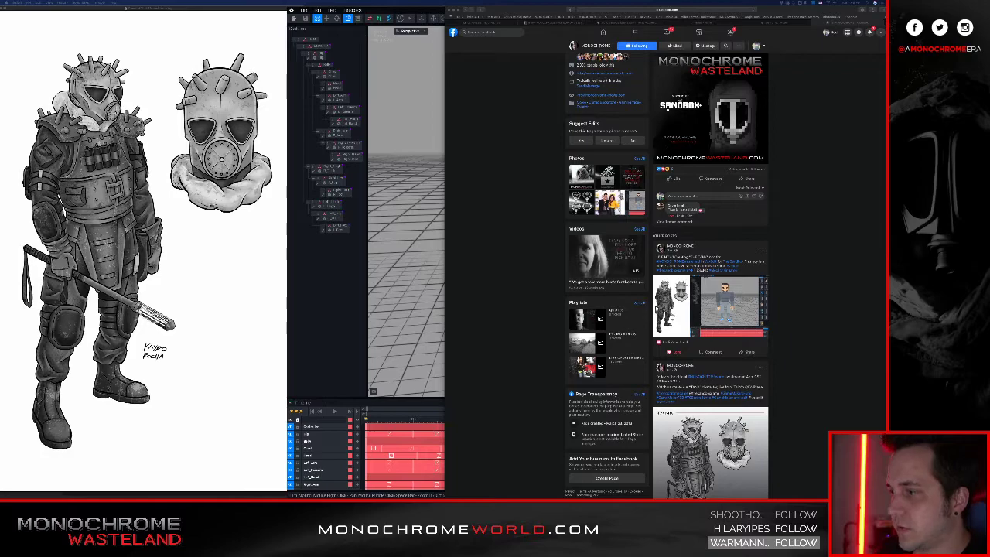
- Switch to VoxEdit and examine the large human biped model's head and body from the front
click(326, 359)
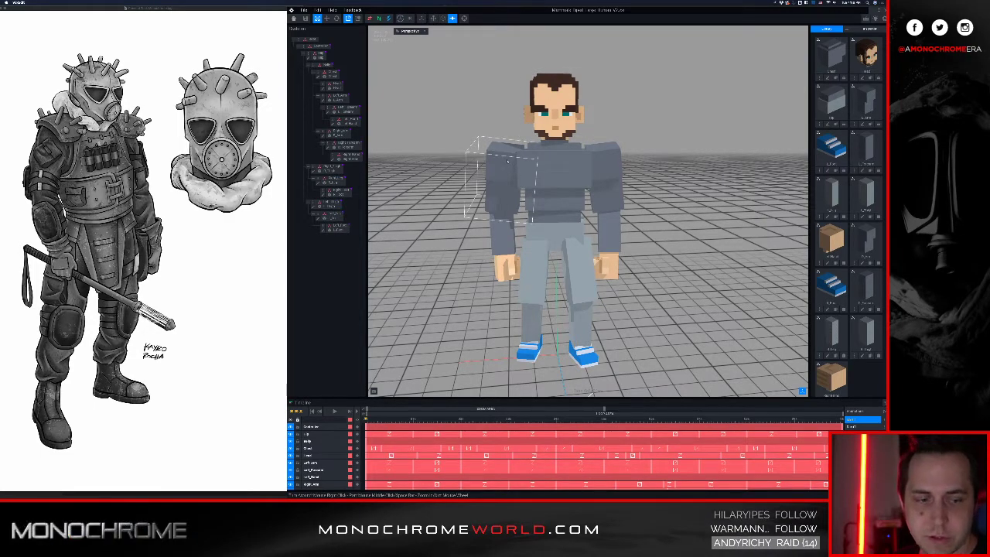
middle_drag(502, 203, 540, 210)
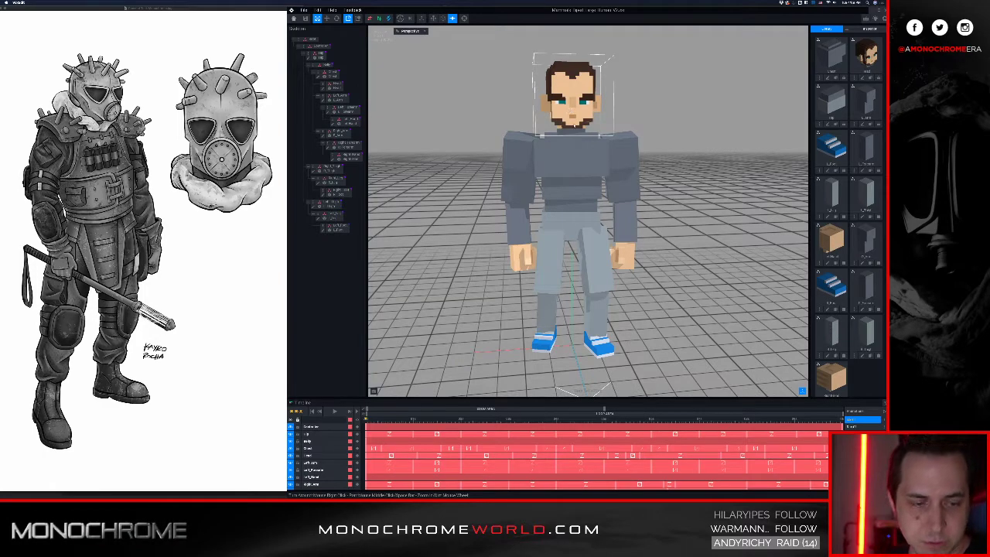
scroll(588, 229, down, 1)
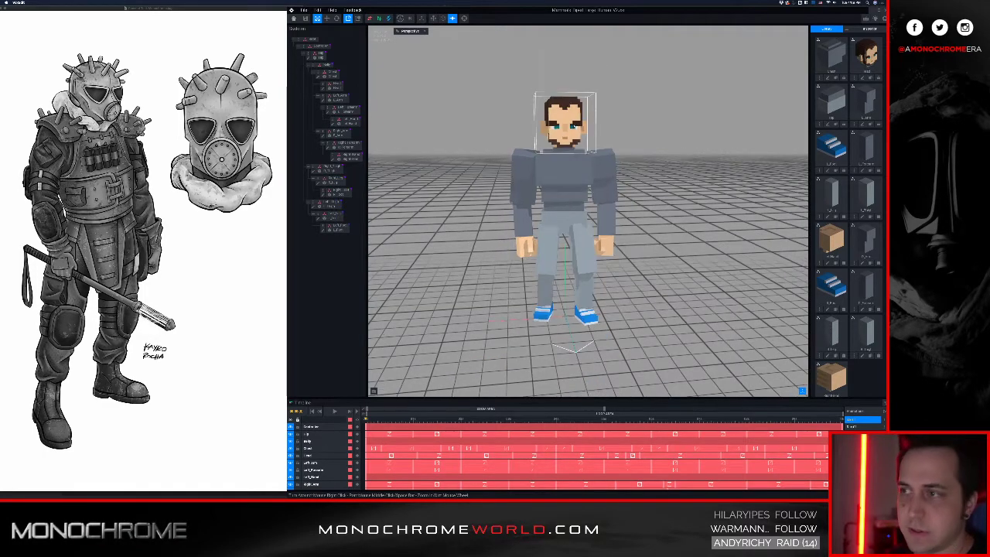
scroll(575, 144, up, 2)
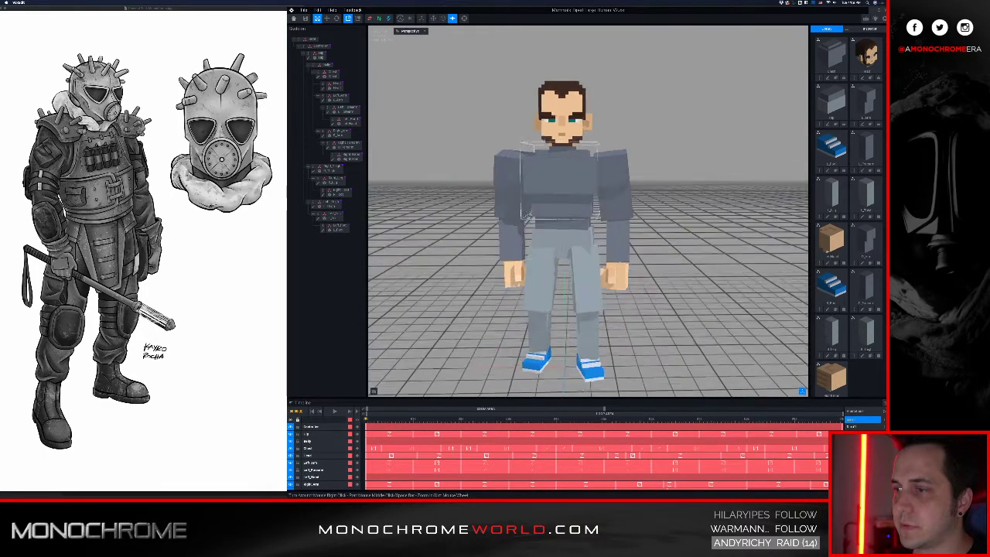
right_drag(573, 154, 573, 154)
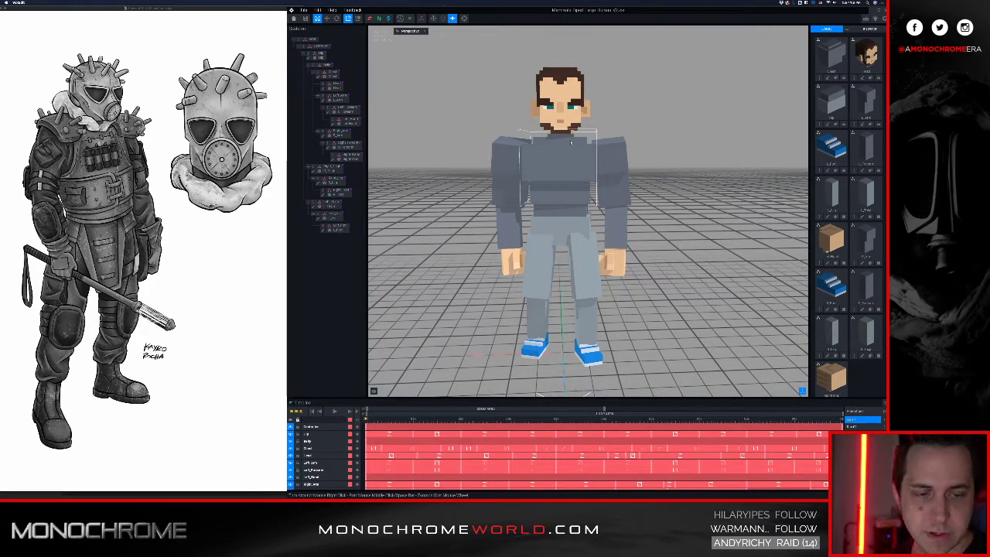
click(550, 99)
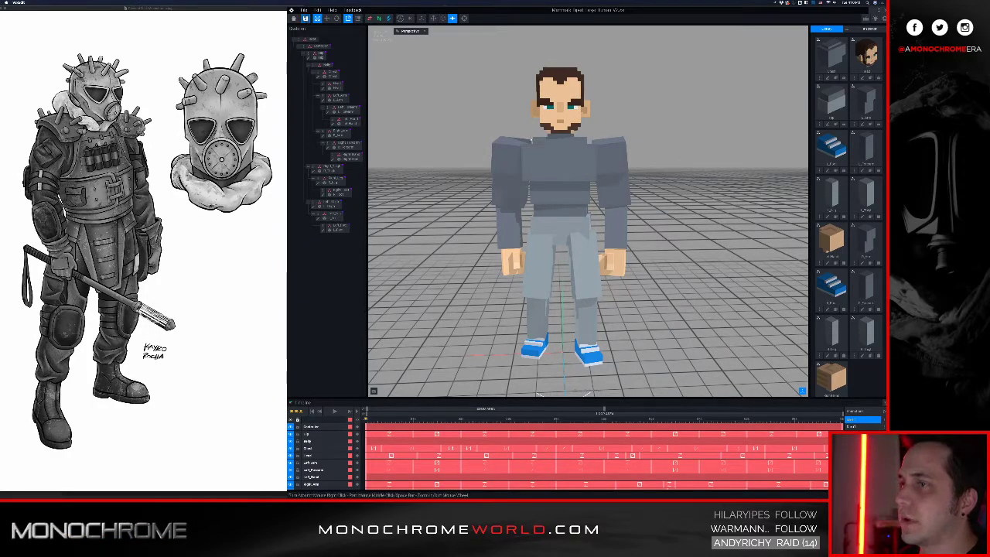
- Close the human biped model with its changes saved and open the recent avatar file with curly white hair
click(294, 18)
click(546, 149)
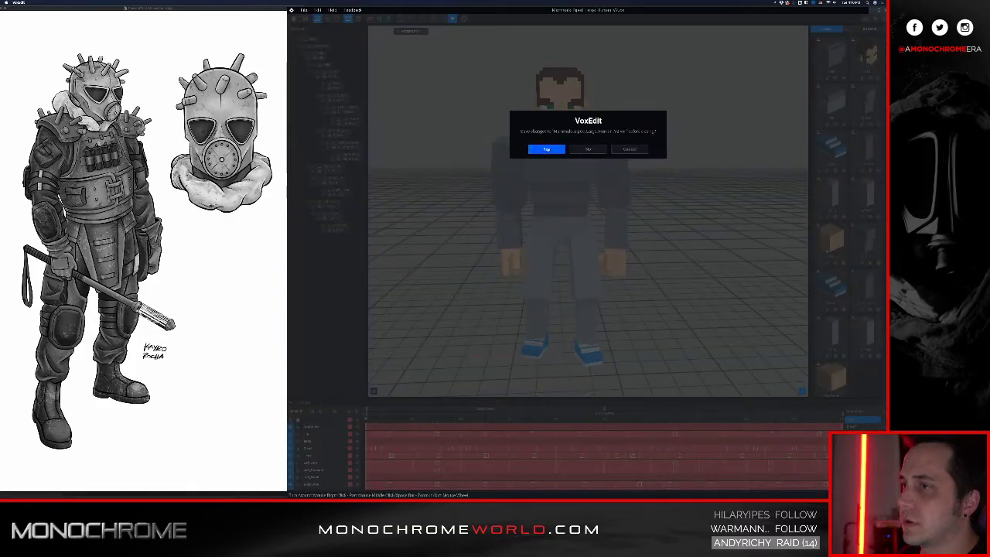
click(628, 92)
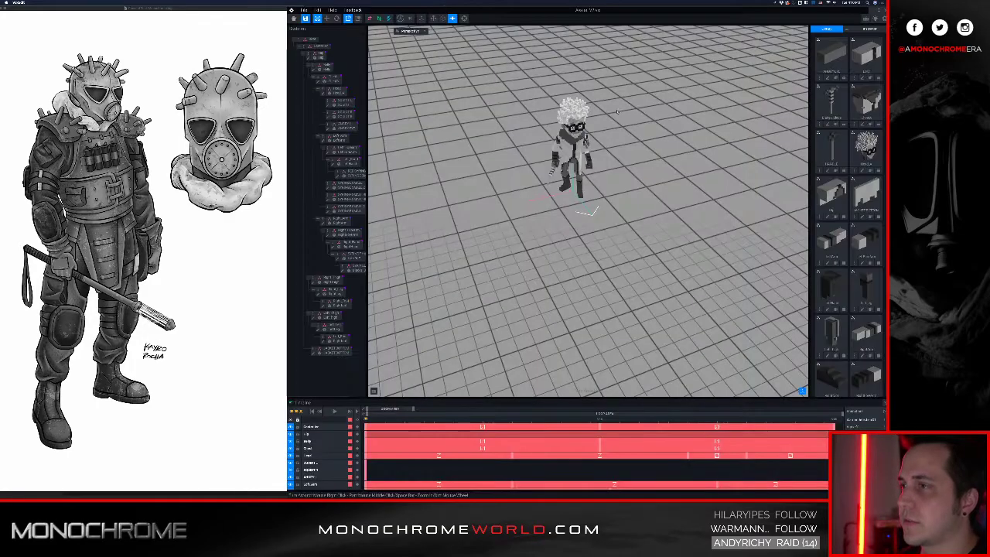
- Examine the curly-haired avatar's head, coat, arms and weapon from the front, side and back
scroll(569, 154, up, 5)
mouse_move(566, 154)
right_down()
mouse_move(547, 104)
mouse_move(568, 164)
right_up()
scroll(569, 178, down, 4)
right_drag(529, 220, 592, 252)
scroll(592, 222, up, 5)
middle_drag(594, 176, 591, 233)
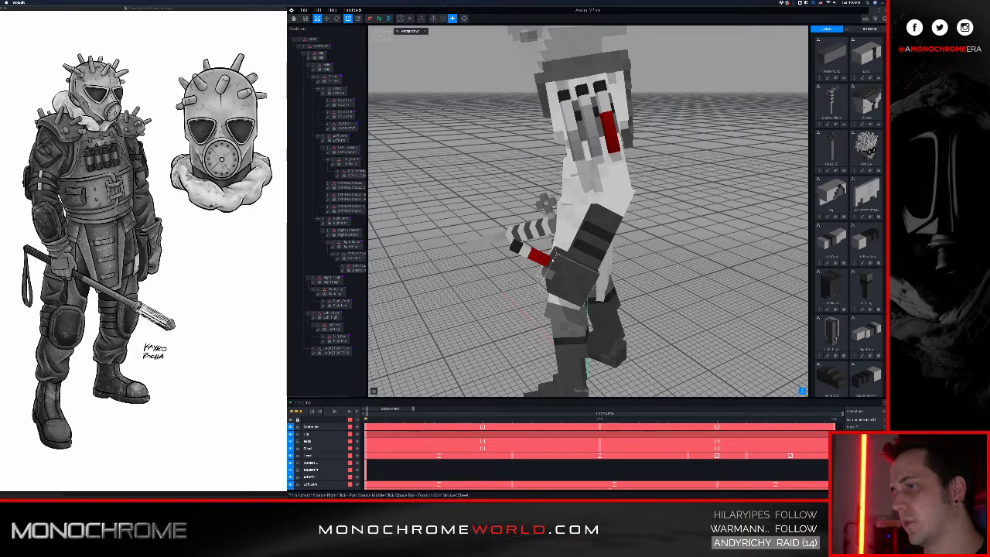
right_drag(573, 242, 573, 195)
scroll(573, 232, down, 5)
scroll(574, 214, down, 4)
scroll(574, 201, up, 4)
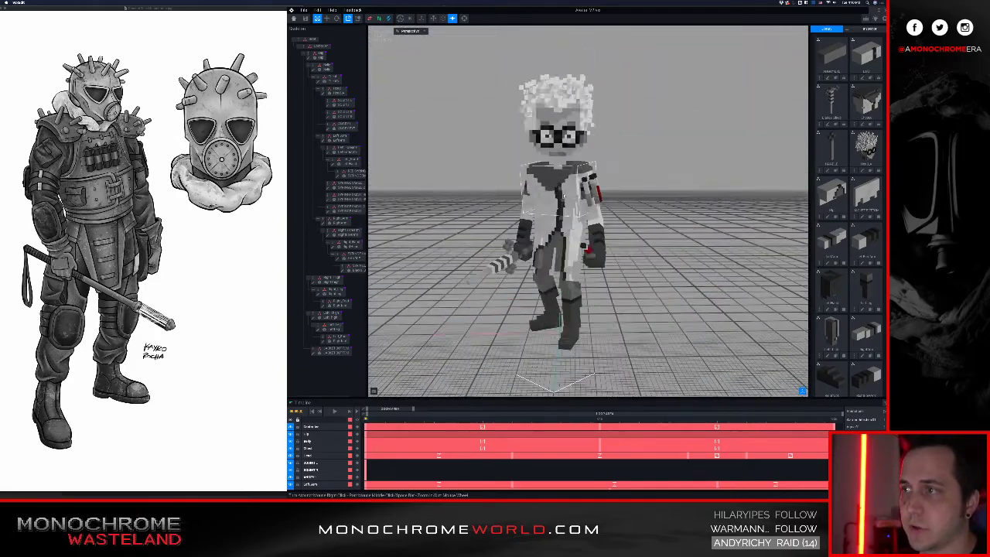
- Save and close the curly-haired avatar, and open the avatar file of the character with the wide-brimmed hat from its project folder
click(294, 18)
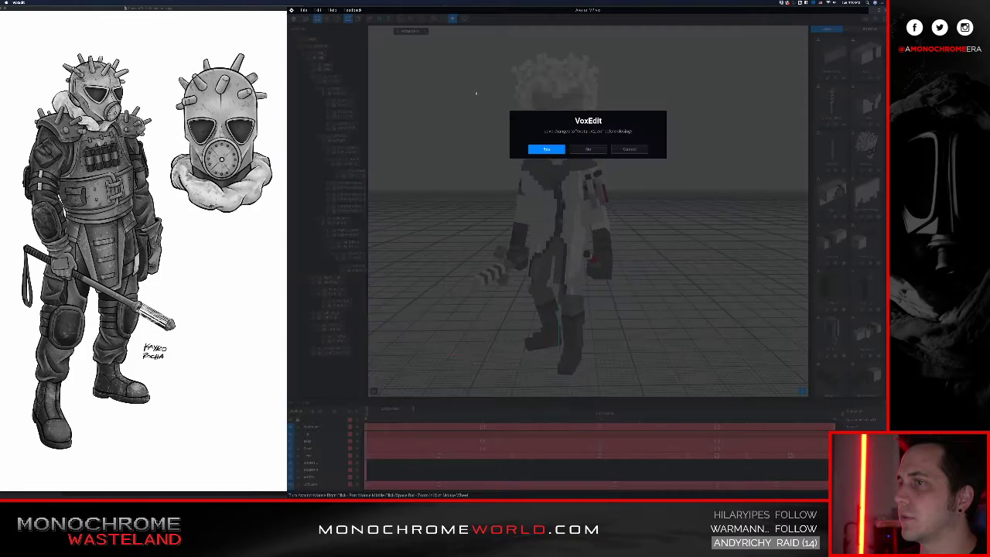
click(547, 150)
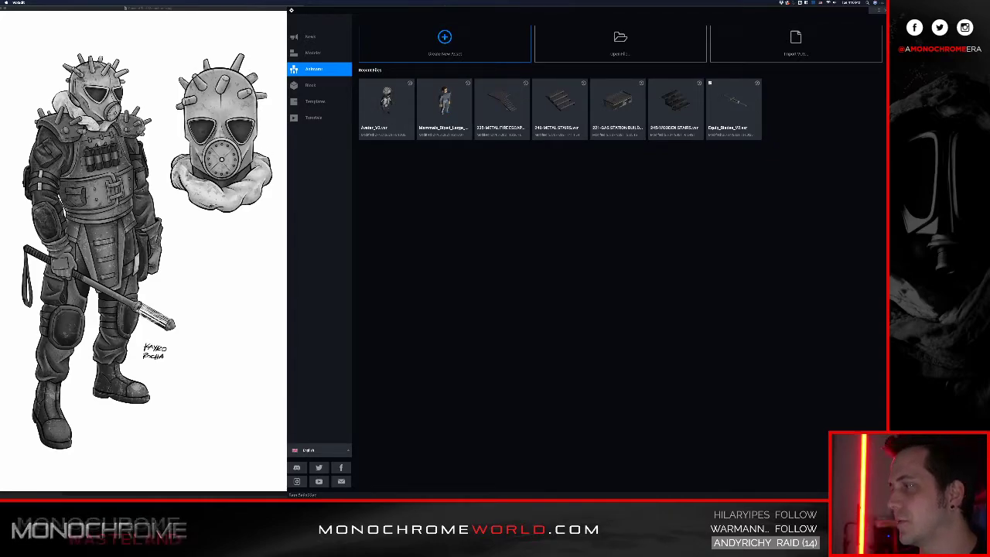
click(620, 42)
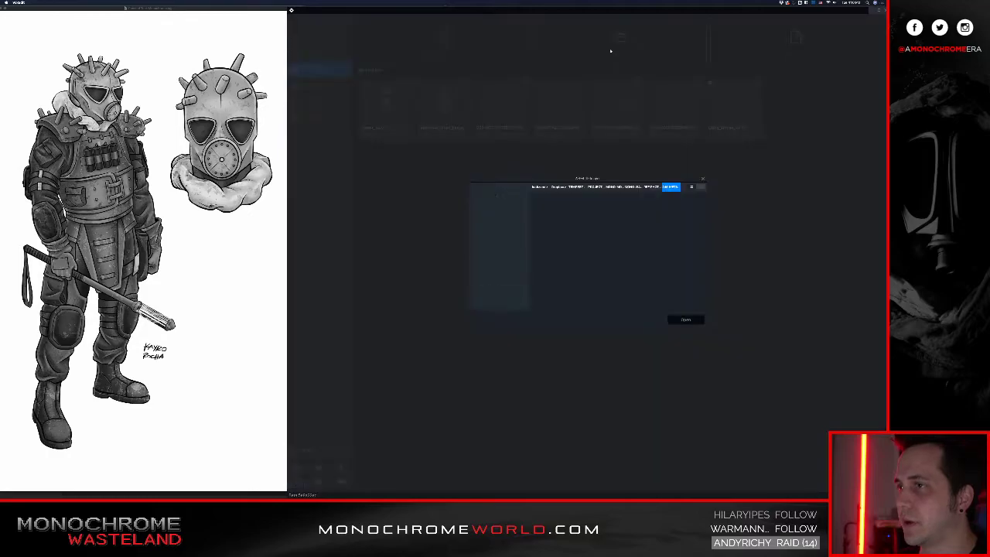
click(634, 186)
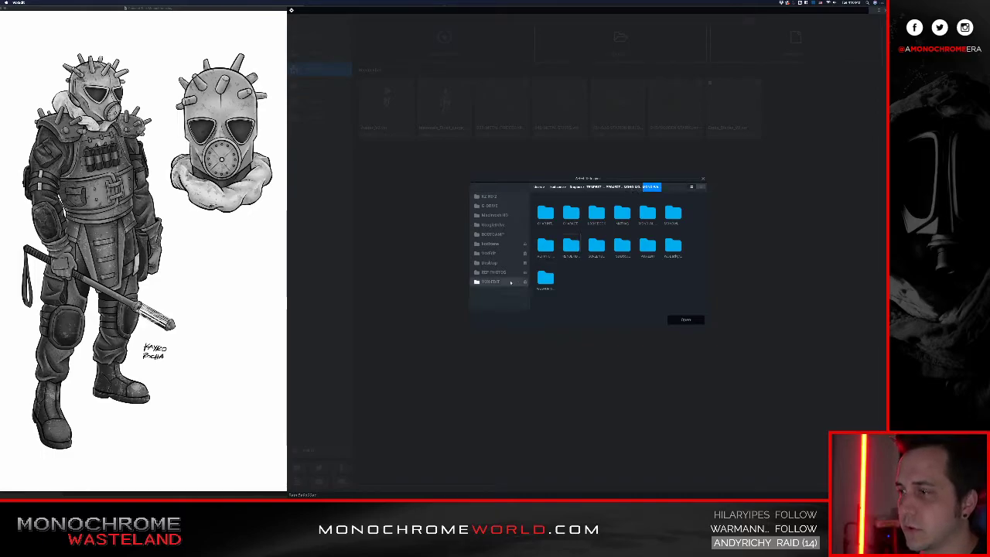
click(495, 263)
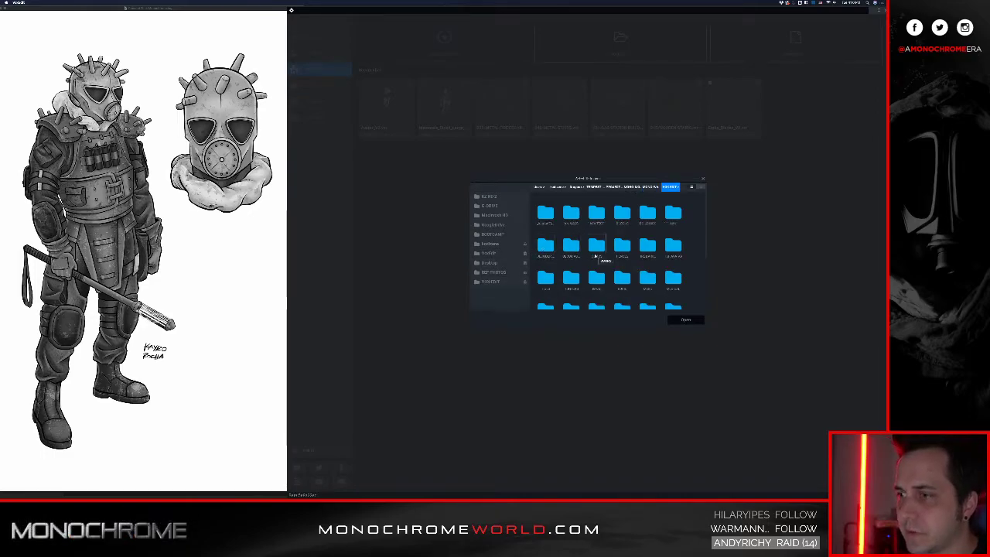
double_click(572, 276)
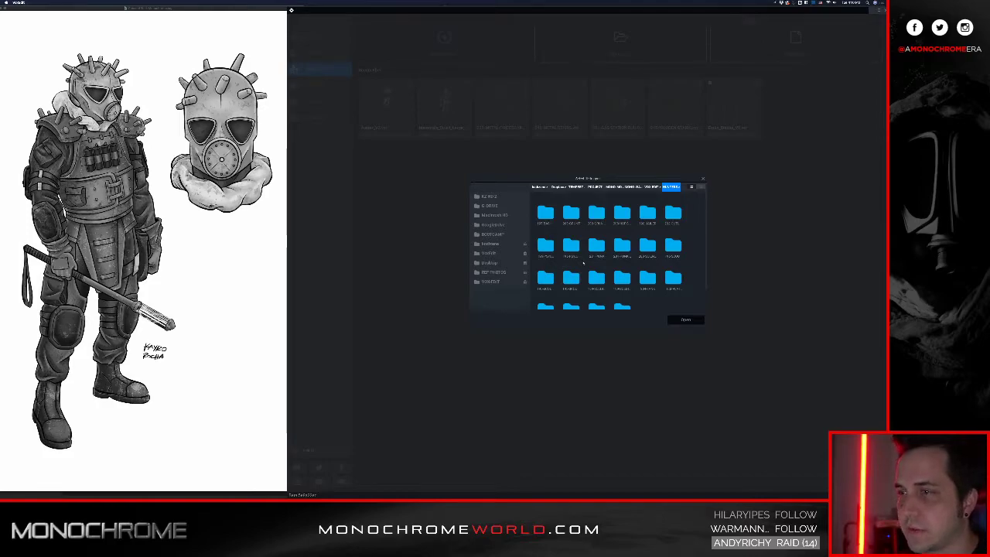
double_click(670, 214)
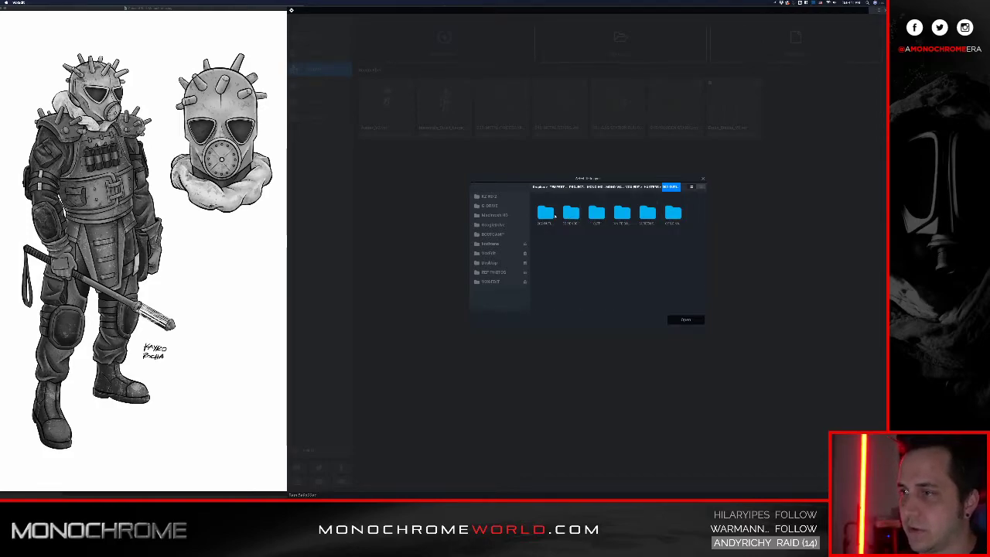
double_click(545, 213)
click(546, 211)
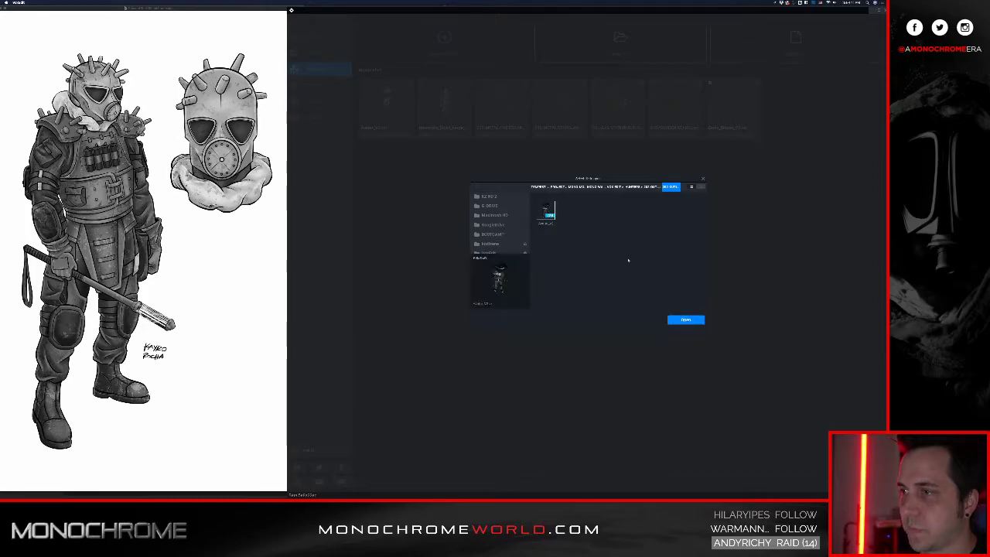
click(697, 321)
- Examine the hat-wearing avatar's proportions, clothing and accessories up close and at full height
scroll(588, 166, up, 5)
middle_drag(591, 151, 583, 219)
right_drag(583, 218, 574, 71)
right_drag(591, 164, 506, 269)
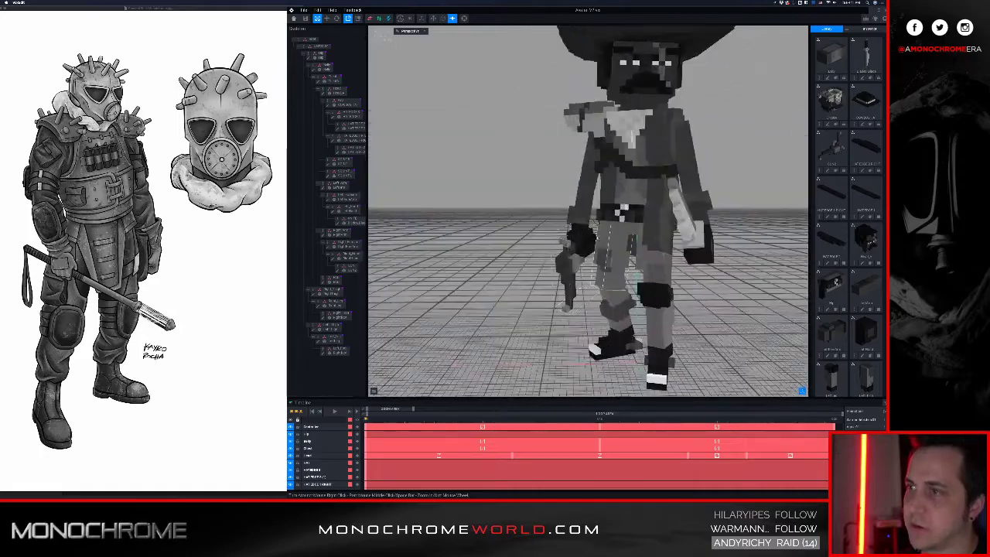
scroll(588, 211, down, 5)
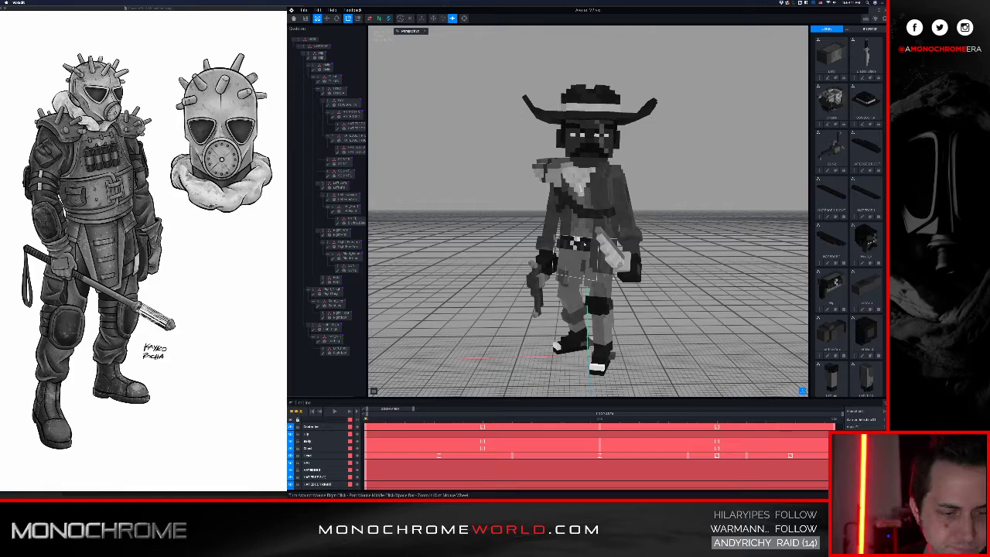
middle_drag(585, 244, 573, 232)
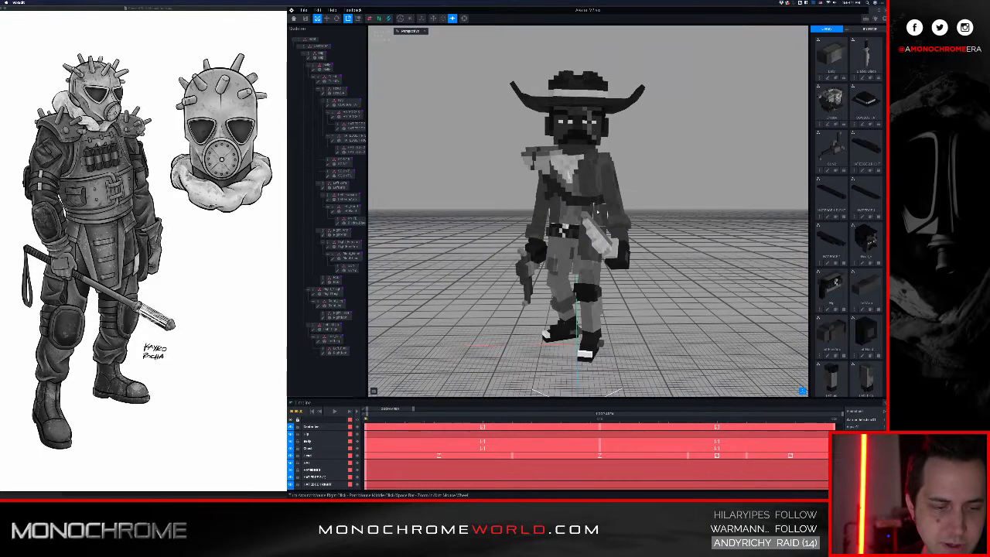
right_drag(585, 219, 571, 224)
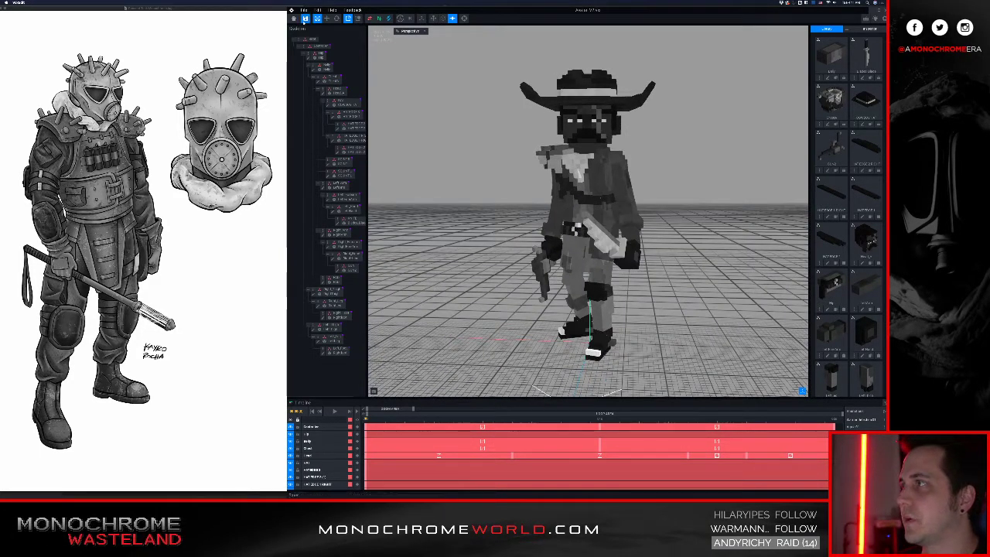
- Save and close the hat-wearing avatar and reopen the large human biped model from the recent files
click(293, 17)
key(Return)
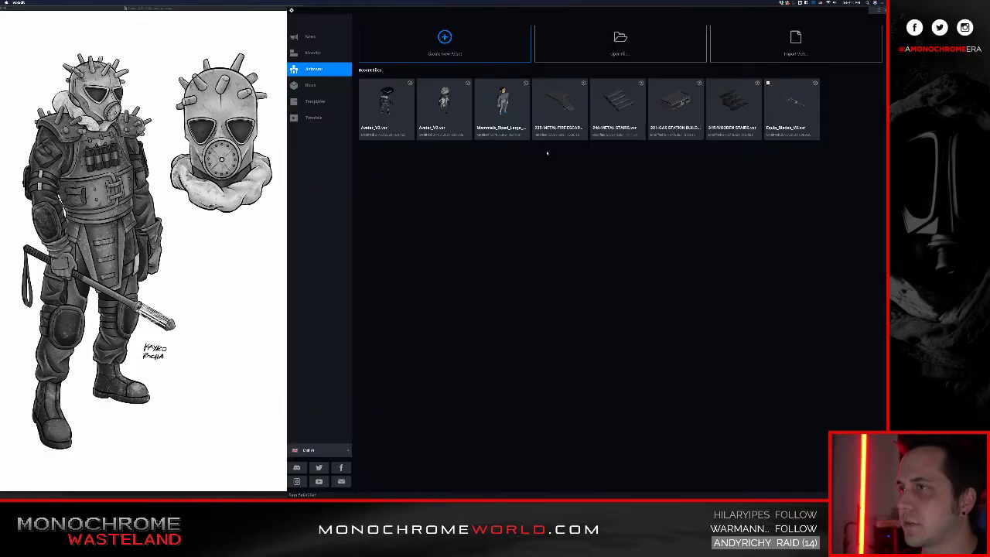
click(503, 105)
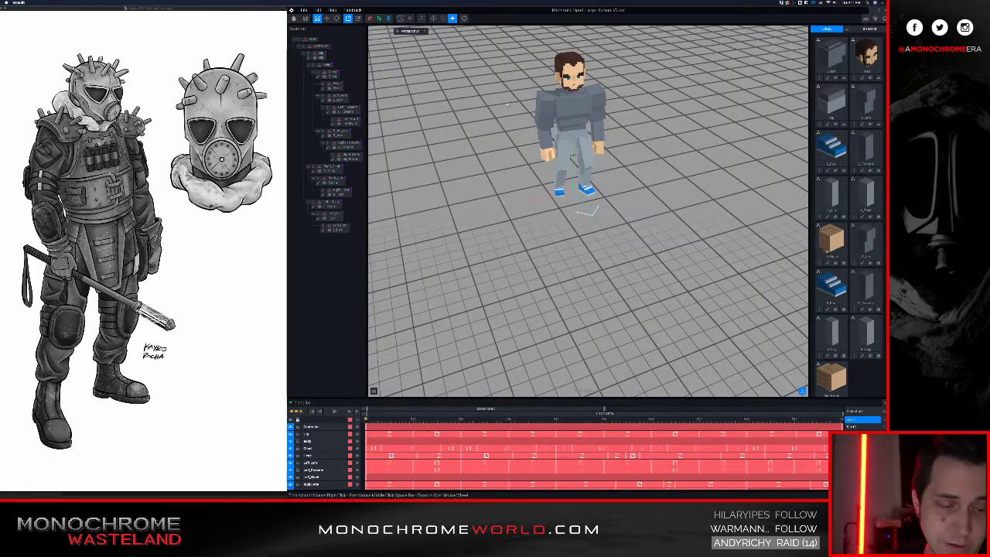
- Examine the human biped model's proportions from the front for comparison with the finished avatars
scroll(514, 109, up, 5)
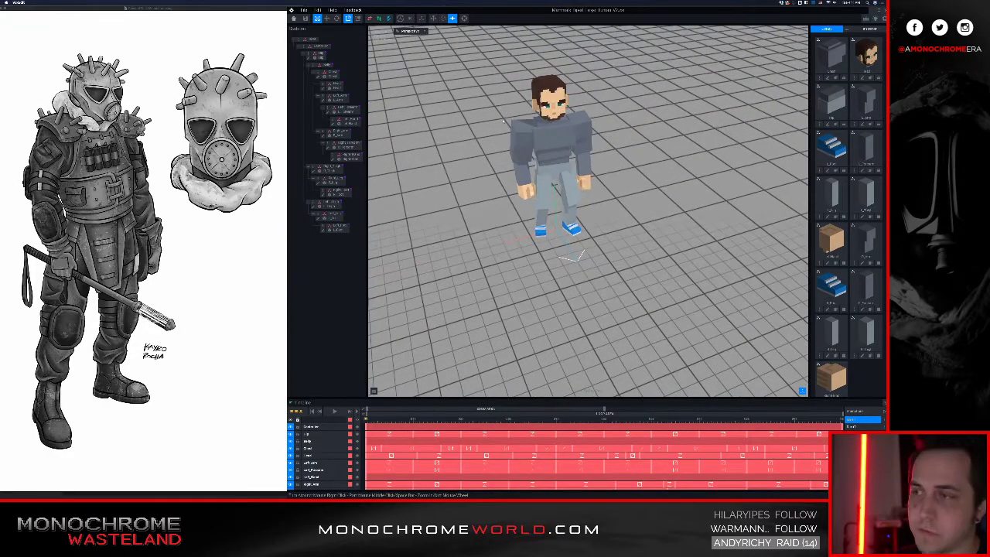
middle_drag(541, 154, 550, 224)
right_drag(551, 225, 531, 158)
scroll(568, 167, up, 3)
scroll(530, 158, up, 1)
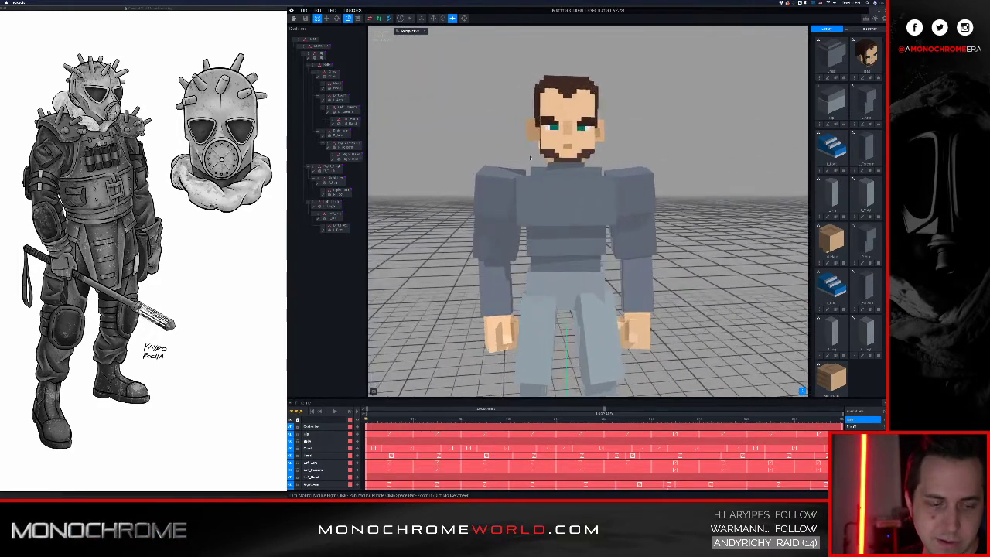
scroll(532, 161, down, 2)
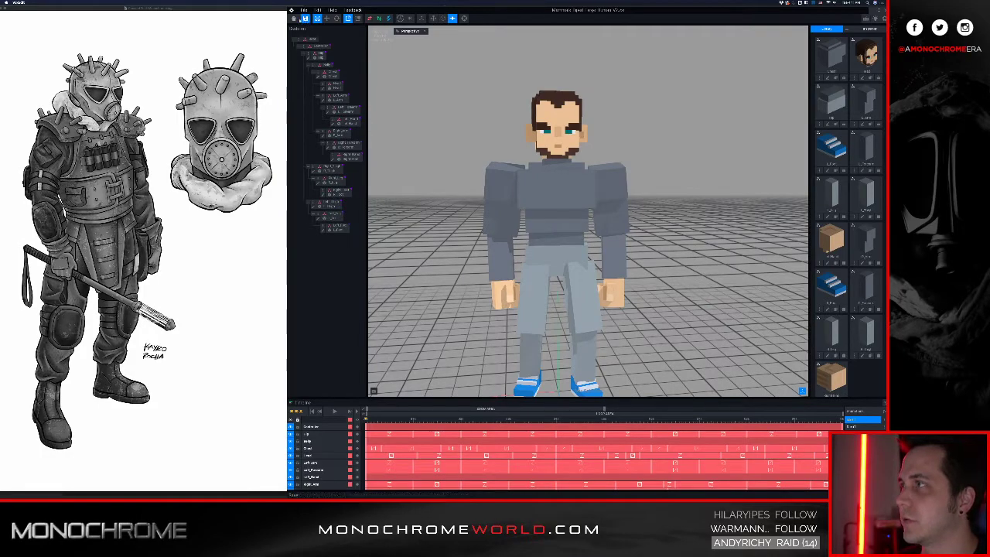
- Close the human biped model and open the mohawk avatar's file from its project folder
click(294, 18)
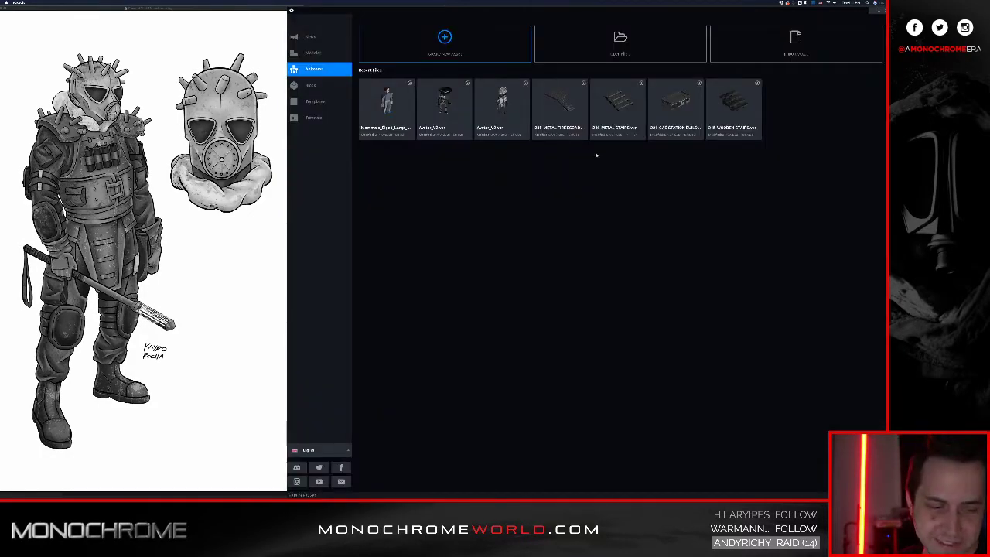
click(588, 53)
click(642, 187)
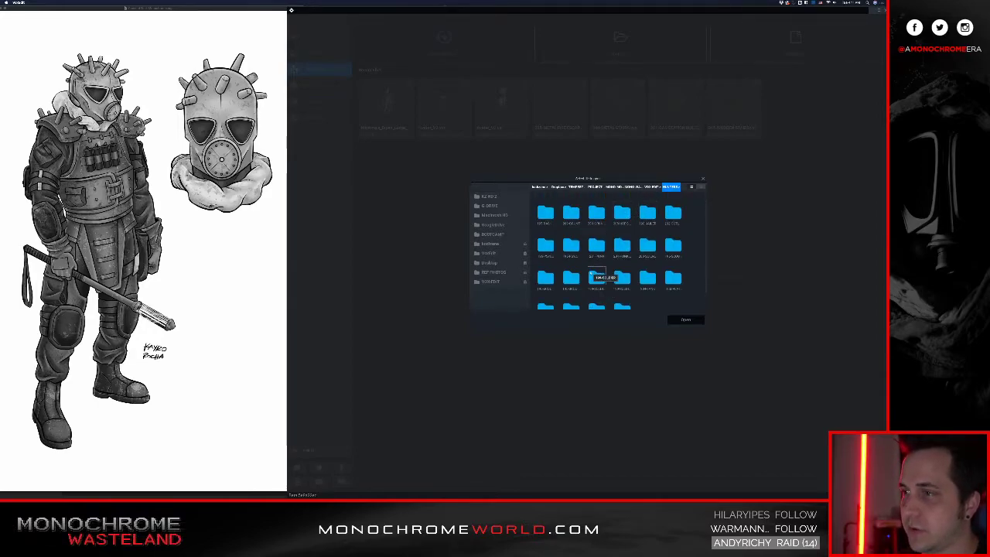
double_click(596, 246)
double_click(545, 212)
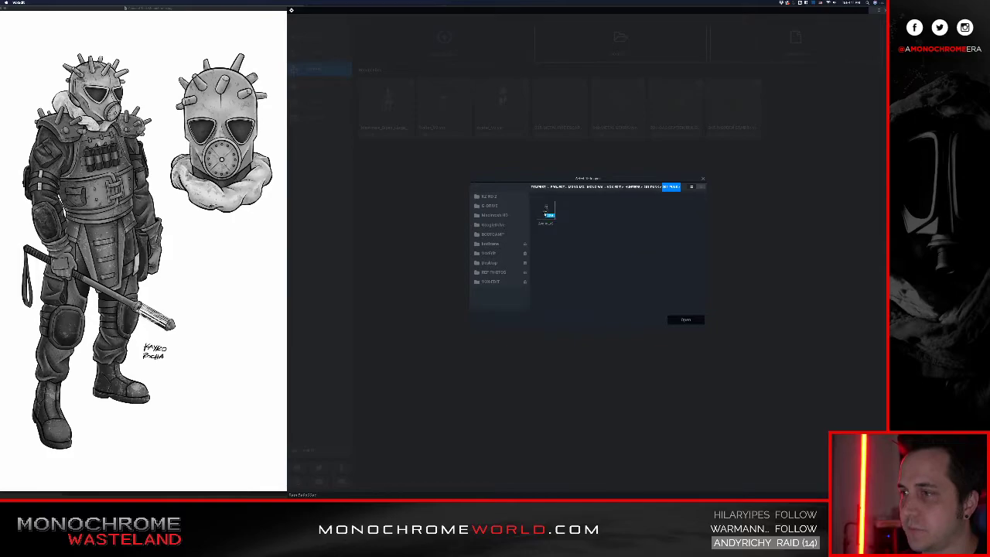
double_click(546, 212)
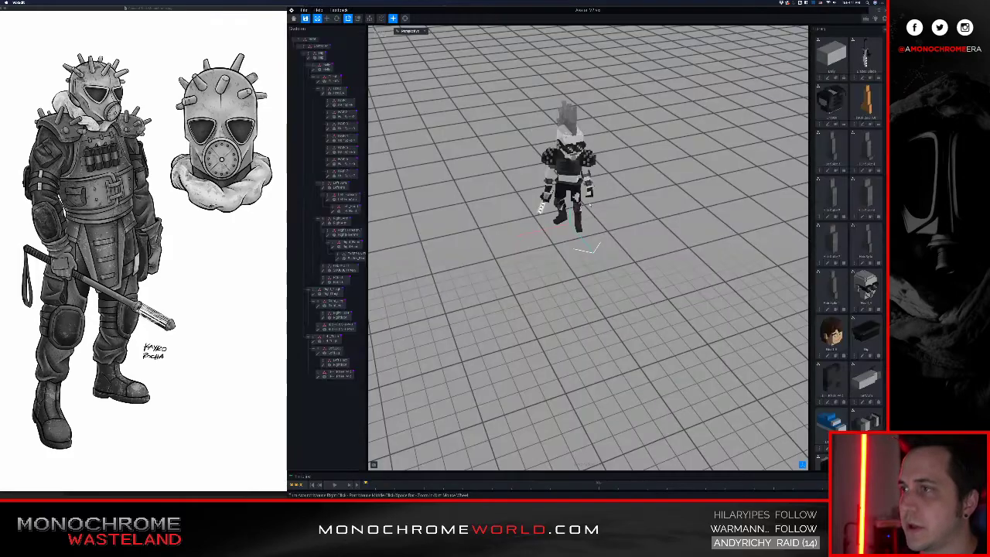
- Examine the mohawk avatar's spiked shoulder pads, outfit and weapon from the front
scroll(572, 220, up, 5)
middle_drag(572, 221, 576, 286)
right_drag(576, 286, 489, 233)
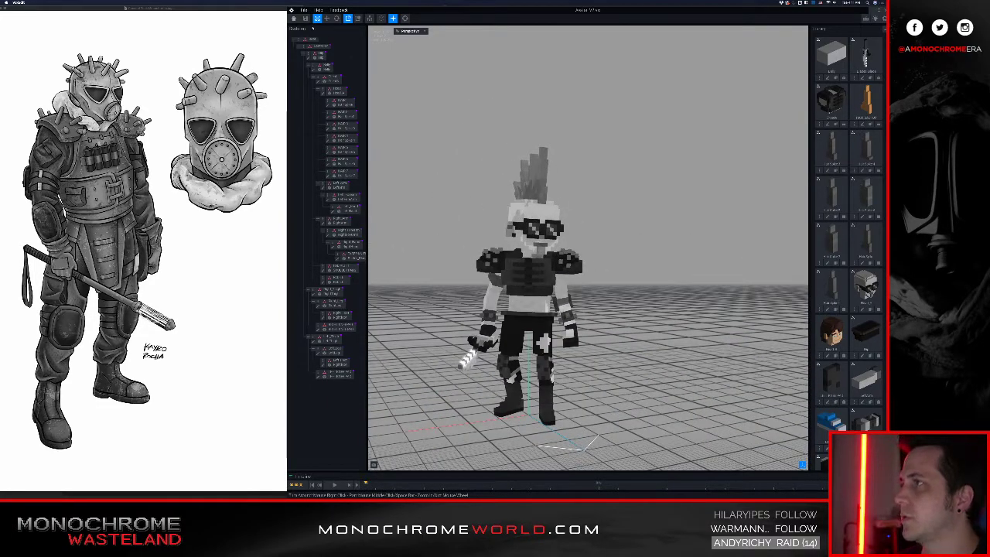
- Save and close the mohawk avatar and open the large human biped model again from the recent files
click(293, 18)
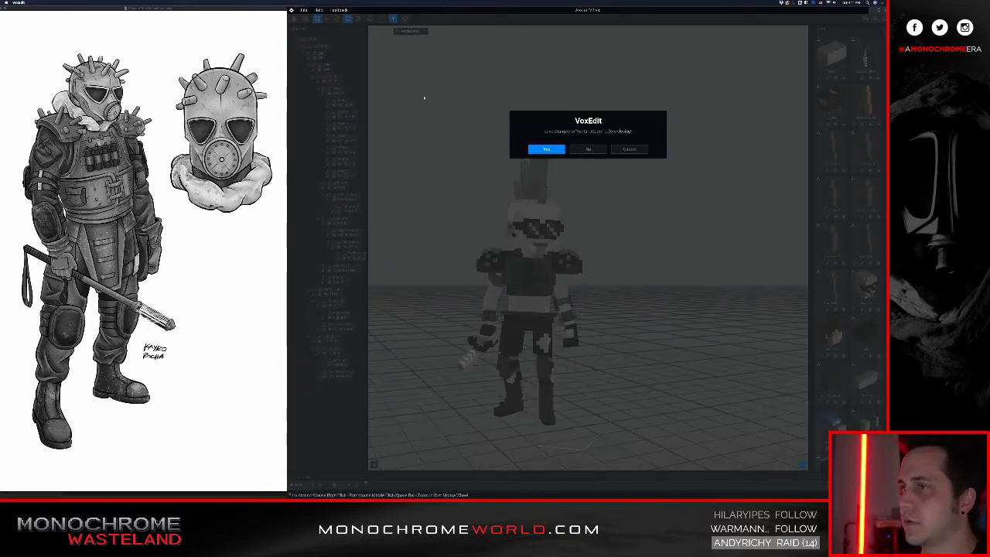
click(551, 150)
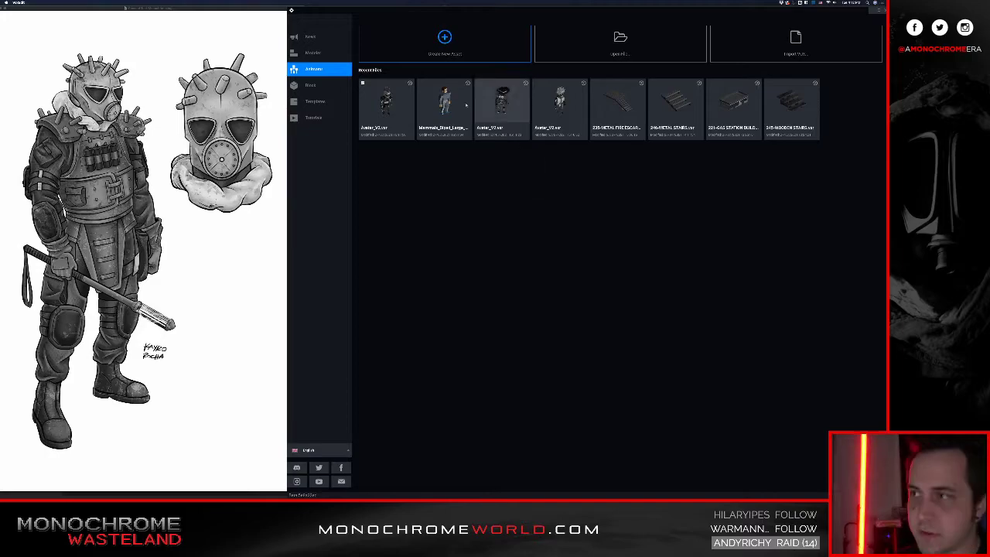
click(457, 105)
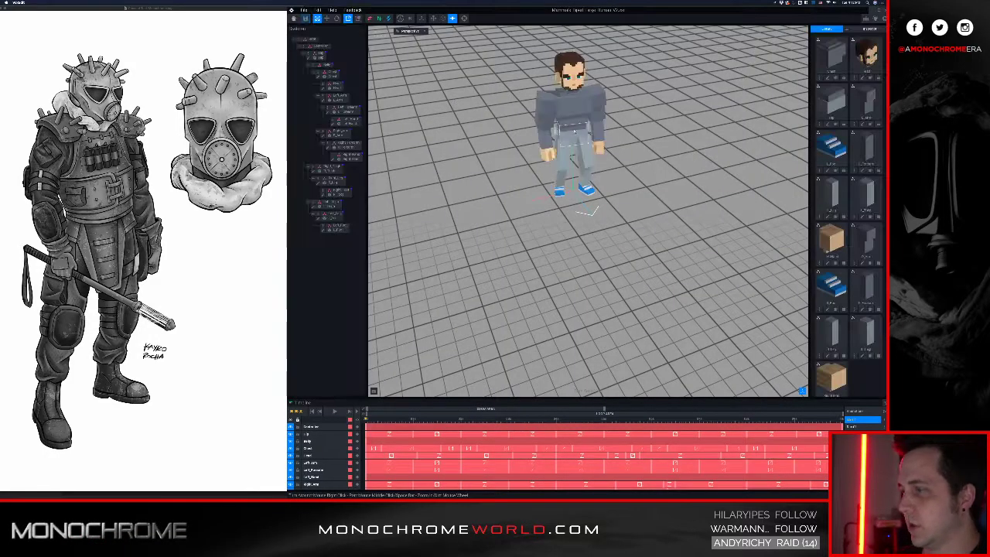
- Open the head of the human biped model for voxel editing
middle_drag(575, 131, 576, 188)
scroll(576, 188, up, 3)
right_drag(577, 188, 566, 164)
scroll(566, 164, up, 2)
scroll(566, 164, up, 3)
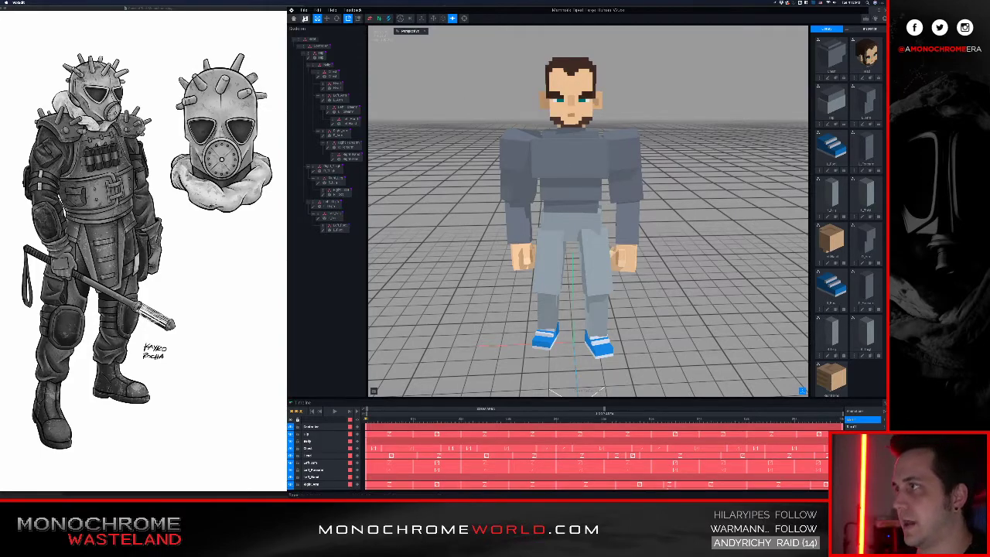
right_drag(584, 158, 587, 104)
click(587, 102)
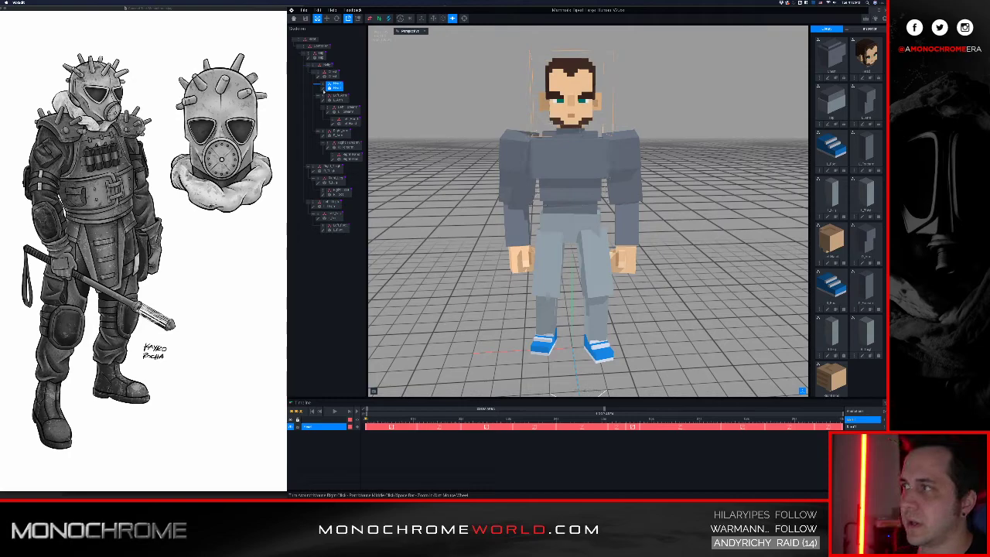
double_click(331, 88)
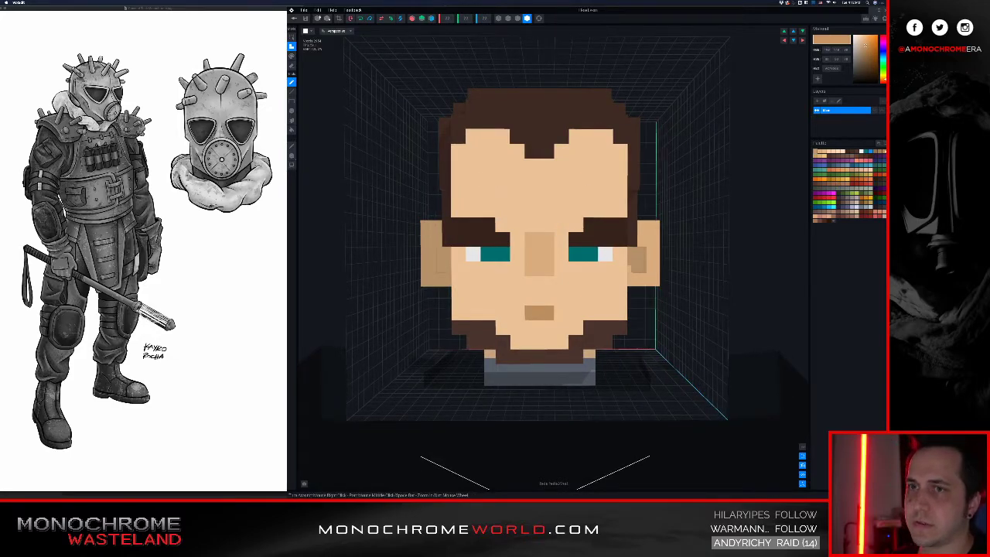
- Reduce the head's palette to the colours it uses and add a light grey swatch
click(884, 143)
click(869, 161)
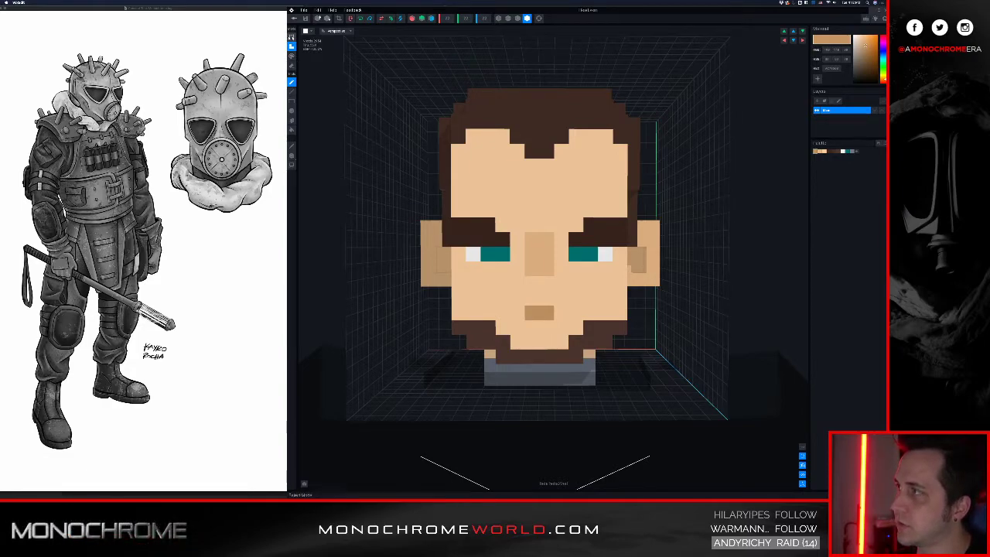
right_drag(447, 167, 459, 169)
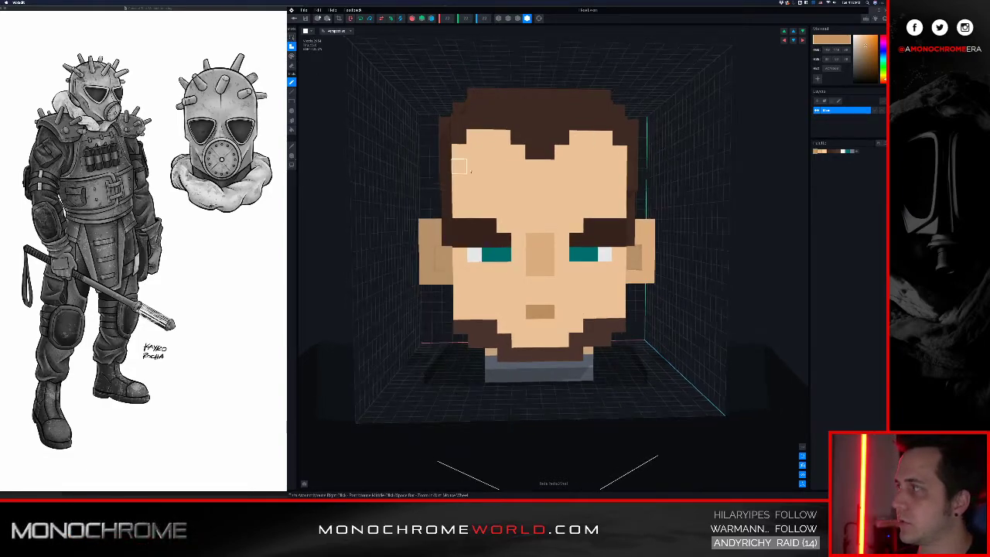
mouse_move(515, 204)
right_down()
mouse_move(592, 202)
mouse_move(524, 203)
right_up()
click(856, 151)
drag(857, 60, 851, 49)
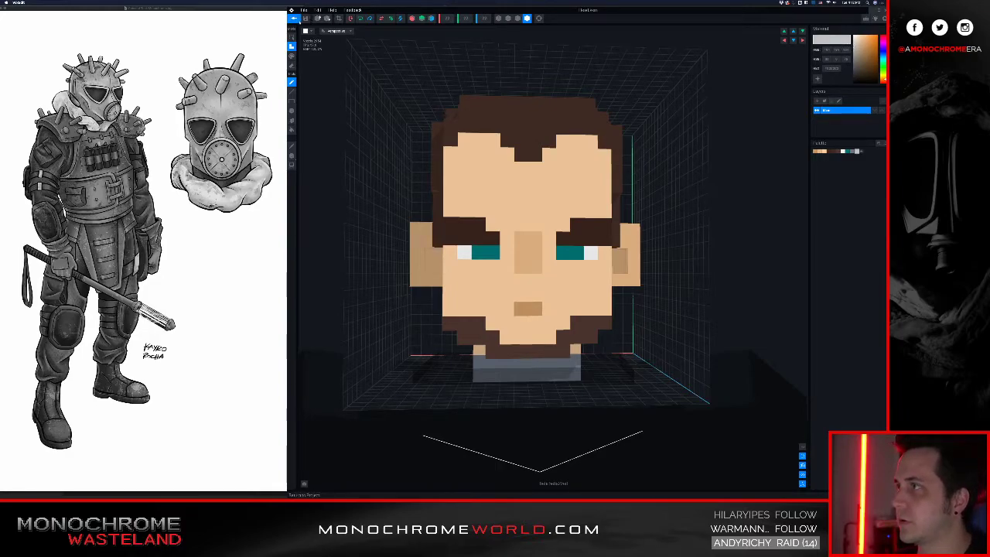
- Save the head model, return to the full character, and close the human biped model with its changes saved
click(294, 18)
click(540, 150)
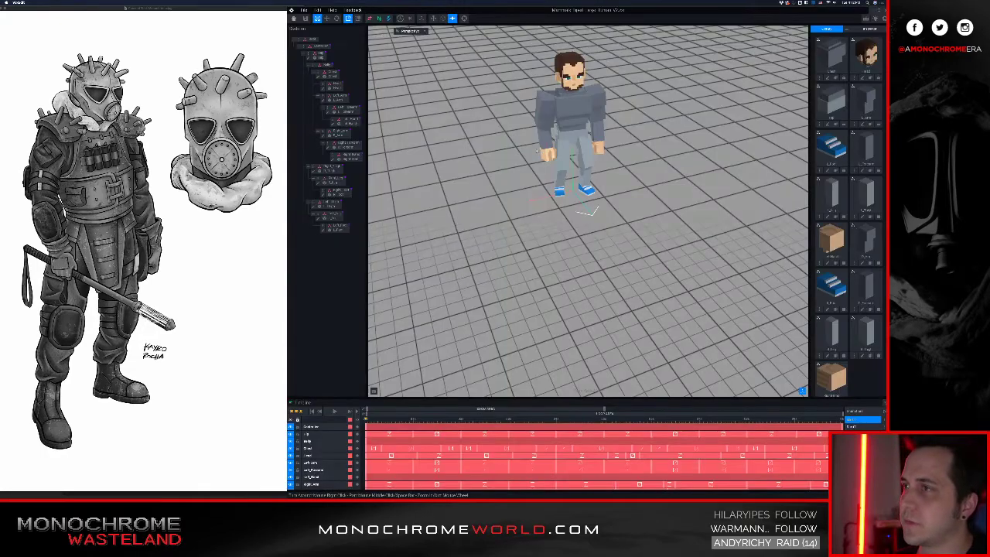
click(302, 18)
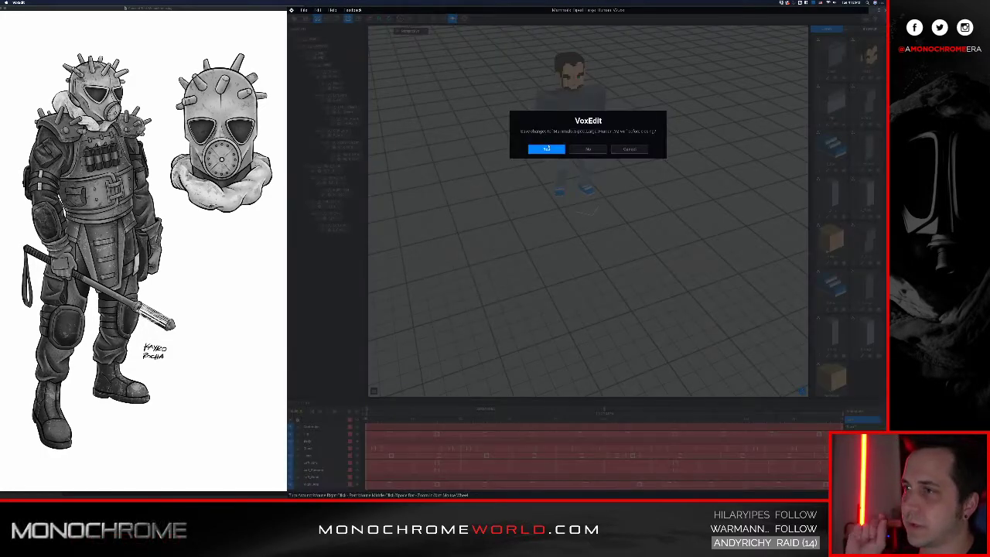
click(546, 149)
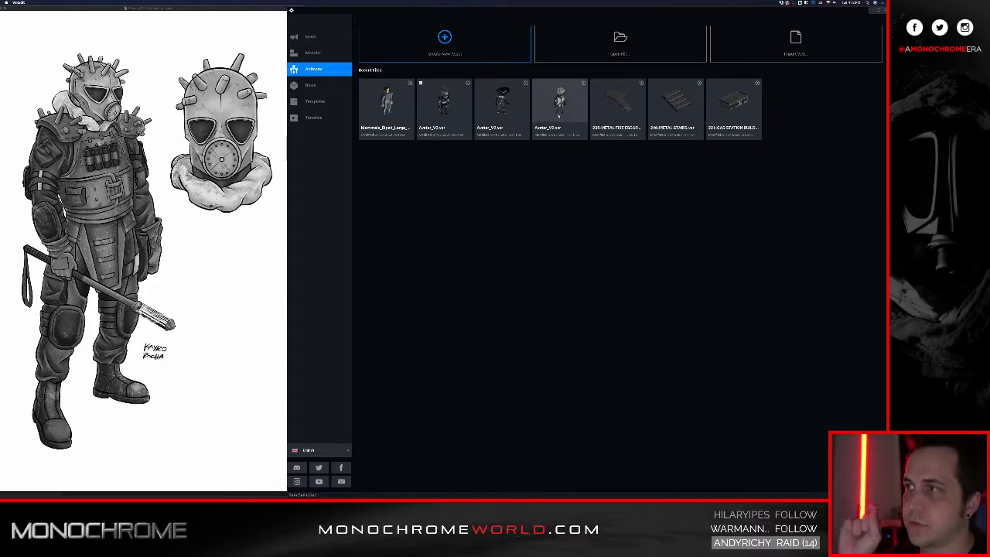
- Browse the project folders and open the file of the avatar with the red face paint
click(611, 48)
click(638, 188)
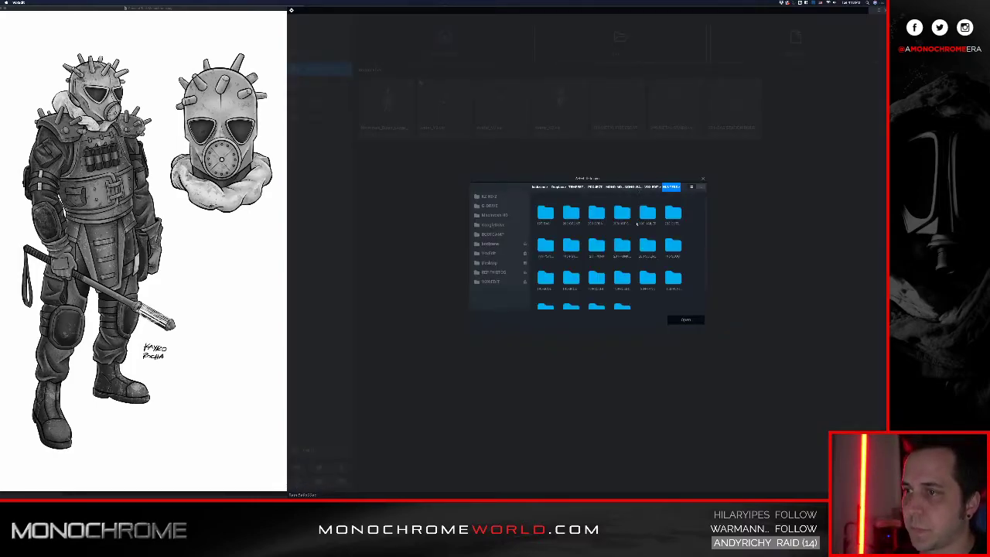
scroll(625, 250, down, 1)
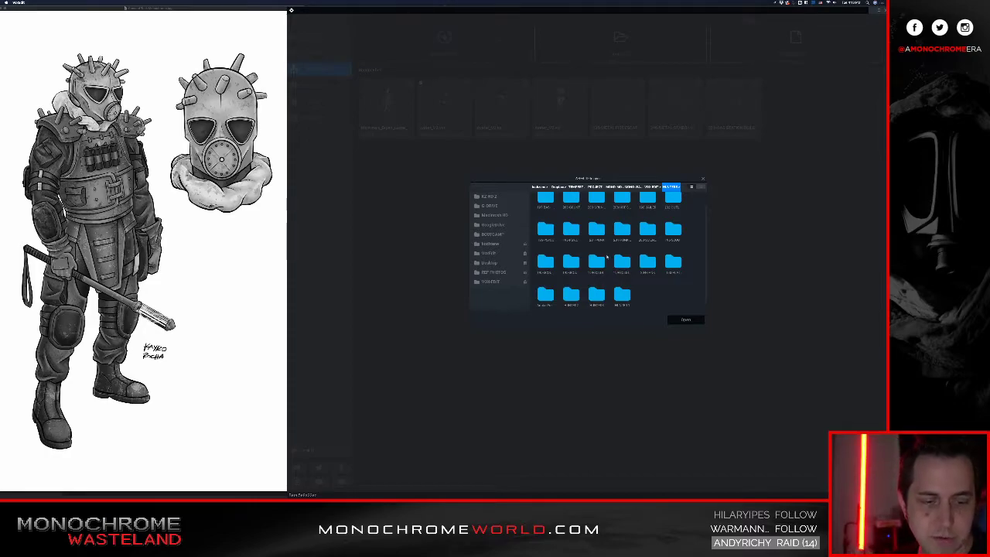
scroll(585, 228, up, 1)
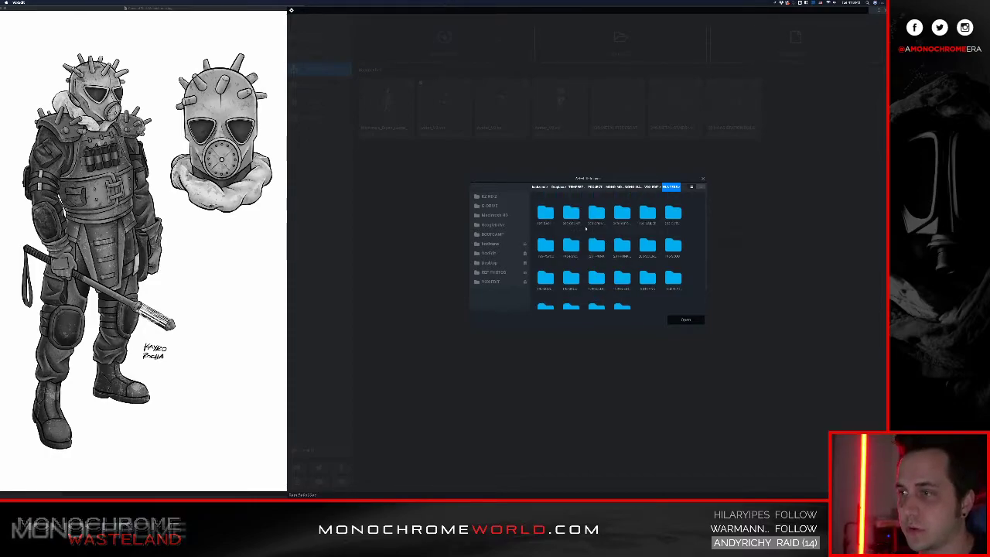
click(657, 188)
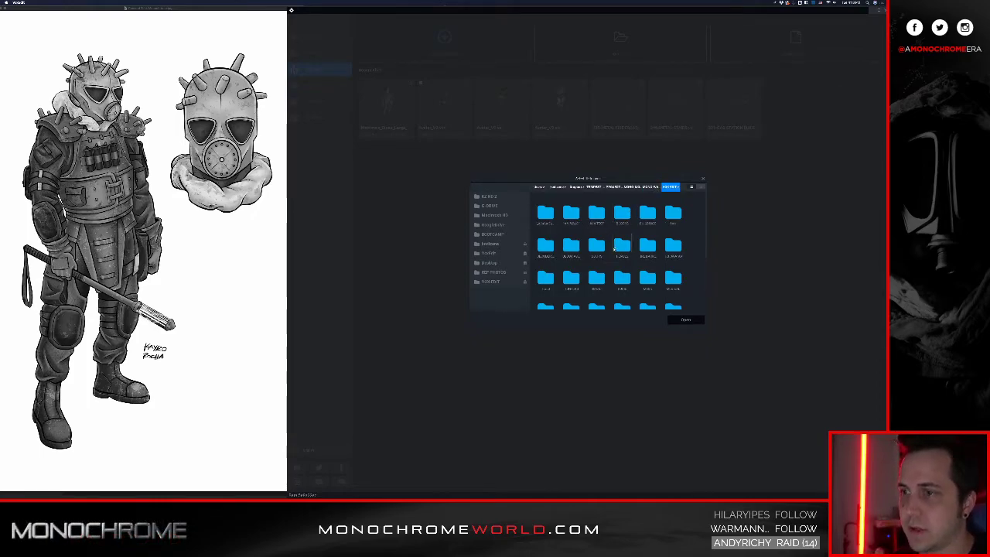
double_click(552, 282)
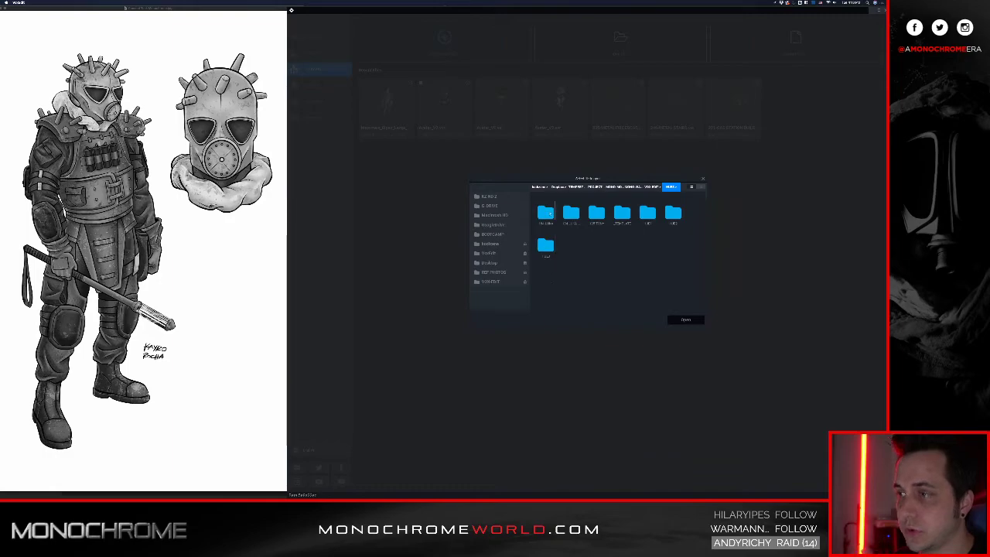
double_click(545, 214)
double_click(545, 213)
click(547, 211)
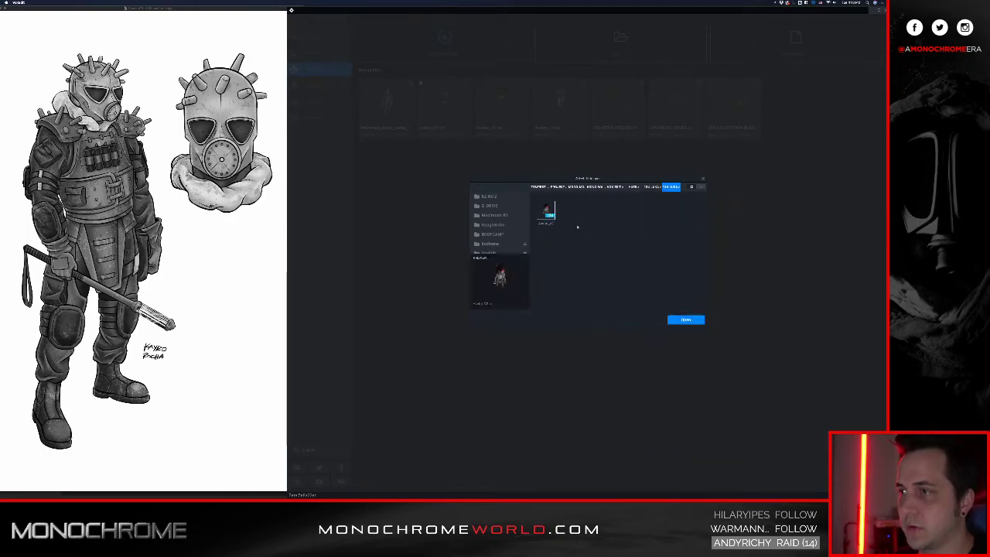
click(685, 320)
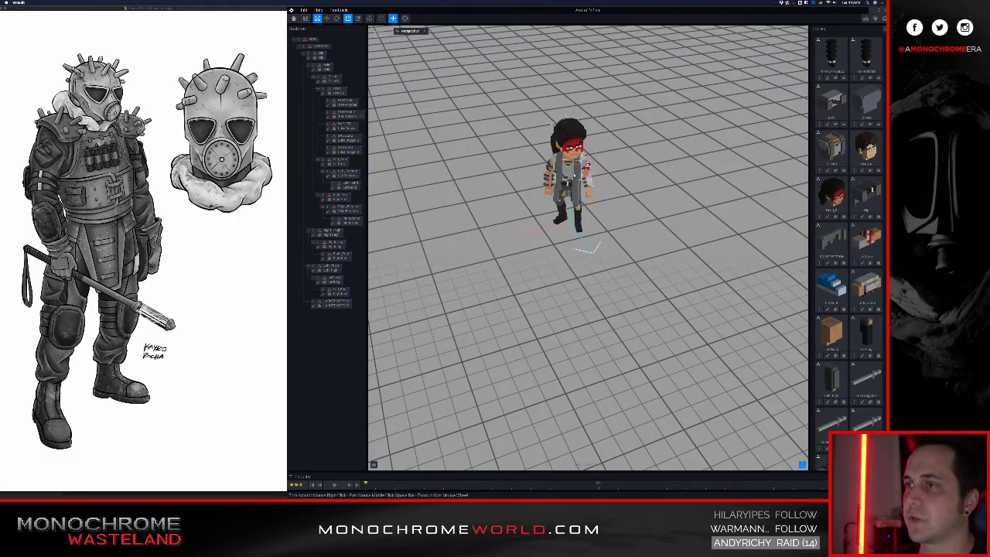
- Examine the red-face-paint avatar's hair, torn coat and arm wraps from the front and back
right_drag(575, 177, 576, 139)
scroll(576, 139, up, 5)
middle_drag(576, 138, 574, 170)
mouse_move(574, 170)
right_down()
mouse_move(573, 153)
mouse_move(581, 158)
mouse_move(573, 167)
right_up()
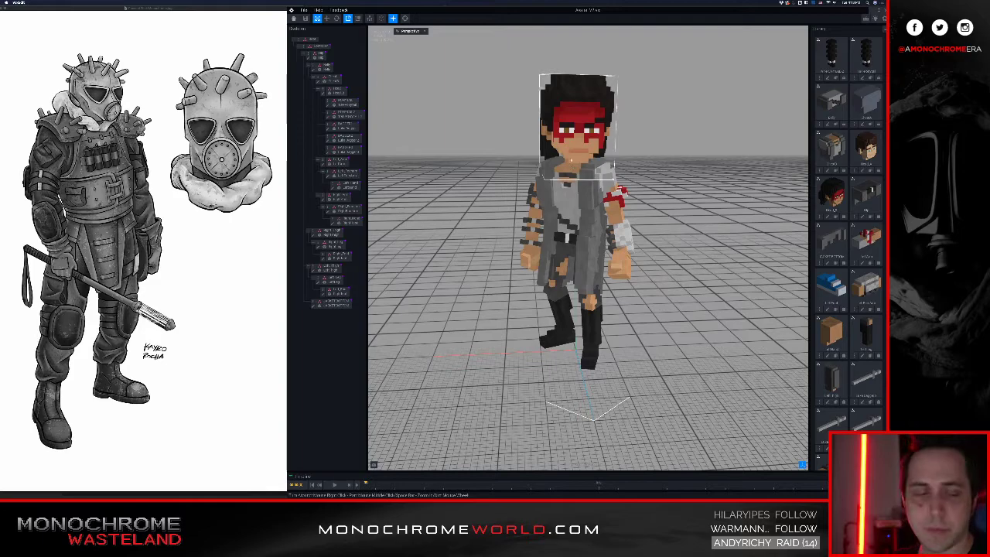
right_drag(571, 159, 588, 216)
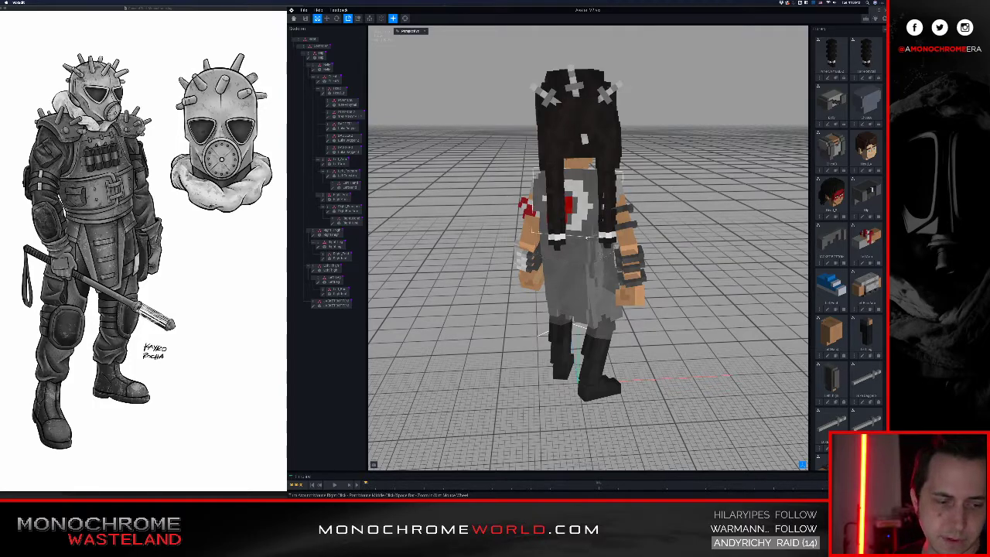
right_drag(584, 139, 565, 168)
right_drag(566, 206, 567, 207)
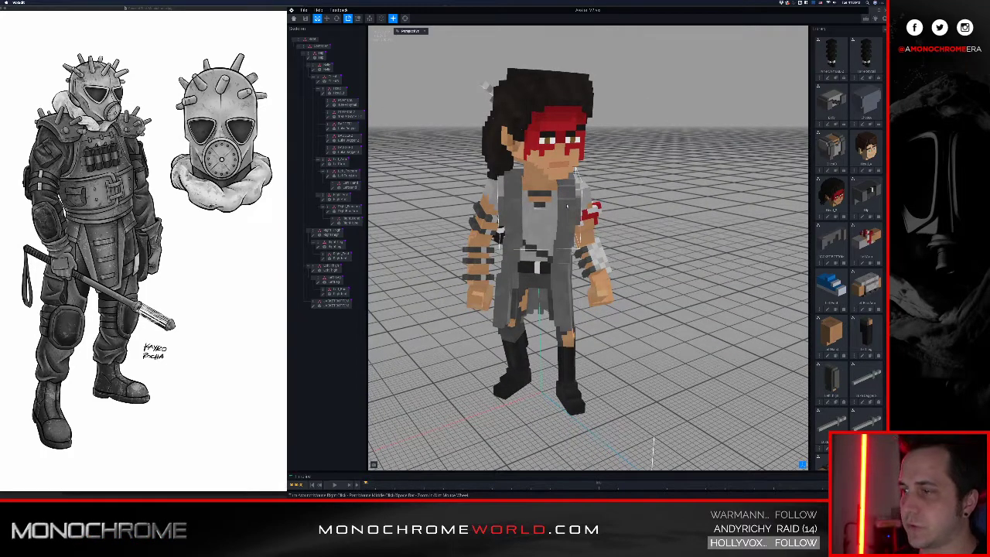
click(533, 158)
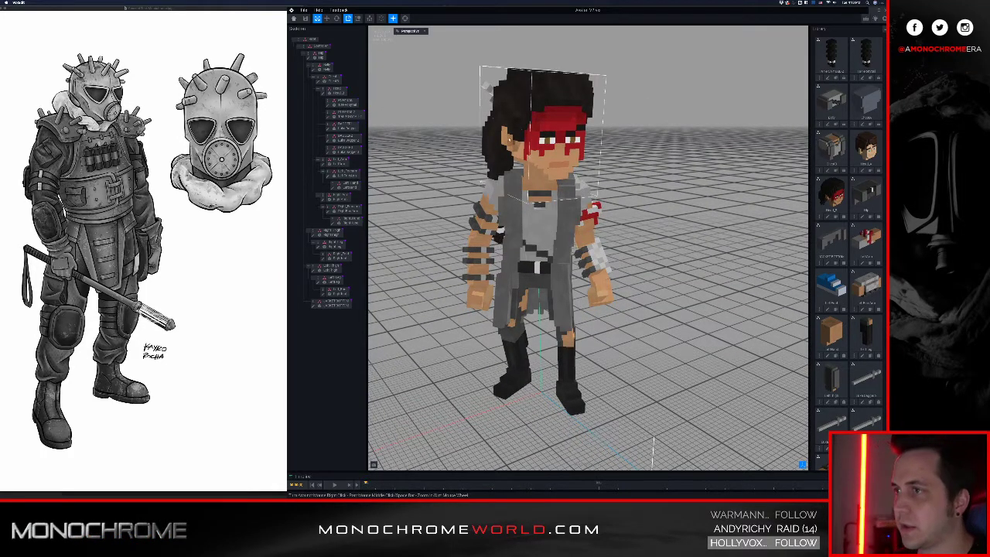
- Save and close the red-face-paint avatar and open the masked, shield-carrying avatar from its project folder
click(294, 20)
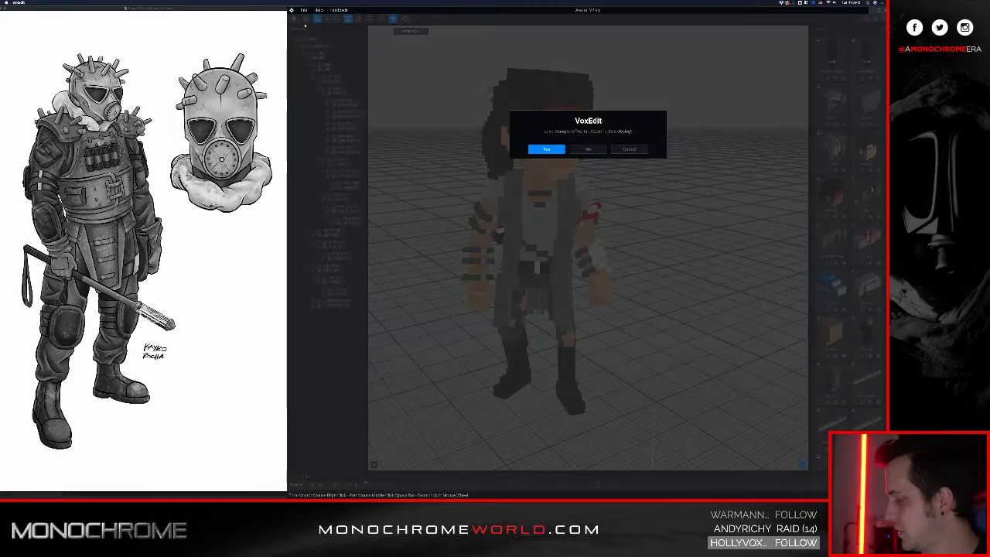
click(546, 149)
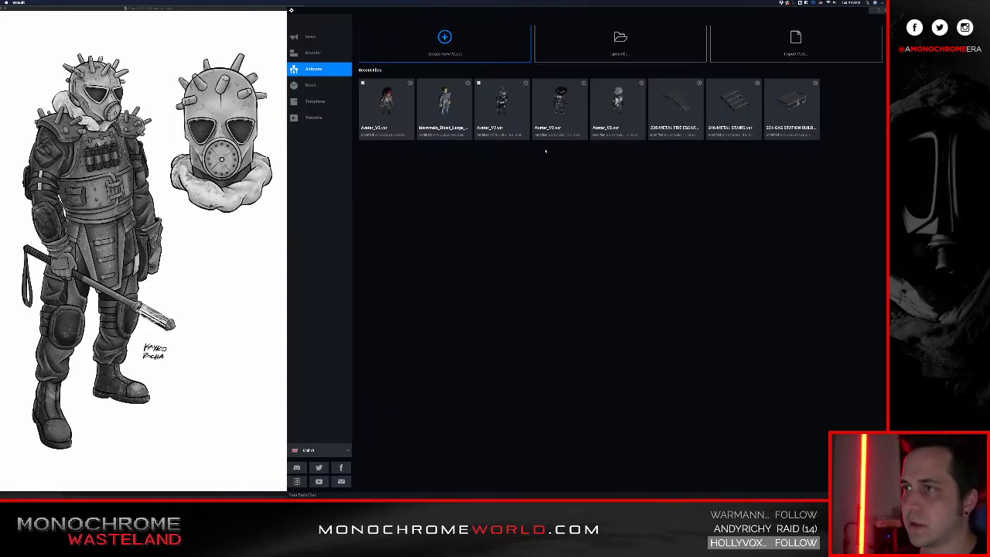
click(570, 58)
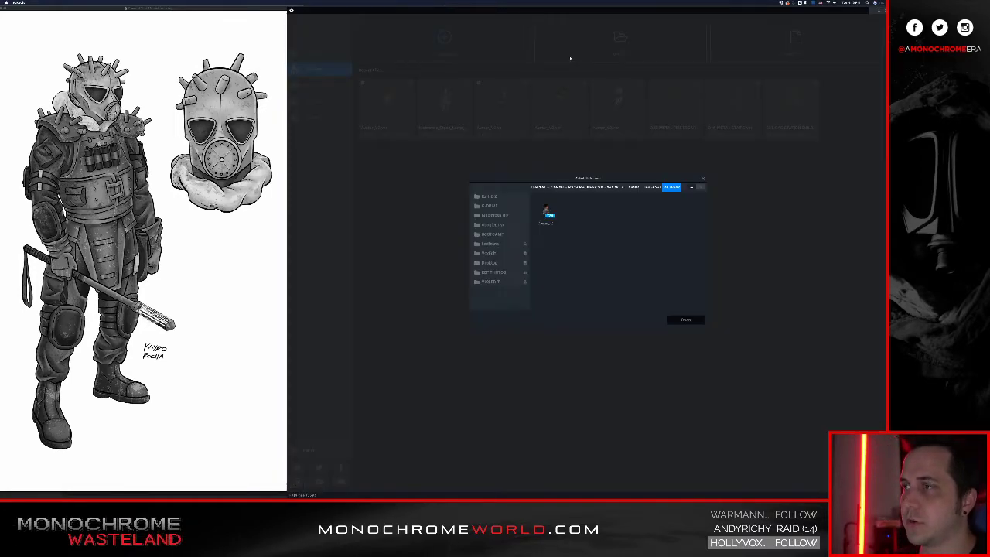
click(616, 187)
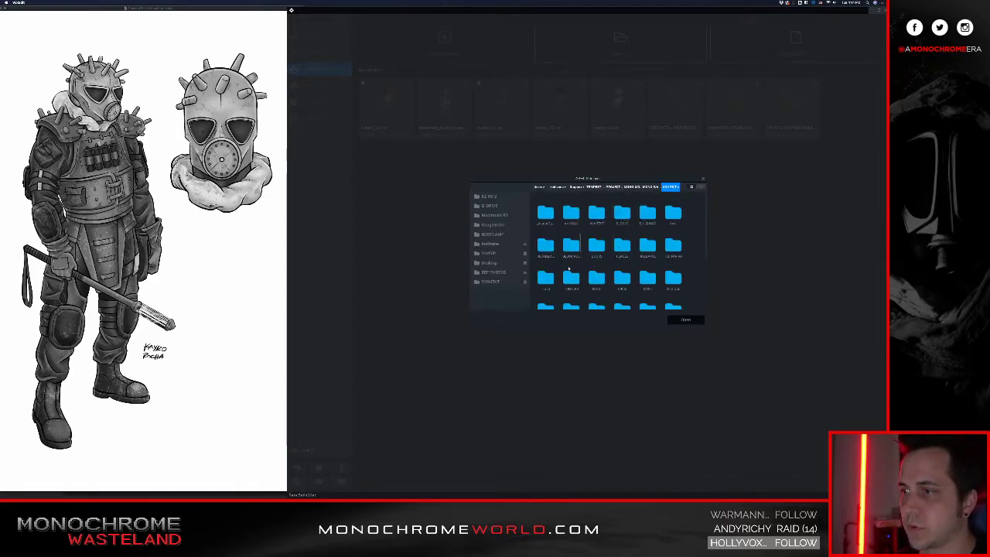
double_click(572, 277)
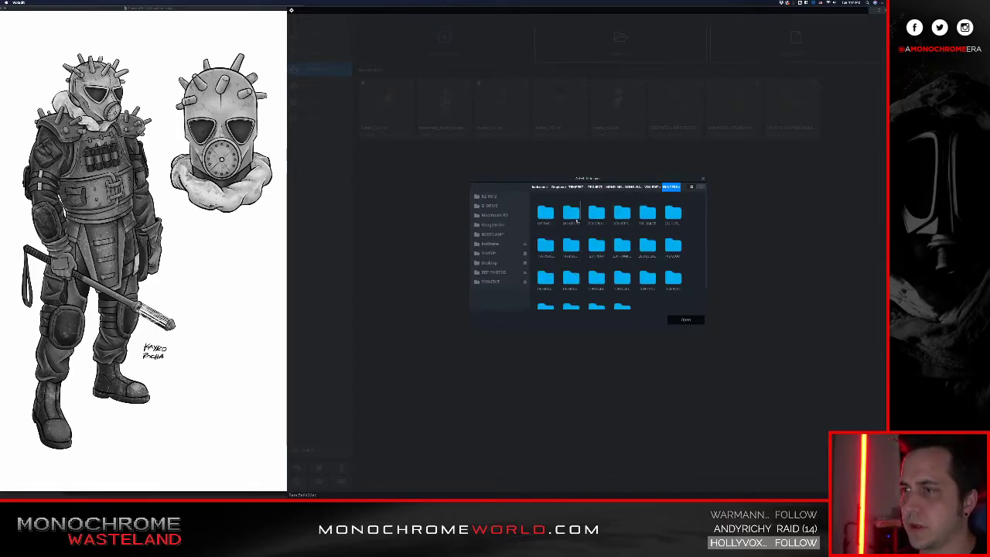
double_click(572, 215)
double_click(571, 213)
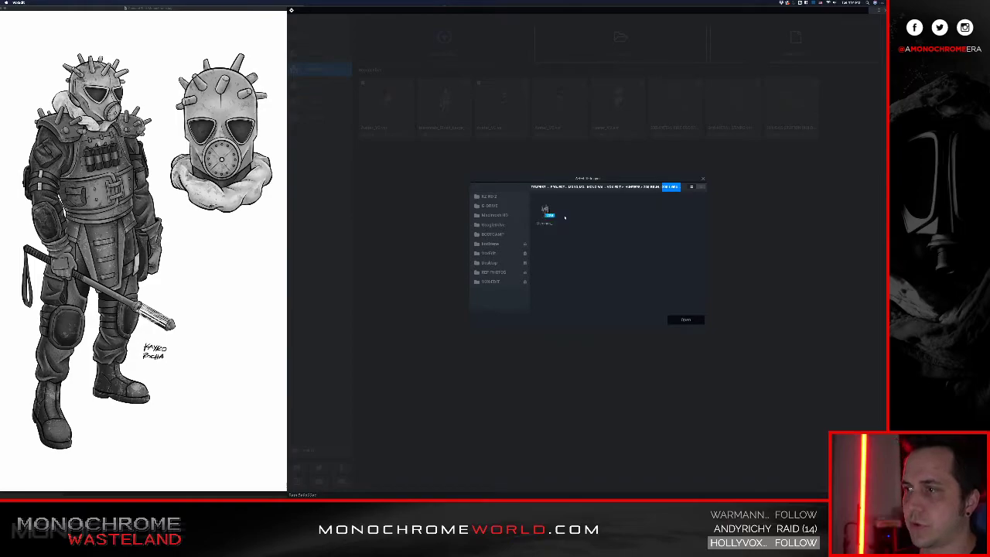
click(545, 211)
click(686, 320)
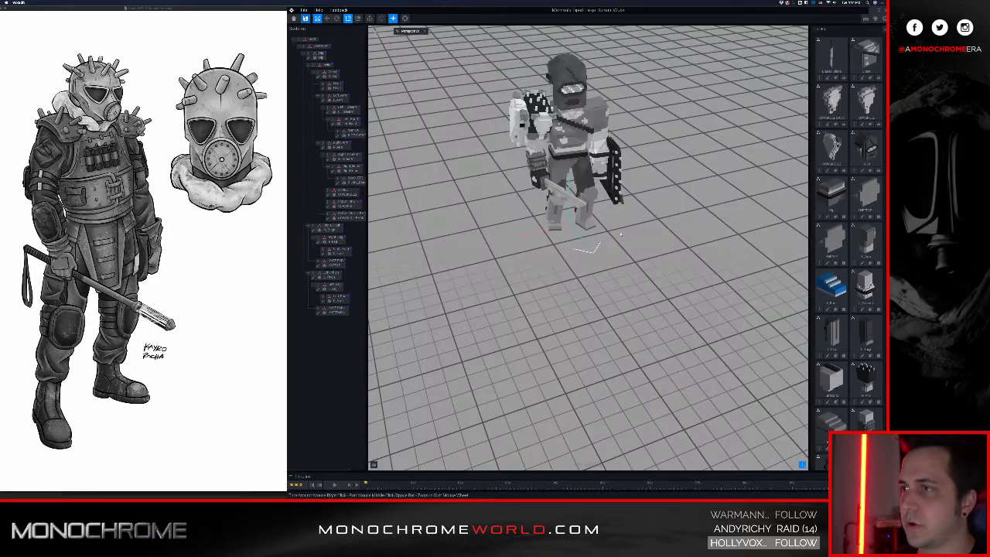
- Examine the masked avatar's body proportions, shoulder armour and studded shield from the front
scroll(587, 186, up, 5)
right_drag(597, 192, 592, 144)
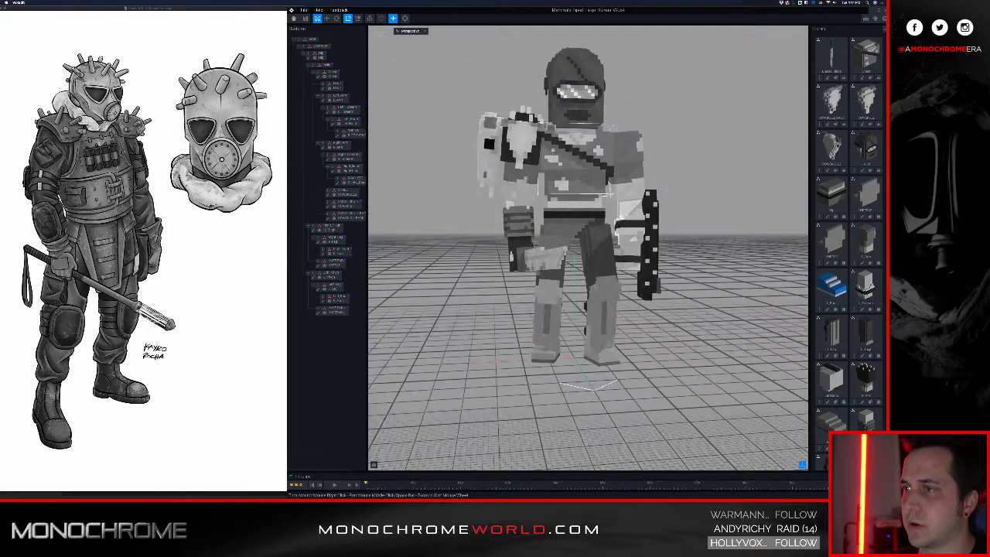
middle_drag(592, 143, 577, 191)
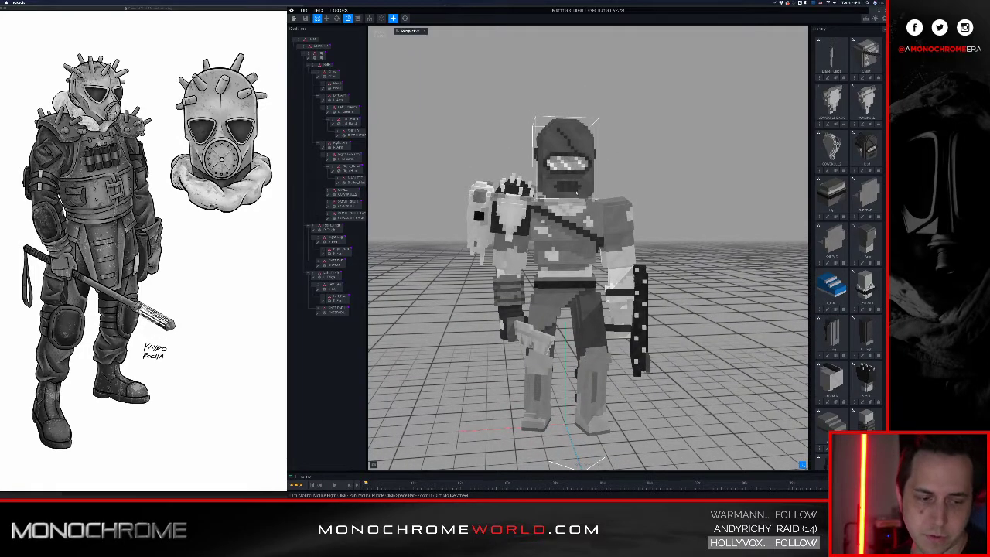
right_drag(575, 204, 577, 241)
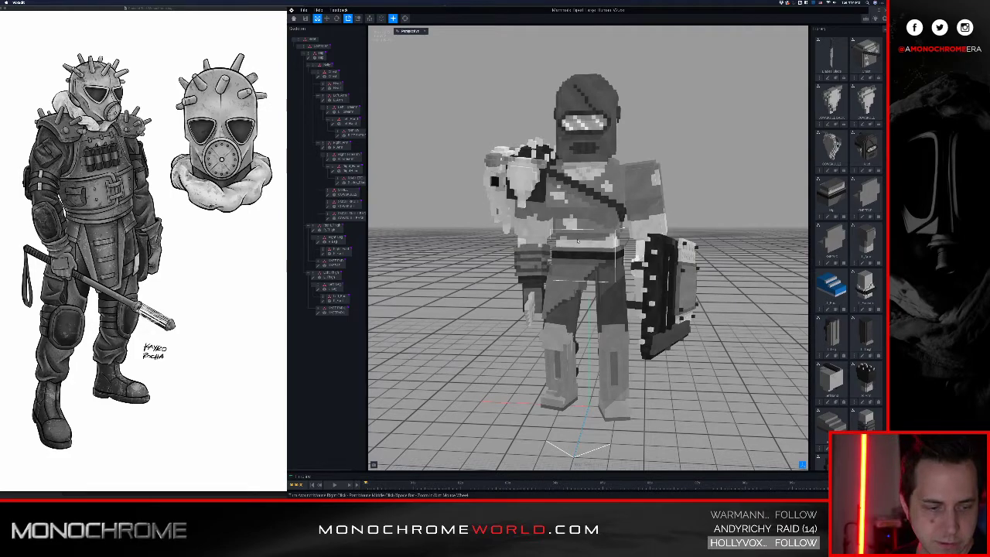
right_drag(578, 242, 579, 242)
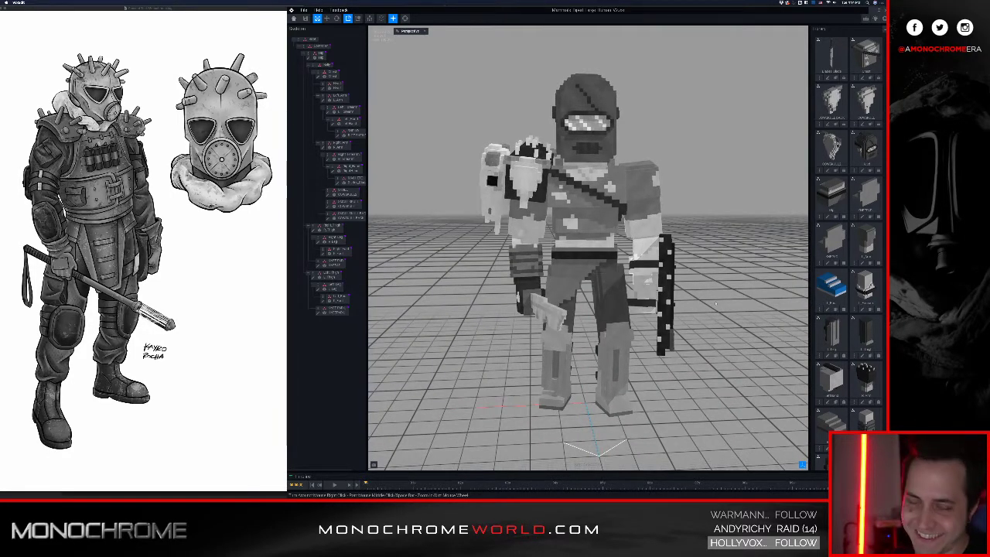
right_drag(575, 171, 573, 171)
scroll(573, 171, down, 1)
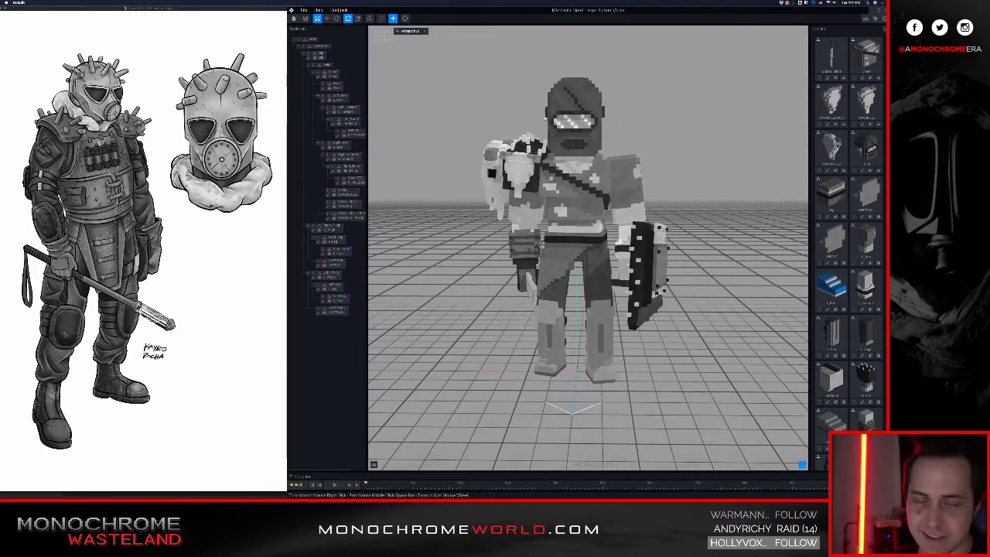
- Save and close the masked avatar and reopen the large human biped model from the recent files
click(305, 18)
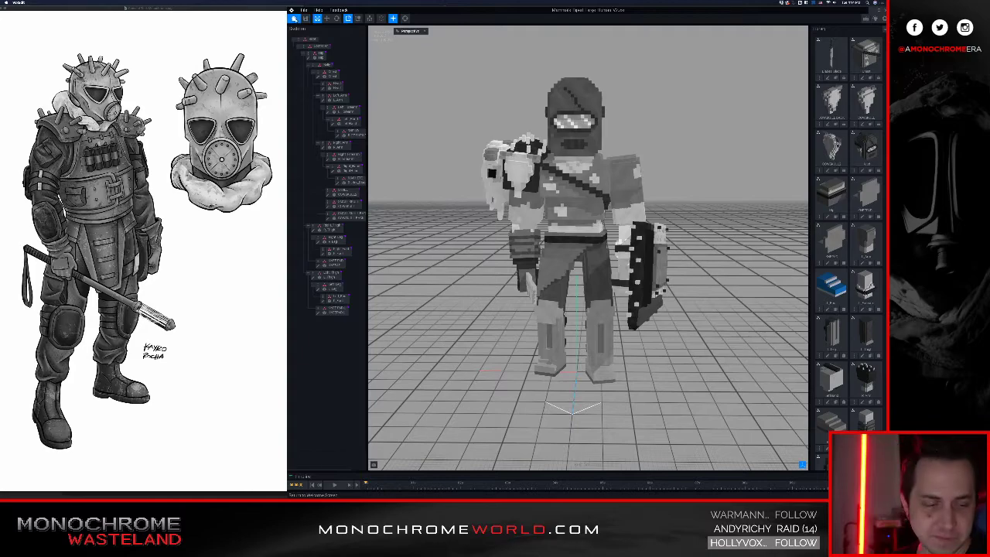
click(551, 149)
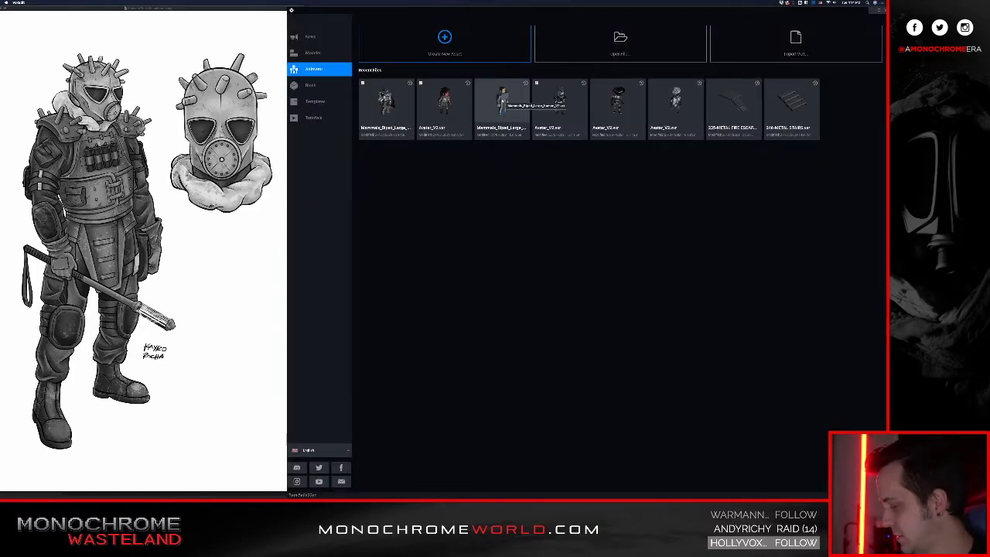
double_click(502, 100)
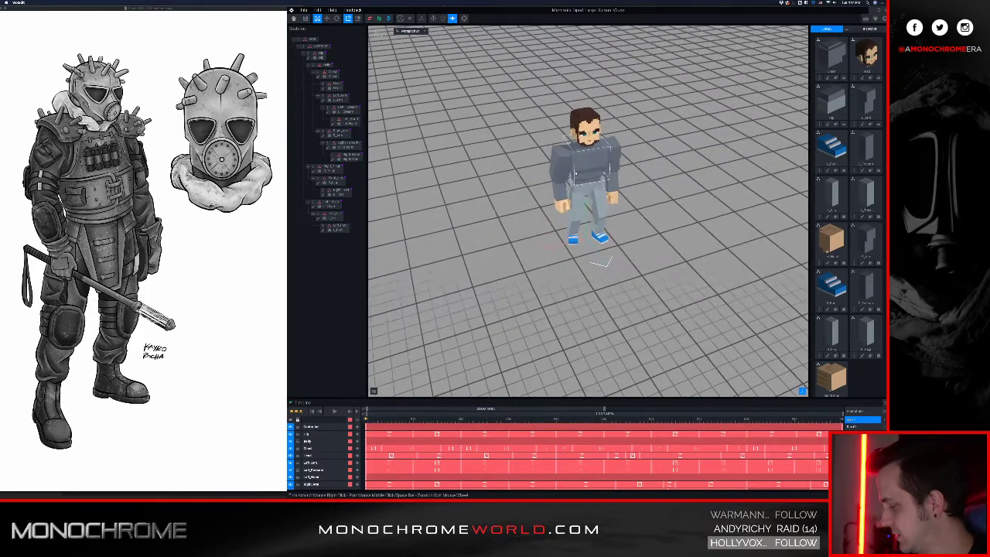
- Open the template character's head model for voxel editing and view the face from the front
scroll(576, 174, up, 3)
right_drag(576, 175, 564, 145)
scroll(578, 194, up, 4)
scroll(569, 152, up, 3)
click(553, 97)
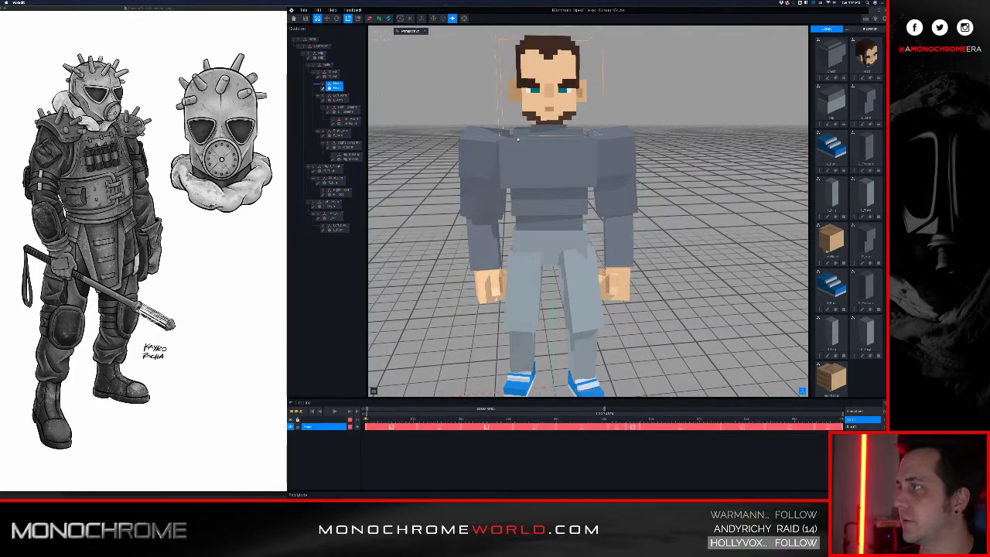
double_click(553, 99)
right_drag(565, 195, 567, 184)
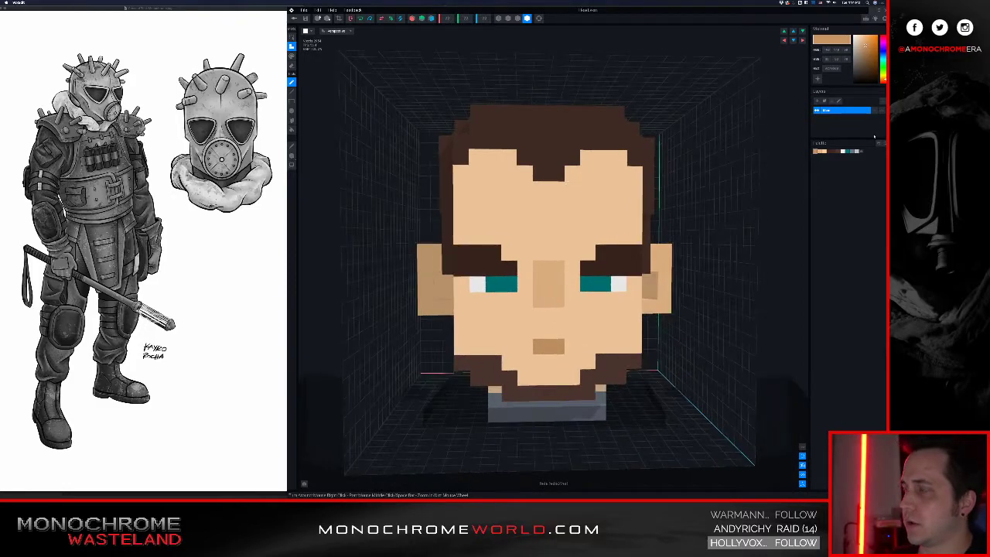
- Select black and build a raised block over one eye, with a shorter row beneath it, as a gas-mask lens
click(856, 151)
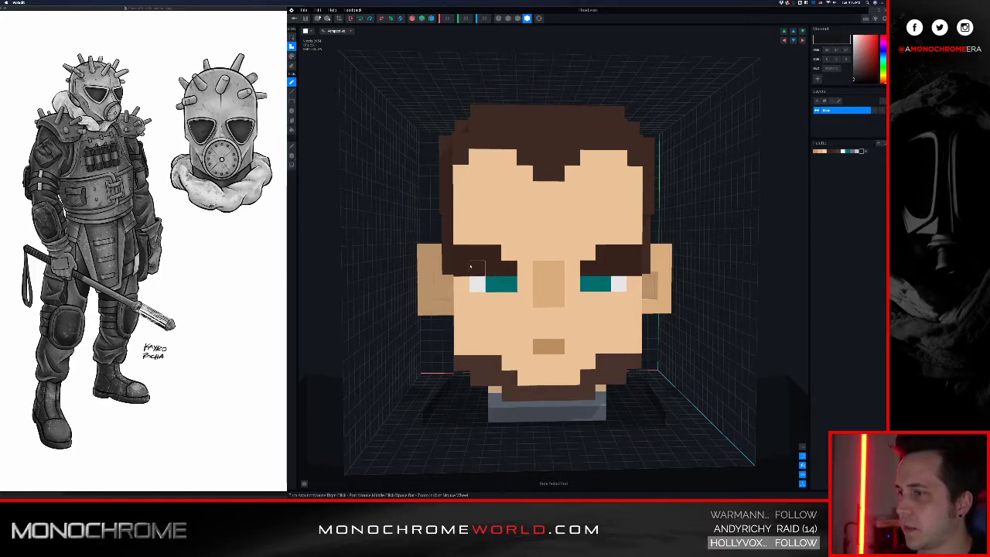
drag(527, 269, 476, 285)
right_drag(525, 287, 513, 285)
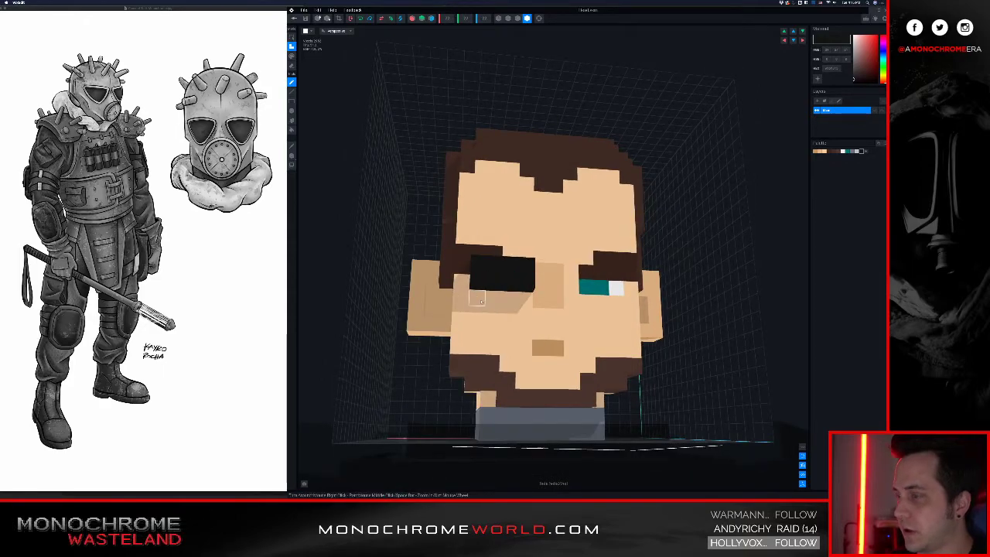
scroll(507, 300, up, 5)
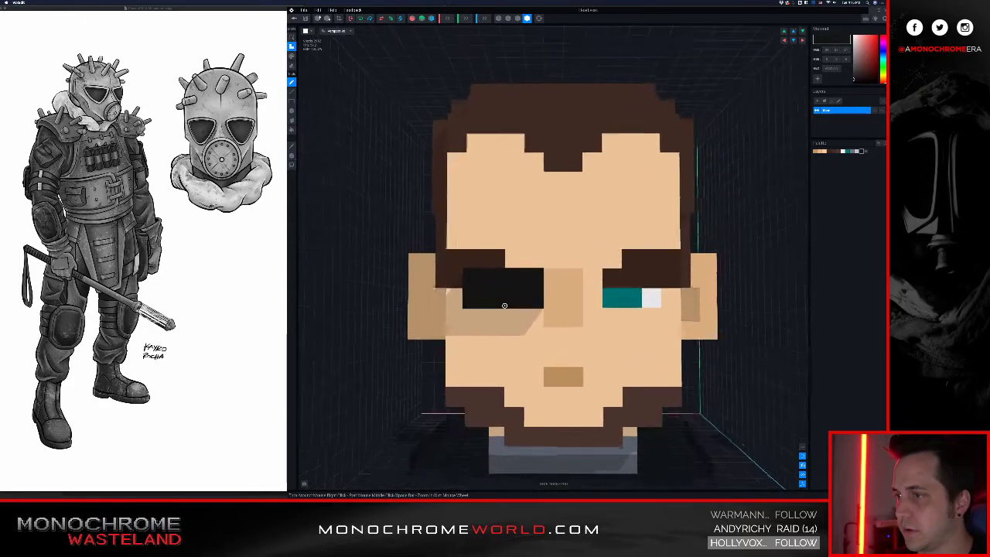
scroll(505, 290, up, 2)
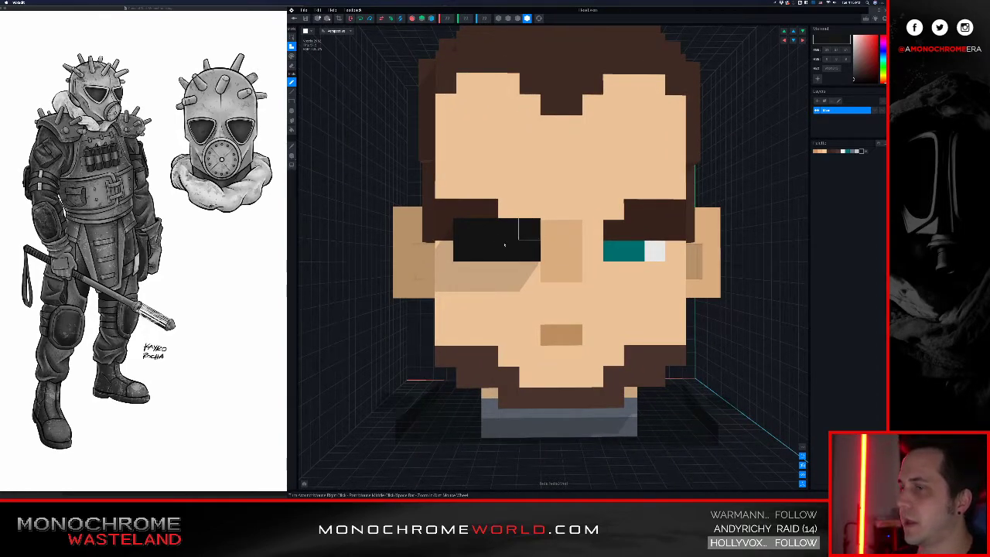
drag(480, 273, 503, 271)
right_drag(504, 268, 501, 203)
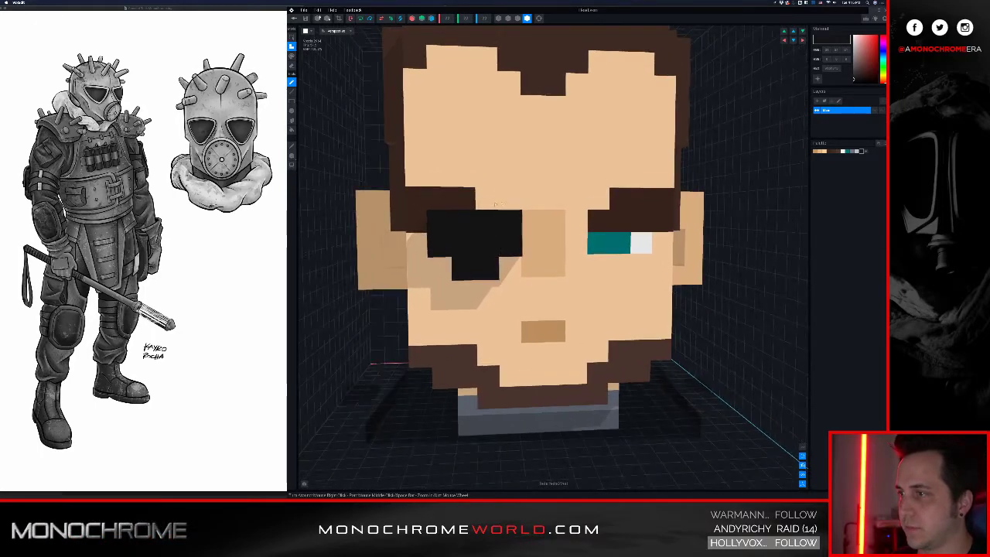
- Extend the black lens upward across the brow and outward toward the temple, and widen its lower row
drag(429, 203, 534, 199)
right_drag(495, 220, 482, 203)
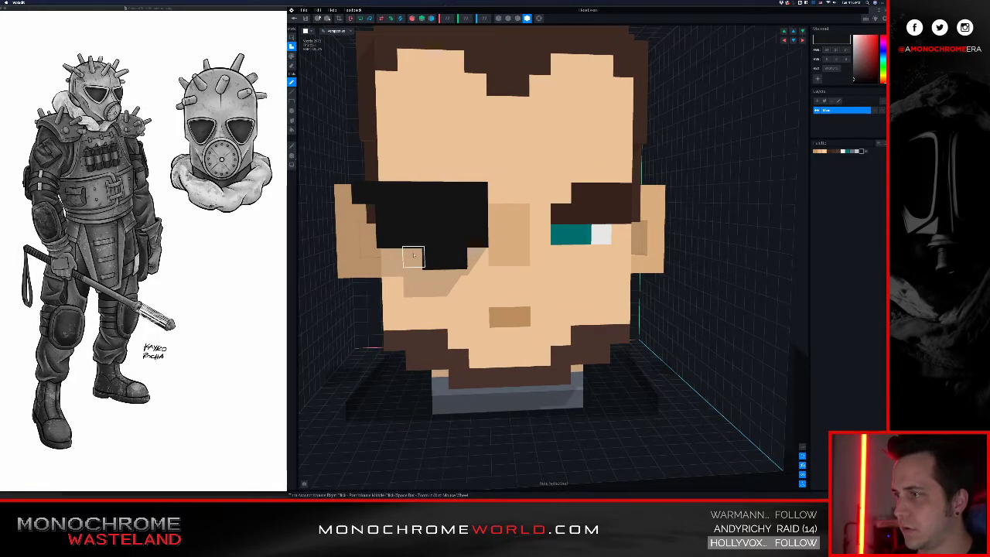
click(412, 259)
right_drag(454, 236, 458, 242)
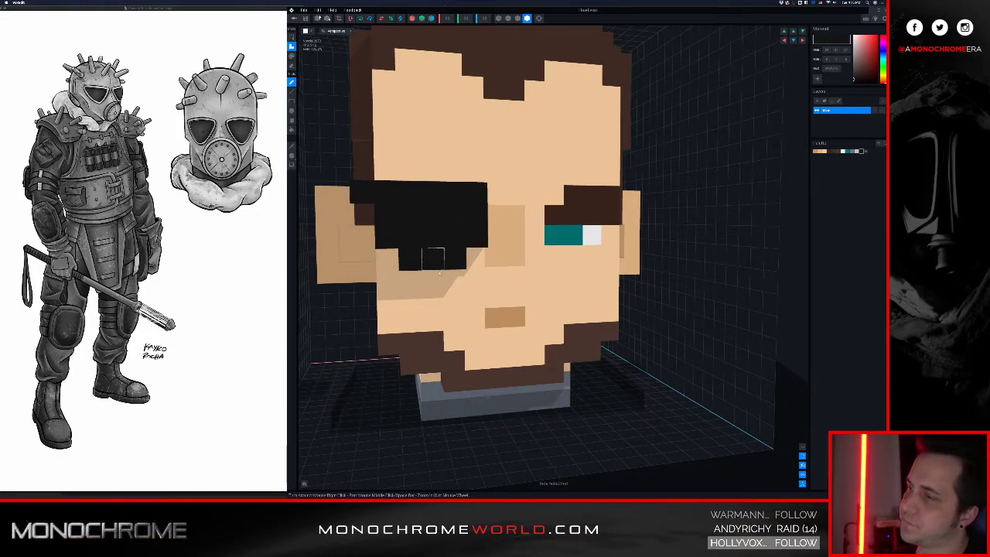
click(431, 279)
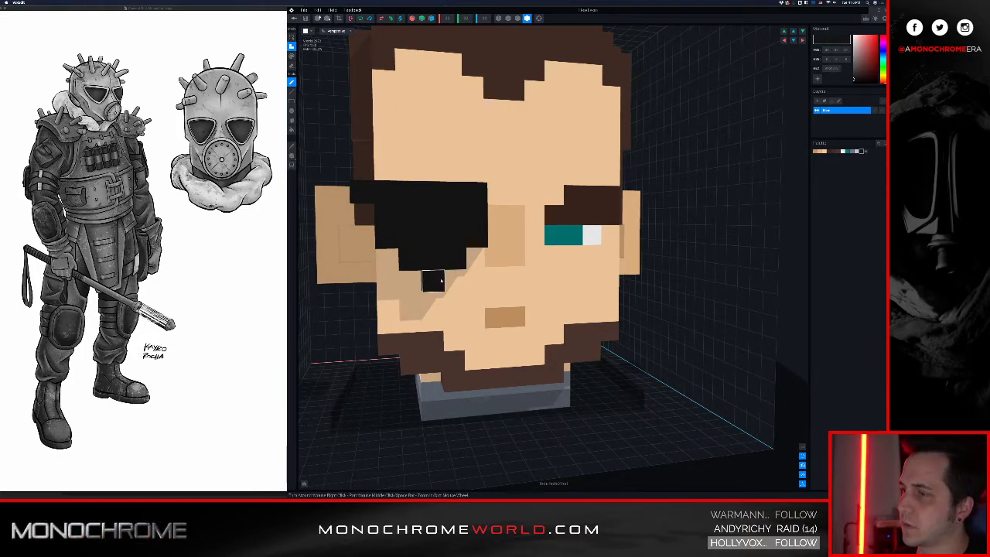
key(ctrl+z)
right_drag(455, 237, 485, 225)
click(393, 206)
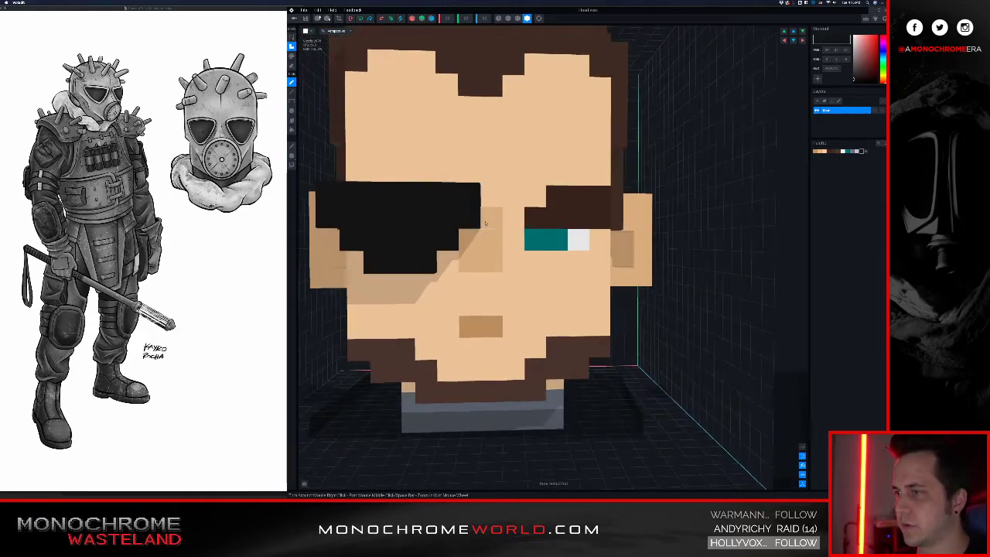
- Erase the black lens's inner column of voxels beside the nose
key(e)
drag(464, 231, 465, 228)
click(462, 202)
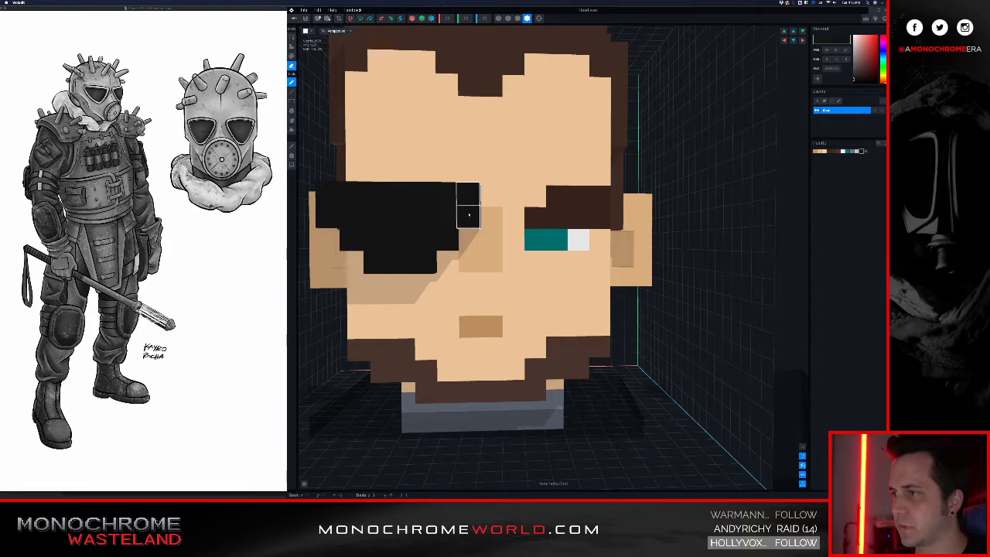
- Turn on left-right mirroring and build a matching black lens with a stepped lower edge over the other eye
click(411, 17)
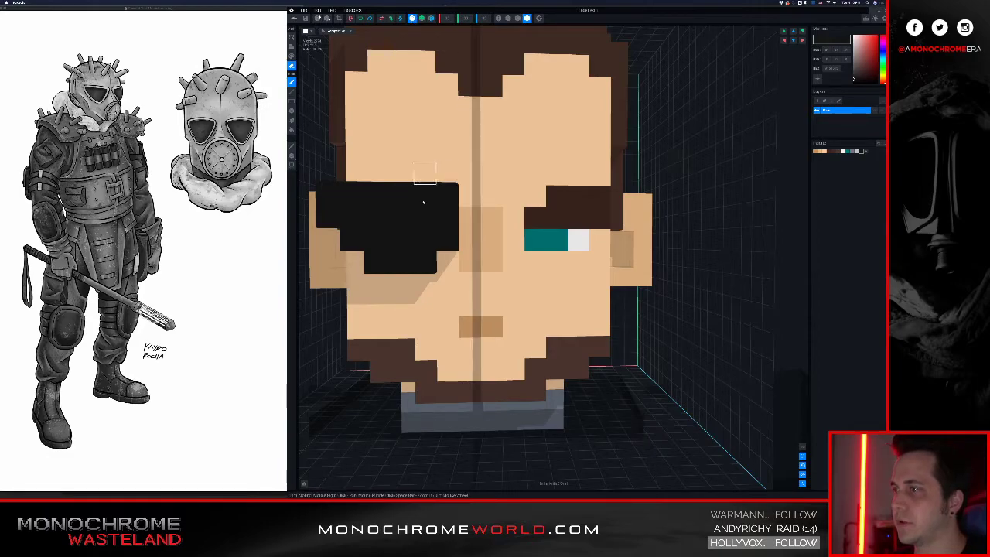
right_drag(433, 155, 415, 215)
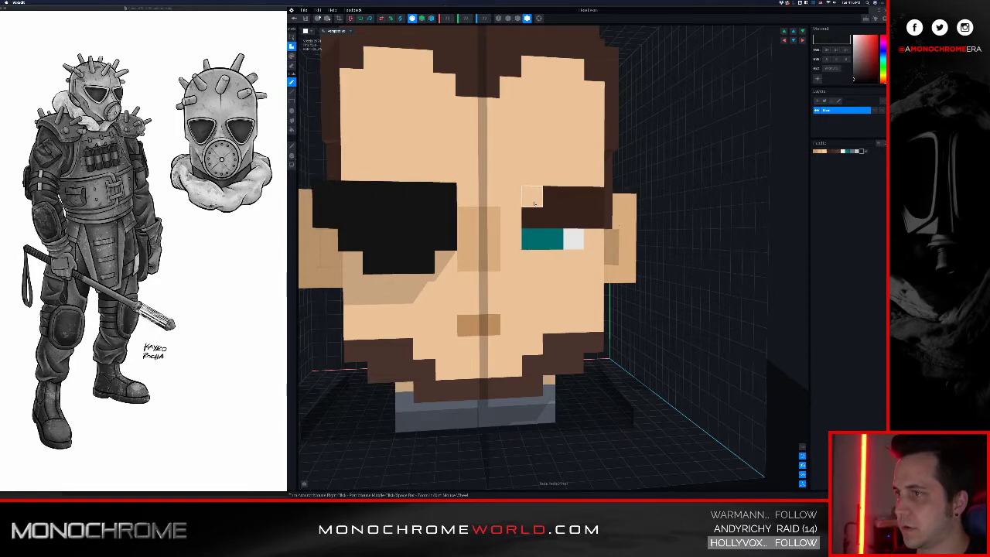
right_drag(534, 204, 521, 202)
drag(511, 198, 592, 205)
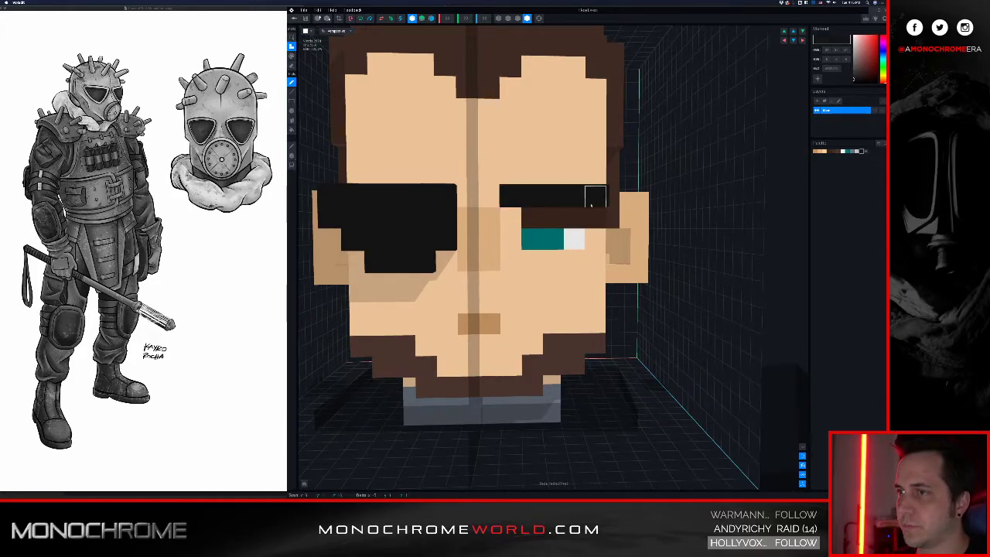
mouse_move(592, 202)
right_down()
mouse_move(572, 204)
mouse_move(600, 206)
mouse_move(580, 205)
right_up()
scroll(593, 205, up, 5)
drag(593, 205, 519, 202)
right_drag(519, 203, 548, 225)
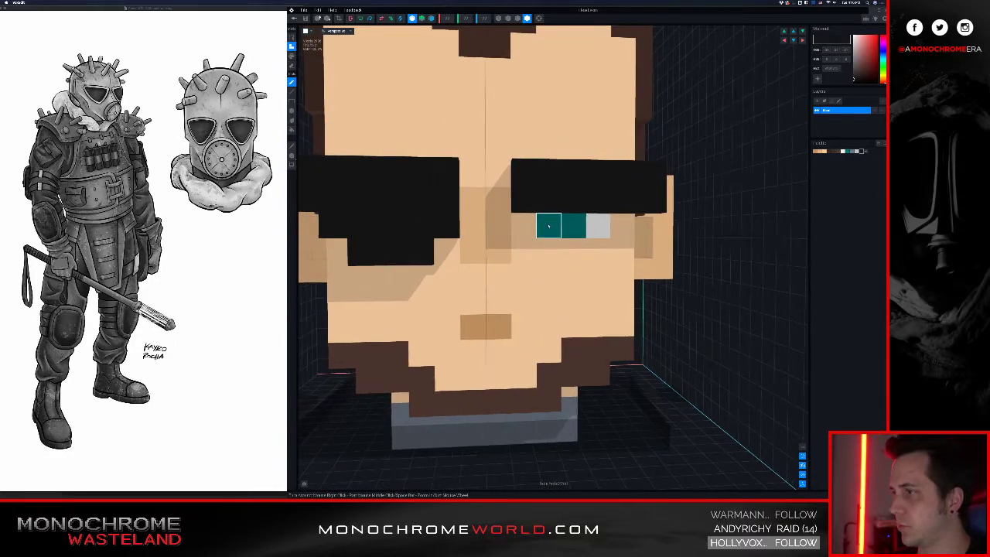
drag(538, 225, 607, 225)
mouse_move(607, 225)
right_down()
mouse_move(616, 225)
mouse_move(602, 226)
right_up()
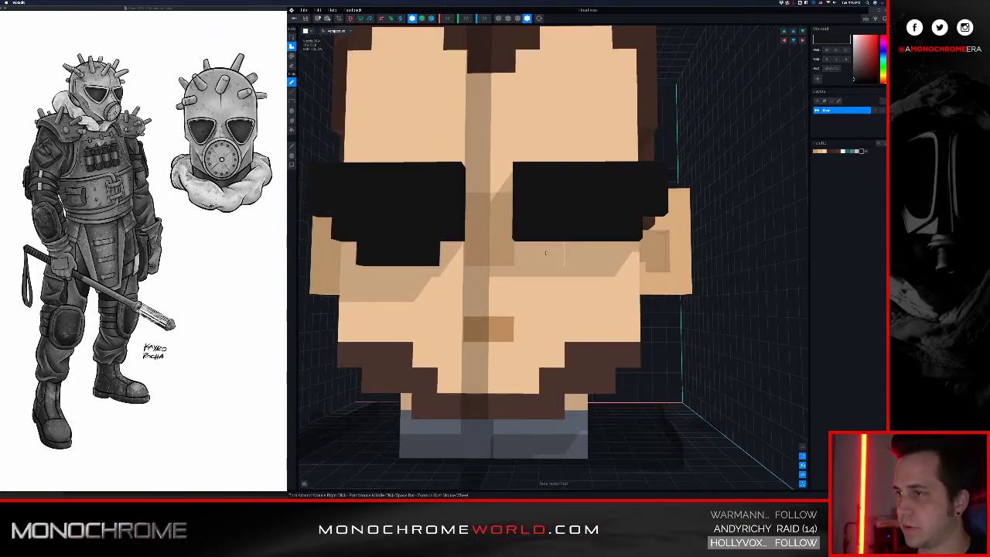
scroll(579, 239, down, 5)
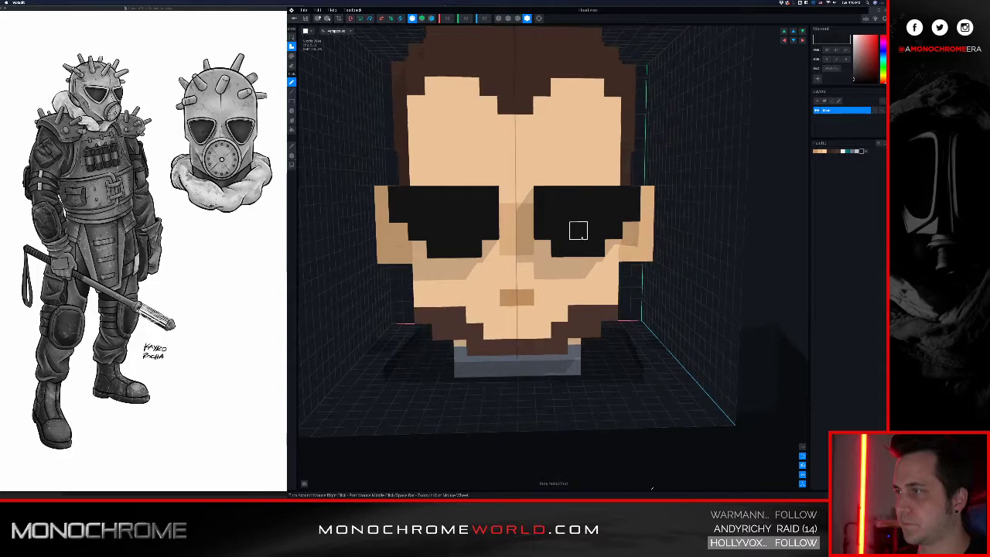
- Add one more row of black voxels along the top edge of both lenses
right_drag(591, 226, 562, 235)
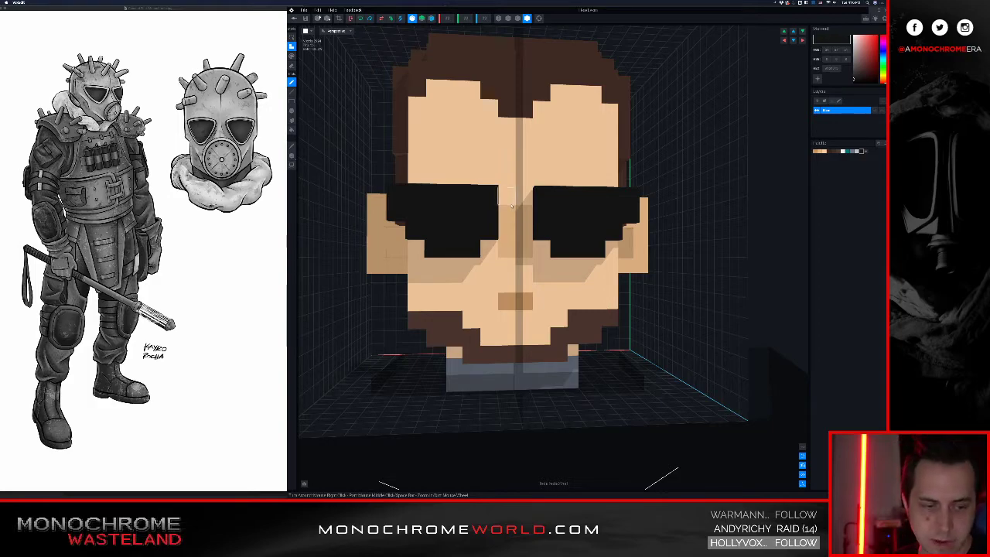
scroll(510, 204, up, 3)
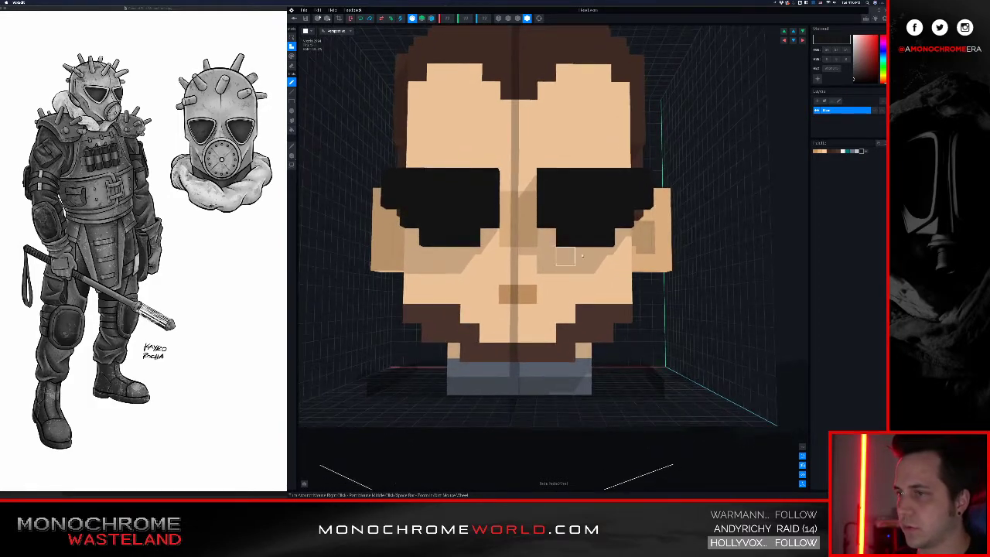
right_drag(577, 269, 500, 180)
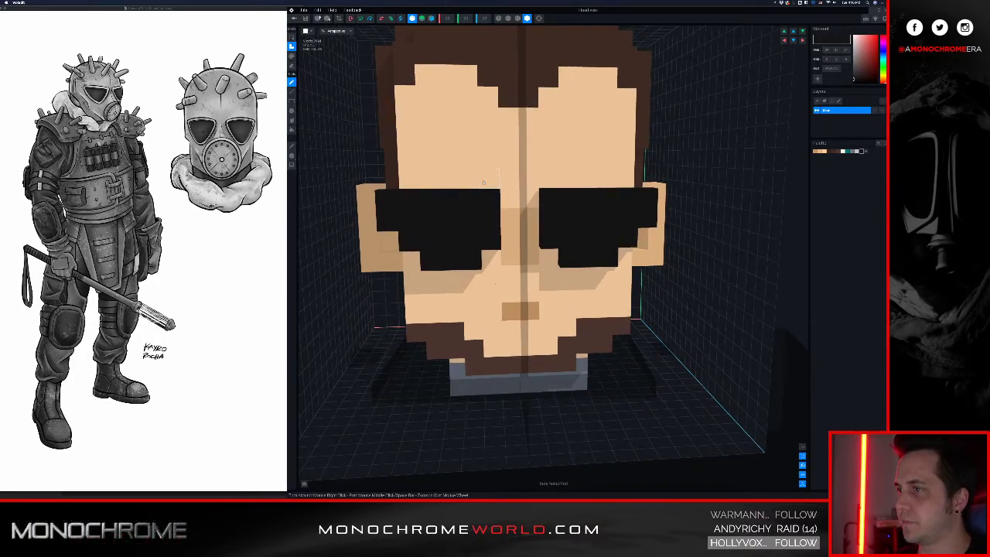
click(480, 179)
drag(480, 182, 411, 179)
right_drag(445, 200, 466, 203)
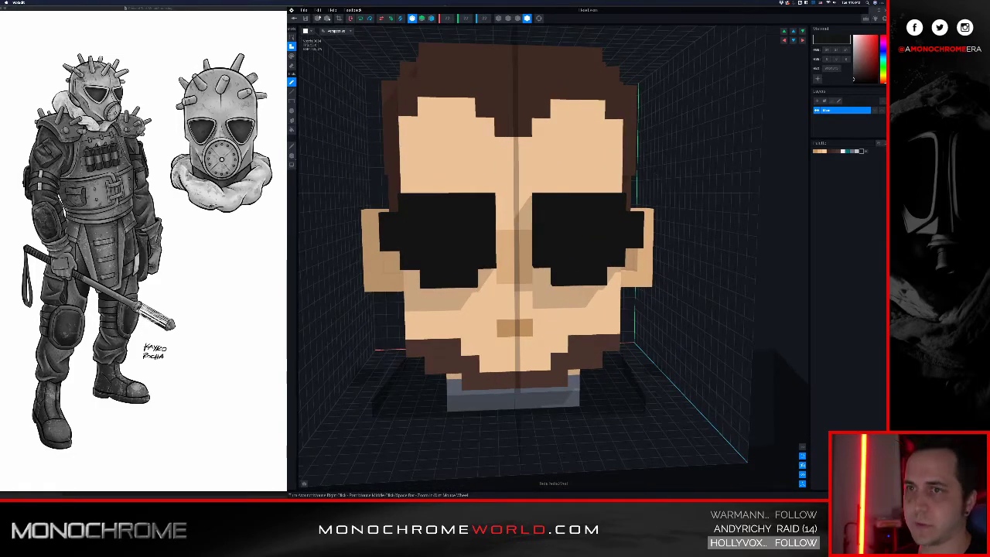
- Select light grey and build the mask's nose bridge and the strips directly beneath both lenses
click(856, 151)
right_drag(611, 202, 611, 203)
mouse_move(515, 211)
mouse_down()
mouse_move(524, 277)
mouse_move(540, 298)
mouse_move(597, 294)
mouse_move(514, 313)
mouse_move(523, 300)
mouse_up()
mouse_move(522, 300)
right_down()
mouse_move(538, 302)
mouse_move(528, 298)
right_up()
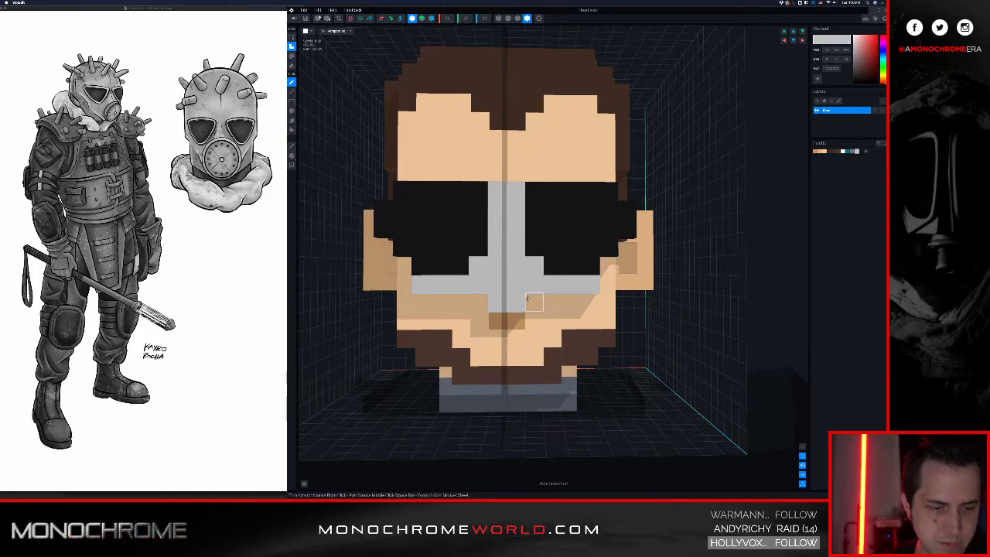
- Frame the lenses with light grey voxels at their lower outer corners and in a strip above them
right_drag(502, 293, 538, 309)
drag(536, 326, 631, 322)
right_drag(629, 321, 525, 330)
right_drag(447, 346, 457, 343)
drag(423, 332, 416, 347)
right_drag(416, 347, 456, 336)
right_drag(548, 338, 524, 319)
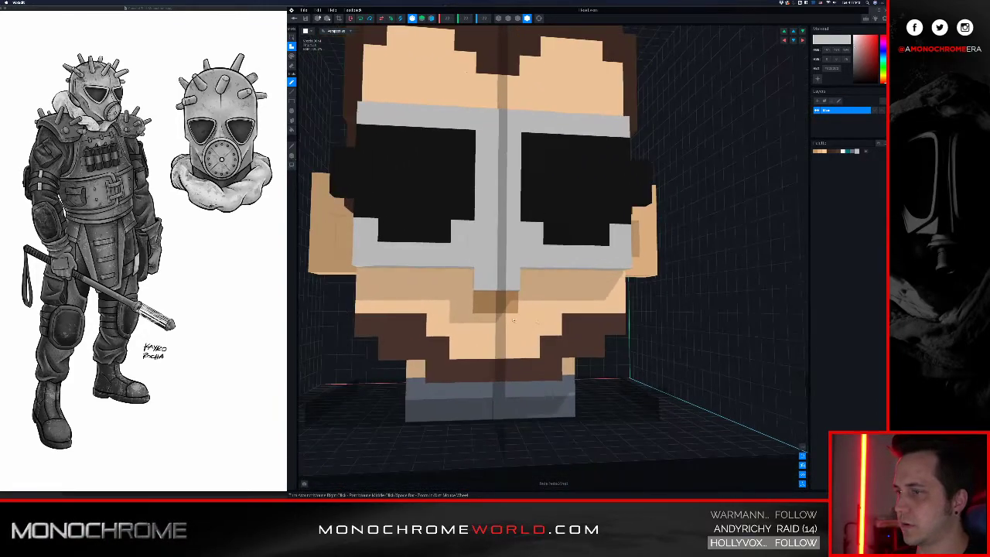
- Cover the rest of the face with light grey voxels, from the cheeks and chin up to the forehead
mouse_move(457, 291)
mouse_down()
mouse_move(458, 280)
mouse_move(360, 280)
mouse_move(402, 303)
mouse_move(497, 310)
mouse_up()
mouse_move(438, 325)
mouse_down()
mouse_move(490, 331)
mouse_move(487, 347)
mouse_up()
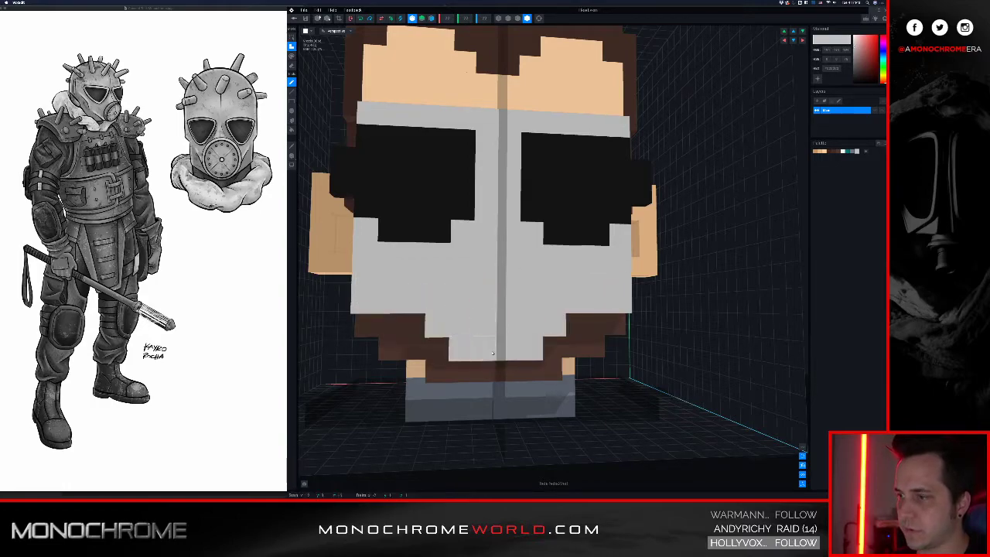
right_drag(488, 337, 499, 277)
mouse_move(500, 281)
mouse_down()
mouse_move(388, 277)
mouse_move(506, 259)
mouse_move(424, 233)
mouse_move(363, 232)
mouse_move(449, 209)
mouse_move(529, 210)
mouse_up()
scroll(502, 239, down, 2)
right_drag(502, 239, 495, 247)
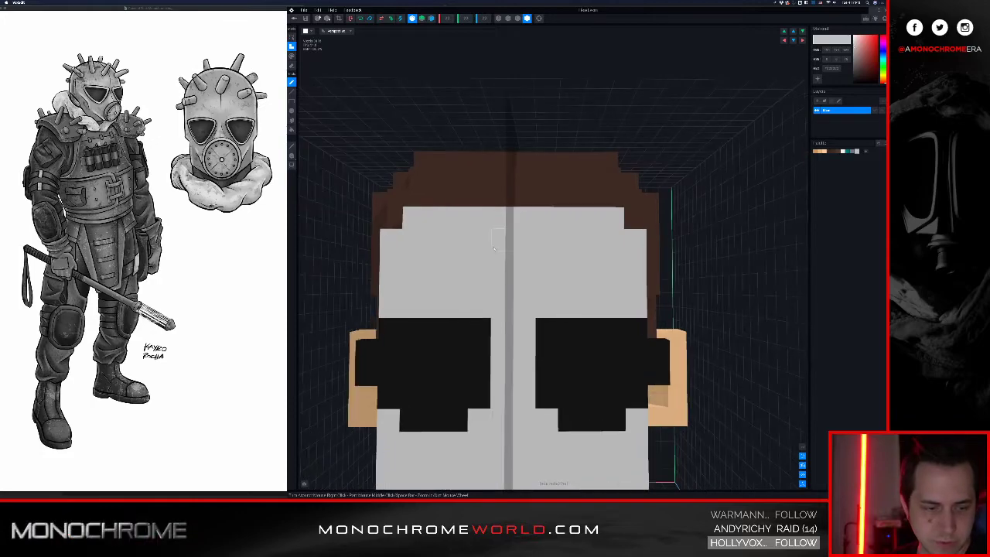
- Examine the proportions of the light grey mask plate and black lenses from the front
middle_drag(495, 248, 493, 241)
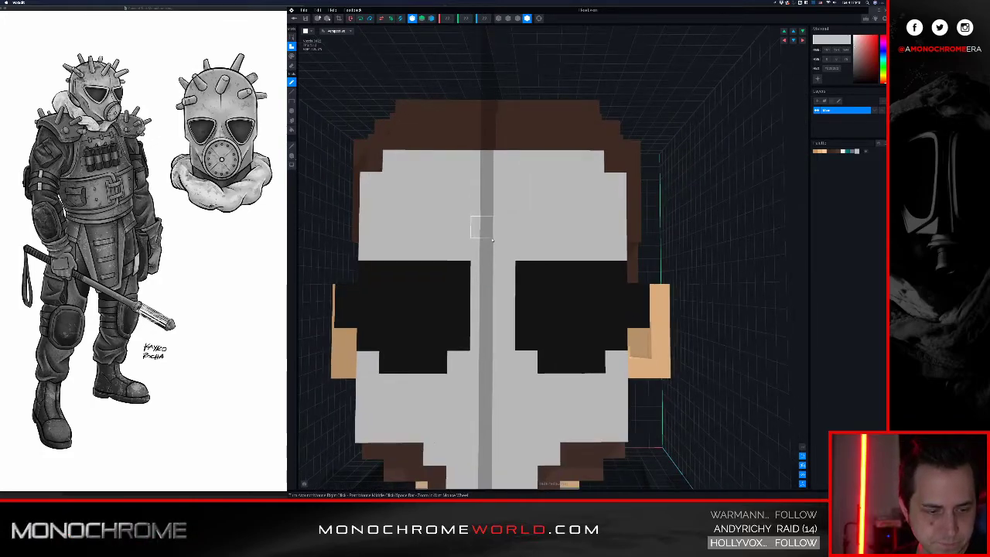
middle_drag(488, 295, 474, 279)
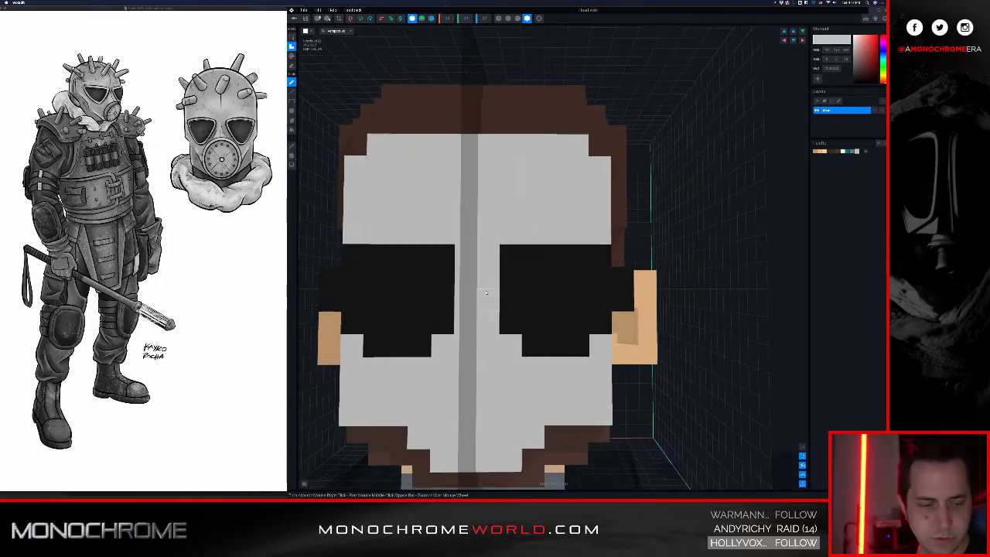
right_drag(473, 279, 490, 295)
middle_drag(492, 302, 493, 296)
scroll(493, 296, down, 1)
scroll(493, 297, down, 1)
mouse_move(507, 311)
right_down()
mouse_move(517, 317)
mouse_move(504, 316)
mouse_move(503, 329)
right_up()
scroll(506, 311, down, 2)
middle_drag(504, 329, 499, 331)
scroll(498, 325, down, 1)
right_drag(500, 331, 499, 328)
middle_drag(499, 328, 520, 348)
- Paint the hair along the top front edge and the upper side of the head light grey
right_drag(519, 349, 461, 276)
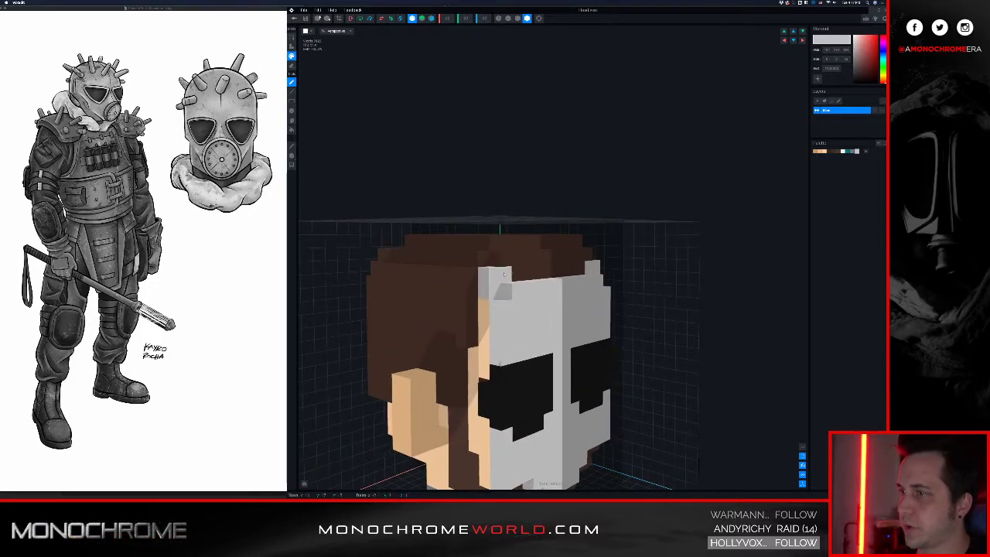
drag(511, 257, 552, 255)
drag(494, 243, 571, 241)
mouse_move(468, 268)
right_down()
mouse_move(478, 269)
mouse_move(460, 269)
right_up()
mouse_move(505, 266)
mouse_down()
mouse_move(437, 317)
mouse_move(330, 364)
mouse_move(341, 370)
mouse_up()
- Paint the brown hair across the top of the head light grey
right_drag(342, 369, 350, 383)
middle_drag(351, 384, 397, 374)
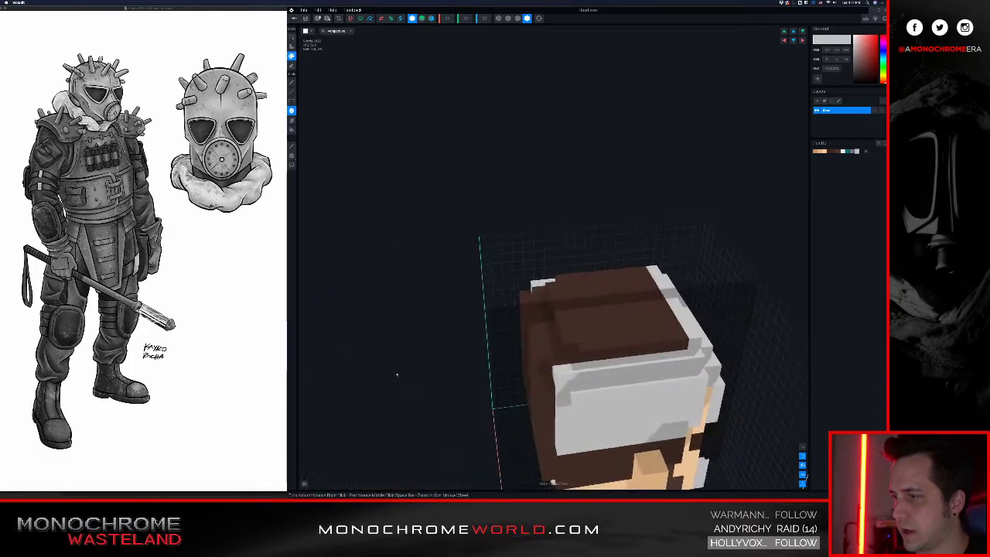
right_drag(574, 346, 570, 348)
middle_drag(570, 348, 557, 331)
right_drag(566, 220, 575, 246)
mouse_move(611, 222)
mouse_down()
mouse_move(470, 82)
mouse_move(435, 85)
mouse_up()
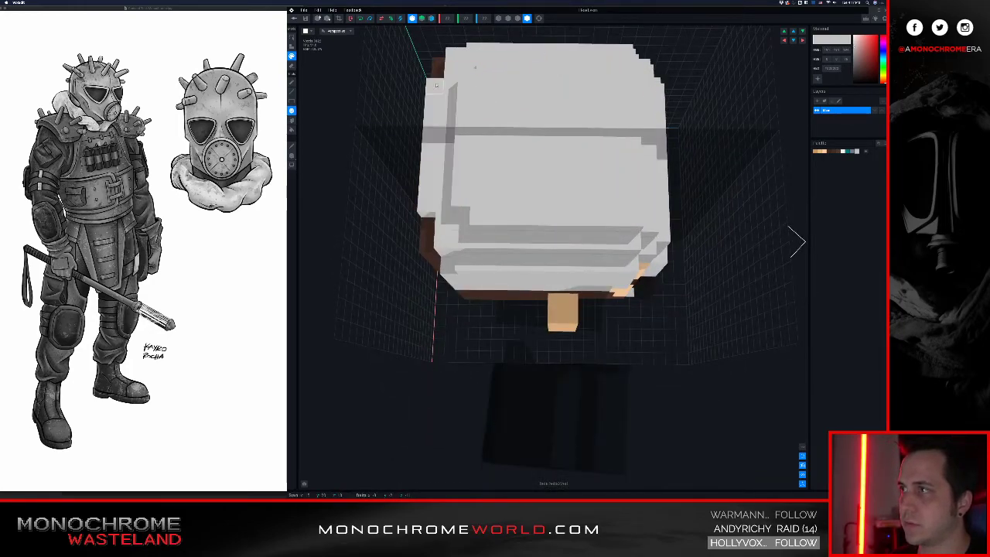
- Paint the back of the head and the hair behind and above the ear light grey
right_drag(475, 67, 475, 232)
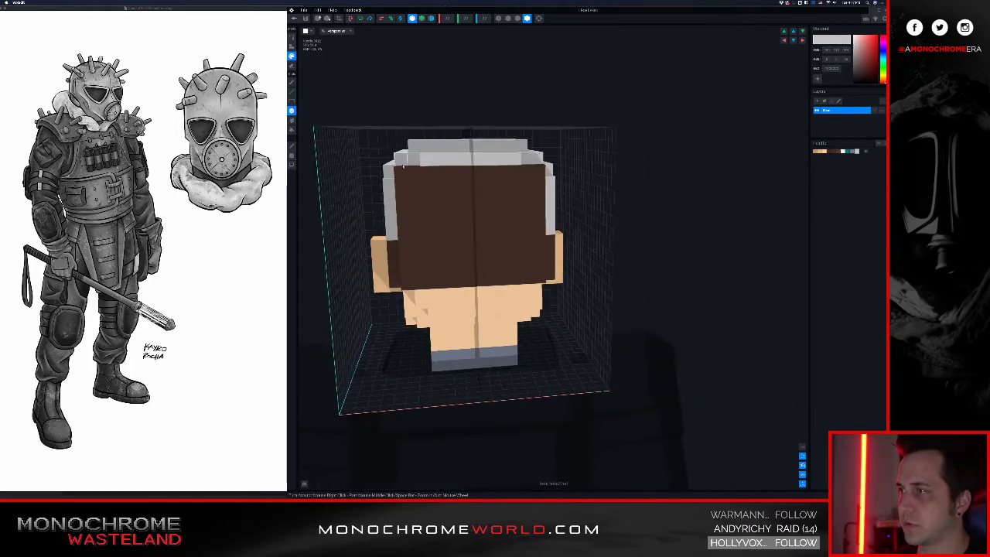
drag(401, 172, 508, 280)
mouse_move(379, 256)
right_down()
mouse_move(464, 256)
mouse_move(473, 267)
right_up()
drag(467, 263, 424, 309)
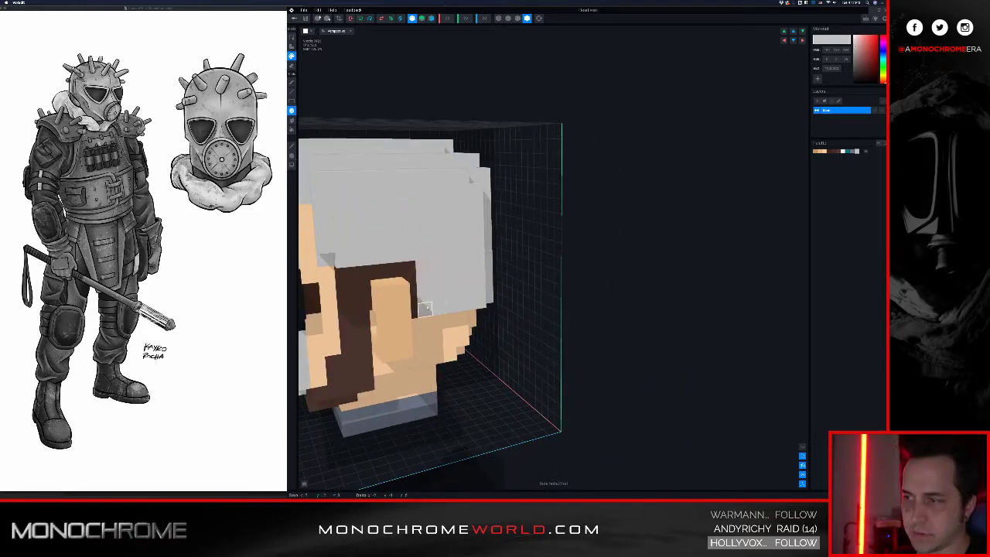
right_drag(424, 309, 465, 288)
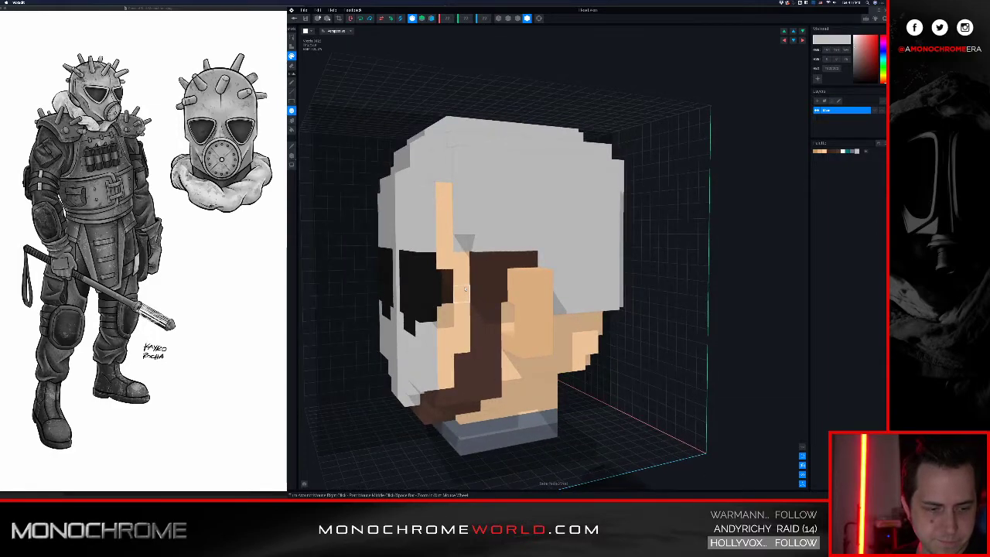
drag(531, 260, 483, 261)
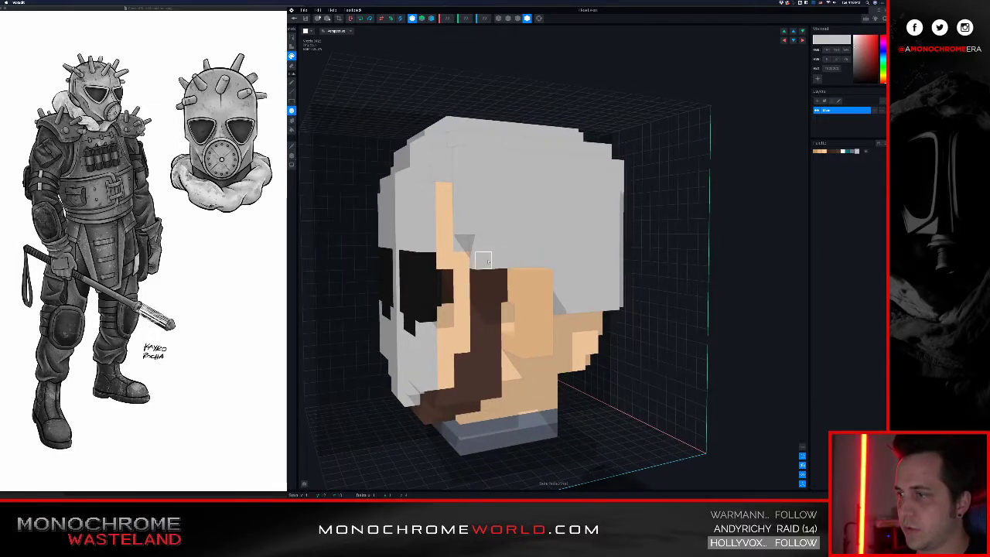
- Paint the brown sideburn and the strip of skin beside the face mask light grey
right_drag(490, 270, 483, 319)
right_drag(469, 401, 430, 392)
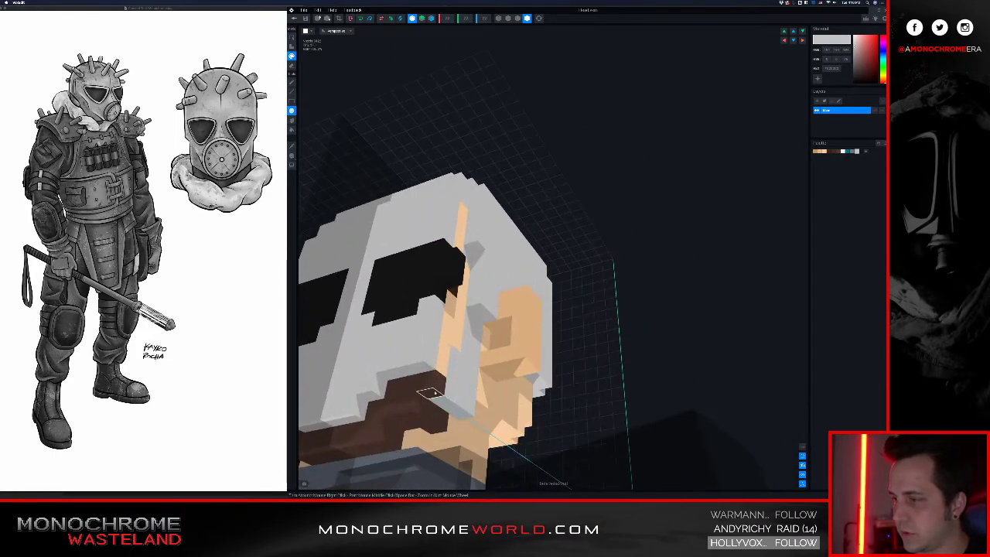
right_drag(373, 409, 515, 309)
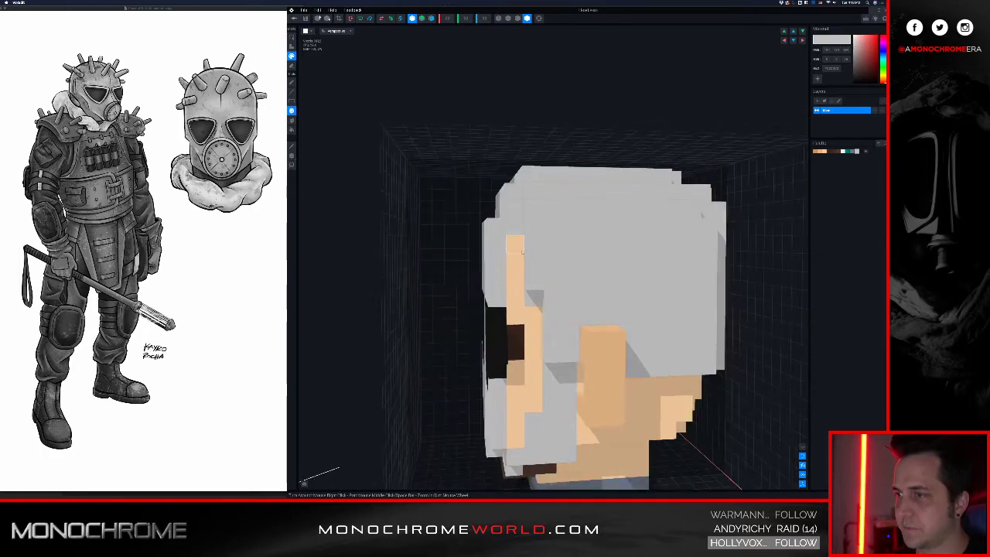
right_drag(528, 354, 514, 348)
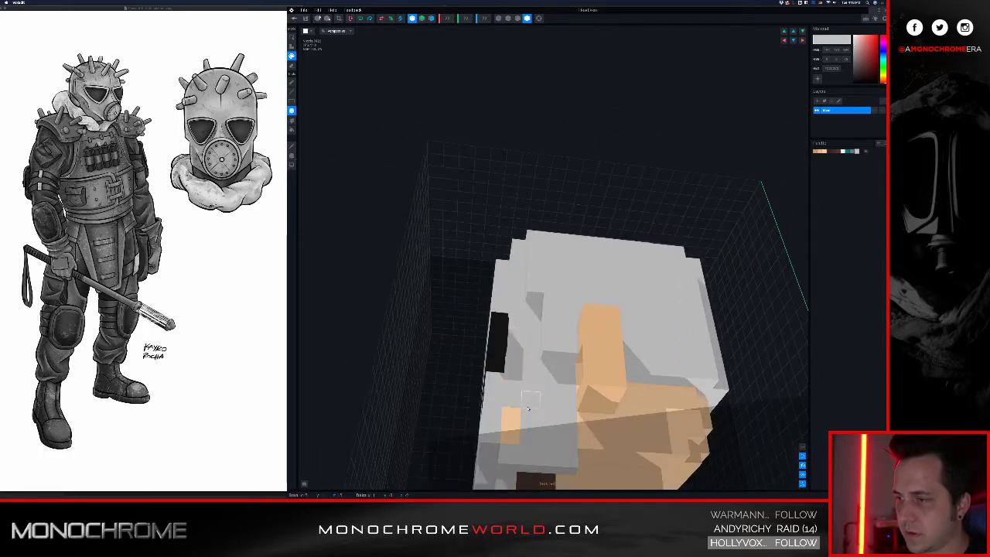
- Paint the exposed skin along the lower back of the head and behind the jaw light grey
right_drag(521, 383, 492, 265)
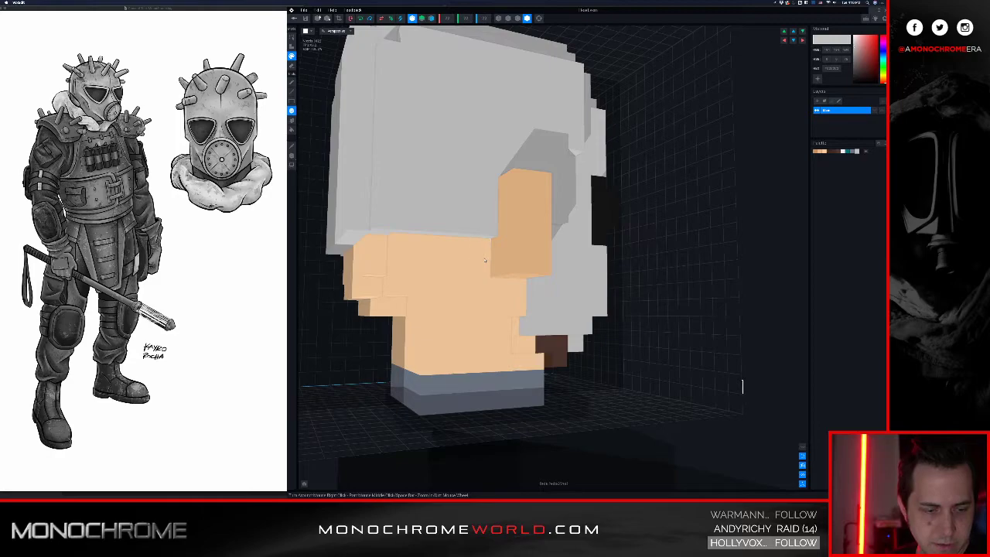
right_drag(484, 249, 464, 252)
scroll(464, 252, up, 5)
scroll(574, 340, down, 5)
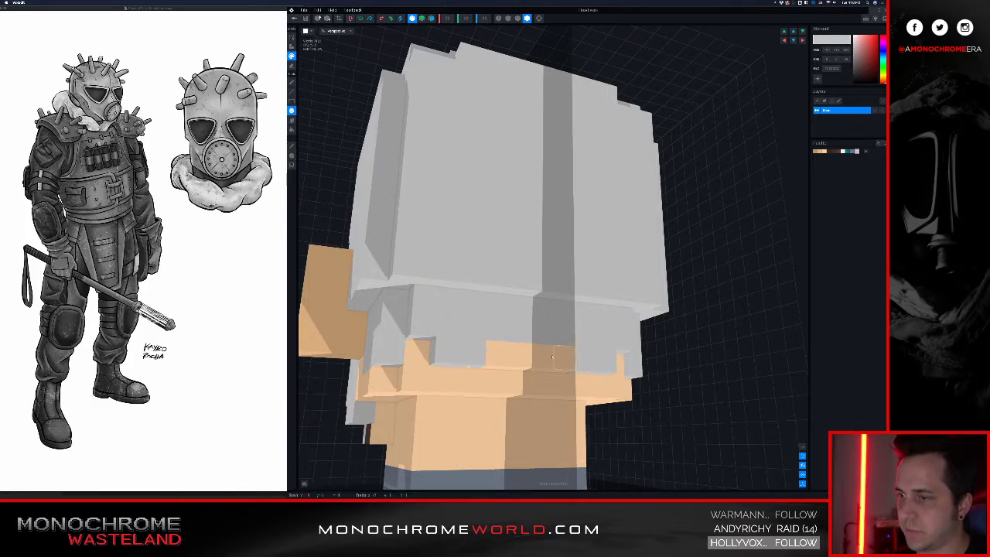
mouse_move(491, 348)
right_down()
mouse_move(462, 379)
mouse_move(502, 368)
mouse_move(501, 341)
right_up()
scroll(516, 365, up, 3)
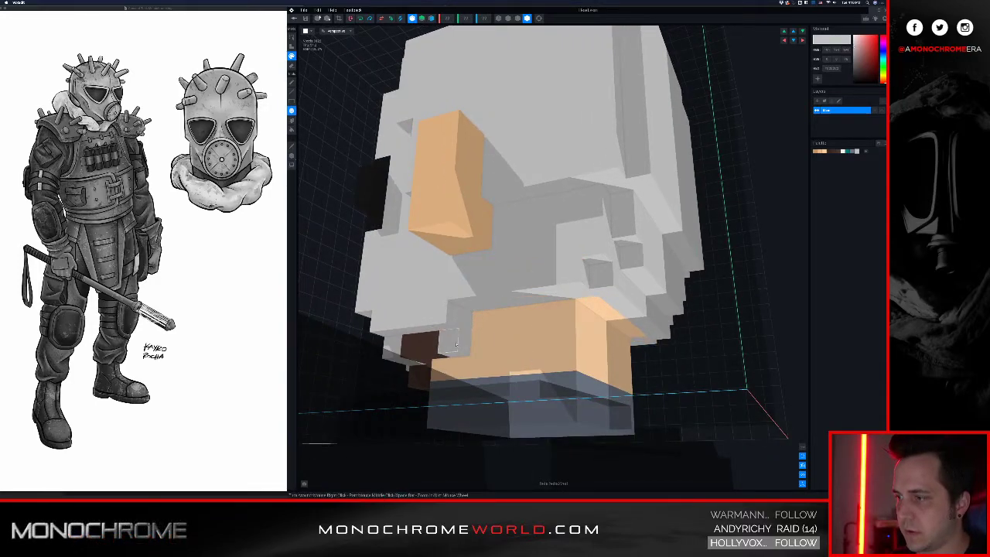
- Erase the protruding ear voxels from the side of the head
right_drag(572, 288, 483, 223)
scroll(511, 230, down, 5)
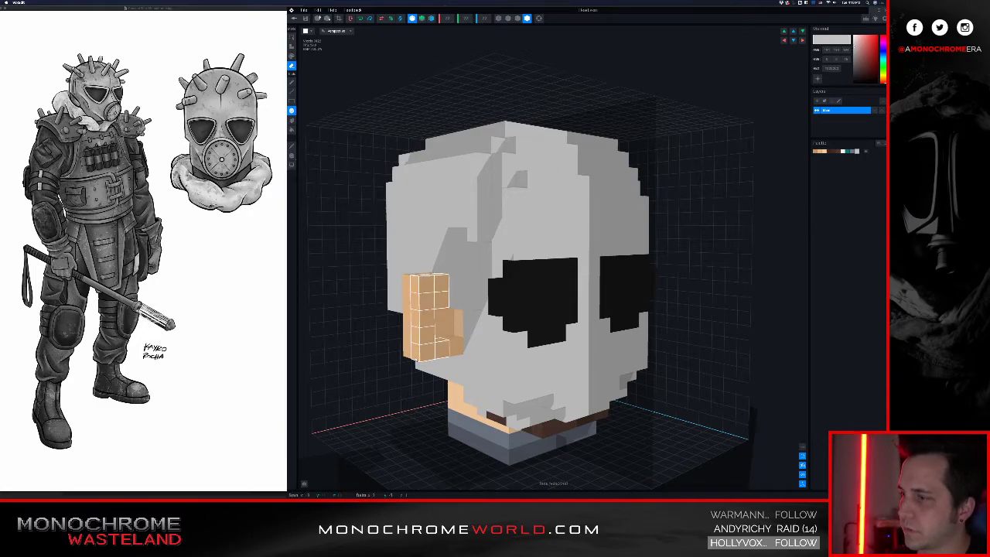
click(417, 306)
click(429, 283)
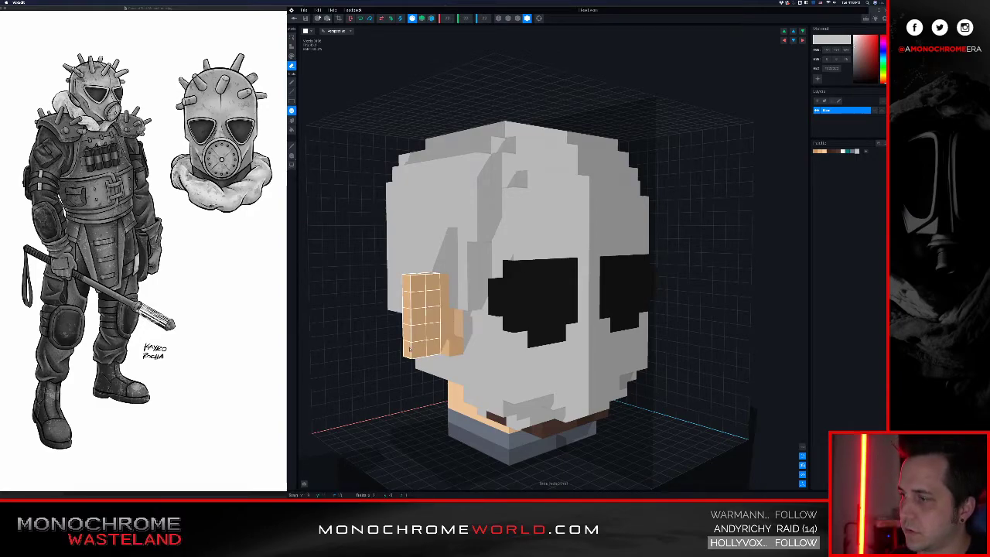
click(451, 345)
right_drag(447, 312, 475, 291)
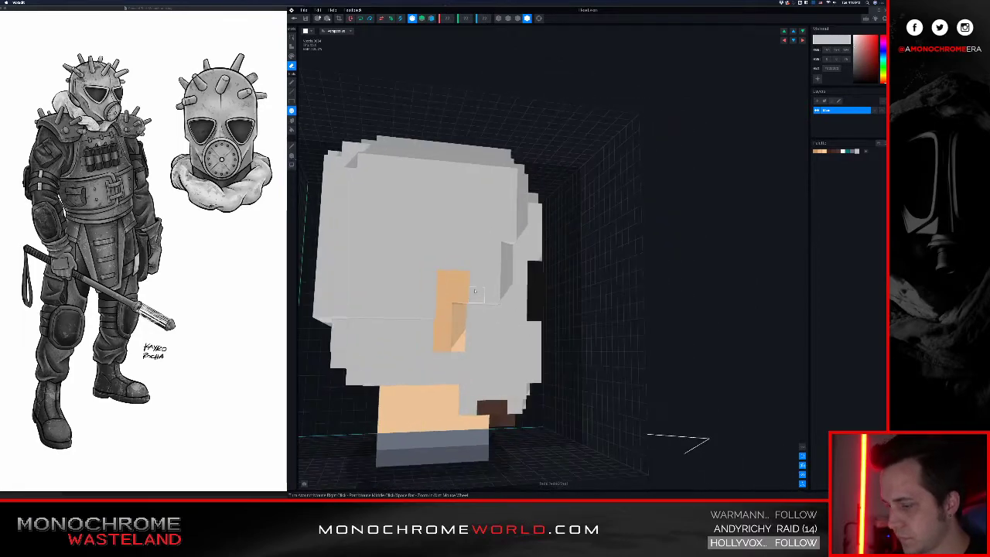
click(463, 315)
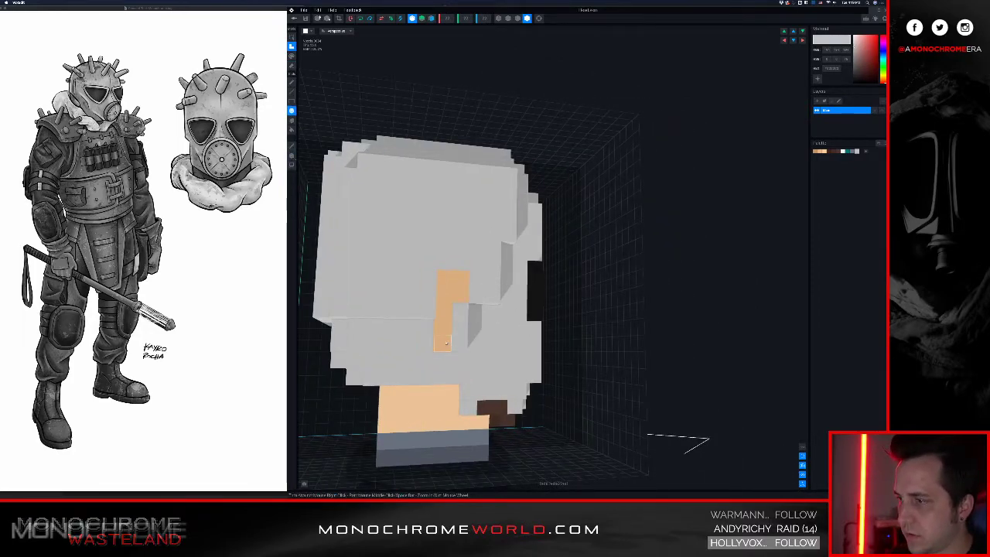
- Build out the lower side of the head with light grey voxels over the former ear area
mouse_move(371, 325)
mouse_down()
mouse_move(357, 327)
mouse_move(430, 330)
mouse_up()
key(a)
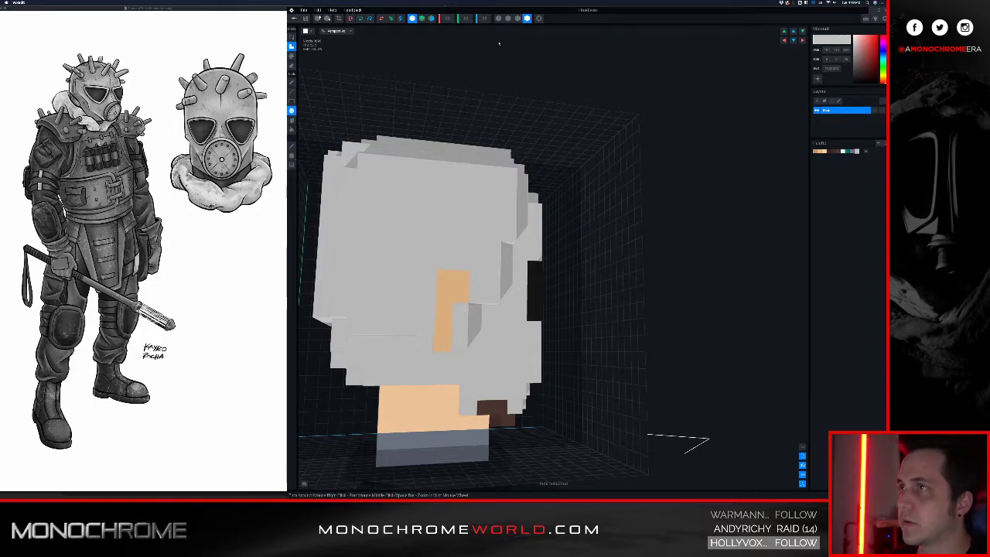
mouse_move(443, 347)
mouse_down()
mouse_move(461, 270)
mouse_move(455, 299)
mouse_up()
key(a)
drag(355, 343, 425, 344)
right_drag(464, 263, 426, 340)
- Examine the light grey head and black lenses from the front and at an angle with voxel edges outlined
right_drag(533, 276, 480, 213)
scroll(575, 291, down, 2)
right_drag(599, 294, 562, 303)
middle_drag(559, 304, 526, 275)
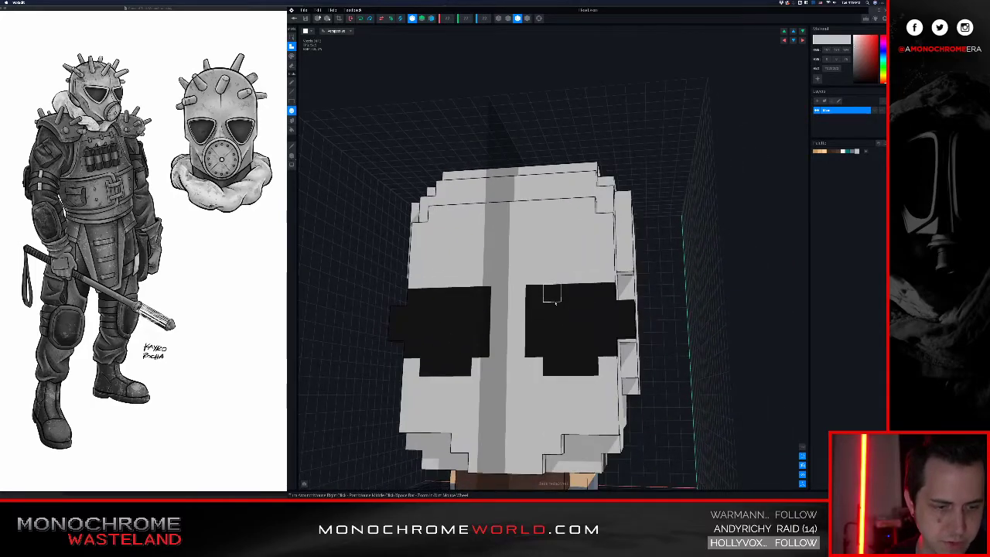
middle_drag(497, 348, 477, 324)
scroll(477, 324, down, 2)
right_drag(477, 324, 504, 336)
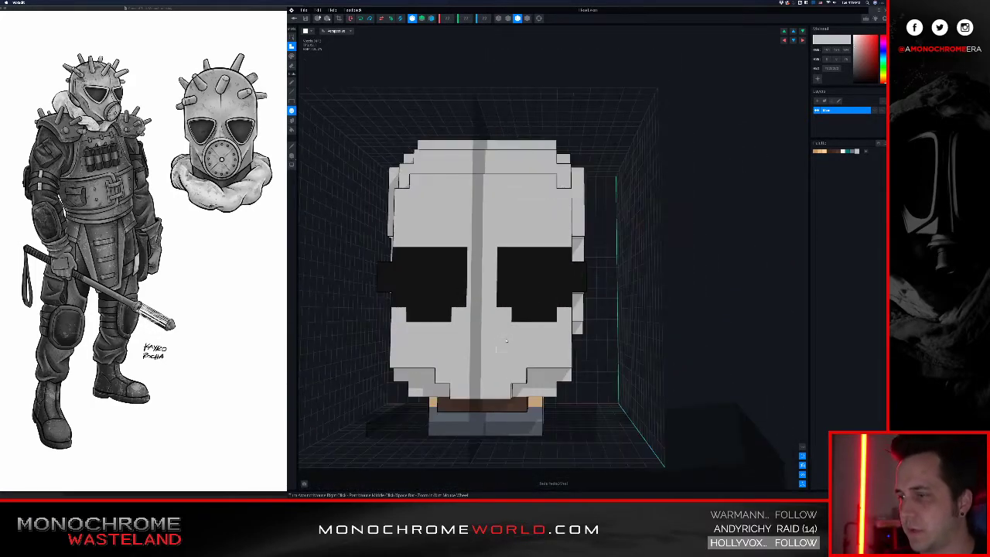
middle_drag(504, 334, 510, 342)
right_drag(509, 343, 513, 340)
scroll(513, 341, up, 1)
middle_drag(525, 352, 532, 291)
scroll(522, 330, down, 1)
scroll(526, 327, up, 1)
right_drag(524, 321, 521, 310)
scroll(519, 327, up, 1)
middle_drag(510, 303, 526, 330)
right_drag(526, 322, 534, 326)
scroll(533, 331, up, 1)
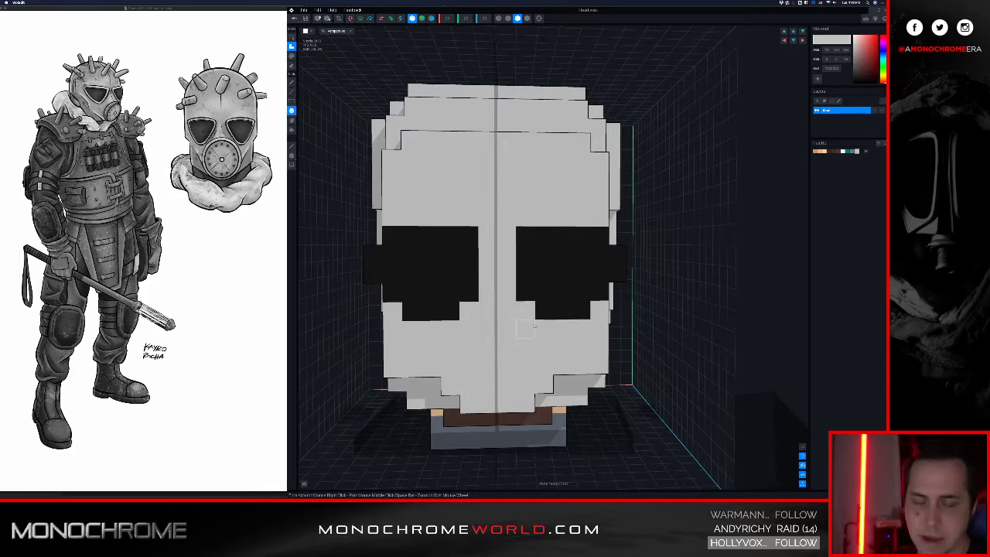
scroll(534, 325, up, 1)
mouse_move(528, 321)
right_down()
mouse_move(578, 339)
mouse_move(594, 333)
right_up()
drag(594, 333, 687, 328)
right_drag(687, 328, 642, 317)
drag(540, 288, 608, 283)
mouse_move(567, 281)
right_down()
mouse_move(567, 263)
mouse_move(560, 280)
right_up()
scroll(565, 262, down, 5)
scroll(566, 263, down, 5)
scroll(561, 280, down, 3)
middle_drag(570, 271, 554, 290)
right_drag(527, 254, 539, 286)
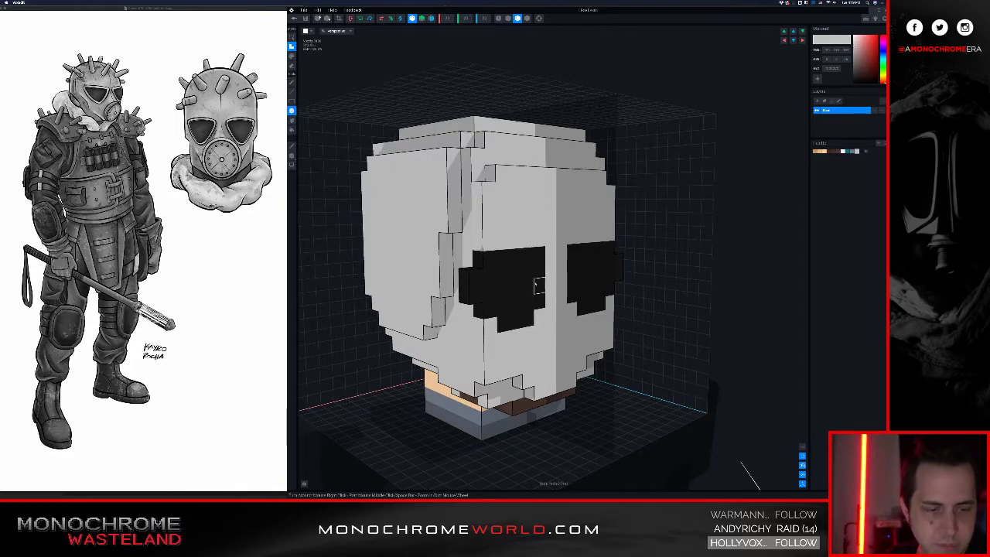
- Cover the remaining brown beard and skin beneath the chin and jaw with light grey voxels
right_drag(538, 285, 501, 304)
scroll(501, 303, up, 3)
middle_drag(485, 326, 476, 308)
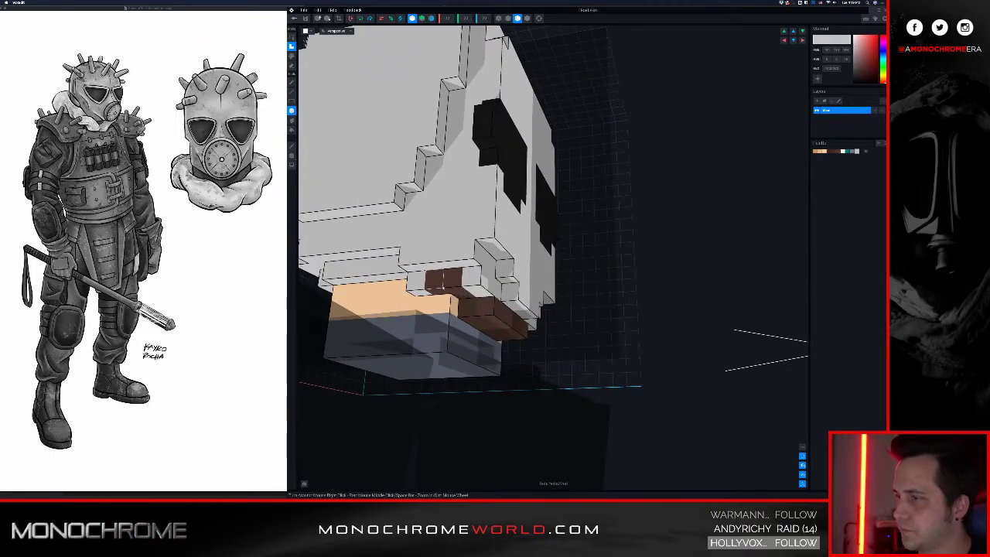
click(438, 287)
right_drag(453, 286, 330, 273)
click(516, 317)
mouse_move(485, 320)
mouse_down()
mouse_move(406, 320)
mouse_move(405, 340)
mouse_up()
right_drag(445, 310, 481, 318)
drag(399, 307, 566, 304)
drag(580, 328, 402, 327)
- Examine the covered chin and jaw from several angles
scroll(489, 291, down, 3)
right_drag(489, 291, 348, 267)
scroll(402, 286, down, 3)
middle_drag(348, 267, 430, 291)
scroll(430, 291, down, 3)
right_drag(430, 292, 500, 311)
middle_drag(499, 311, 487, 289)
mouse_move(488, 288)
right_down()
mouse_move(457, 291)
mouse_move(492, 295)
right_up()
- Fill in the stepped jaw corners beside the chin and extend the chin down over the front of the collar
scroll(492, 296, up, 3)
middle_drag(493, 319, 491, 293)
mouse_move(491, 293)
right_down()
mouse_move(468, 289)
mouse_move(476, 285)
right_up()
scroll(472, 289, up, 3)
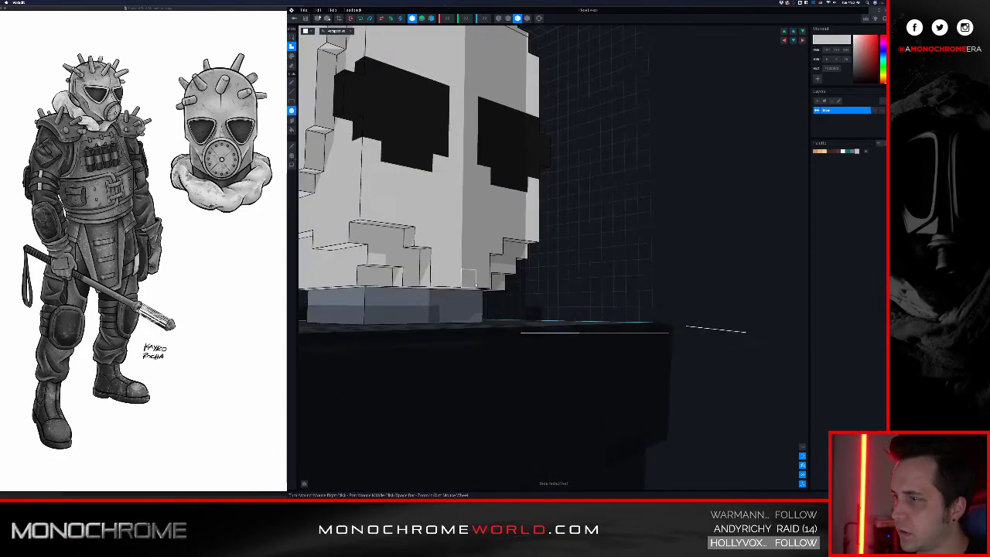
right_drag(395, 276, 399, 270)
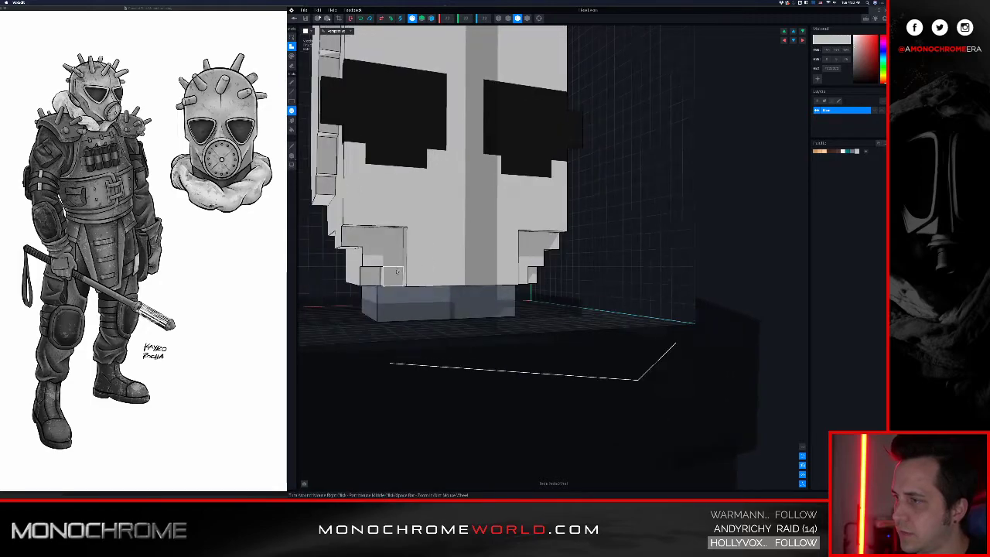
click(395, 240)
click(397, 256)
right_drag(415, 230, 418, 269)
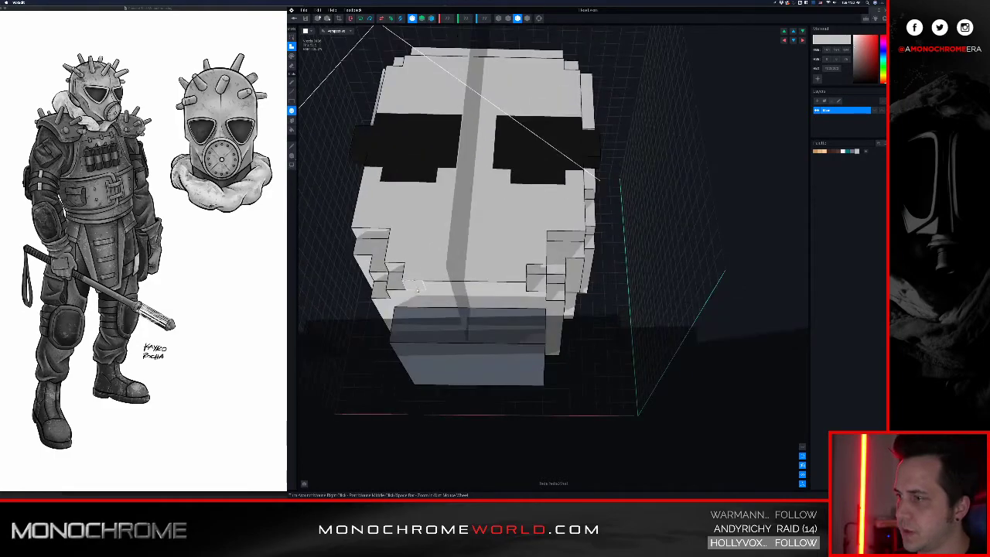
drag(422, 301, 454, 283)
right_drag(455, 278, 468, 265)
- Add a raised light grey respirator block over the mouth area and widen its sides into a stepped, rounded outline
mouse_move(476, 272)
middle_down()
mouse_move(492, 333)
mouse_move(469, 283)
middle_up()
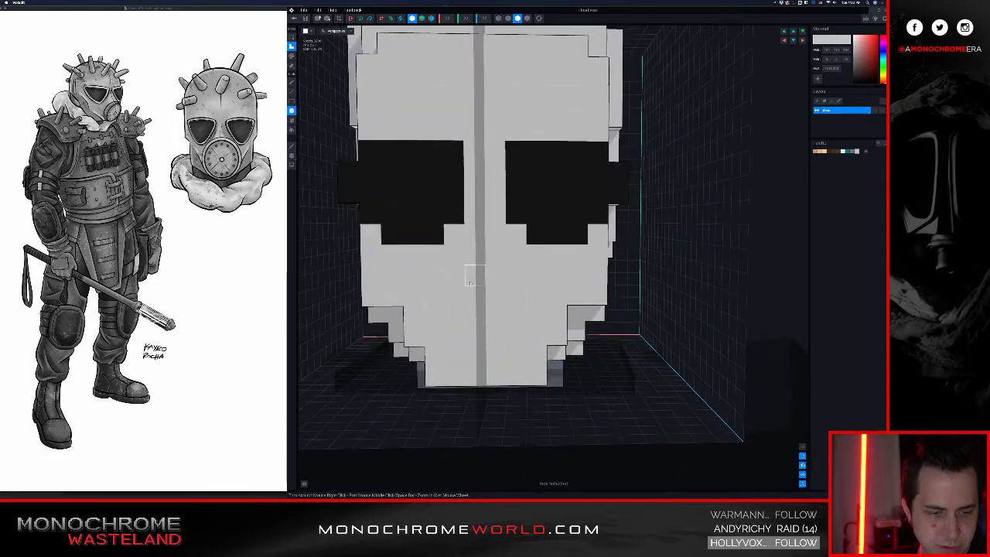
right_drag(516, 275, 521, 275)
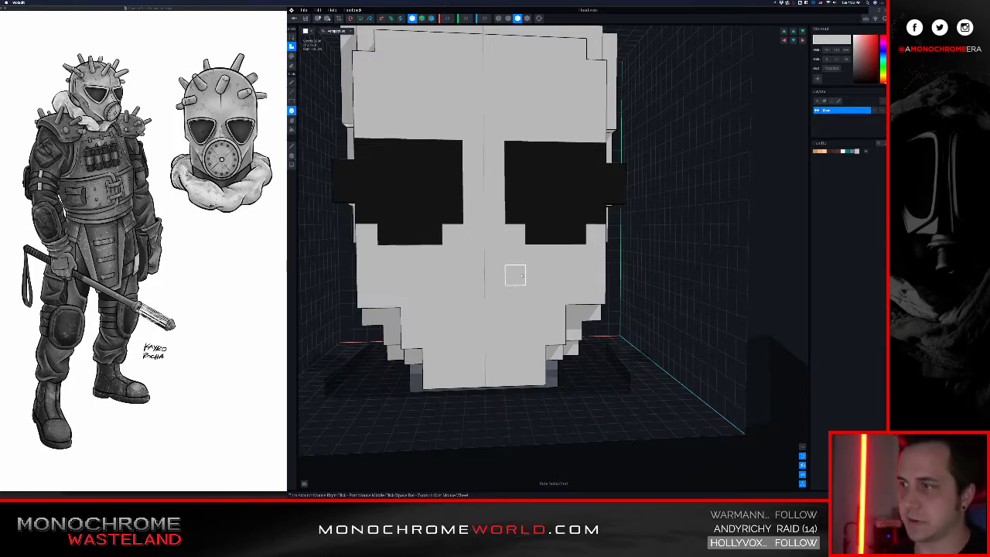
scroll(521, 275, down, 3)
middle_drag(512, 220, 533, 285)
right_drag(534, 285, 523, 274)
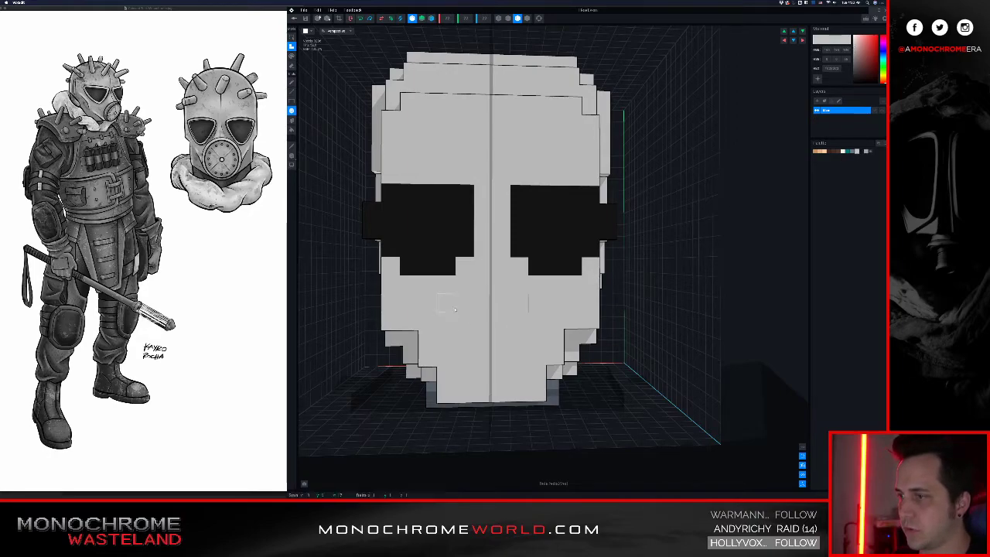
drag(507, 379, 506, 379)
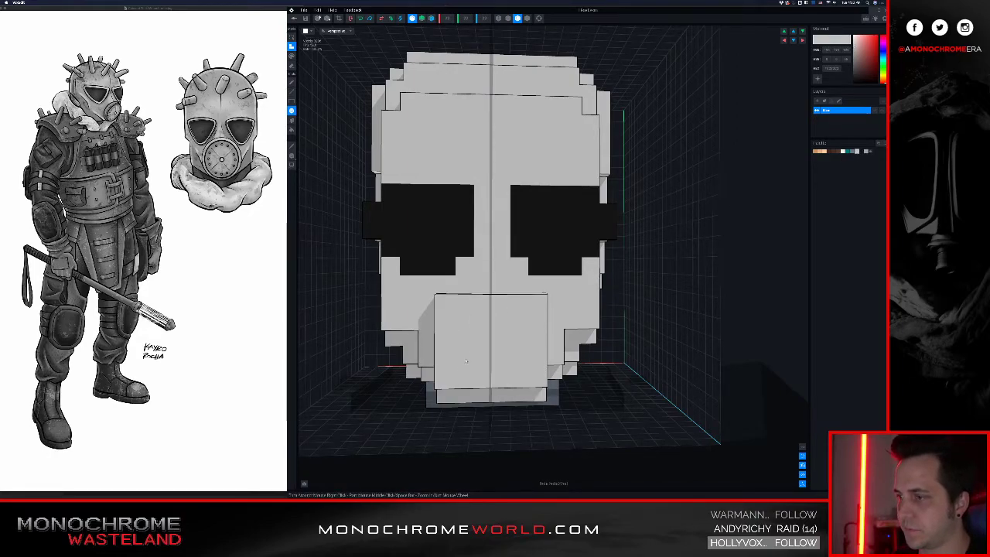
right_drag(460, 369, 462, 365)
right_drag(425, 338, 475, 327)
- Select the darker grey and add a rectangular filter patch at the centre of the respirator block
click(867, 151)
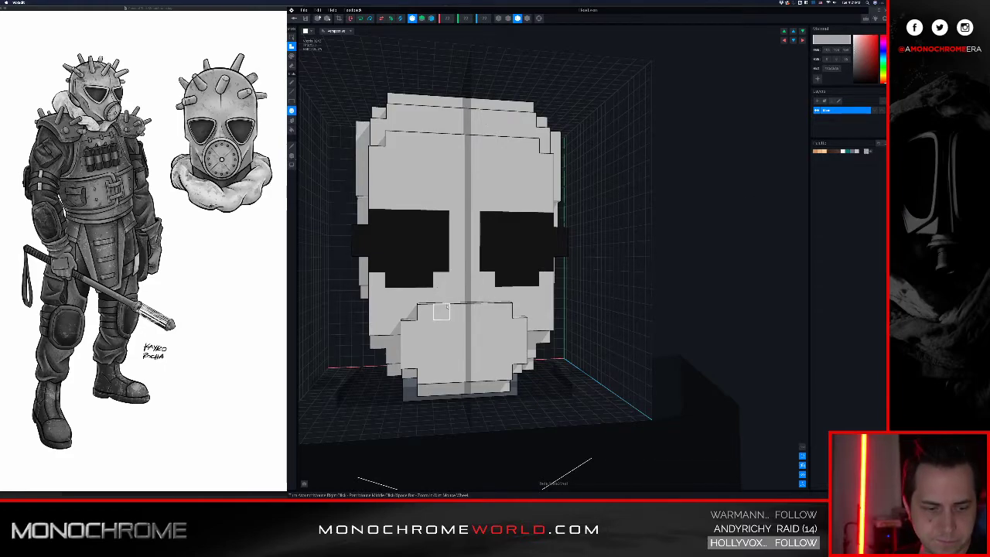
right_drag(448, 335, 451, 321)
mouse_move(437, 329)
mouse_down()
mouse_move(470, 350)
mouse_move(457, 359)
mouse_move(443, 330)
mouse_up()
key(super+z)
key(e)
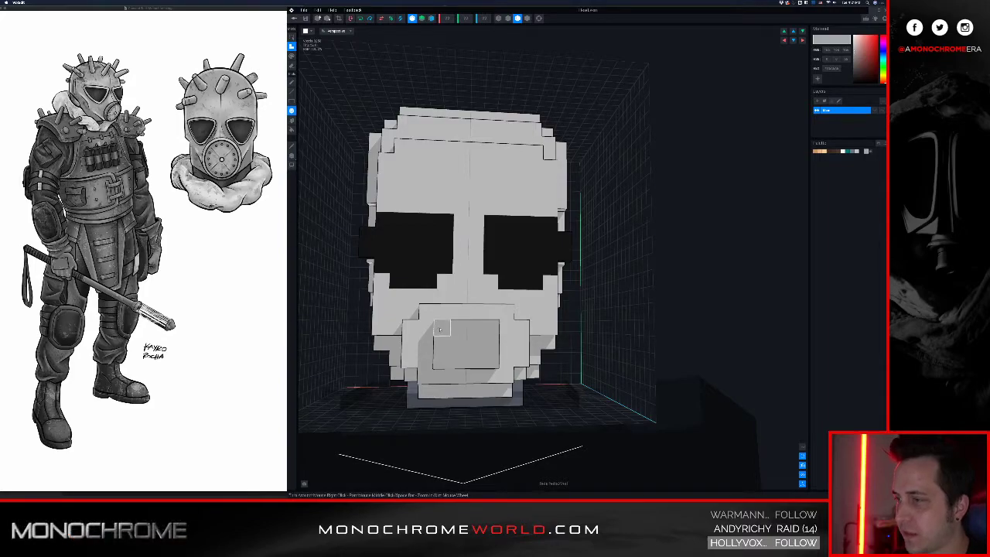
click(442, 329)
click(441, 360)
key(a)
click(443, 360)
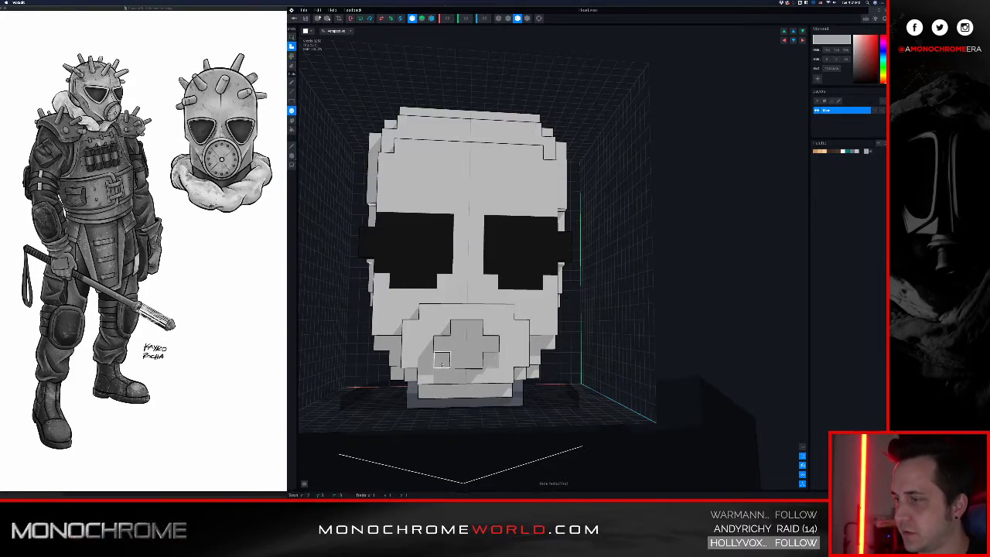
click(443, 330)
- Extend the darker grey filter patch at its sides and lower edge into a rounded shape
right_drag(447, 354, 455, 345)
scroll(444, 347, up, 3)
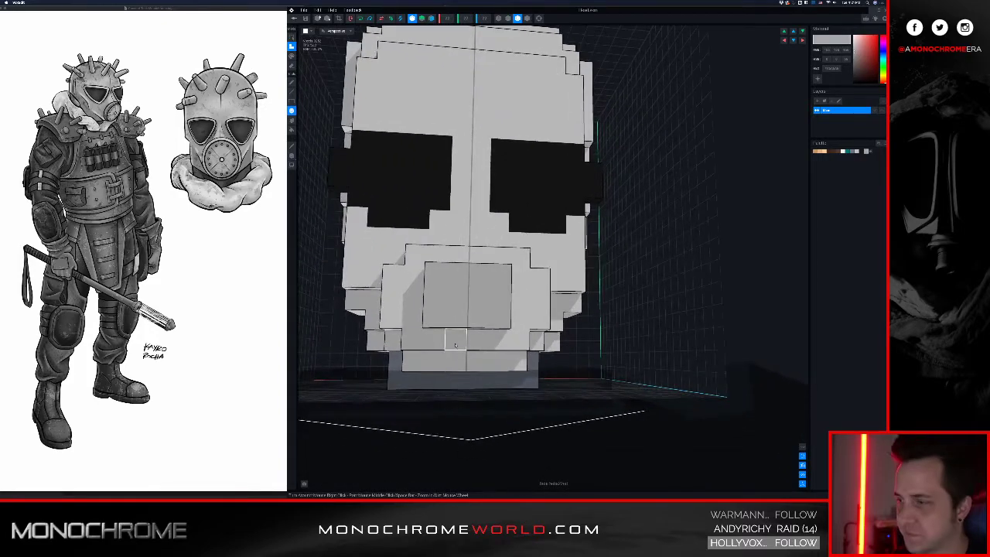
click(412, 313)
right_drag(414, 309, 471, 293)
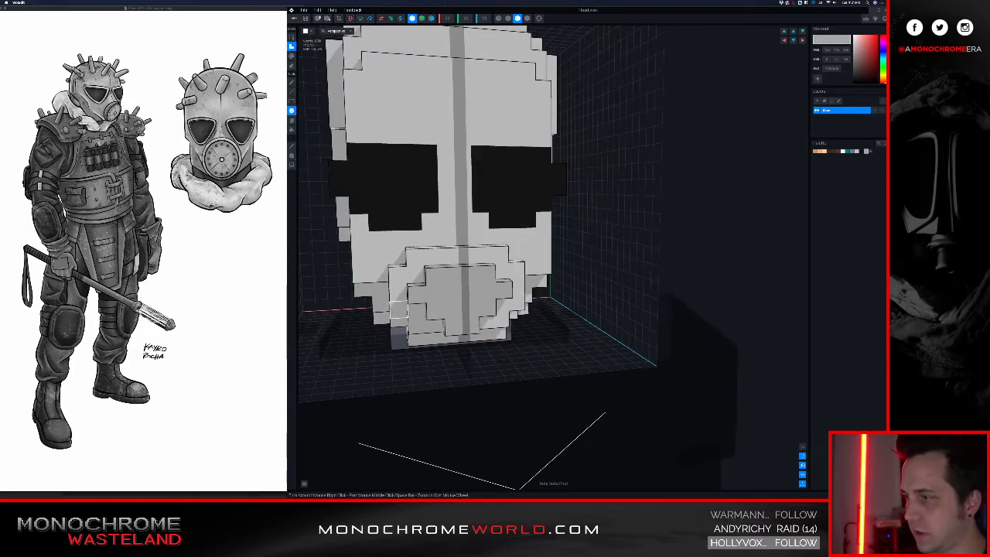
right_drag(418, 310, 434, 294)
right_drag(432, 289, 455, 283)
click(384, 334)
mouse_move(410, 331)
right_down()
mouse_move(391, 329)
mouse_move(414, 327)
right_up()
- Sample the filter's darker grey and paint the corner voxels of its bottom row with it
click(856, 152)
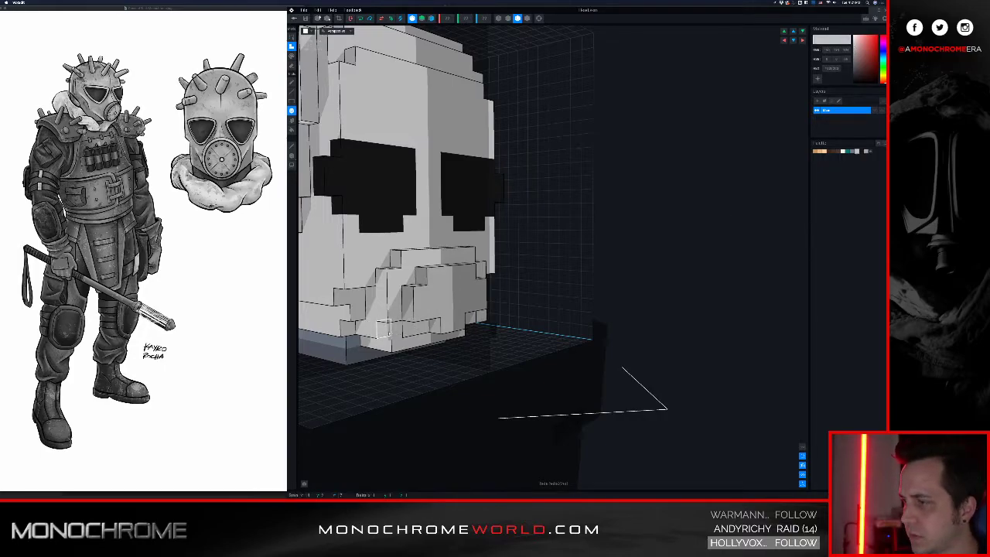
right_drag(396, 331, 400, 325)
scroll(401, 326, up, 2)
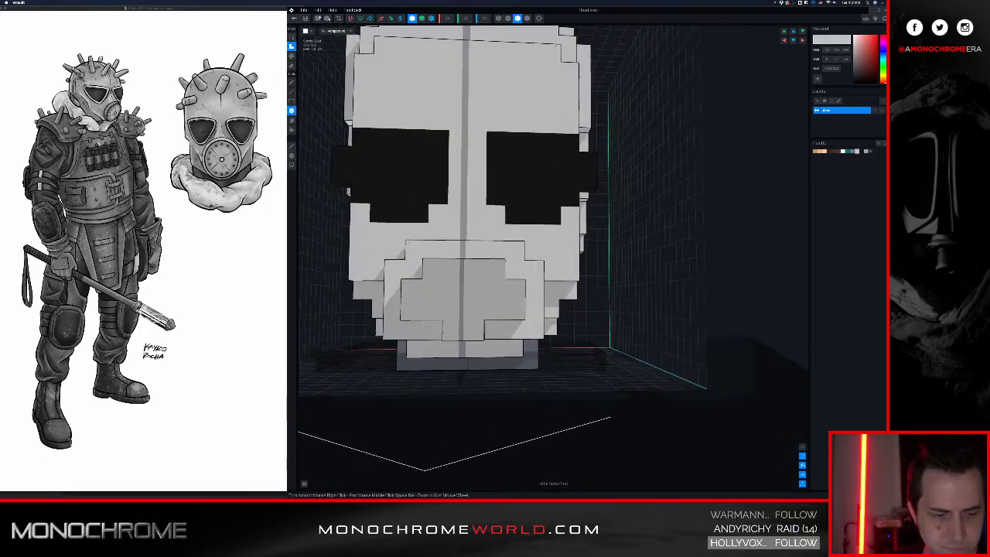
click(437, 334)
key(super+z)
alt+click(482, 292)
key(p)
click(440, 336)
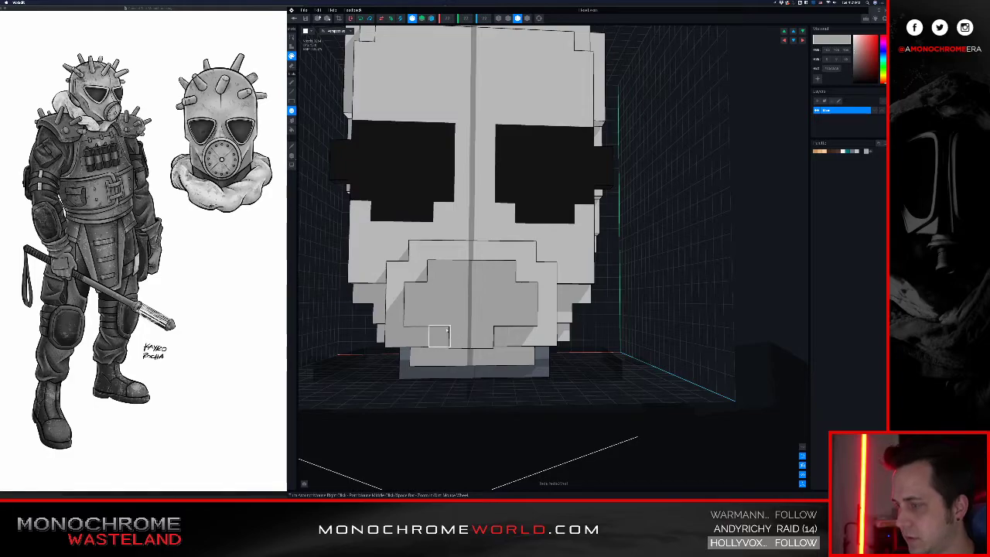
- Add light grey voxels along the chin and lower corners to complete the respirator's rim around the filter
right_drag(456, 310, 446, 360)
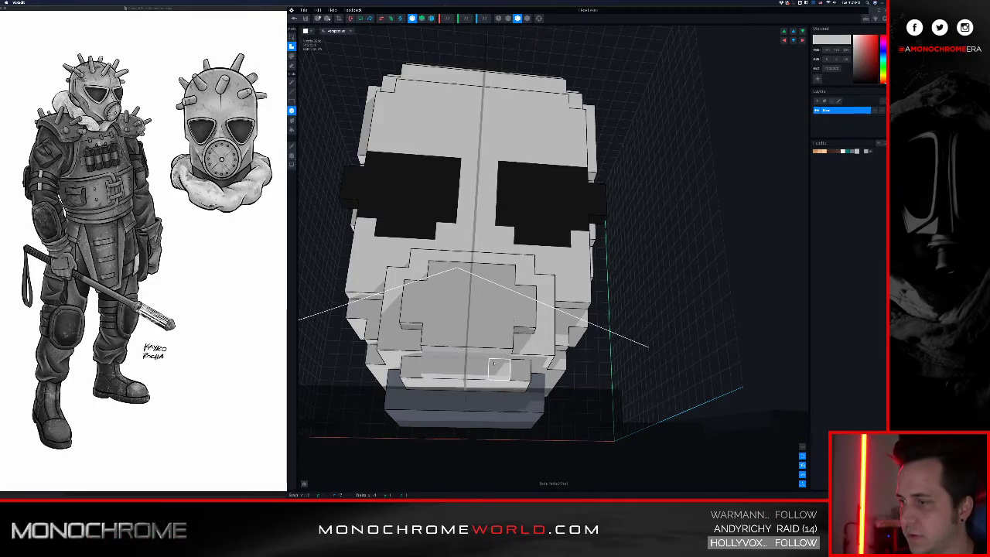
right_drag(533, 367, 522, 321)
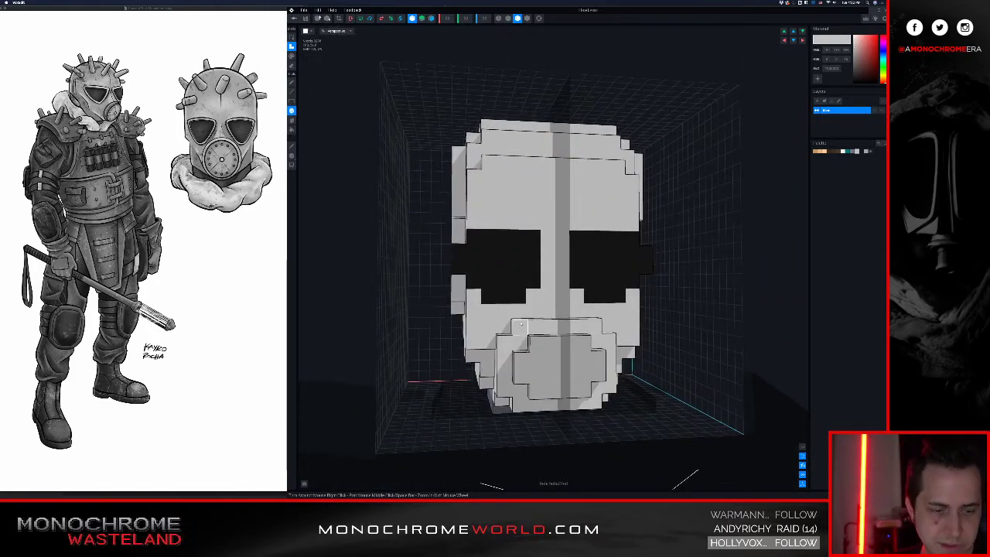
right_drag(514, 341, 633, 488)
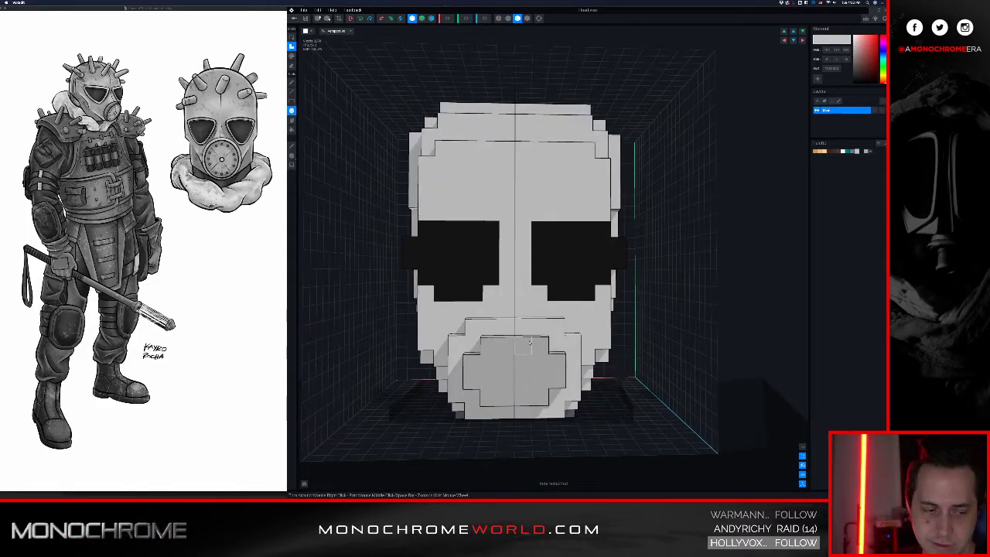
mouse_move(491, 292)
right_down()
mouse_move(468, 282)
mouse_move(464, 267)
mouse_move(491, 288)
right_up()
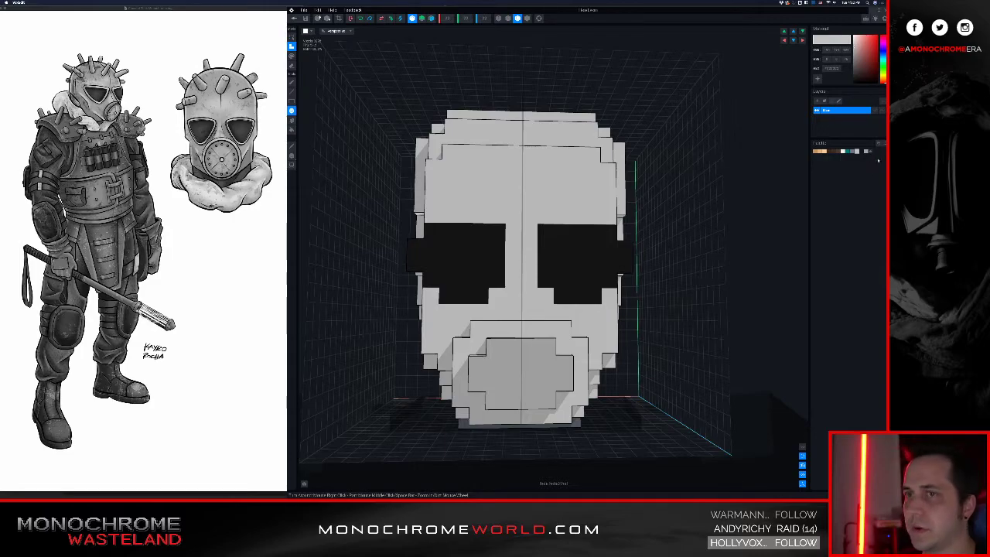
- Add a raised frame bar along the top edge of both lenses and set its colour to dark grey
drag(856, 65, 858, 62)
key(p)
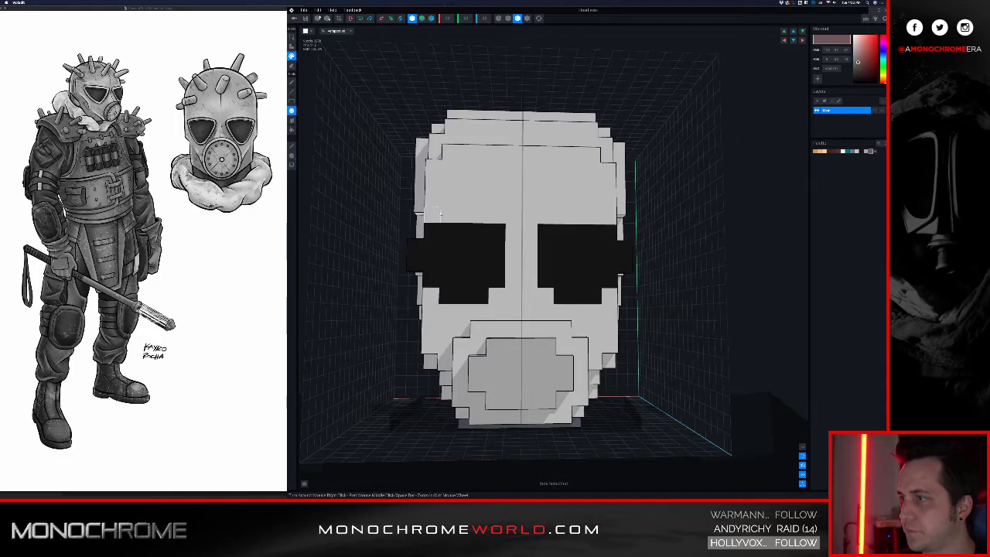
drag(435, 215, 497, 216)
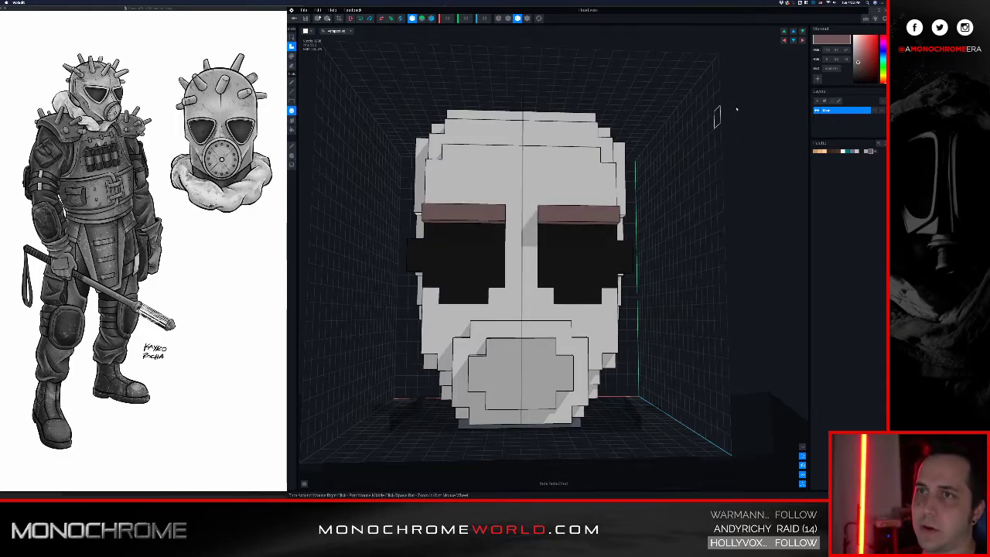
drag(857, 63, 838, 69)
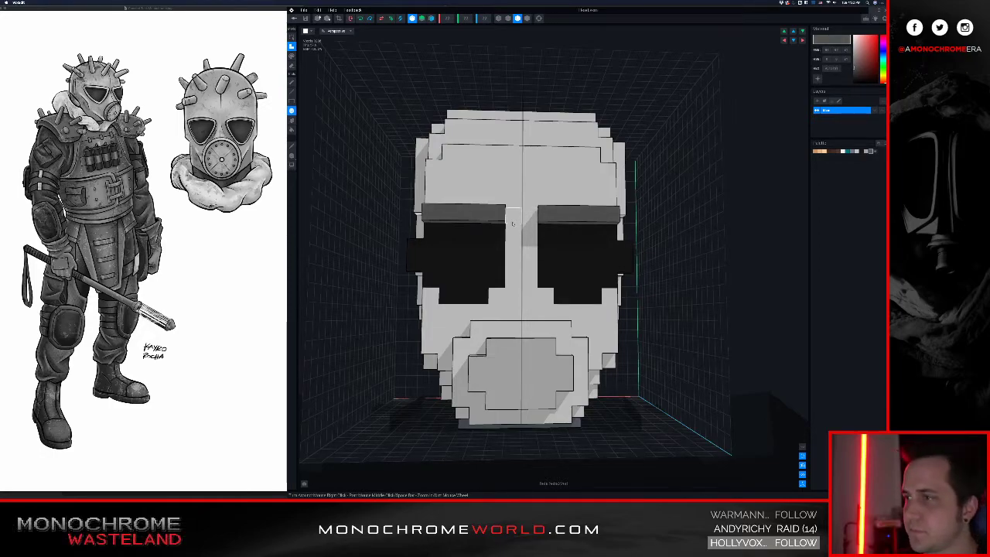
- Continue the dark grey goggle frame with voxels across the nose bridge and around the lenses' lower and outer edges
mouse_move(512, 230)
mouse_down()
mouse_move(516, 280)
mouse_move(451, 315)
mouse_up()
right_drag(450, 315, 458, 295)
click(427, 301)
click(403, 282)
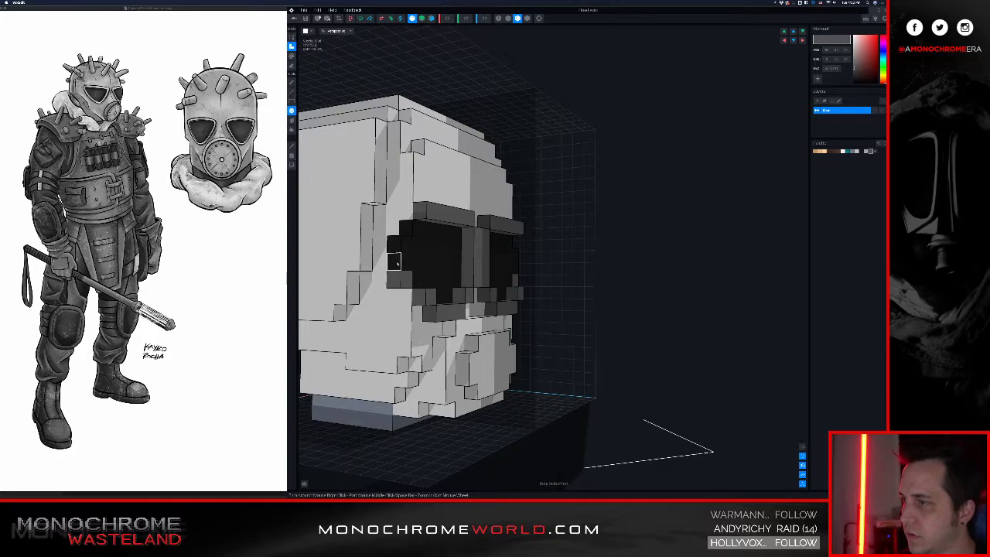
drag(395, 261, 394, 245)
right_drag(395, 246, 373, 273)
click(404, 227)
- Fill the remaining gaps in the goggle frame around the lenses with dark grey voxels
right_drag(522, 278, 533, 308)
scroll(531, 312, up, 3)
click(519, 344)
drag(501, 323, 504, 305)
click(515, 280)
right_drag(519, 280, 600, 282)
scroll(600, 292, down, 3)
scroll(581, 300, down, 4)
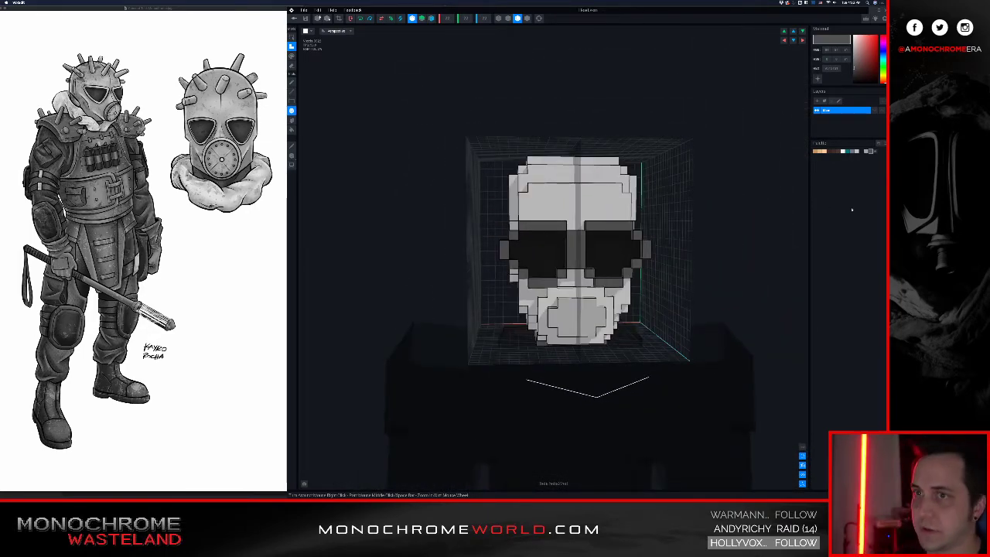
- Select the light grey palette colour again and save the model
click(858, 151)
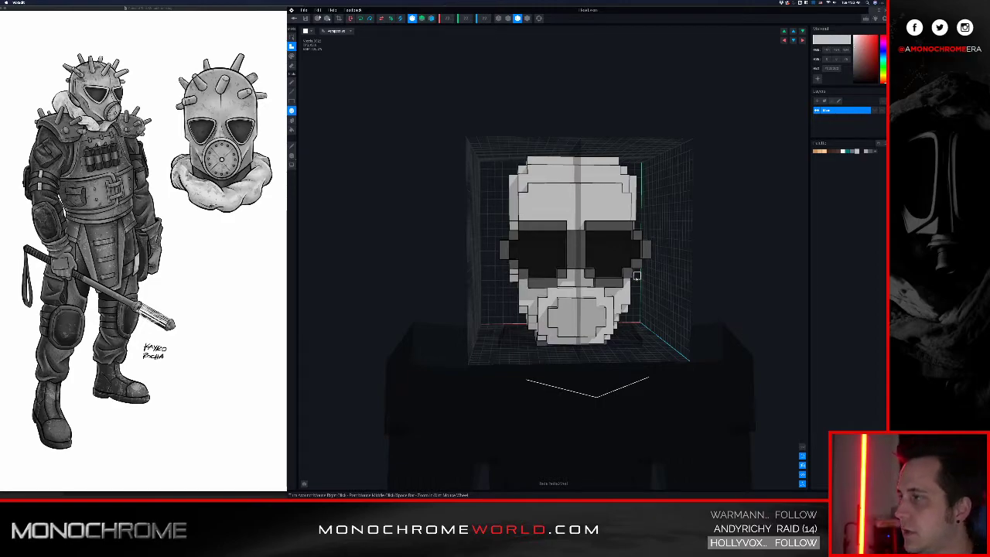
click(306, 18)
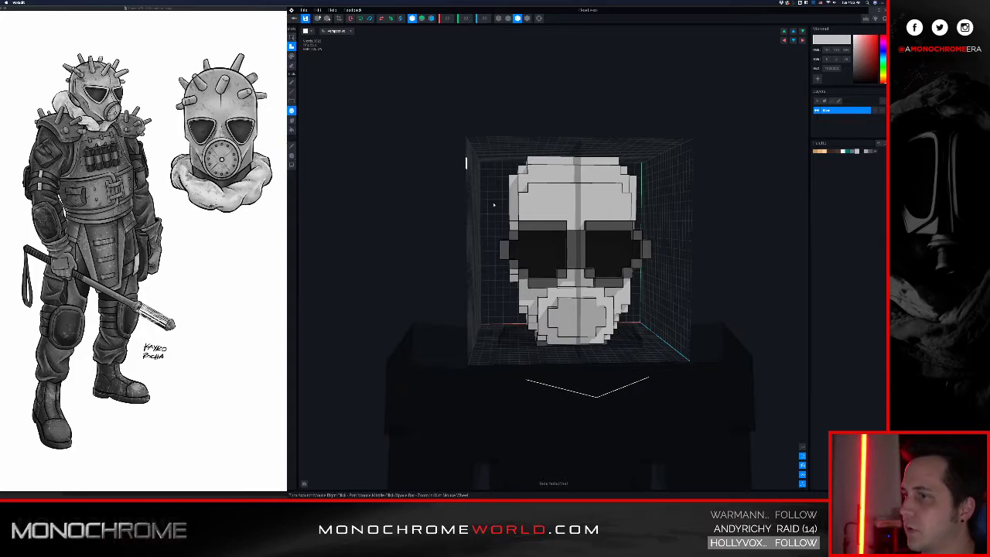
- Examine the framed goggles and the head's proportions from the front and the side
scroll(554, 255, up, 3)
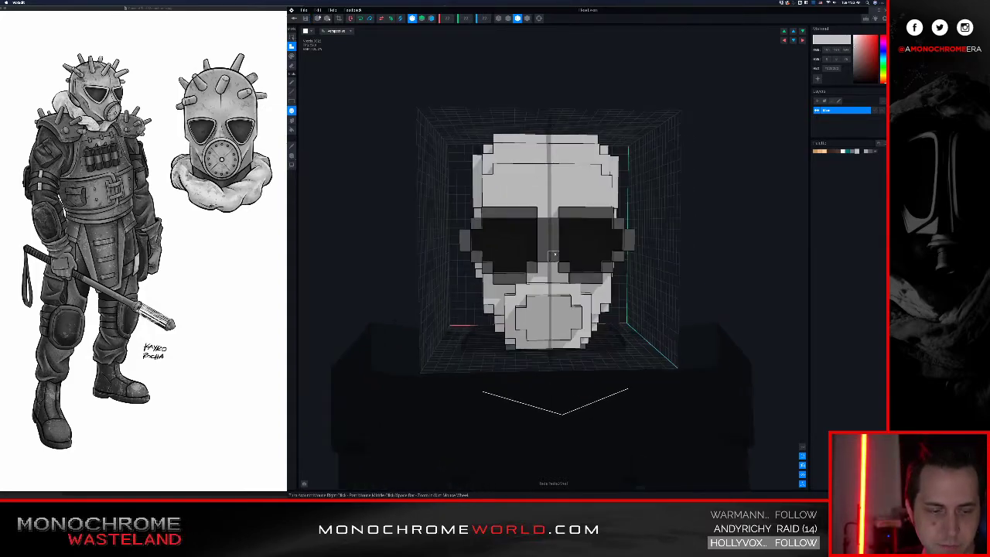
scroll(553, 255, up, 1)
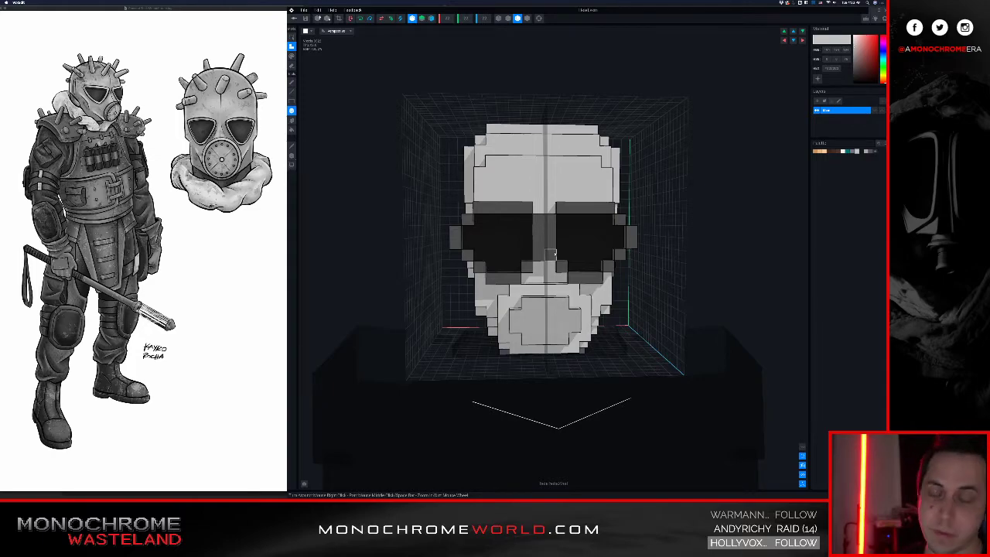
scroll(546, 254, up, 5)
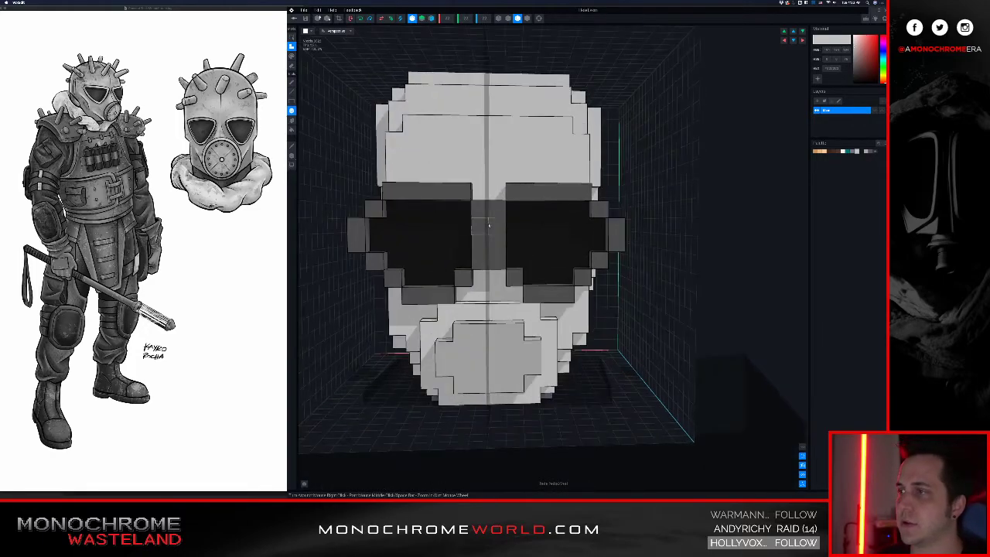
right_drag(492, 229, 492, 189)
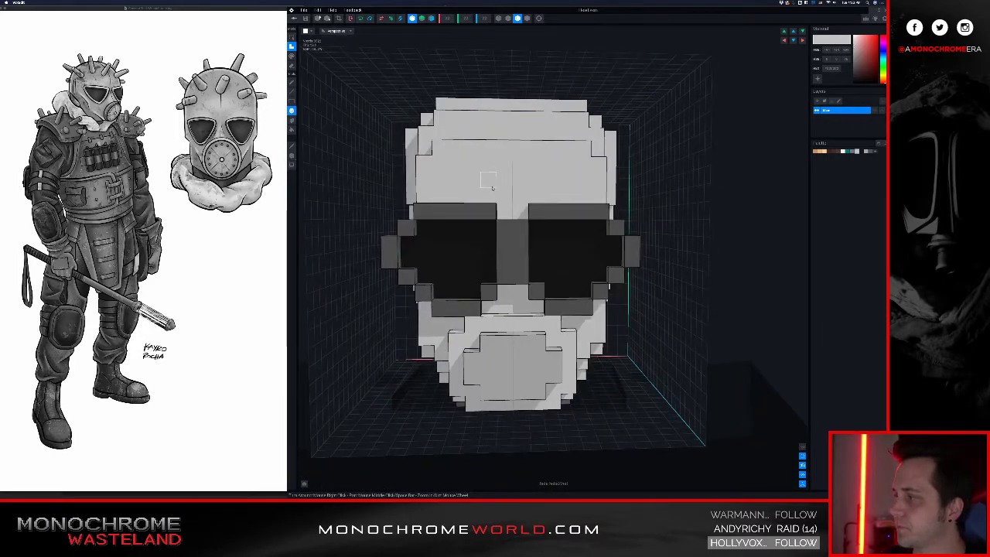
scroll(501, 192, down, 2)
right_drag(506, 192, 501, 191)
right_drag(558, 208, 485, 202)
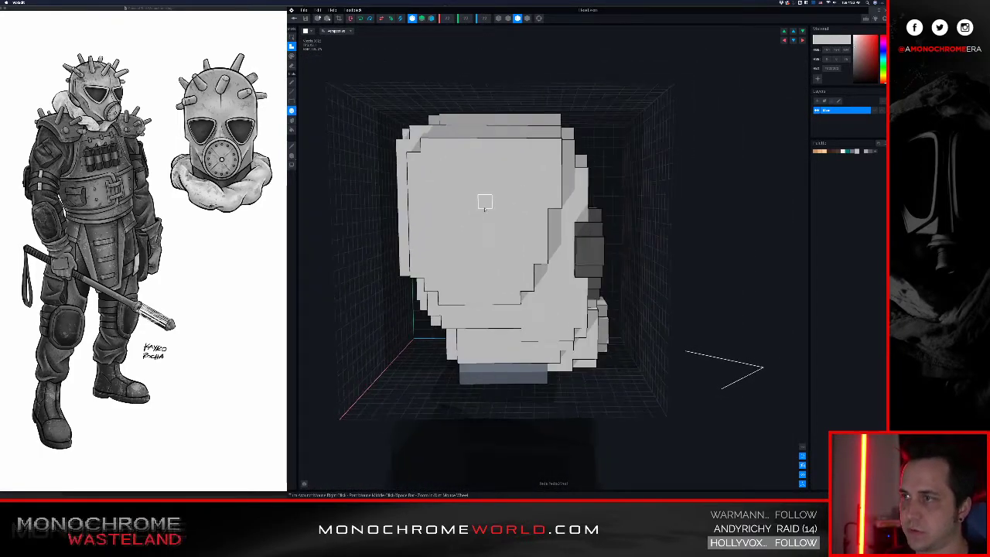
scroll(495, 213, down, 1)
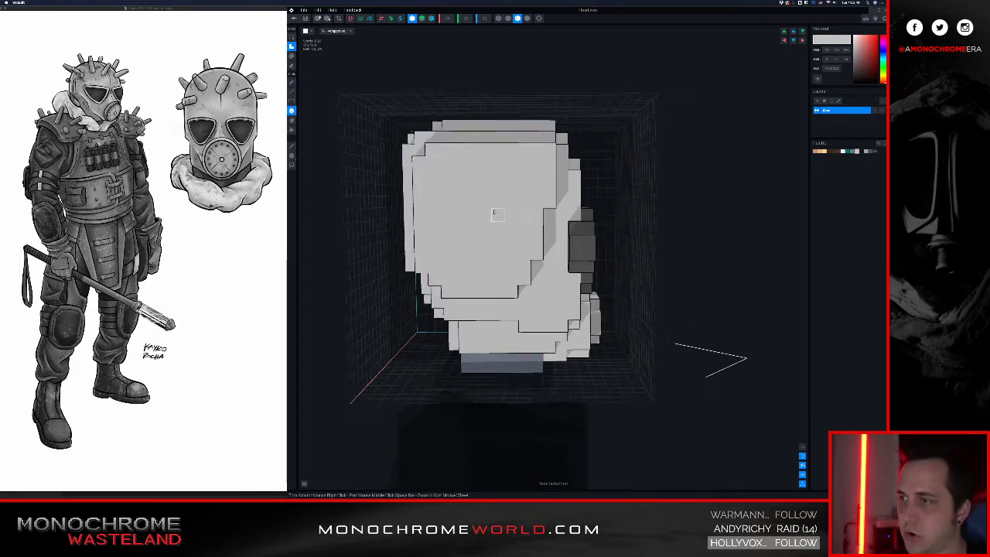
right_drag(498, 215, 501, 216)
click(506, 230)
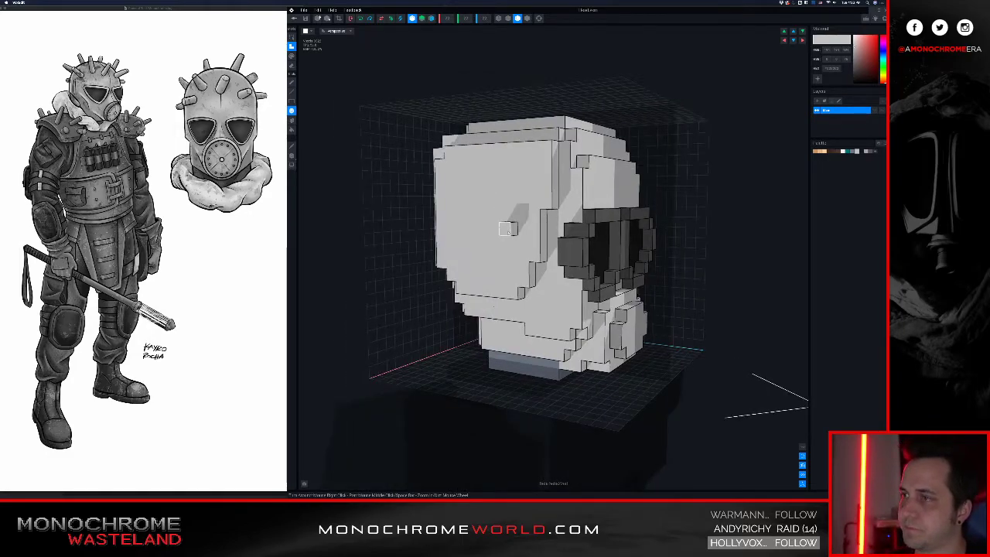
key(super+z)
click(505, 229)
key(super+z)
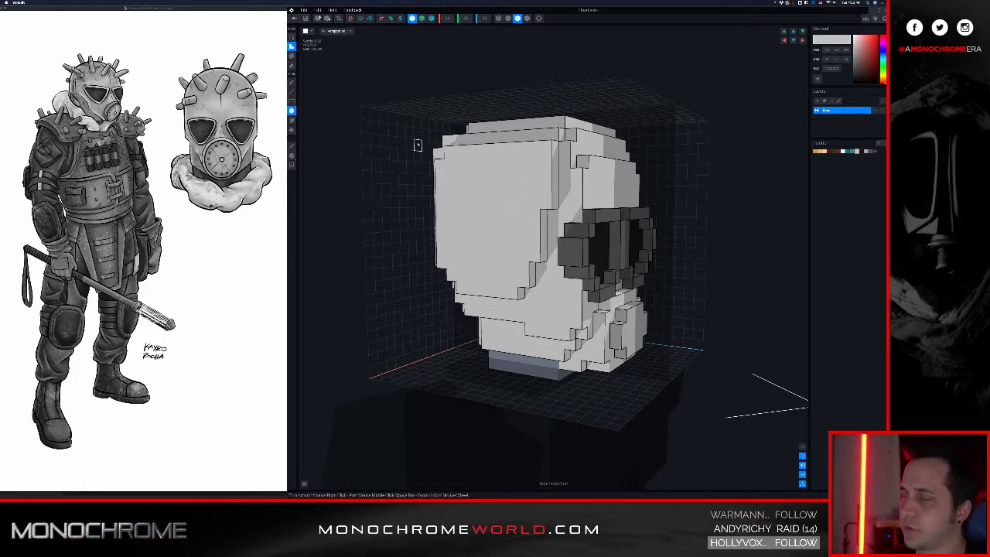
- Extrude the large flat side face of the head outward in light grey to widen the skull
click(292, 120)
click(517, 203)
mouse_move(519, 205)
right_down()
mouse_move(447, 204)
mouse_move(530, 208)
mouse_move(524, 214)
right_up()
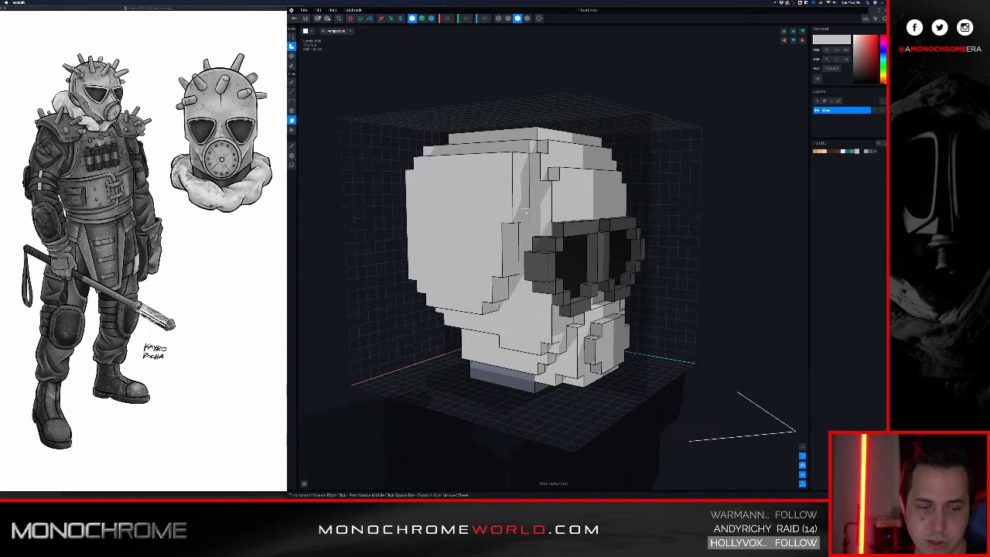
mouse_move(521, 211)
right_down()
mouse_move(461, 214)
mouse_move(517, 230)
right_up()
- Add light grey voxels in steps along the lower front edge of the widened side, towards the cheek
scroll(485, 255, up, 3)
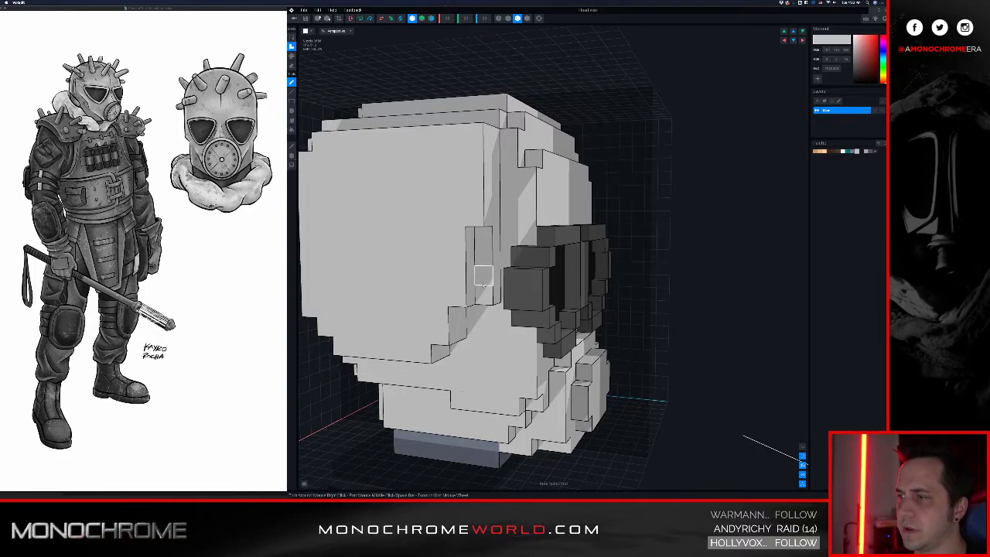
right_drag(483, 285, 468, 313)
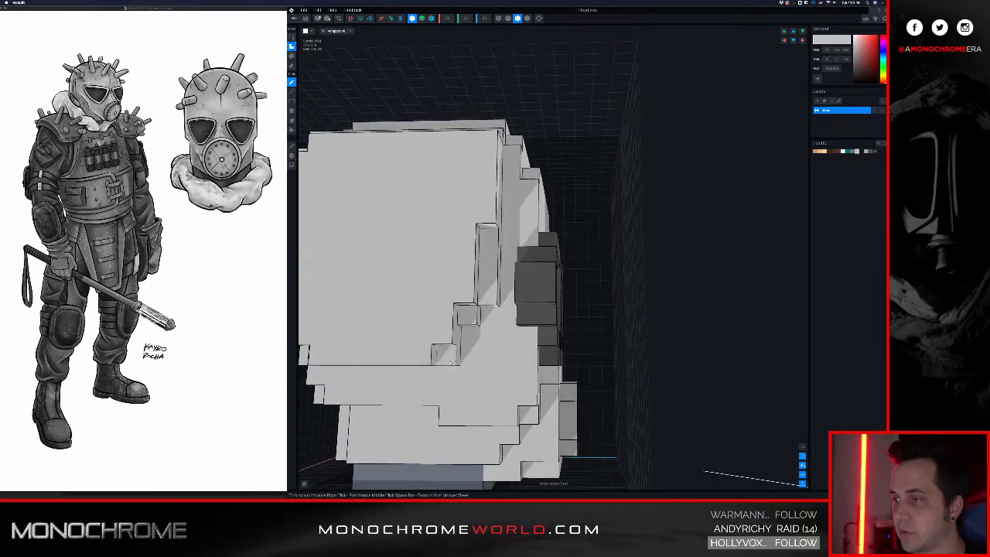
right_drag(450, 363, 470, 325)
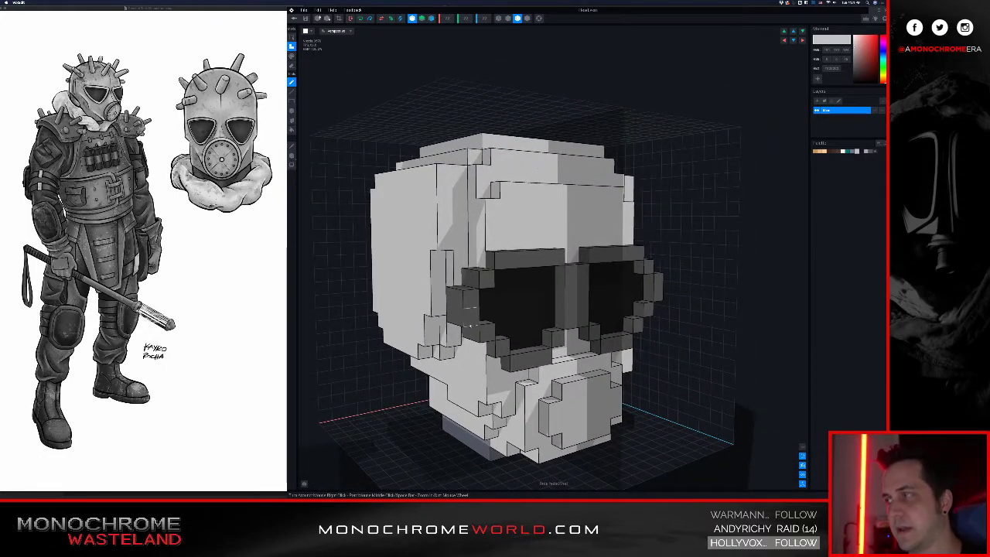
- Inspect the widened skull from the front and the sides to judge its width against the goggles
middle_drag(468, 325, 449, 347)
right_drag(449, 346, 501, 345)
middle_drag(501, 345, 458, 337)
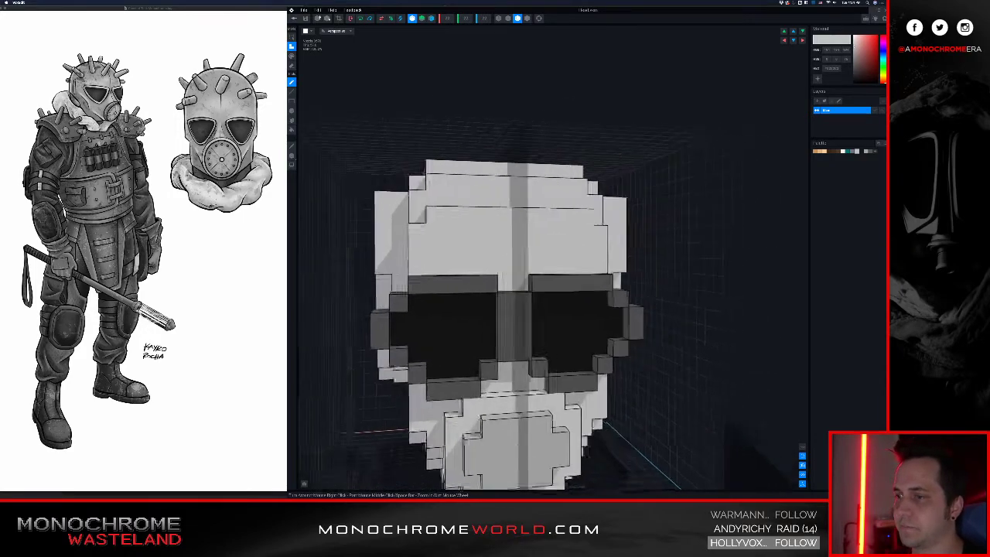
middle_drag(580, 267, 552, 266)
right_drag(552, 266, 582, 273)
middle_drag(644, 272, 582, 267)
right_drag(582, 266, 537, 263)
scroll(541, 271, down, 8)
middle_drag(605, 282, 535, 265)
scroll(535, 265, down, 2)
right_drag(535, 265, 536, 265)
middle_drag(536, 265, 508, 265)
right_drag(508, 266, 540, 303)
middle_drag(540, 303, 589, 340)
middle_drag(439, 201, 464, 225)
right_drag(458, 224, 486, 231)
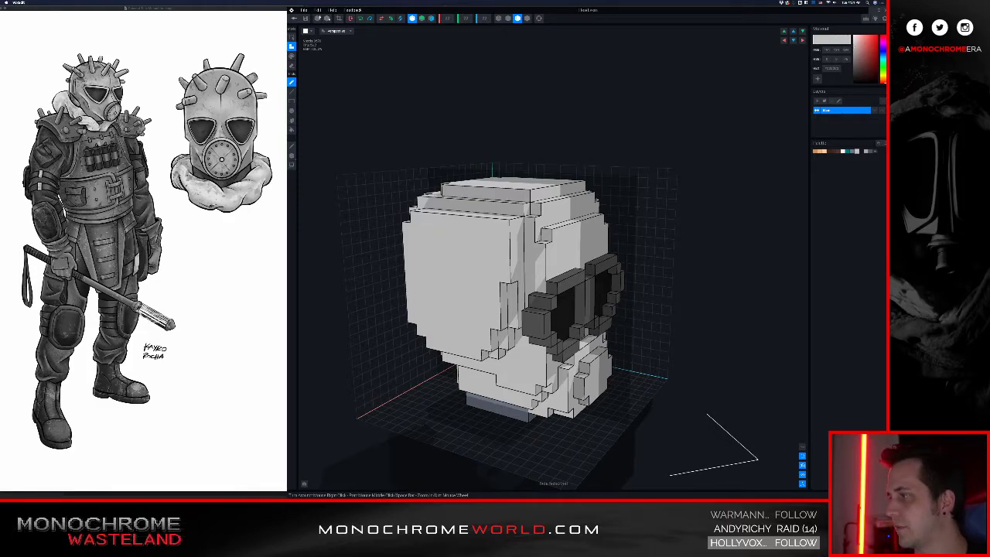
- Erase corner voxels of the widened sides and add light grey voxels at their lower edge to round the skull
key(e)
right_drag(503, 222, 533, 303)
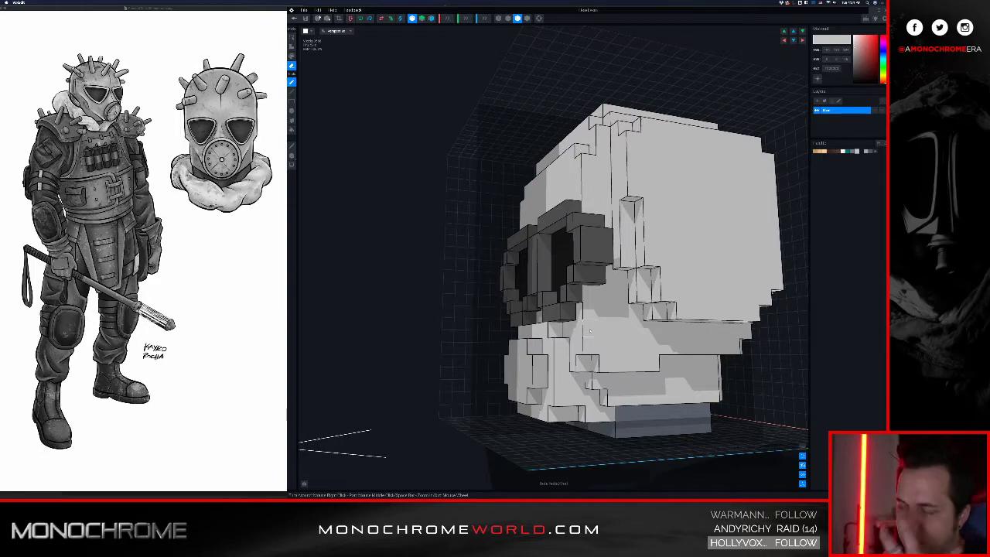
right_drag(590, 331, 609, 349)
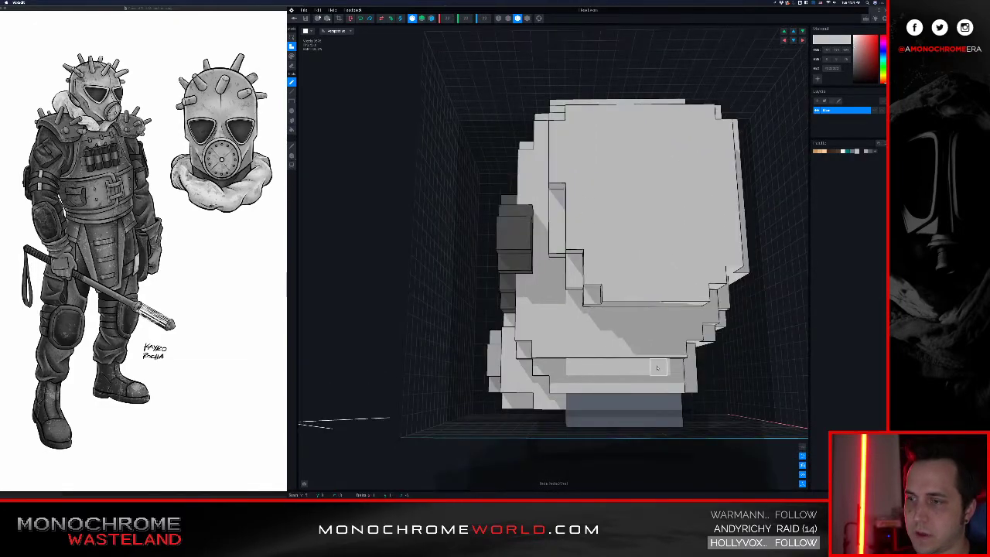
right_drag(529, 340, 576, 322)
scroll(576, 322, up, 1)
scroll(564, 323, down, 1)
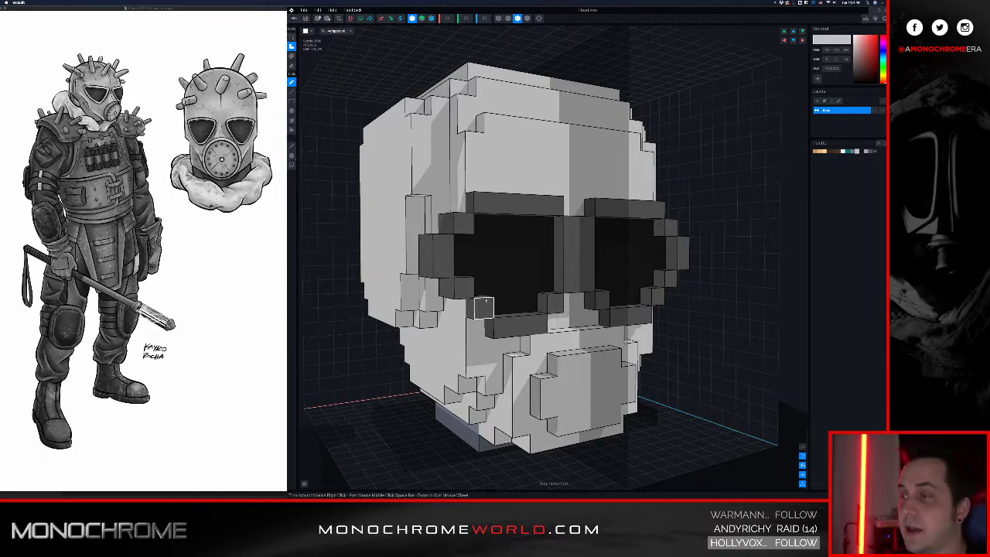
- Inspect the rounded skull's silhouette from the front, the side and below
scroll(487, 300, down, 3)
right_drag(507, 304, 502, 304)
right_drag(591, 320, 532, 297)
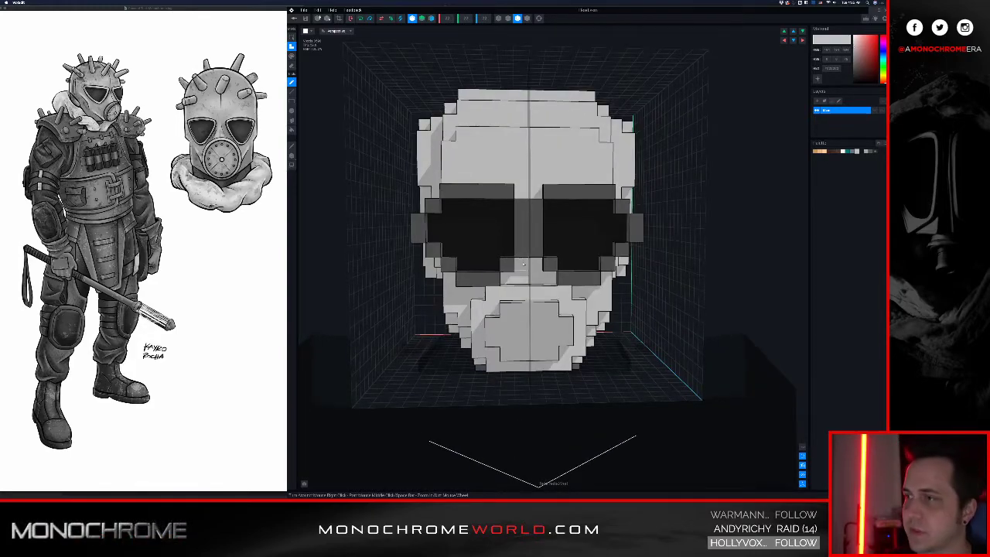
right_drag(526, 294, 431, 300)
scroll(499, 184, down, 3)
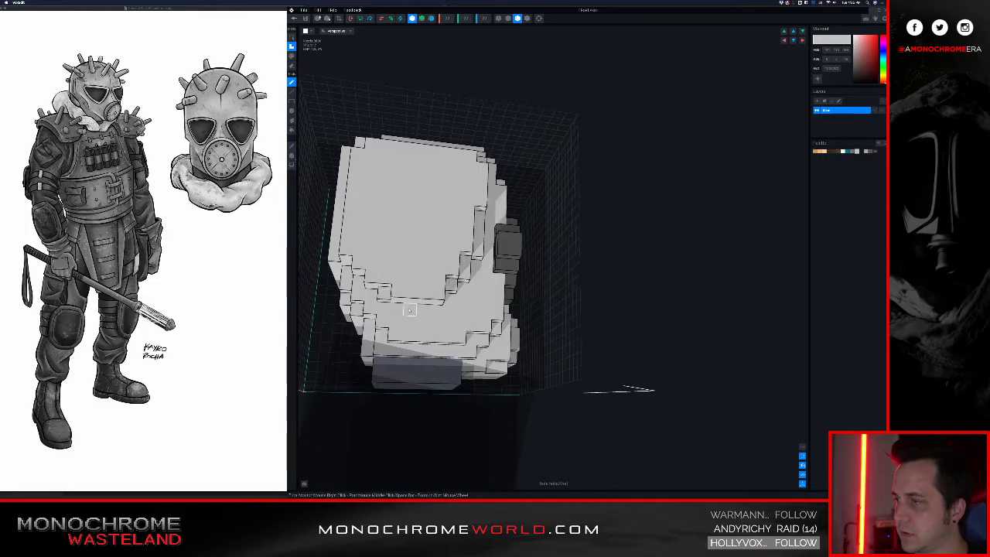
right_drag(433, 307, 452, 294)
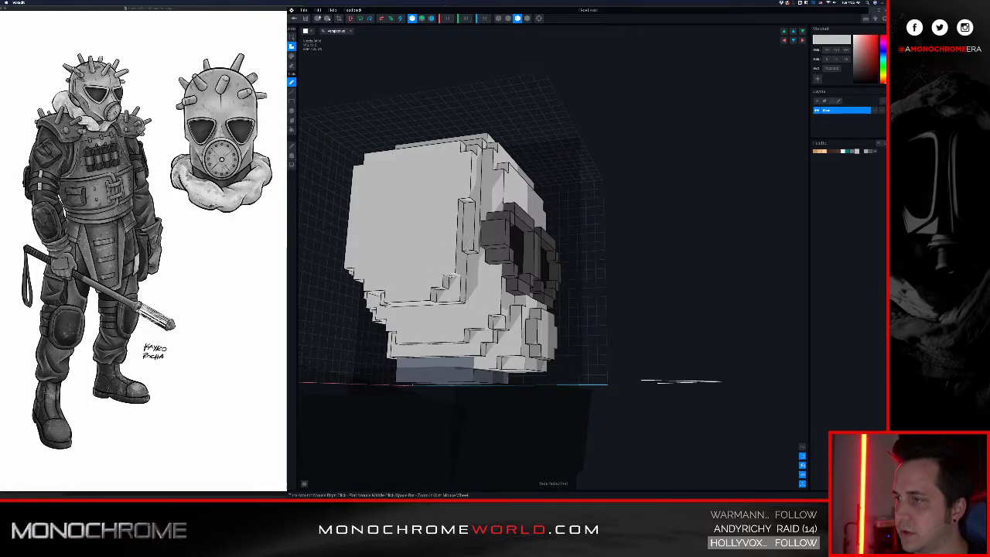
right_drag(454, 265, 503, 266)
scroll(495, 267, down, 3)
scroll(499, 266, down, 1)
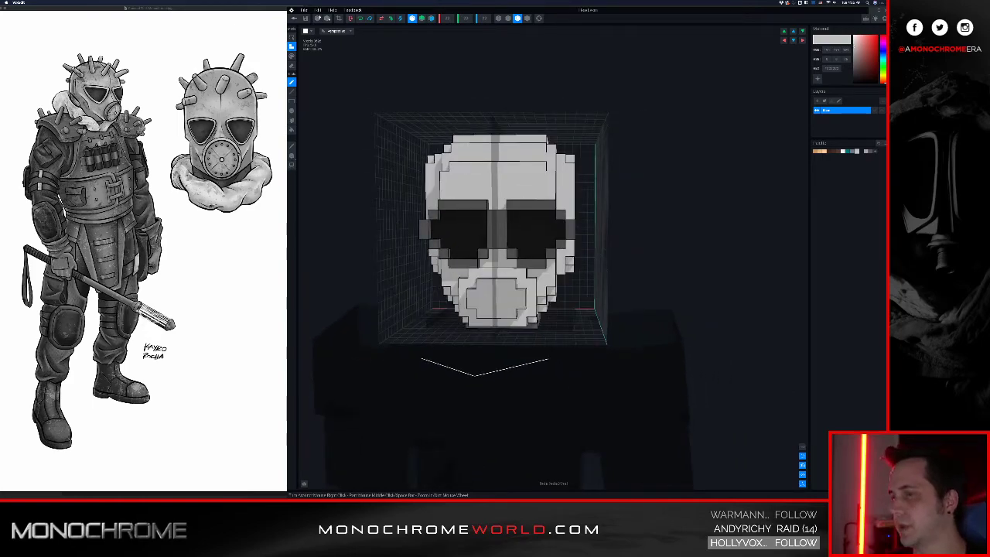
right_drag(371, 210, 382, 280)
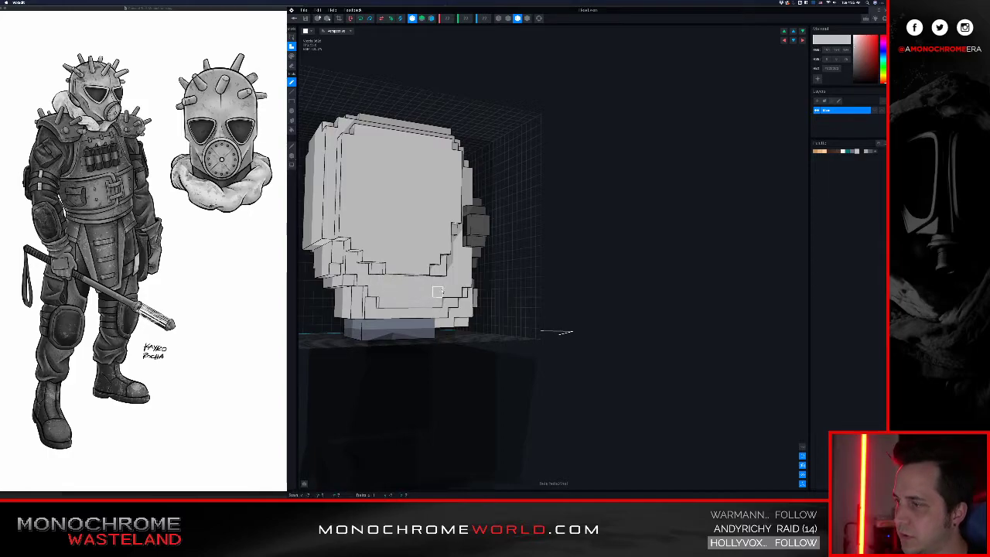
- Add a row of light grey voxels on the lower side of the head beneath the flat side layer
drag(417, 281, 448, 282)
scroll(417, 284, up, 5)
middle_drag(416, 285, 604, 291)
scroll(604, 292, up, 2)
scroll(602, 291, up, 10)
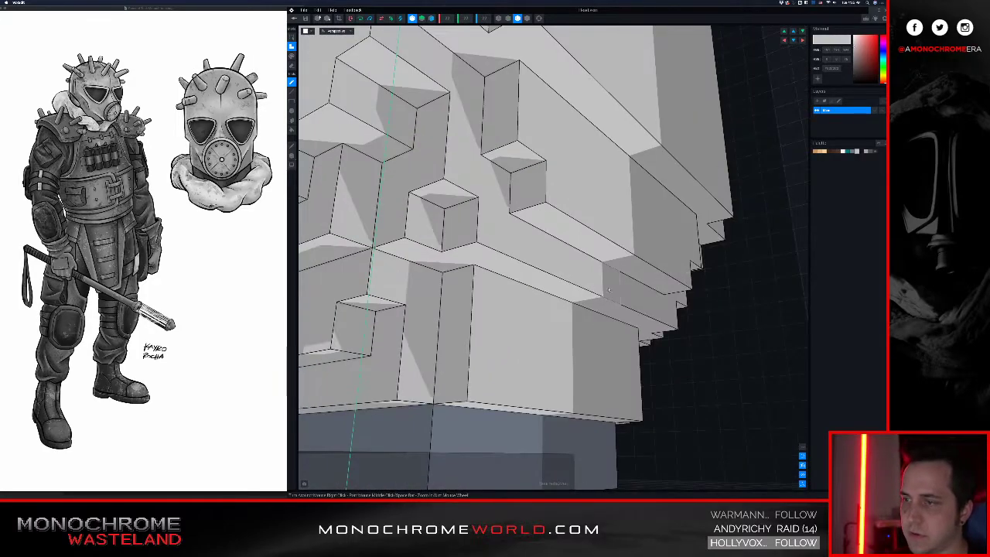
scroll(601, 285, down, 12)
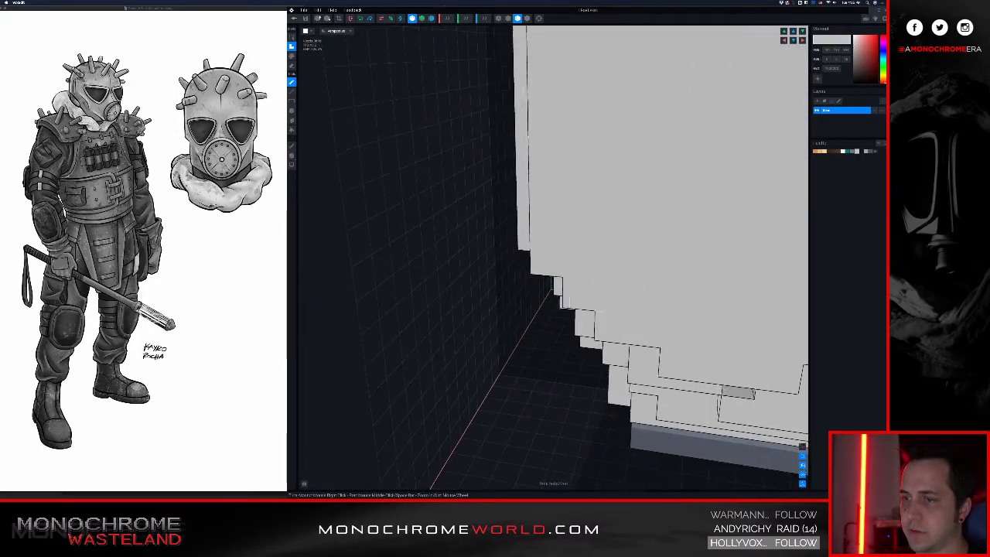
- Add more light grey voxels along the lower side and jaw of the head, and undo the last placement
click(584, 245)
mouse_move(592, 251)
right_down()
mouse_move(541, 273)
mouse_move(681, 243)
mouse_move(654, 215)
mouse_move(641, 217)
right_up()
click(495, 280)
shift+click(681, 249)
click(665, 213)
key(super+z)
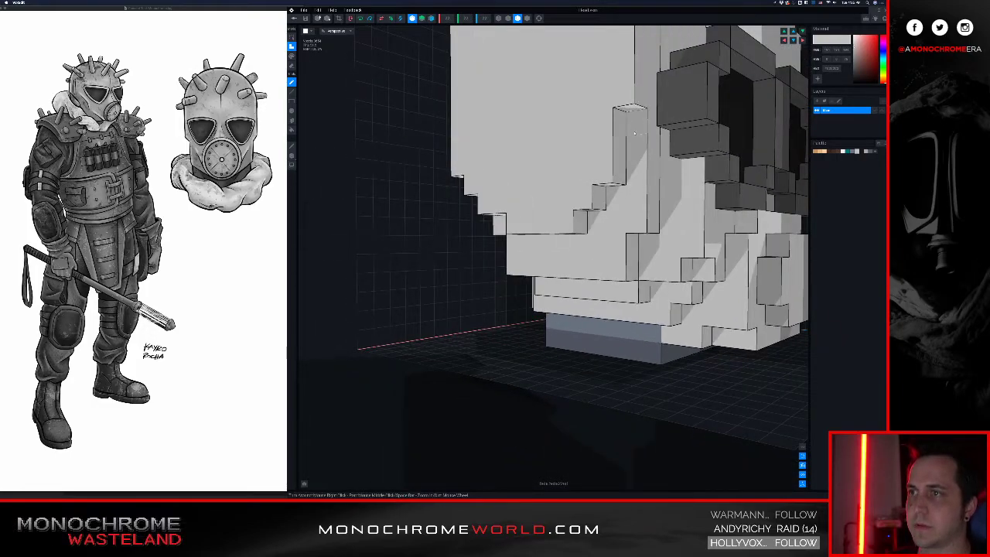
- Extend the flat side layer downward with a shorter row of light grey voxels for a stepped, rounded lower edge
right_drag(562, 246, 563, 250)
click(541, 246)
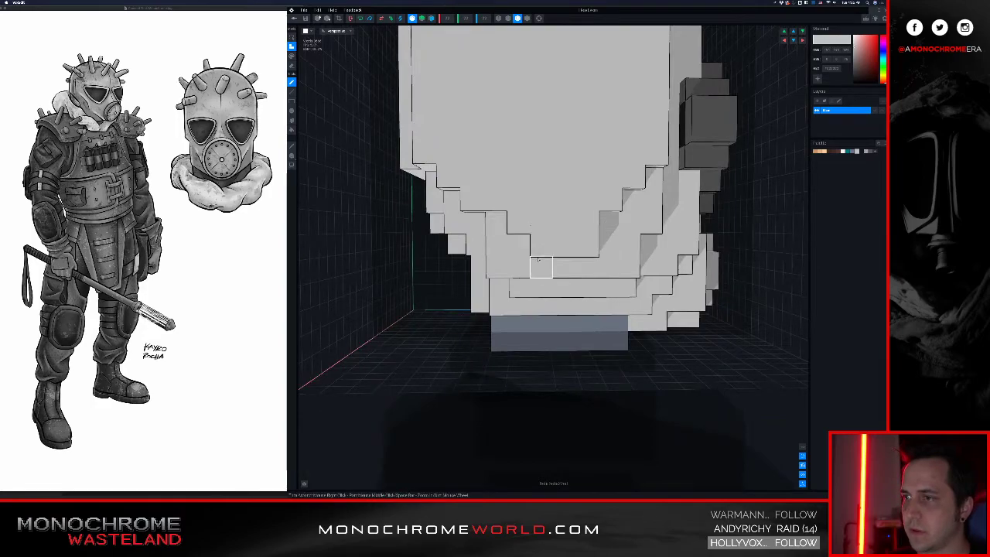
scroll(585, 252, down, 2)
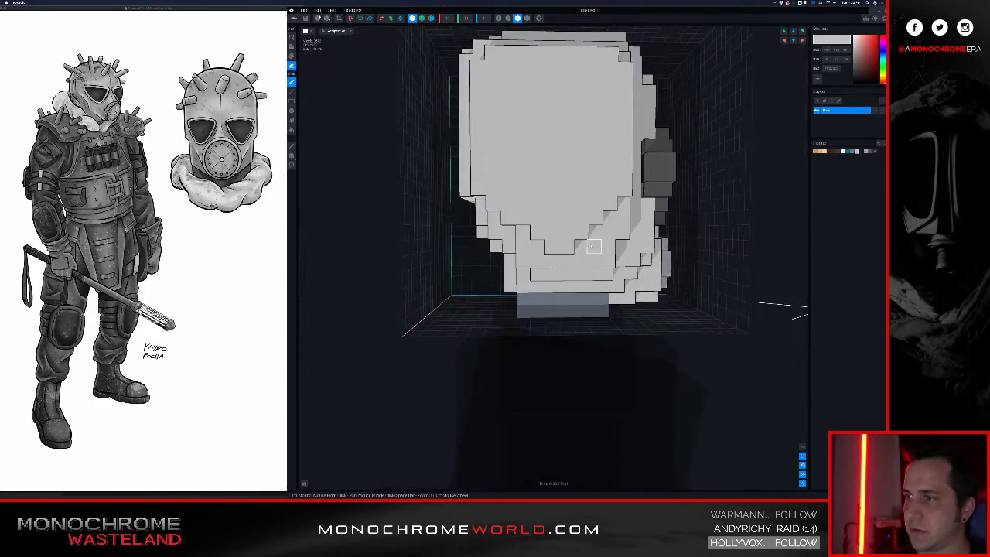
right_drag(572, 254, 660, 243)
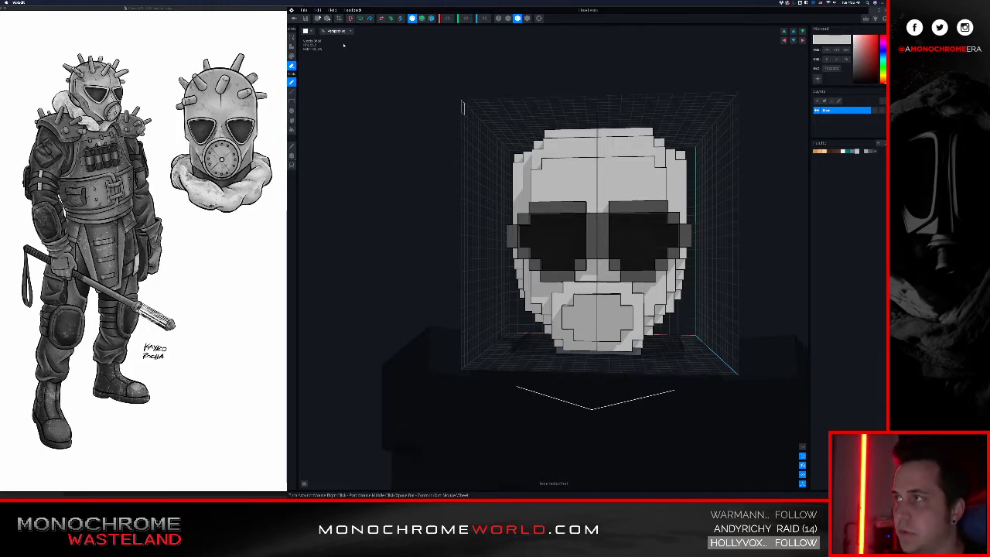
- Save the changes to the head model and return to the full character scene
scroll(516, 373, down, 1)
middle_drag(516, 373, 431, 350)
right_drag(464, 247, 534, 279)
middle_drag(539, 223, 568, 174)
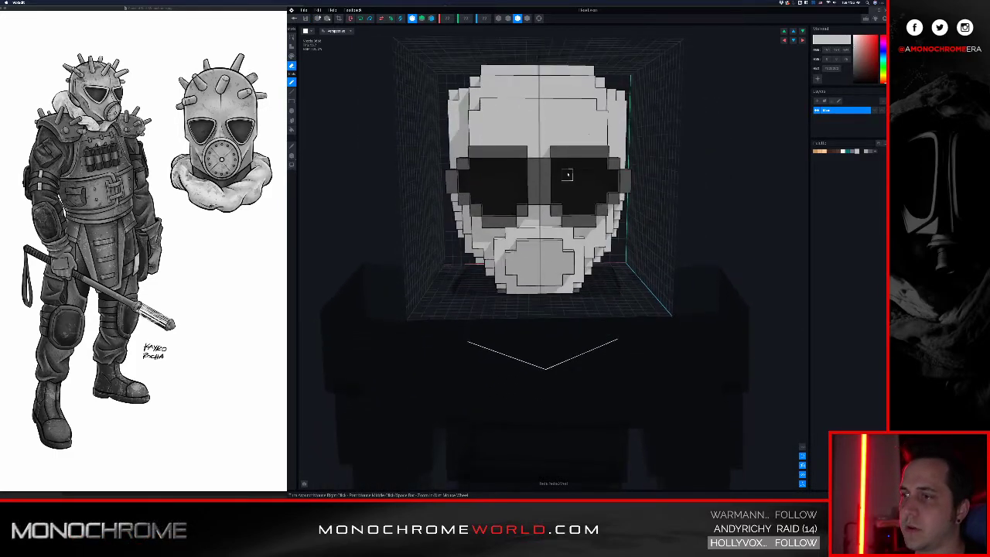
click(294, 18)
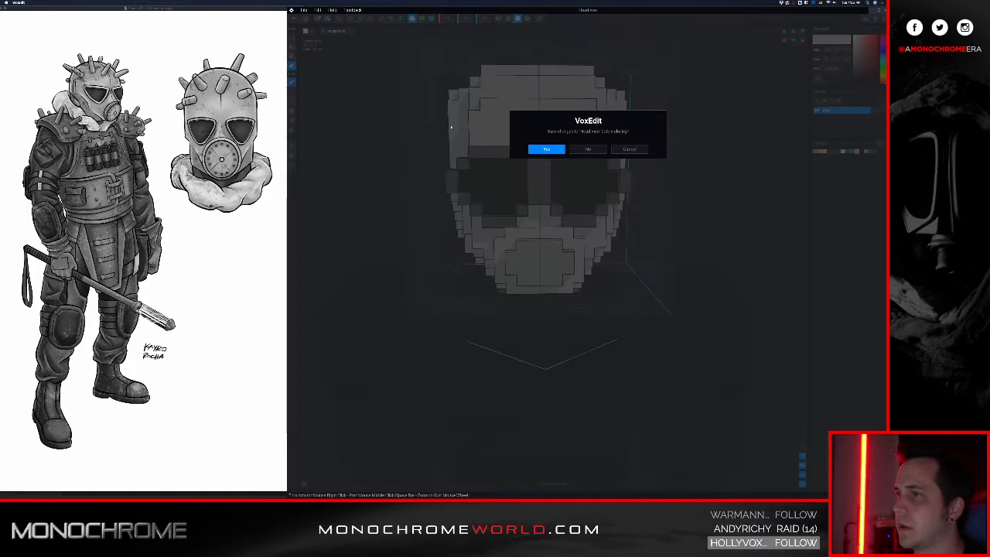
click(546, 150)
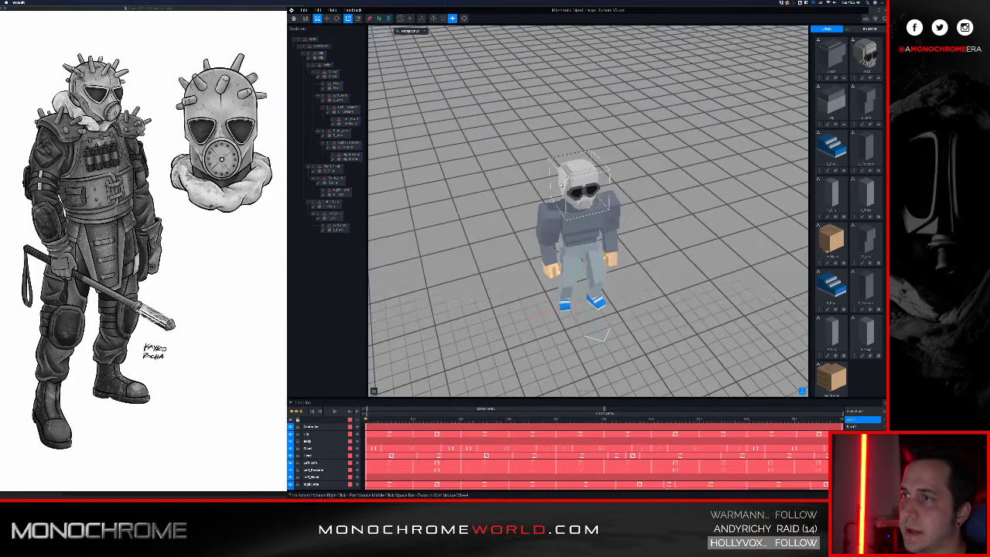
- Examine the gas-mask head up close on the full character's body and select the head
right_drag(570, 172, 576, 155)
middle_drag(578, 167, 551, 171)
scroll(556, 174, up, 5)
right_drag(558, 191, 436, 144)
scroll(562, 207, up, 3)
click(501, 179)
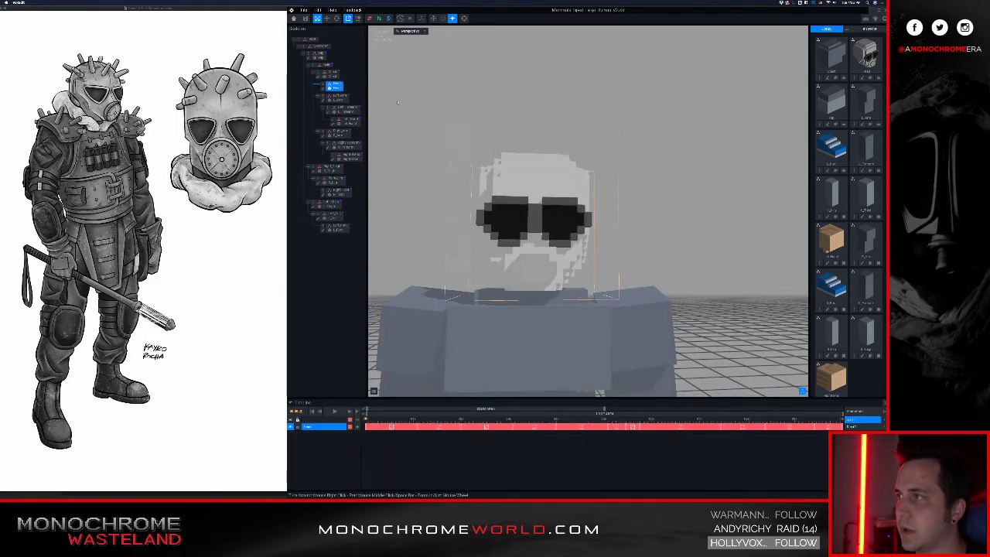
- Reopen the head model for voxel editing, facing its front, and choose a grey material colour
click(324, 89)
scroll(535, 208, up, 4)
mouse_move(527, 198)
right_down()
mouse_move(538, 212)
mouse_move(531, 222)
mouse_move(550, 221)
right_up()
scroll(531, 221, down, 2)
middle_drag(550, 221, 559, 210)
scroll(559, 213, down, 3)
mouse_move(559, 213)
right_down()
mouse_move(567, 225)
mouse_move(557, 230)
right_up()
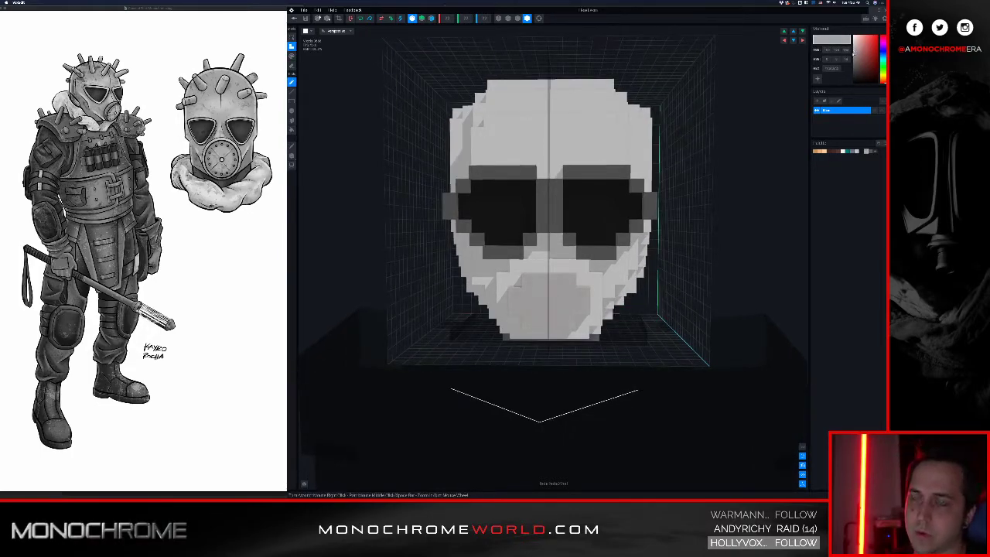
click(849, 57)
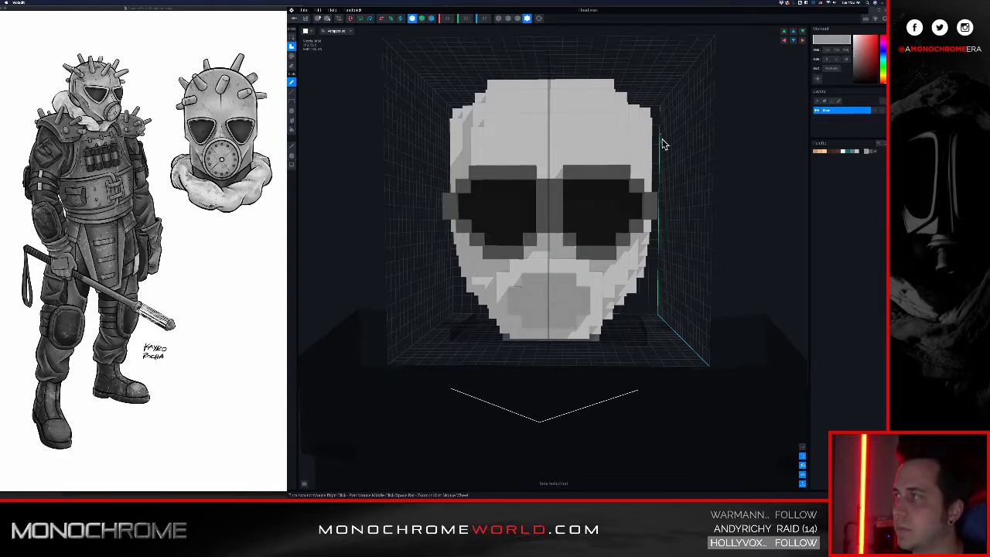
- Examine the head's skull, lenses and respirator from the front and three-quarter angles against the concept art
middle_drag(612, 187, 585, 194)
mouse_move(555, 213)
right_down()
mouse_move(566, 217)
mouse_move(557, 225)
right_up()
middle_drag(558, 198, 556, 223)
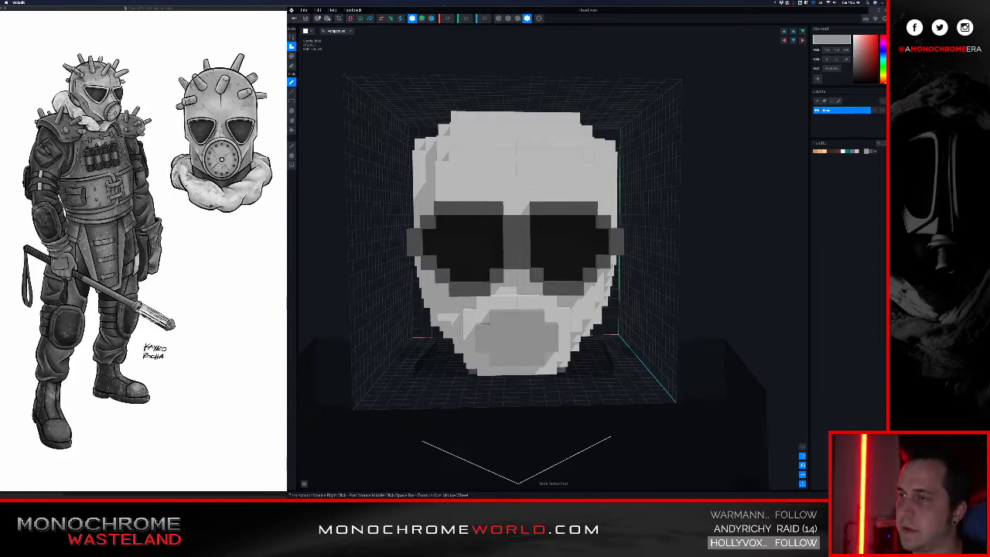
middle_drag(558, 224, 556, 217)
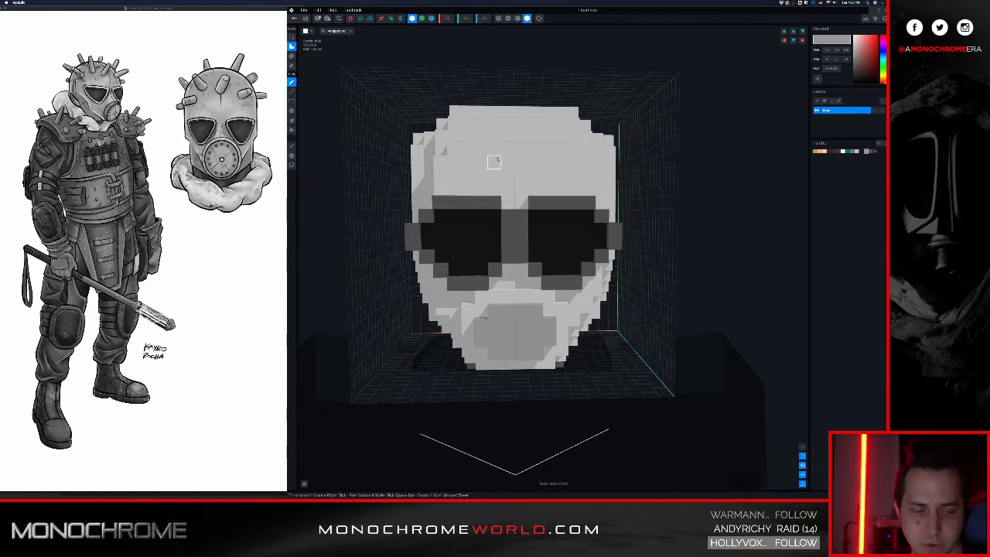
scroll(499, 160, down, 1)
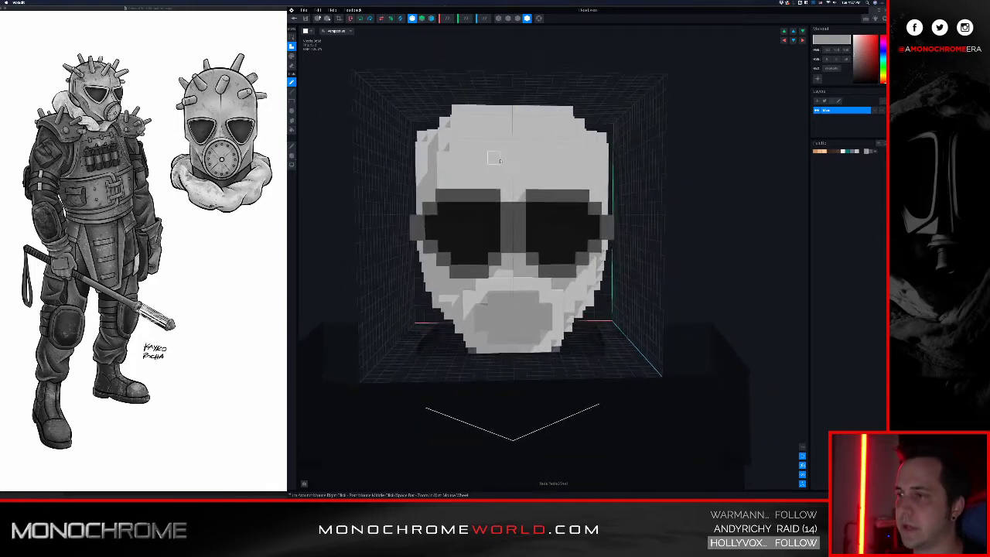
right_drag(492, 159, 498, 162)
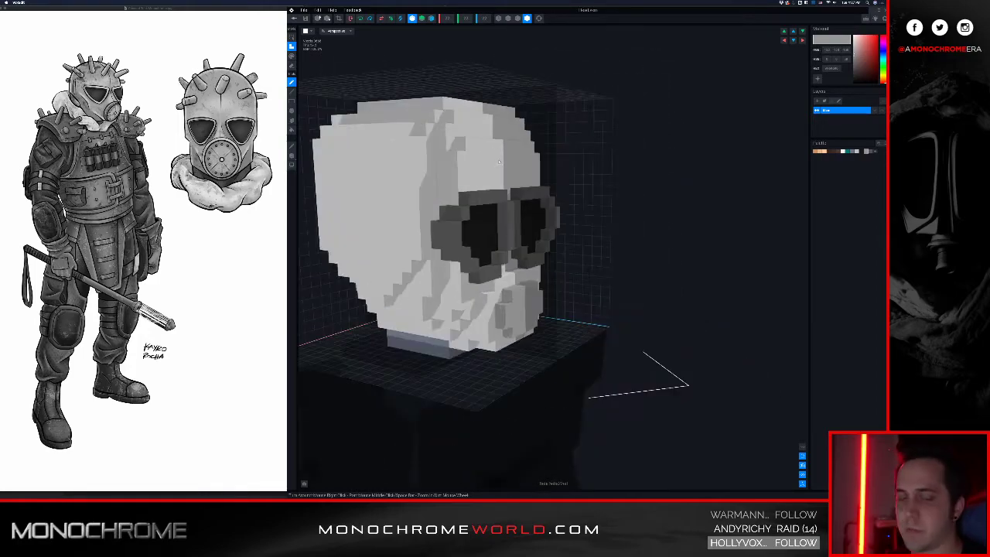
scroll(461, 172, up, 1)
middle_drag(462, 172, 477, 176)
right_drag(475, 179, 485, 178)
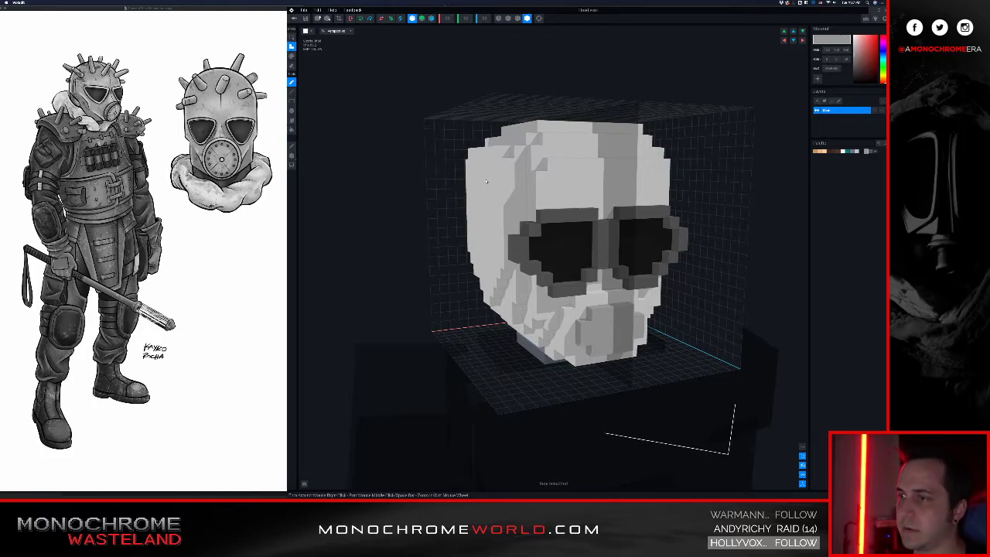
mouse_move(521, 202)
middle_down()
mouse_move(504, 201)
mouse_move(507, 192)
middle_up()
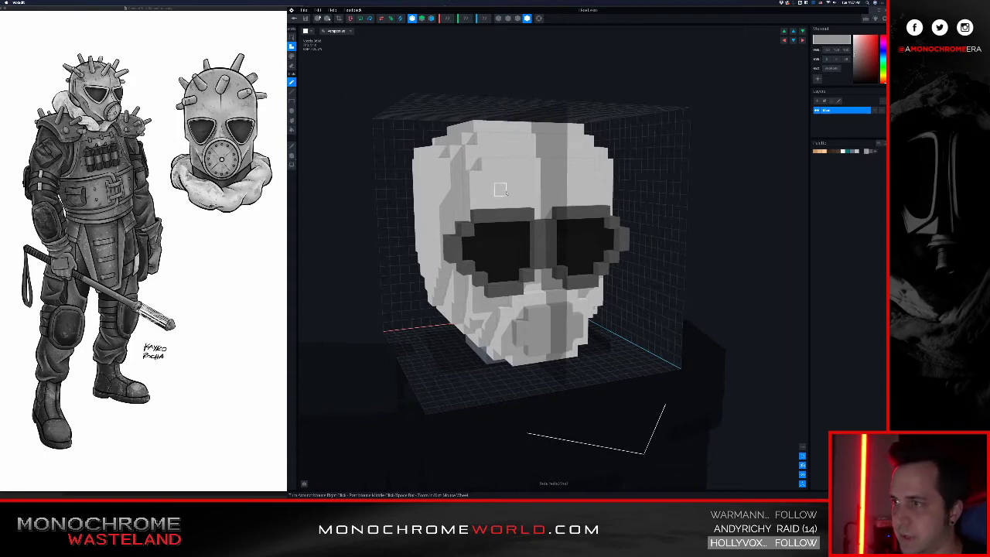
scroll(507, 193, down, 1)
right_drag(507, 193, 507, 194)
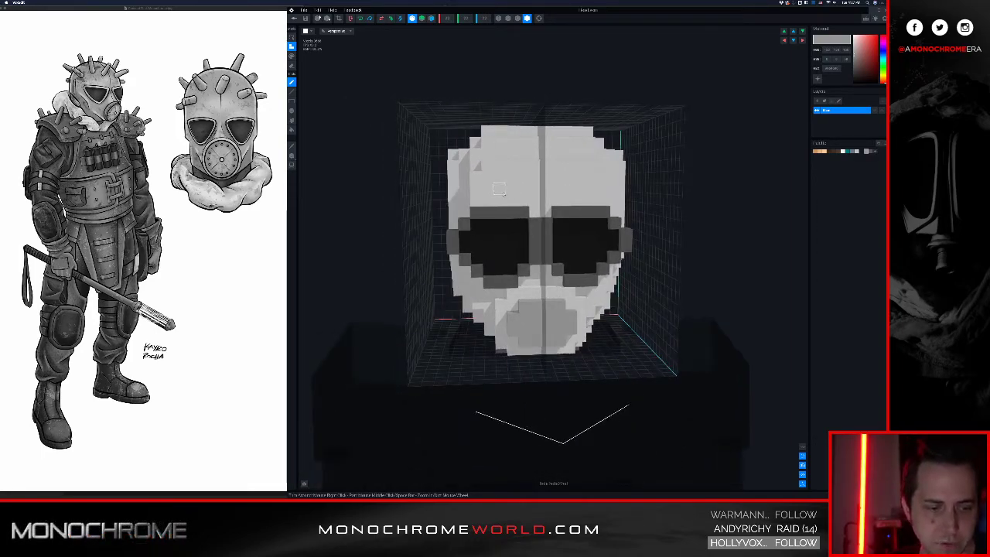
scroll(526, 218, up, 2)
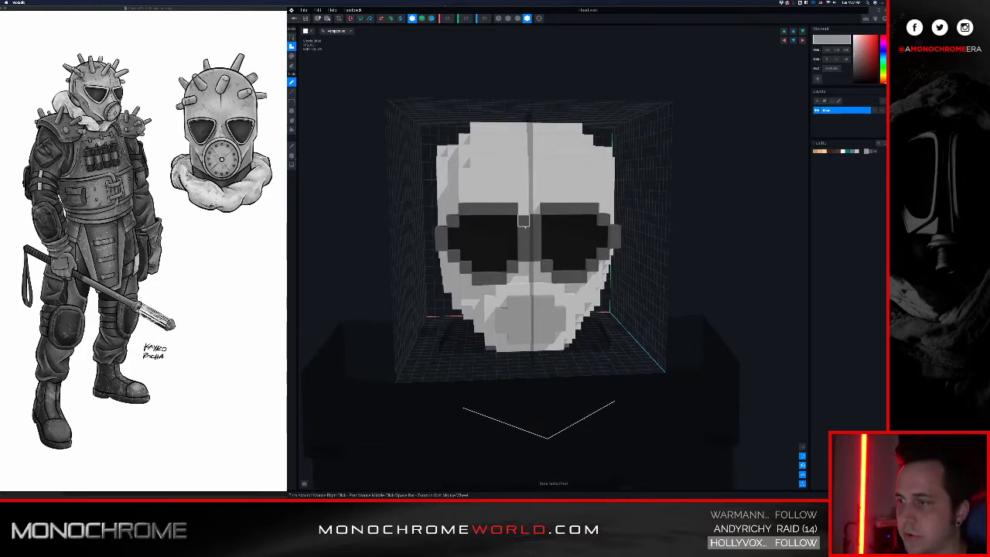
scroll(554, 283, up, 2)
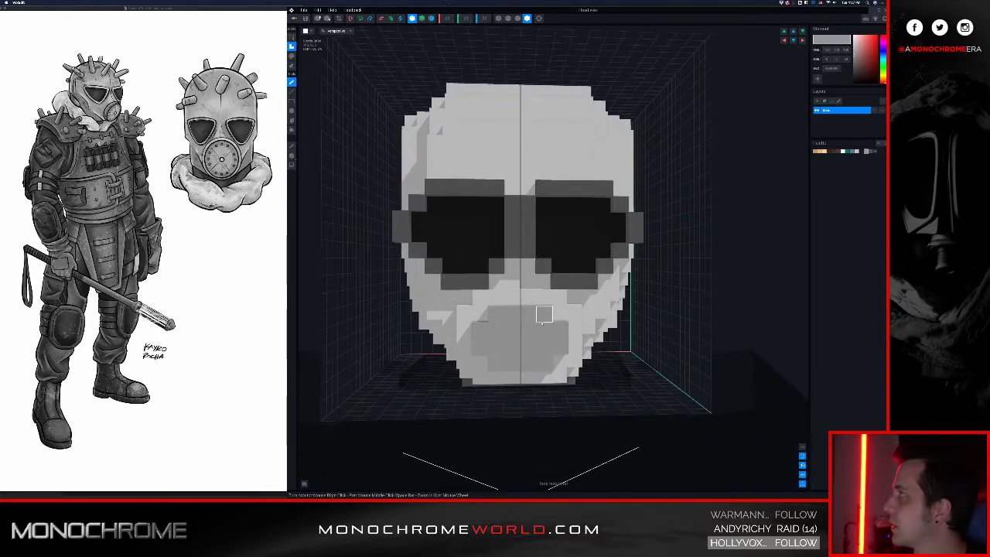
scroll(544, 314, up, 2)
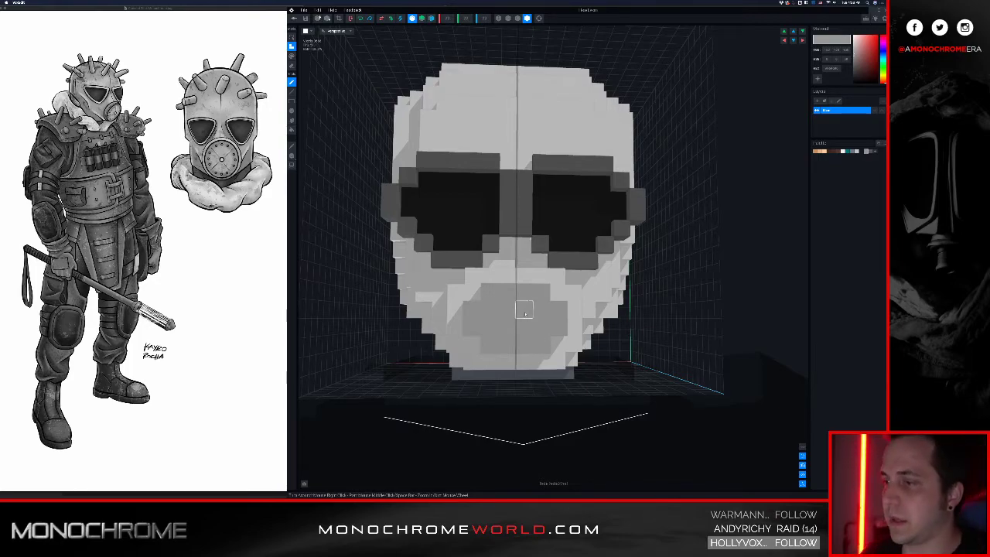
right_drag(524, 311, 527, 322)
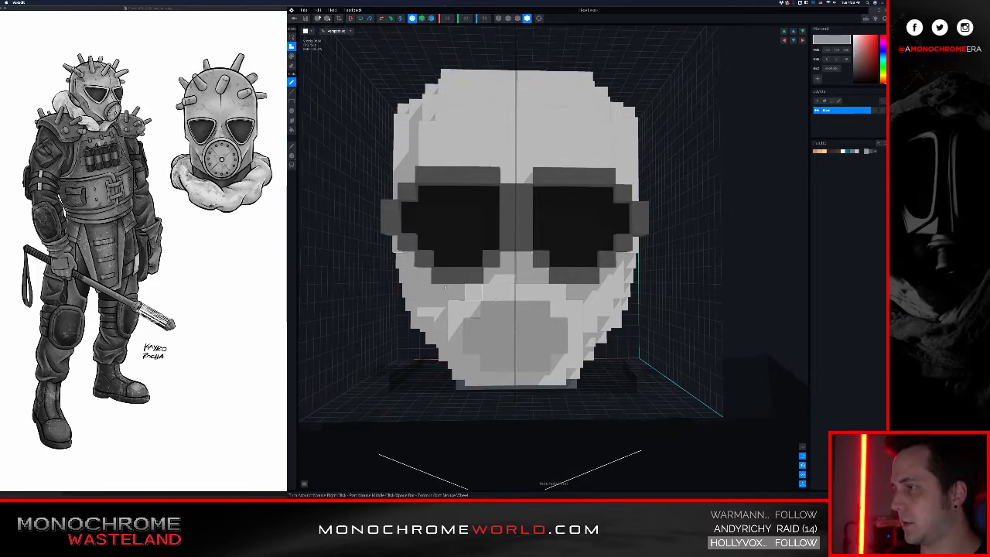
- Switch to Safari and look through the MONOCHROME Facebook page posts
key(super+Tab)
key(super+Tab)
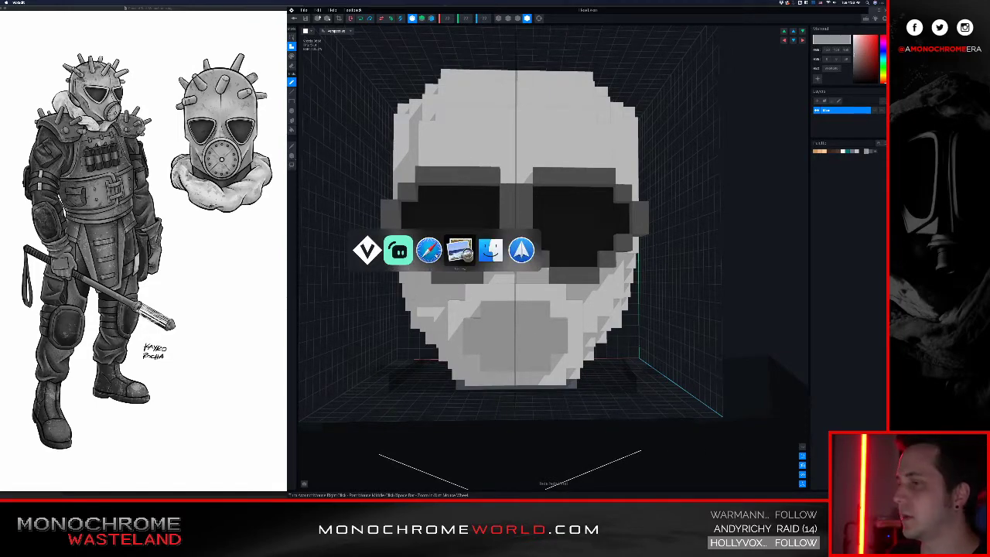
key(super+shift+Tab)
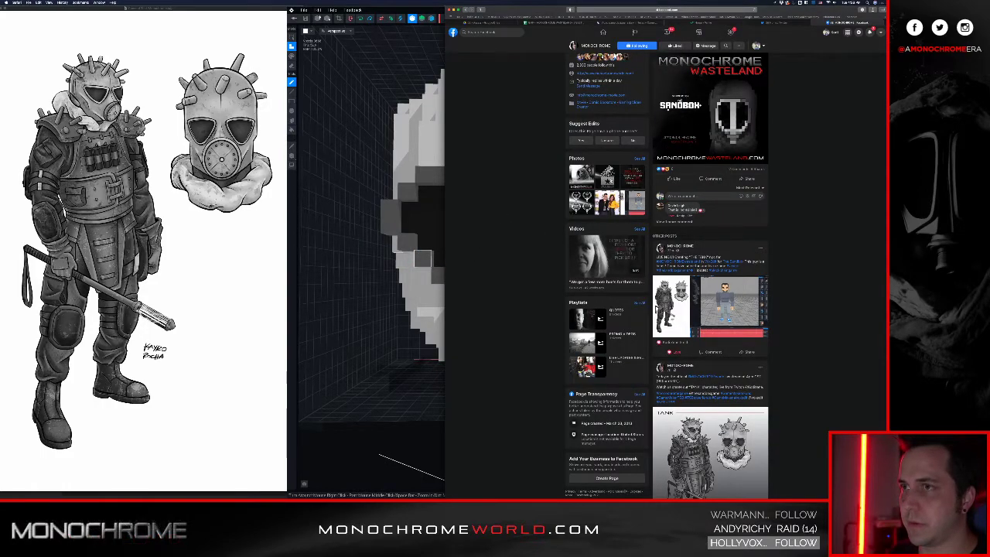
scroll(506, 209, up, 3)
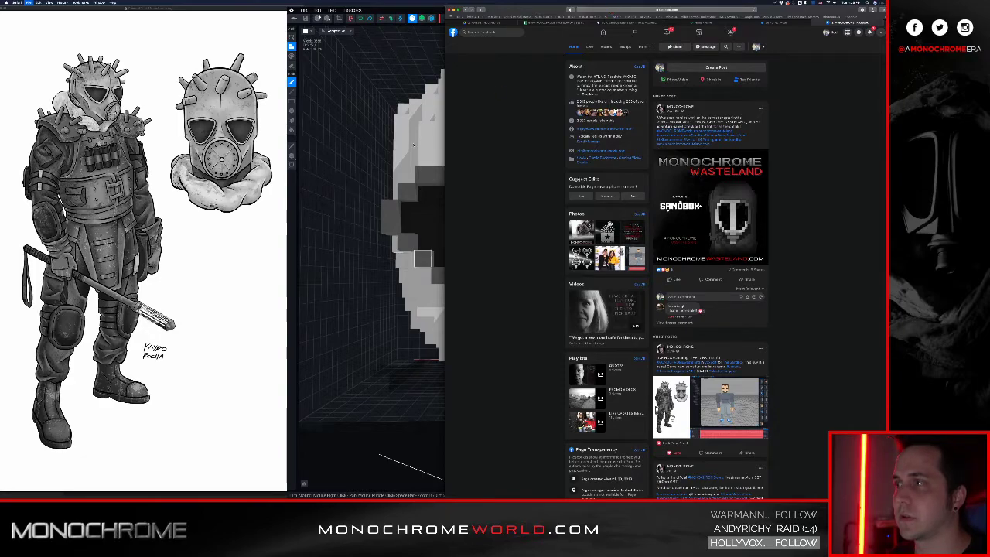
- Return to VoxEdit and undo the stray light grey voxels placed over both lenses
click(371, 161)
key(super+Tab)
click(488, 257)
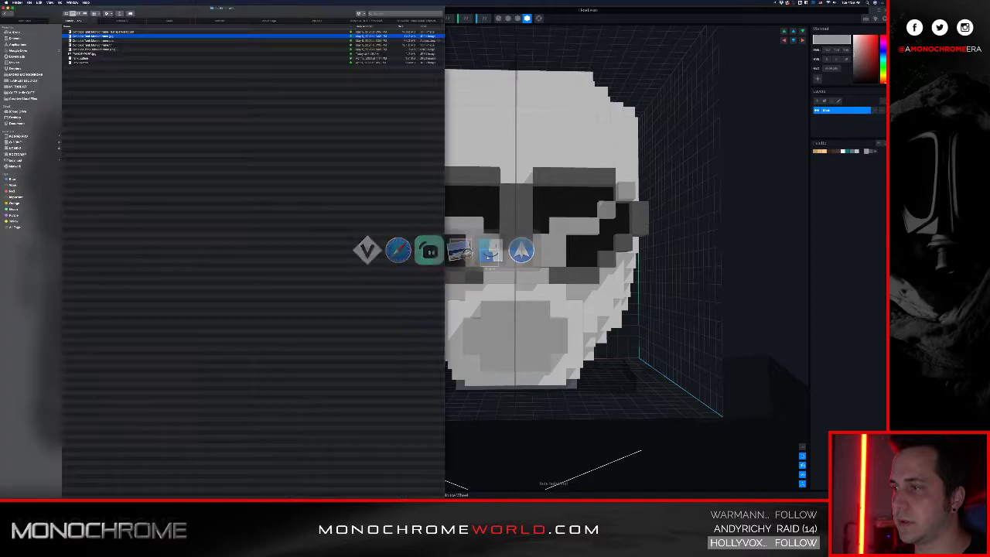
click(633, 136)
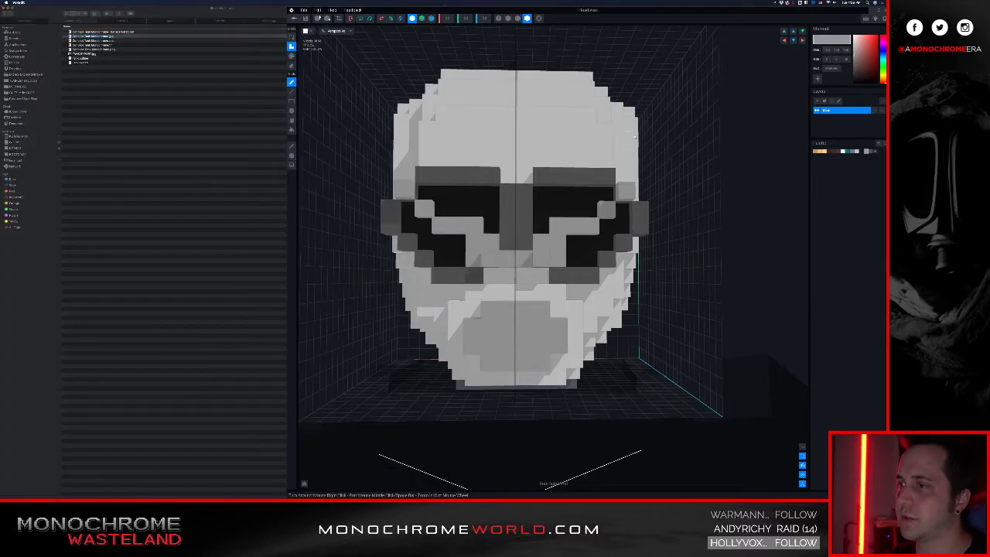
key(super+z)
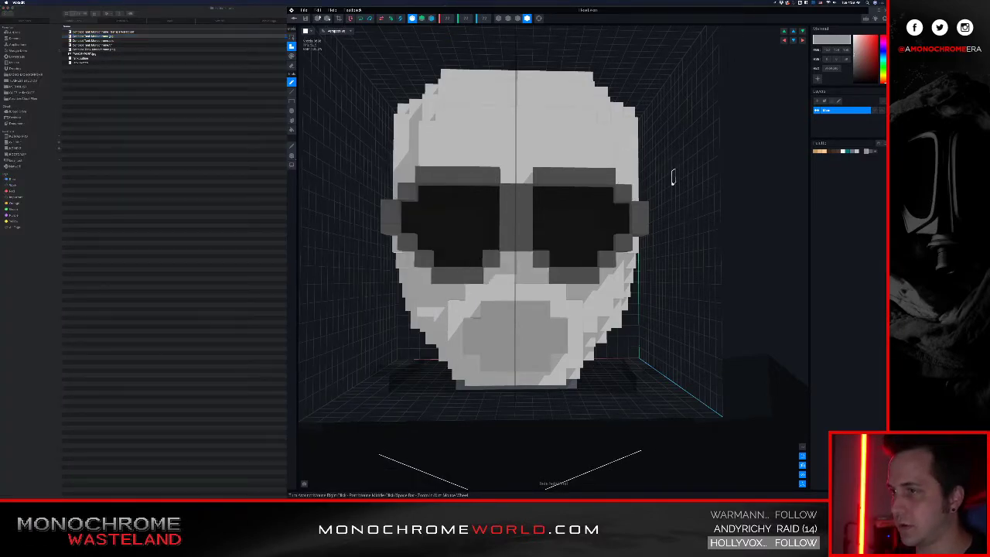
- Switch to Finder and browse the Monochrome project folders and their subfolders for reference artwork
key(super+Tab)
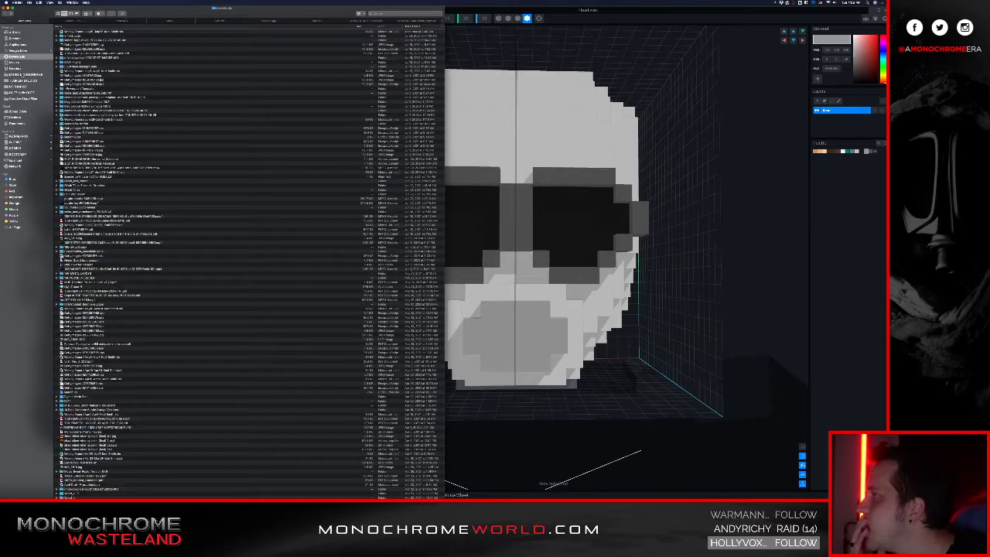
click(25, 75)
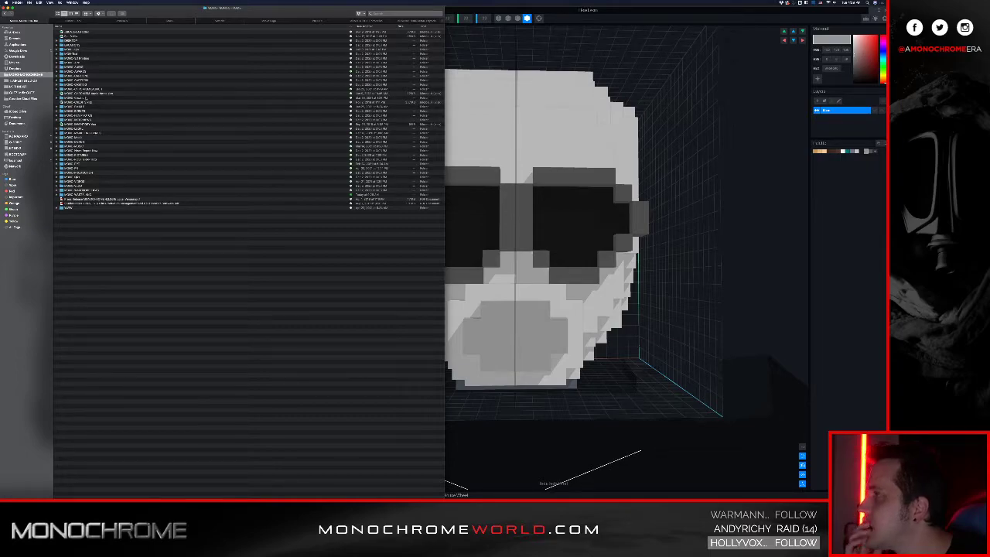
double_click(85, 98)
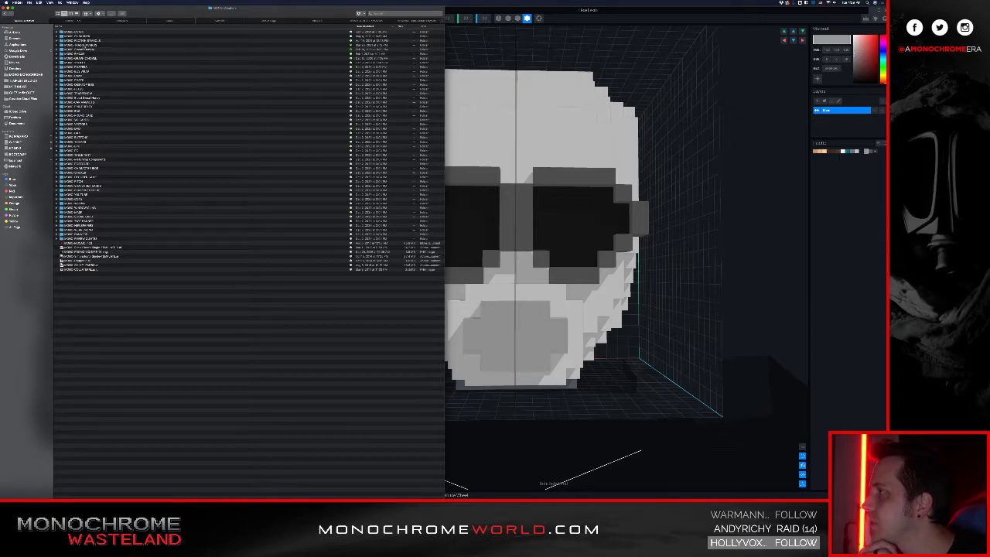
double_click(81, 33)
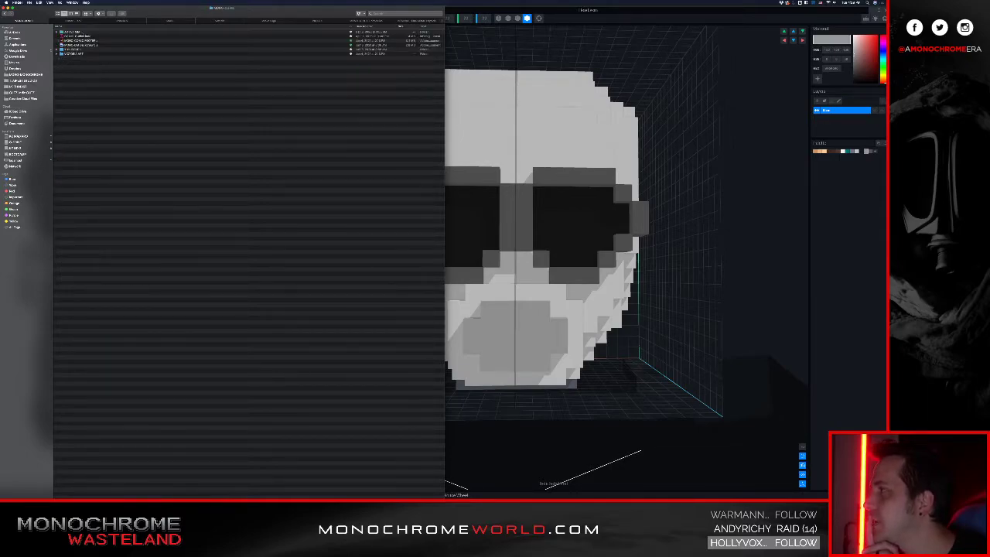
click(6, 14)
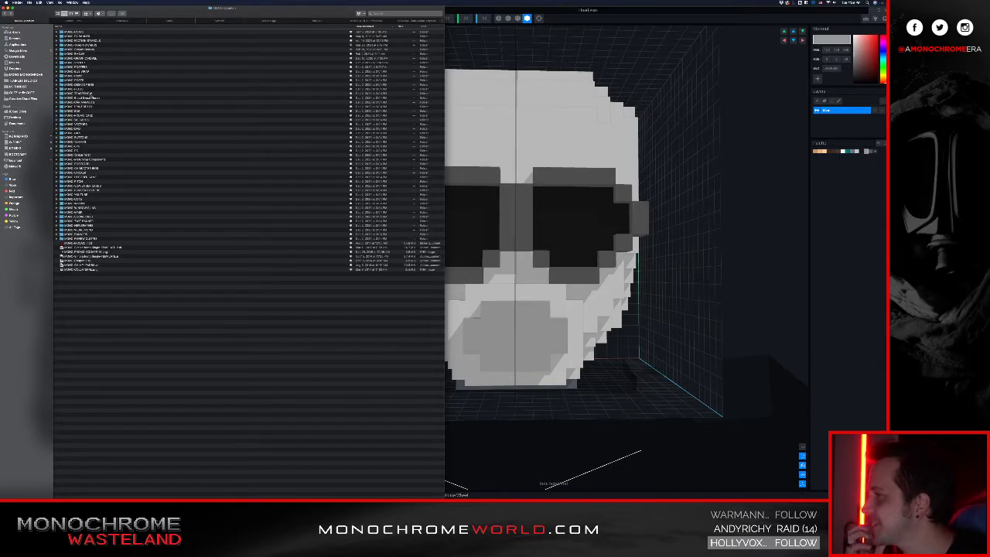
double_click(87, 59)
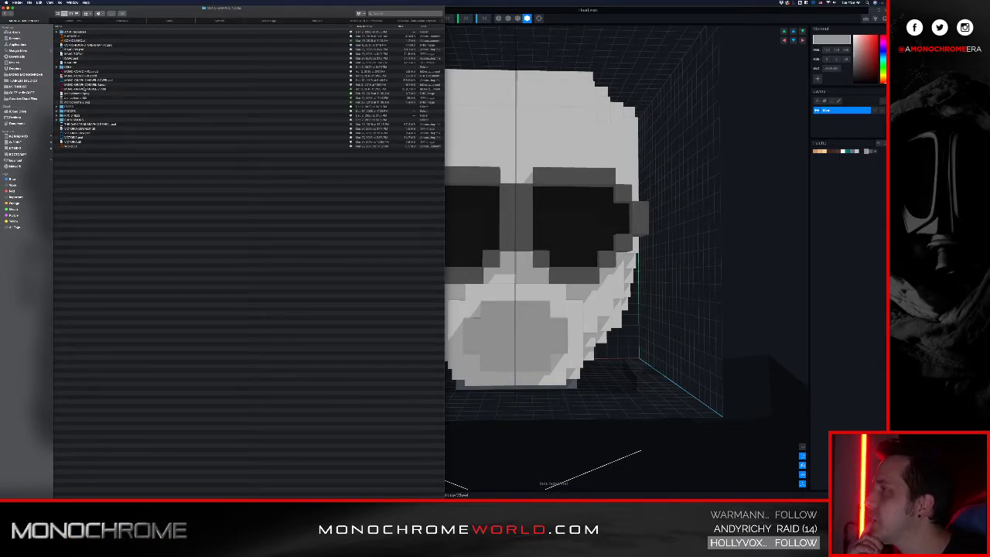
double_click(71, 107)
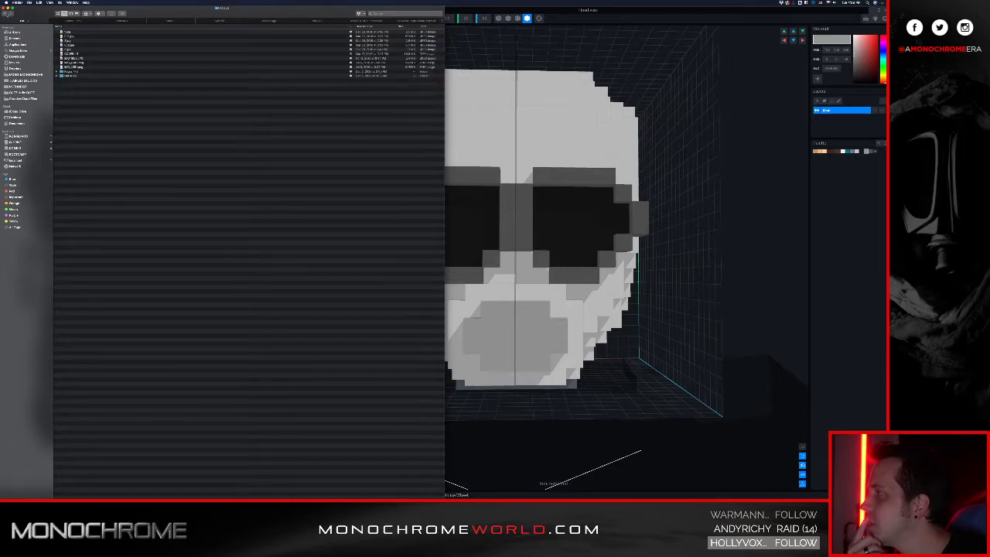
click(6, 14)
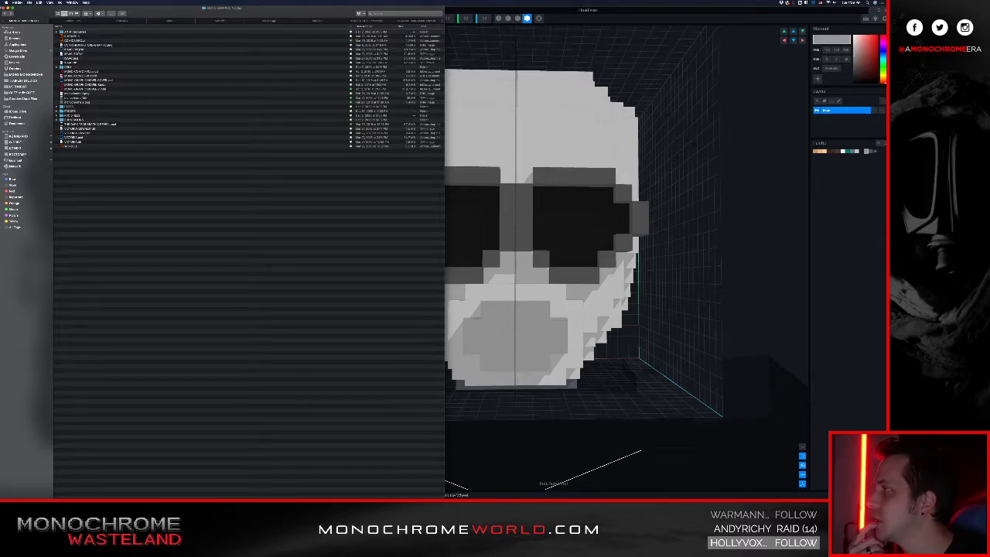
click(6, 14)
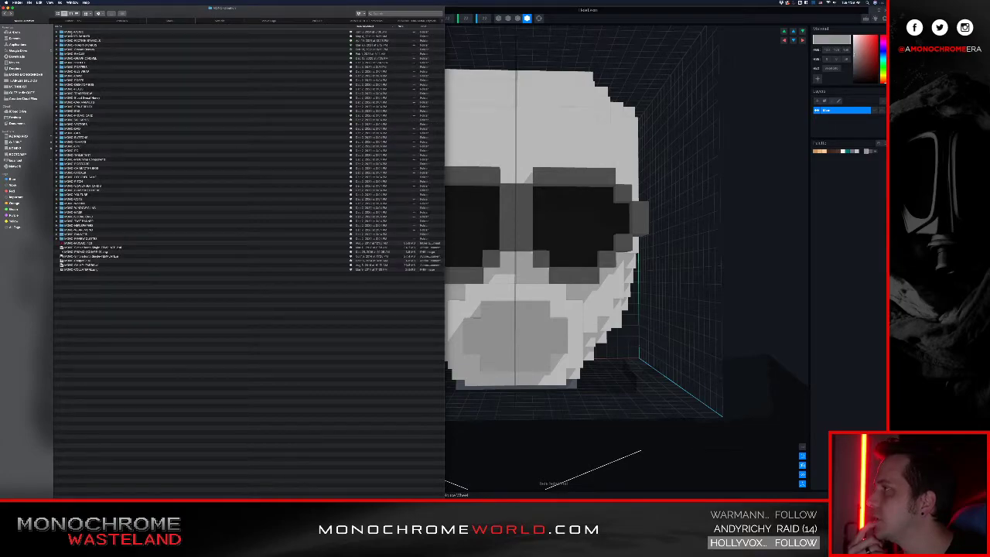
- Open the first project folder down to one of its page folders and preview a page image
double_click(73, 33)
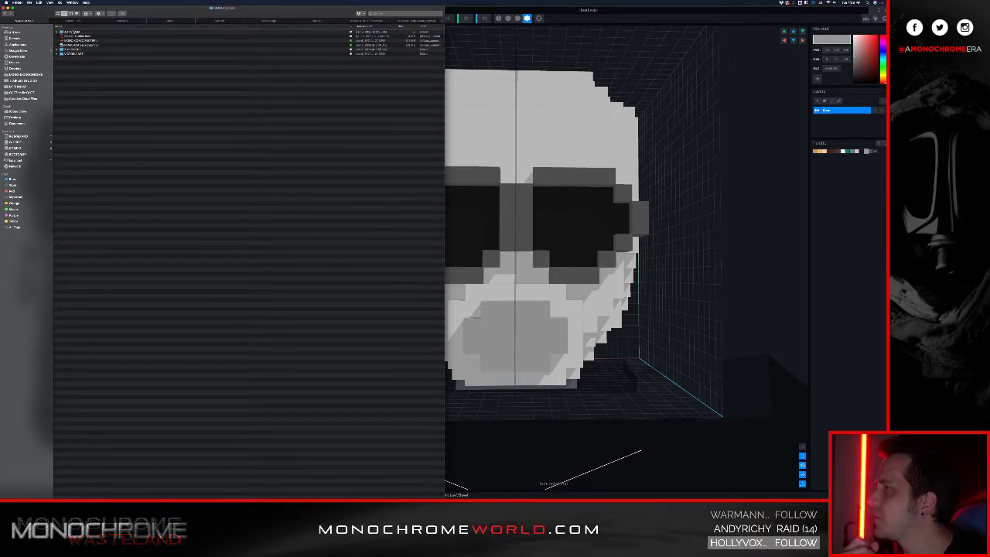
double_click(72, 49)
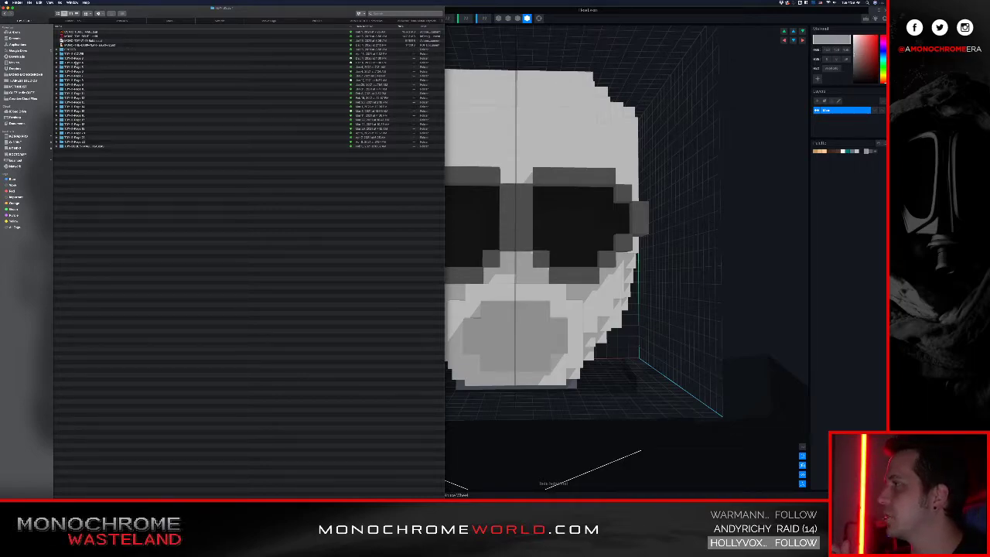
double_click(76, 63)
click(102, 50)
key(space)
key(space)
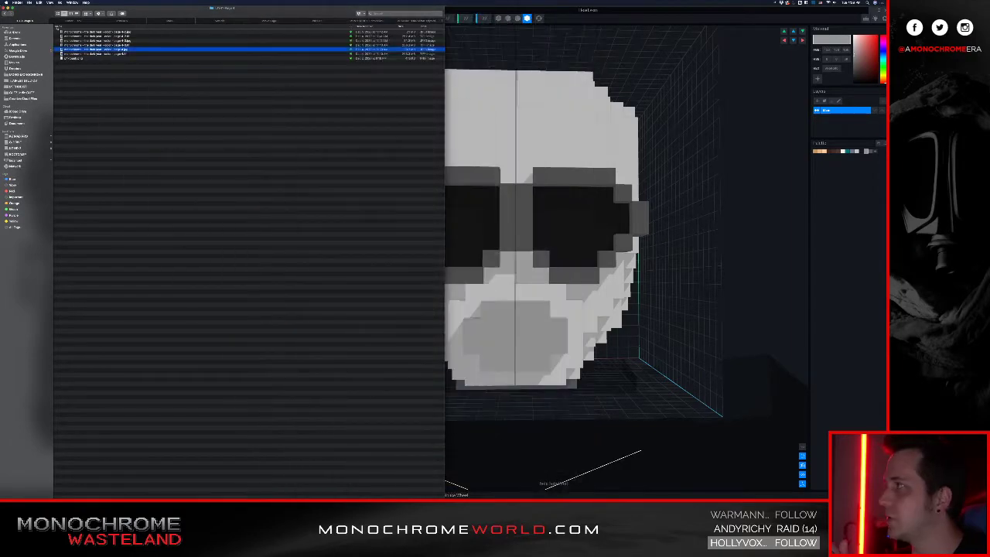
- Go back to the project's folder list, open another page folder and preview one of its page images
click(4, 14)
click(77, 72)
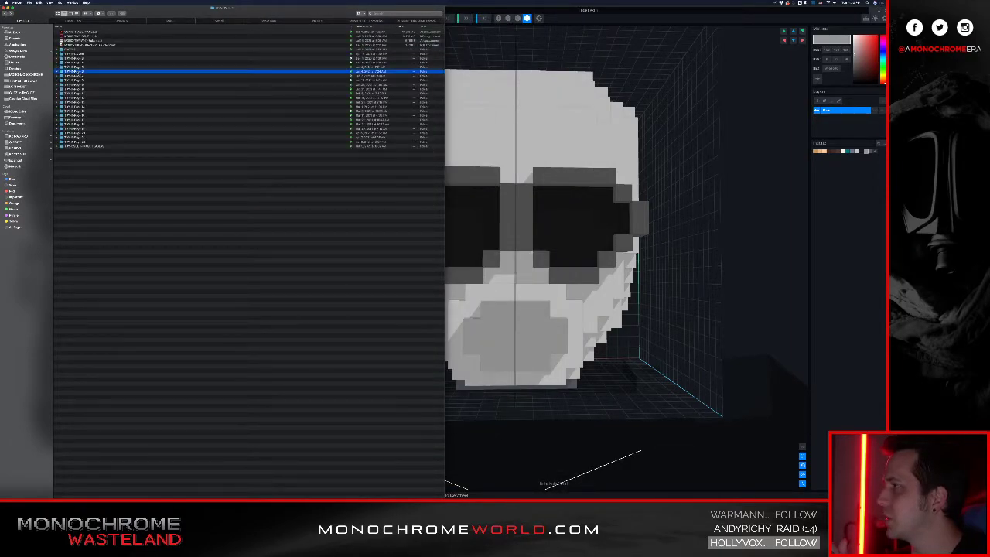
double_click(78, 72)
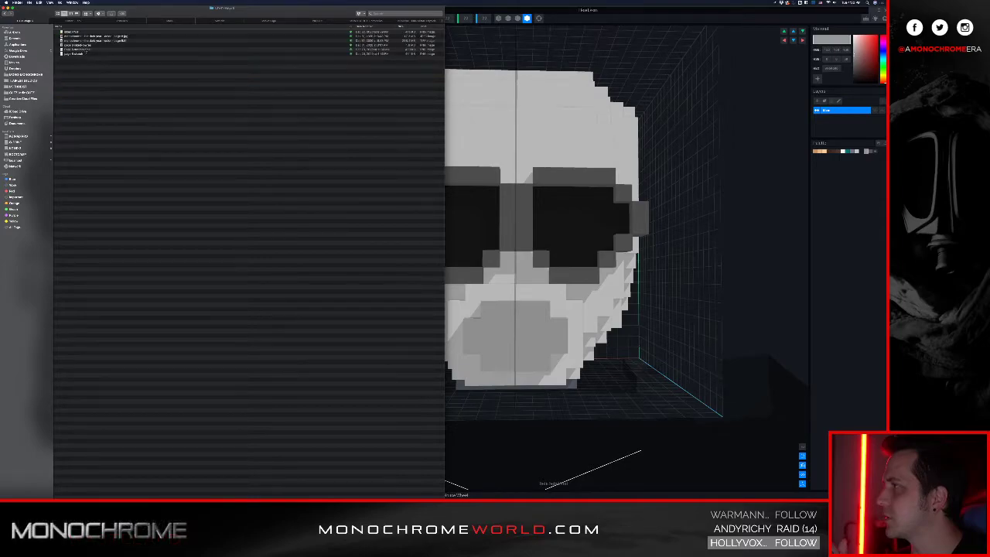
click(87, 46)
key(space)
key(space)
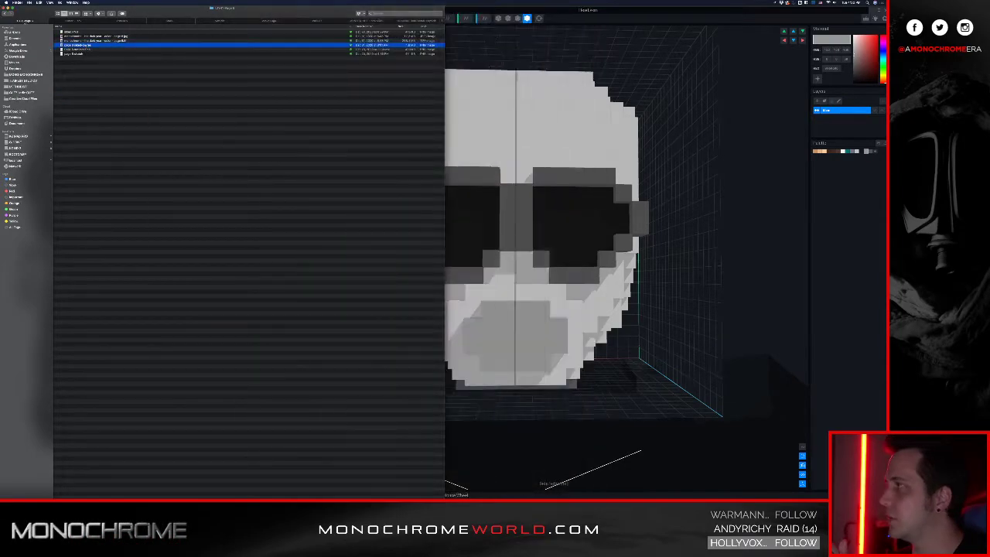
- Return to the folder list, open the page folder further down and preview its first file
click(5, 14)
double_click(70, 78)
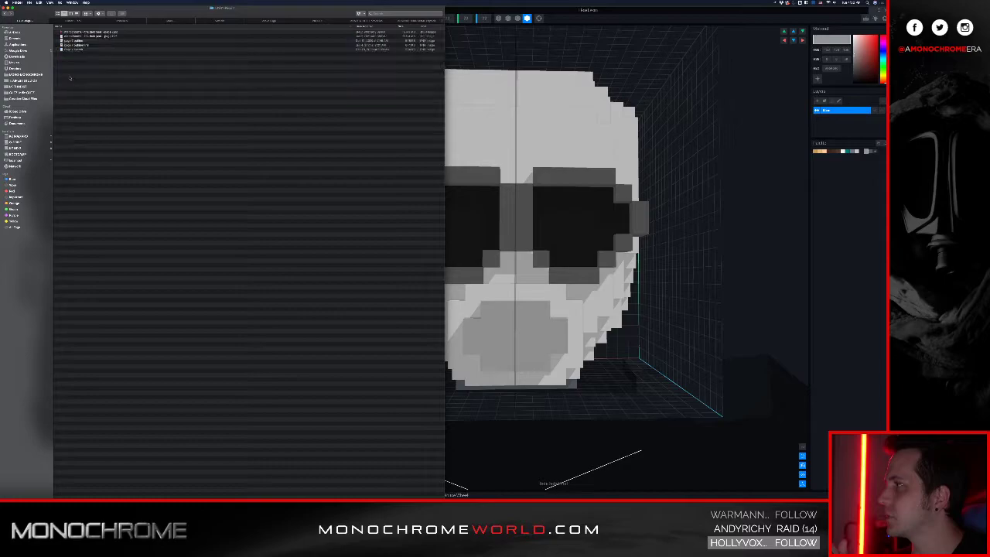
click(103, 33)
key(space)
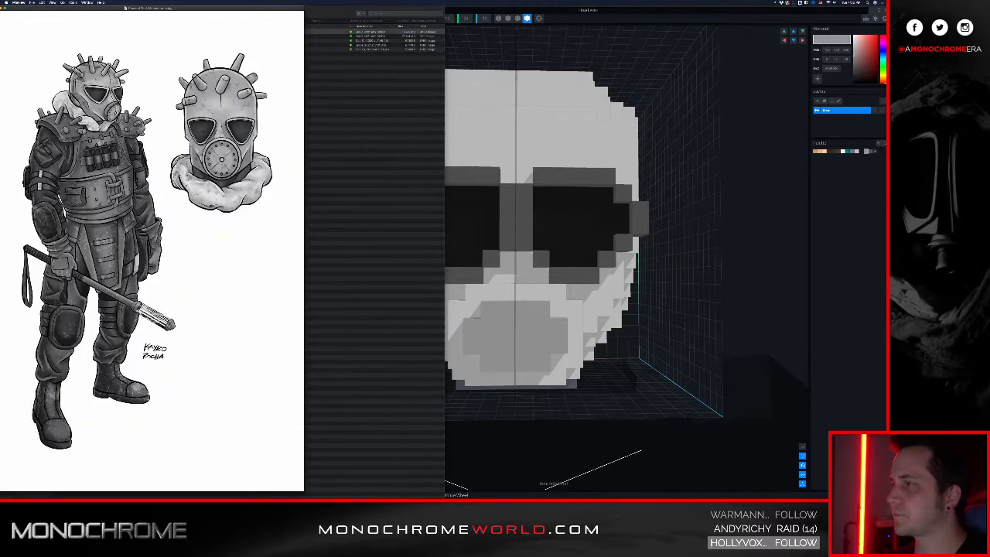
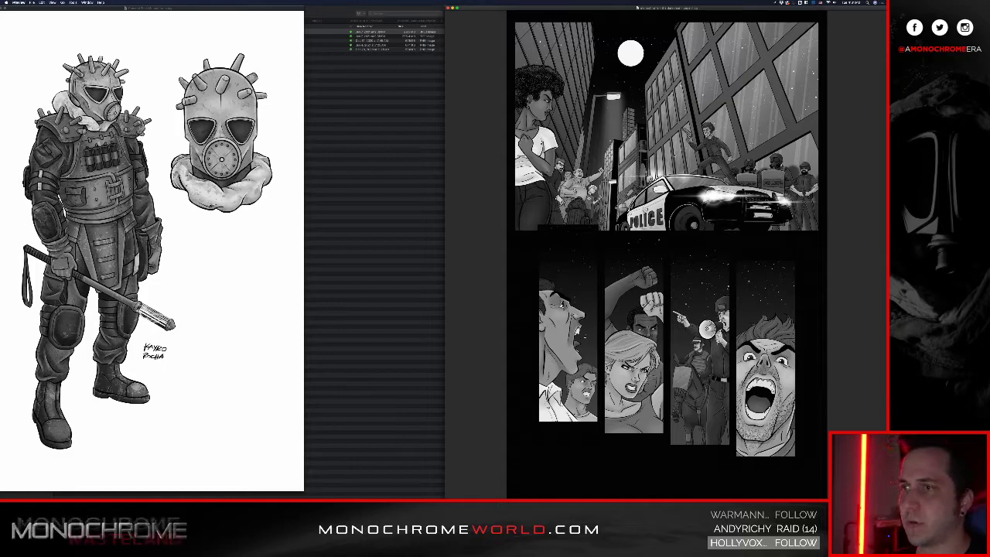
- Close the comic page preview and switch back to VoxEdit with the head model beside the concept art
key(super+grave)
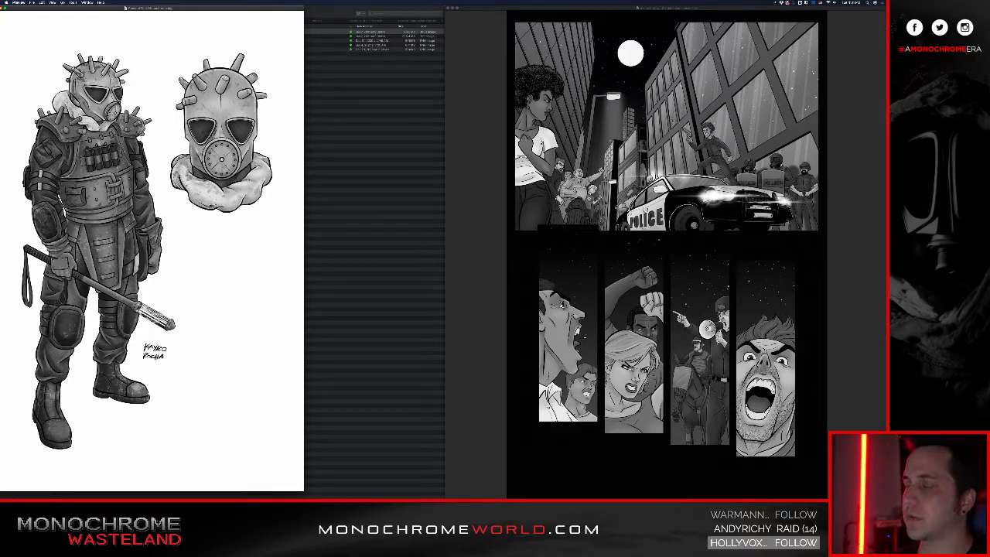
click(569, 10)
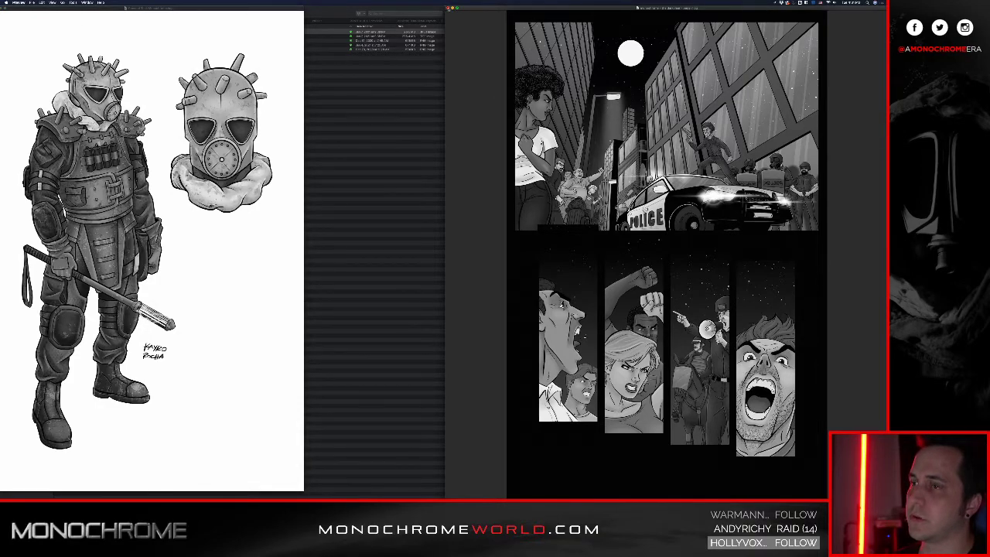
click(448, 9)
click(638, 77)
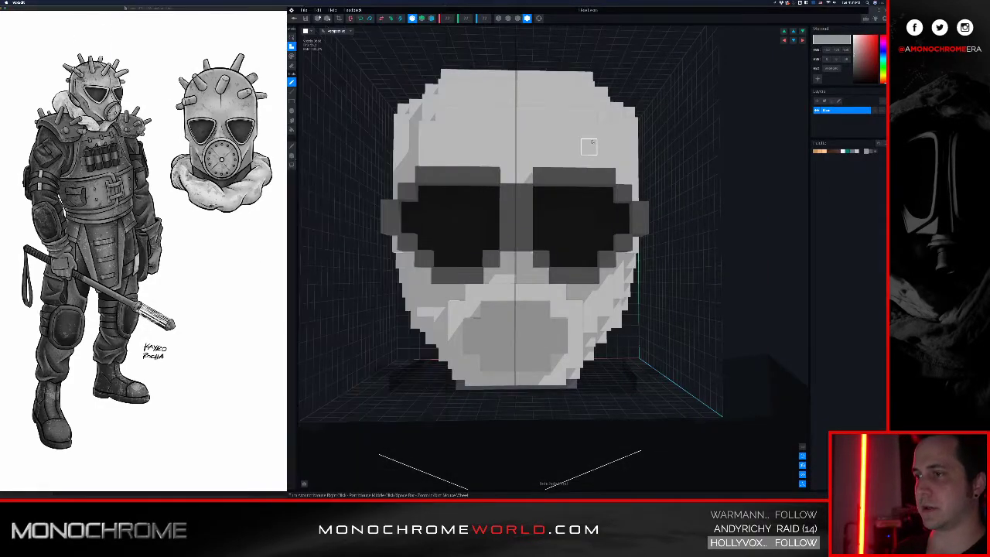
scroll(589, 144, down, 1)
right_drag(586, 143, 591, 145)
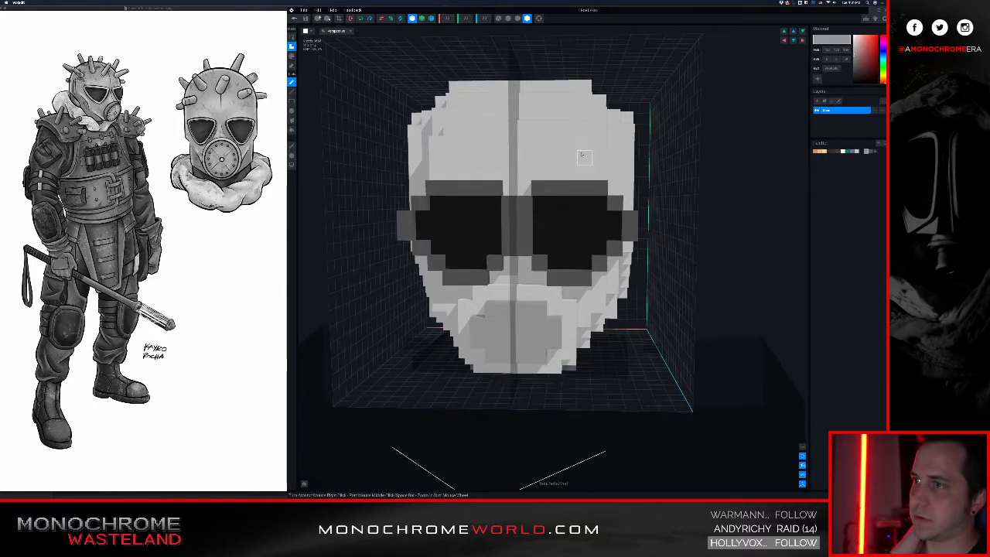
mouse_move(585, 156)
right_down()
mouse_move(571, 158)
mouse_move(580, 154)
right_up()
scroll(580, 154, up, 3)
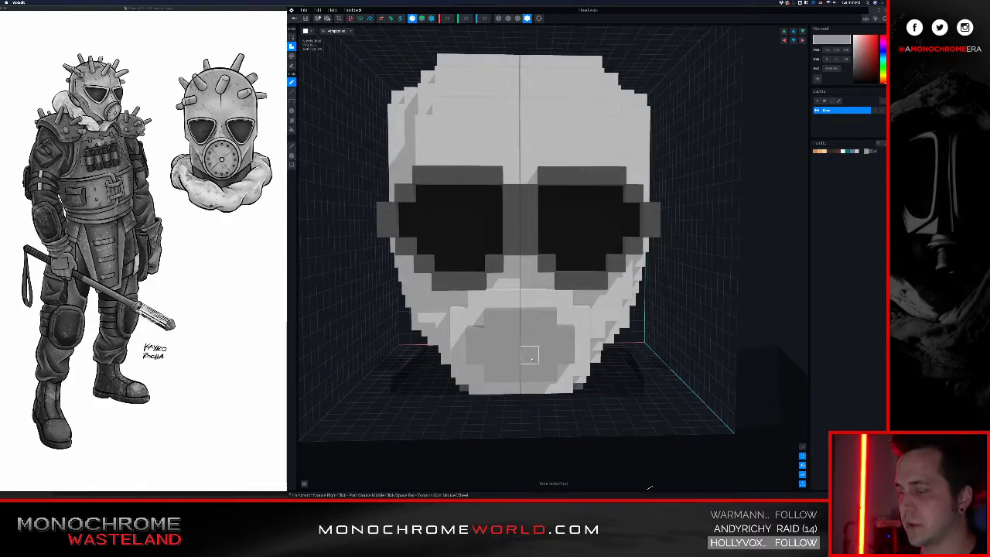
right_drag(547, 328, 541, 338)
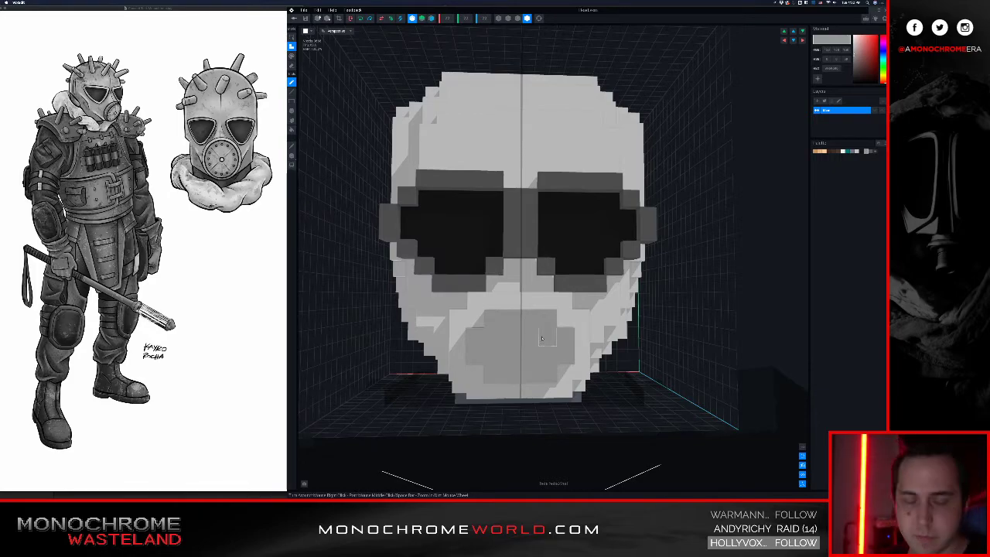
right_drag(541, 338, 540, 335)
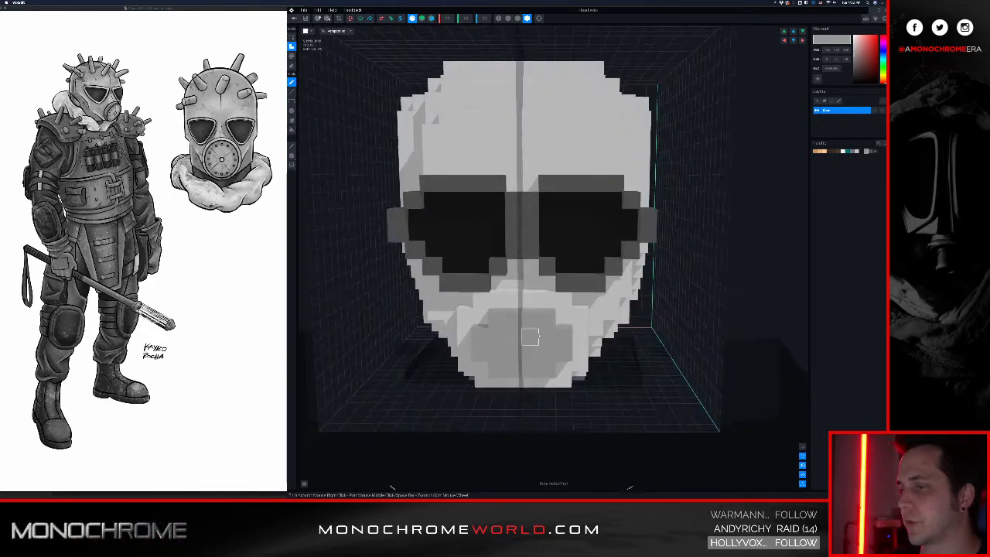
scroll(529, 337, down, 3)
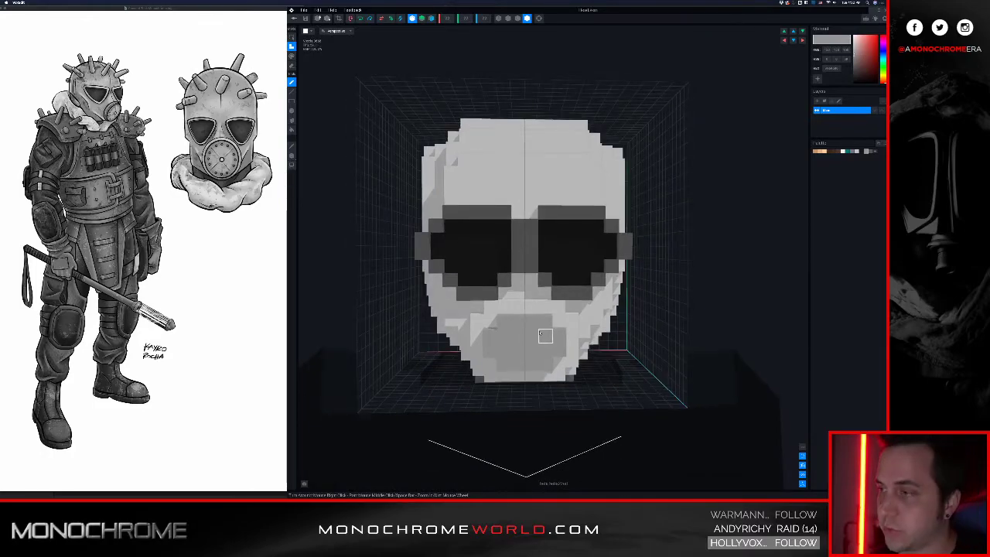
scroll(530, 307, up, 5)
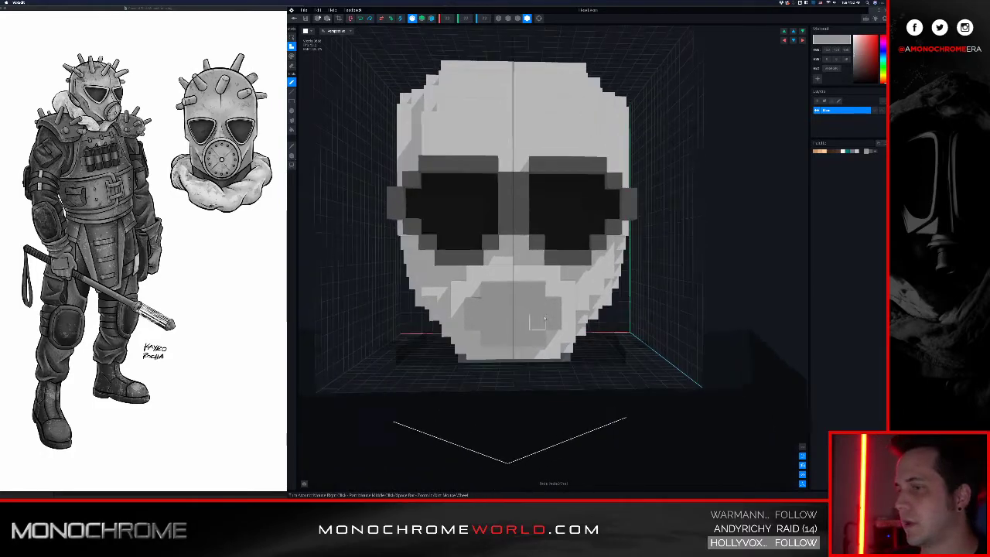
- Sample the mouth filter's grey and darken it, undoing the stray darkening of the head's light grey
scroll(541, 315, up, 4)
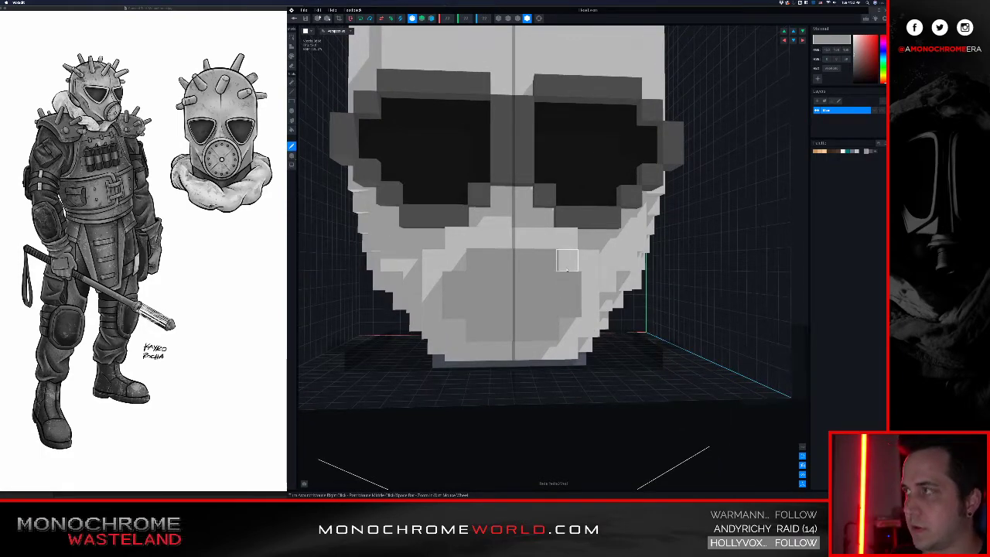
click(550, 281)
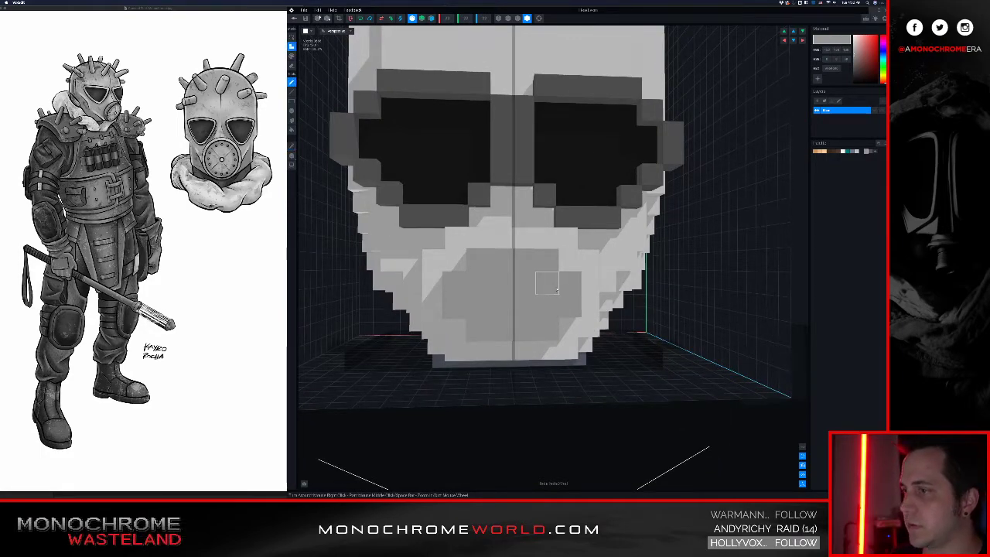
drag(861, 59, 849, 63)
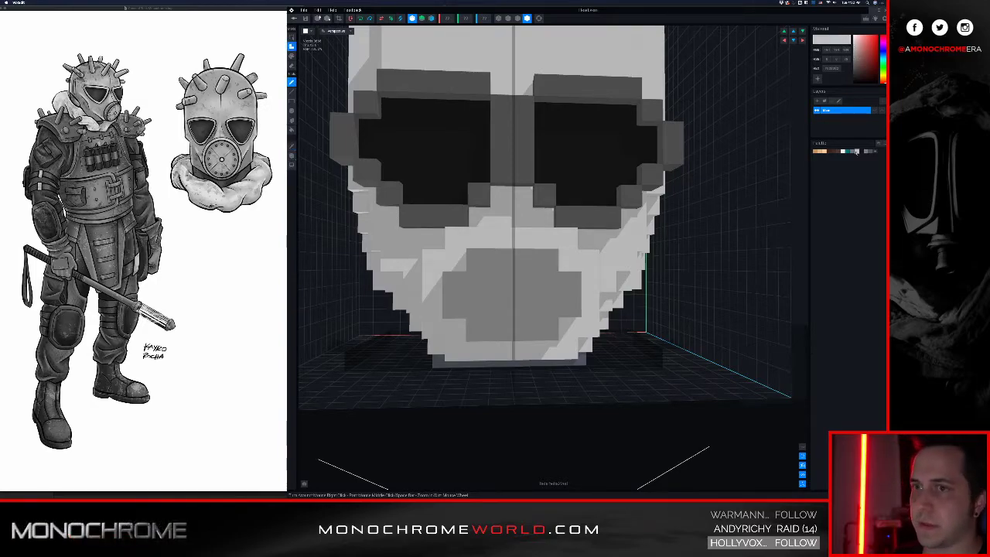
drag(857, 68, 852, 75)
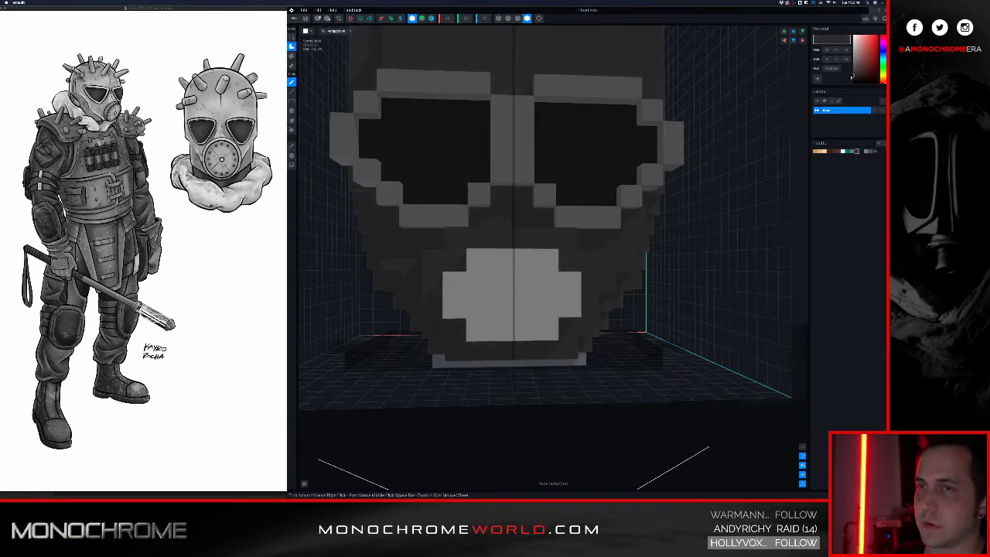
key(super+z)
- Choose a darker grey than the filter's and paint voxels with it at the four corners of the mouth filter
key(i)
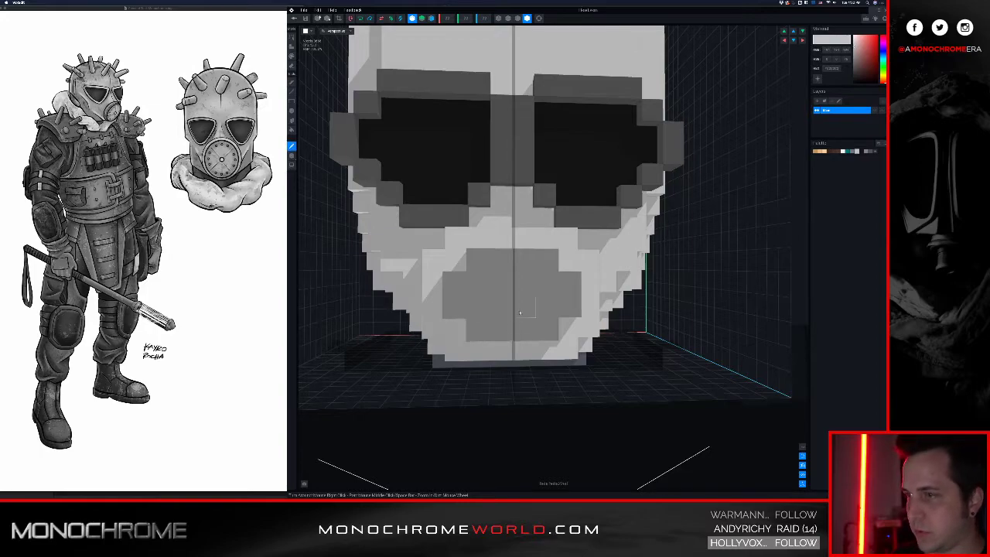
click(520, 312)
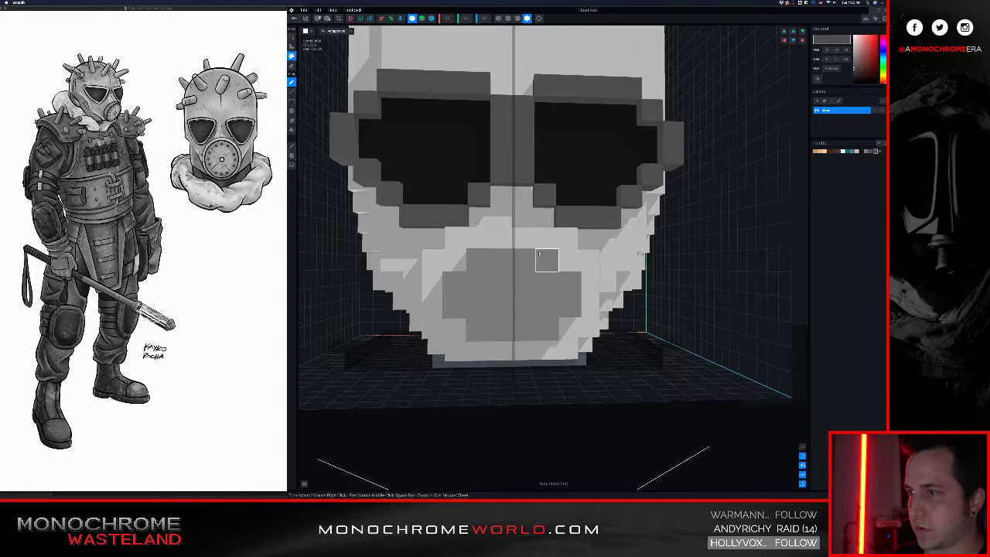
click(567, 260)
click(460, 327)
right_drag(489, 303, 504, 305)
middle_drag(504, 305, 492, 292)
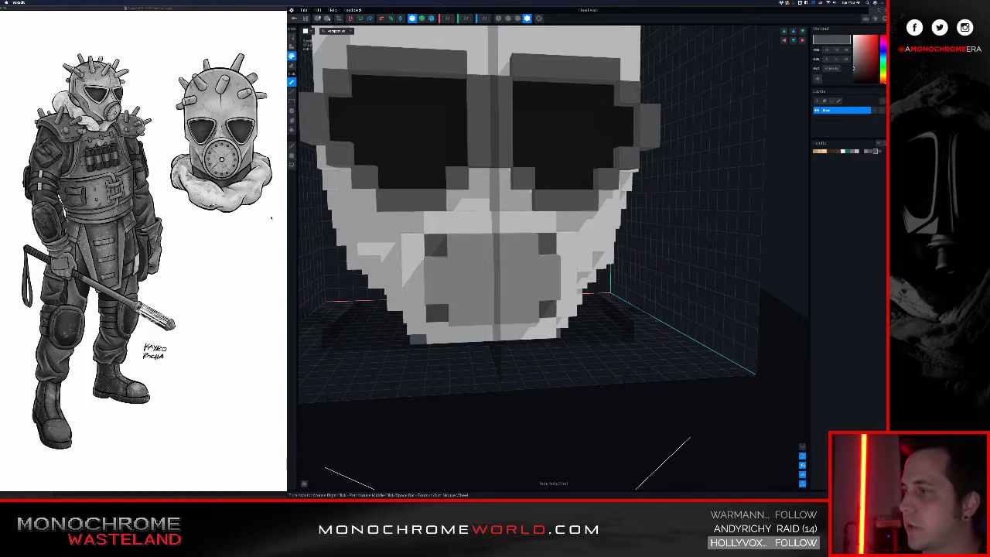
- Extend the mouth filter by colouring the central voxels directly above and below it in its own grey
right_drag(414, 249, 430, 266)
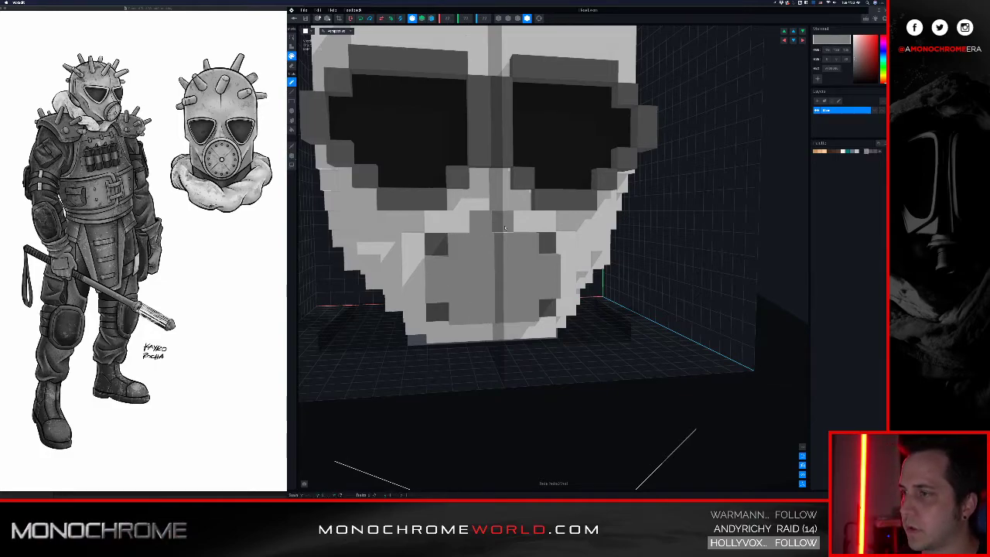
right_drag(507, 269, 514, 290)
click(507, 334)
right_drag(507, 334, 492, 309)
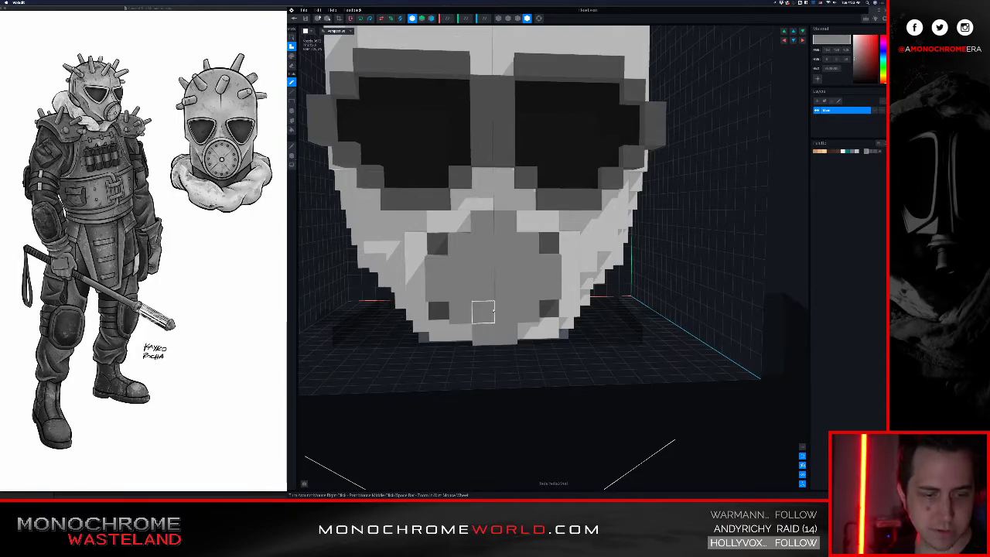
- Paint dark grey voxels on either side of the filter's top and bottom centre extensions
right_drag(462, 290, 480, 282)
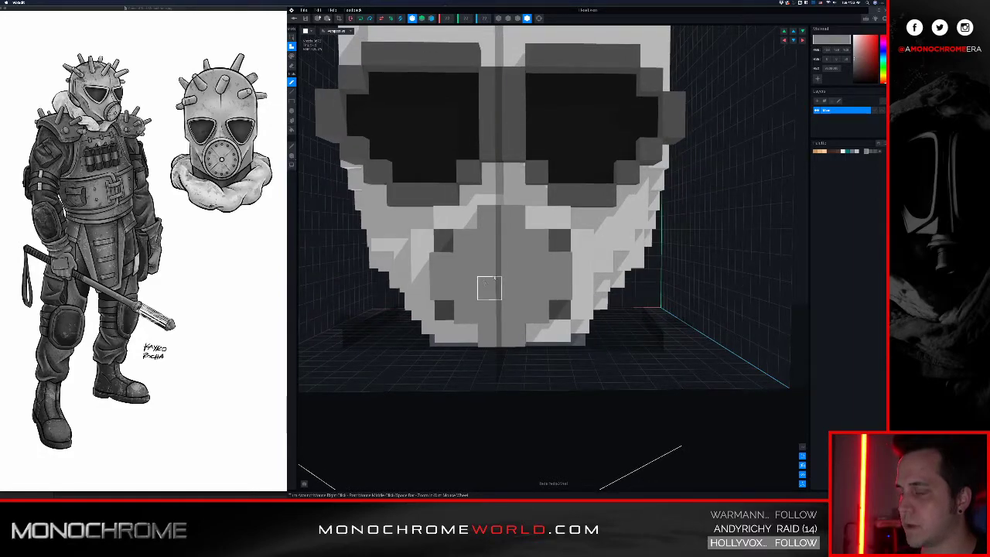
click(537, 217)
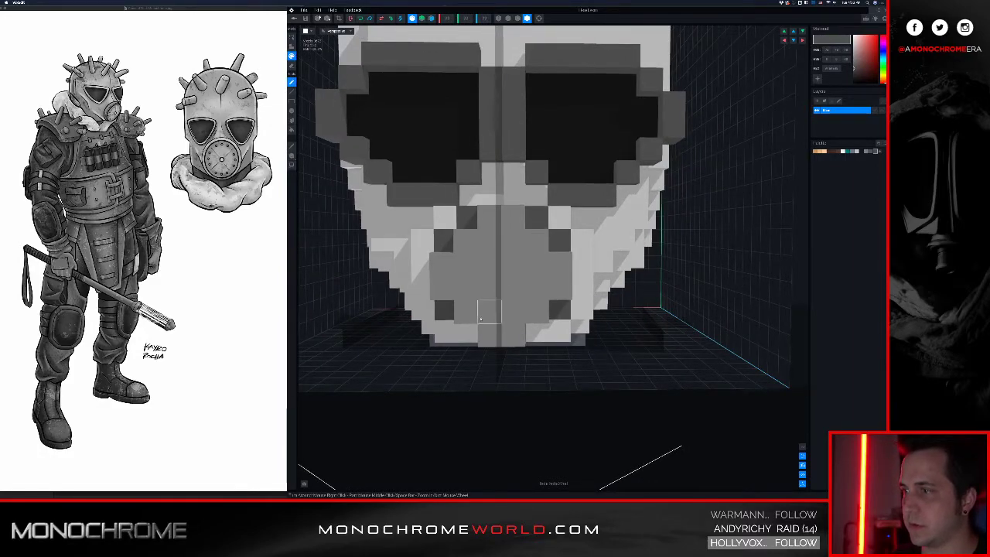
mouse_move(484, 314)
right_down()
mouse_move(429, 293)
mouse_move(467, 289)
right_up()
- Try dark grey voxels on the outer left and right sides of the mouth filter
click(416, 288)
click(416, 267)
scroll(467, 289, down, 5)
scroll(467, 289, up, 5)
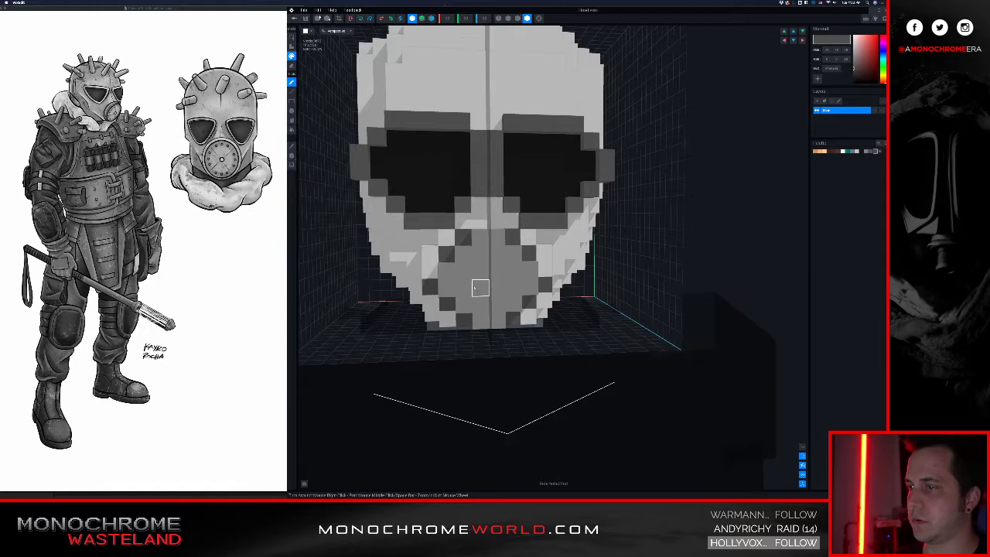
key(ctrl+z)
- Erase voxels along the upper side edges and front corners of the head to round off the skull
scroll(479, 271, up, 3)
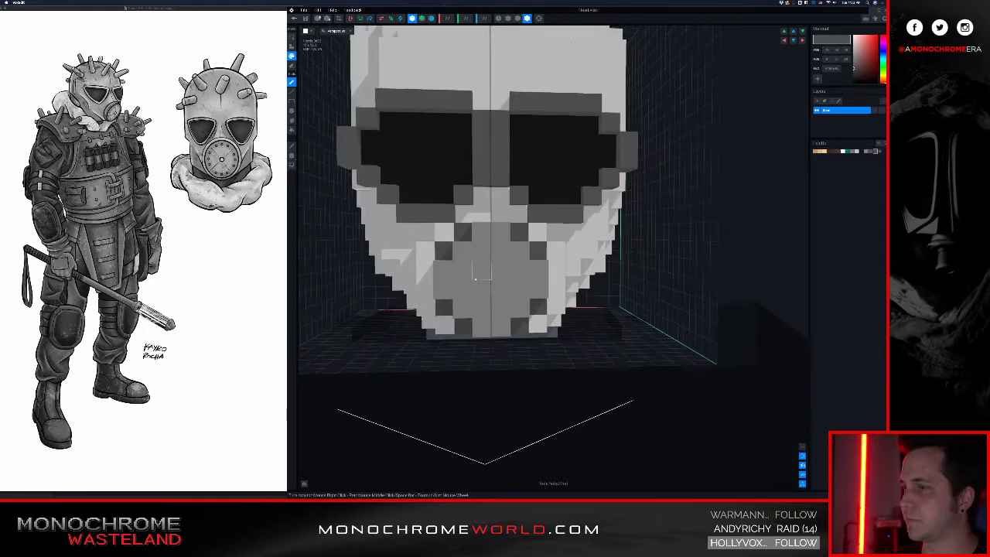
scroll(517, 229, down, 3)
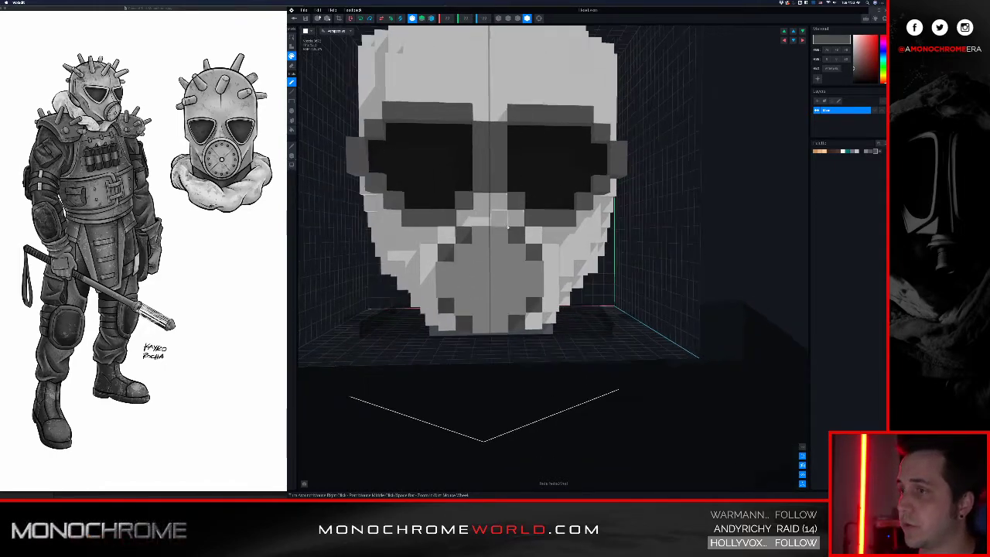
right_drag(512, 241, 516, 243)
scroll(515, 243, down, 3)
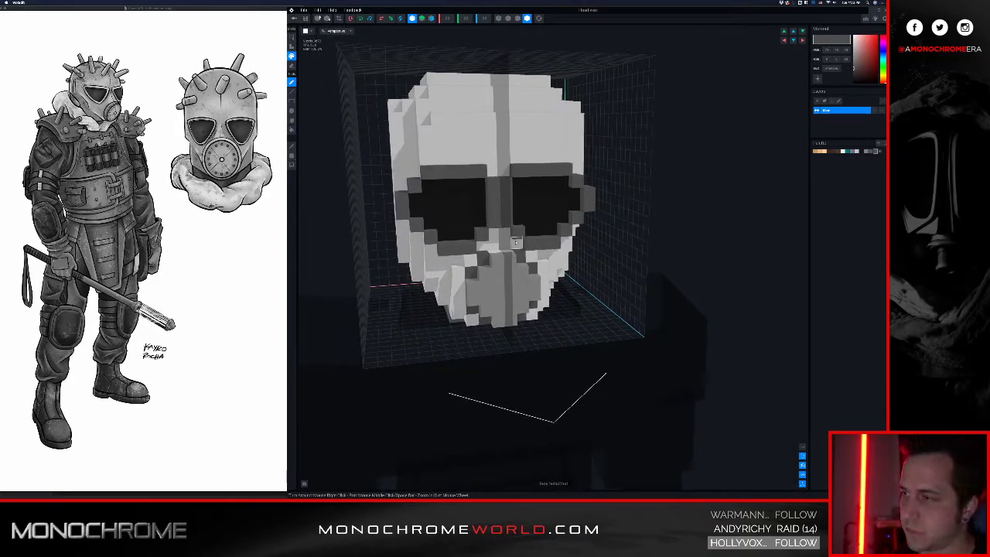
scroll(516, 242, down, 1)
right_drag(517, 240, 411, 125)
drag(393, 121, 358, 97)
mouse_move(367, 96)
right_down()
mouse_move(453, 129)
mouse_move(418, 123)
mouse_move(423, 110)
right_up()
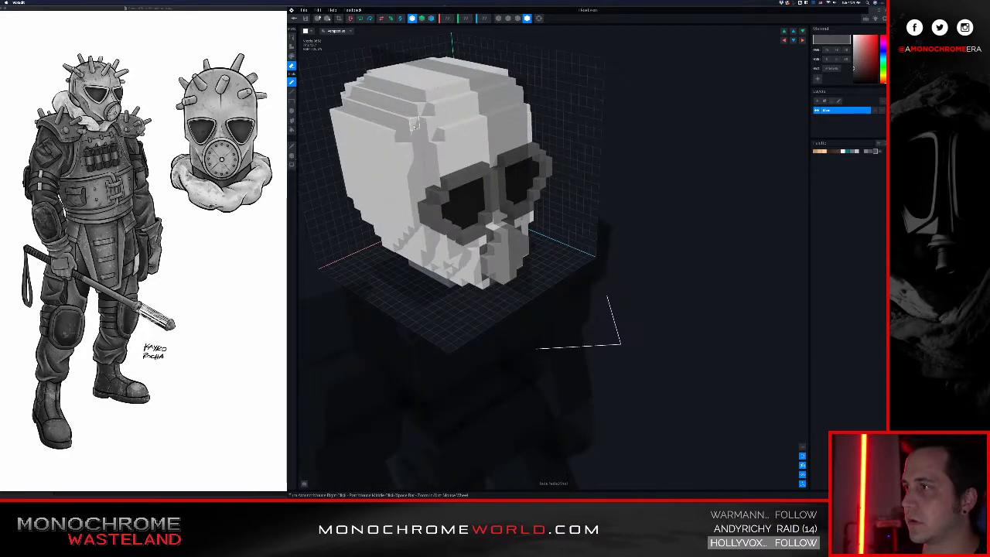
click(423, 109)
click(427, 115)
right_drag(434, 125, 453, 119)
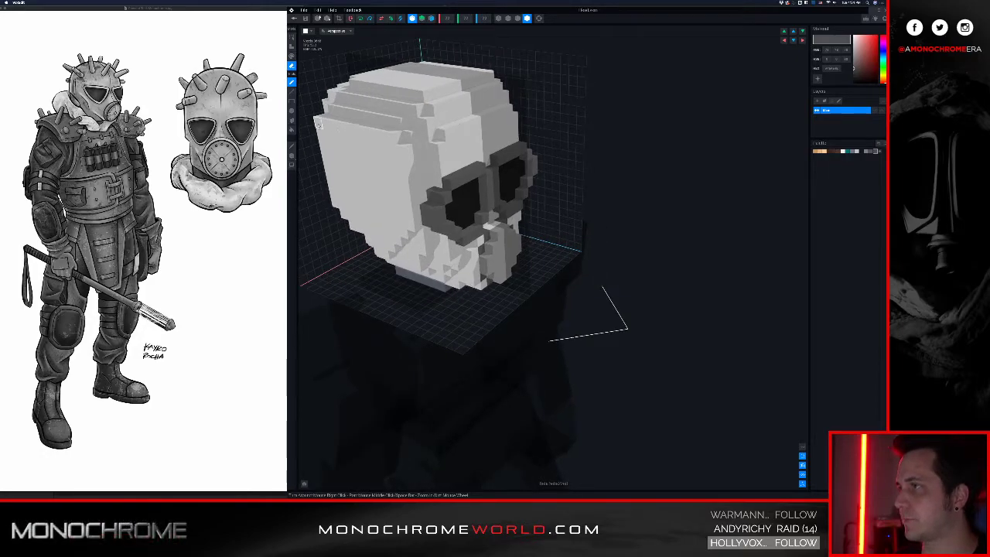
- Try light grey highlight voxels in the lower outer areas of the dark lenses
right_drag(318, 124, 543, 243)
scroll(520, 245, up, 2)
scroll(524, 241, up, 4)
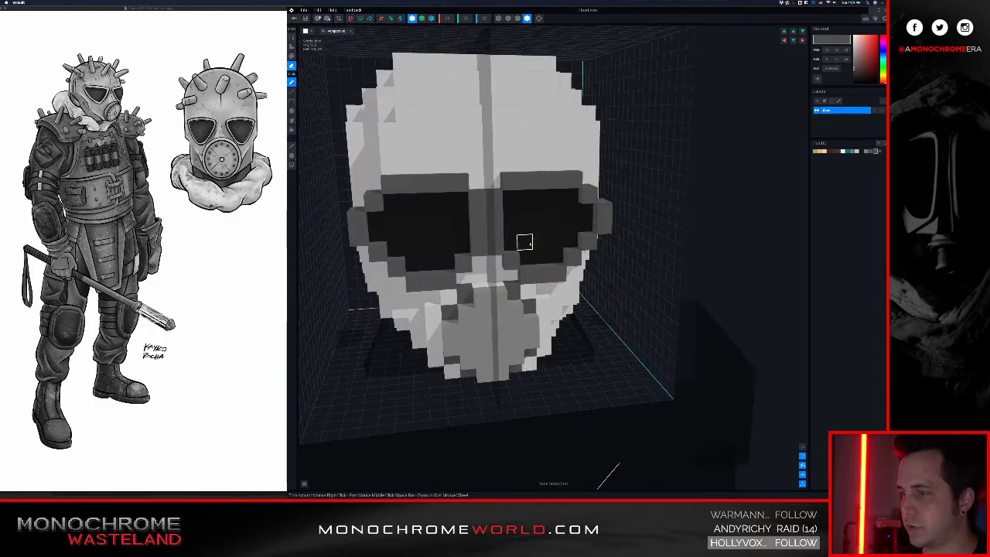
alt+click(541, 227)
right_drag(577, 260, 558, 246)
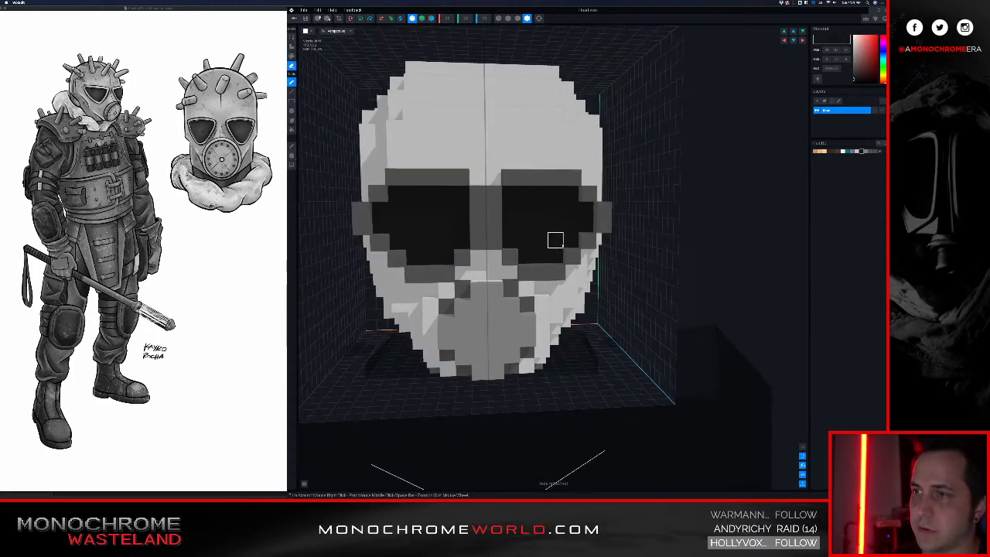
drag(856, 80, 853, 45)
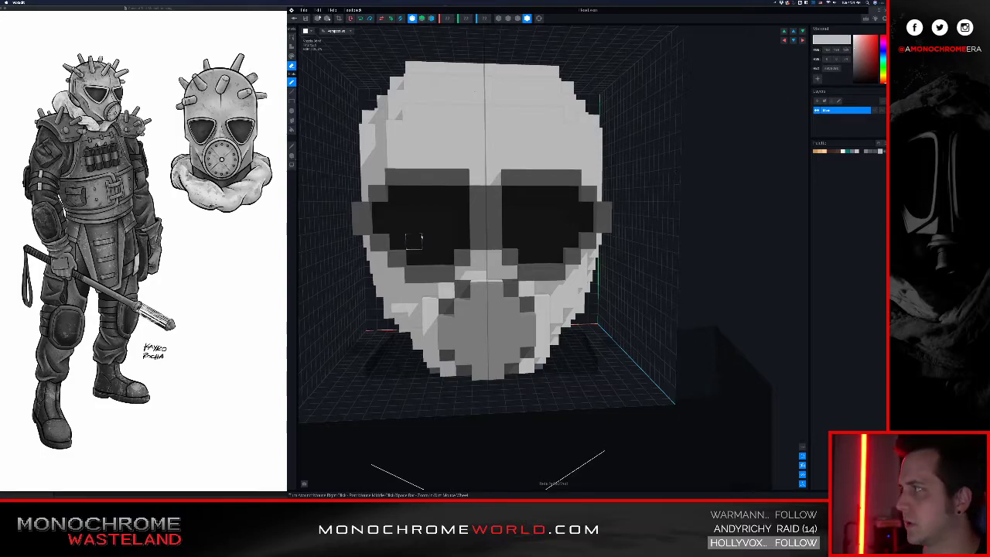
right_drag(421, 237, 417, 231)
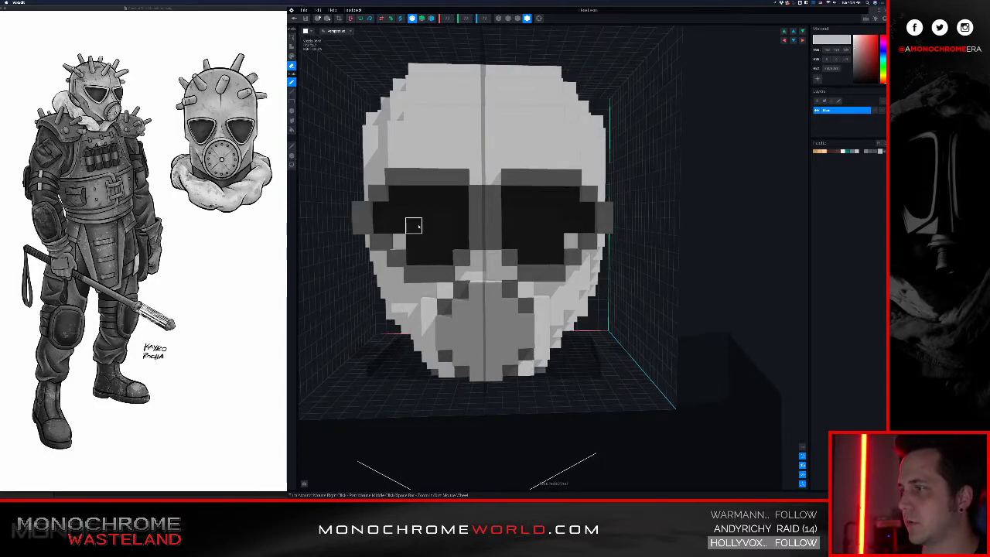
click(414, 225)
key(super+z)
right_drag(400, 241, 397, 244)
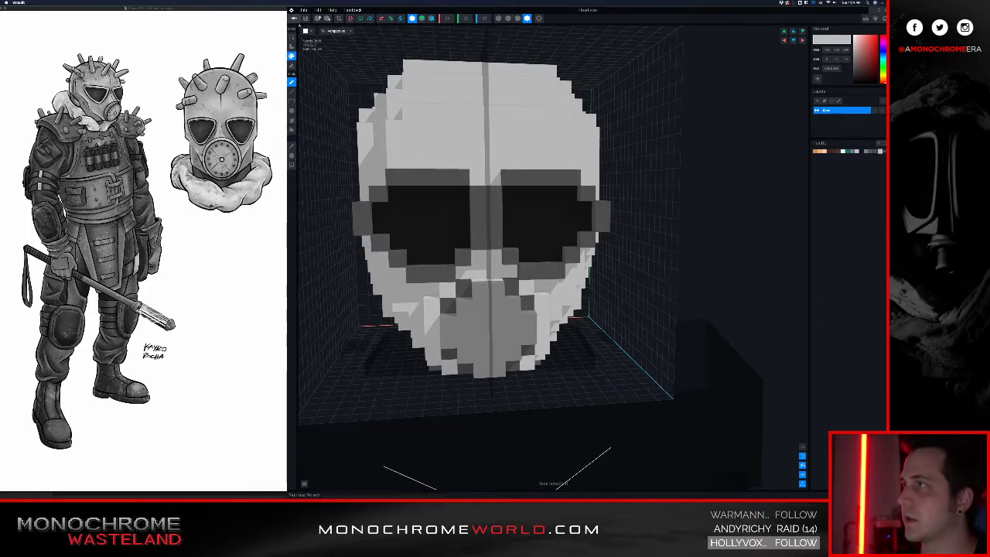
- Save the head's changes and return to the full character model to check the head on the body
click(293, 18)
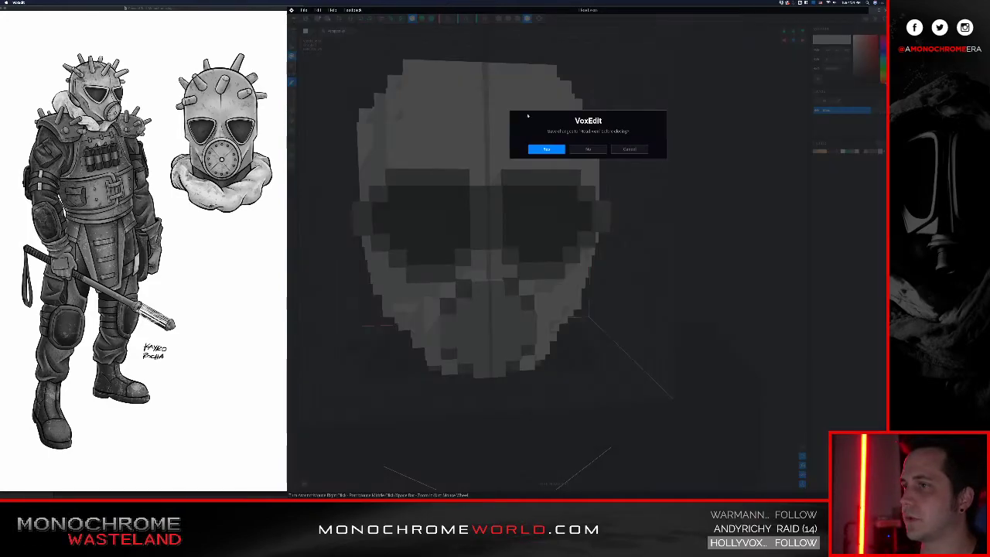
click(550, 150)
middle_drag(554, 142, 543, 229)
scroll(543, 229, up, 5)
right_drag(543, 229, 541, 192)
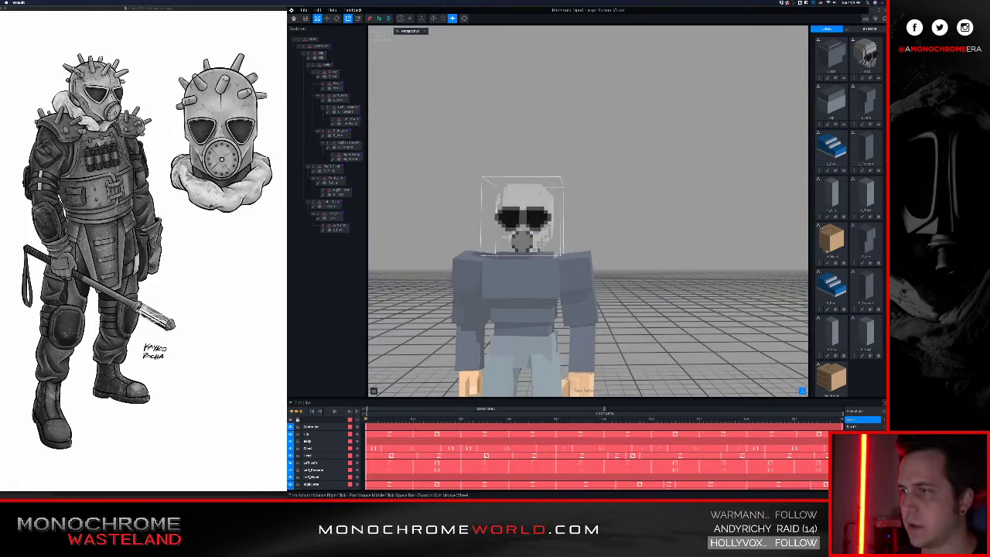
scroll(554, 239, up, 5)
right_drag(554, 238, 520, 219)
right_drag(540, 186, 604, 210)
scroll(588, 217, down, 4)
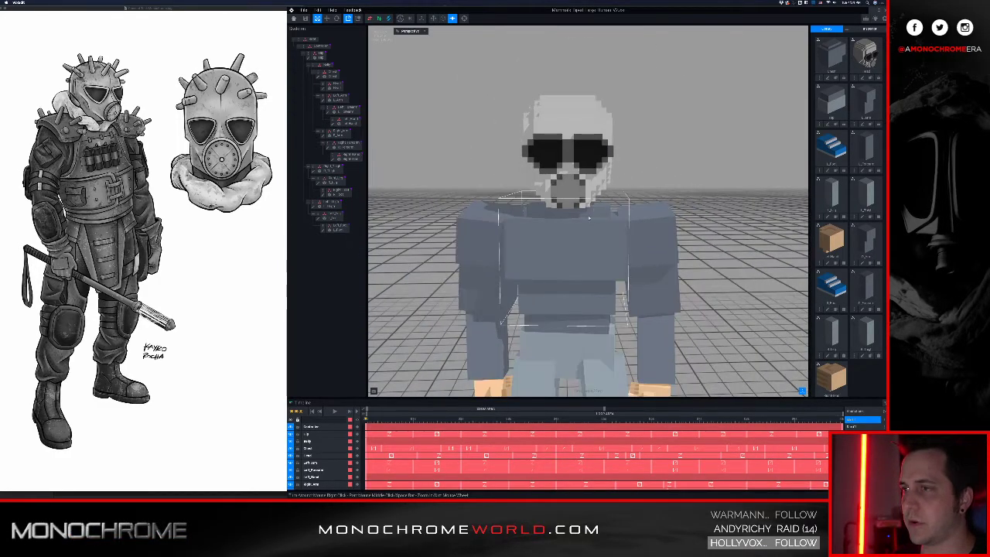
scroll(590, 216, down, 3)
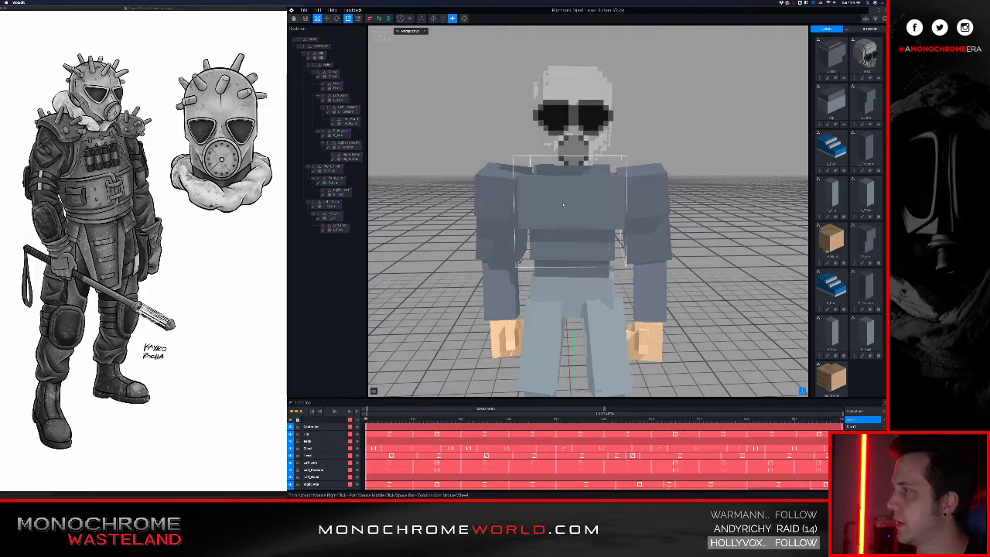
- Open the chest part for editing, reduce its palette to a single colour and set it to near-black
click(326, 75)
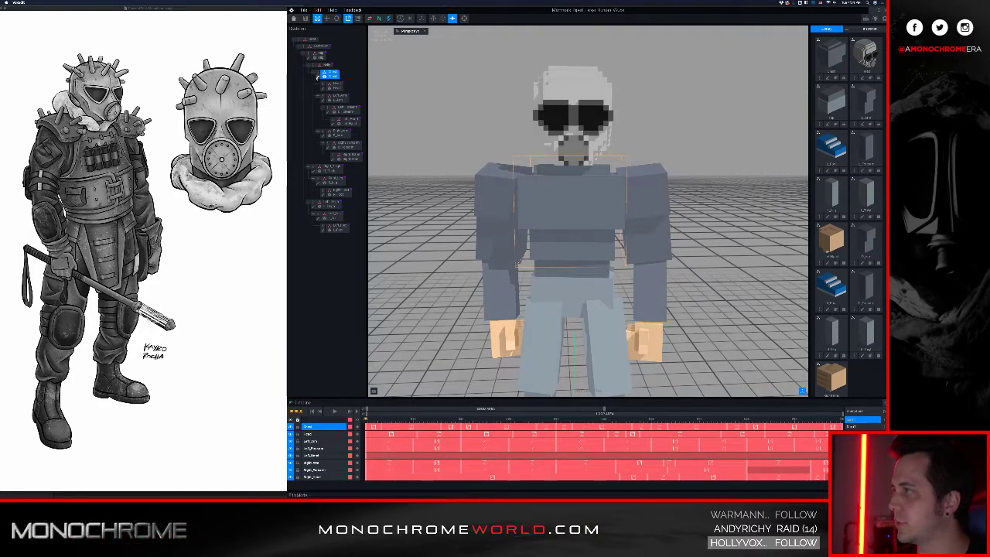
double_click(327, 75)
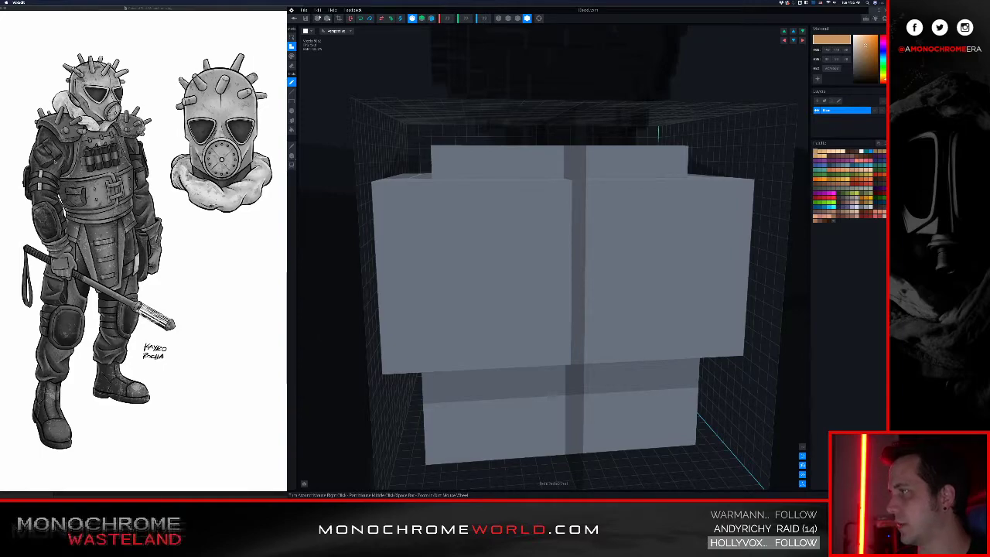
right_drag(571, 218, 562, 203)
click(885, 144)
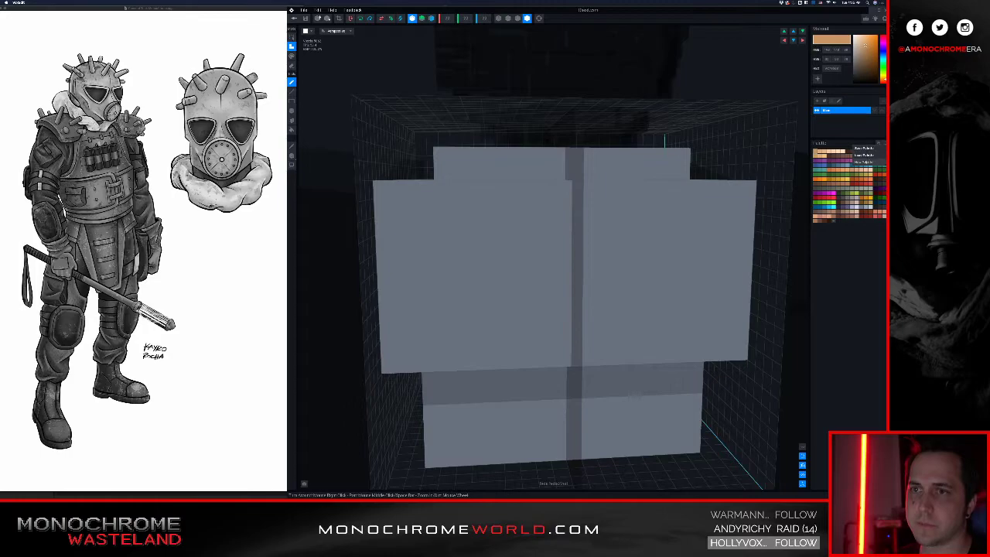
click(869, 149)
drag(860, 69, 852, 73)
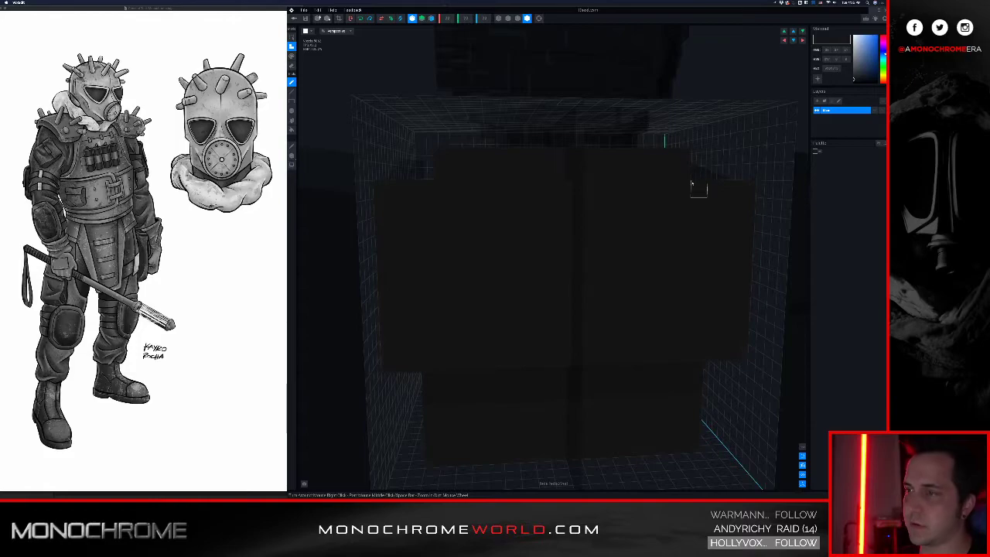
- Draw a mirrored patch of raised mid-grey voxels on the centre of the chest's front
scroll(658, 205, down, 2)
right_drag(641, 218, 640, 218)
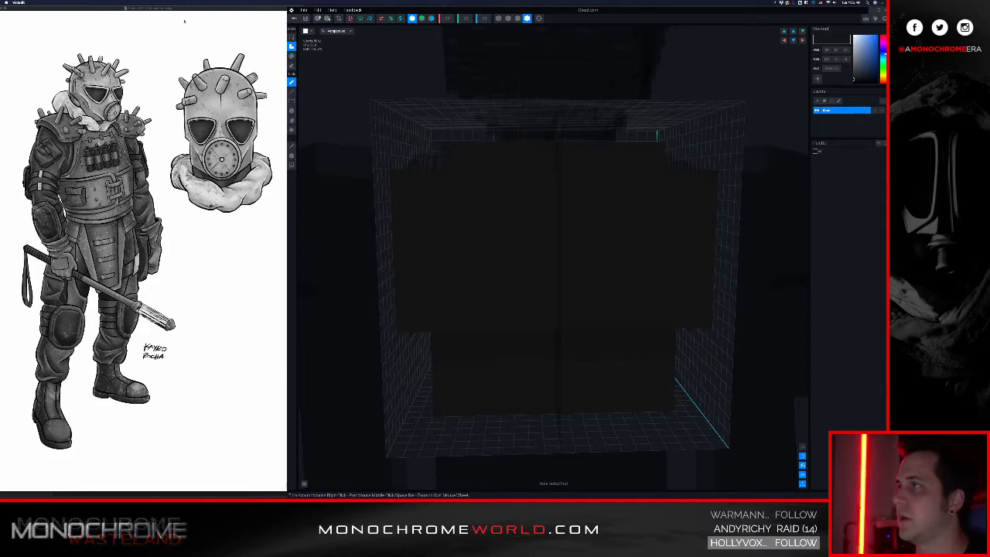
right_drag(432, 159, 478, 178)
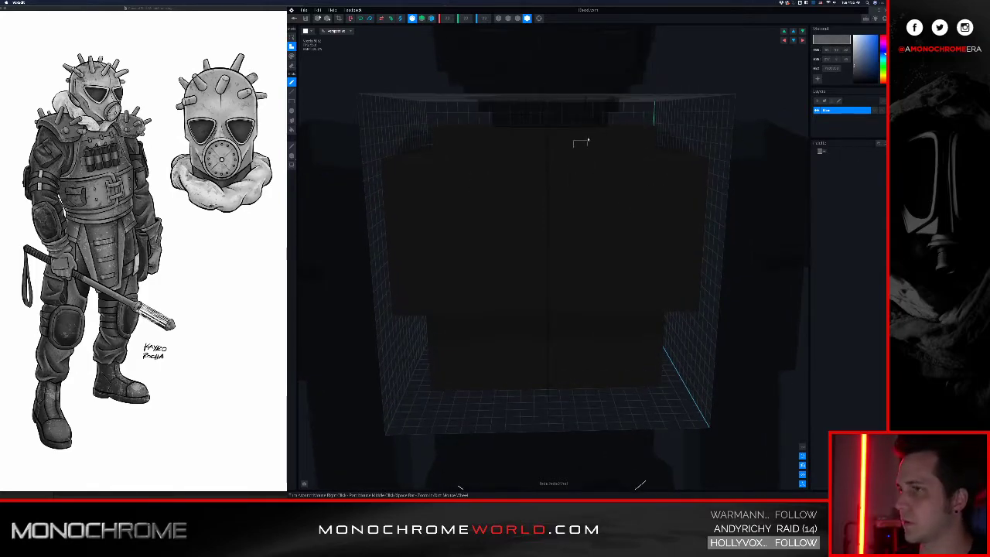
mouse_move(536, 192)
mouse_down()
mouse_move(536, 221)
mouse_move(524, 203)
mouse_move(552, 237)
mouse_move(494, 230)
mouse_up()
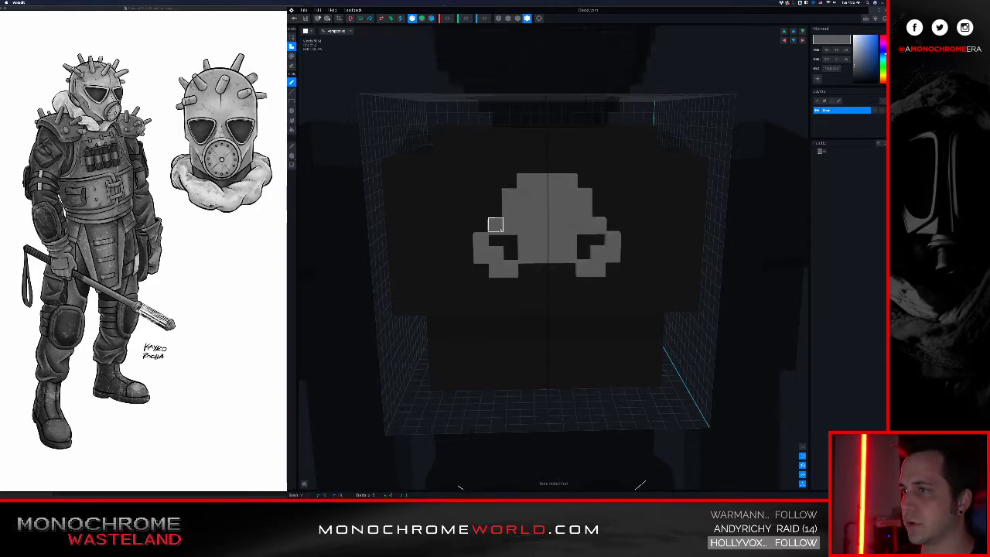
click(495, 239)
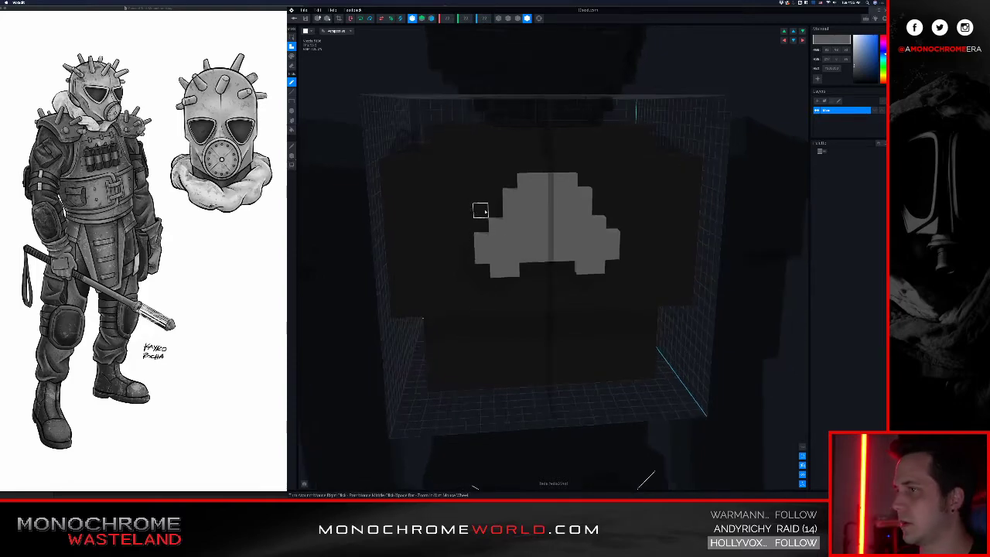
- Enlarge the grey chest patch upward, downward and outward into a rounded shape
click(525, 166)
mouse_move(525, 166)
mouse_down()
mouse_move(480, 239)
mouse_move(526, 284)
mouse_up()
right_drag(527, 284, 527, 309)
mouse_move(526, 297)
mouse_down()
mouse_move(514, 298)
mouse_move(526, 322)
mouse_move(532, 312)
mouse_move(495, 313)
mouse_move(515, 286)
mouse_up()
right_drag(549, 268, 587, 200)
mouse_move(568, 206)
mouse_down()
mouse_move(567, 145)
mouse_move(550, 144)
mouse_up()
click(569, 107)
drag(589, 87, 619, 89)
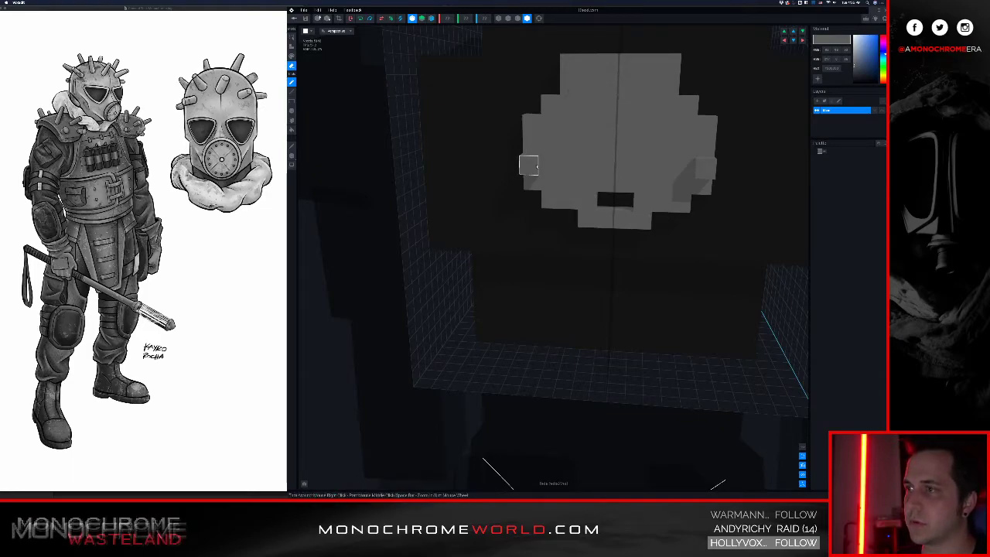
- Fill in the patch's corners and edges to square it into a broad grey chest plate
right_drag(570, 146, 575, 180)
drag(561, 218, 548, 219)
click(530, 203)
click(530, 224)
right_drag(548, 257, 552, 244)
scroll(554, 242, up, 3)
drag(602, 220, 530, 217)
right_drag(530, 217, 531, 219)
middle_drag(550, 96, 526, 239)
scroll(524, 232, down, 1)
drag(507, 157, 484, 195)
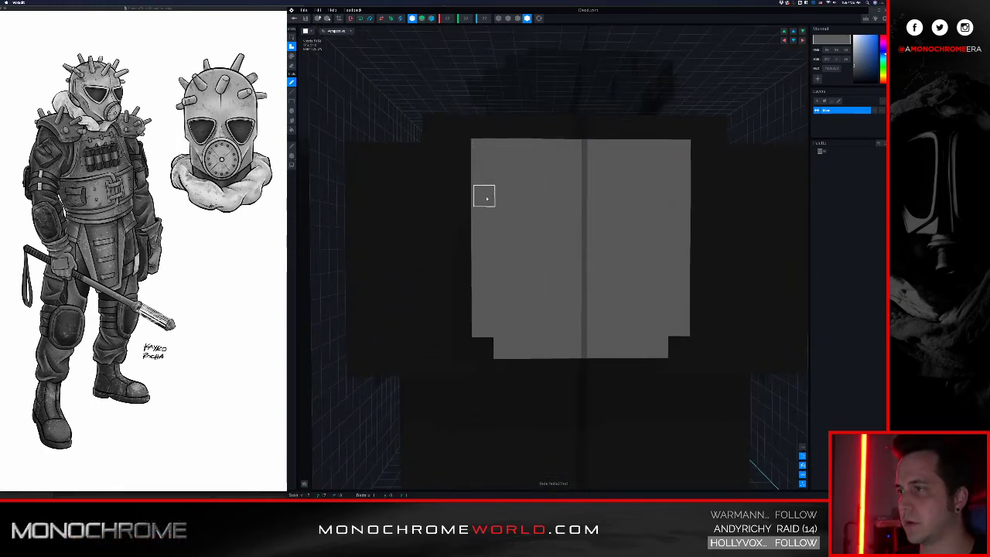
- Widen the chest plate on both sides and add a grey strip across the recessed tier above it
right_drag(484, 194, 481, 193)
mouse_move(452, 150)
mouse_down()
mouse_move(466, 236)
mouse_move(482, 258)
mouse_up()
mouse_move(482, 259)
right_down()
mouse_move(503, 227)
mouse_move(534, 229)
right_up()
mouse_move(509, 157)
mouse_down()
mouse_move(481, 152)
mouse_move(587, 152)
mouse_up()
drag(481, 136, 580, 136)
right_drag(454, 149, 519, 164)
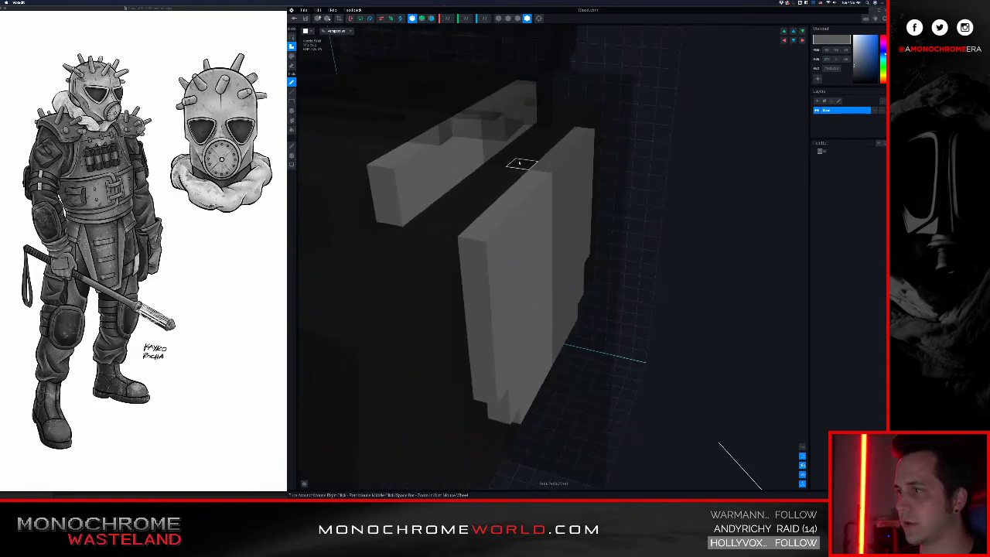
- Fill the chest's upper ledge with grey voxels to join the top strip to the front plate
drag(539, 128, 502, 182)
right_drag(482, 171, 492, 175)
drag(474, 102, 469, 162)
click(473, 214)
click(470, 239)
- Extend the plate's stepped upper tiers outward by two columns of grey voxels on each side
mouse_move(474, 226)
right_down()
mouse_move(481, 213)
mouse_move(472, 213)
right_up()
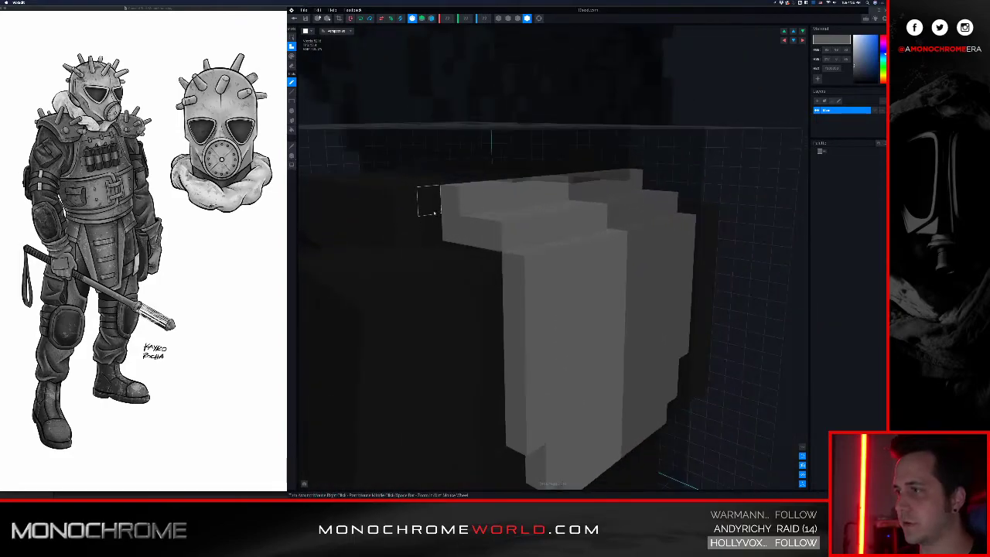
click(434, 213)
click(435, 233)
click(452, 238)
click(472, 242)
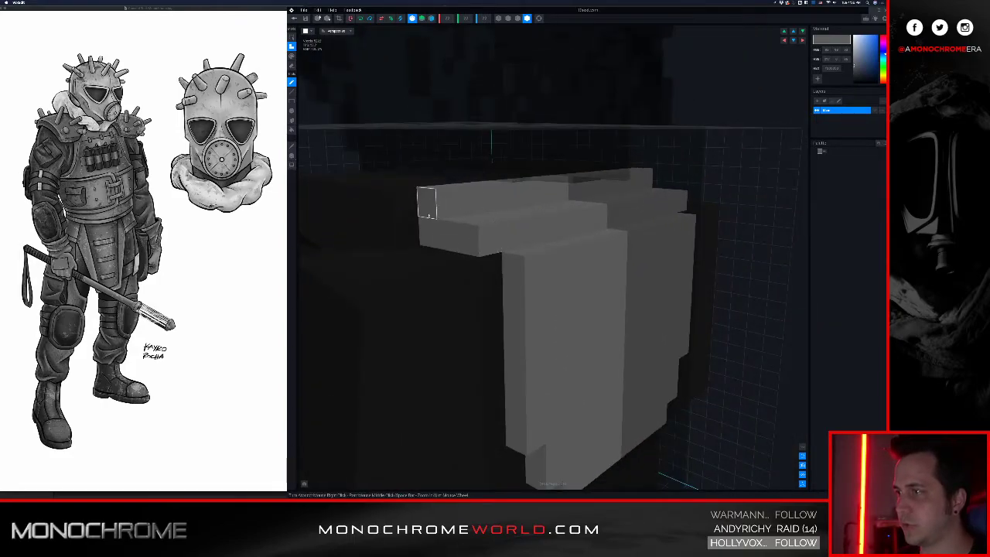
click(427, 215)
click(429, 233)
click(444, 236)
click(463, 242)
- Fill grey voxels down the plate's outer sides beneath the widened upper tiers
mouse_move(462, 244)
right_down()
mouse_move(460, 257)
mouse_move(493, 268)
right_up()
mouse_move(464, 266)
mouse_down()
mouse_move(443, 301)
mouse_move(447, 402)
mouse_move(468, 290)
mouse_up()
click(465, 383)
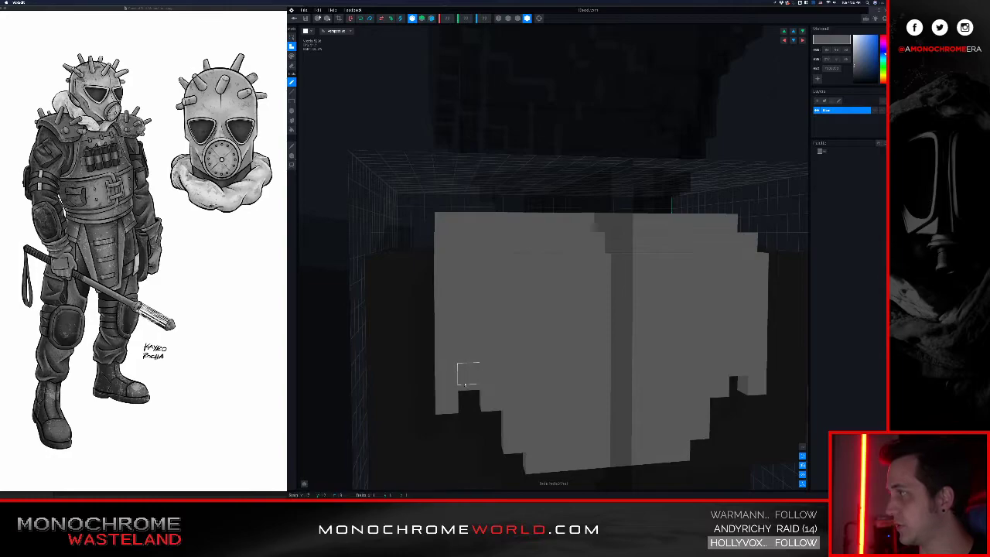
- Recolour the chest's near-black base voxels light grey
right_drag(491, 356, 461, 308)
alt+click(421, 302)
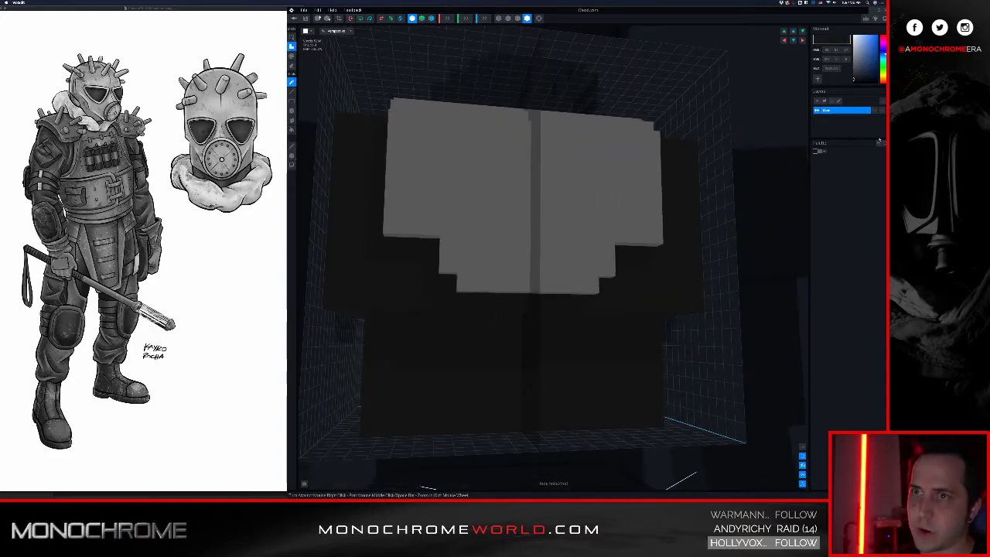
drag(860, 79, 838, 47)
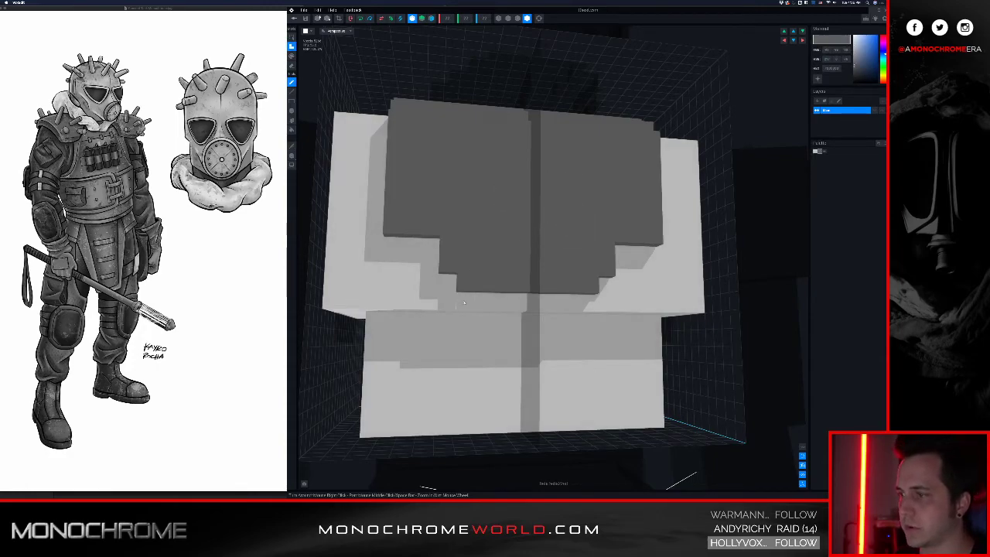
- Extend the dark grey plate down to the chest block's lower edge with stepped lower corners
drag(464, 303, 517, 301)
drag(449, 281, 448, 301)
mouse_move(430, 248)
mouse_down()
mouse_move(393, 245)
mouse_move(434, 279)
mouse_up()
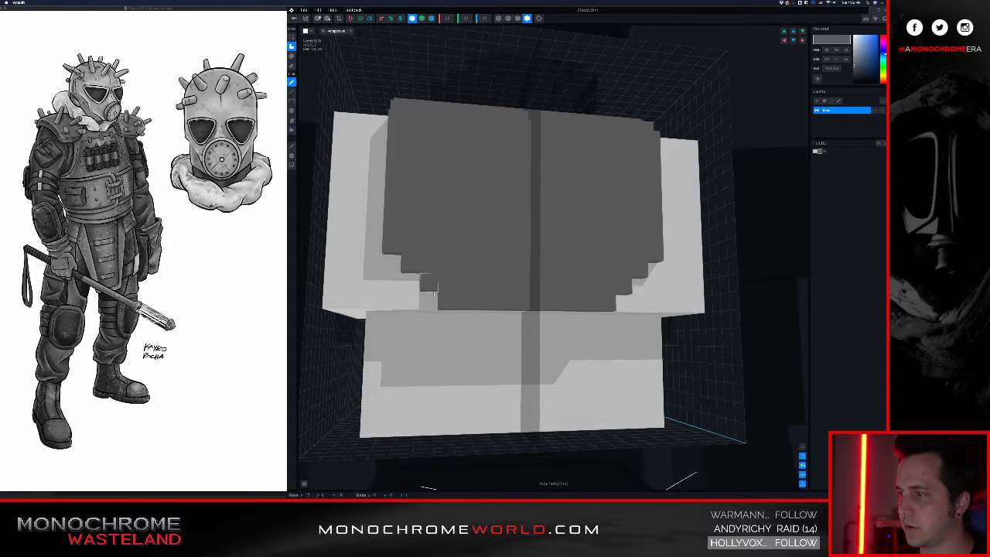
click(434, 292)
- Add rows of grey voxels along the plate's bottom edge so it hangs down over the upper waist
right_drag(464, 281, 467, 283)
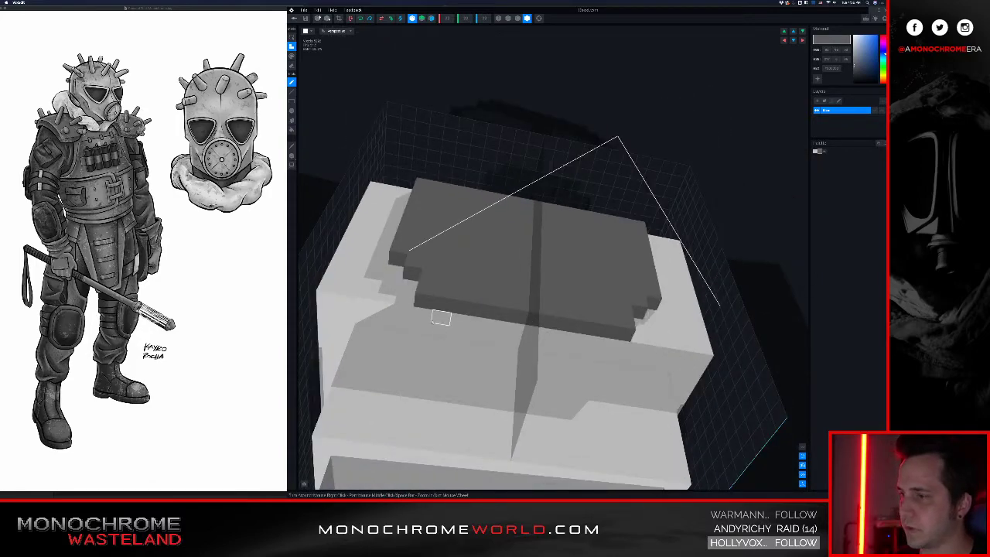
mouse_move(421, 315)
mouse_down()
mouse_move(421, 333)
mouse_move(495, 329)
mouse_move(440, 318)
mouse_up()
right_drag(513, 343, 492, 361)
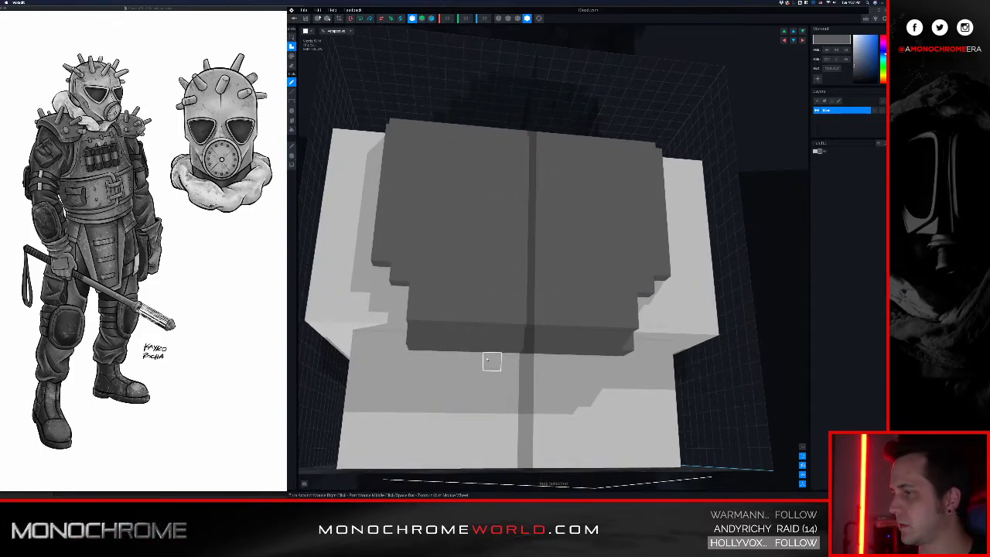
middle_drag(491, 360, 488, 348)
right_drag(488, 348, 393, 206)
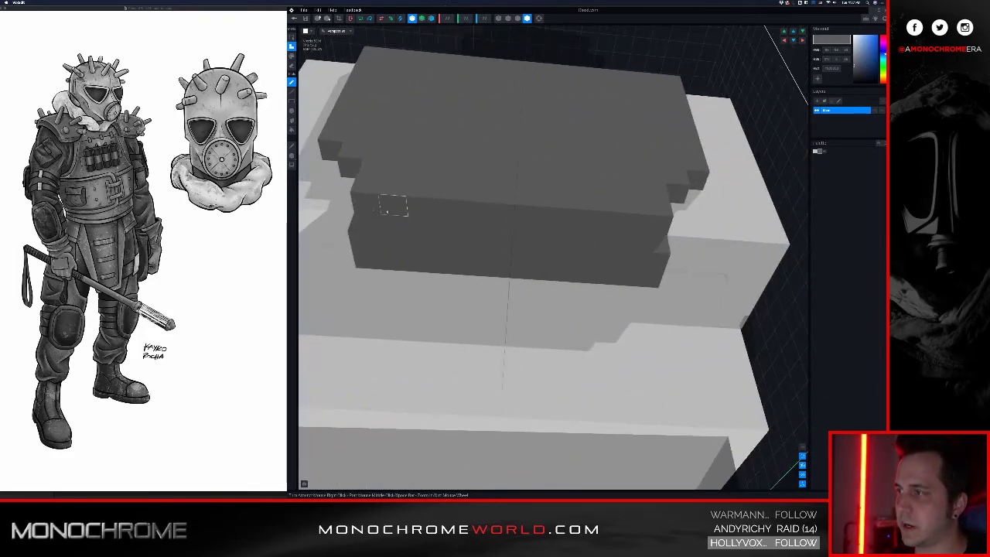
drag(404, 207, 499, 212)
drag(355, 222, 489, 227)
drag(354, 239, 469, 249)
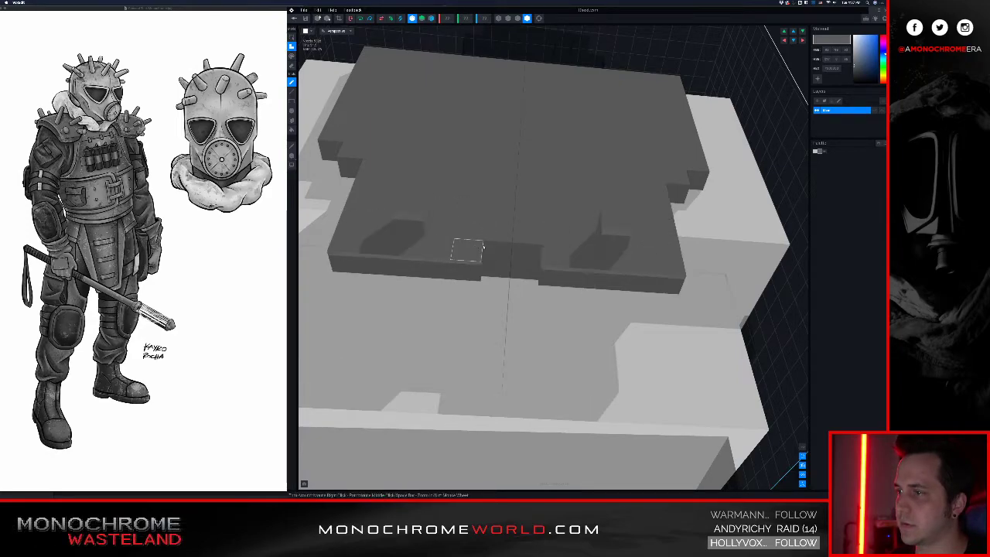
click(486, 248)
key(super+z)
scroll(463, 233, down, 5)
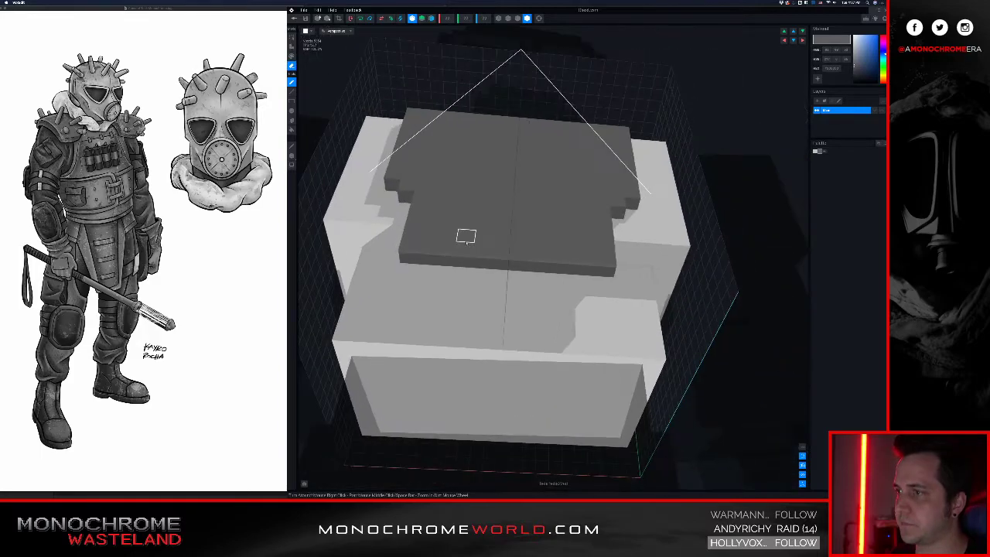
- Extend the front plate's lower section down to the bottom edge of the waist
right_drag(467, 234, 505, 107)
click(518, 17)
scroll(482, 138, up, 3)
right_drag(481, 154, 502, 151)
key(a)
mouse_move(427, 186)
mouse_down()
mouse_move(544, 203)
mouse_move(501, 206)
mouse_move(540, 221)
mouse_up()
drag(418, 207, 535, 229)
mouse_move(505, 207)
right_down()
mouse_move(515, 221)
mouse_move(505, 205)
right_up()
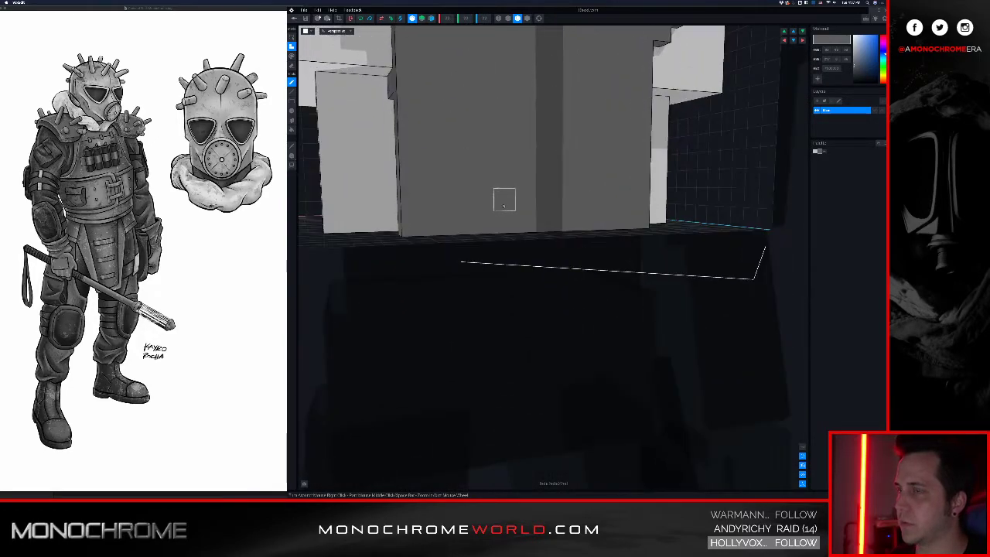
- Erase the extra columns of grey voxels along the side edges of the front plate's lower section
scroll(456, 169, down, 3)
mouse_move(455, 165)
right_down()
mouse_move(473, 172)
mouse_move(463, 150)
right_up()
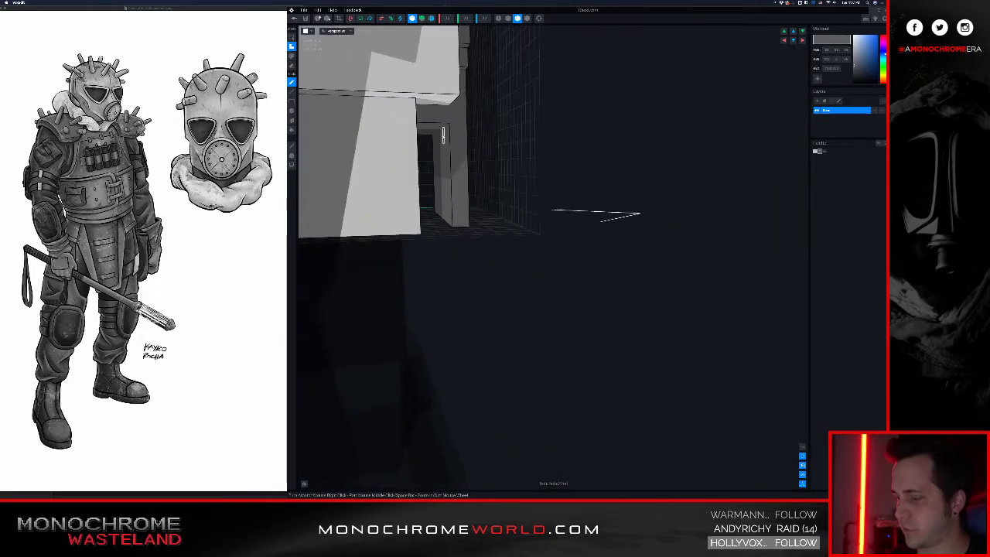
drag(439, 114, 424, 130)
right_drag(427, 132, 405, 124)
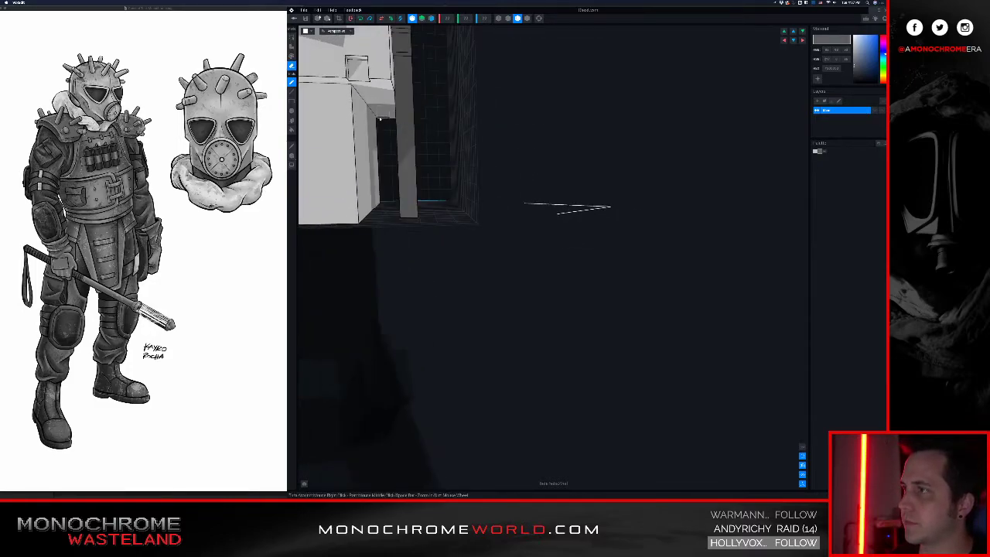
right_drag(393, 82, 413, 202)
drag(426, 185, 419, 334)
right_drag(443, 298, 471, 290)
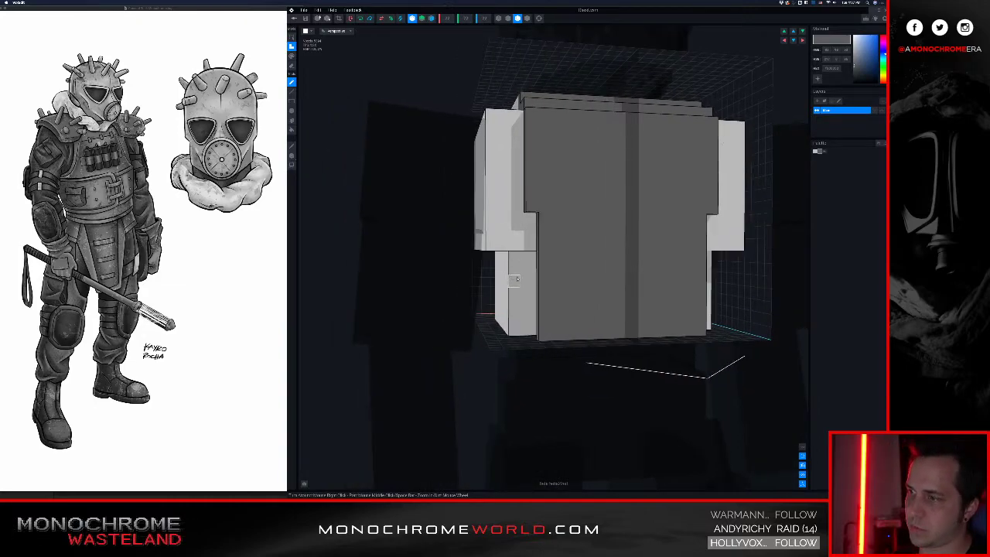
- Extend the outer sides of the front plate's upper section further down and fill in its stepped lower corners
right_drag(489, 256, 499, 246)
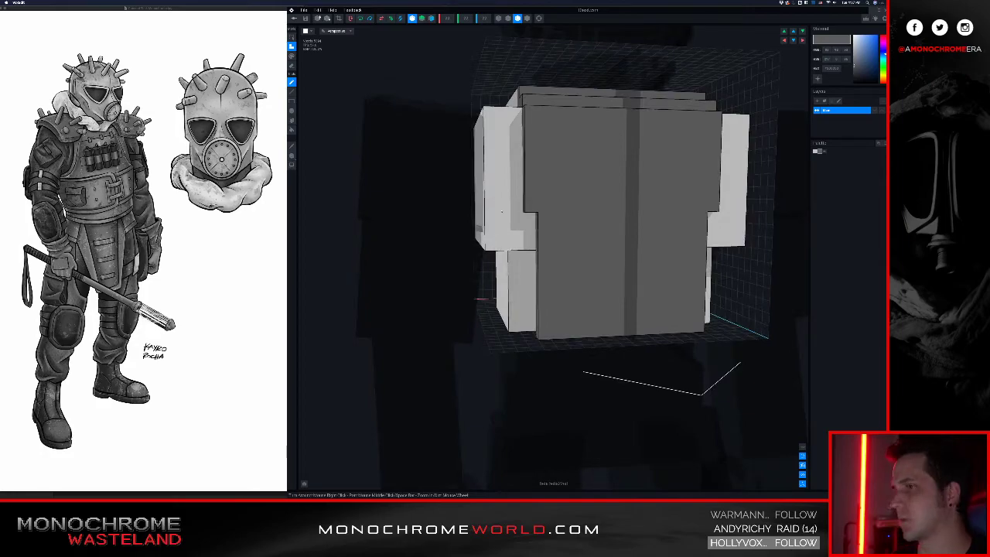
right_drag(487, 129, 521, 116)
scroll(493, 126, up, 3)
drag(524, 112, 521, 219)
mouse_move(519, 209)
right_down()
mouse_move(504, 191)
mouse_move(512, 178)
right_up()
mouse_move(523, 240)
mouse_down()
mouse_move(535, 261)
mouse_move(539, 243)
mouse_move(524, 272)
mouse_up()
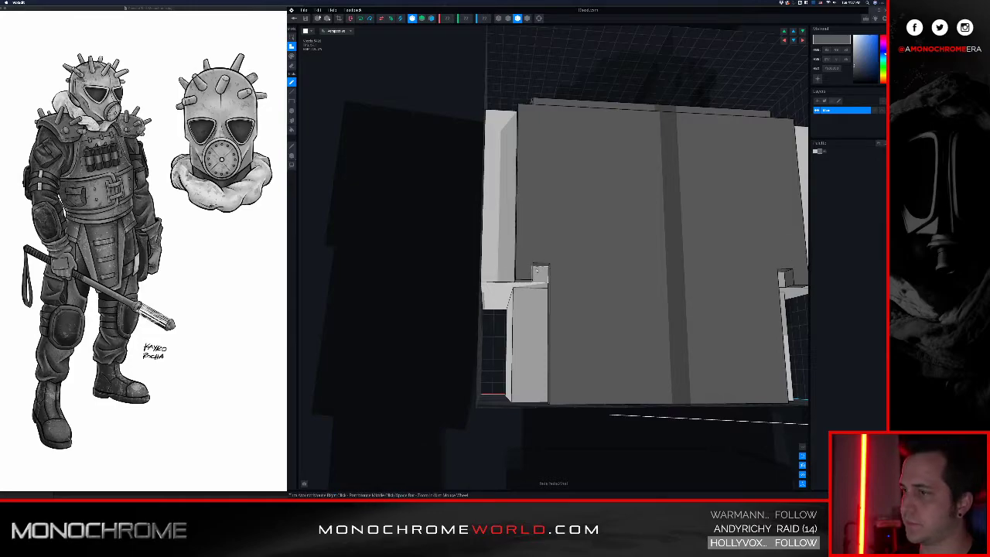
click(539, 270)
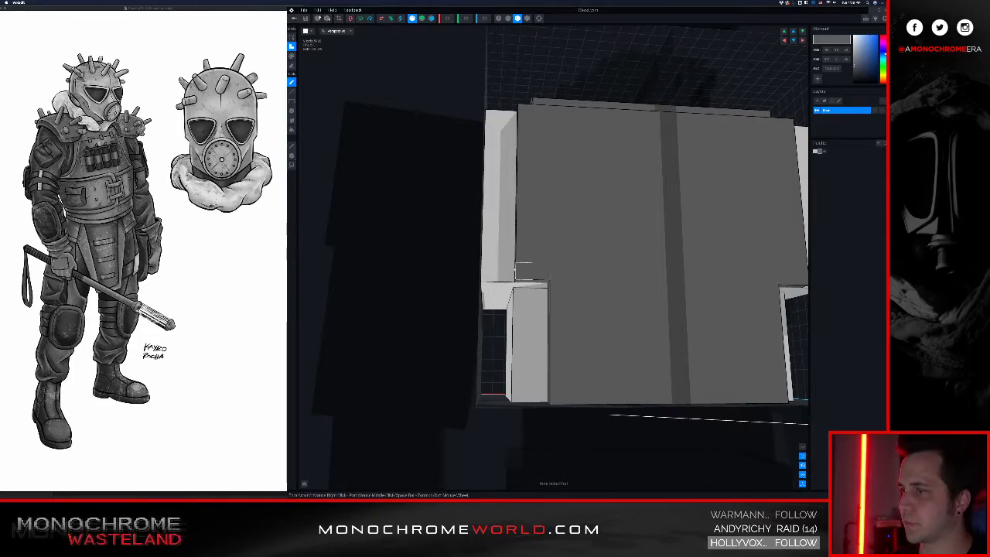
- Add a dark grey column down the waist's front corners beside the plate, from the chest block to the bottom edge
right_drag(511, 270, 539, 299)
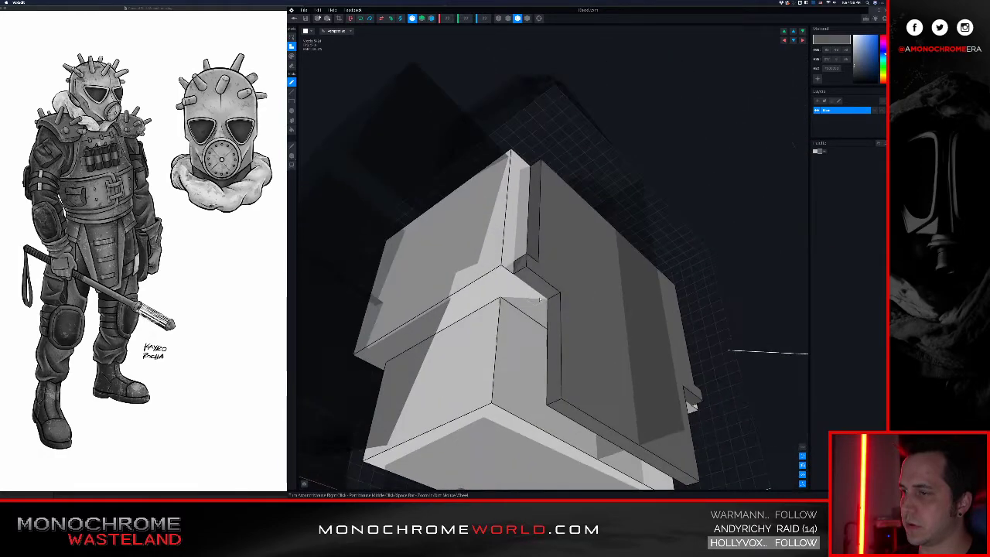
mouse_move(556, 299)
mouse_down()
mouse_move(554, 395)
mouse_move(549, 298)
mouse_move(539, 354)
mouse_up()
key(ctrl+z)
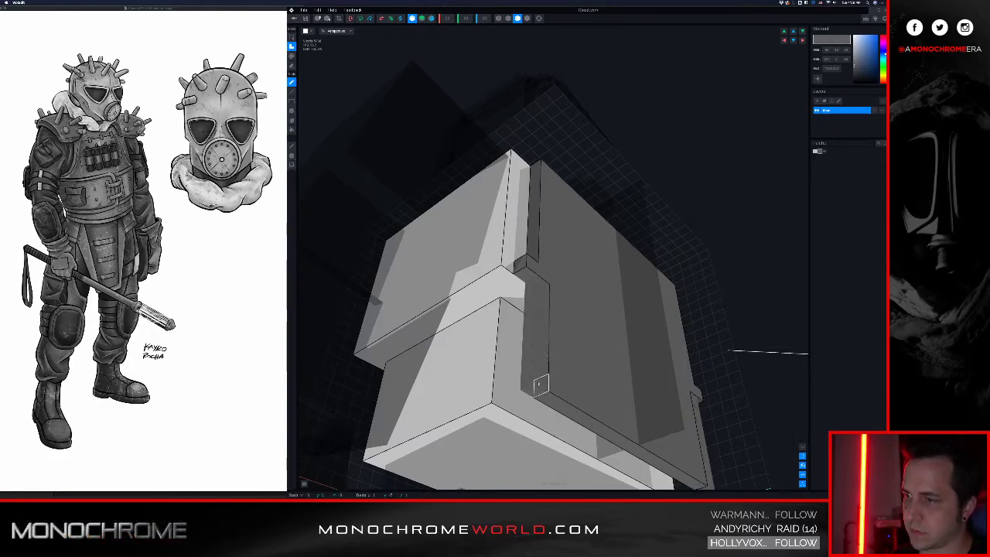
right_drag(540, 384, 527, 307)
click(510, 287)
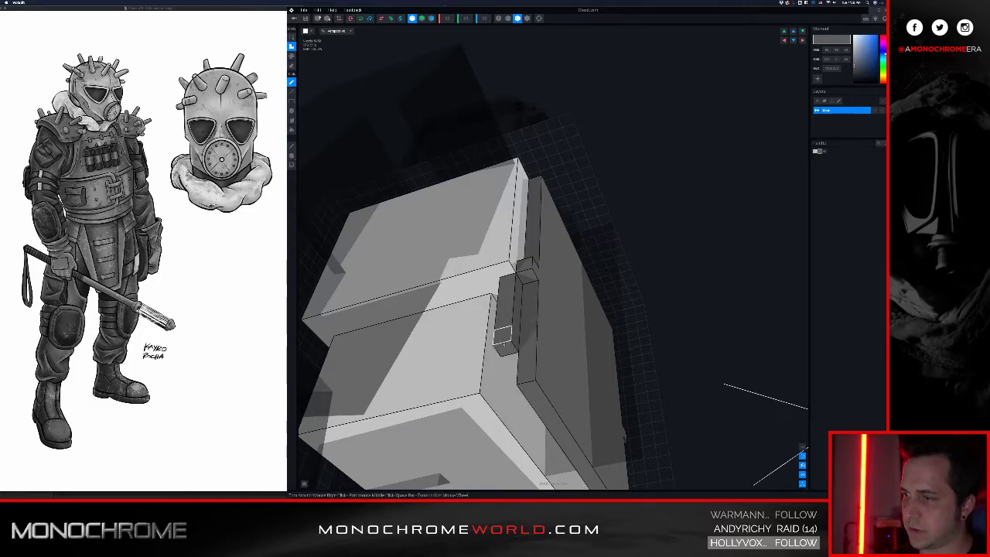
right_drag(503, 350, 516, 343)
scroll(515, 349, up, 5)
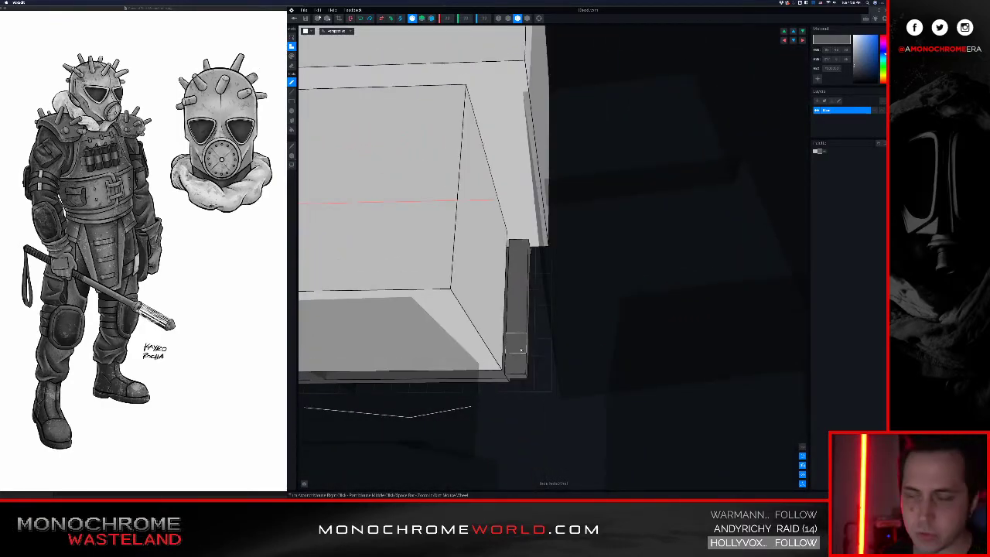
- Add further dark grey columns next to the corner column, carrying the plating back along the waist's sides
right_drag(491, 261, 488, 265)
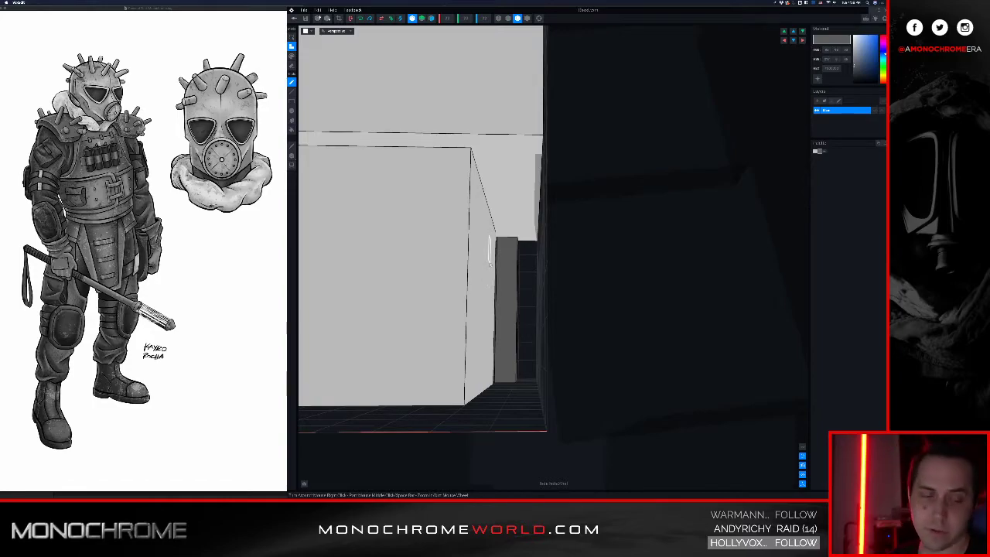
right_drag(489, 265, 500, 249)
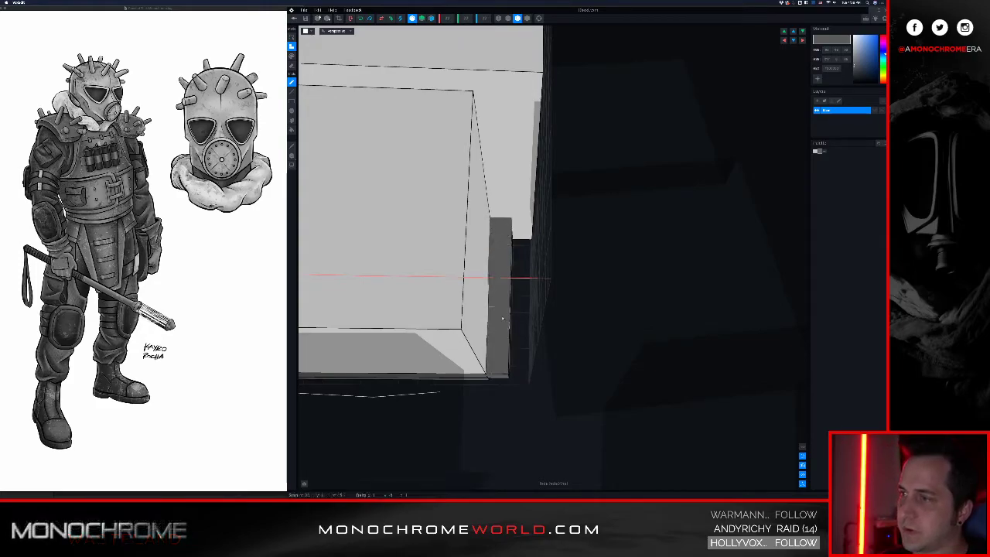
right_drag(496, 368, 493, 354)
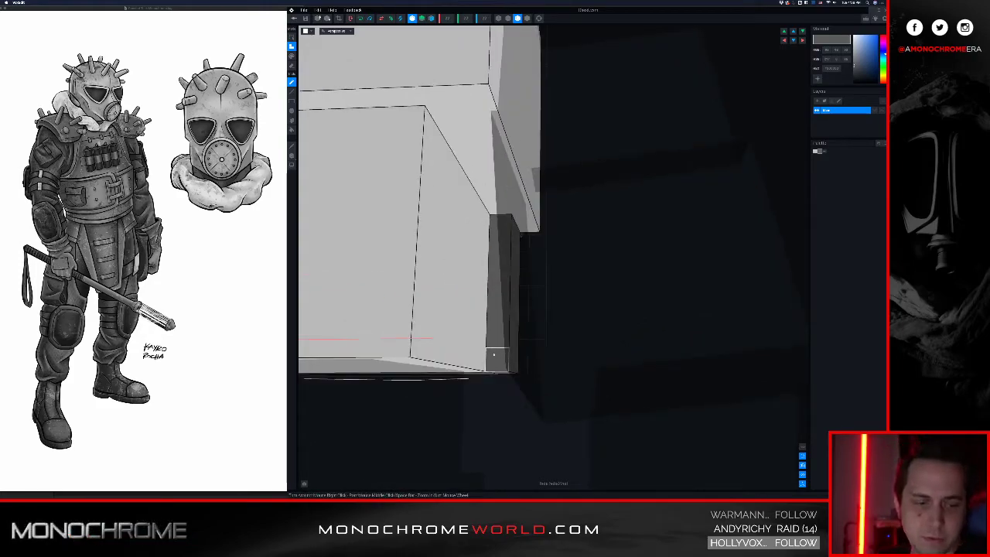
right_drag(488, 311, 499, 249)
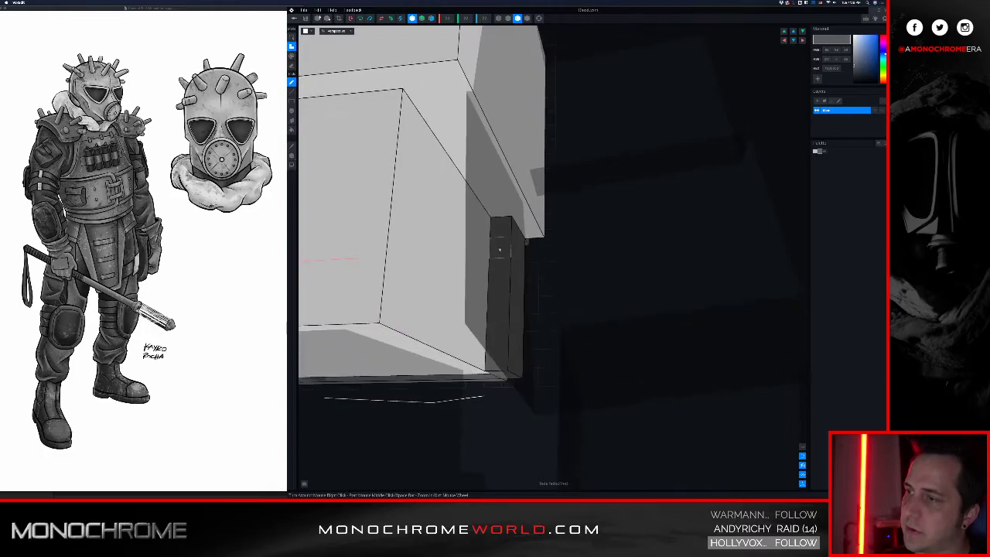
mouse_move(500, 232)
mouse_down()
mouse_move(500, 362)
mouse_move(489, 306)
mouse_up()
drag(484, 211, 480, 360)
drag(472, 205, 474, 307)
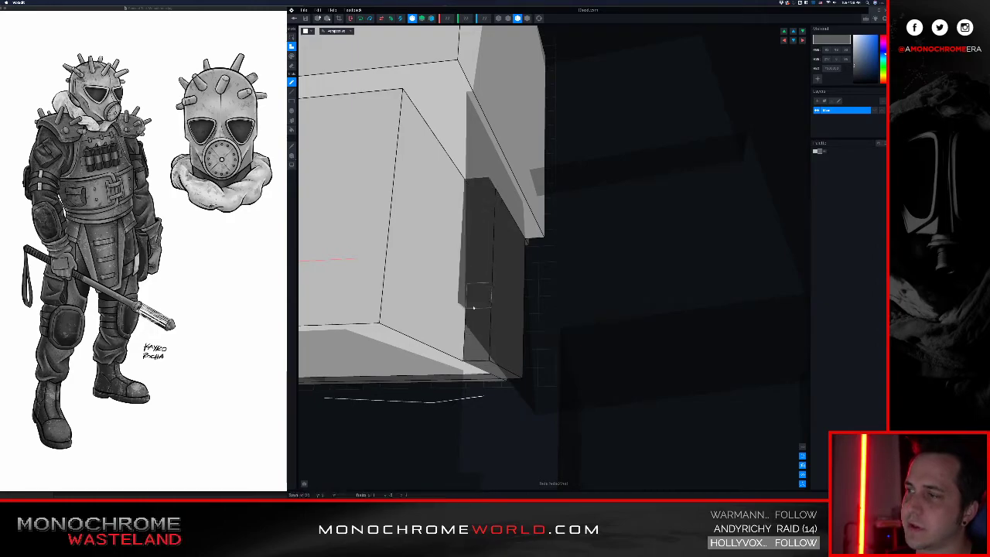
drag(468, 184, 462, 353)
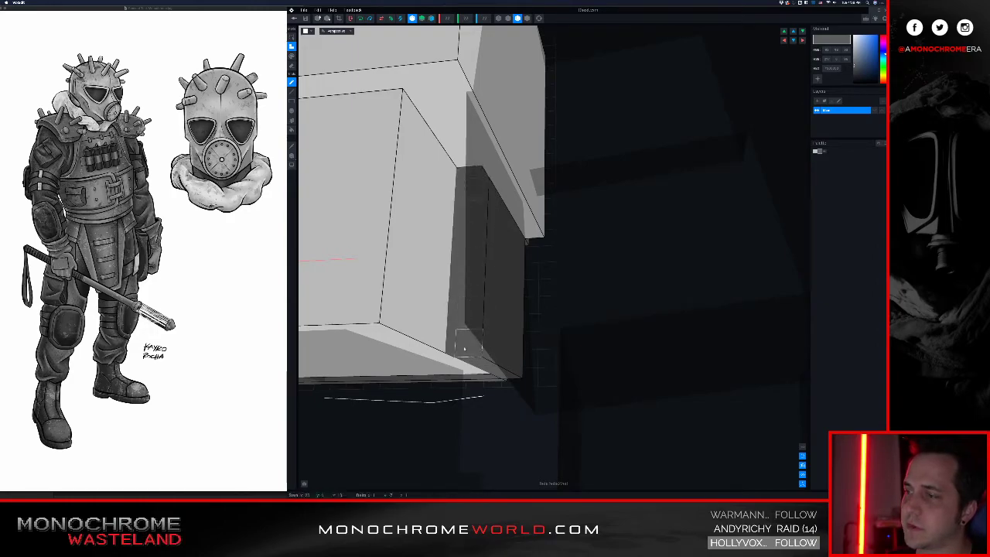
drag(457, 170, 457, 336)
- Finish the dark grey side plating of the waist with full-height columns up to the rear corners
right_drag(457, 332, 593, 292)
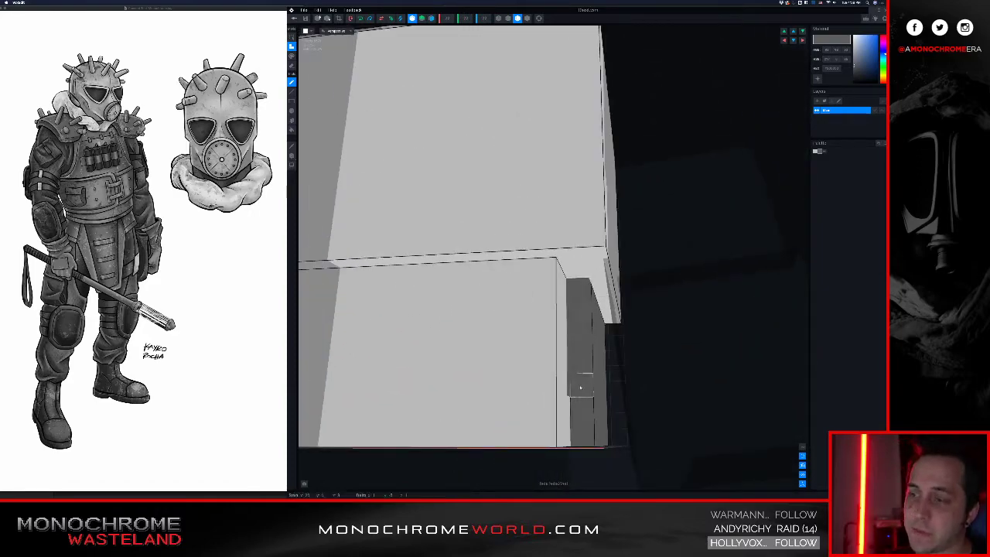
right_drag(588, 434, 557, 386)
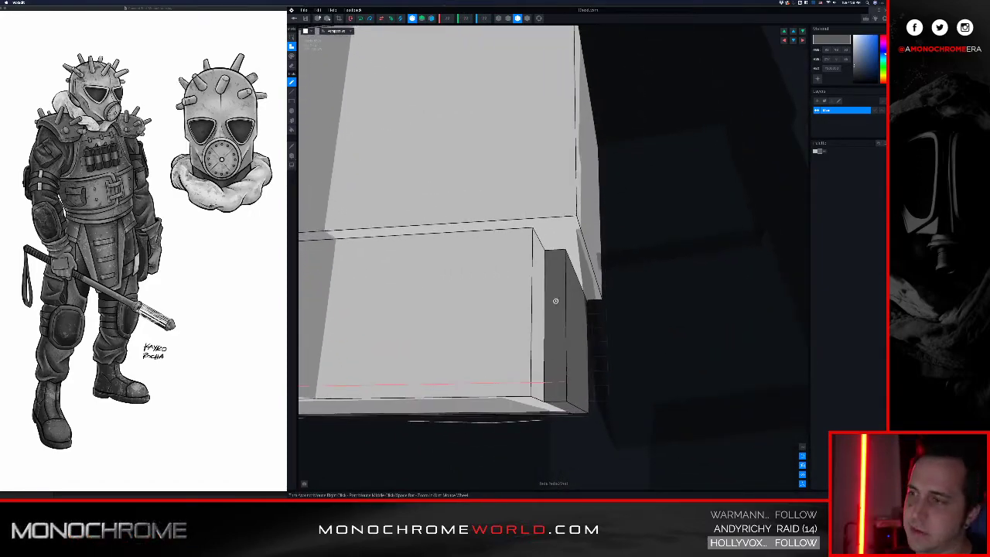
right_drag(555, 300, 542, 259)
drag(550, 260, 547, 394)
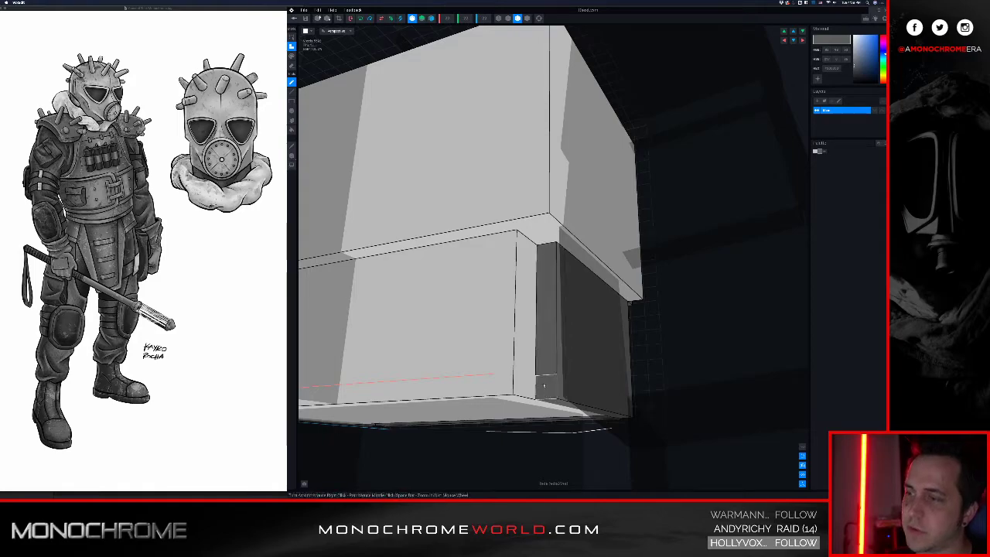
mouse_move(533, 245)
mouse_down()
mouse_move(537, 389)
mouse_move(522, 288)
mouse_move(520, 386)
mouse_up()
scroll(532, 336, down, 2)
right_drag(532, 336, 536, 260)
scroll(576, 314, down, 3)
mouse_move(527, 235)
mouse_down()
mouse_move(536, 255)
mouse_move(525, 216)
mouse_up()
key(super+z)
- Widen the front plate's upper section to match the section beneath it and notch its upper corners
mouse_move(470, 237)
right_down()
mouse_move(482, 237)
mouse_move(462, 229)
right_up()
middle_drag(463, 229, 479, 241)
scroll(476, 245, down, 1)
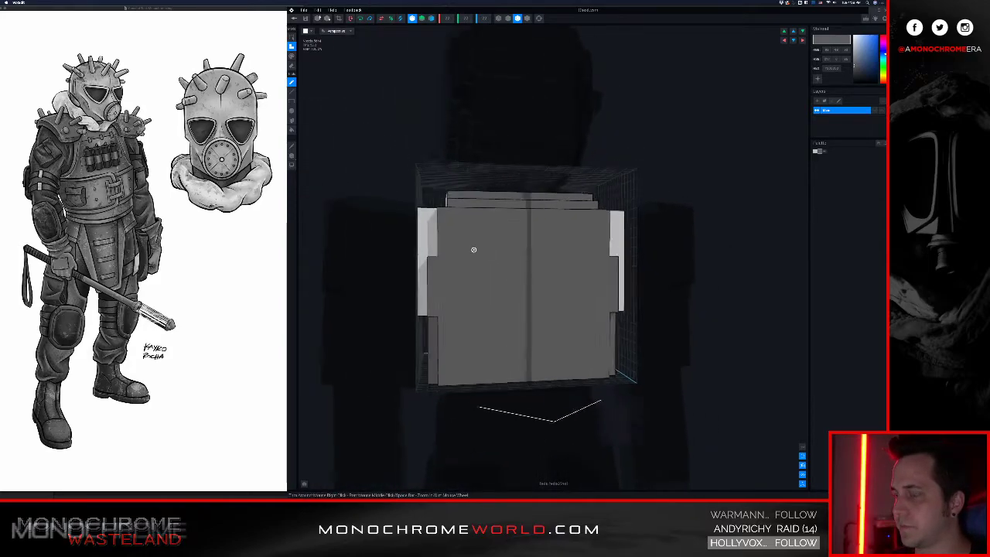
right_drag(471, 250, 444, 253)
drag(432, 214, 434, 252)
right_drag(433, 252, 443, 252)
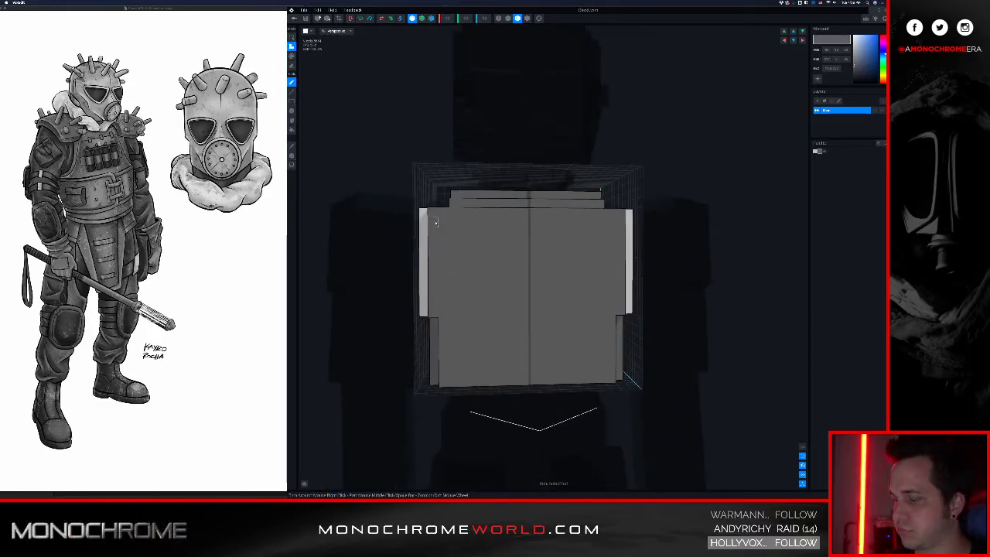
click(434, 215)
click(434, 223)
click(443, 214)
- Wrap a band of dark grey voxels around the sides and back of the raised neck base
right_drag(463, 273, 462, 244)
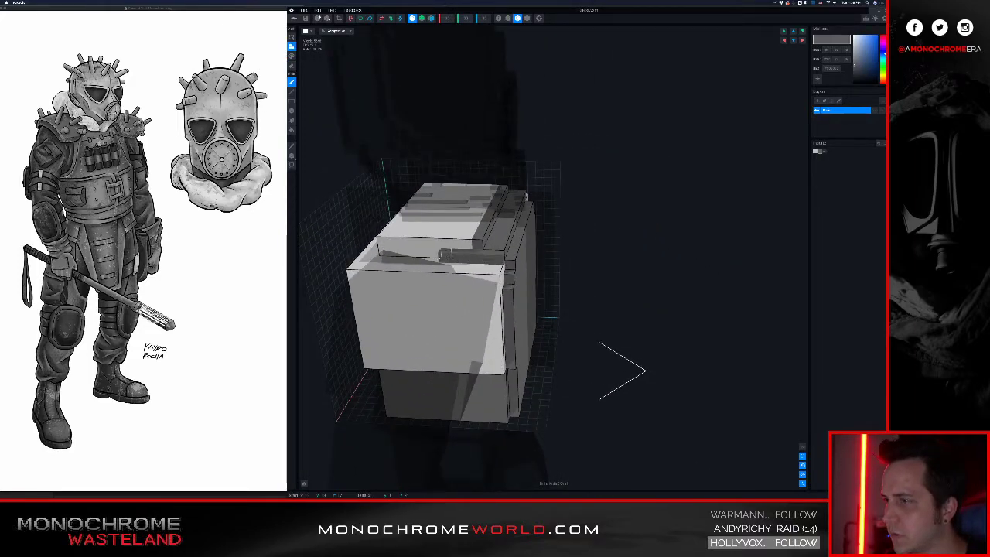
right_drag(386, 254, 441, 315)
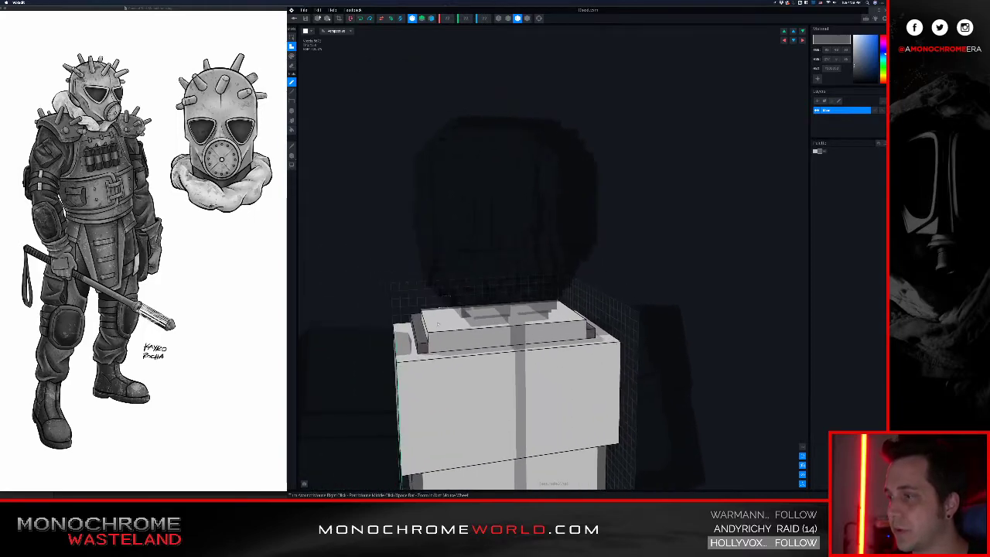
drag(433, 347, 511, 341)
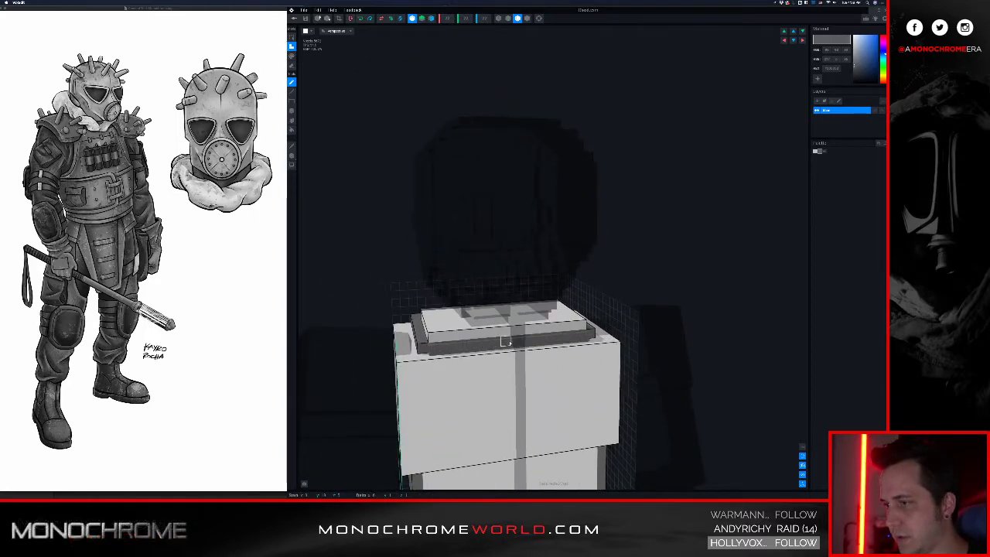
mouse_move(457, 355)
right_down()
mouse_move(475, 323)
mouse_move(473, 341)
mouse_move(406, 394)
mouse_move(479, 388)
right_up()
scroll(457, 355, up, 6)
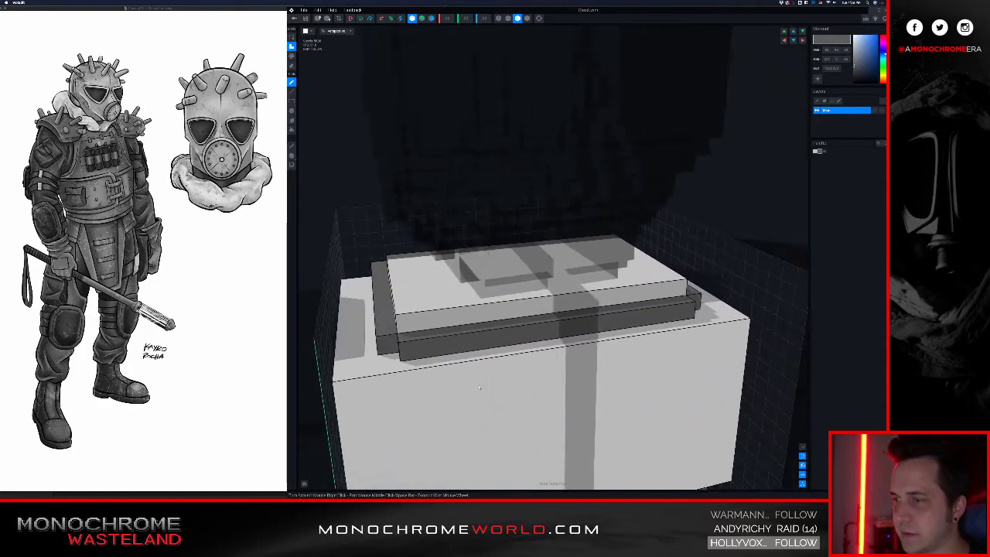
drag(415, 360, 574, 339)
click(384, 350)
- Cover the back of the chest and waist with a layer of dark grey plating
right_drag(384, 349, 503, 368)
middle_drag(503, 368, 497, 345)
scroll(497, 345, down, 3)
right_drag(497, 345, 515, 337)
middle_drag(516, 336, 515, 311)
right_drag(516, 311, 569, 287)
mouse_move(458, 236)
mouse_down()
mouse_move(511, 267)
mouse_move(586, 285)
mouse_up()
key(super+z)
mouse_move(476, 251)
mouse_down()
mouse_move(456, 232)
mouse_move(573, 329)
mouse_move(602, 341)
mouse_move(568, 281)
mouse_up()
mouse_move(568, 281)
right_down()
mouse_move(583, 294)
mouse_move(568, 288)
right_up()
mouse_move(480, 318)
mouse_down()
mouse_move(537, 214)
mouse_move(581, 173)
mouse_move(599, 170)
mouse_up()
right_drag(599, 170, 526, 201)
- Add a column of dark grey voxels down the waist's rear corners to join the back and side plating
middle_drag(526, 201, 582, 235)
scroll(581, 234, up, 5)
scroll(582, 234, down, 5)
right_drag(582, 235, 590, 260)
right_drag(627, 336, 591, 280)
drag(568, 276, 565, 370)
right_drag(564, 370, 569, 343)
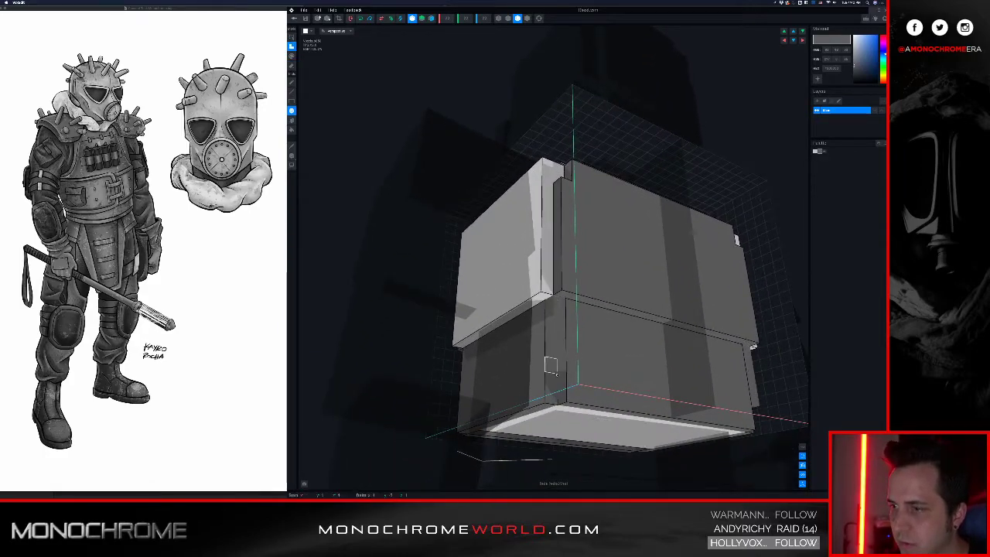
- Leave the chest's voxel editor and return to the full character scene
right_drag(554, 314, 611, 245)
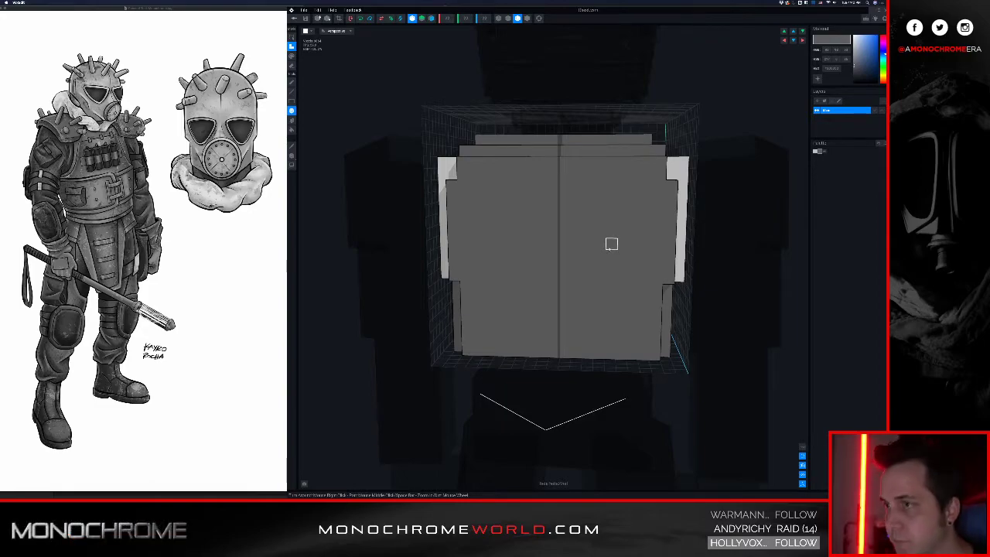
scroll(611, 244, down, 2)
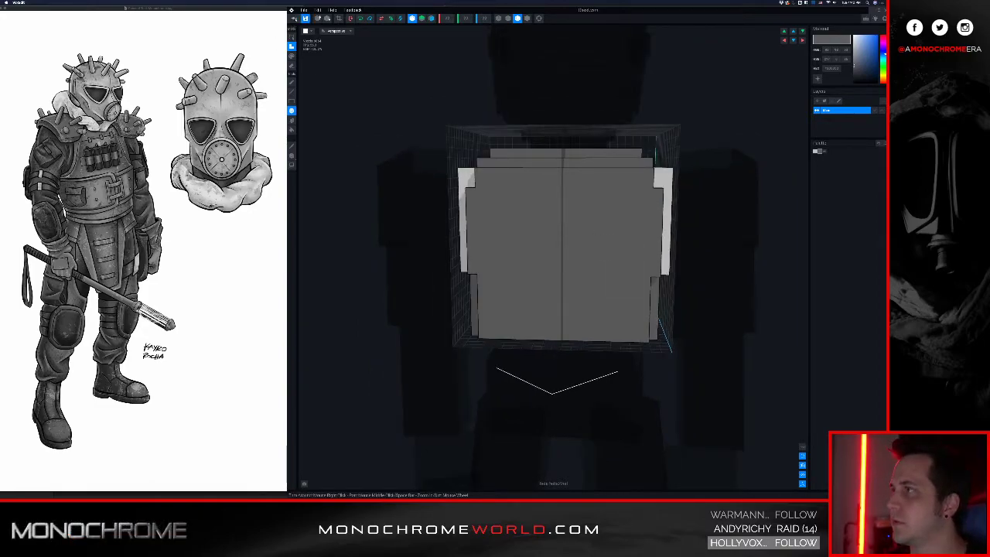
click(295, 19)
click(547, 149)
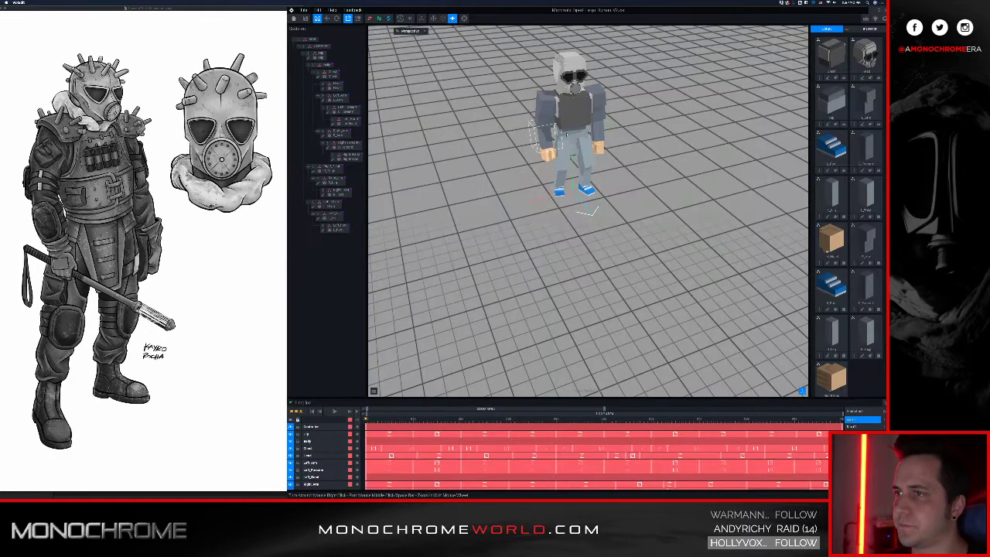
- Examine the chest plating on the assembled character from the front and from below
right_drag(571, 184, 586, 230)
scroll(585, 160, up, 5)
scroll(586, 230, up, 2)
scroll(586, 230, up, 5)
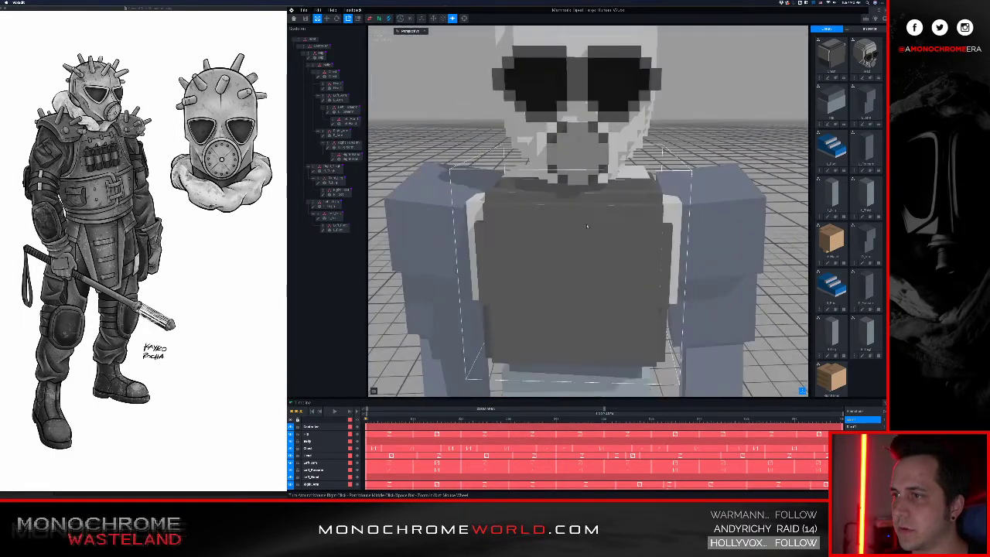
scroll(589, 223, up, 2)
scroll(590, 223, down, 3)
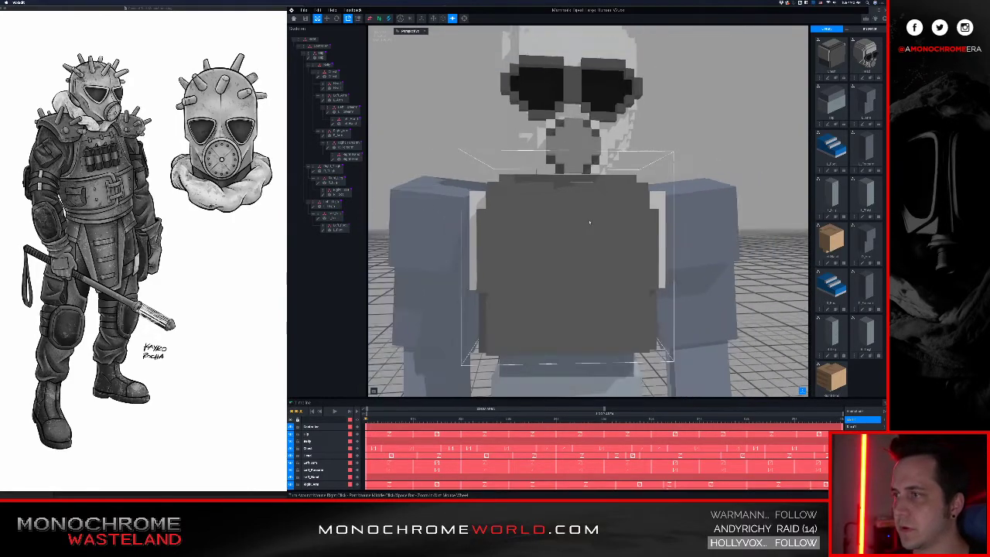
click(691, 214)
middle_drag(624, 302, 609, 249)
scroll(610, 250, down, 1)
right_drag(609, 267, 607, 251)
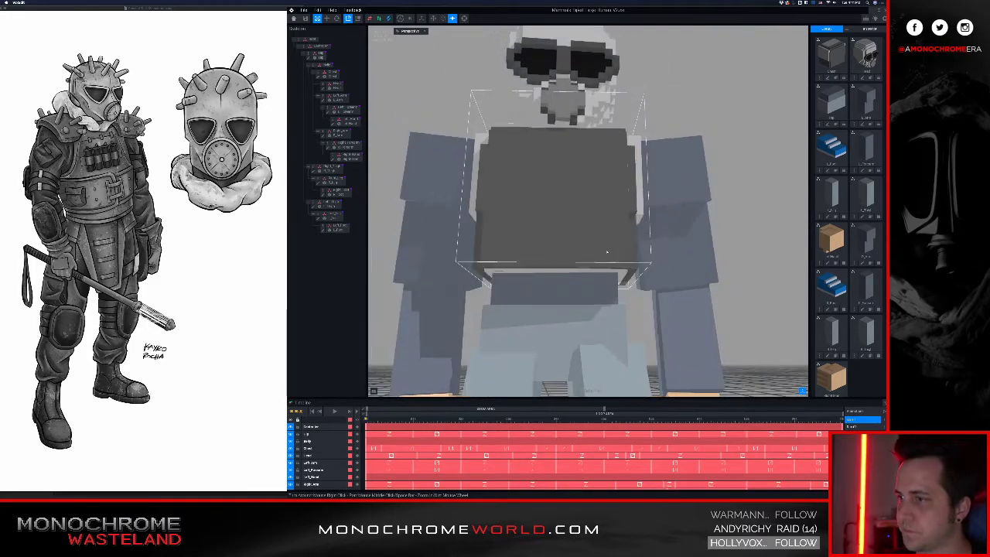
- Examine where the chest plating meets the hip on the assembled character, from the front and from below
click(576, 296)
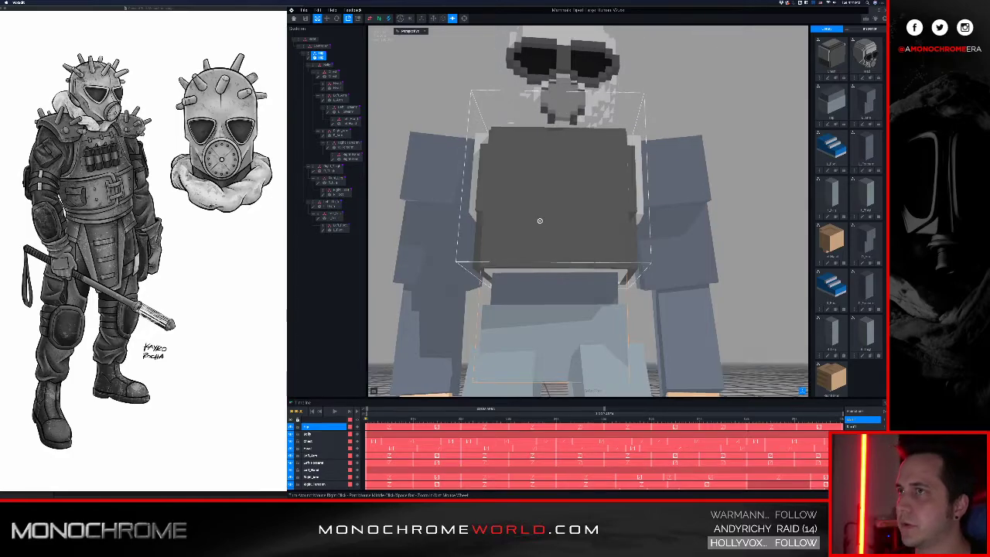
right_drag(628, 166, 629, 184)
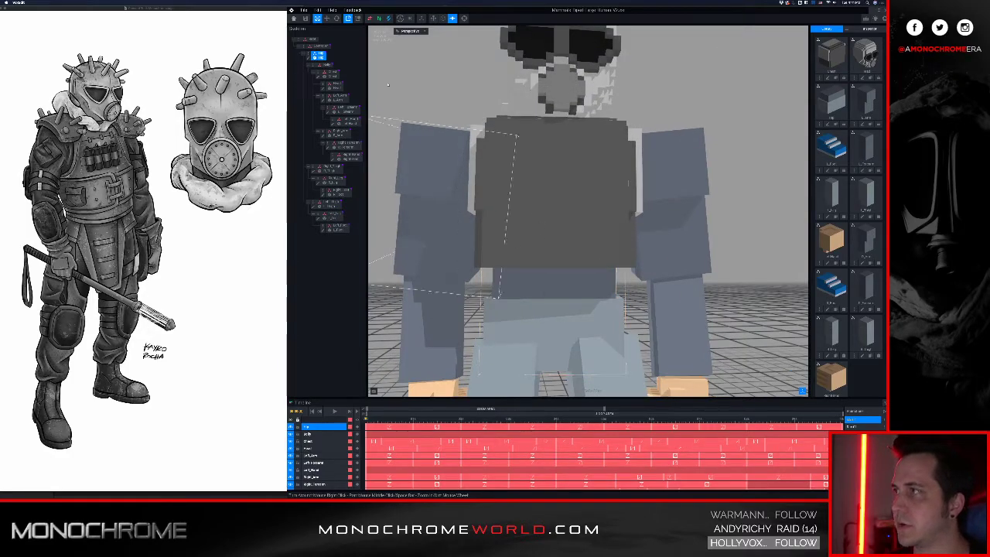
click(328, 65)
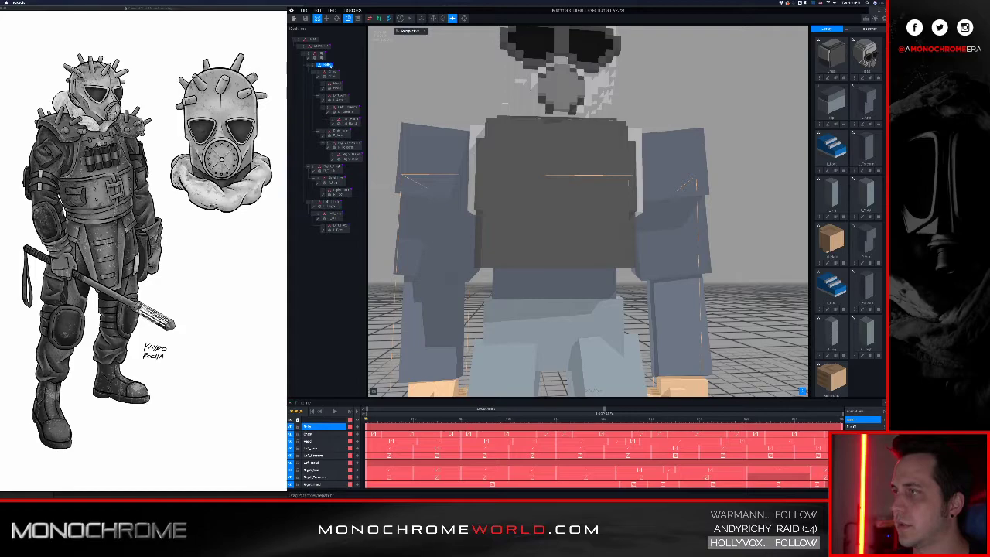
click(318, 56)
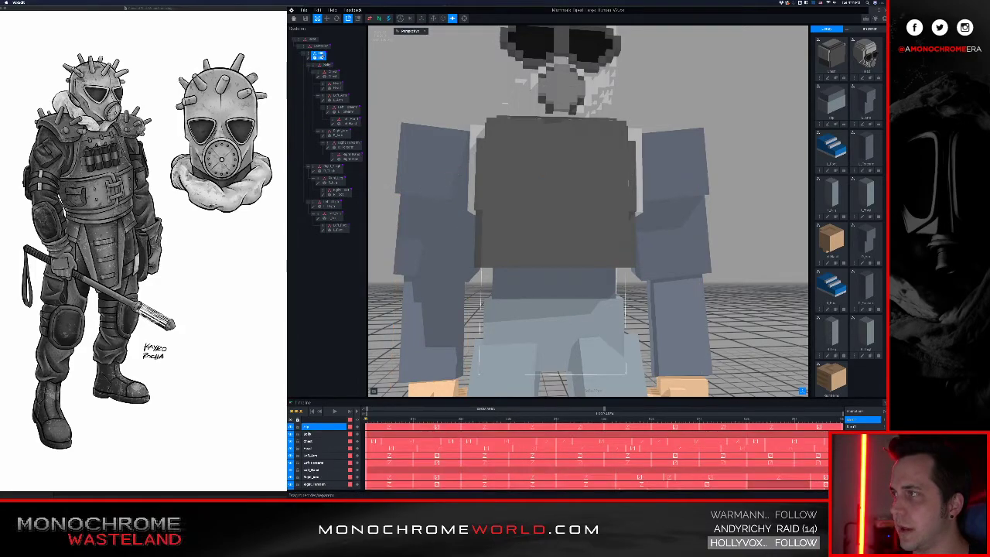
scroll(488, 183, down, 3)
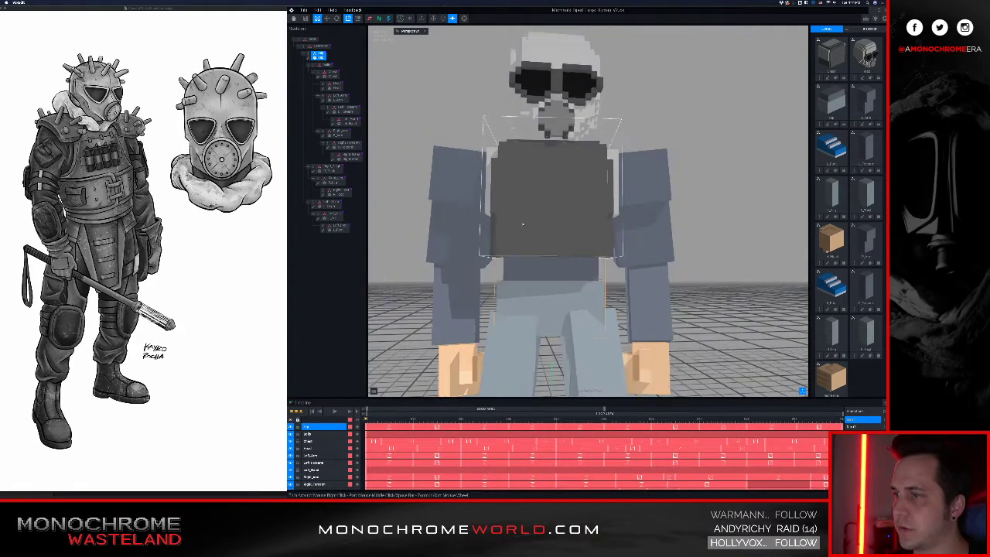
middle_drag(528, 287, 525, 240)
scroll(525, 240, up, 2)
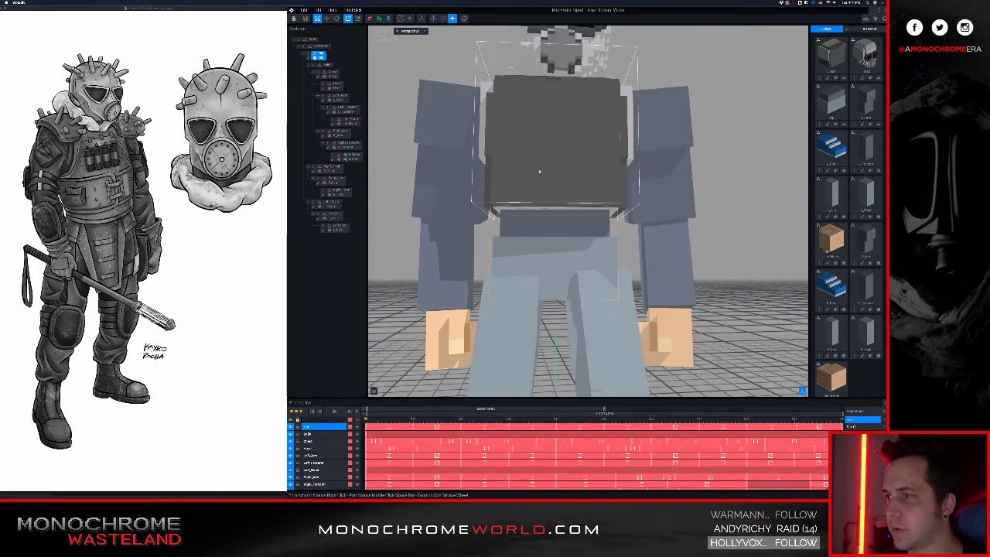
scroll(538, 169, up, 6)
scroll(546, 167, up, 1)
right_drag(546, 168, 569, 213)
scroll(563, 209, up, 2)
scroll(564, 210, down, 4)
- Open the chest for voxel editing and fill the gap behind the front plating's lower edge with light grey voxels
click(574, 176)
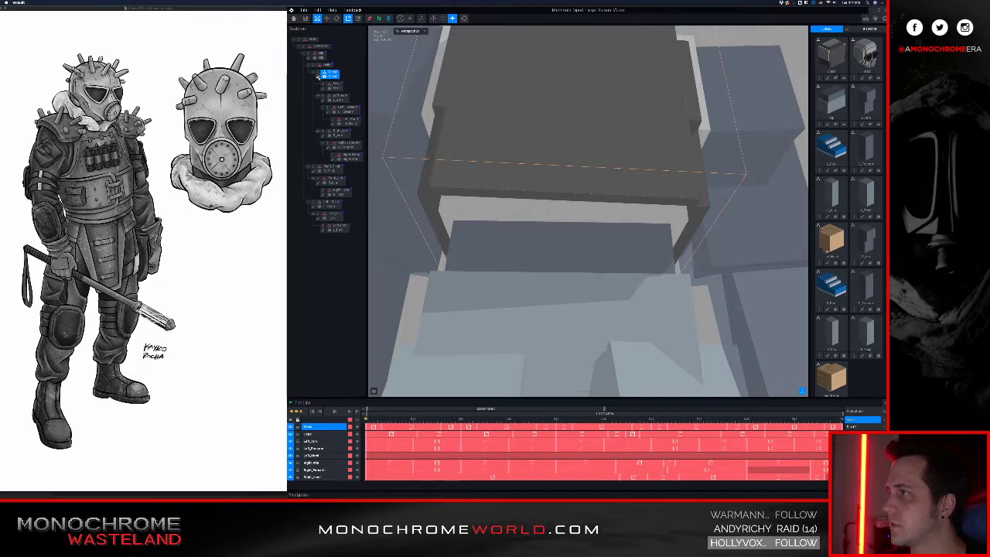
key(Tab)
right_drag(472, 214, 510, 234)
right_drag(510, 234, 534, 305)
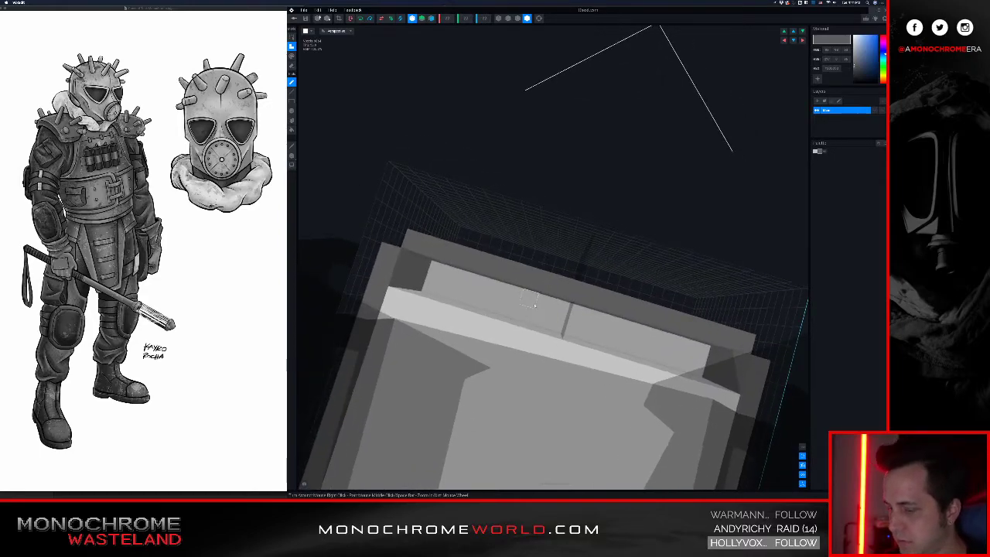
click(291, 110)
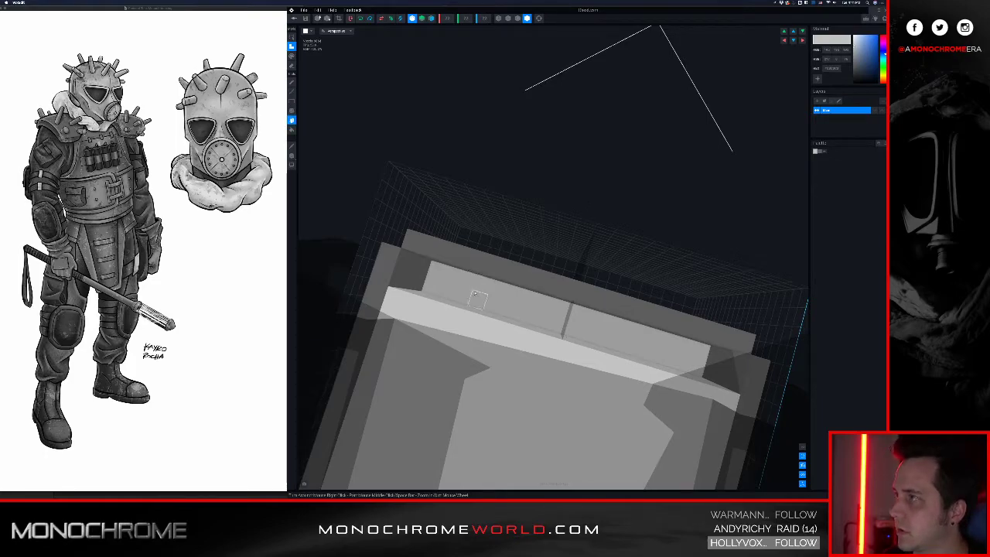
drag(475, 299, 502, 282)
right_drag(502, 282, 547, 263)
scroll(547, 262, down, 2)
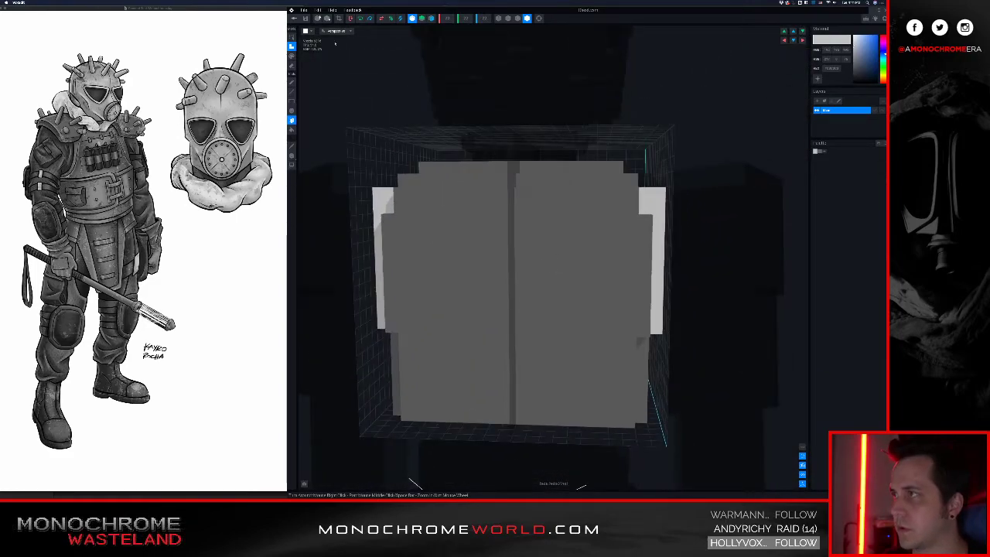
- Save the chest changes and return to the full character scene to check the torso from below
click(297, 19)
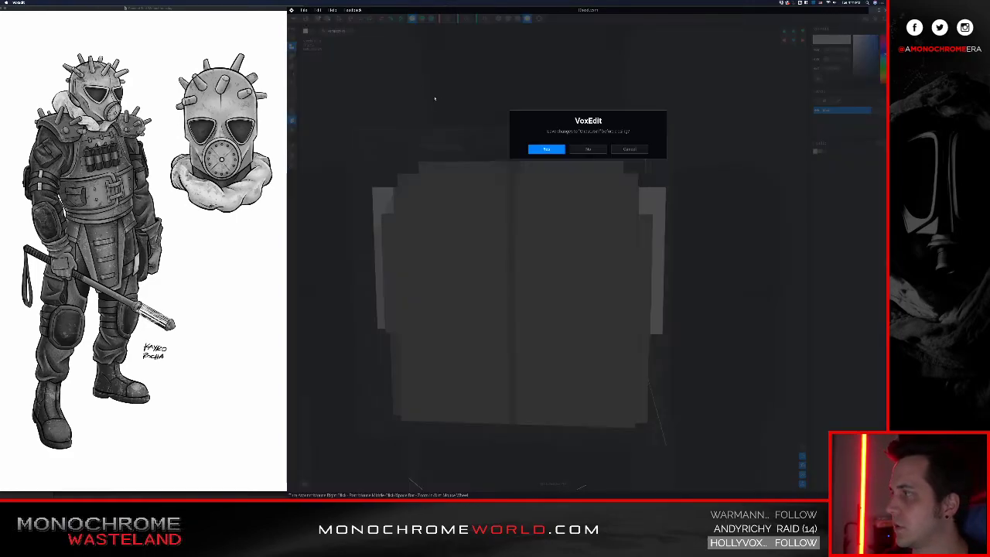
click(547, 148)
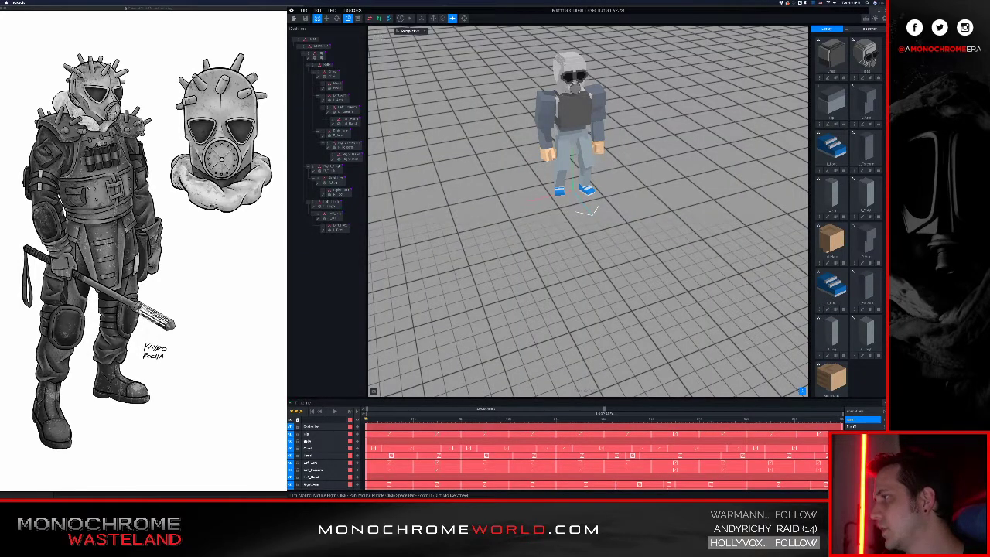
middle_drag(513, 175, 515, 267)
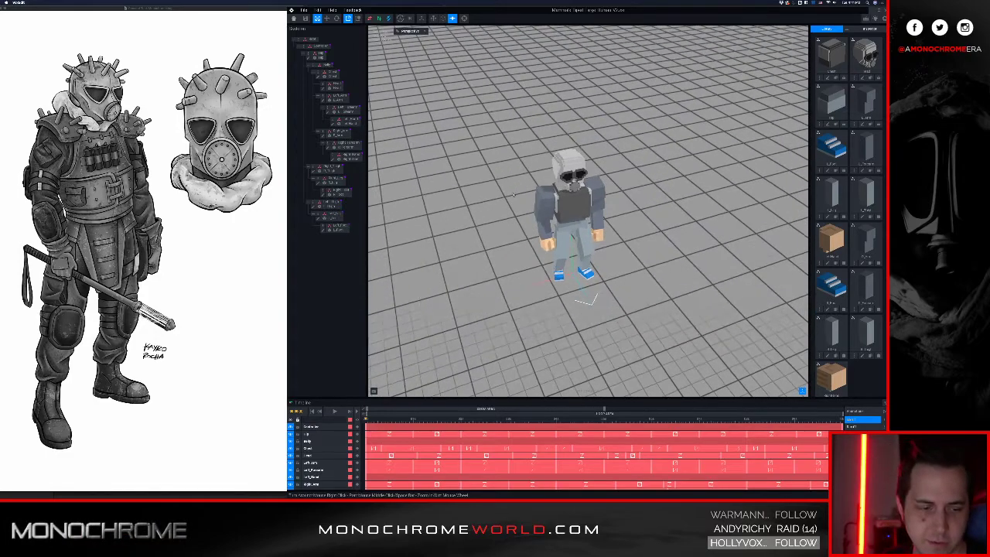
scroll(515, 263, up, 5)
right_drag(515, 263, 542, 193)
scroll(541, 193, up, 2)
scroll(572, 239, up, 3)
right_drag(572, 248, 586, 268)
scroll(601, 261, up, 4)
- Open the hip for voxel editing and reduce its full colour palette to a few colours
click(468, 166)
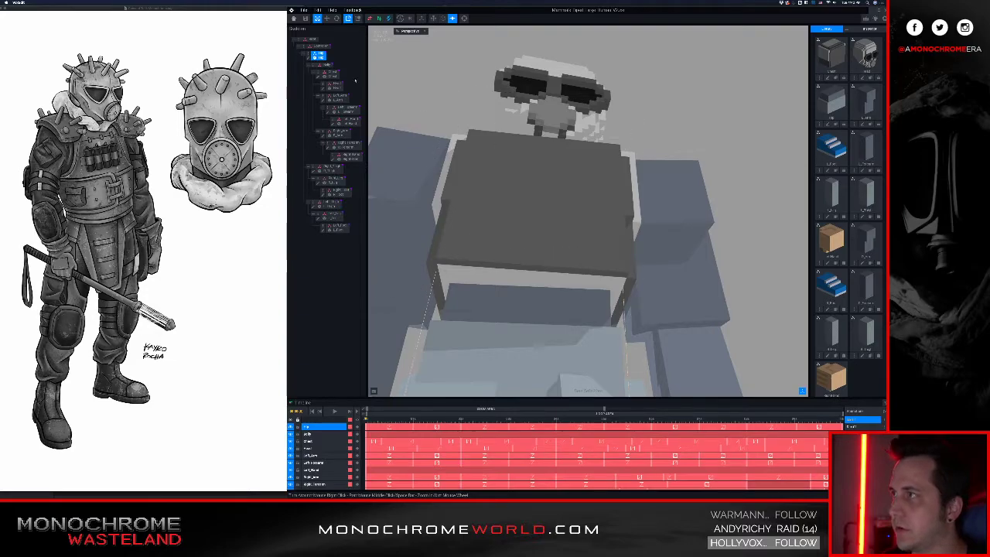
double_click(532, 172)
right_drag(532, 172, 593, 222)
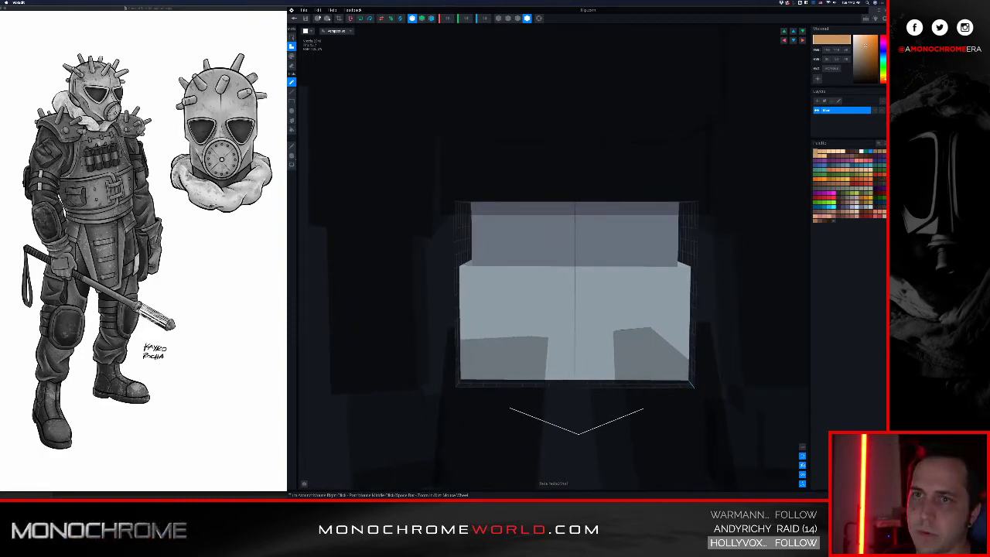
click(885, 143)
click(869, 160)
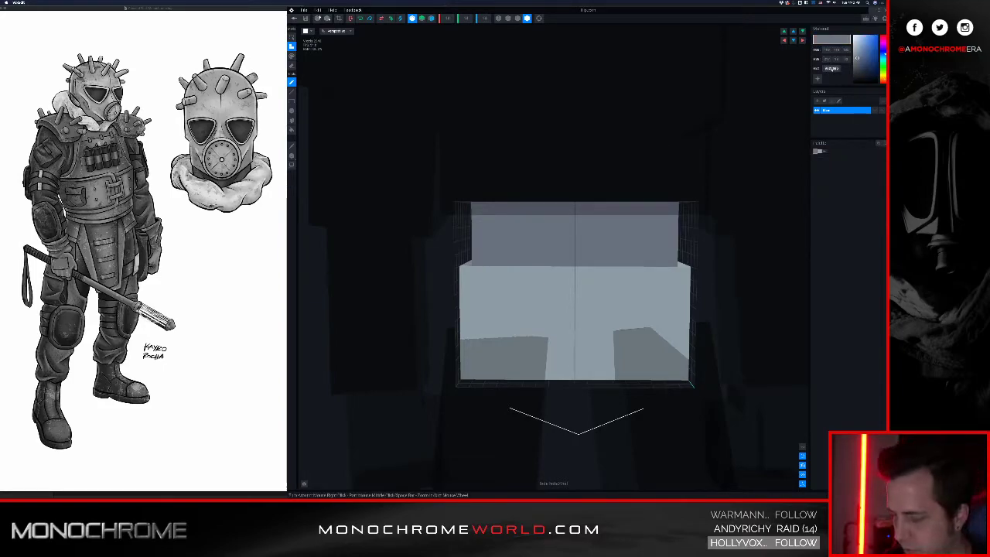
- Set the colour to #585858 and repaint the hip's upper waist band dark grey
click(831, 69)
text(#58)
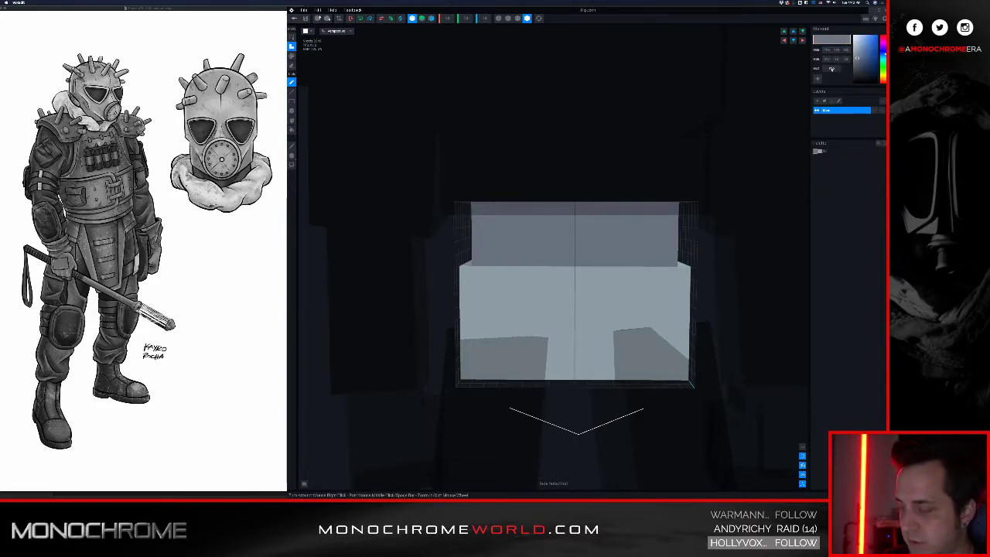
text(5858)
key(Return)
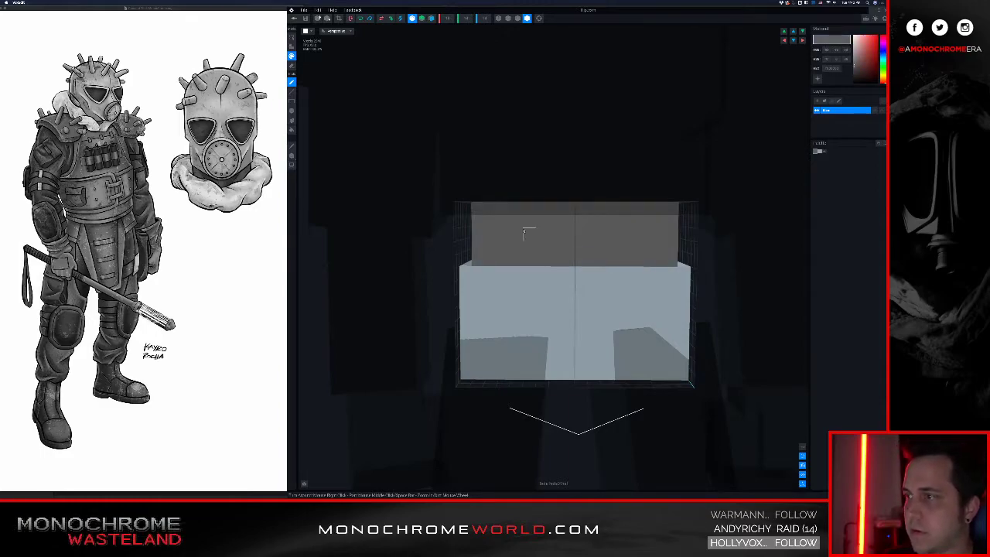
right_drag(523, 227, 528, 225)
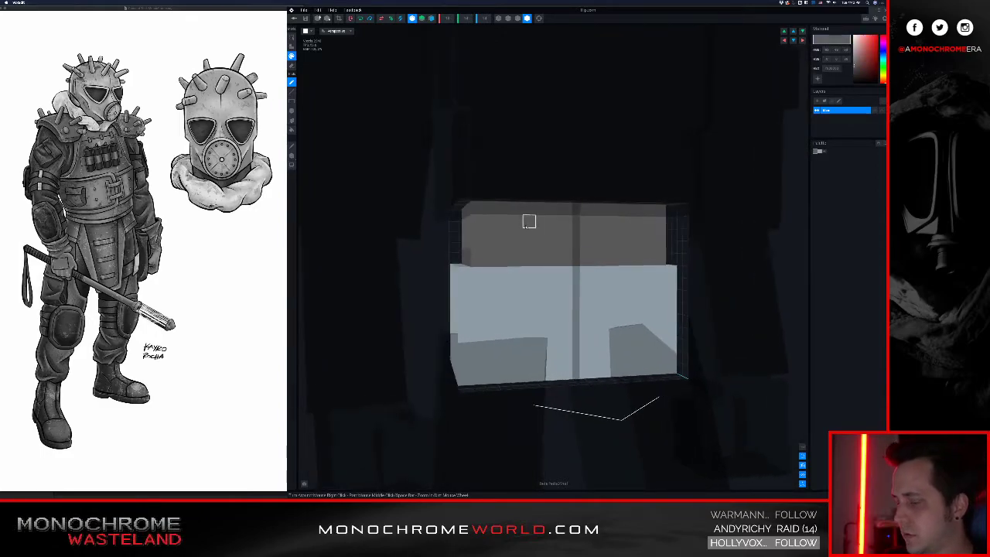
- Thicken the dark grey waist band with an added layer of voxels on its front, sides and back
drag(481, 261, 567, 209)
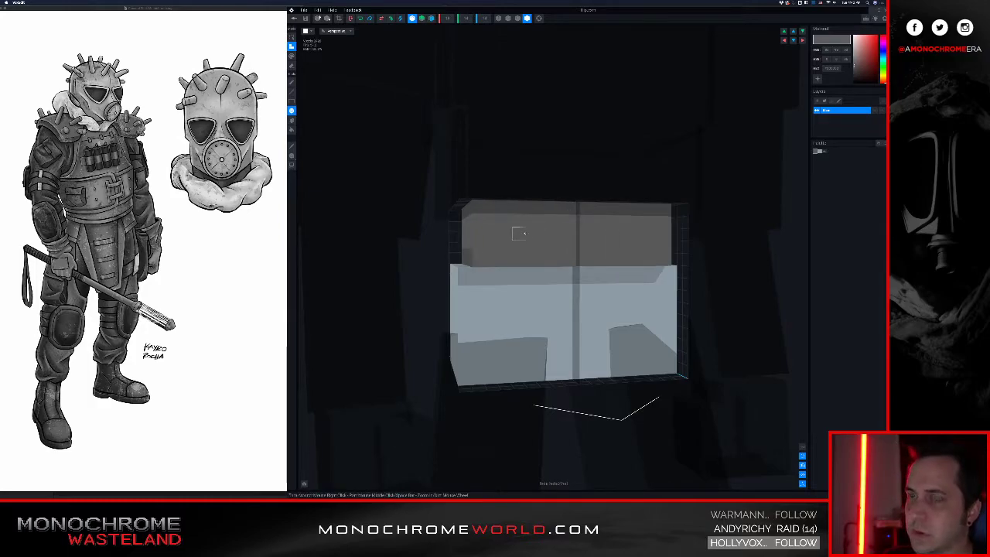
right_drag(516, 233, 482, 206)
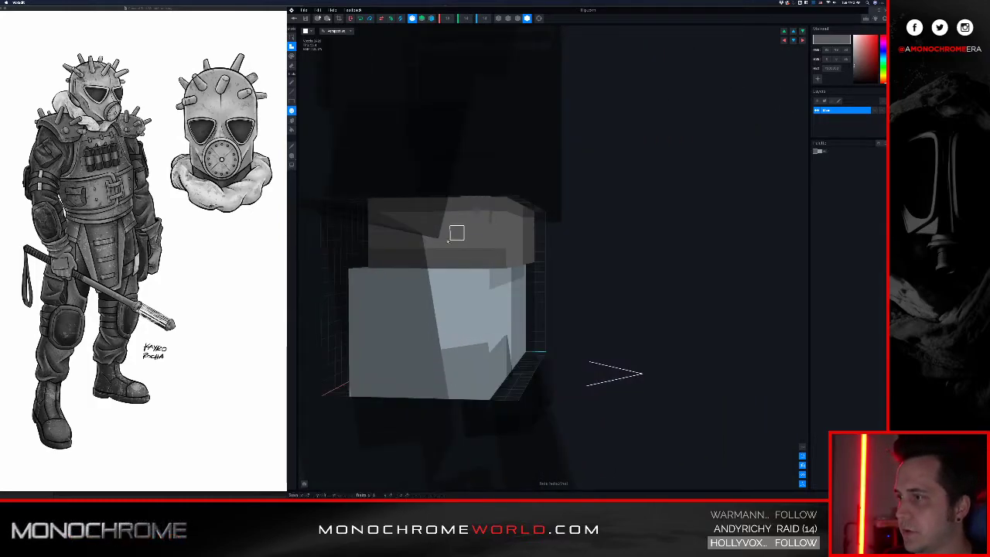
drag(376, 260, 378, 261)
right_drag(382, 261, 465, 268)
drag(596, 294, 613, 327)
right_drag(554, 319, 455, 303)
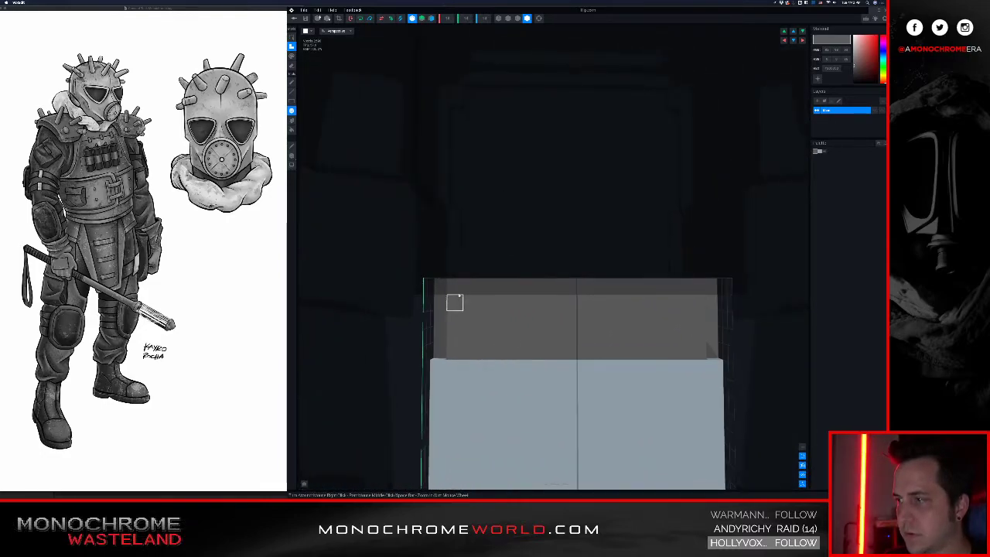
drag(454, 287, 664, 353)
- Save the hip changes and return to the full character scene to check the waist band against the chest plating
scroll(508, 285, down, 2)
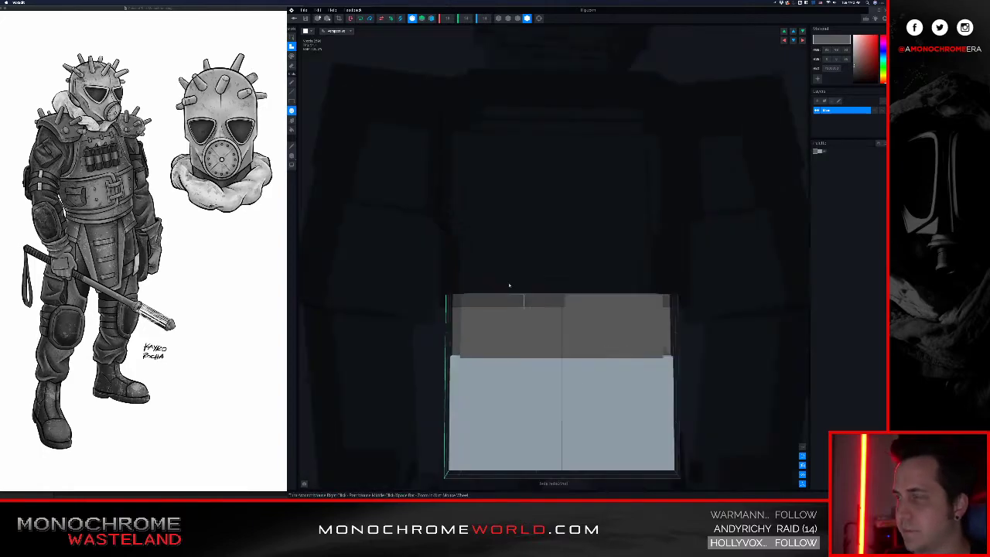
click(295, 18)
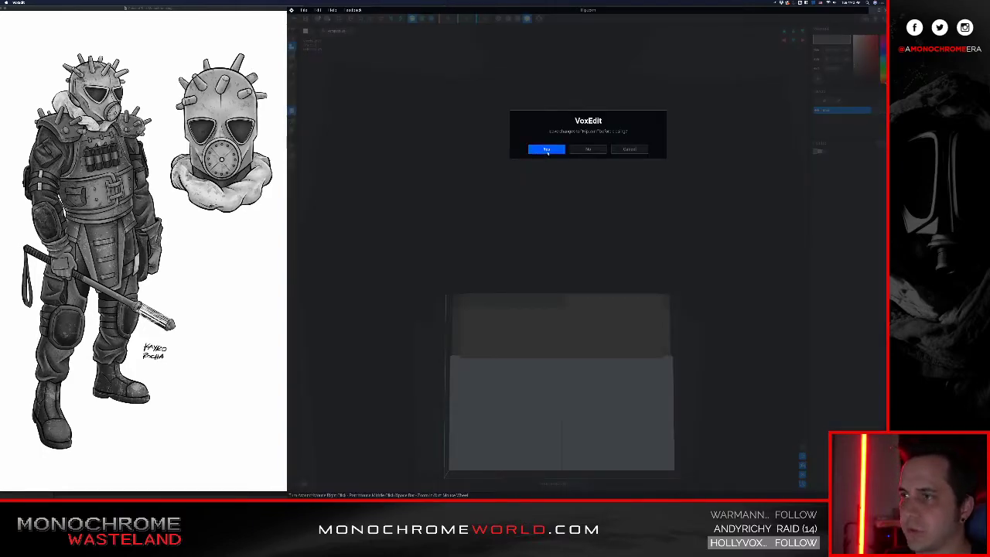
click(547, 149)
scroll(603, 230, up, 5)
right_drag(603, 230, 551, 159)
middle_drag(641, 344, 568, 166)
right_drag(581, 249, 463, 179)
scroll(584, 266, up, 5)
scroll(605, 181, up, 5)
scroll(463, 180, down, 3)
- Reopen the hip for voxel editing and add another layer of dark grey voxels across the waist band's front
click(475, 194)
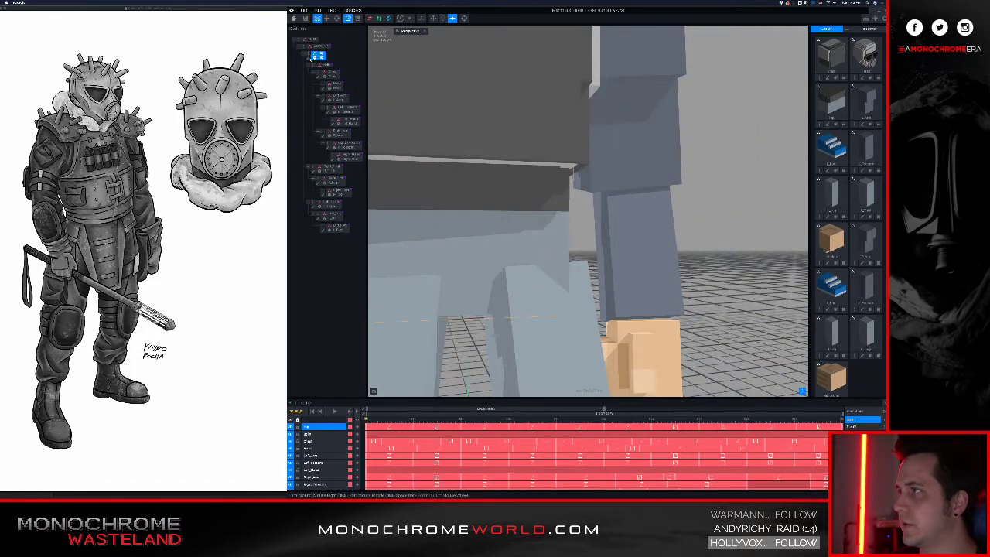
key(Tab)
right_drag(490, 195, 547, 217)
mouse_move(418, 265)
mouse_down()
mouse_move(467, 229)
mouse_move(573, 202)
mouse_up()
key(super+z)
key(b)
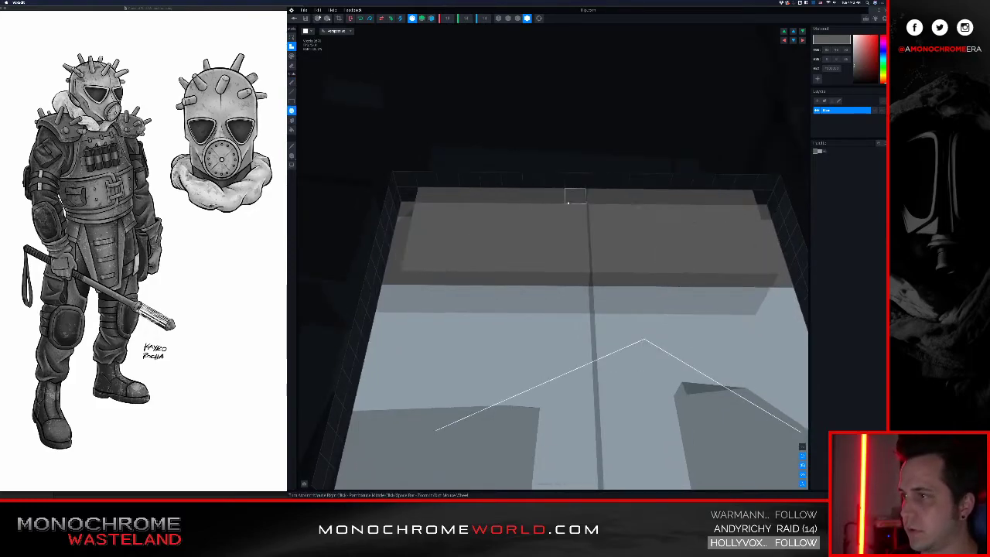
drag(433, 194, 579, 261)
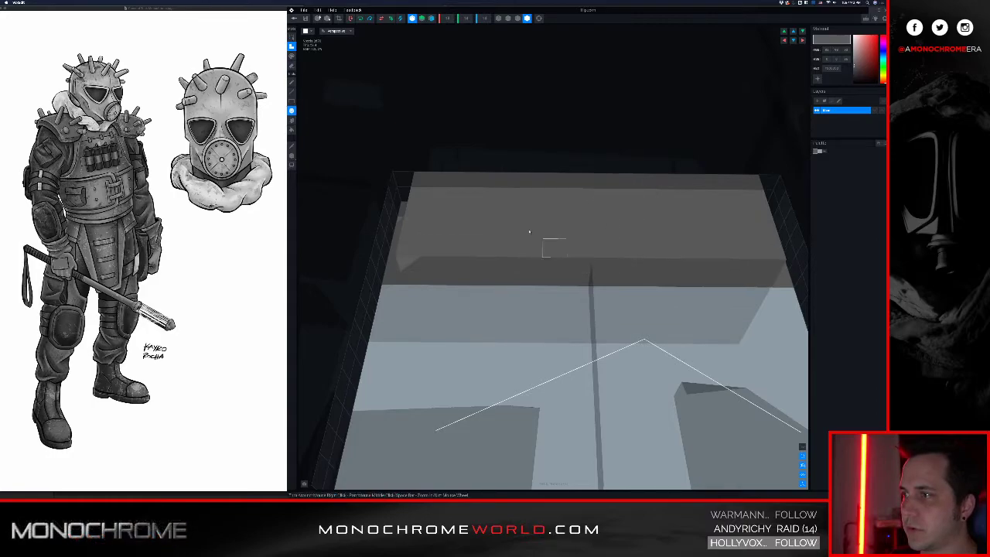
- Save the thickened waist band and return to the full character scene to check its profile from the side
right_drag(570, 246, 566, 255)
middle_drag(566, 255, 557, 258)
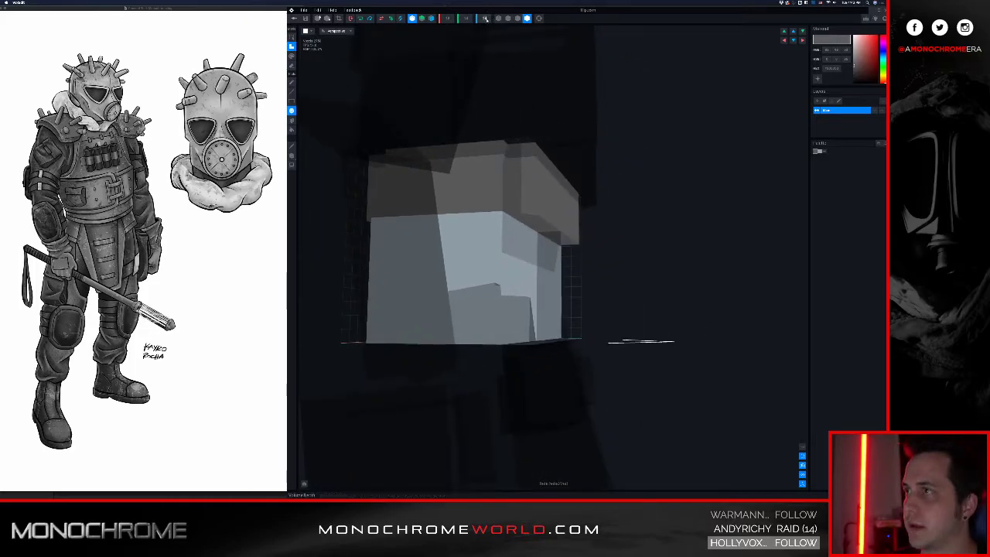
scroll(485, 18, up, 1)
right_drag(499, 177, 522, 140)
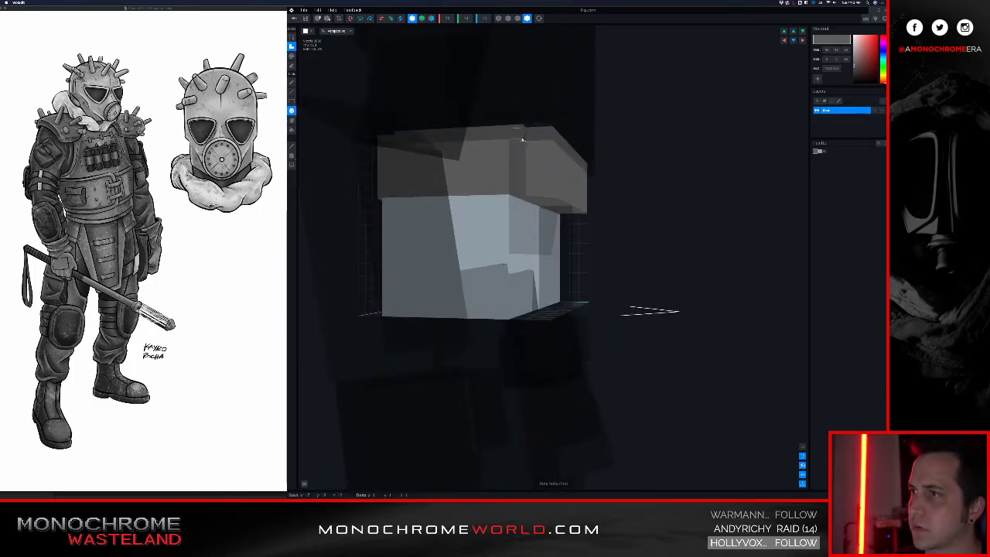
right_drag(526, 183, 506, 173)
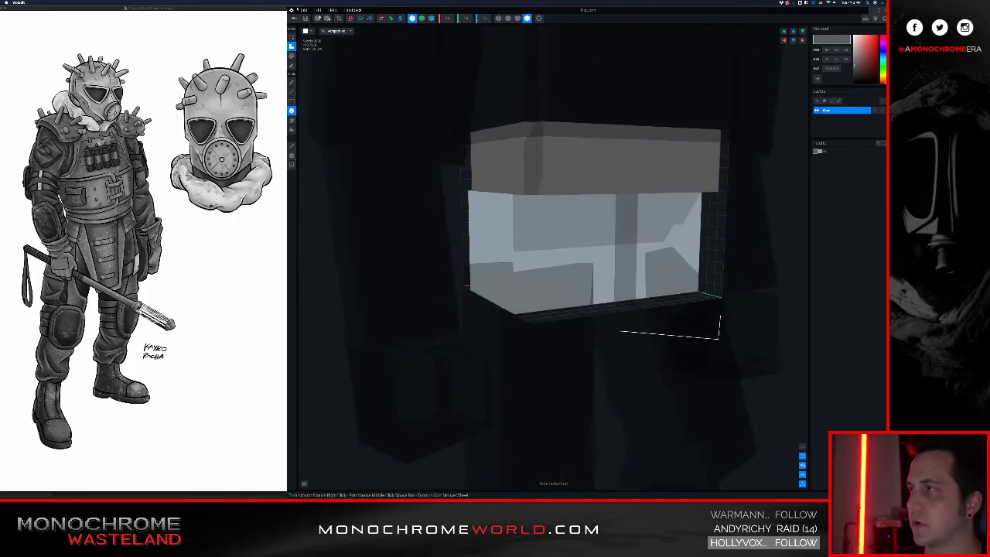
click(294, 19)
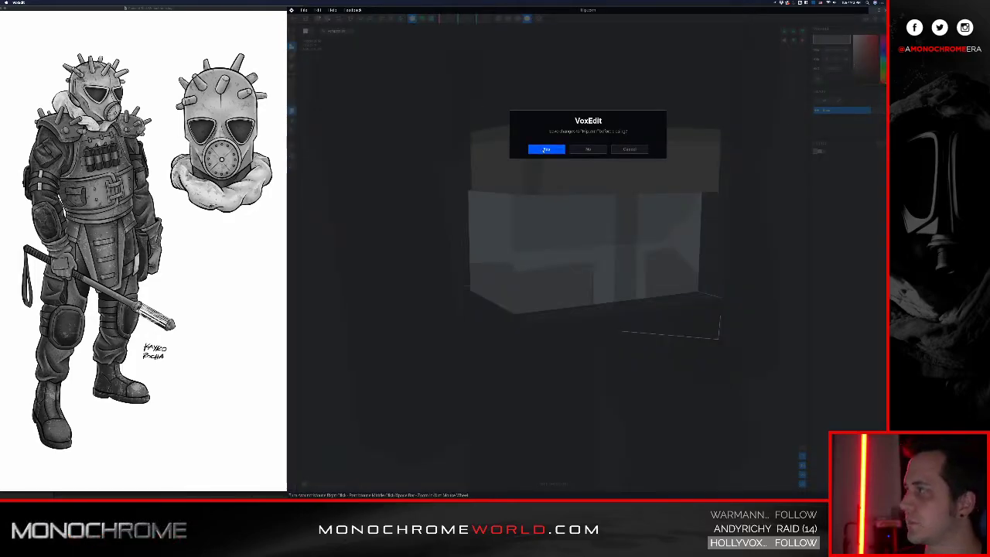
click(546, 149)
scroll(578, 127, up, 8)
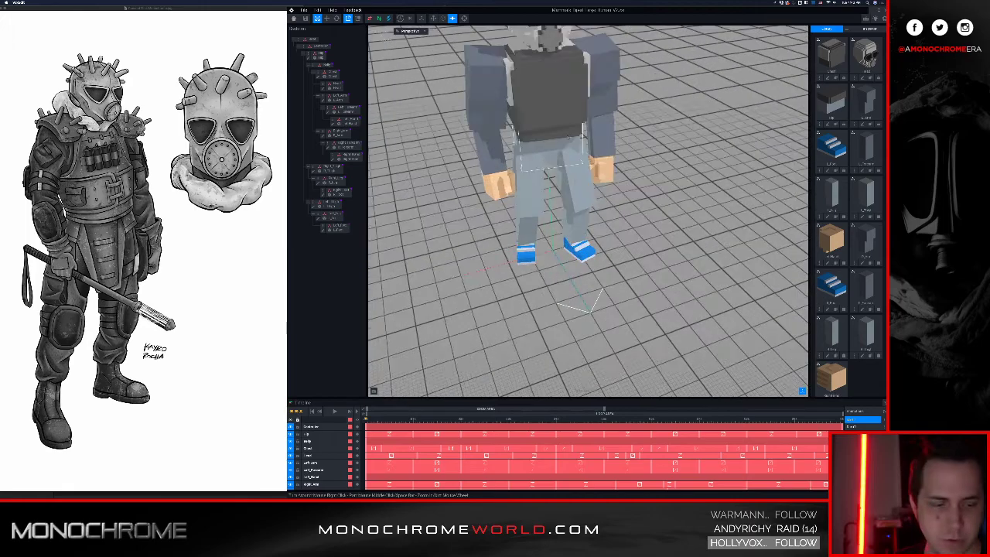
scroll(570, 150, up, 3)
right_drag(569, 149, 586, 229)
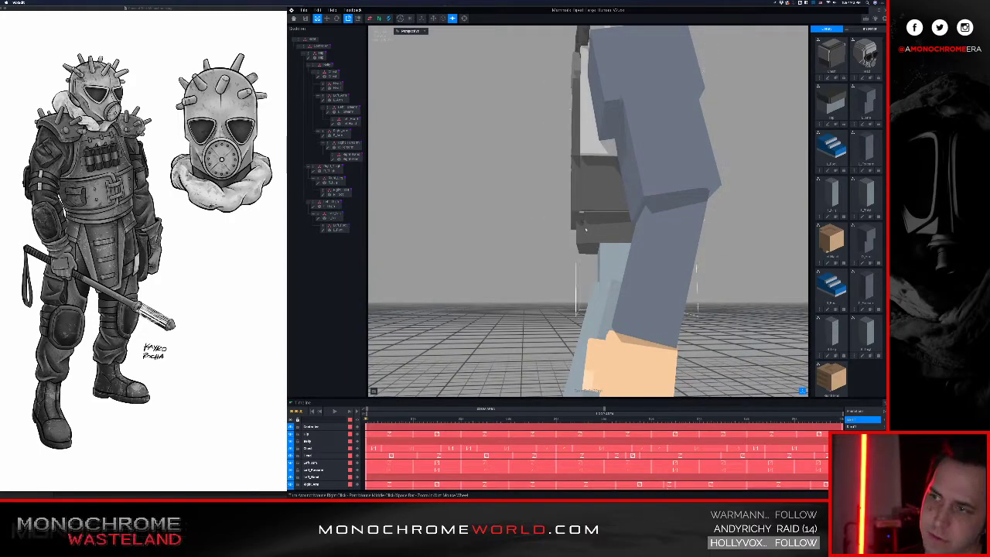
right_drag(590, 232, 572, 237)
- Open the chest for voxel editing with its underside in view
click(319, 78)
mouse_move(546, 240)
right_down()
mouse_move(555, 237)
mouse_move(594, 290)
right_up()
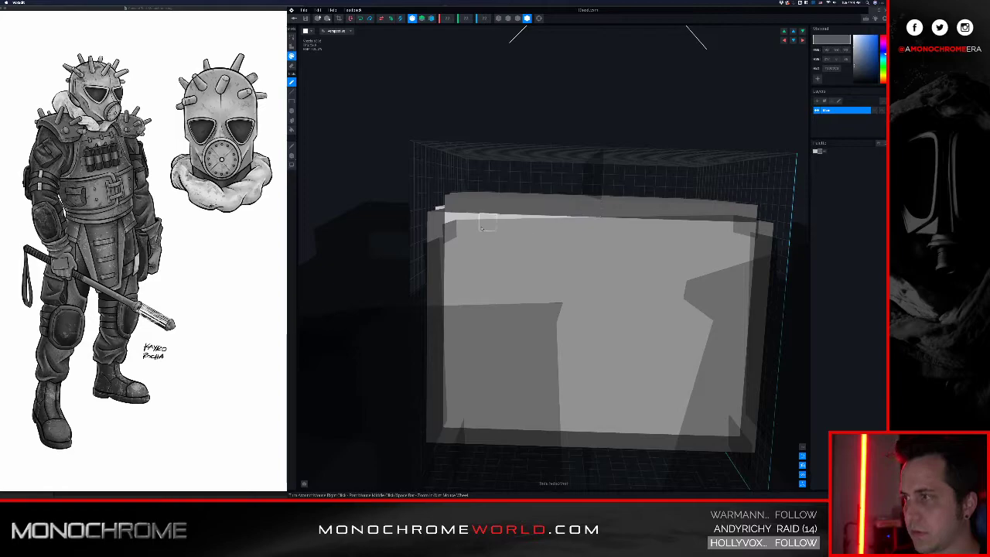
- Paint dark grey bands around the edges of the chest's light underside, then save the part and return to the character
drag(456, 225, 636, 230)
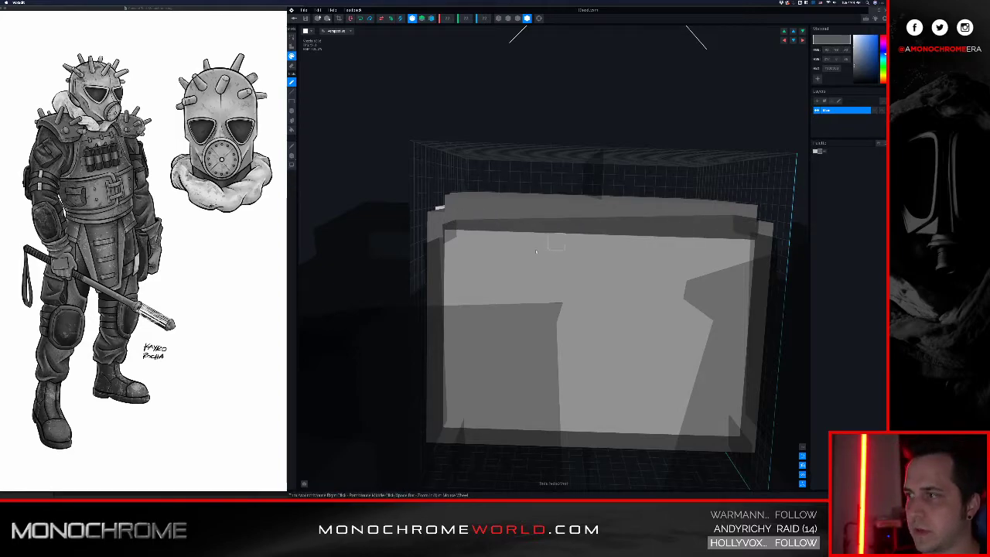
mouse_move(458, 233)
mouse_down()
mouse_move(451, 434)
mouse_move(495, 424)
mouse_move(665, 423)
mouse_up()
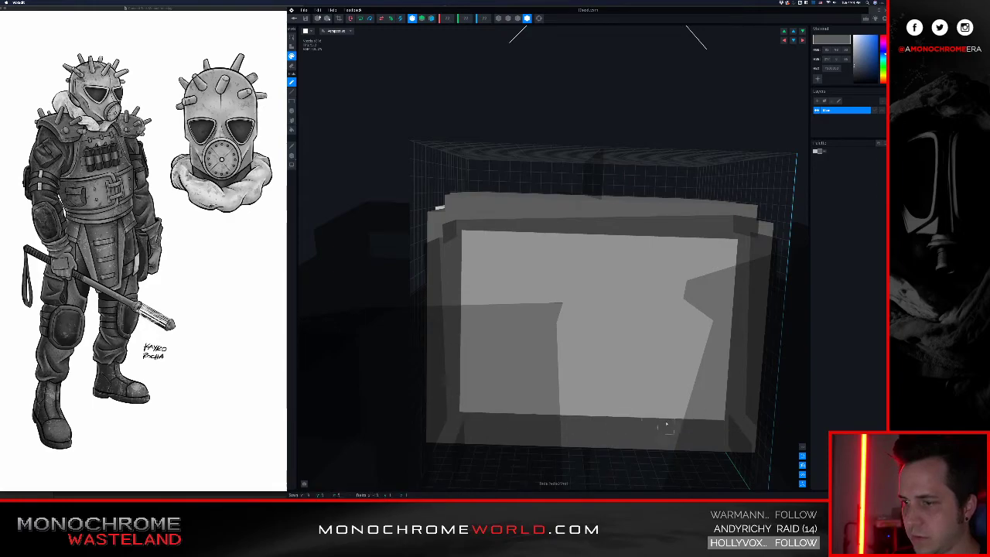
drag(465, 382, 472, 232)
drag(503, 400, 645, 407)
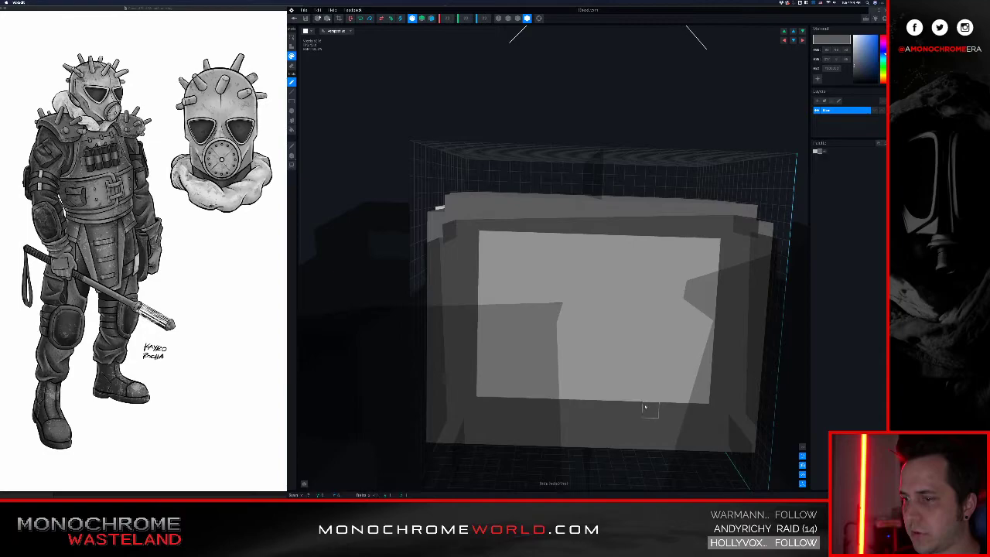
drag(478, 235, 686, 238)
right_drag(574, 241, 549, 257)
click(294, 20)
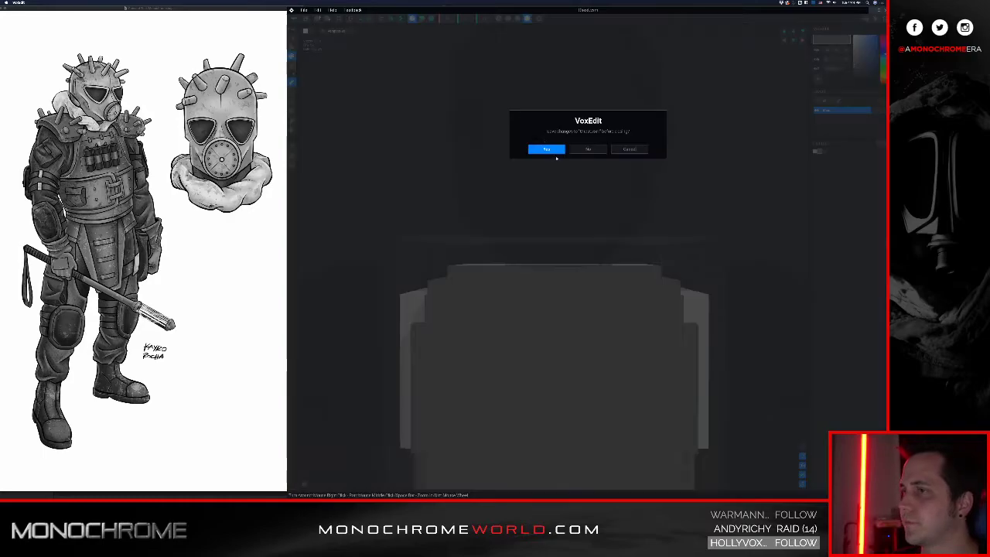
click(547, 150)
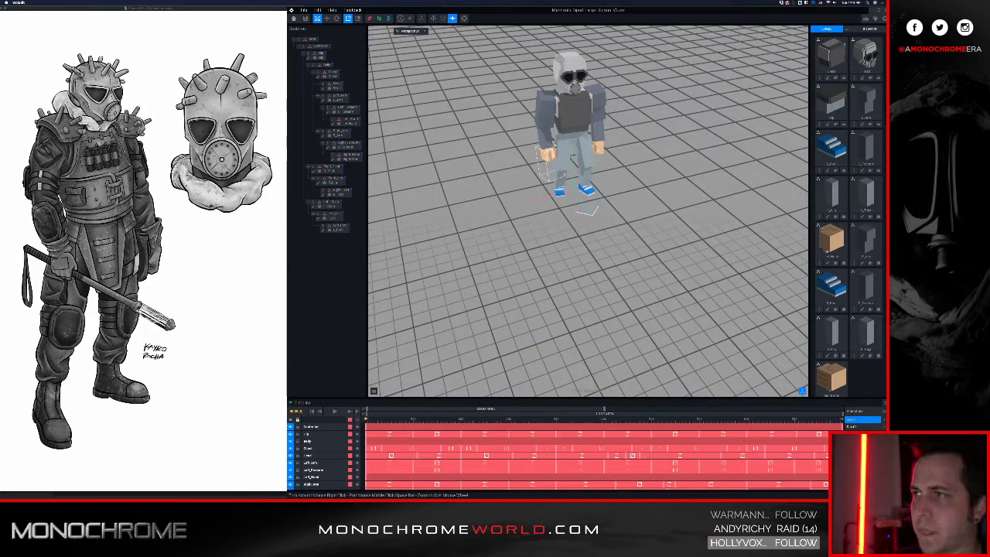
- Select the character's hip part and open it in the voxel editor
middle_drag(558, 147, 548, 231)
right_drag(548, 230, 536, 310)
scroll(562, 192, up, 5)
scroll(591, 230, up, 5)
scroll(594, 247, down, 5)
scroll(611, 276, up, 5)
scroll(616, 287, up, 5)
scroll(570, 303, down, 5)
scroll(532, 310, down, 5)
middle_drag(531, 310, 546, 260)
scroll(546, 259, up, 5)
right_drag(547, 260, 548, 233)
click(548, 234)
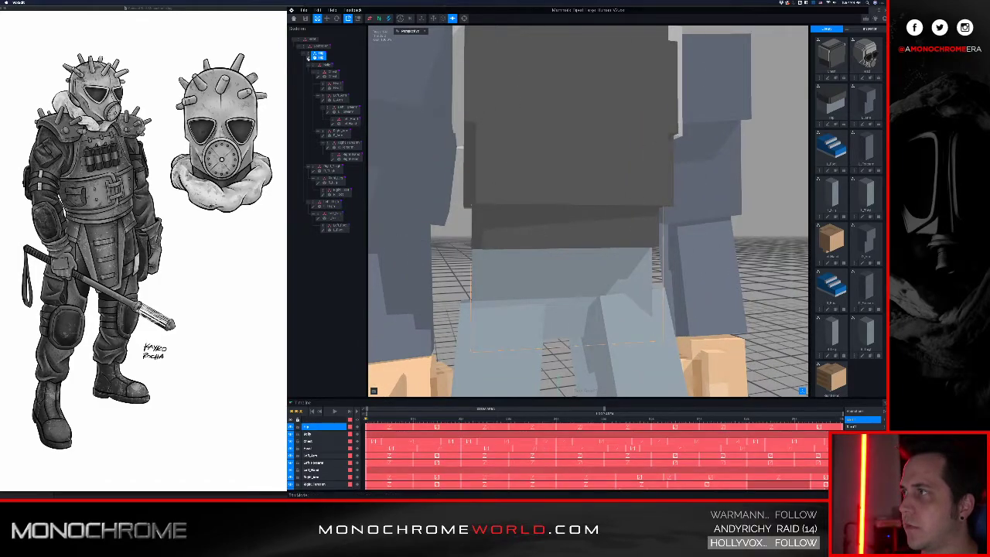
key(Tab)
scroll(546, 243, down, 2)
right_drag(554, 260, 558, 255)
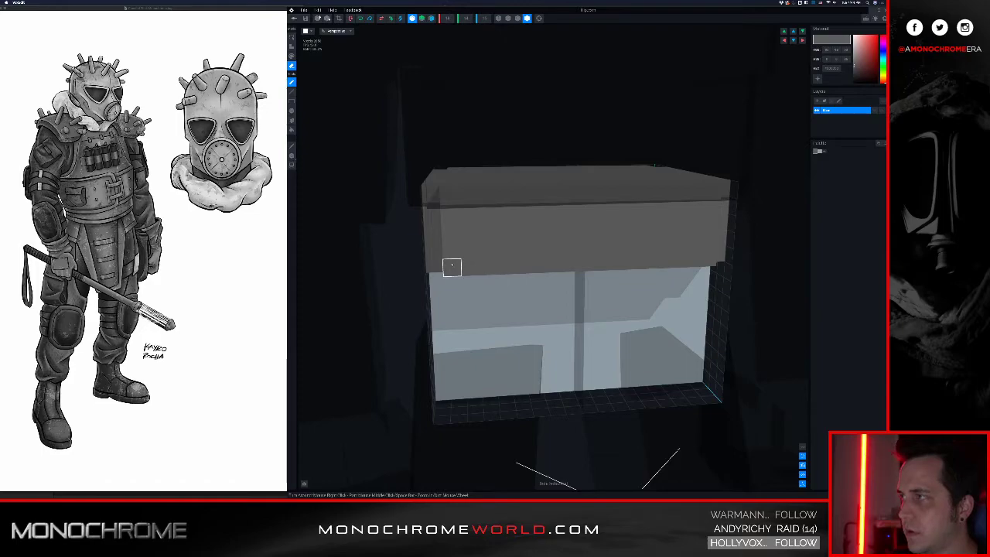
- Erase the protruding bottom row of voxels from the hip's dark grey belt band and save the part
right_drag(522, 247, 501, 246)
right_drag(356, 269, 402, 266)
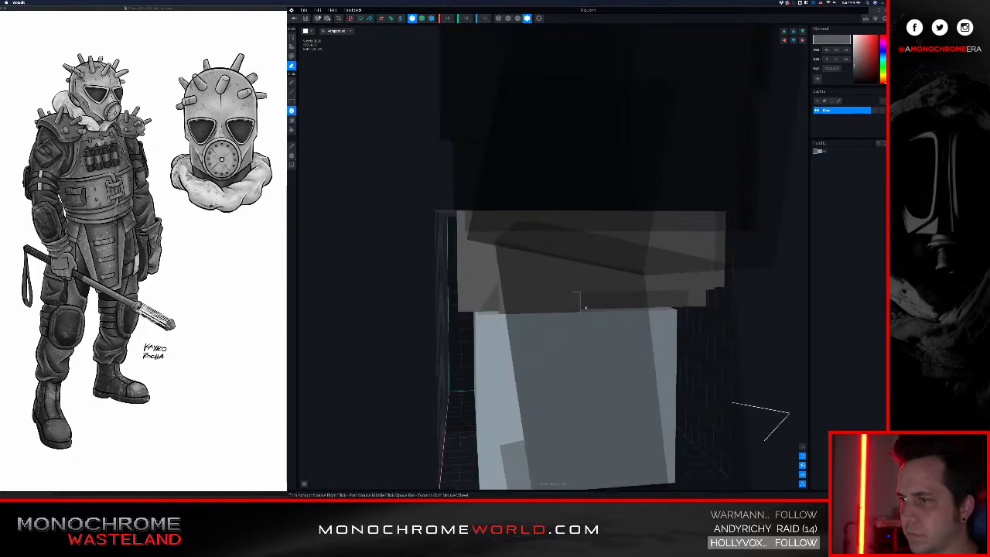
right_drag(521, 307, 529, 299)
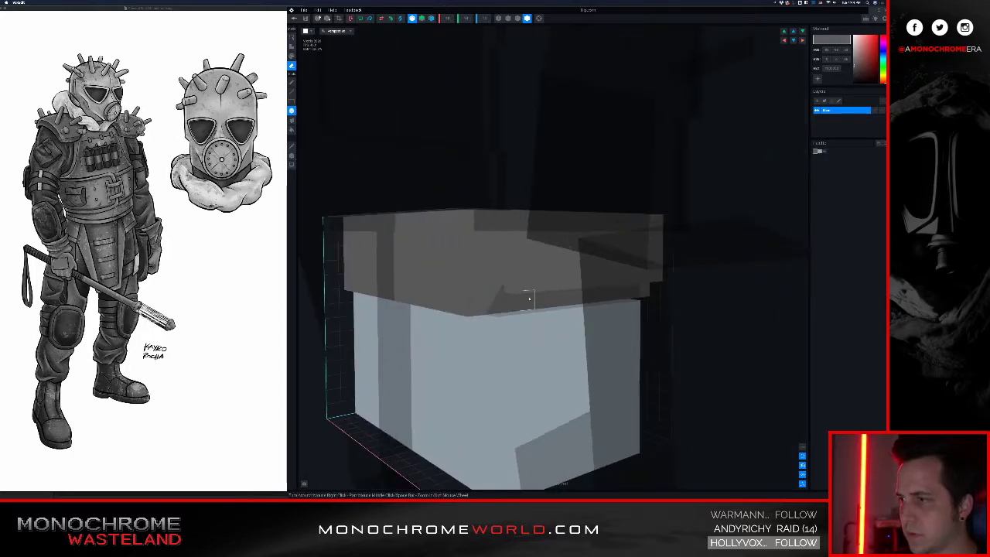
right_drag(502, 256, 543, 256)
click(491, 224)
right_drag(536, 257, 548, 257)
scroll(542, 247, down, 2)
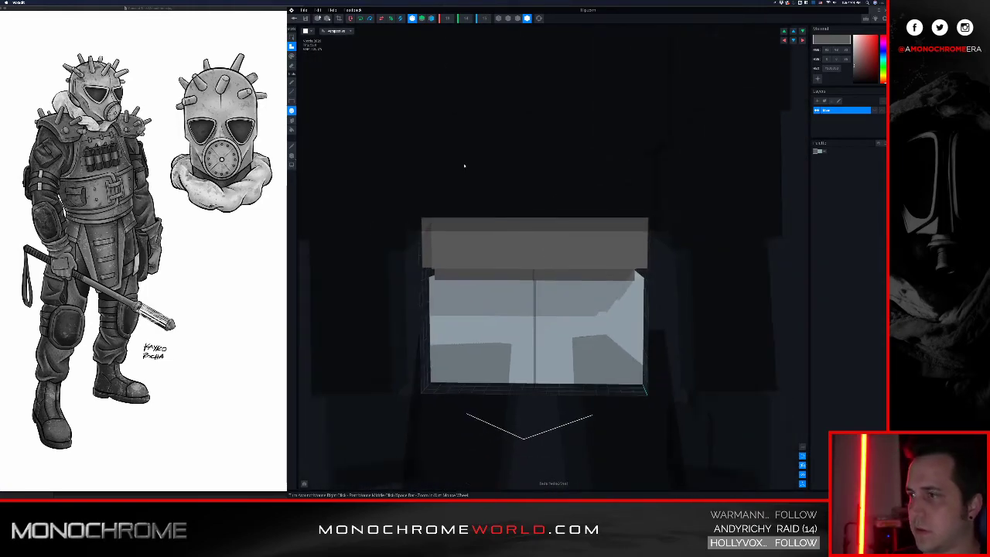
click(294, 17)
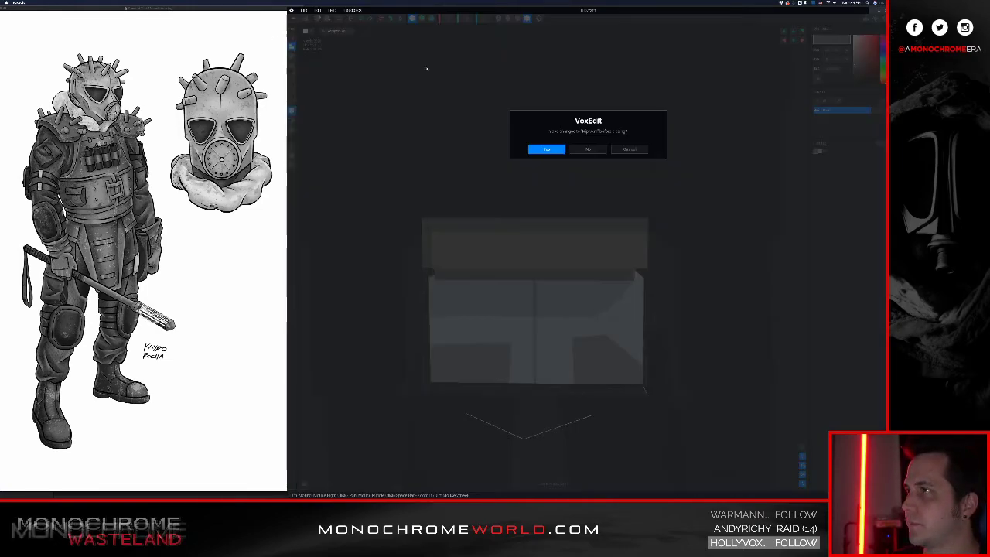
click(546, 149)
- Select the character's chest part and open it in the voxel editor
middle_drag(524, 181, 529, 290)
right_drag(574, 256, 495, 248)
scroll(571, 223, up, 5)
scroll(570, 222, up, 3)
scroll(495, 265, up, 3)
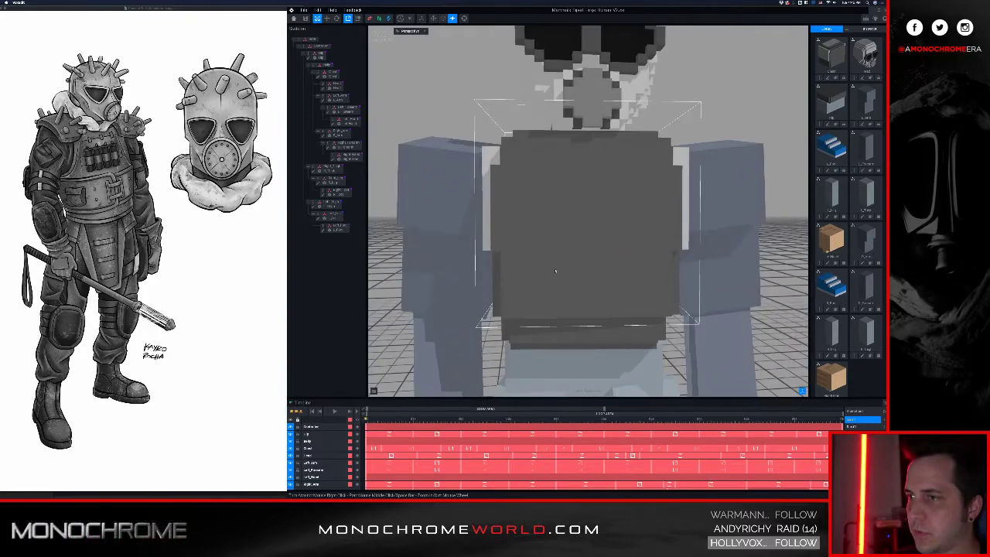
click(329, 74)
click(318, 76)
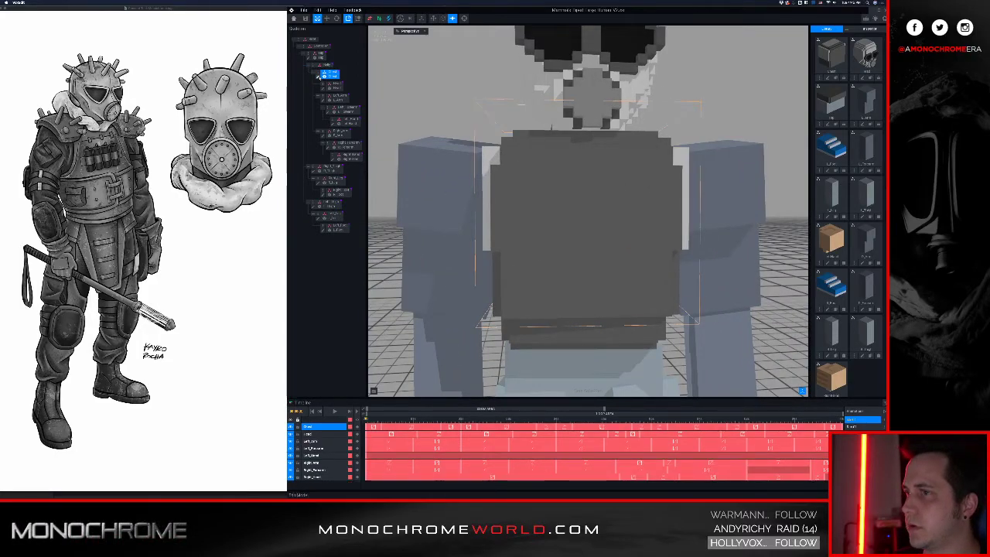
right_drag(585, 230, 579, 233)
scroll(588, 235, down, 2)
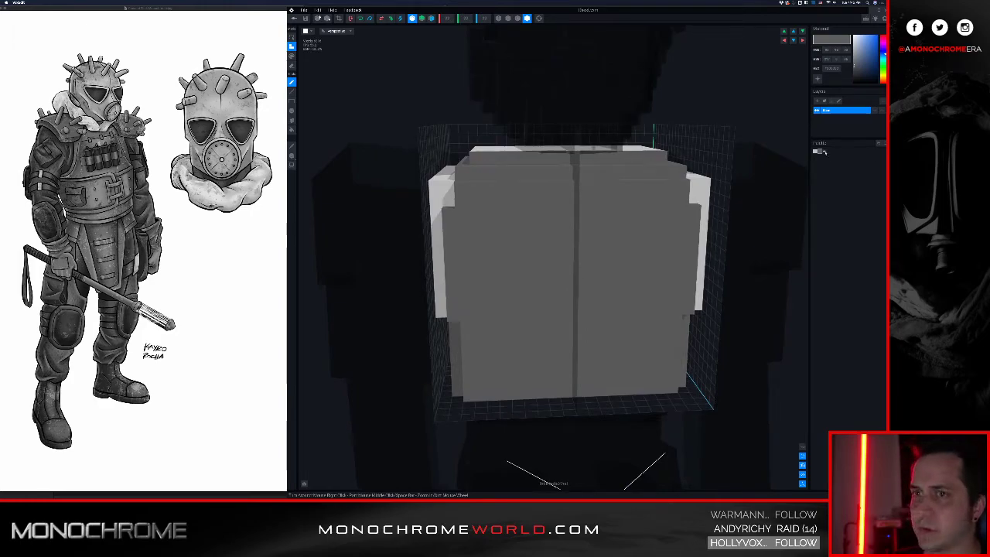
- Choose a darker grey and paint a horizontal band across the chest's front just below the upper plate
click(854, 71)
key(p)
key(b)
right_drag(591, 323, 599, 328)
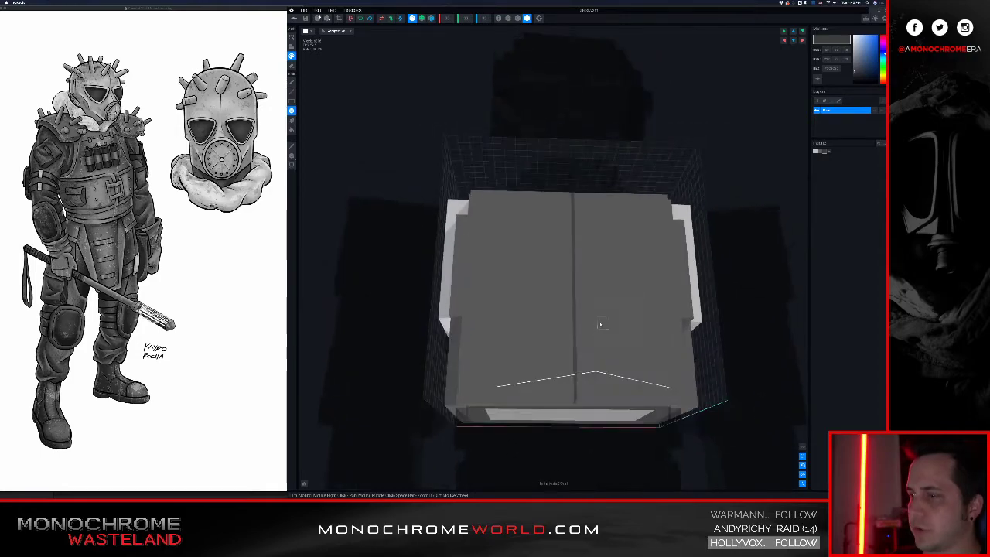
drag(467, 321, 568, 336)
right_drag(567, 335, 578, 346)
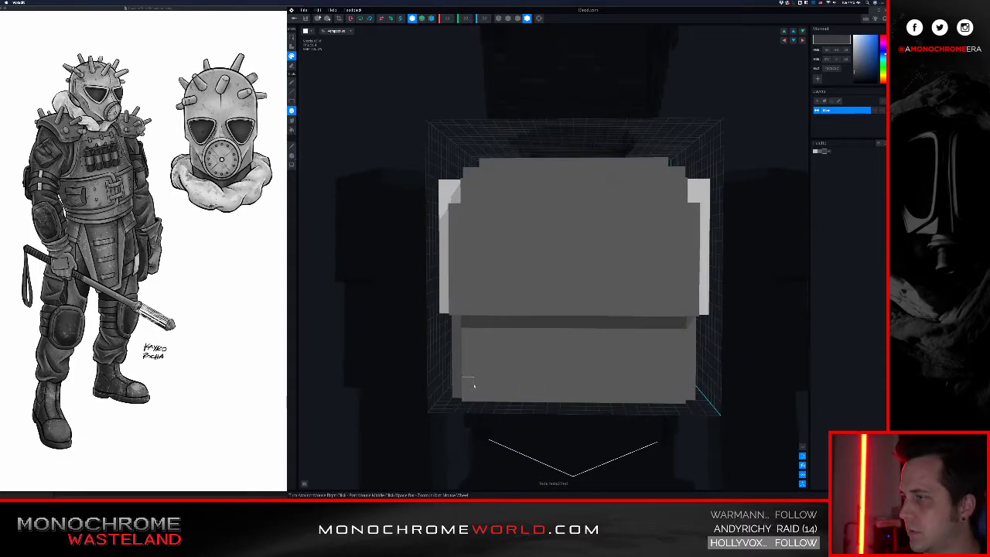
- Paint the same darker grey along the lower chest section's bottom edge and side edges to frame it, and save the part
right_drag(475, 385, 466, 395)
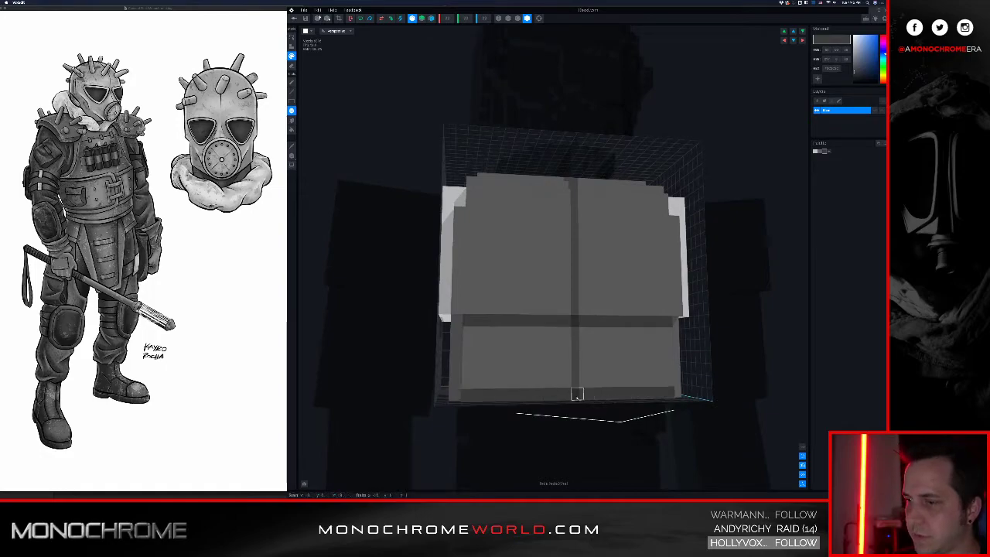
right_drag(565, 369, 424, 290)
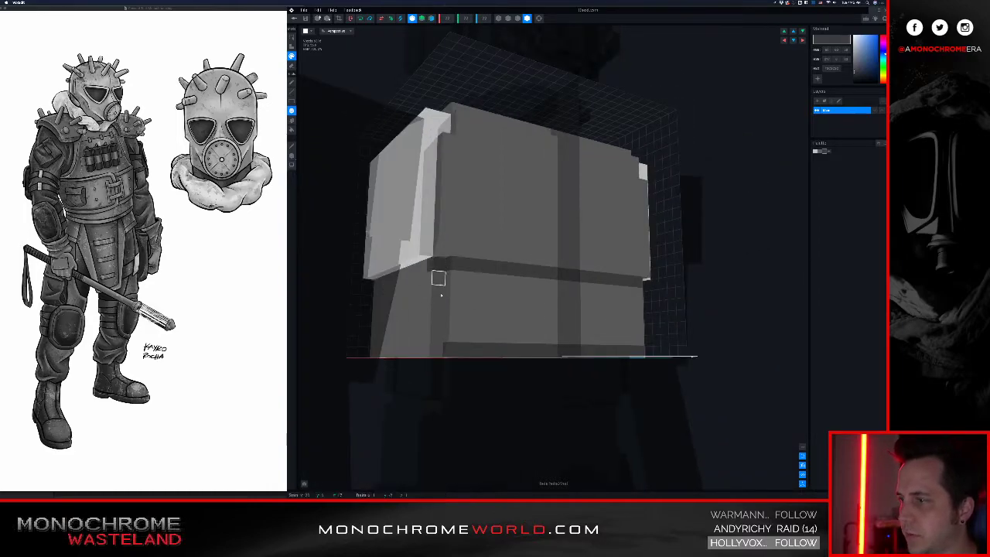
right_drag(493, 322, 553, 325)
right_drag(614, 274, 544, 288)
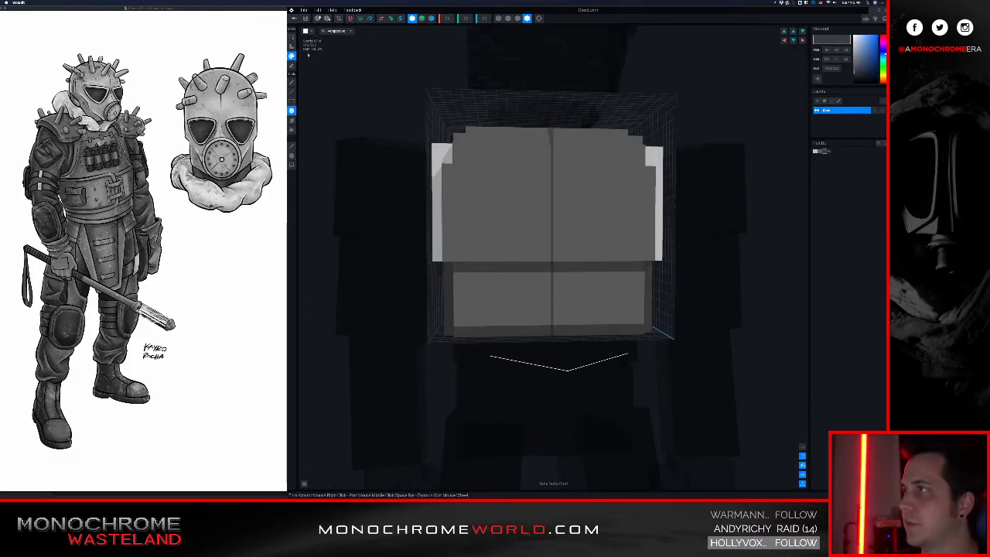
click(306, 18)
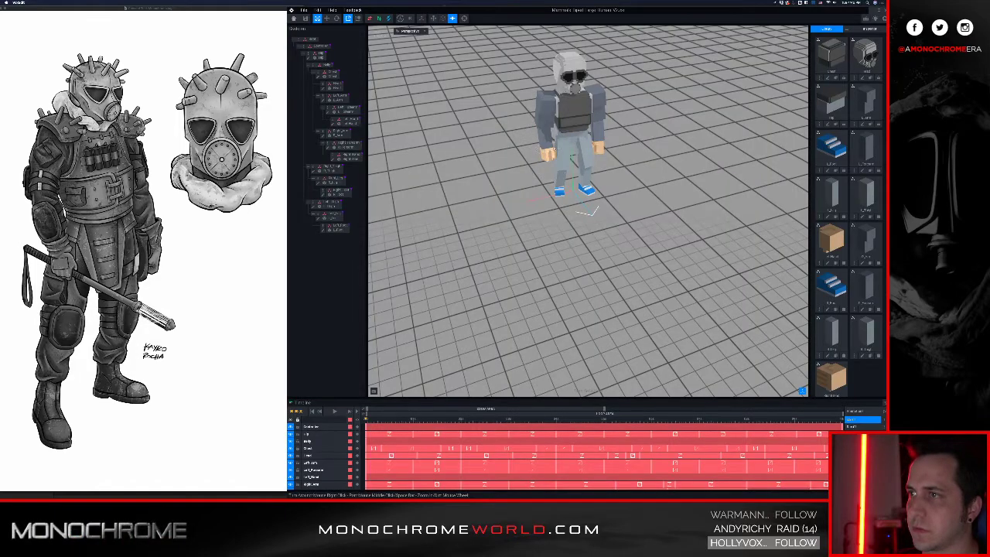
- Check the framed torso on the whole character, then reopen the chest part for voxel editing
right_drag(619, 212, 586, 200)
scroll(583, 168, up, 8)
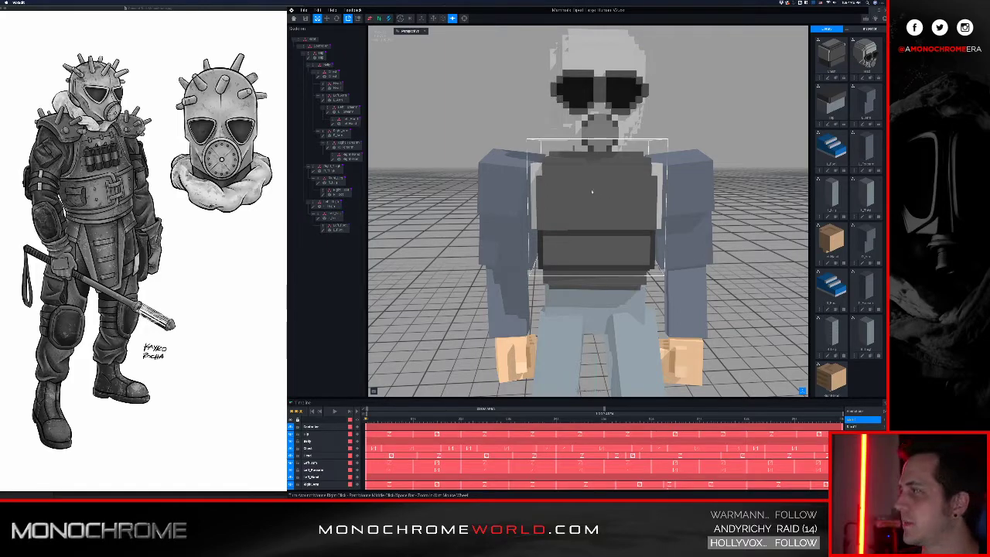
click(661, 163)
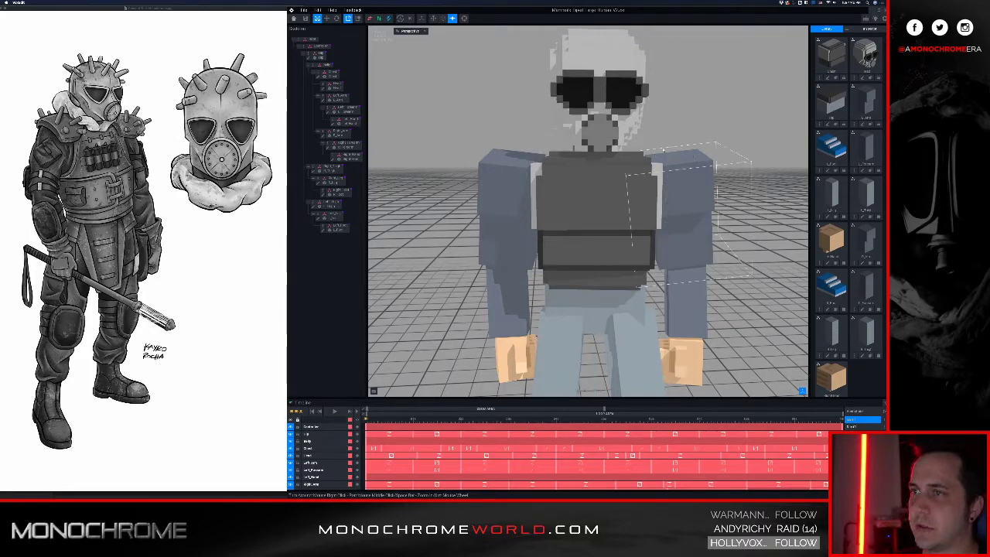
middle_drag(596, 246, 584, 218)
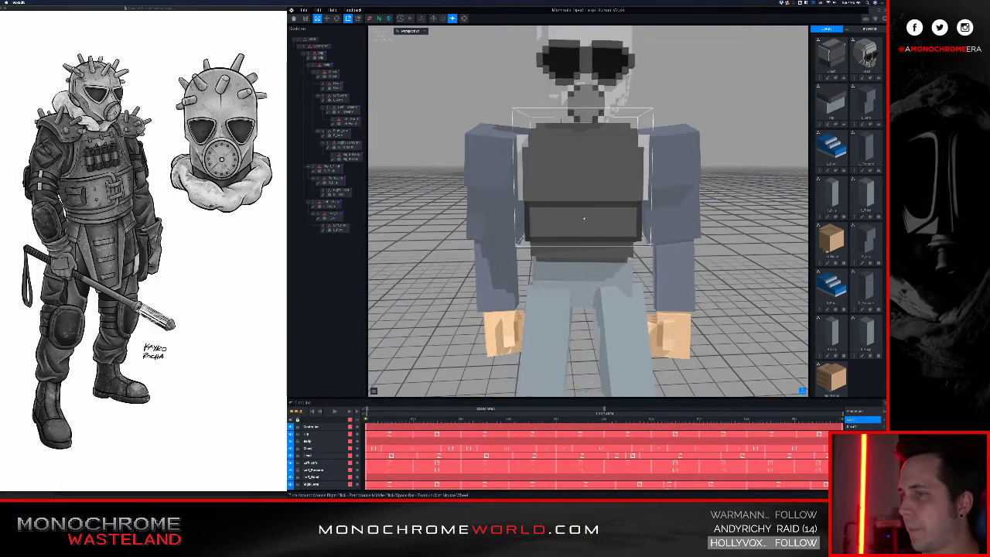
scroll(583, 222, up, 3)
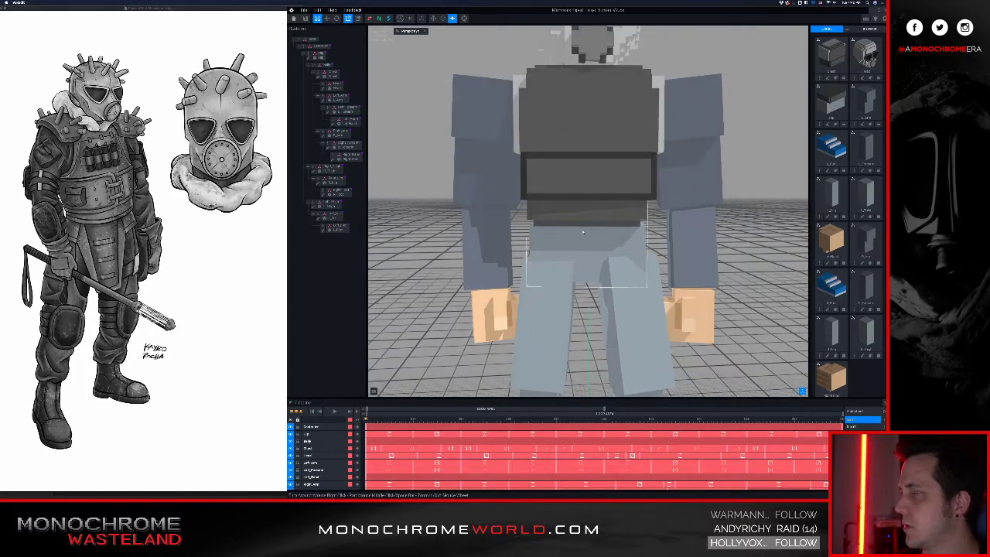
middle_drag(583, 232, 589, 276)
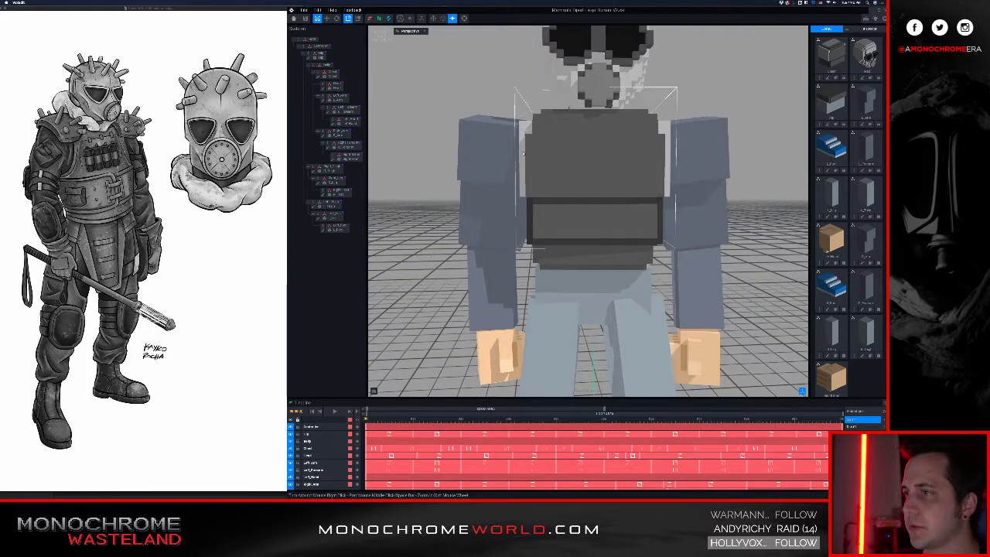
click(524, 139)
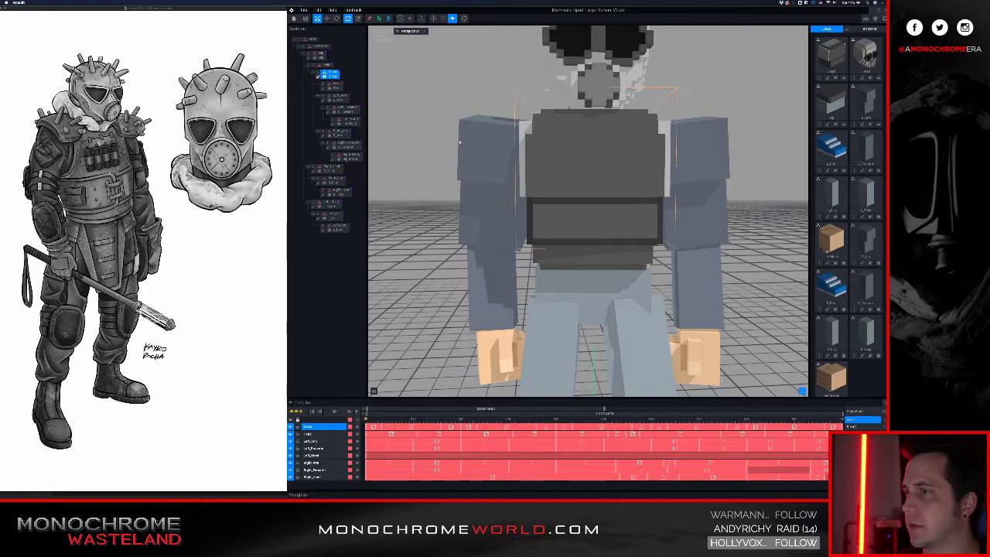
click(318, 77)
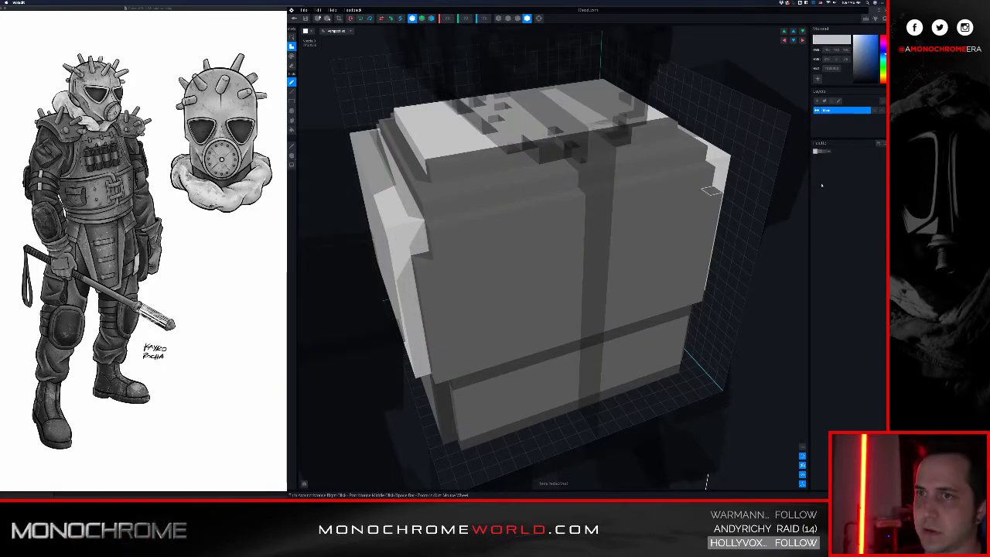
- Recolour the chest's light grey voxels at the shoulders and top to near-black, and save the part
drag(861, 55, 838, 80)
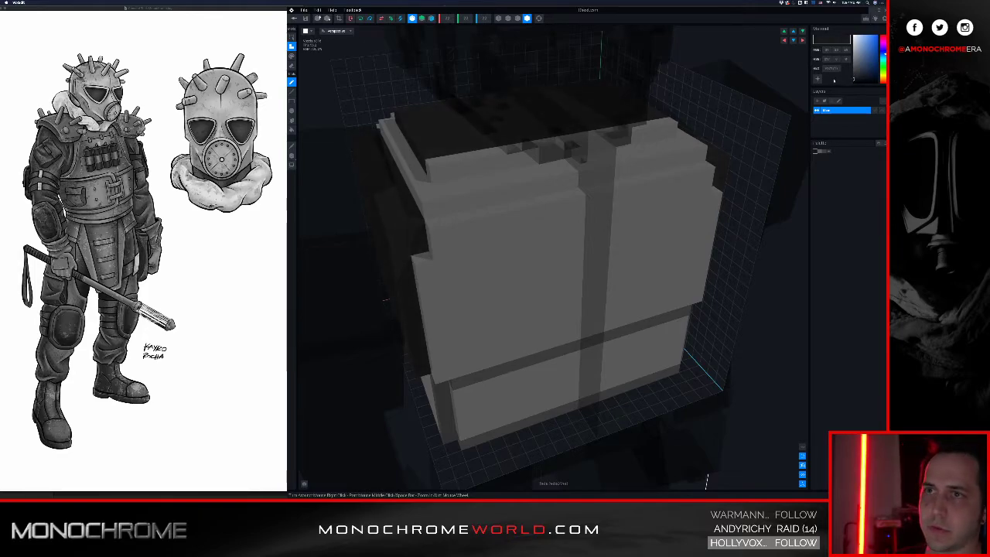
key(Return)
scroll(462, 280, down, 3)
right_drag(463, 278, 489, 275)
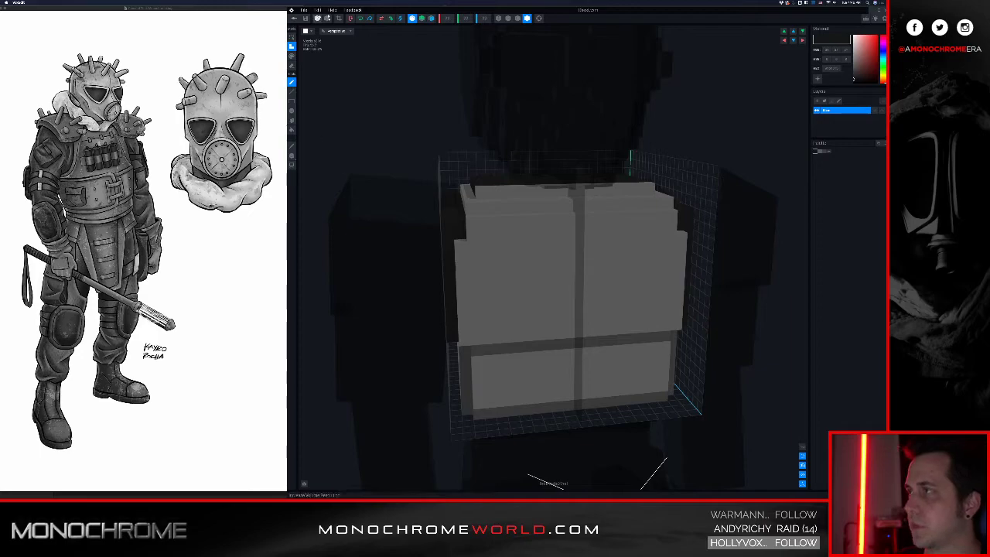
click(294, 18)
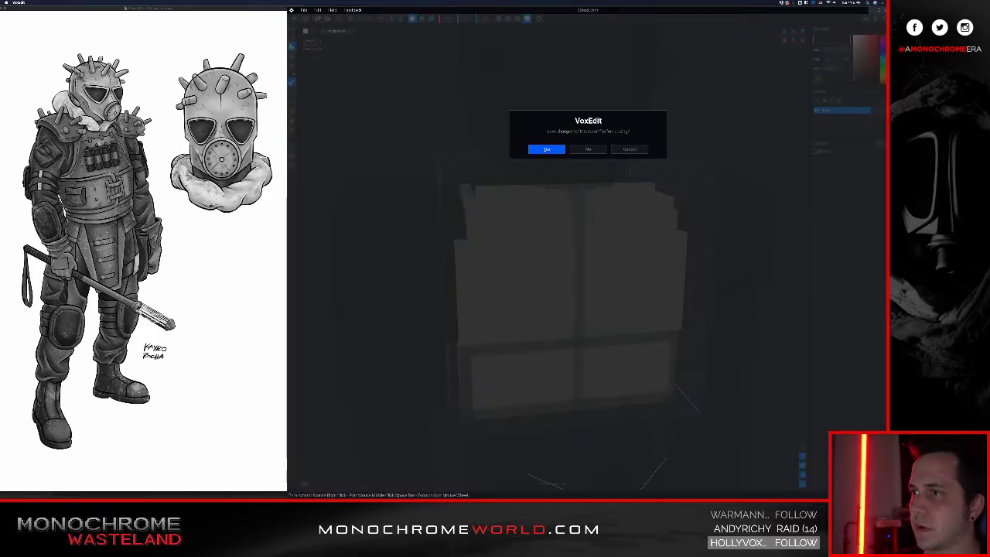
click(546, 150)
- Select the character's left upper arm part and open it in the voxel editor
right_drag(554, 95, 574, 159)
scroll(576, 115, up, 5)
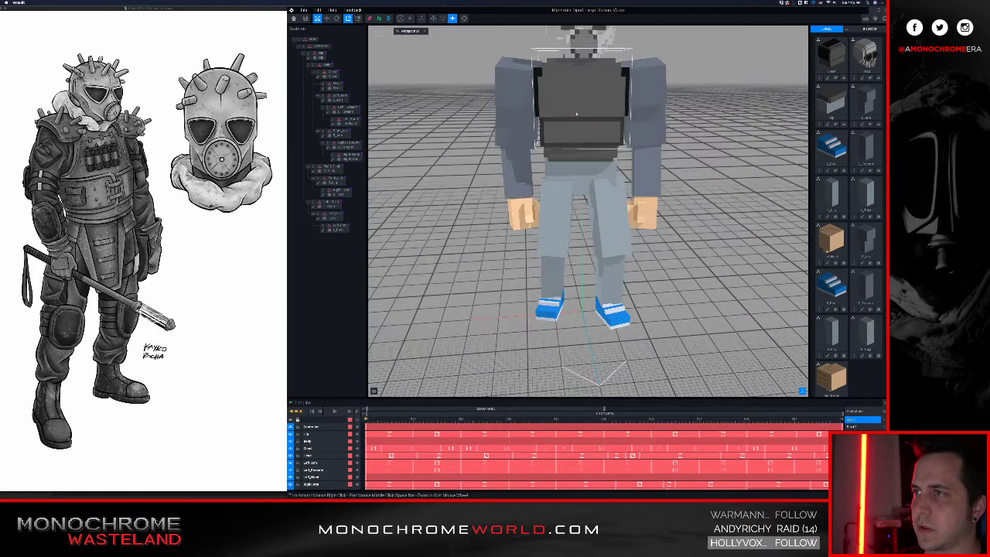
scroll(577, 114, up, 3)
right_drag(577, 108, 646, 130)
click(647, 131)
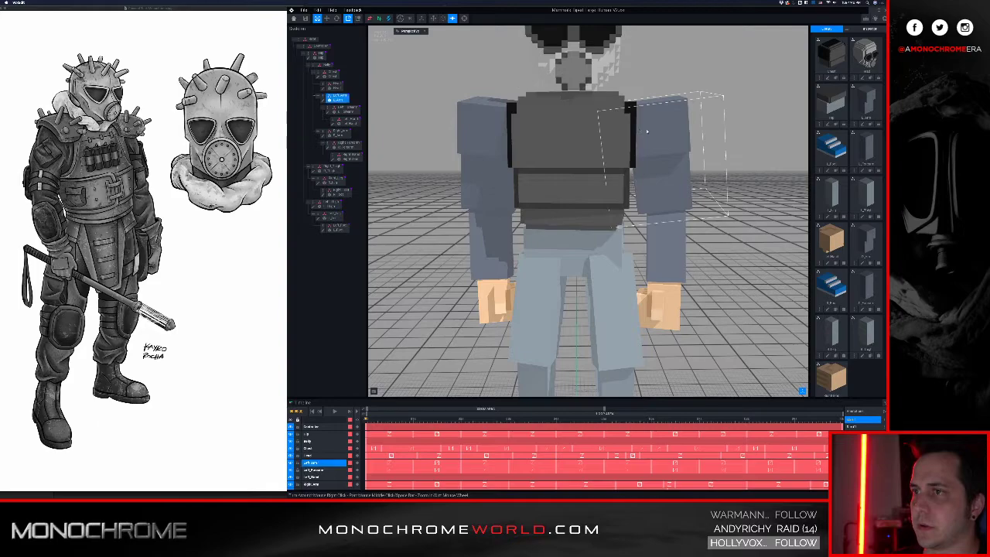
click(323, 99)
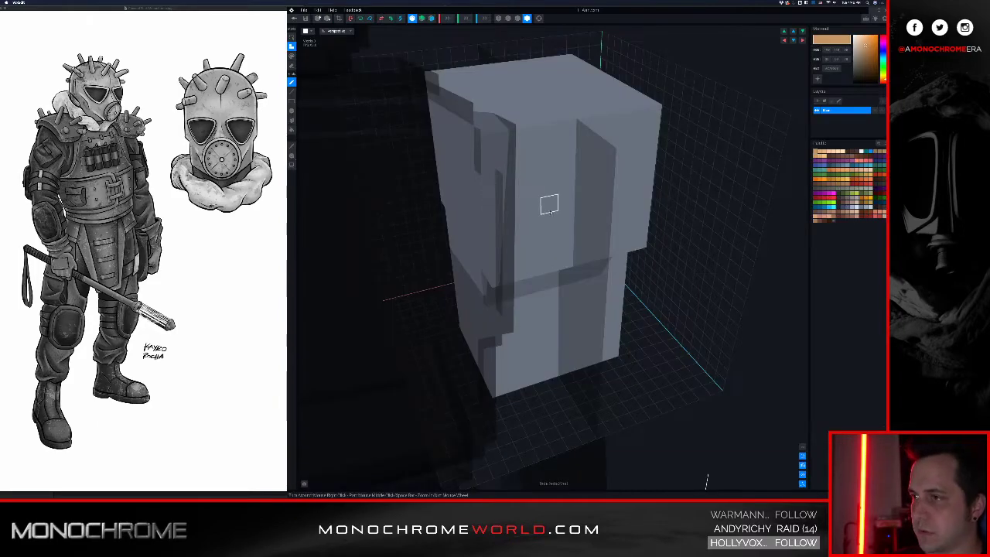
- Sample the arm's blue-grey colour and change its hex value to near-black so the whole arm is recoloured
alt+click(548, 204)
click(830, 70)
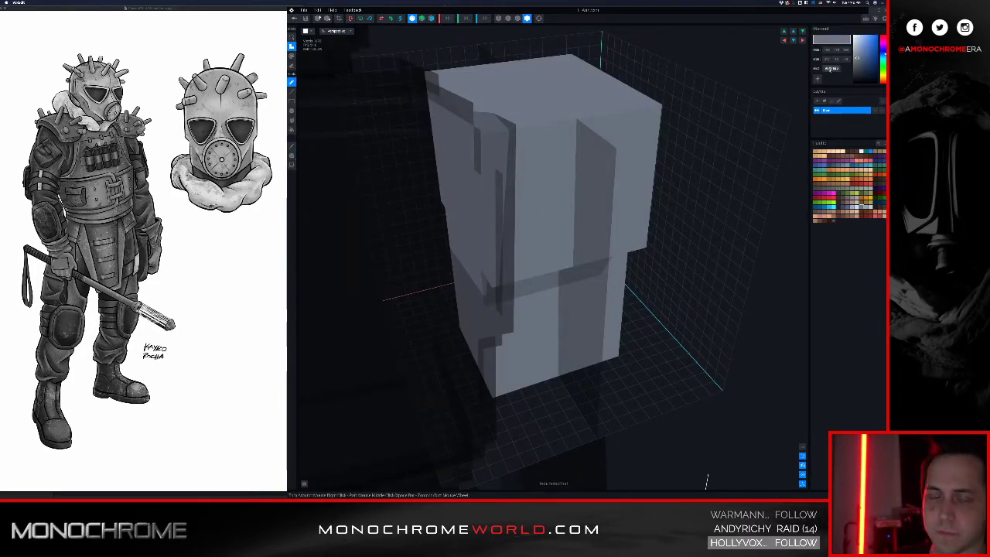
text(414)
key(Return)
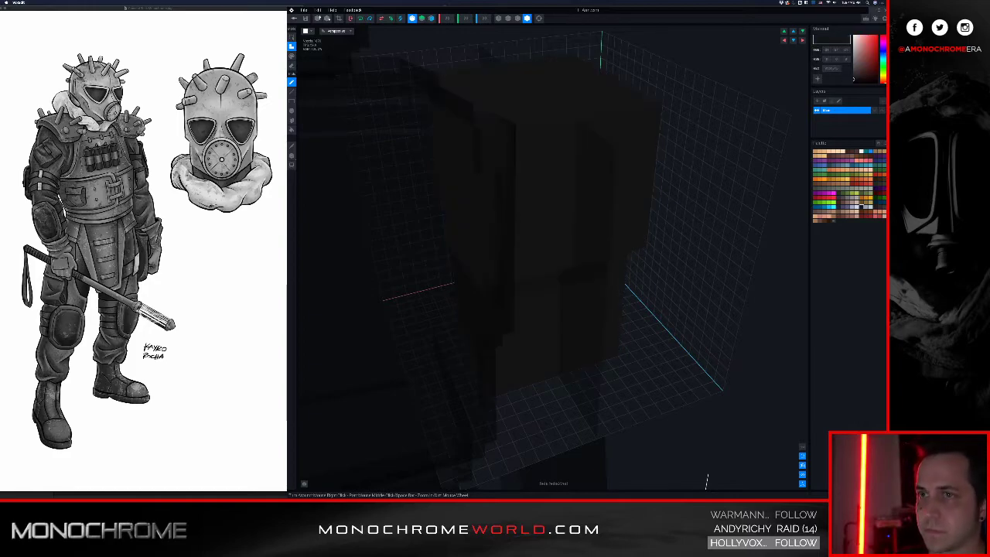
- Save the recoloured left upper arm and return to the whole character
click(863, 160)
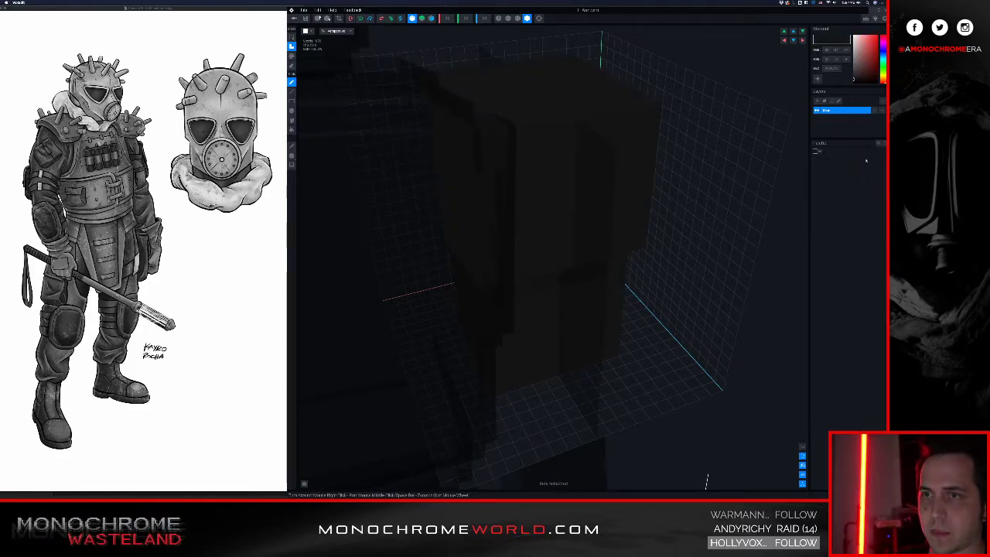
click(295, 18)
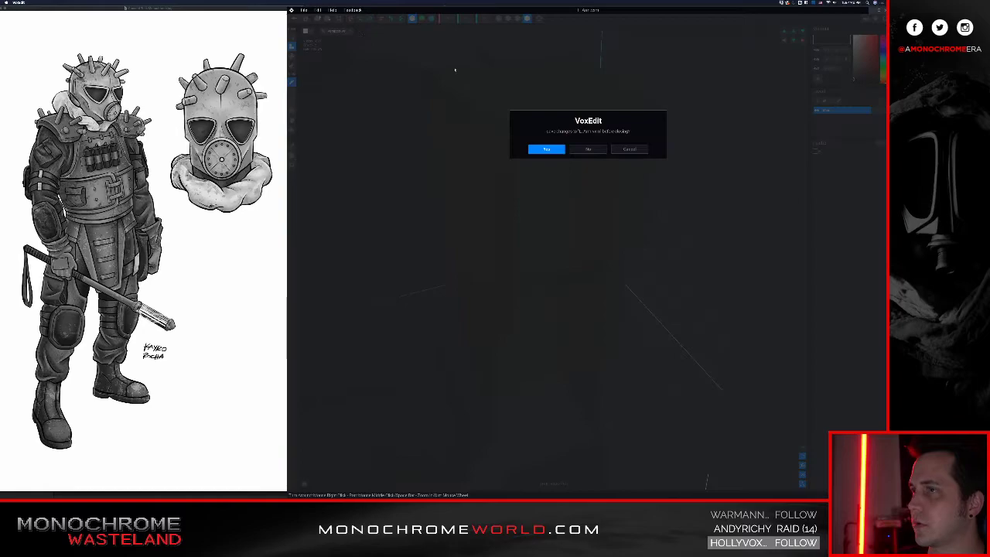
click(547, 149)
- Select the character's right upper arm part and open it for voxel editing
scroll(565, 164, up, 5)
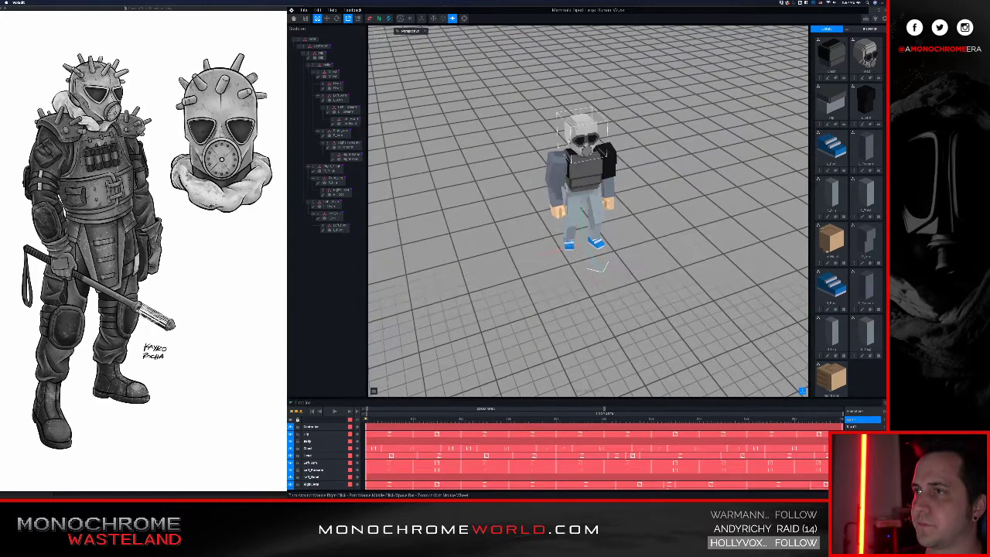
scroll(565, 163, up, 3)
click(541, 165)
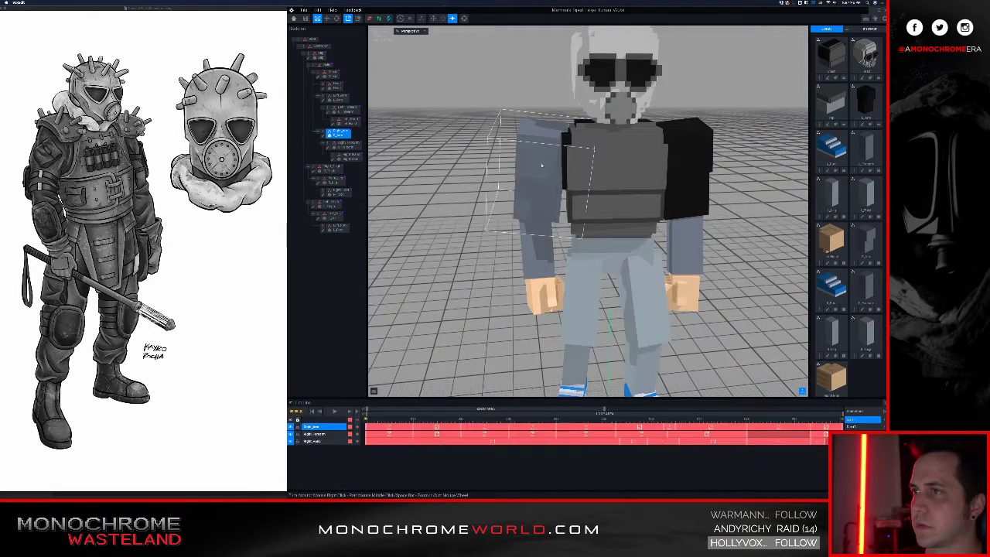
click(323, 136)
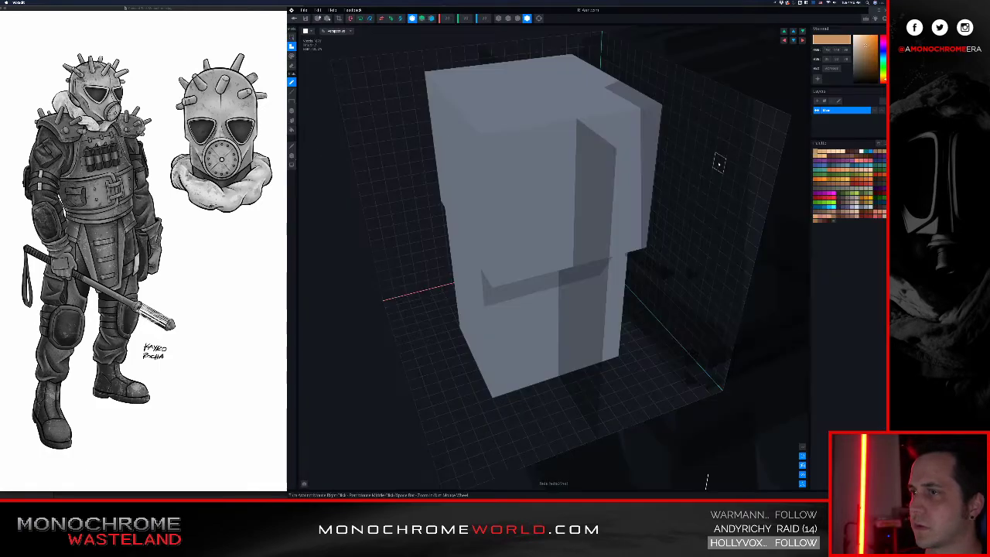
- Sample the right upper arm's blue-grey colour, change it to near-black for the whole part, and save
alt+click(548, 204)
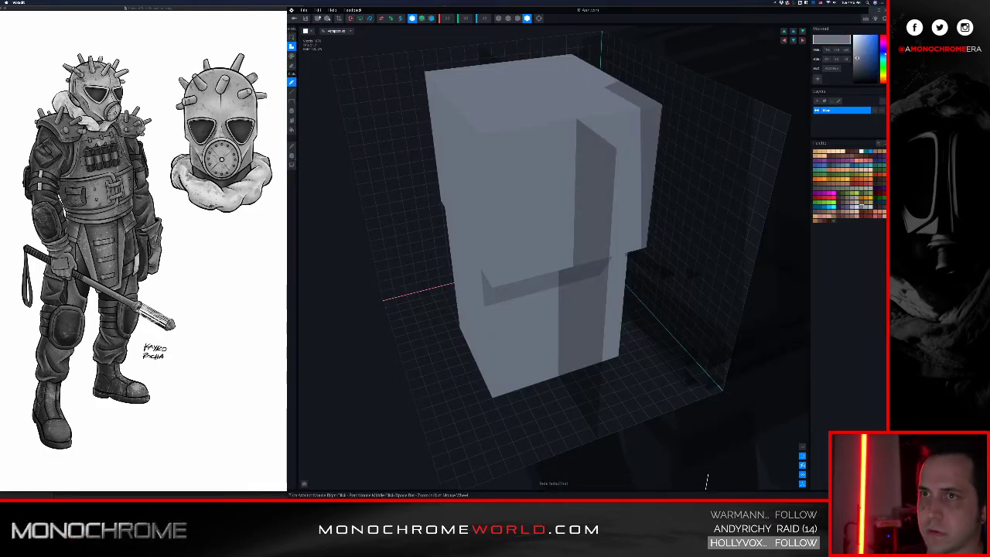
click(824, 79)
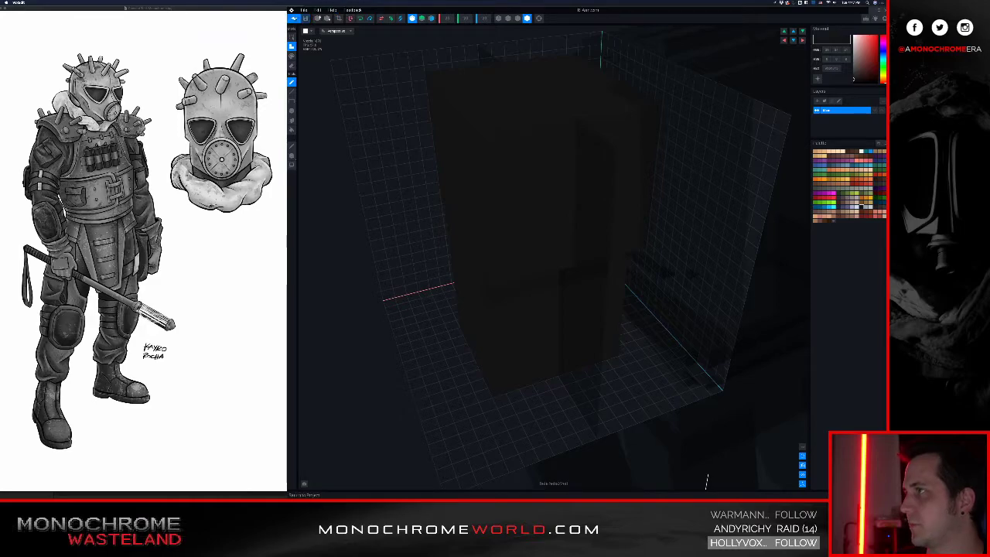
click(293, 18)
click(546, 149)
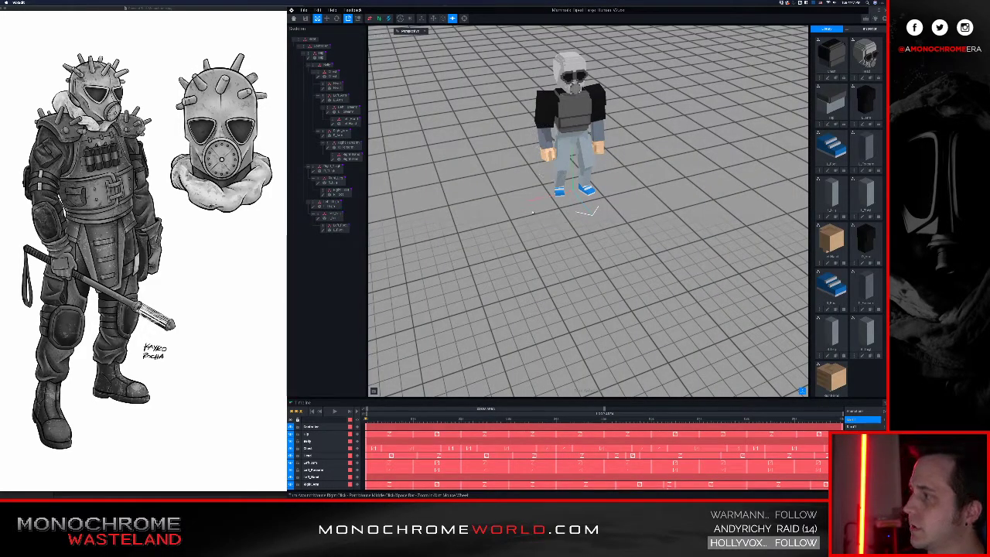
- Frame the character from the front and open the right forearm part for voxel editing
right_drag(582, 130, 570, 107)
middle_drag(571, 107, 571, 162)
scroll(571, 163, up, 3)
scroll(570, 163, up, 5)
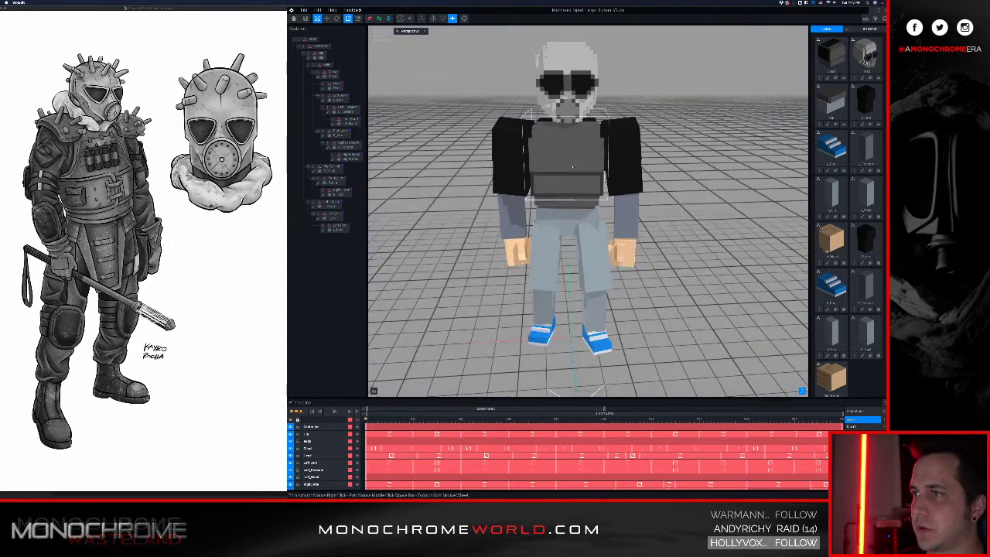
click(341, 144)
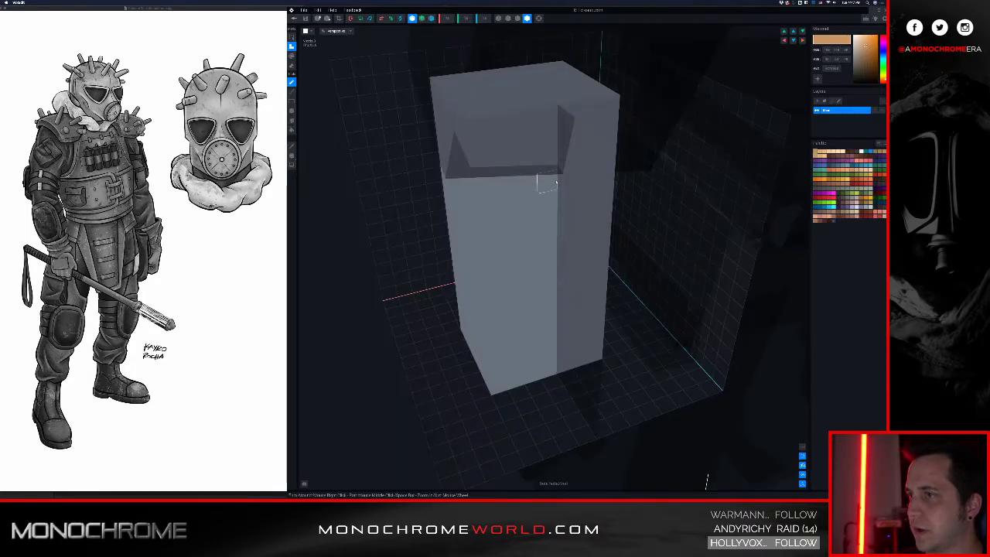
- Sample the right forearm's blue-grey colour, set its hex value to 151515, and save the part
alt+click(529, 224)
text(151)
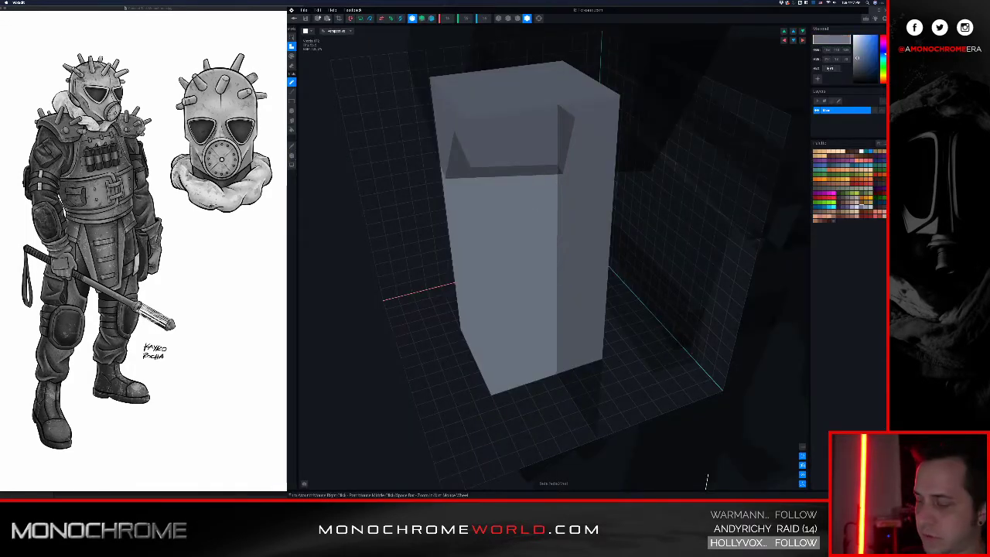
text(515)
key(Return)
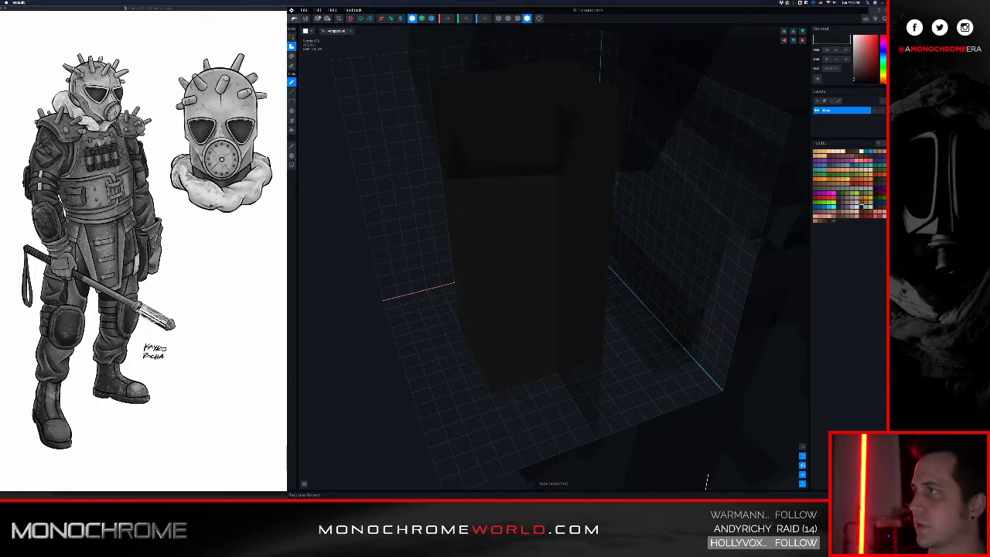
click(706, 481)
click(546, 149)
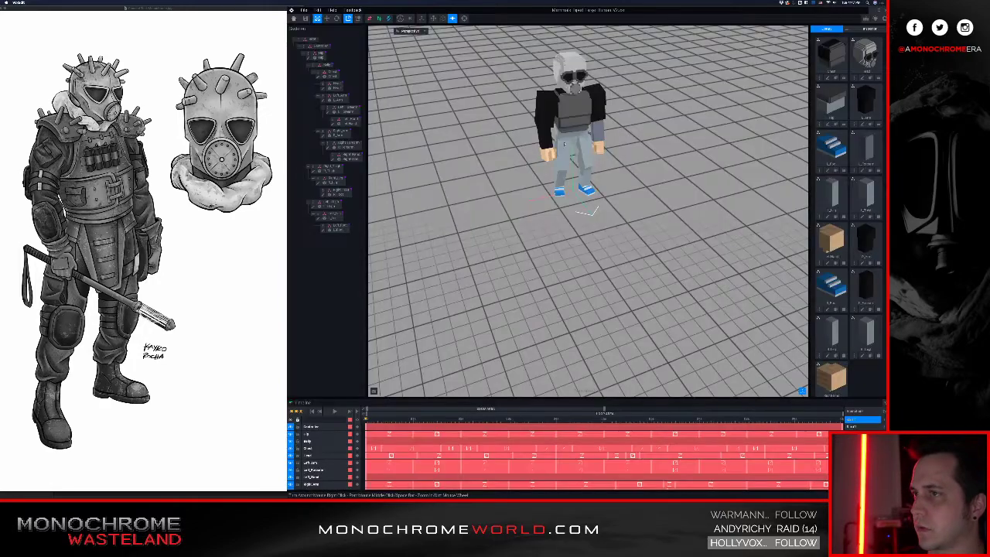
- Select the remaining blue-grey left forearm on the character and open it for voxel editing
right_drag(600, 130, 590, 81)
scroll(622, 147, up, 5)
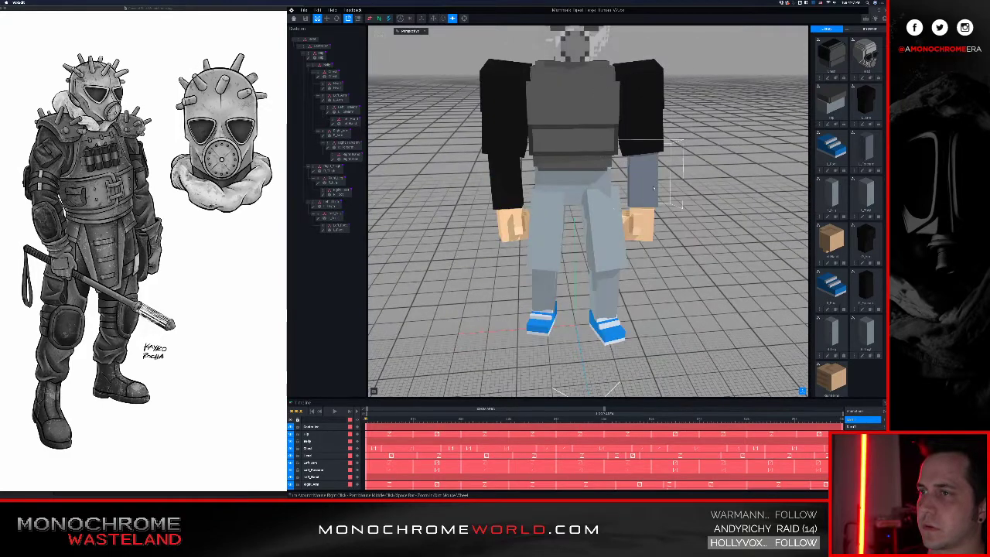
click(653, 185)
click(327, 113)
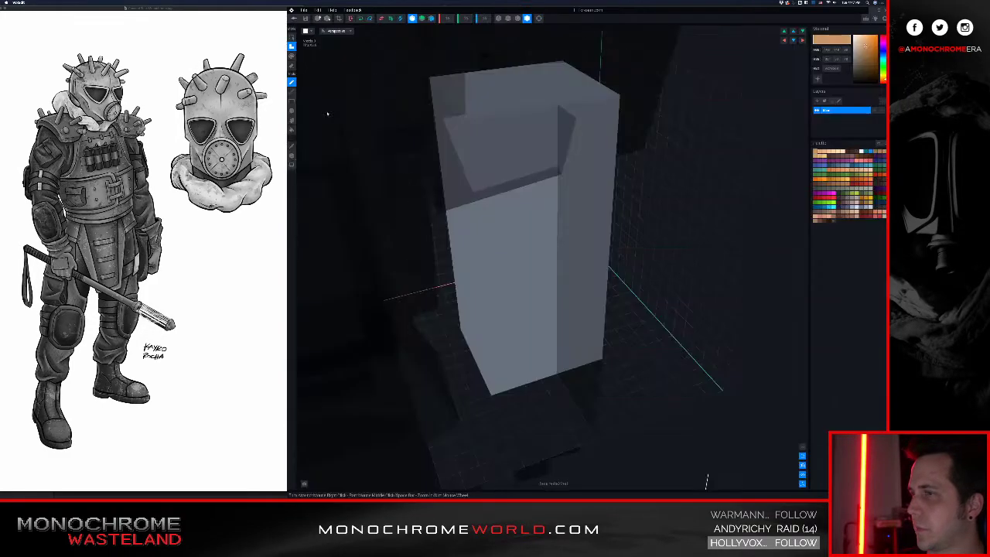
- Sample the left forearm's blue-grey colour, set its hex value to #171717, and save the part
alt+click(512, 226)
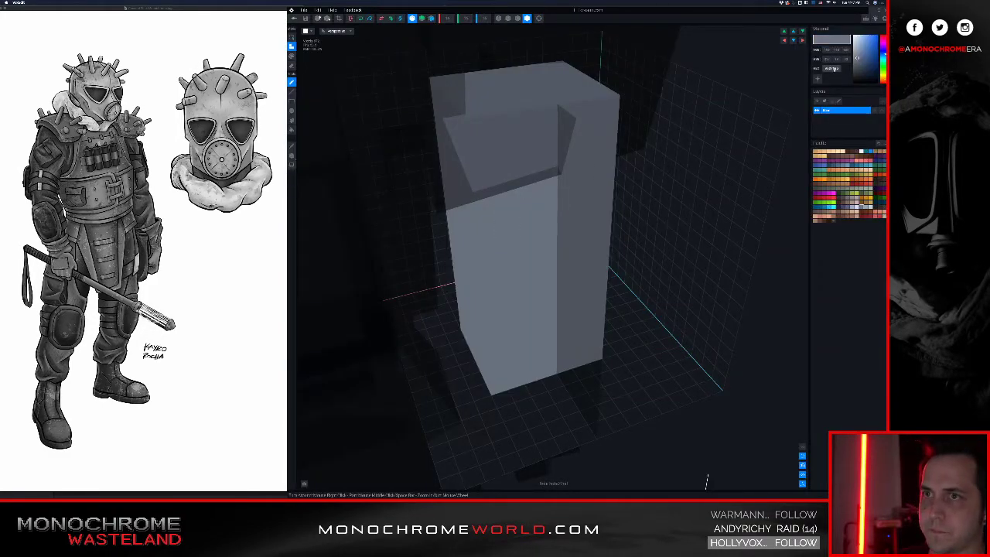
text(#171717)
key(Return)
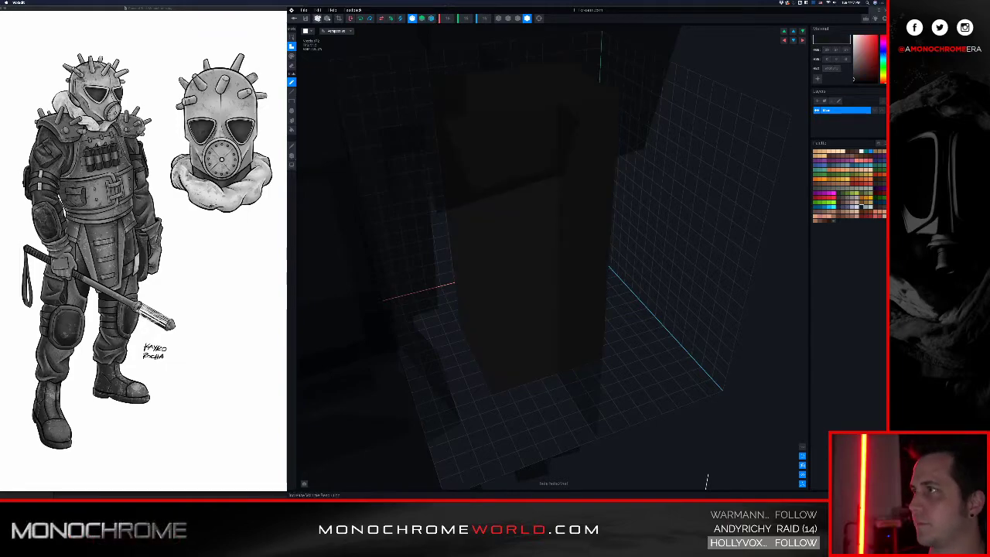
click(306, 17)
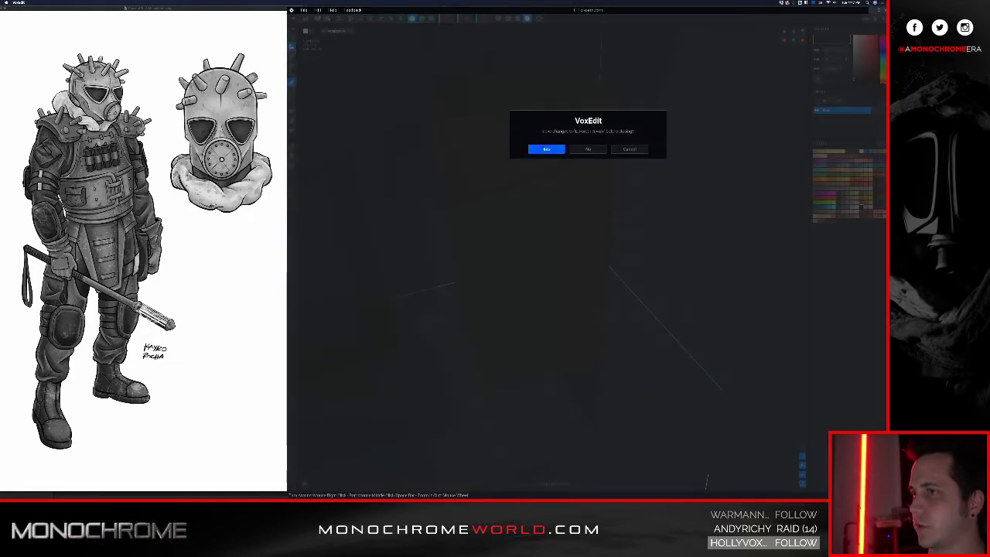
click(545, 148)
- Check both black sleeves on the whole character, then open the right hand part for voxel editing
right_drag(574, 160, 571, 116)
scroll(574, 116, up, 2)
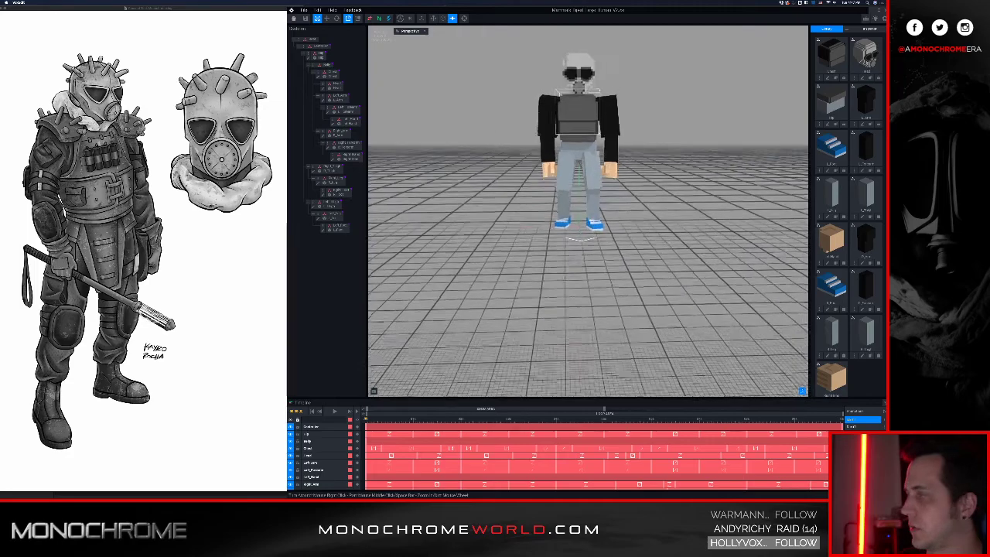
middle_drag(584, 86, 566, 133)
scroll(556, 176, up, 5)
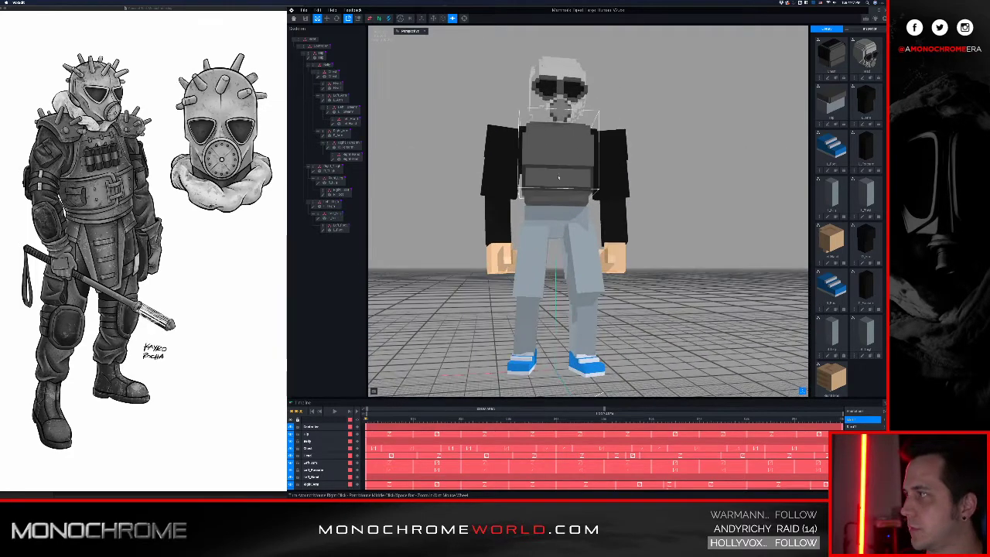
right_drag(557, 176, 560, 204)
scroll(560, 204, up, 1)
middle_drag(560, 205, 561, 173)
right_drag(562, 172, 566, 186)
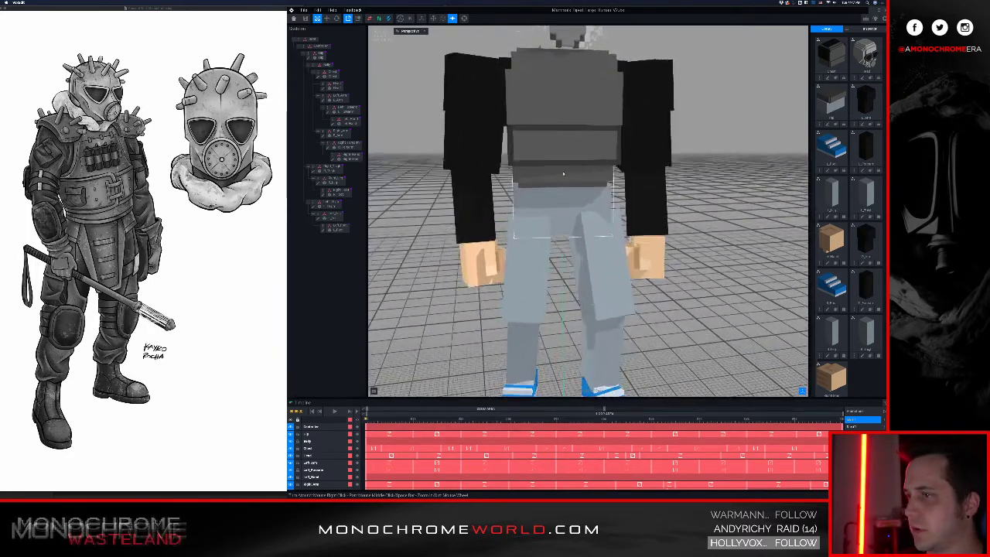
middle_drag(566, 190, 563, 169)
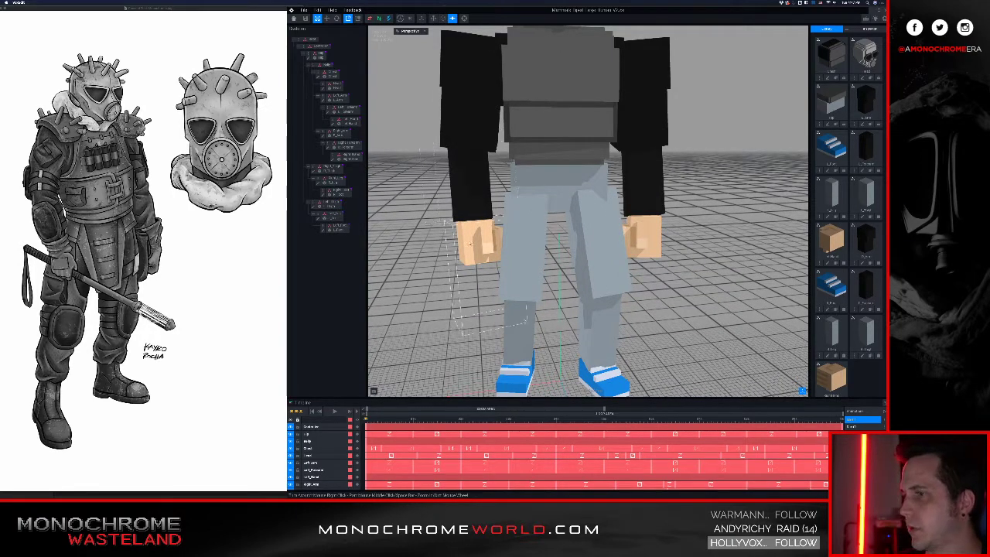
click(474, 244)
click(334, 160)
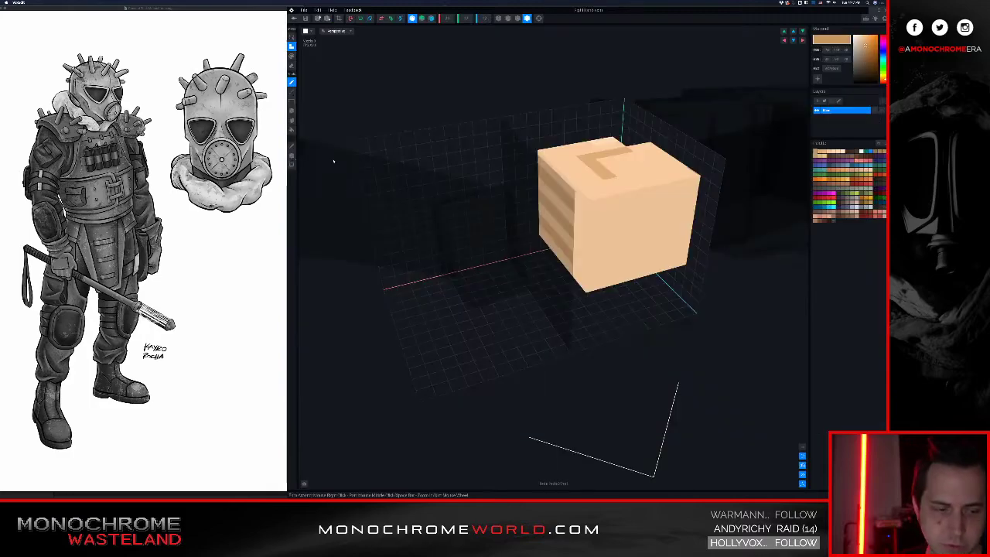
- Recolour the right hand's main skin tone to neutral grey and its orange finger lines to a slightly darker grey
right_drag(507, 150, 598, 184)
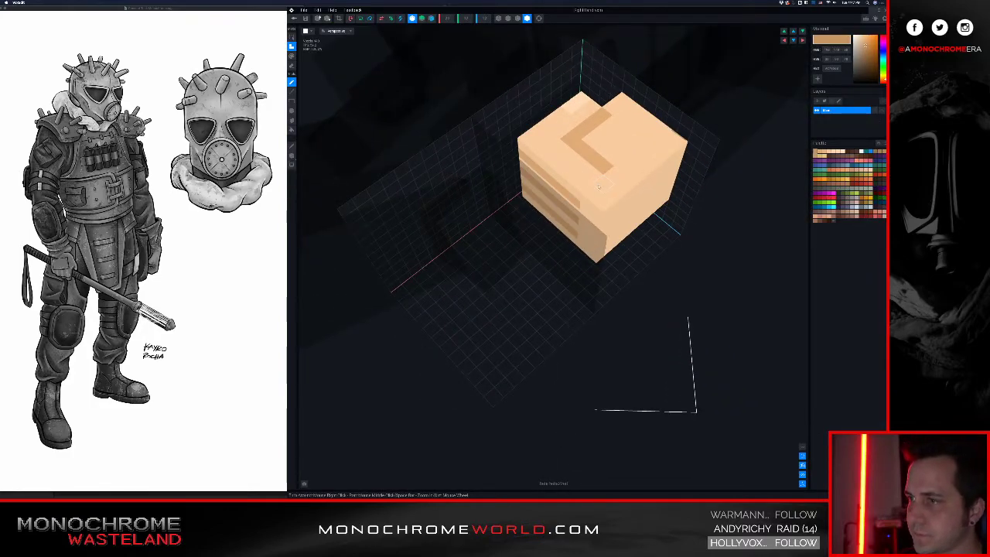
drag(863, 37, 832, 60)
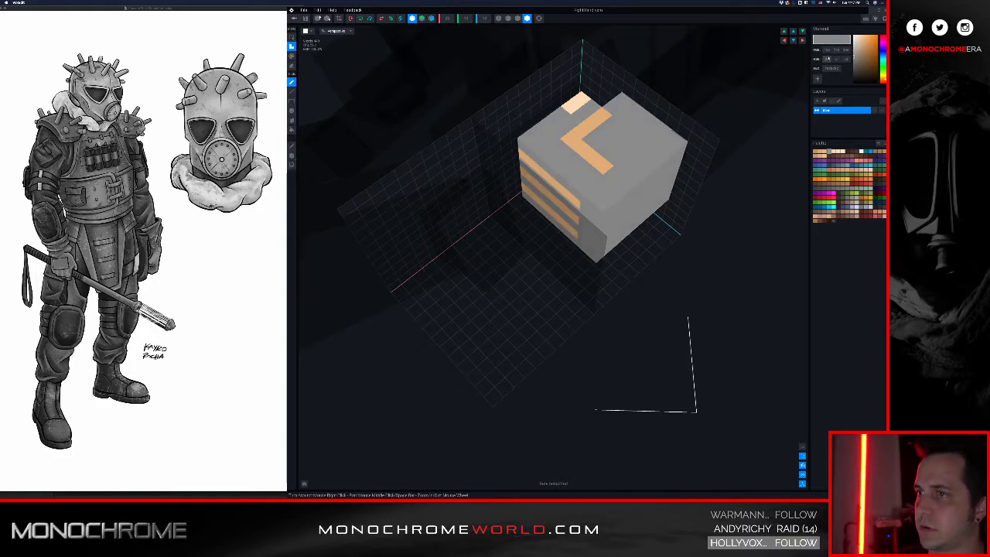
right_drag(625, 148, 578, 178)
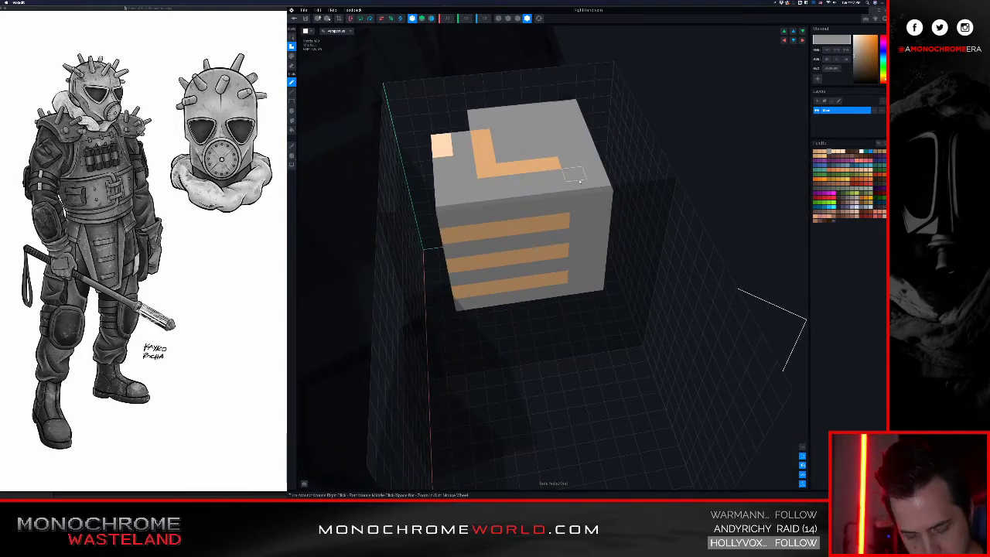
alt+click(554, 169)
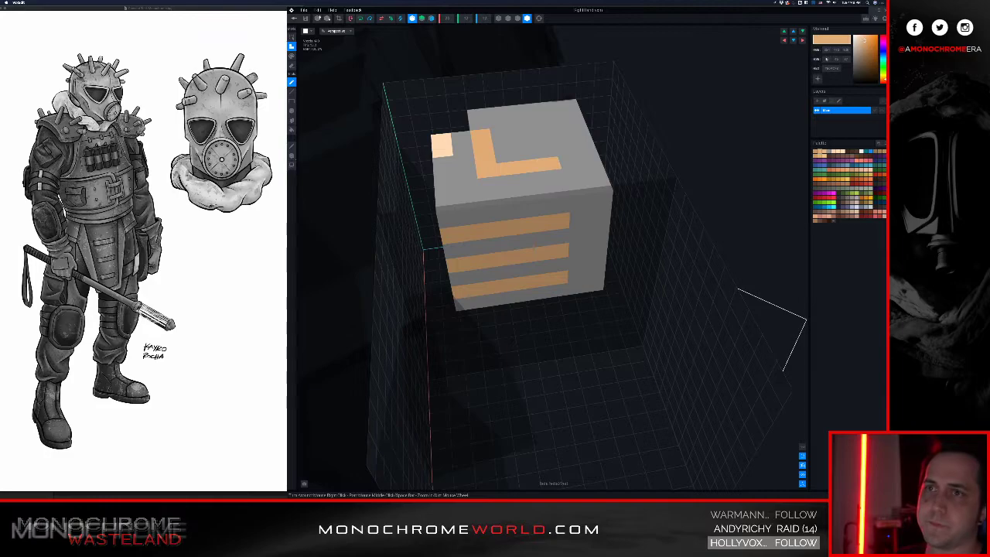
drag(856, 49, 843, 57)
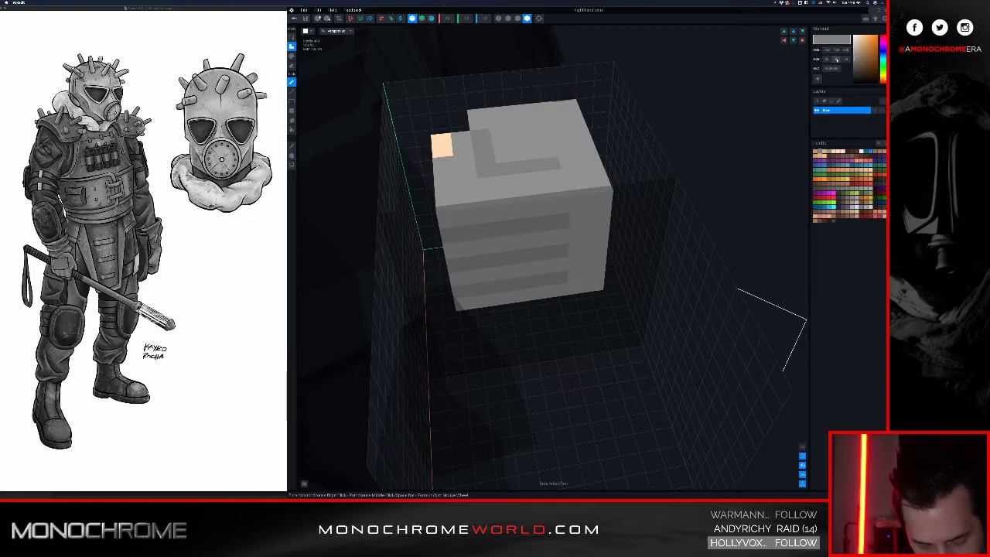
- Recolour the right hand's remaining peach fingertip voxels to light grey and save the part
right_drag(618, 138, 533, 194)
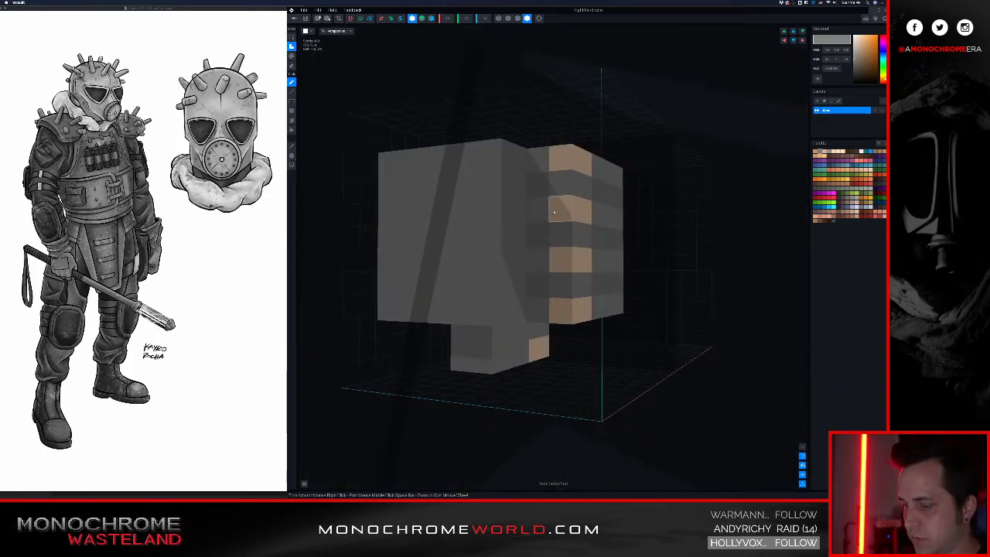
ctrl+click(554, 211)
drag(863, 43, 849, 49)
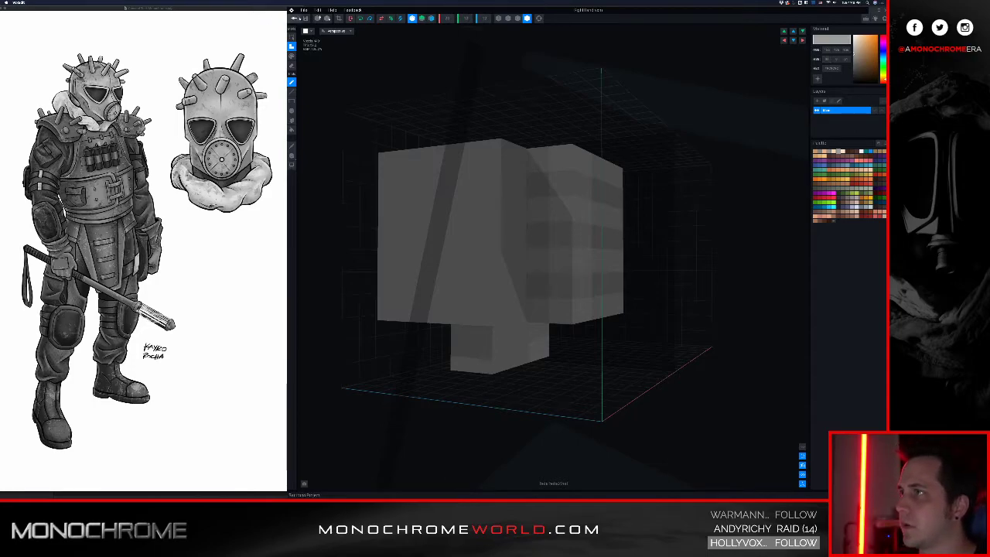
click(305, 18)
key(Return)
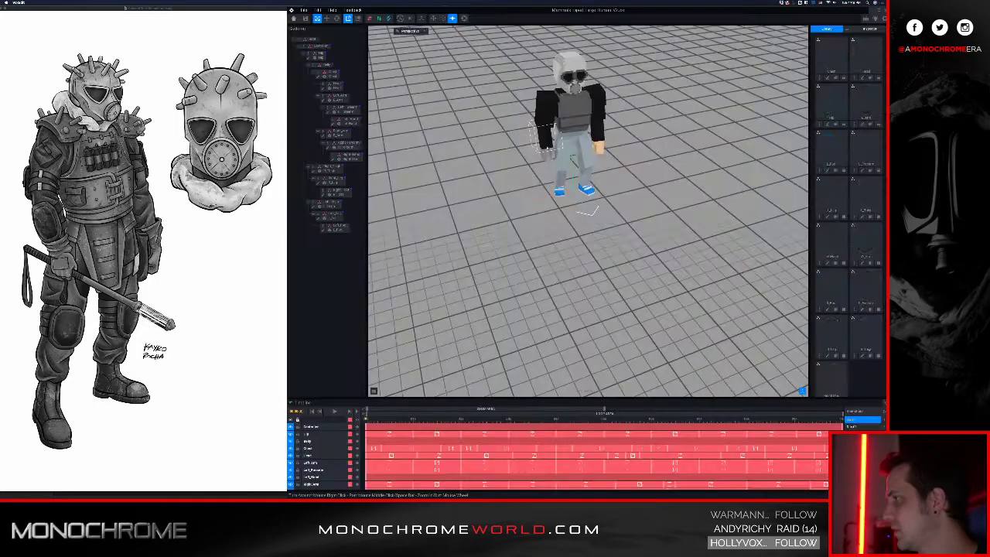
- Check the grey hand against the sleeve on the character, then reopen the right forearm for voxel editing
scroll(587, 209, up, 5)
scroll(588, 209, up, 4)
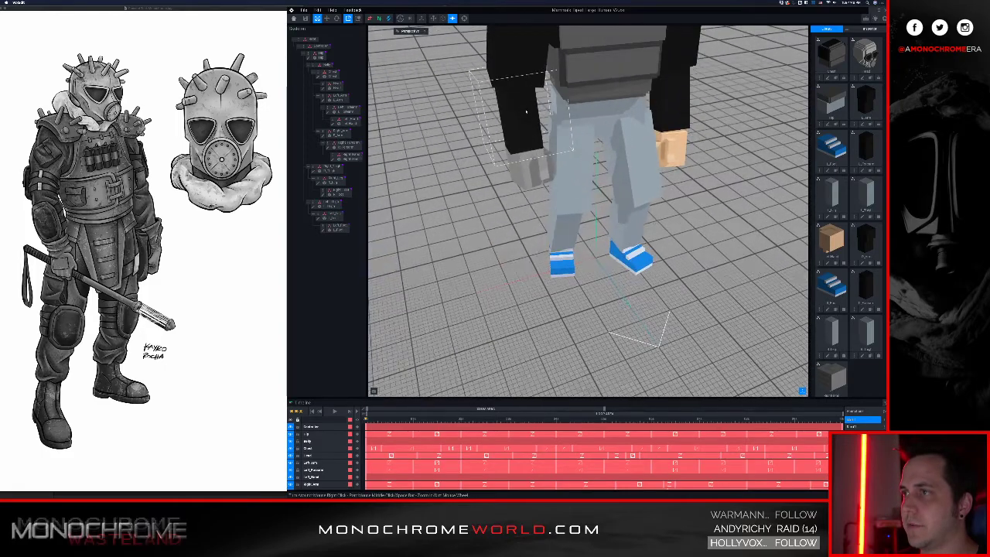
scroll(588, 209, up, 2)
scroll(588, 209, up, 2)
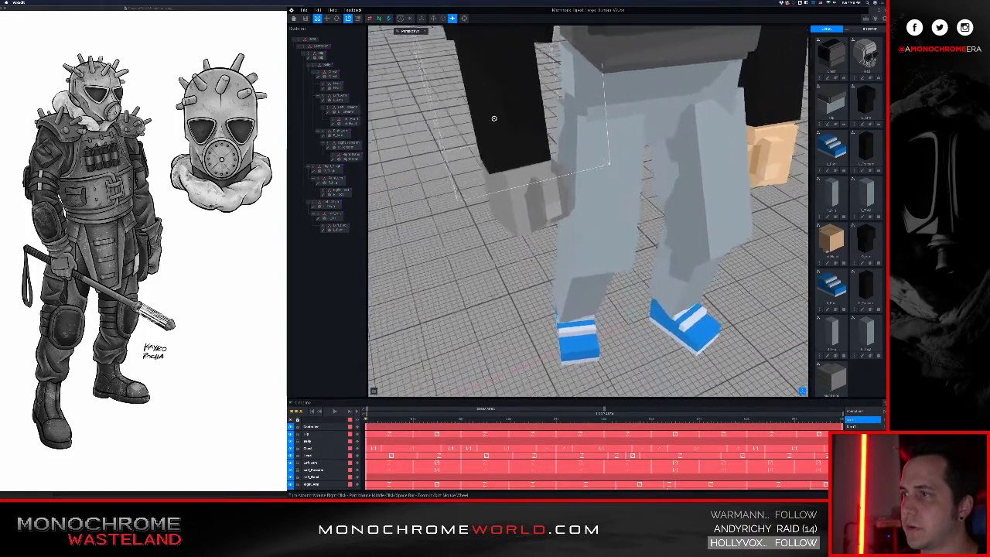
click(340, 145)
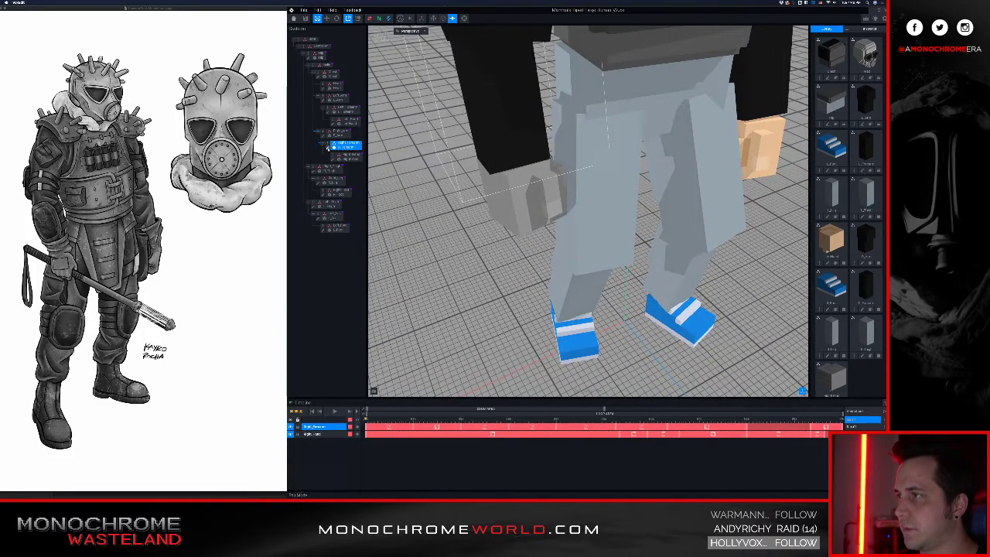
click(328, 148)
mouse_move(566, 216)
right_down()
mouse_move(548, 261)
mouse_move(529, 276)
right_up()
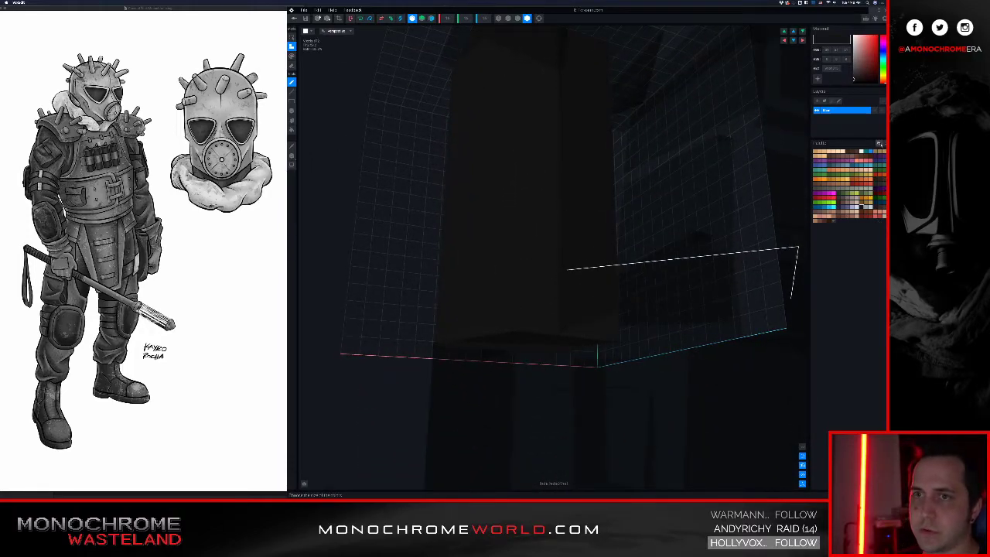
- Try recolouring the right forearm with grey 909090 from an emptied palette, and undo the recolouring
click(885, 145)
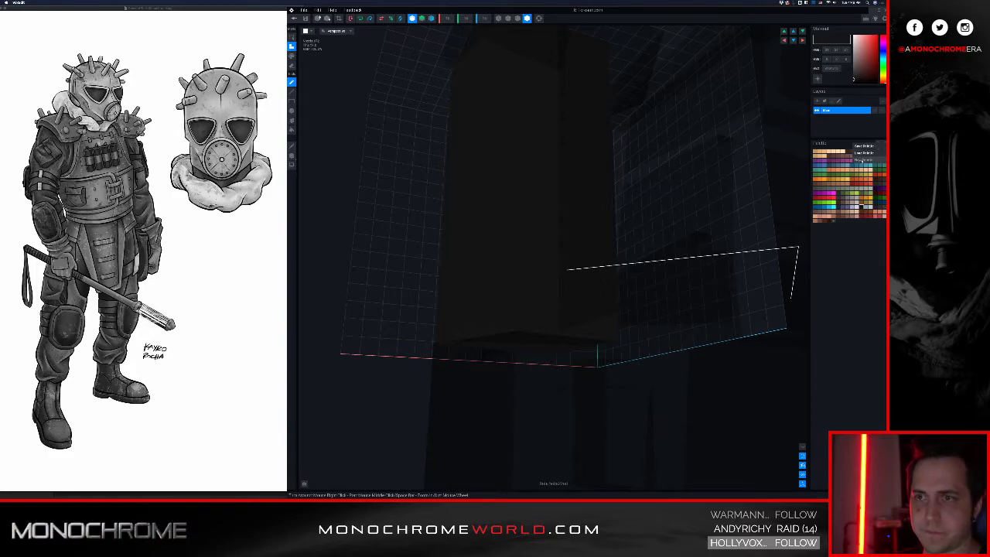
click(872, 160)
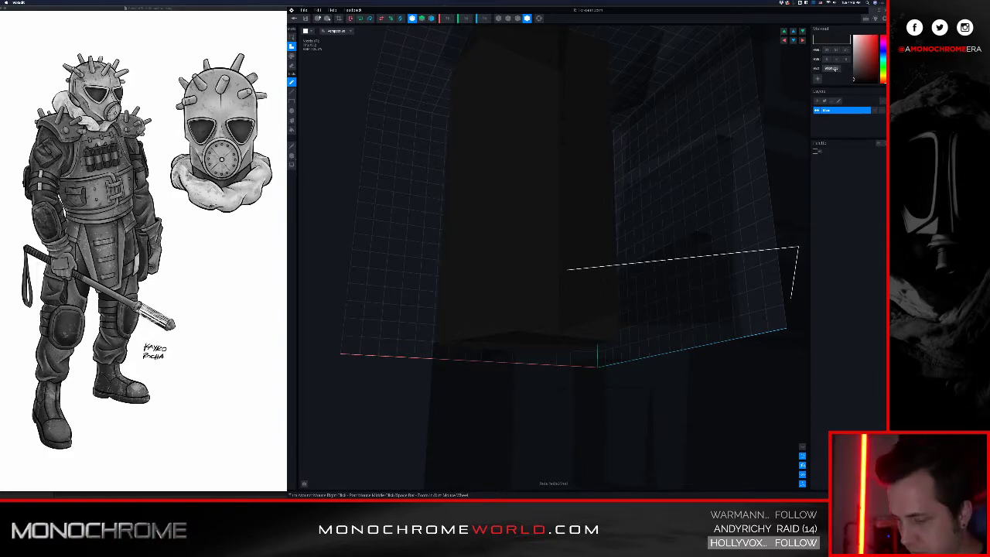
click(835, 70)
text(909090)
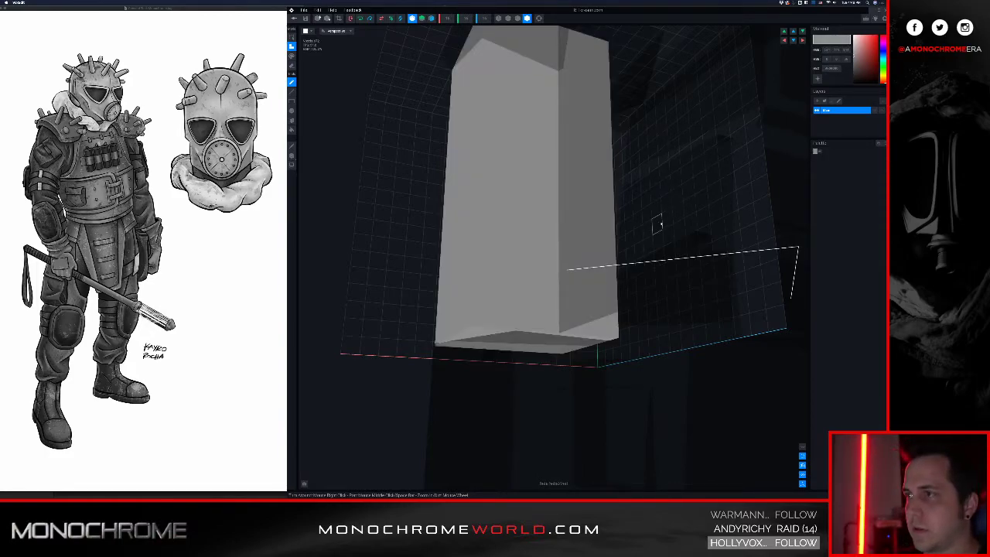
key(ctrl+z)
key(ctrl+z)
- Empty the right forearm's palette again and set up a light grey colour for box painting
click(884, 144)
click(862, 159)
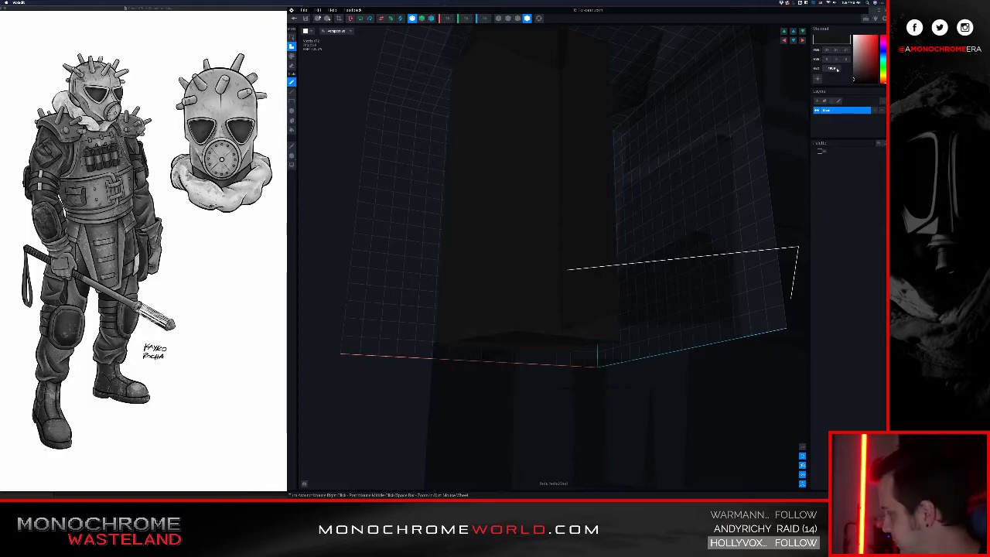
key(Return)
right_drag(548, 255, 543, 293)
key(b)
- Paint a light grey cuff band around the lower end of the right forearm and save the part
right_drag(502, 314, 406, 236)
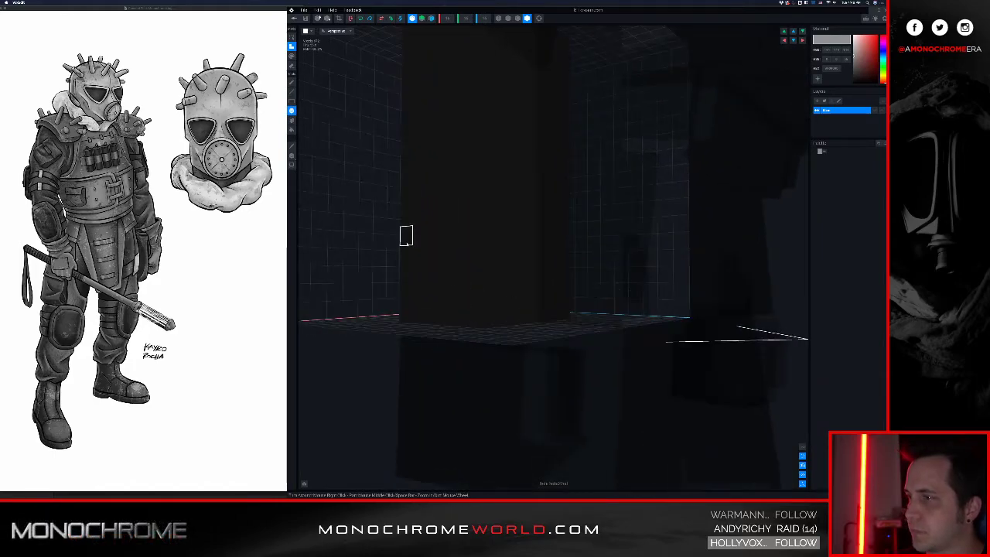
drag(406, 255, 532, 316)
key(ctrl+z)
drag(401, 249, 570, 323)
scroll(522, 284, down, 3)
right_drag(522, 285, 489, 279)
click(294, 19)
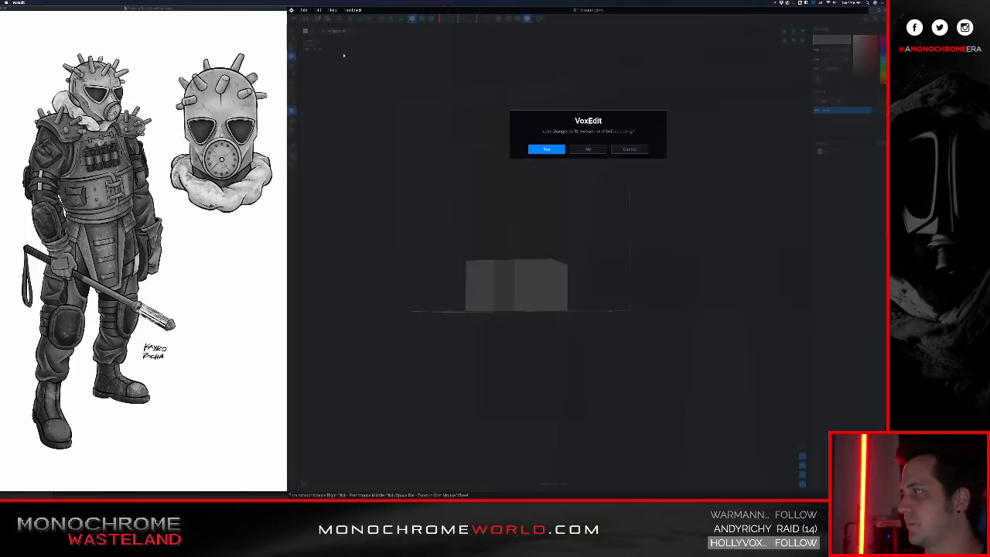
click(546, 149)
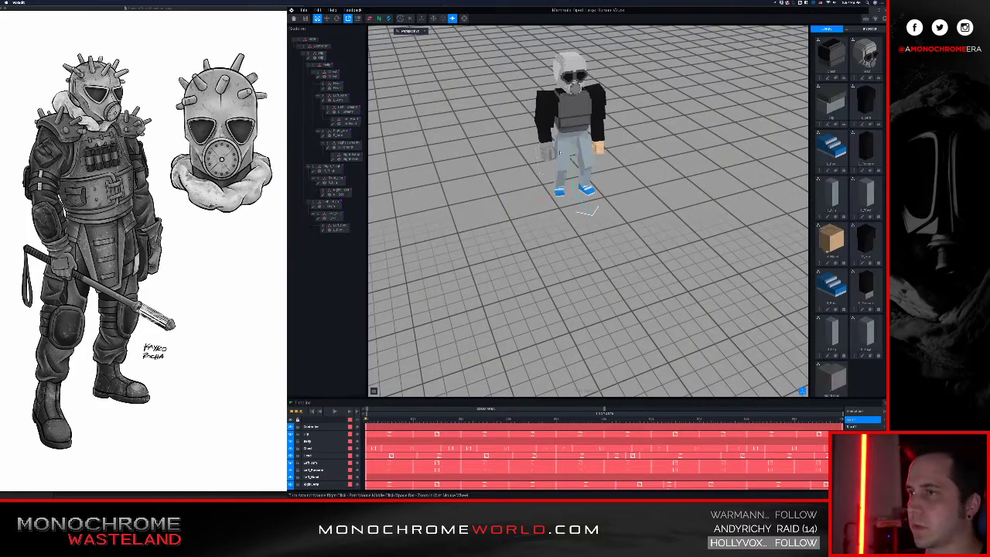
- Open the left forearm for voxel editing, clear its palette and set the paint colour to 909090
scroll(573, 164, up, 6)
mouse_move(574, 164)
right_down()
mouse_move(574, 199)
mouse_move(568, 182)
right_up()
scroll(576, 167, up, 3)
click(577, 166)
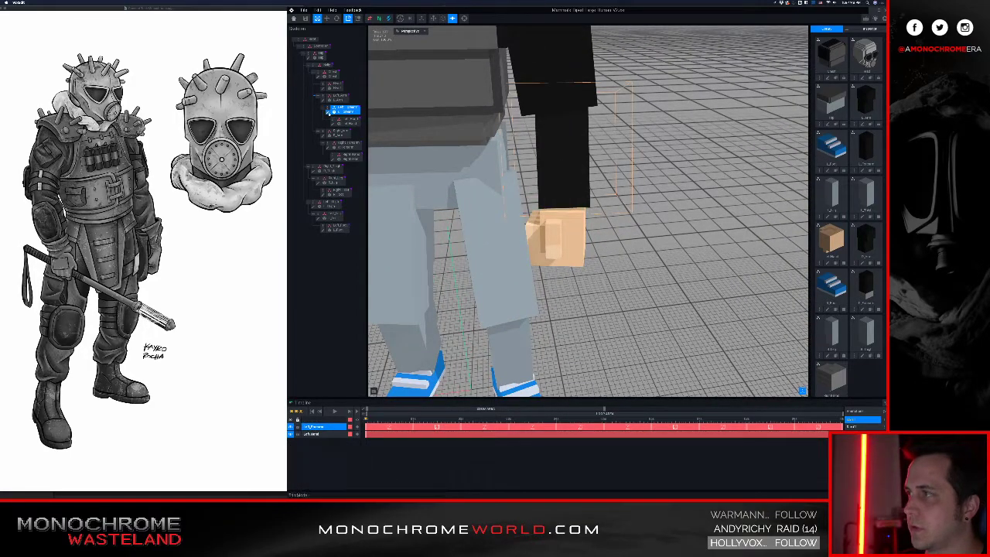
click(328, 112)
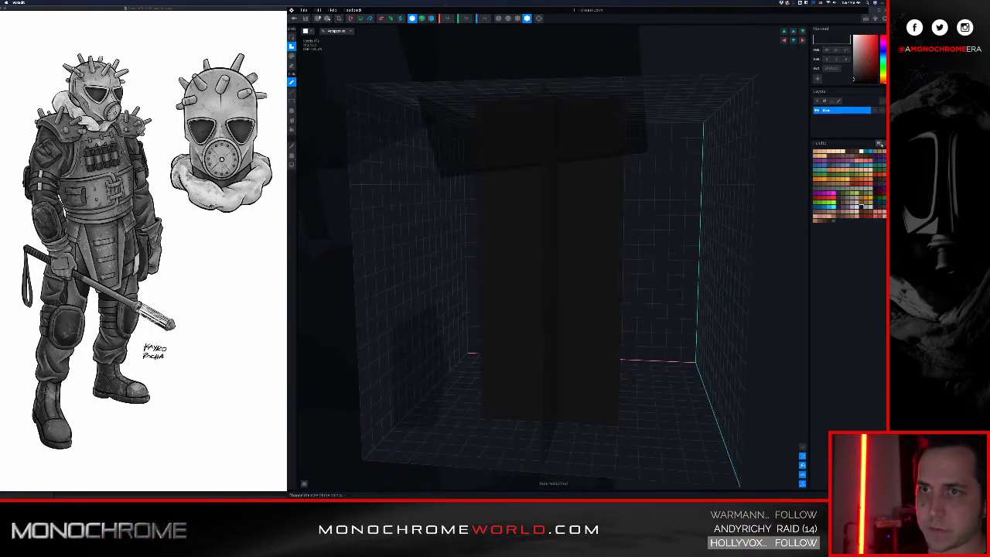
click(885, 143)
click(860, 153)
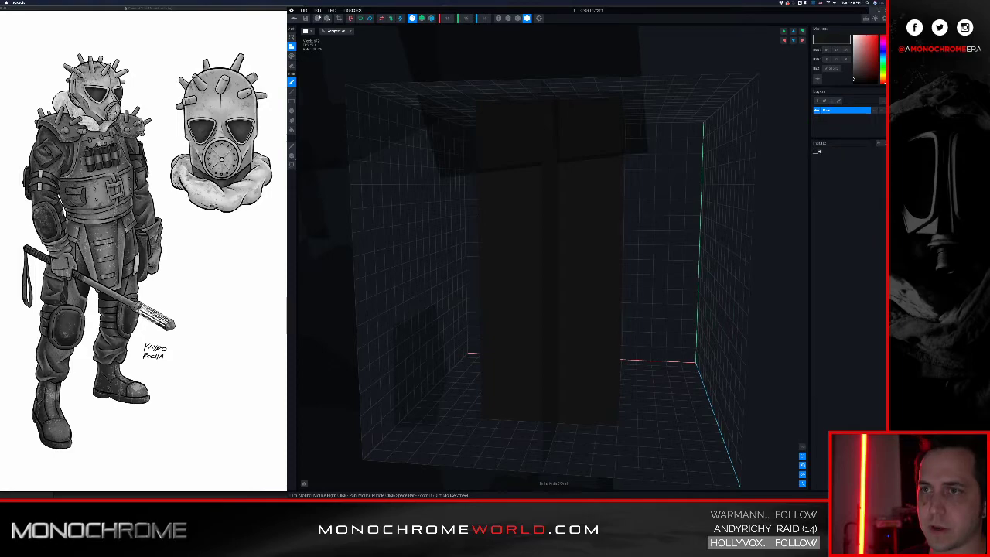
click(830, 69)
text(909090p)
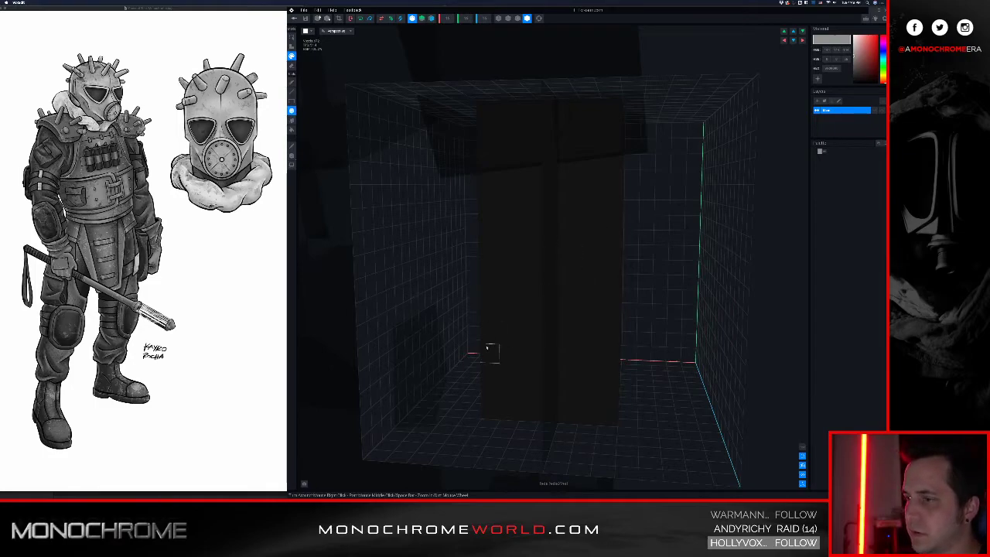
- Paint a grey cuff band around all sides of the left forearm's lower end and save the part
drag(490, 351, 625, 405)
right_drag(628, 407, 584, 395)
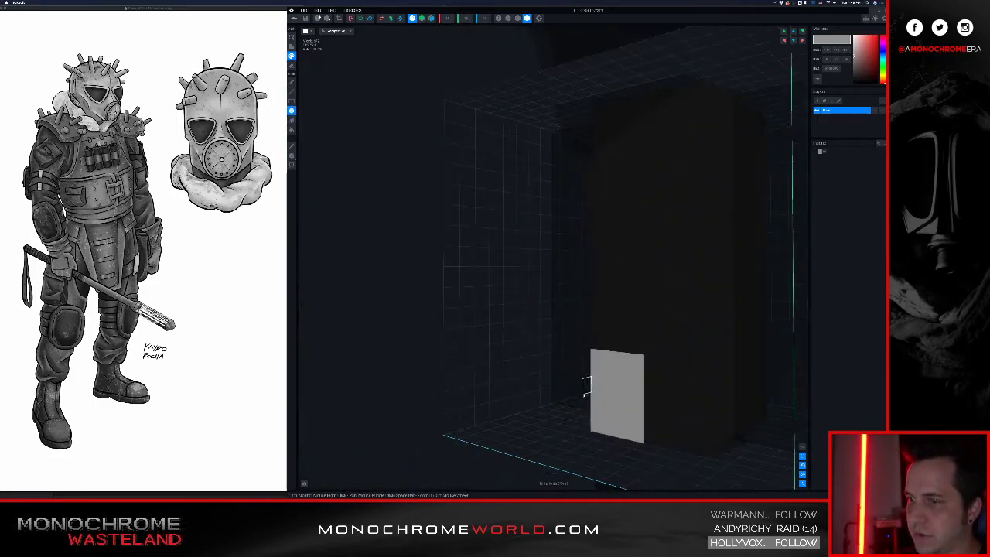
drag(661, 373, 731, 435)
mouse_move(728, 434)
right_down()
mouse_move(675, 412)
mouse_move(585, 403)
mouse_move(576, 391)
right_up()
drag(591, 345, 629, 416)
right_drag(581, 388, 610, 375)
scroll(564, 384, down, 4)
click(295, 19)
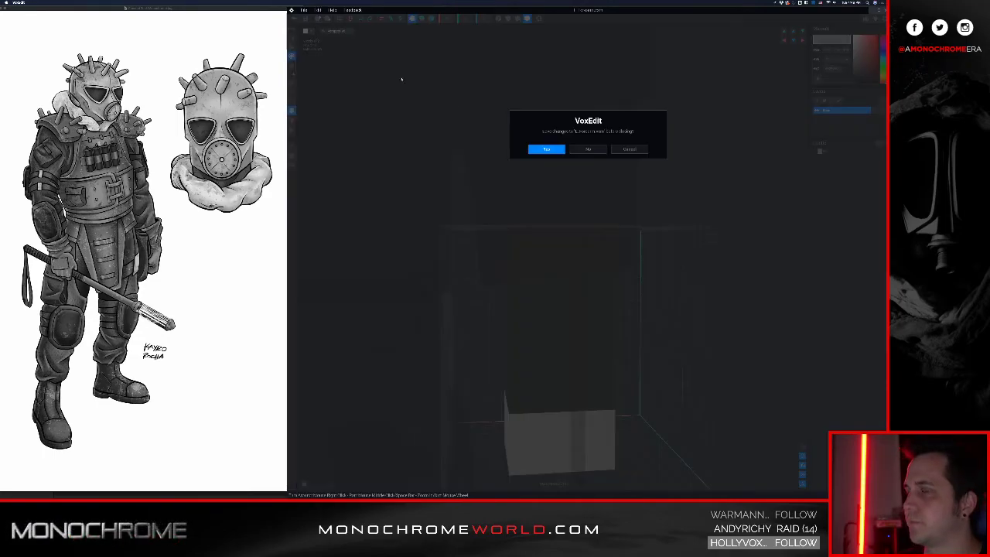
click(546, 149)
- Examine the cuffs, sleeves and hands on the whole character from several angles and distances
middle_drag(568, 159, 555, 164)
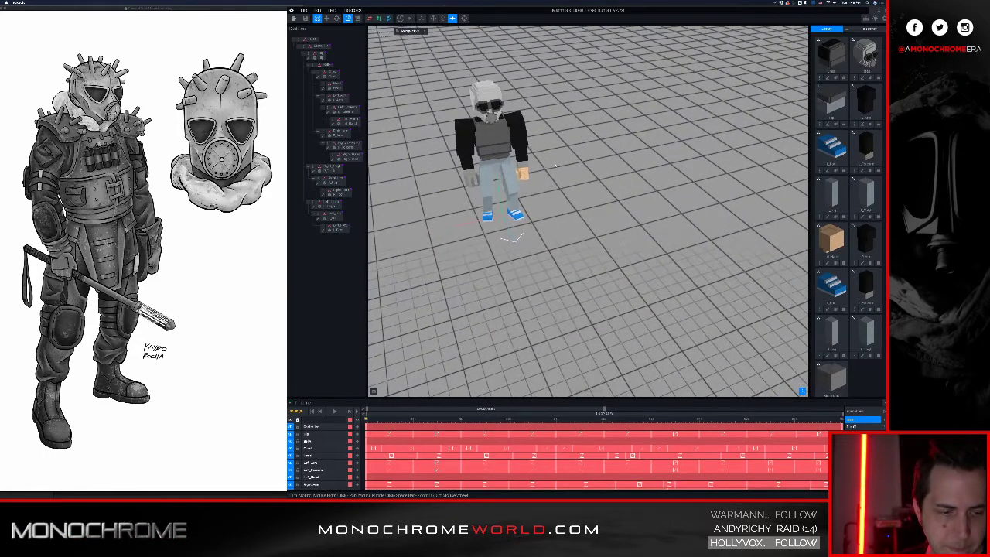
scroll(526, 167, up, 5)
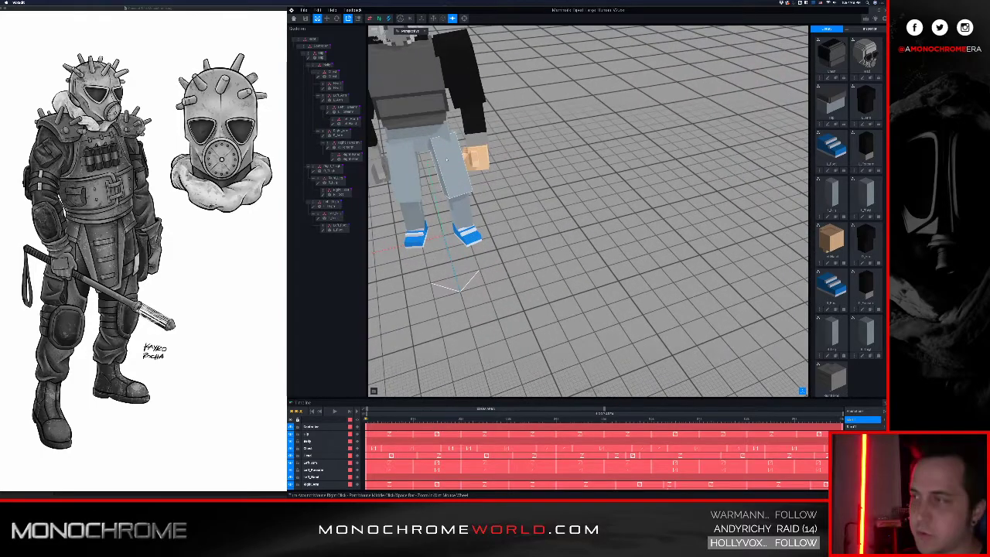
middle_drag(383, 130, 455, 175)
scroll(455, 175, up, 5)
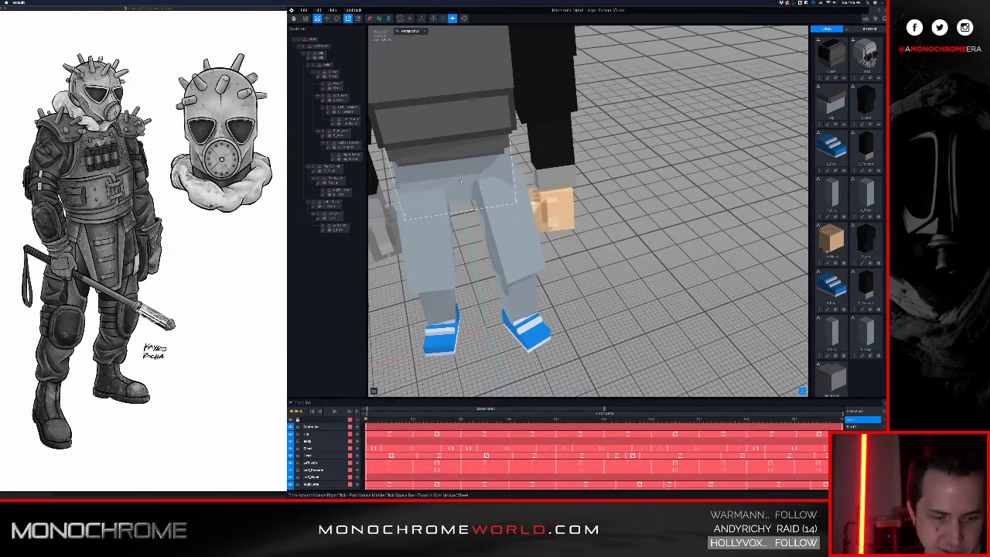
right_drag(431, 229, 425, 267)
middle_drag(425, 267, 460, 267)
right_drag(452, 267, 432, 234)
middle_drag(432, 236, 454, 240)
right_drag(454, 245, 469, 243)
scroll(469, 236, down, 5)
scroll(469, 241, up, 2)
mouse_move(574, 261)
middle_down()
mouse_move(564, 258)
mouse_move(574, 259)
middle_up()
scroll(564, 258, up, 3)
middle_drag(495, 255, 573, 266)
scroll(573, 259, down, 5)
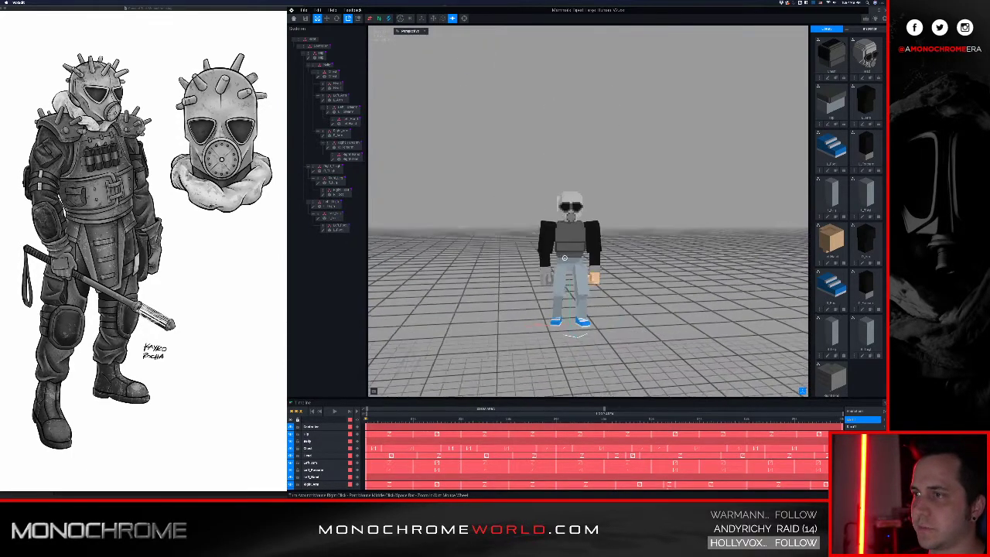
right_drag(573, 259, 557, 251)
scroll(556, 248, up, 2)
scroll(557, 248, up, 4)
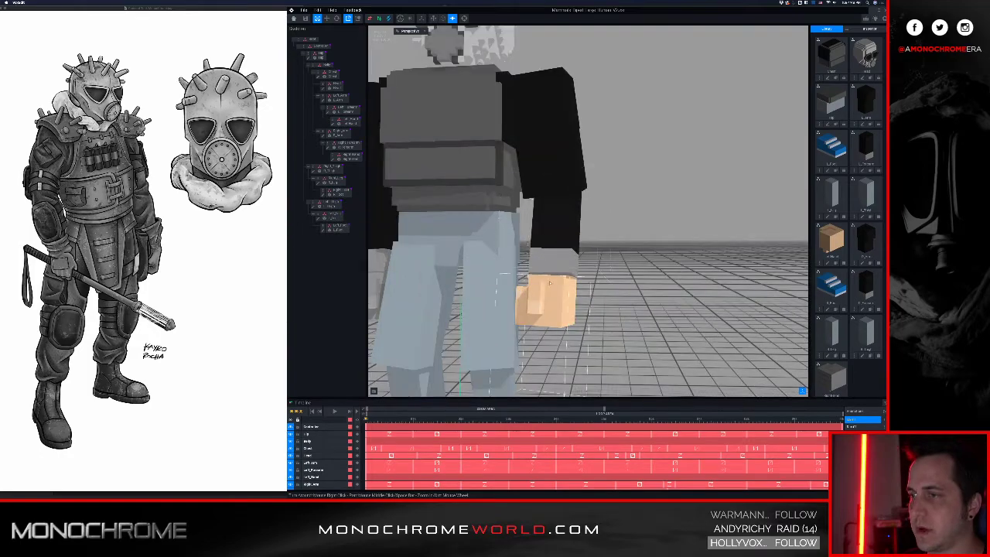
- Open the left hand for voxel editing and recolour its main skin tone neutral grey and its orange finger lines slightly darker grey
click(340, 122)
double_click(334, 124)
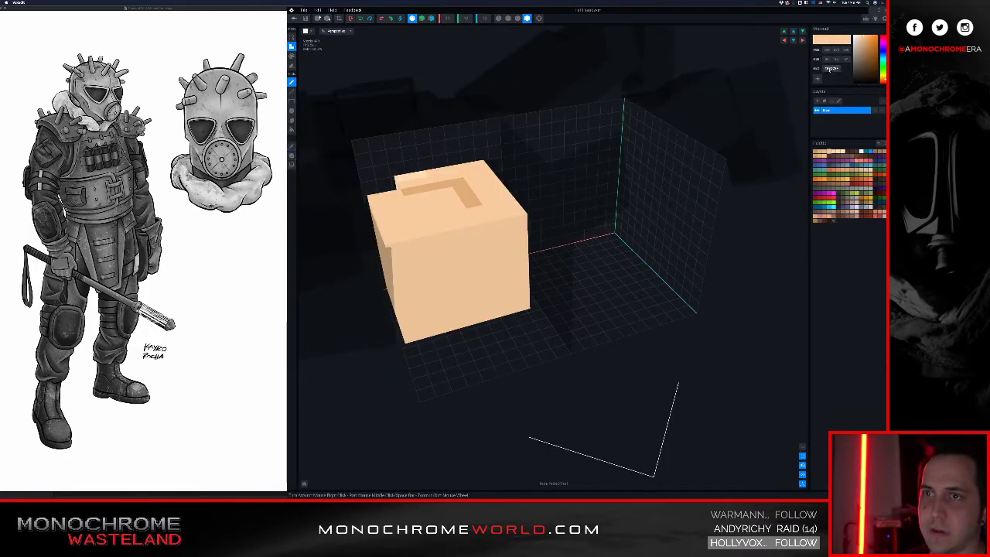
key(Return)
key(i)
click(466, 195)
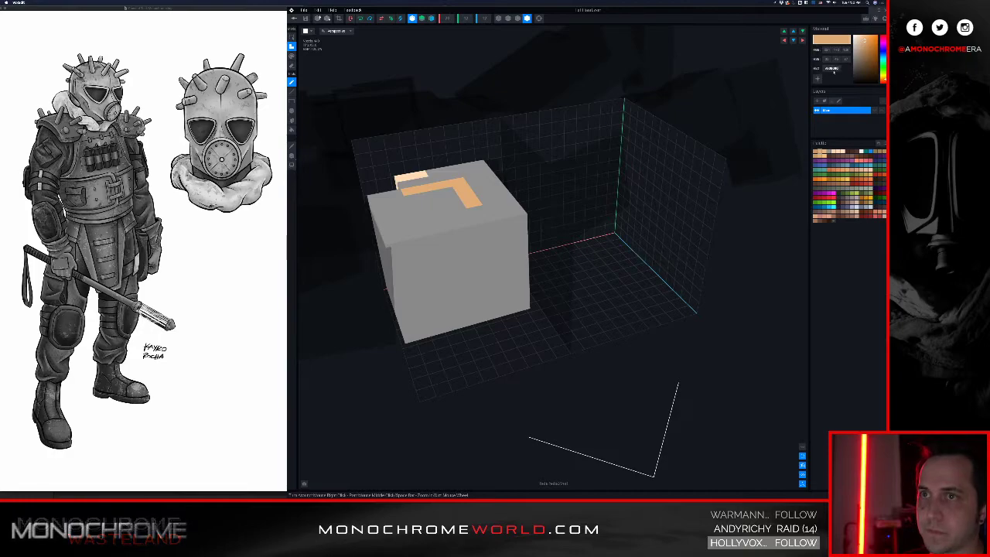
key(super+v)
key(Return)
- Recolour the left hand's remaining peach fingertip voxels to light grey and save the part
key(i)
click(412, 177)
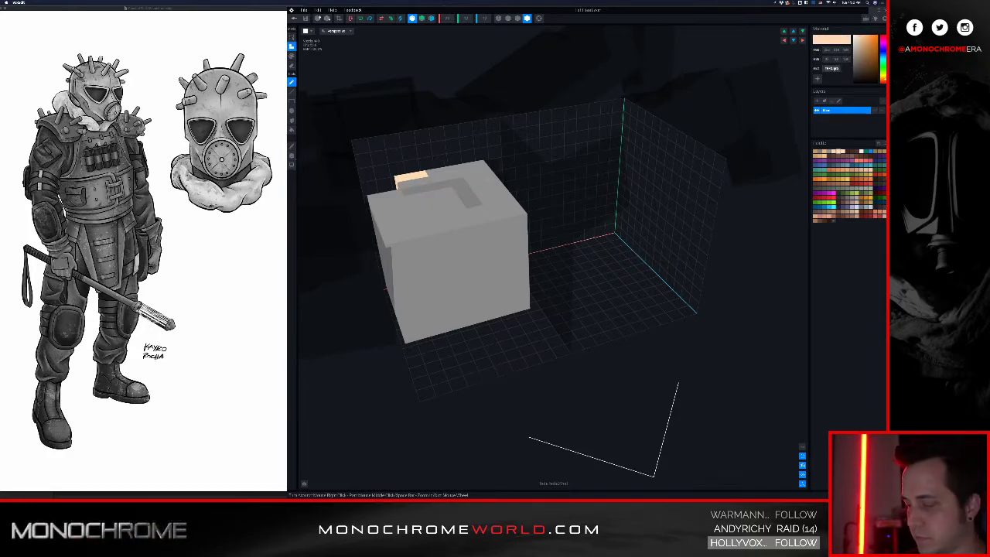
key(super+v)
key(Return)
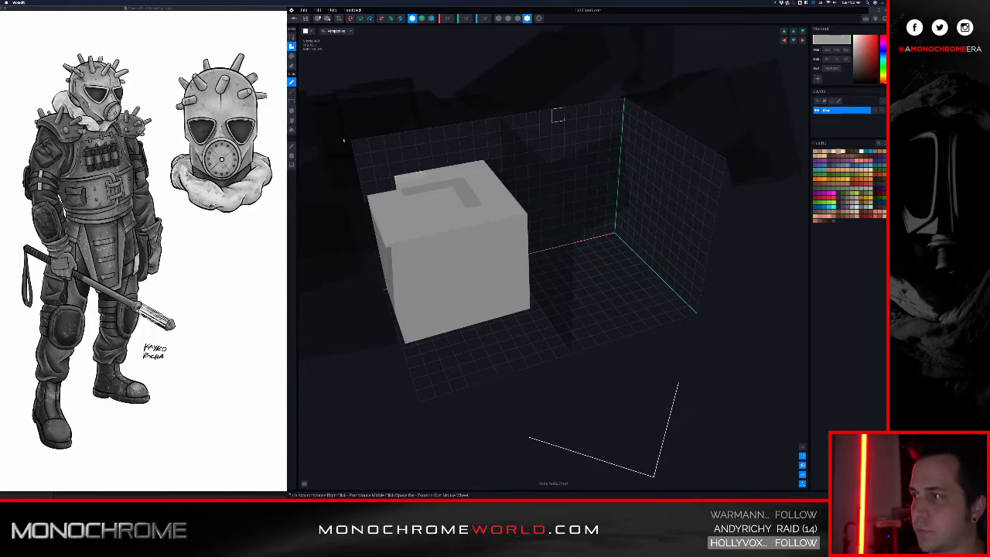
click(295, 17)
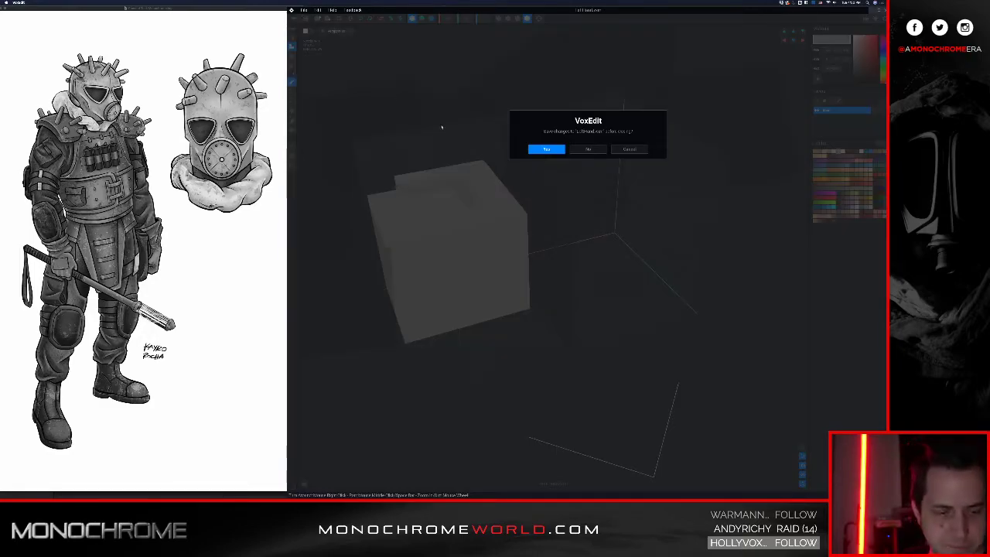
click(546, 149)
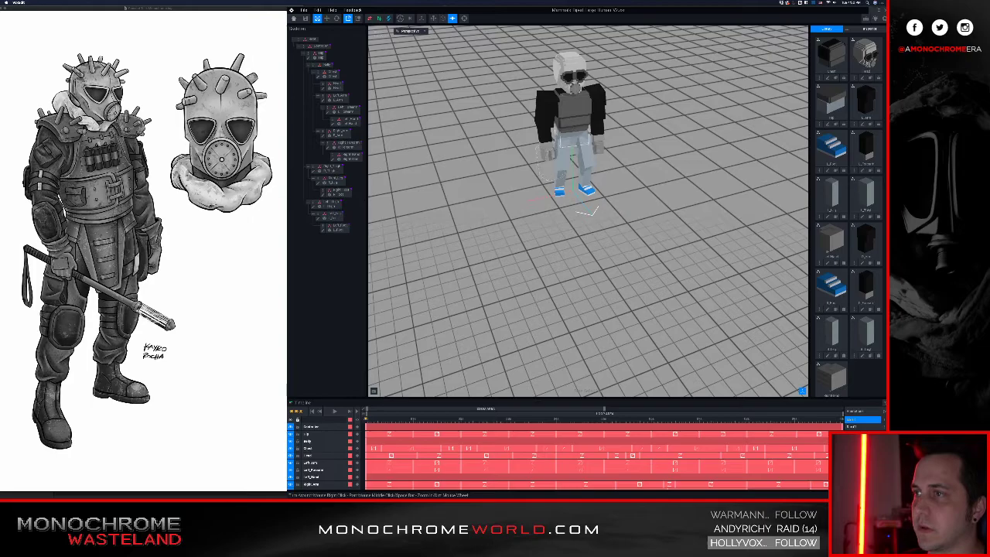
- Check the matching grey gloves on the full character, and examine the shoulders and upper arms up close
right_drag(574, 129, 558, 115)
middle_drag(571, 116, 572, 144)
scroll(573, 139, up, 3)
mouse_move(573, 138)
right_down()
mouse_move(571, 120)
mouse_move(570, 133)
right_up()
scroll(571, 122, up, 3)
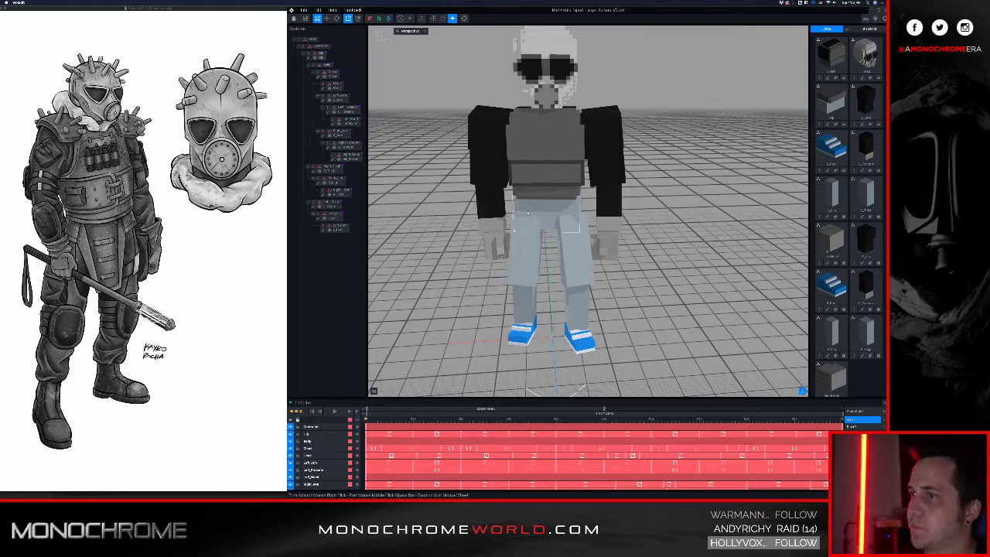
scroll(535, 209, up, 2)
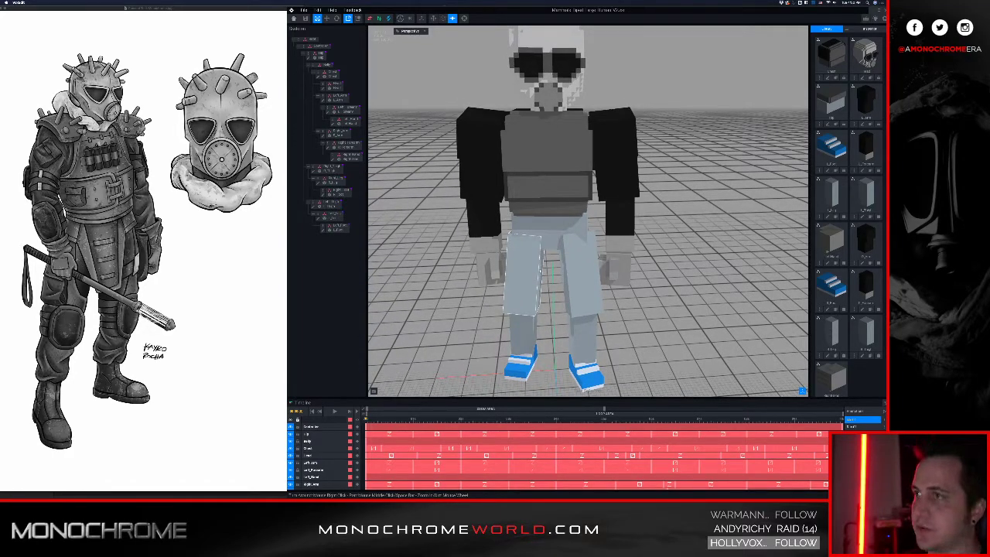
middle_drag(562, 162, 557, 191)
scroll(557, 191, down, 2)
mouse_move(492, 192)
right_down()
mouse_move(489, 170)
mouse_move(489, 180)
right_up()
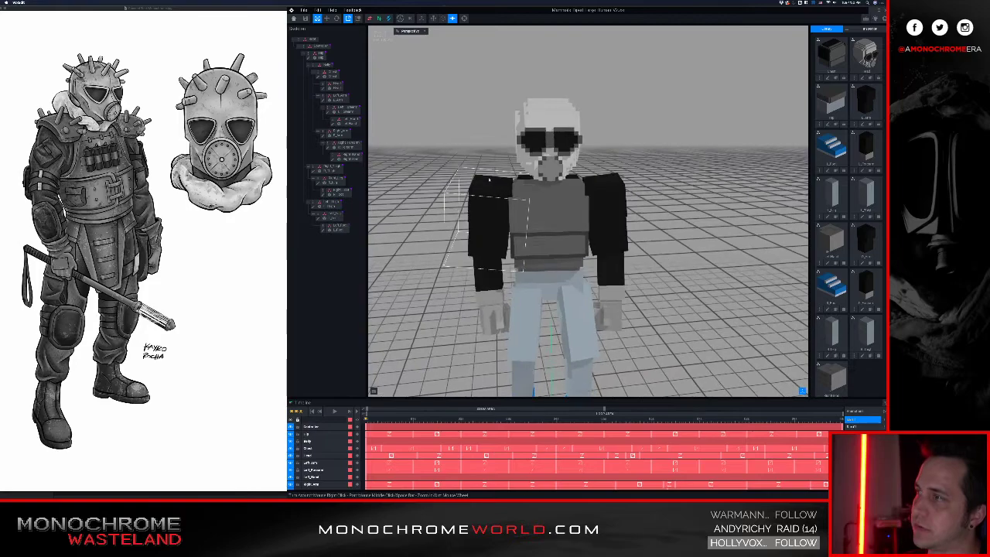
scroll(488, 182, up, 2)
scroll(497, 201, up, 2)
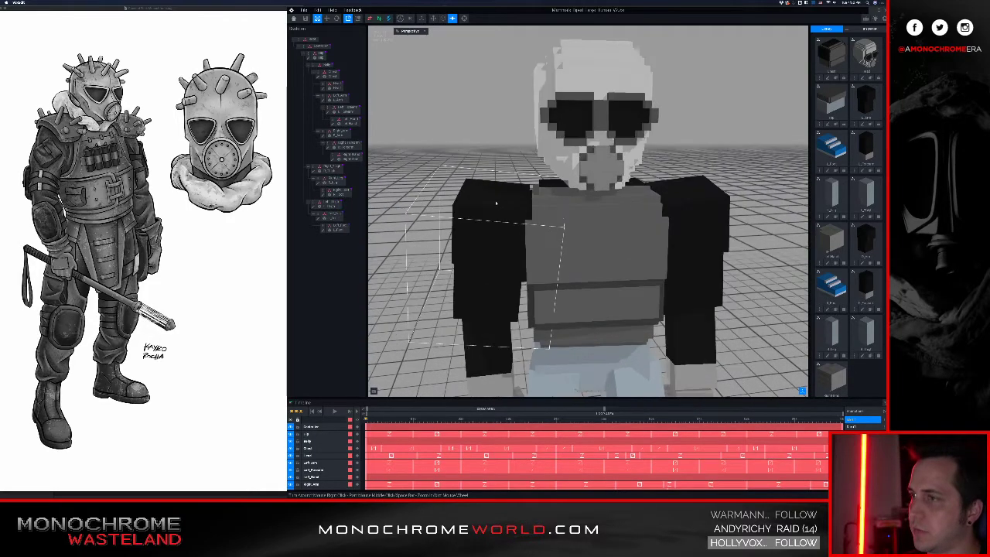
- Open the right upper arm for voxel editing, clear its palette and set up a medium grey paint colour
click(332, 134)
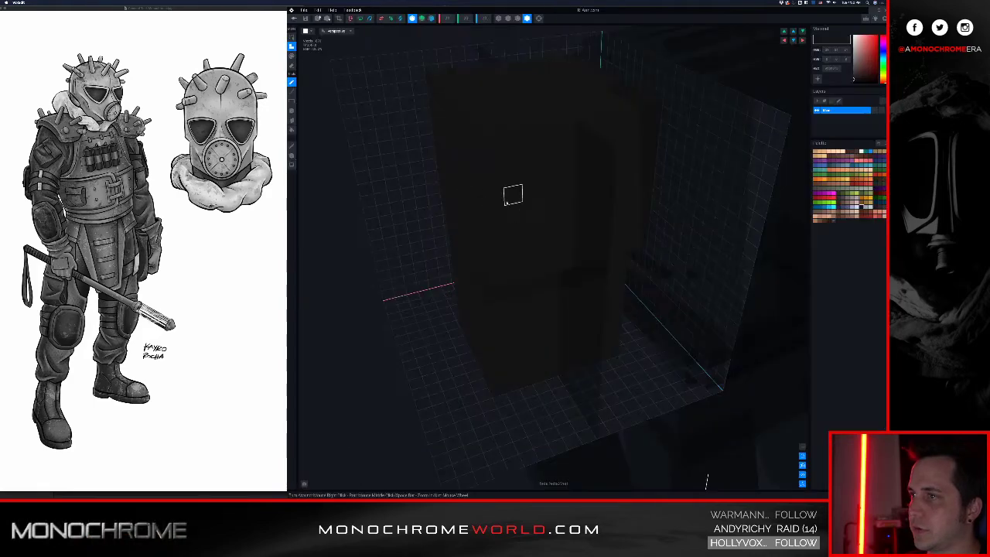
scroll(493, 194, down, 2)
click(880, 143)
click(855, 162)
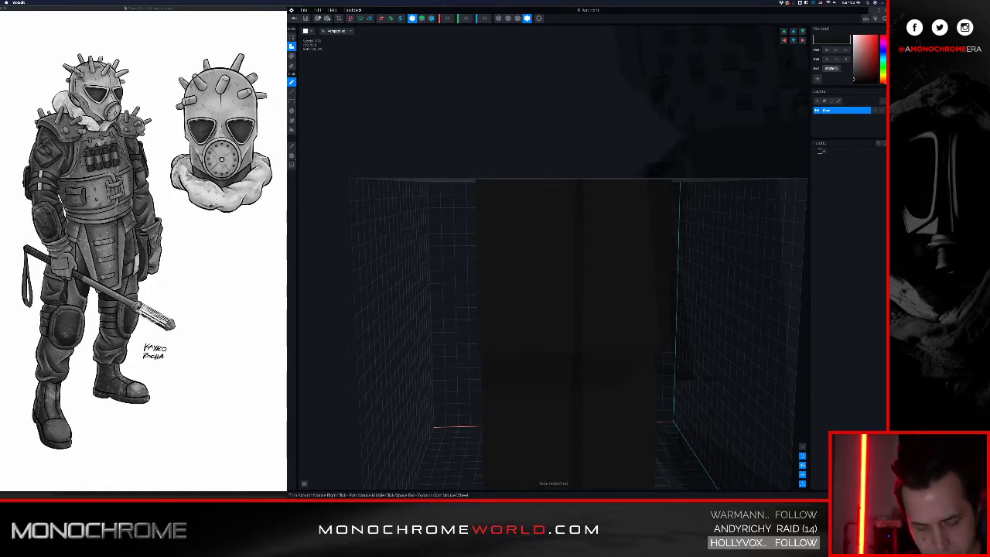
key(BackSpace)
key(BackSpace)
key(BackSpace)
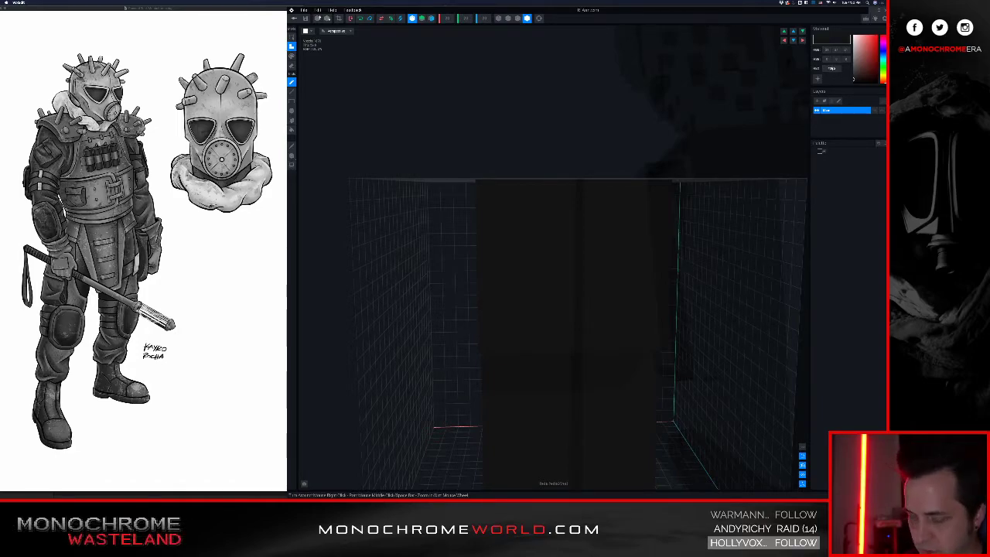
key(Return)
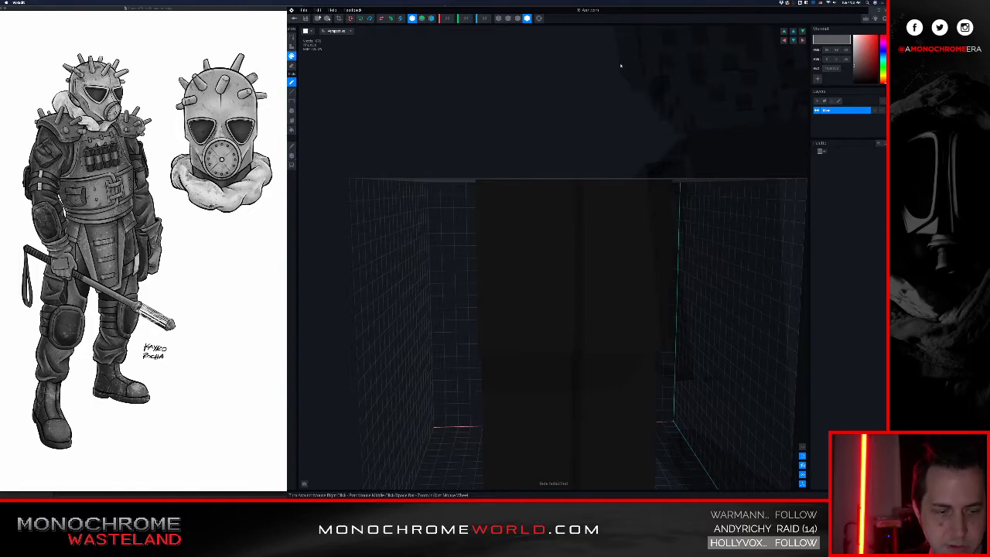
- Box-paint the top layer of the right upper arm medium grey as a shoulder cap
right_drag(565, 190, 556, 211)
key(e)
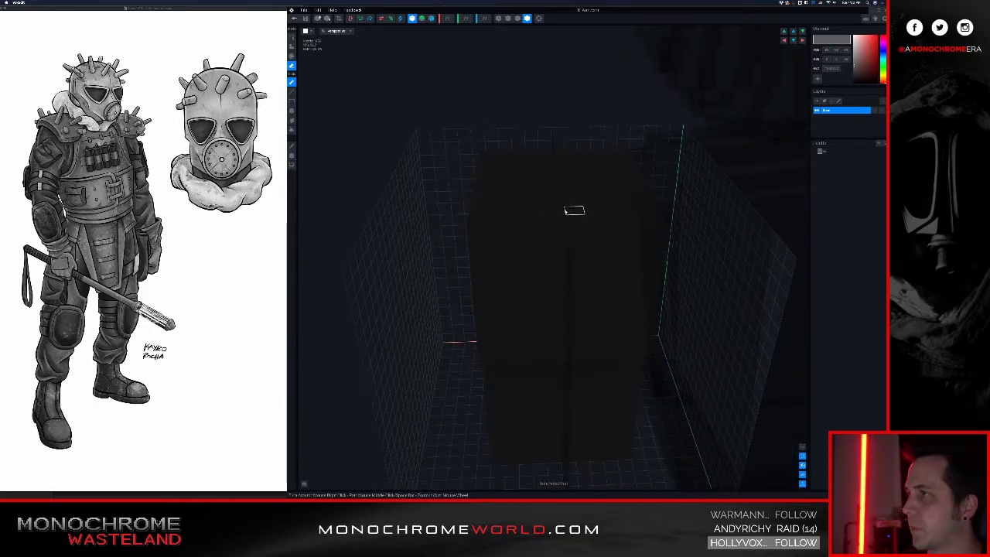
key(b)
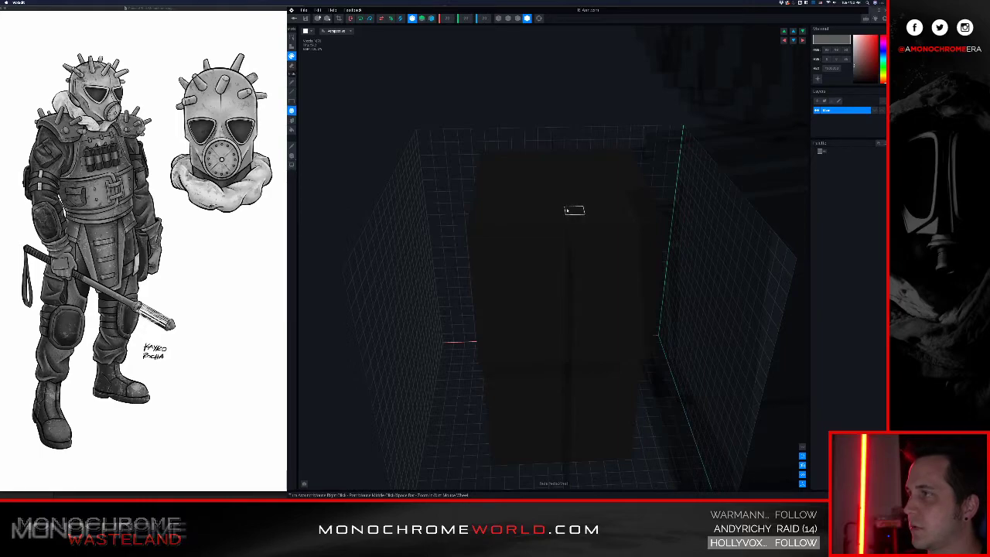
drag(648, 225, 512, 156)
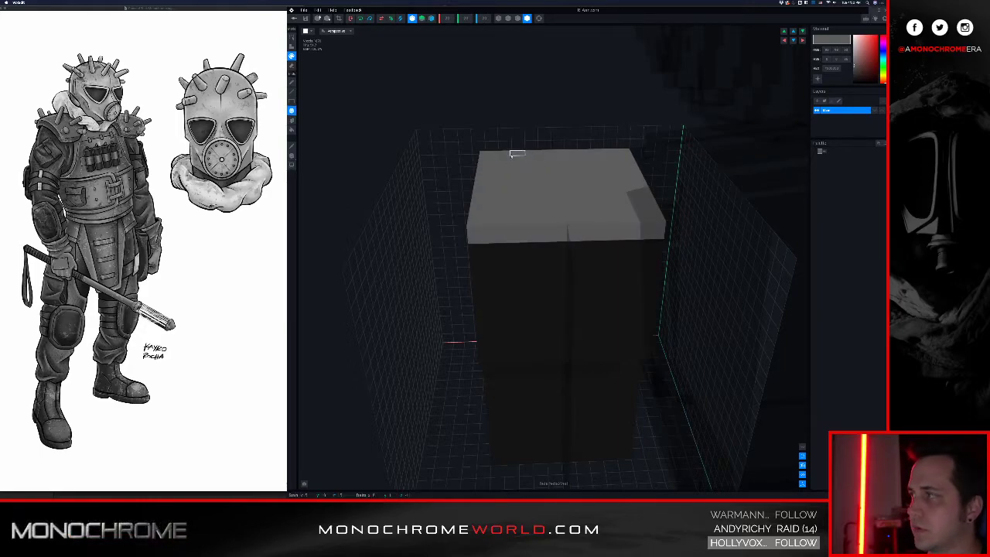
- Sample the sleeve's black and, with mirrored painting switched off, box-paint a black border along the grey shoulder cap's edge
right_drag(517, 195, 505, 220)
alt+click(483, 247)
drag(411, 177, 496, 225)
key(super+z)
click(421, 18)
drag(416, 161, 533, 241)
mouse_move(532, 248)
right_down()
mouse_move(567, 248)
mouse_move(572, 258)
mouse_move(534, 251)
mouse_move(535, 260)
right_up()
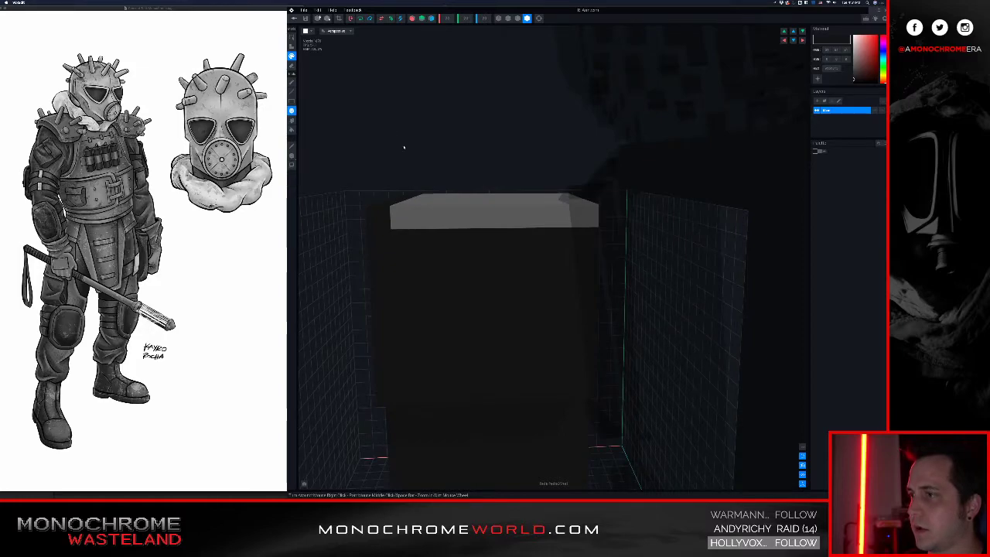
- Extend the medium grey shoulder cap one voxel row down the right upper arm's sides and save the part
mouse_move(430, 231)
mouse_down()
mouse_move(422, 236)
mouse_move(581, 240)
mouse_up()
mouse_move(559, 243)
right_down()
mouse_move(420, 232)
mouse_move(433, 228)
right_up()
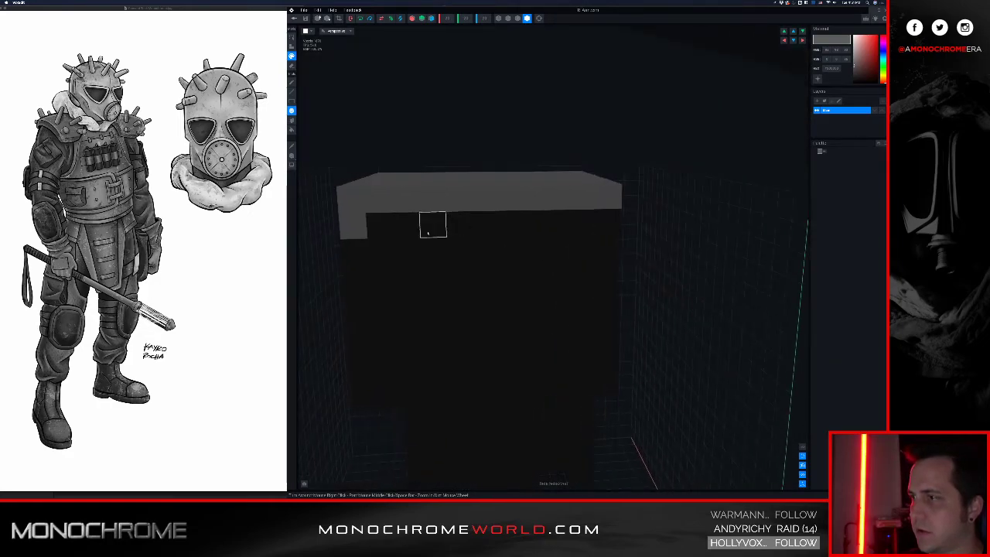
right_drag(608, 220, 408, 186)
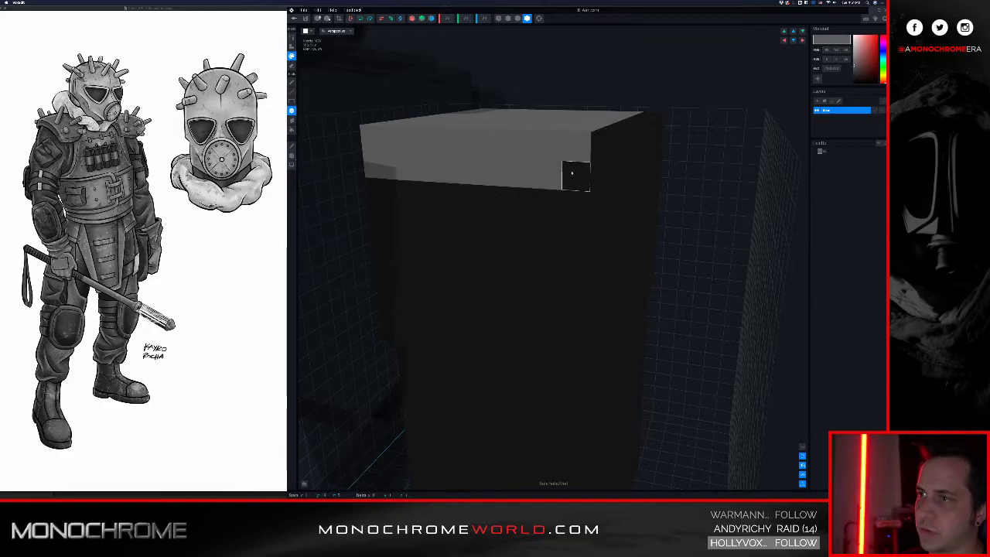
scroll(572, 171, up, 5)
scroll(565, 172, down, 8)
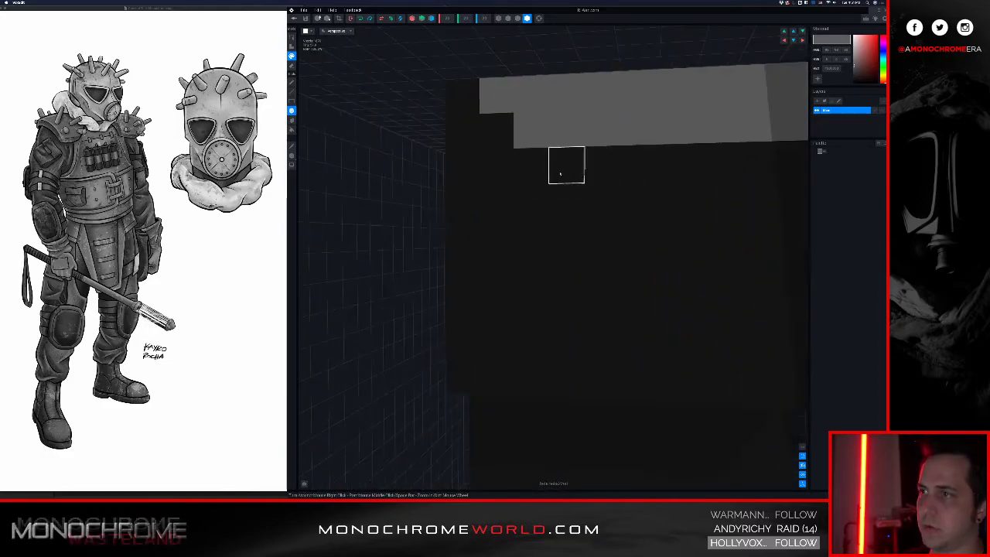
scroll(553, 185, down, 1)
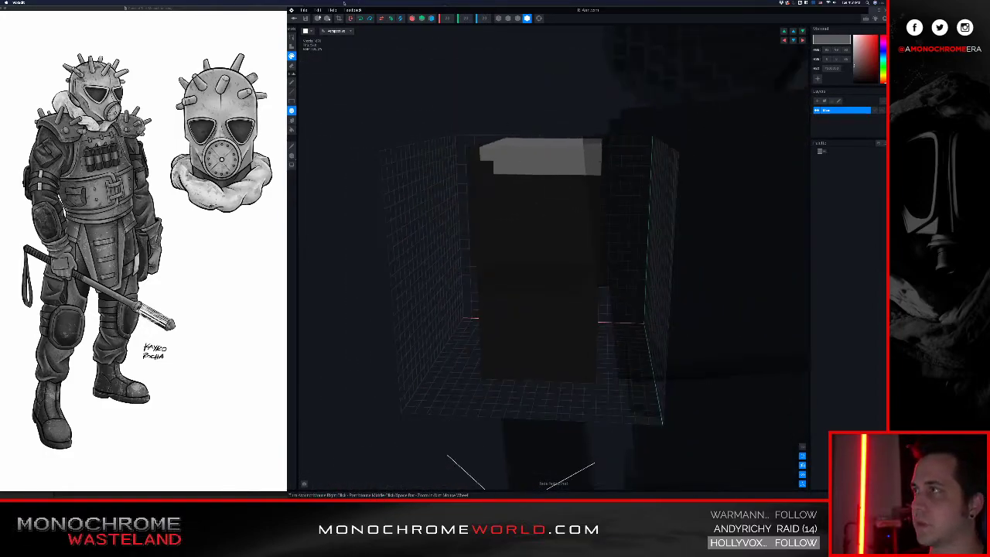
click(526, 17)
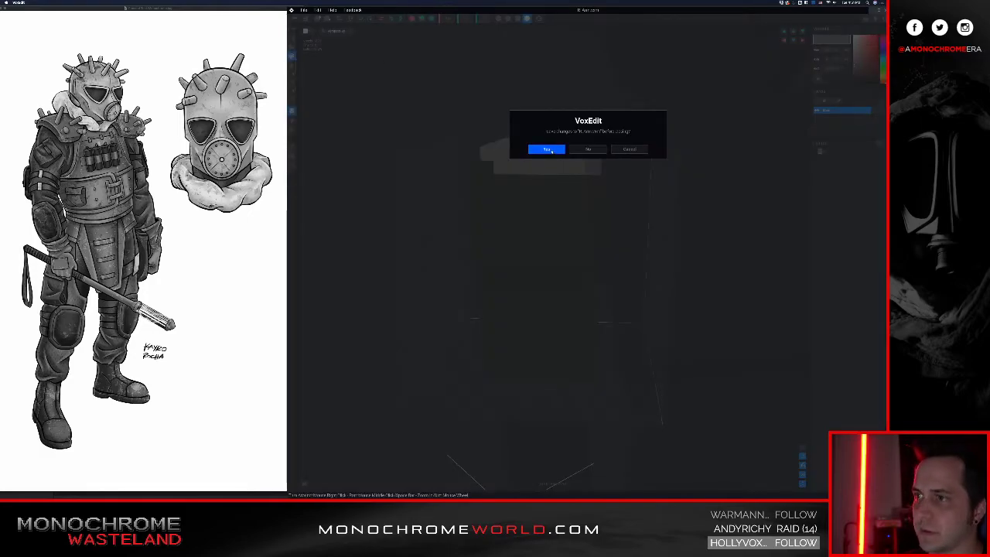
click(547, 151)
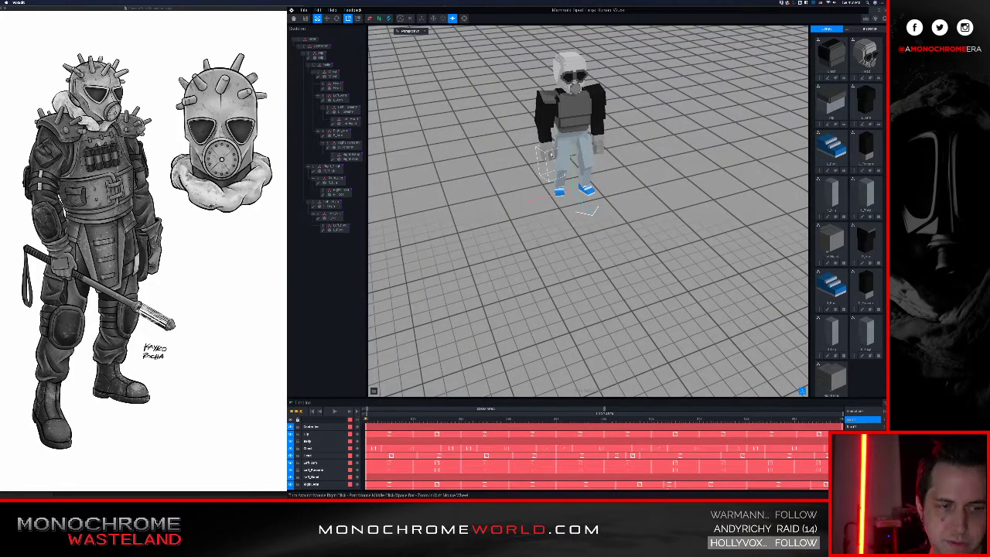
- Examine how the right shoulder cap meets the chest armour on the full character
scroll(531, 202, up, 5)
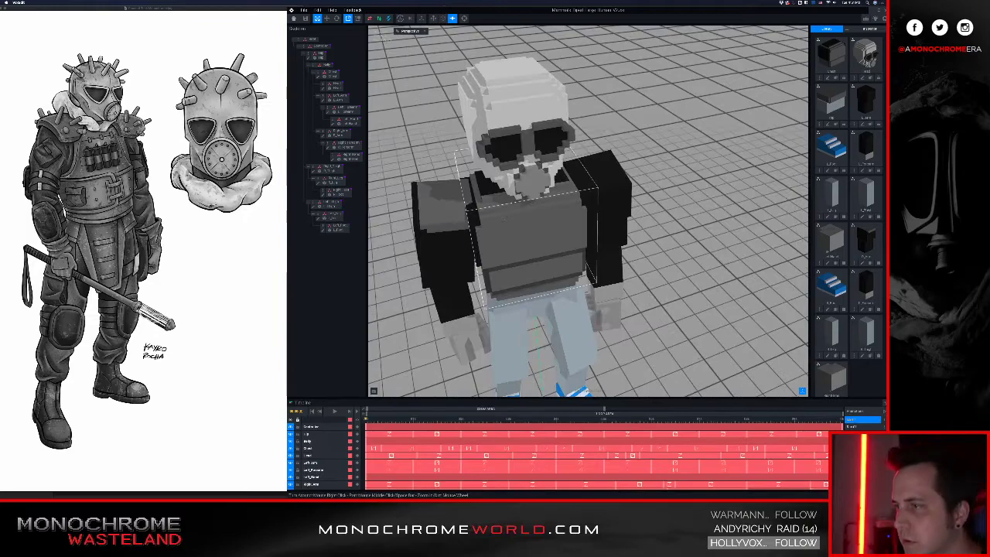
scroll(478, 235, up, 8)
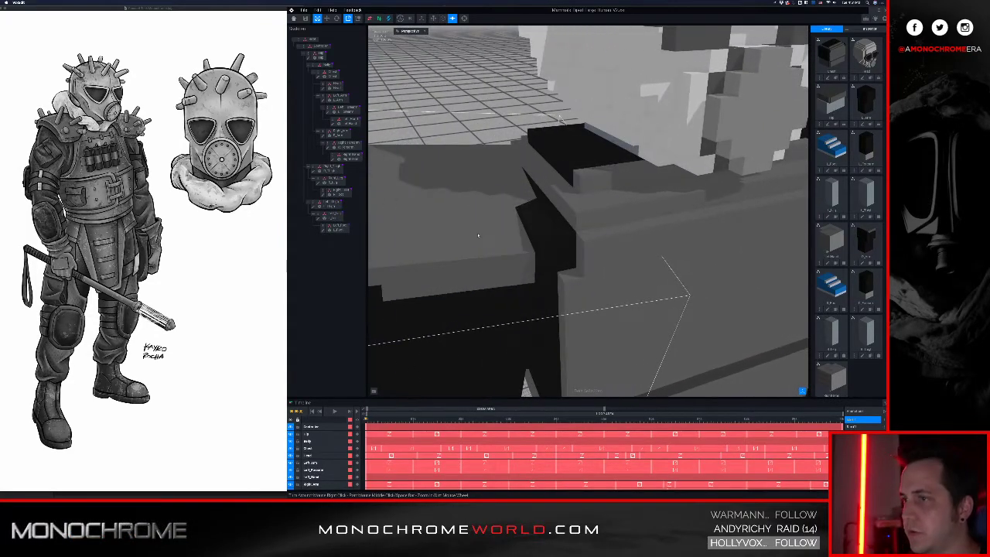
scroll(478, 236, up, 5)
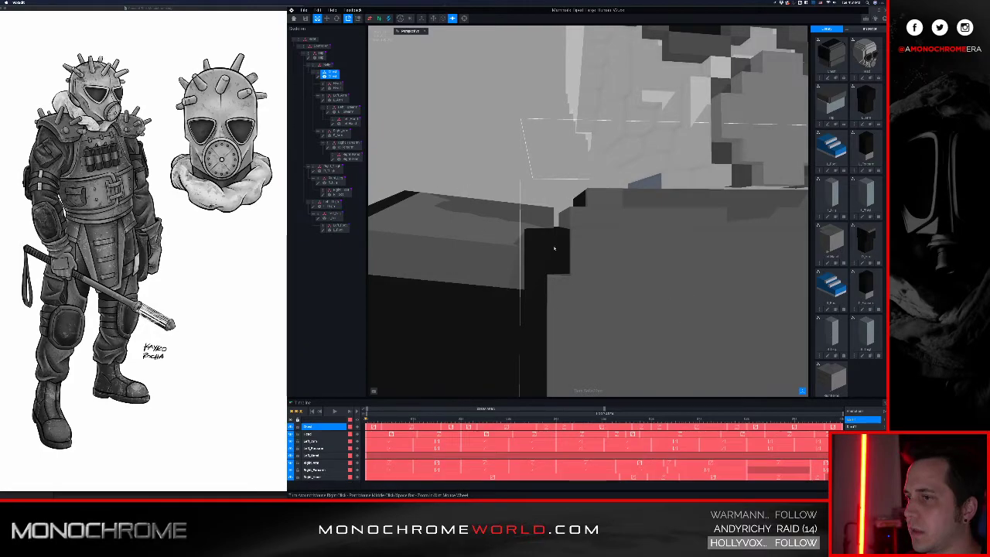
scroll(554, 248, down, 3)
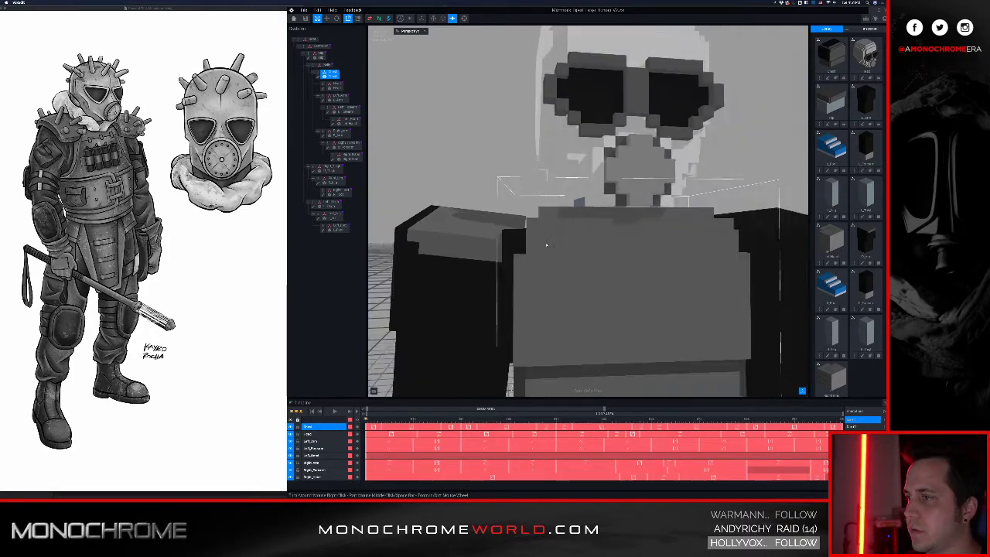
scroll(467, 251, down, 3)
right_drag(471, 251, 522, 260)
middle_drag(523, 260, 544, 259)
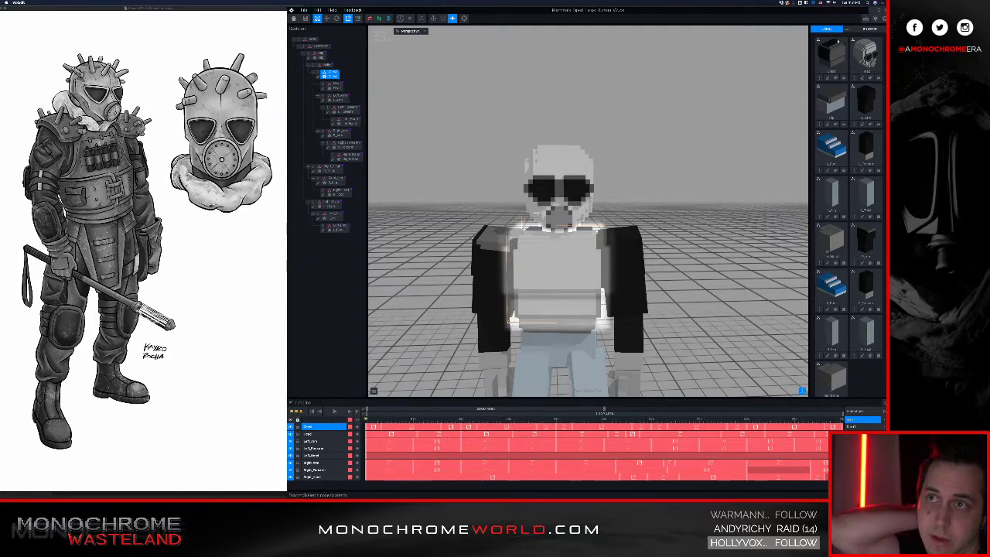
- Create a new voxel model in the character's library for the shoulder armour plate
click(848, 33)
click(853, 37)
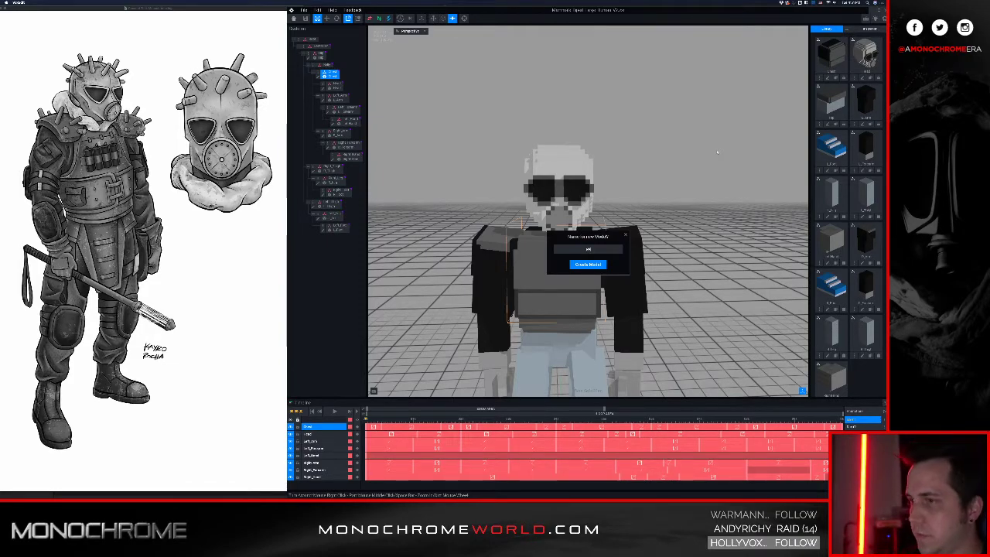
key(Return)
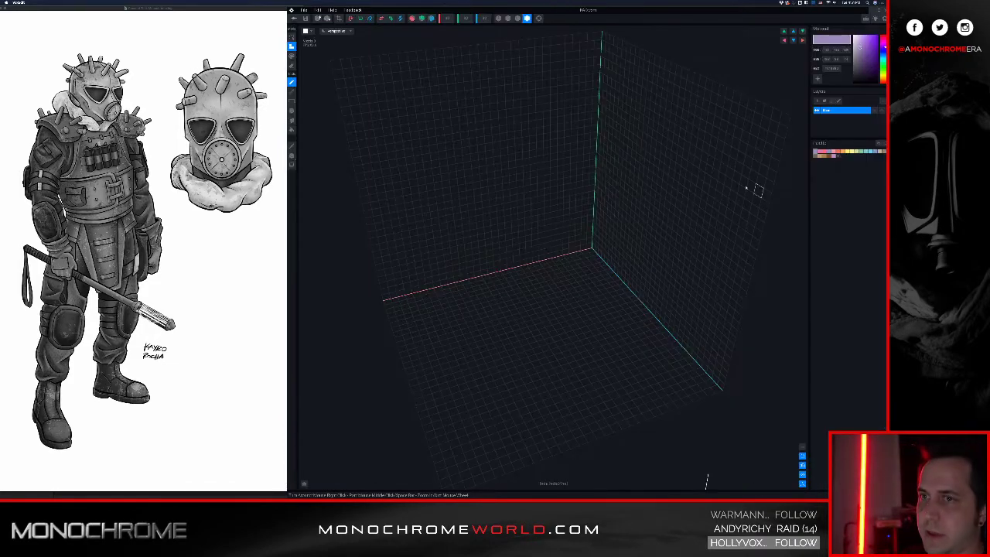
scroll(591, 199, down, 2)
right_drag(590, 199, 583, 205)
scroll(583, 208, down, 1)
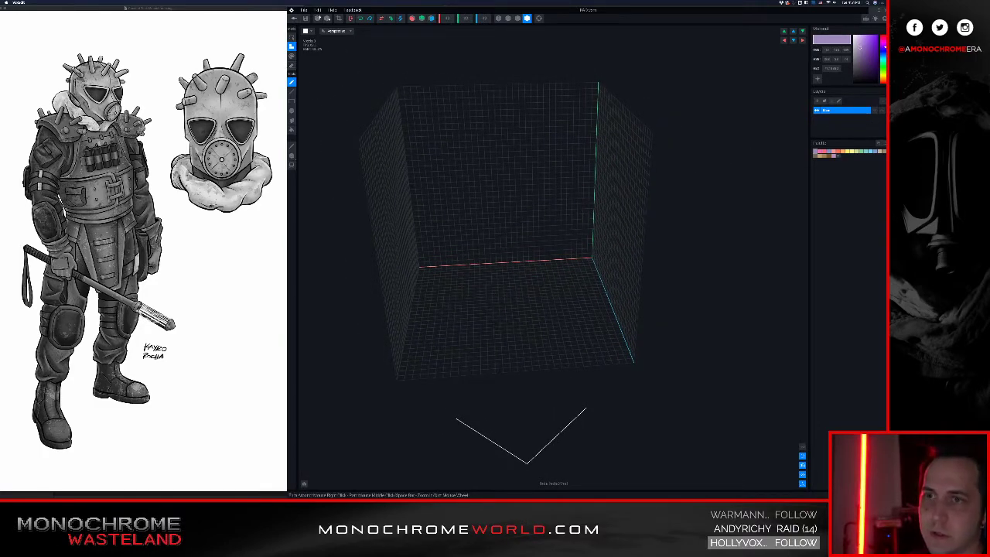
- Set the paint colour to medium grey and fill the empty model's floor with a single voxel layer
click(884, 143)
click(833, 68)
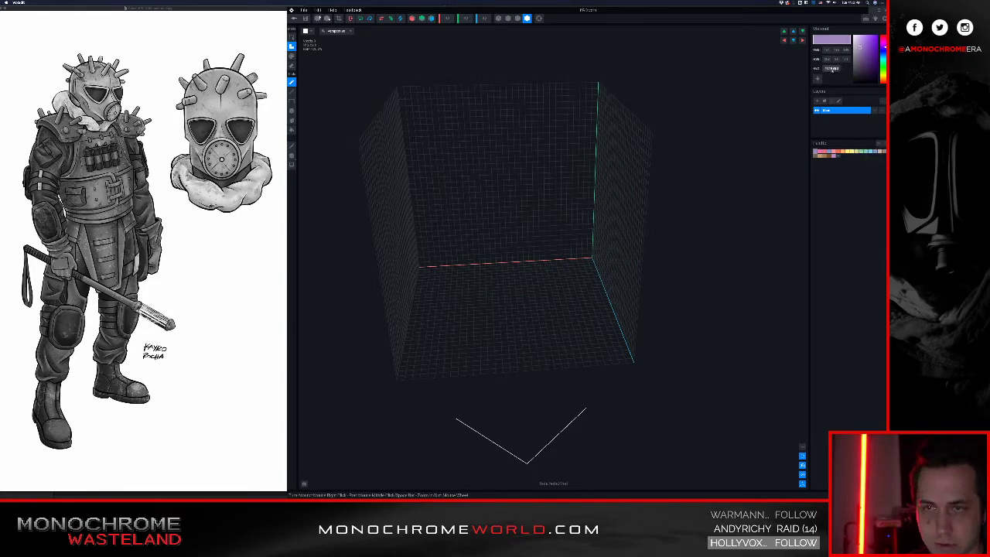
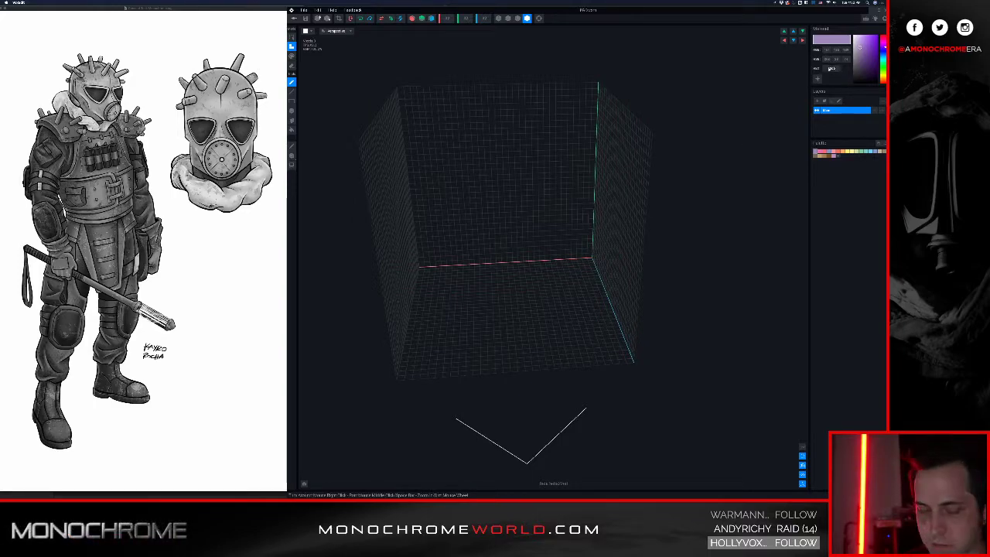
key(Return)
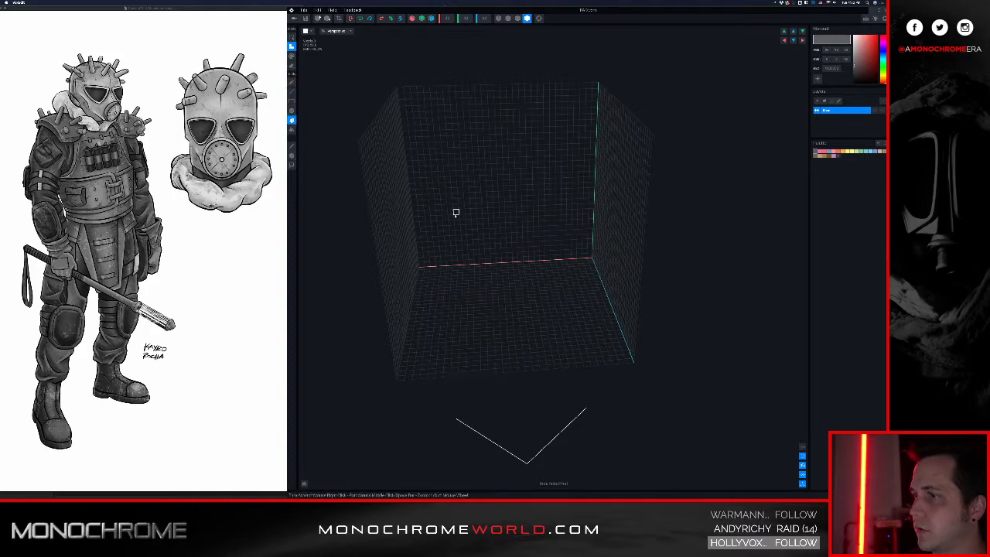
click(529, 281)
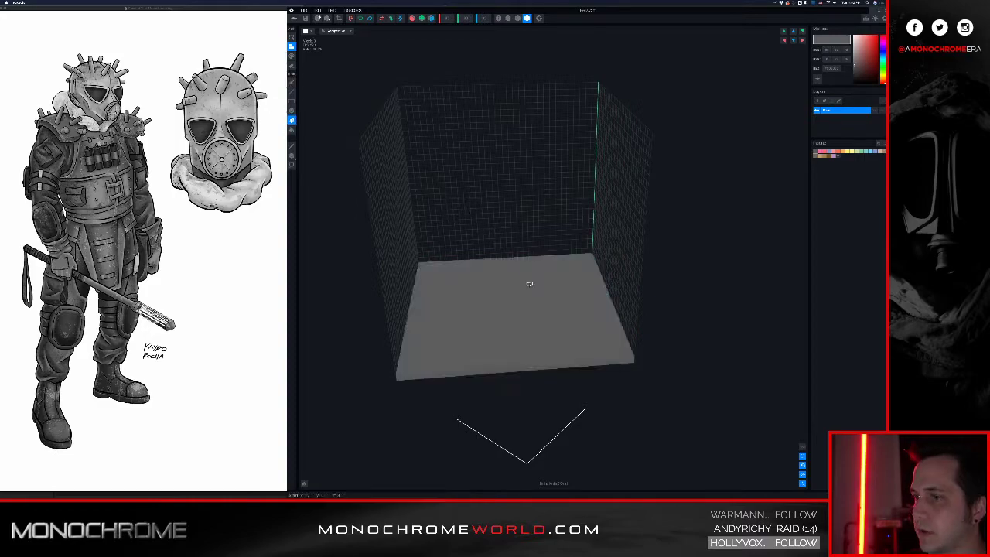
- Reduce the model's volume, crop it to the flat grey plate and save the part
click(447, 19)
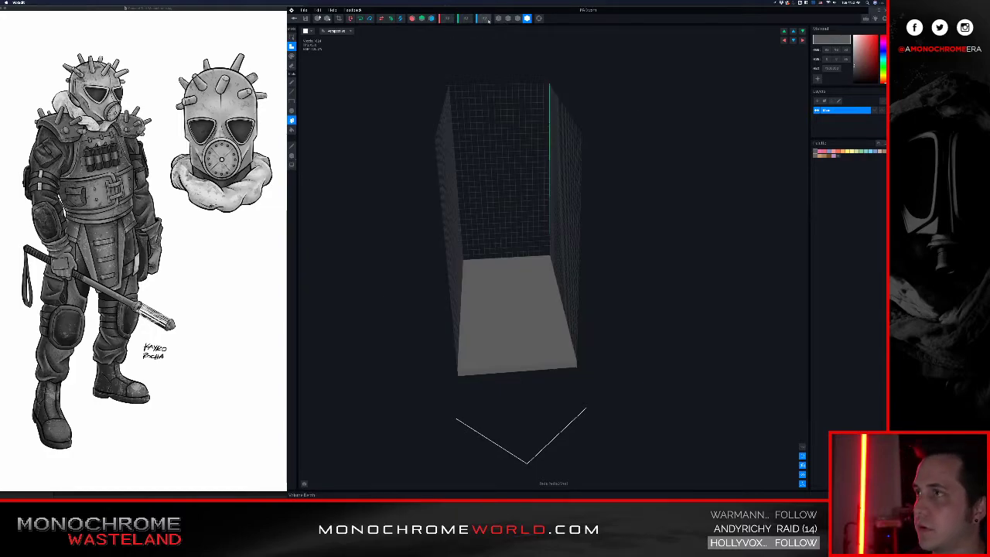
scroll(493, 157, down, 2)
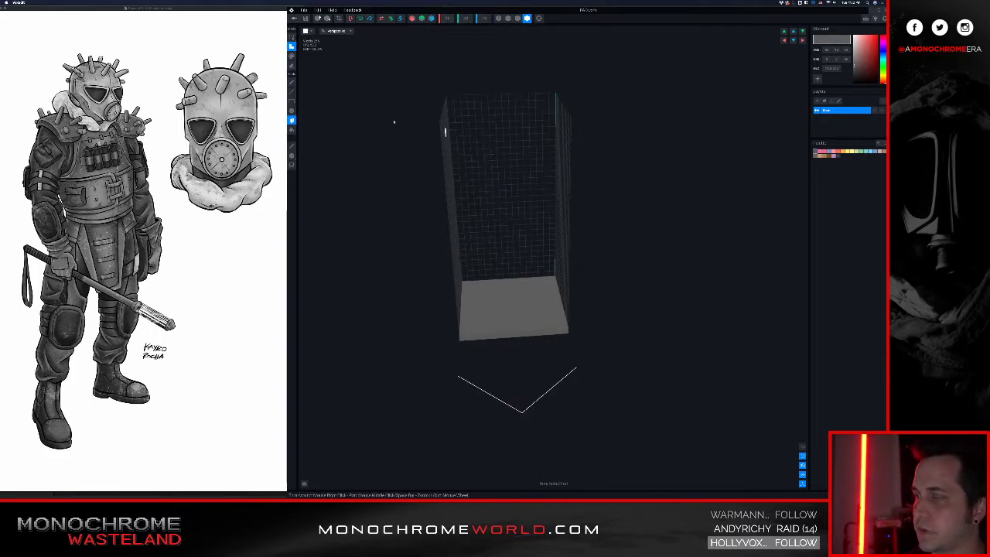
click(339, 18)
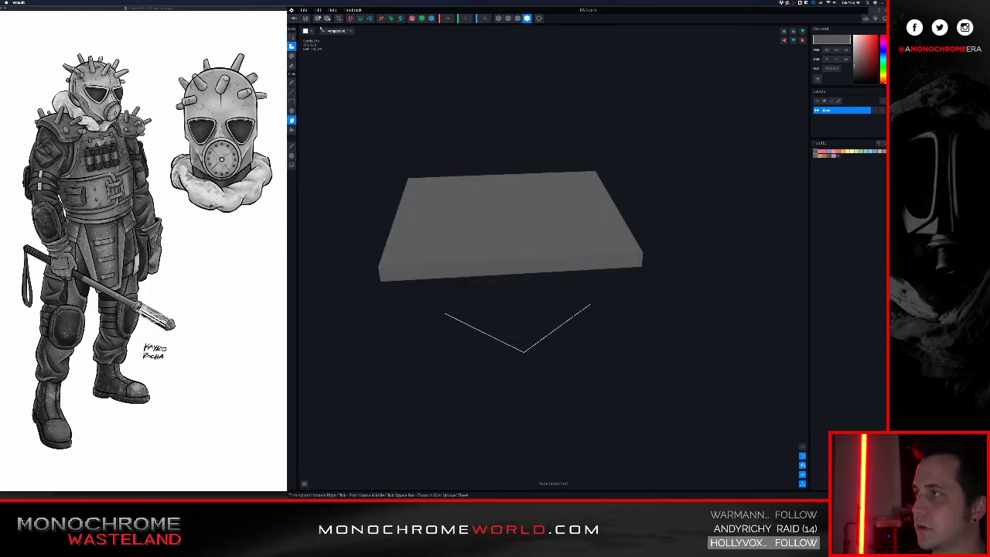
click(294, 19)
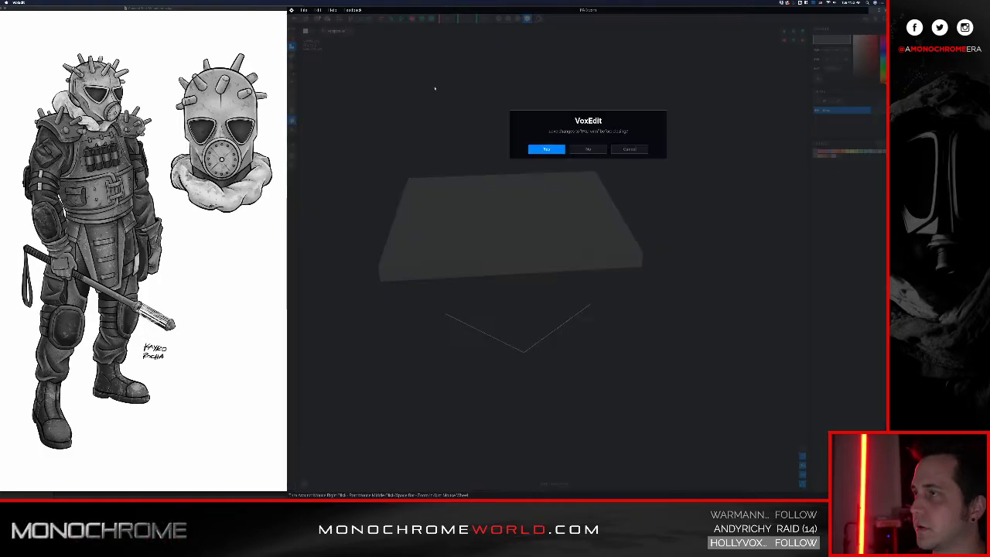
click(546, 149)
- Create a child node under the right arm node and assign the new grey plate model to it
scroll(559, 139, up, 3)
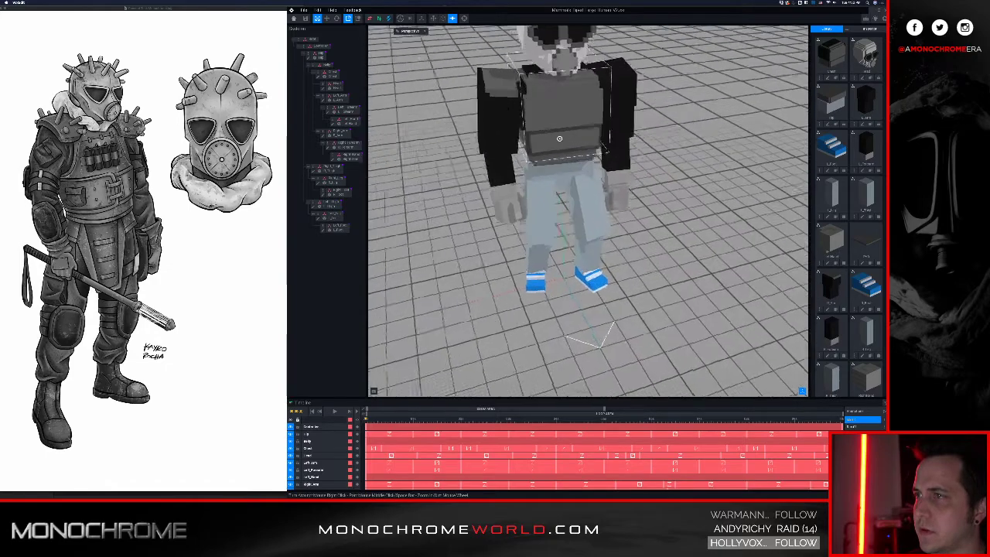
right_drag(559, 138, 538, 93)
middle_drag(538, 93, 560, 139)
scroll(559, 139, up, 4)
click(526, 132)
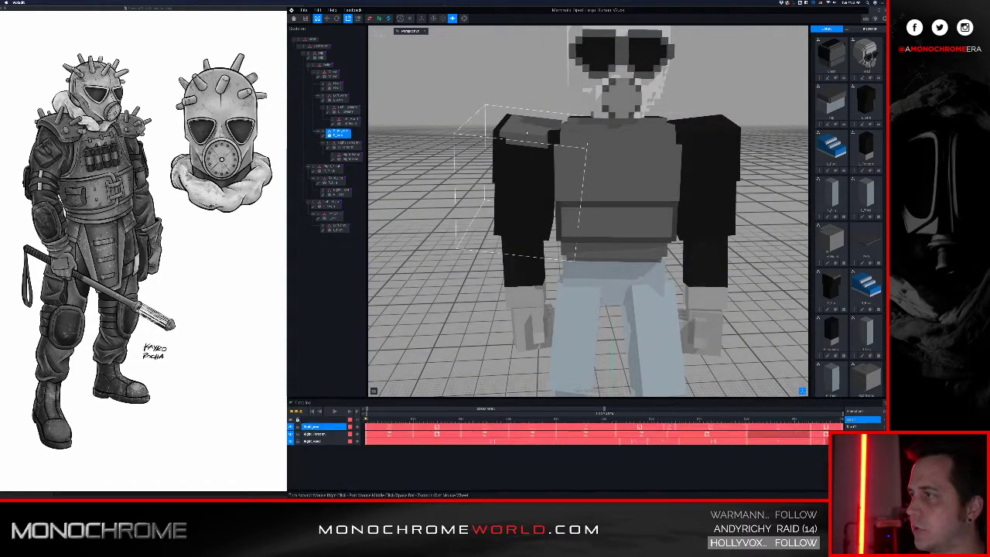
right_click(323, 133)
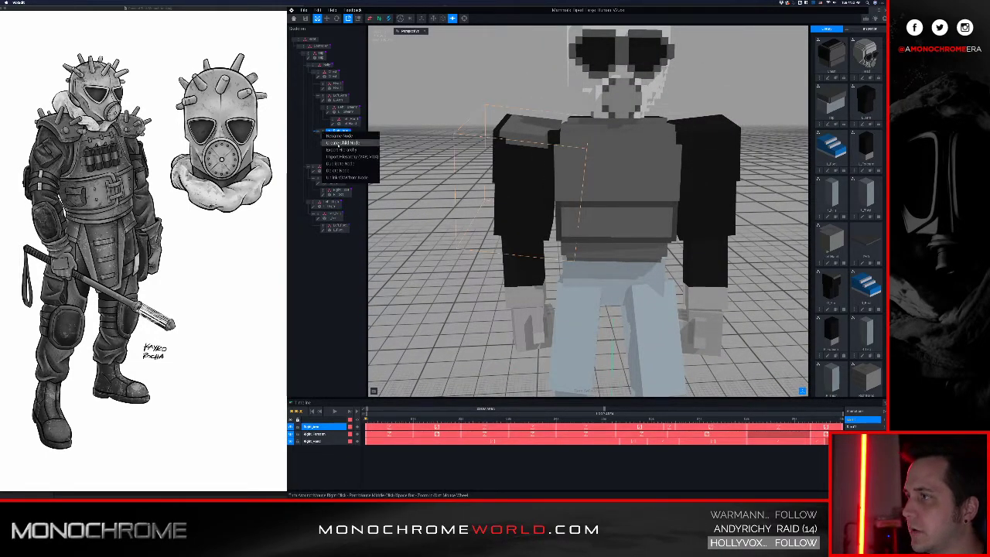
click(340, 143)
text(Hand)
key(Return)
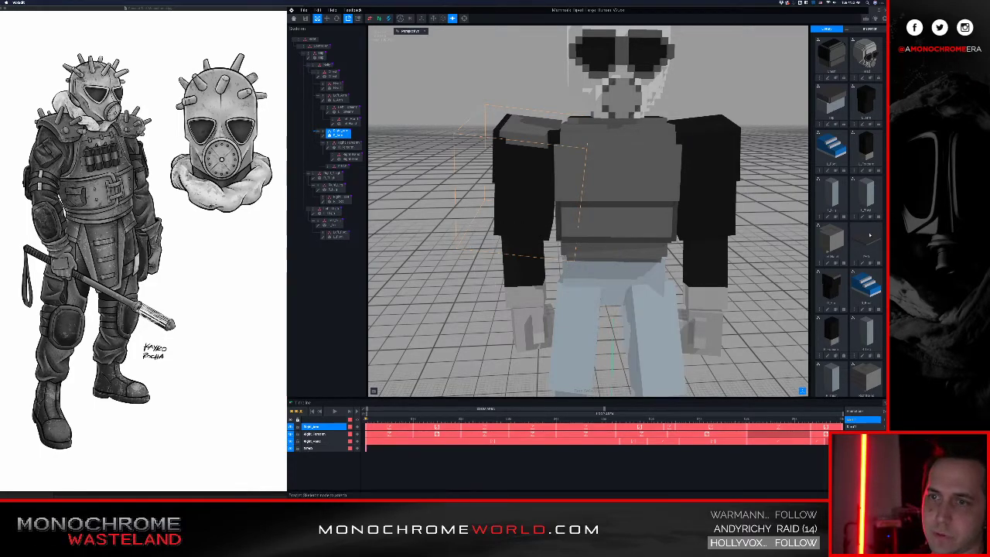
drag(866, 240, 341, 166)
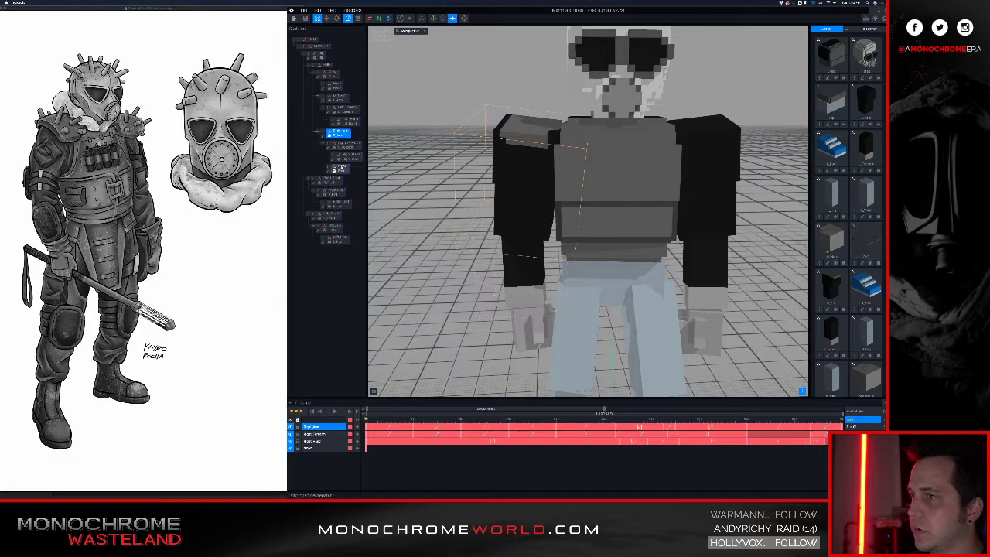
- Open the plate for voxel editing, shift its pivot down and along its depth to fit the right shoulder, and save
click(328, 171)
scroll(517, 247, down, 3)
right_drag(516, 248, 480, 260)
scroll(513, 237, down, 3)
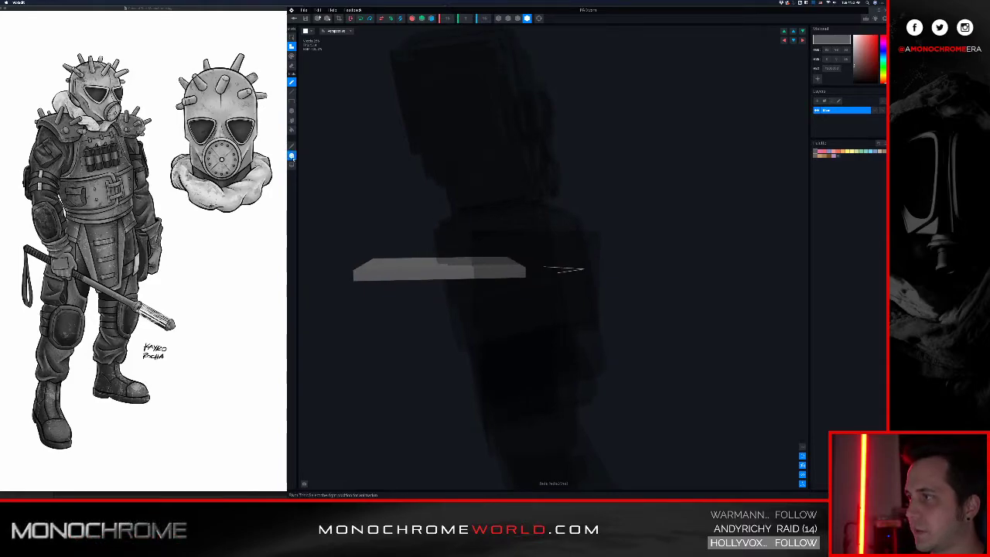
click(292, 156)
drag(596, 277, 533, 292)
drag(461, 203, 461, 245)
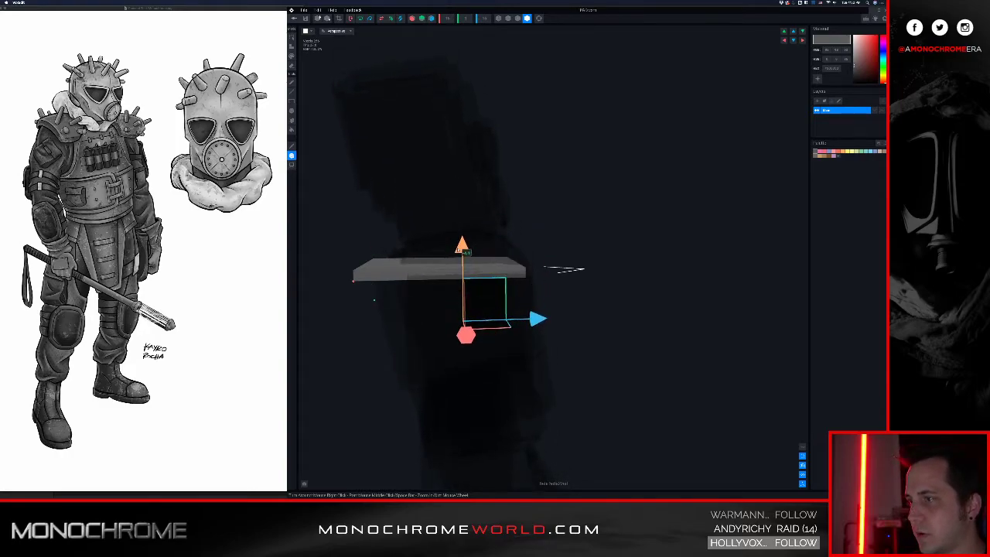
drag(538, 320, 524, 325)
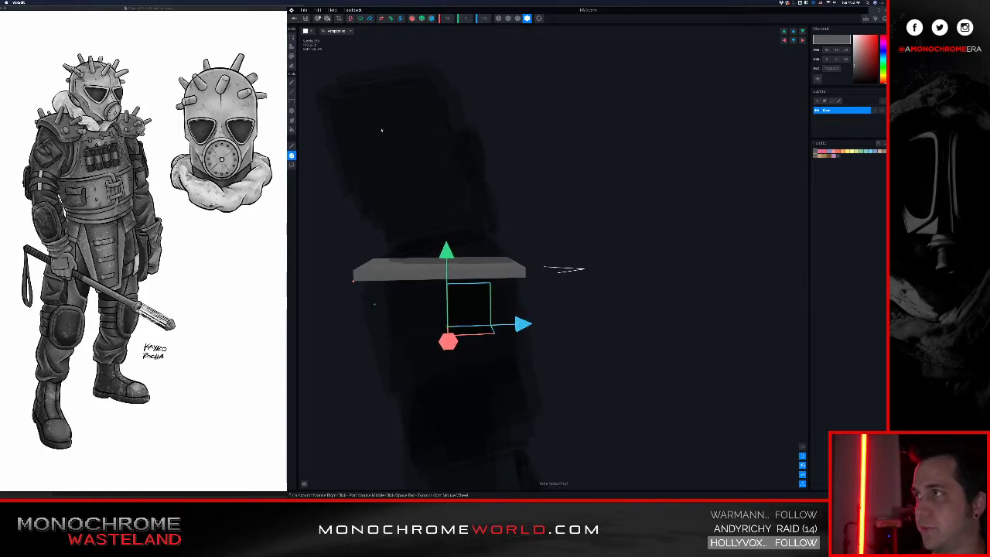
click(305, 17)
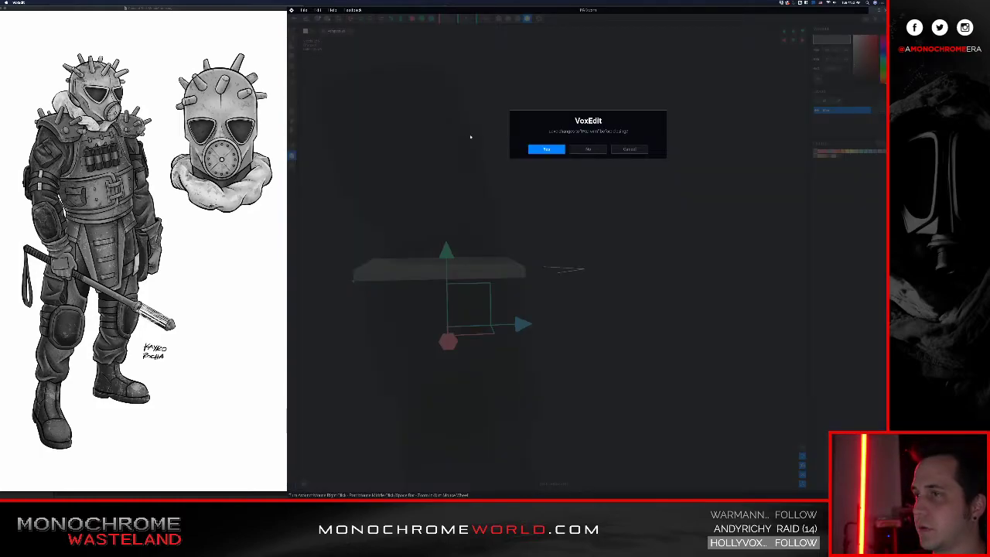
click(547, 150)
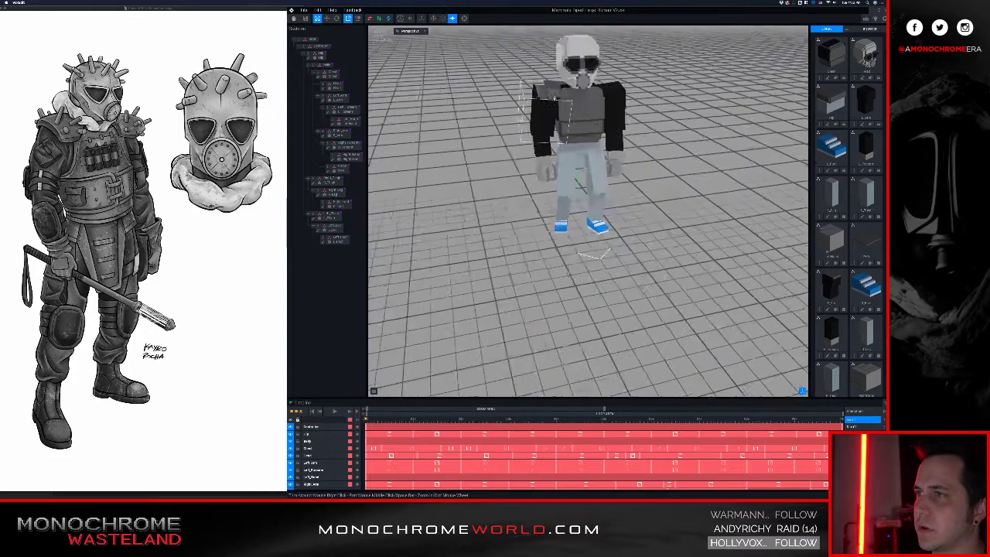
- Open the right shoulder plate for voxel editing and shift its pivot sideways so the plate sits over the right arm
scroll(557, 100, up, 6)
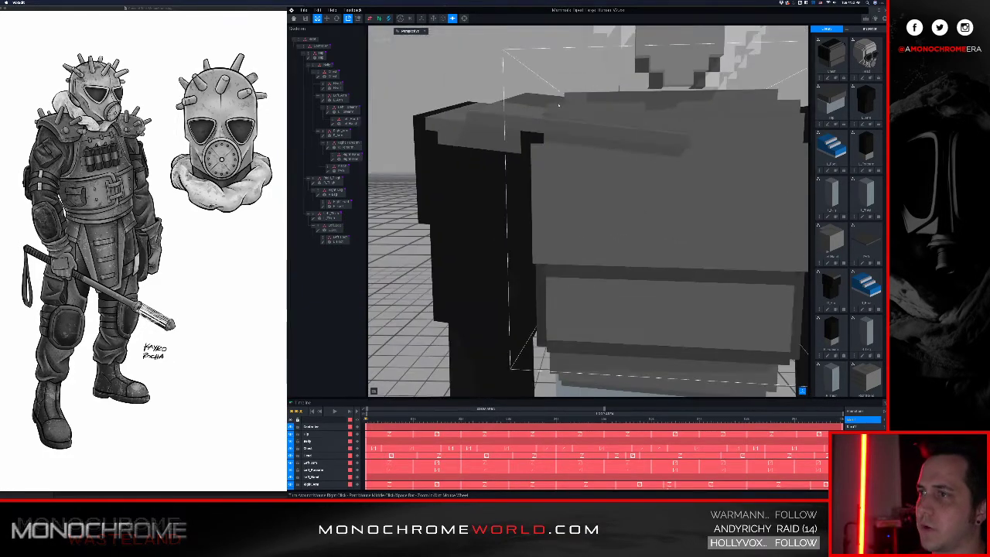
scroll(558, 105, down, 4)
click(534, 133)
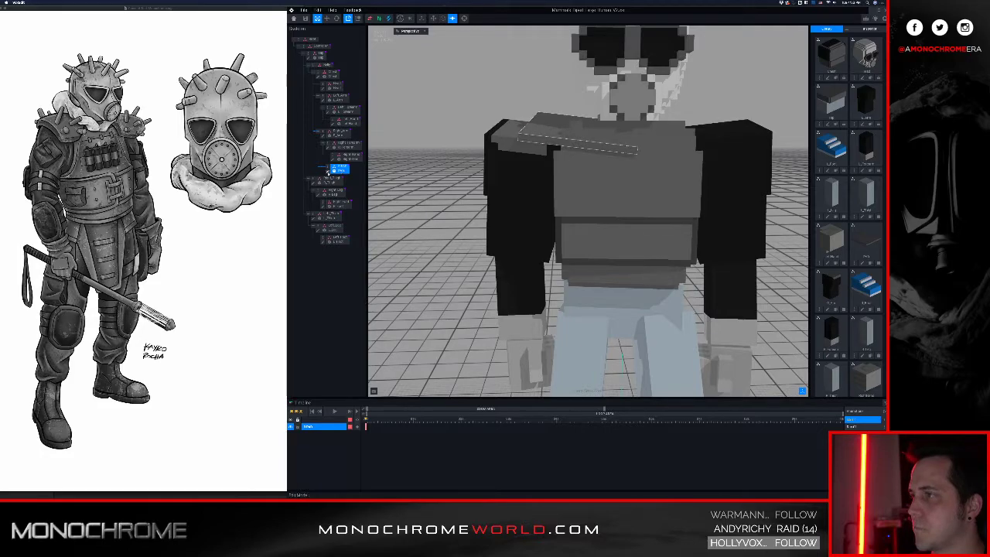
click(328, 172)
scroll(526, 225, down, 4)
right_drag(534, 231, 533, 236)
scroll(534, 230, down, 2)
click(292, 155)
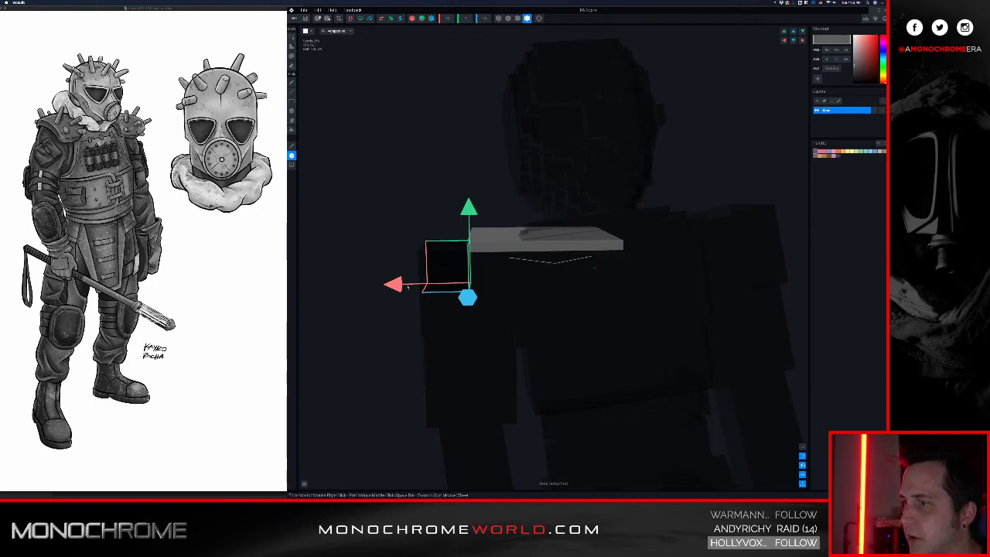
drag(409, 288, 481, 291)
mouse_move(582, 259)
right_down()
mouse_move(604, 256)
mouse_move(584, 259)
right_up()
mouse_move(456, 295)
mouse_down()
mouse_move(427, 297)
mouse_move(470, 303)
mouse_up()
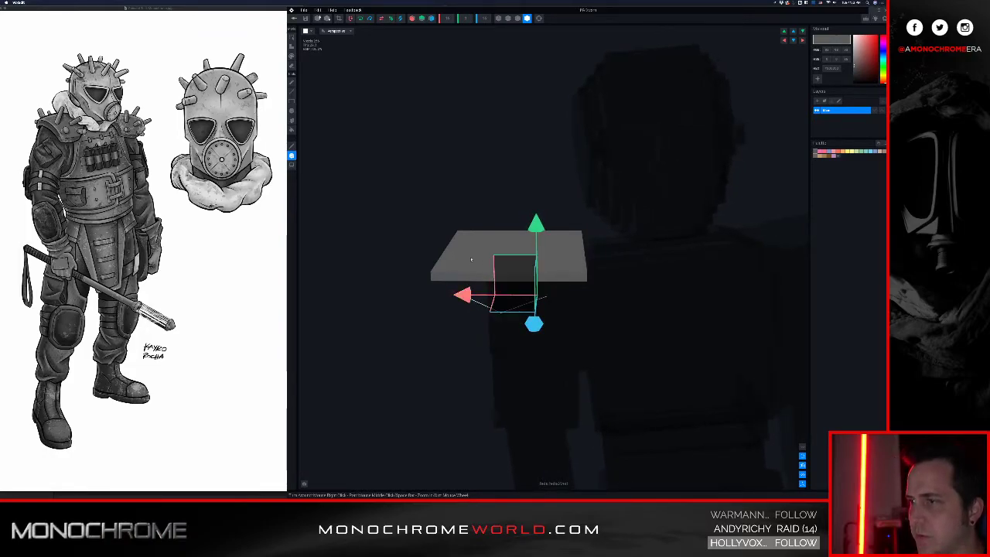
- Erase the outermost voxel rows along the plate's outer side to narrow it to the shoulder's width
right_drag(545, 272, 553, 267)
scroll(548, 269, up, 3)
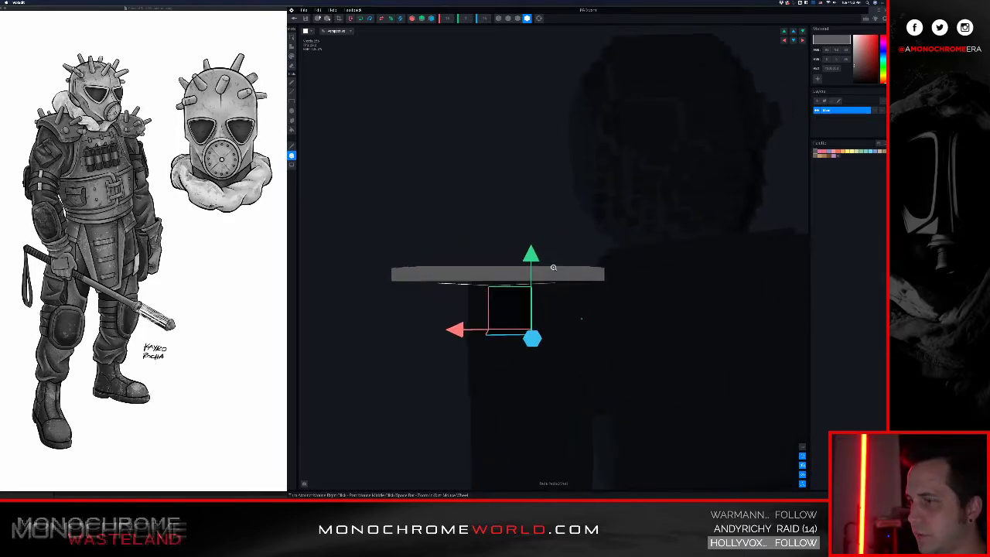
right_drag(472, 276, 468, 278)
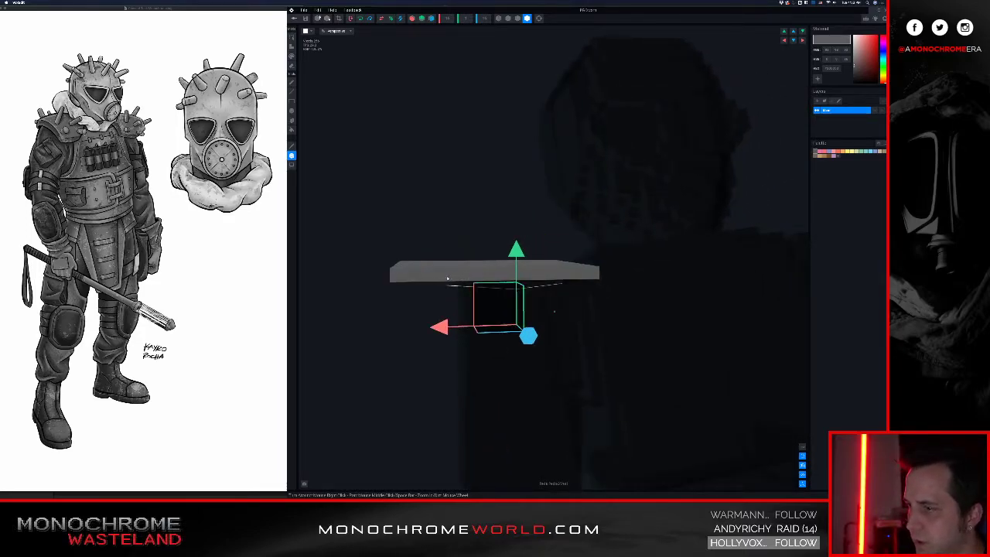
click(292, 66)
right_drag(422, 267, 423, 271)
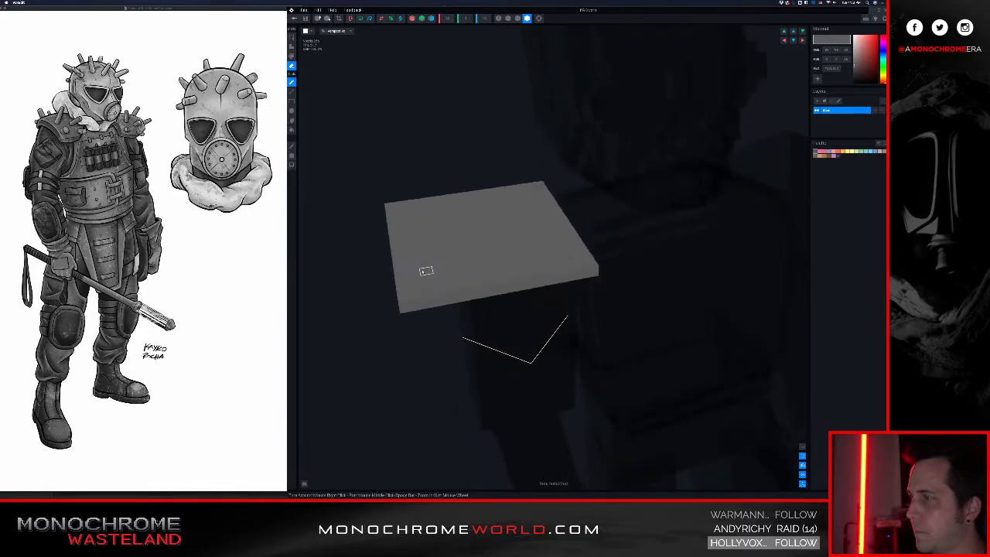
right_drag(403, 218, 401, 215)
key(b)
mouse_move(393, 206)
mouse_down()
mouse_move(406, 307)
mouse_move(395, 306)
mouse_up()
right_drag(436, 281, 454, 303)
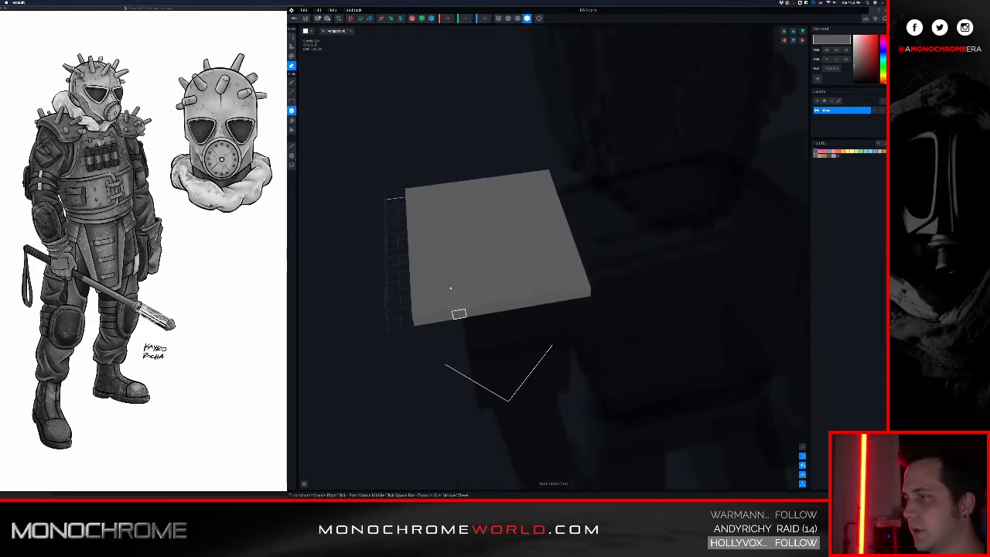
drag(410, 197, 422, 323)
- Crop the volume to the narrowed plate, save the part and return to the character rig
right_drag(468, 292, 472, 288)
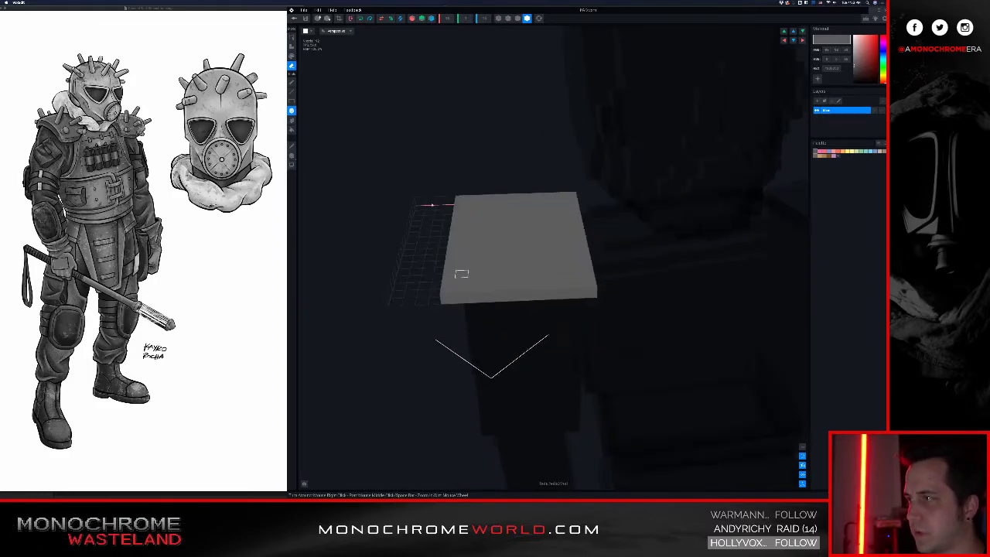
click(339, 18)
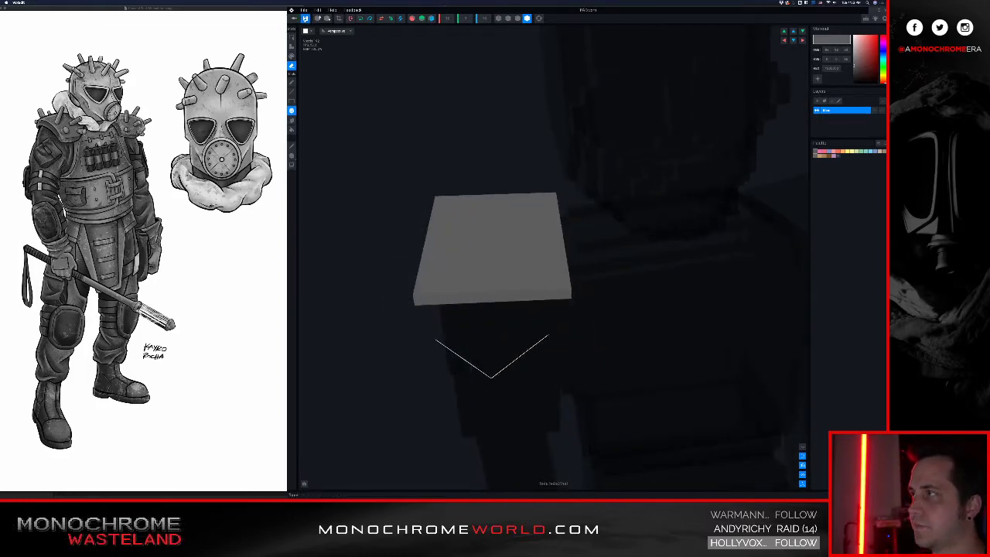
click(294, 18)
click(546, 149)
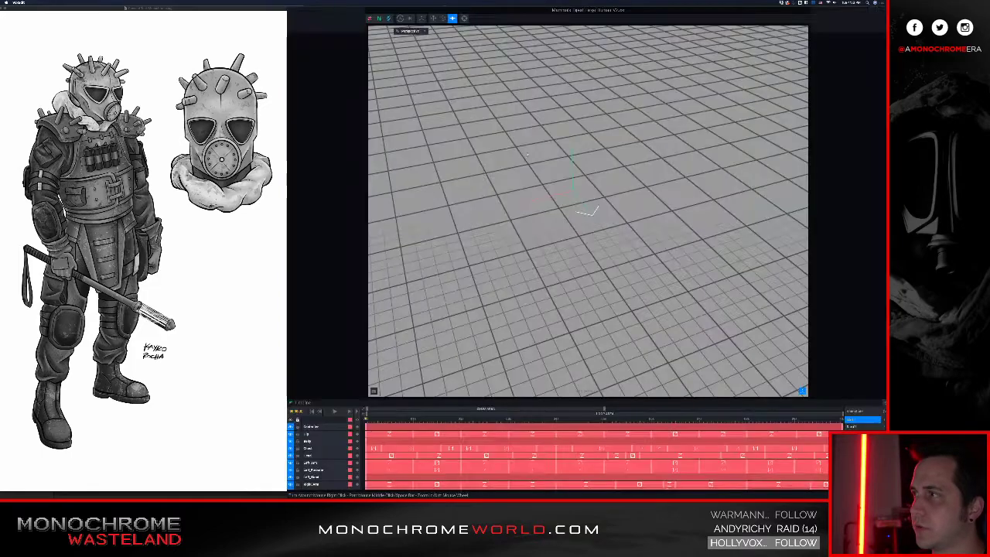
- Play the second animation and examine how the shoulder plate moves with the right arm
middle_drag(572, 95, 575, 166)
scroll(574, 167, up, 5)
right_drag(570, 170, 516, 165)
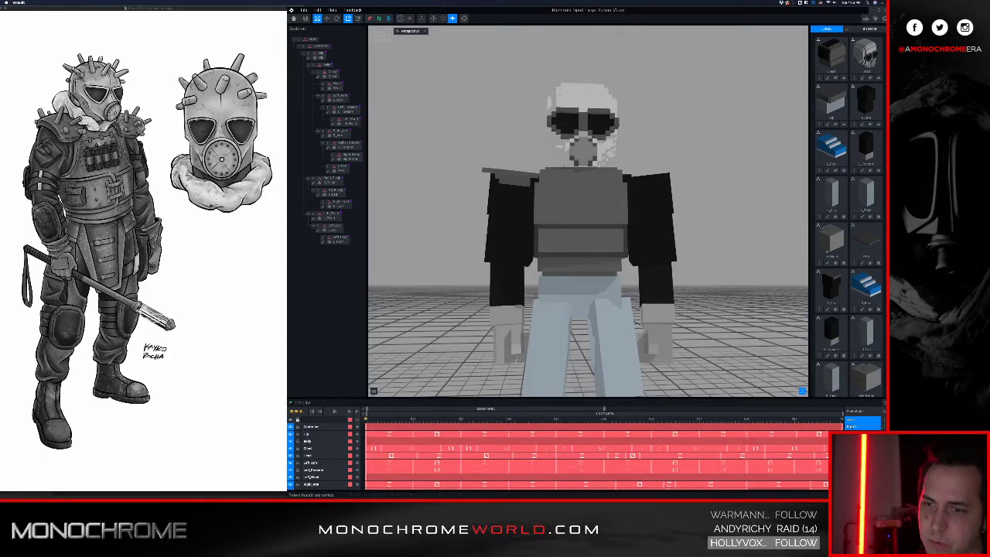
click(853, 427)
key(space)
mouse_move(574, 200)
right_down()
mouse_move(534, 195)
mouse_move(571, 198)
mouse_move(583, 220)
mouse_move(573, 192)
right_up()
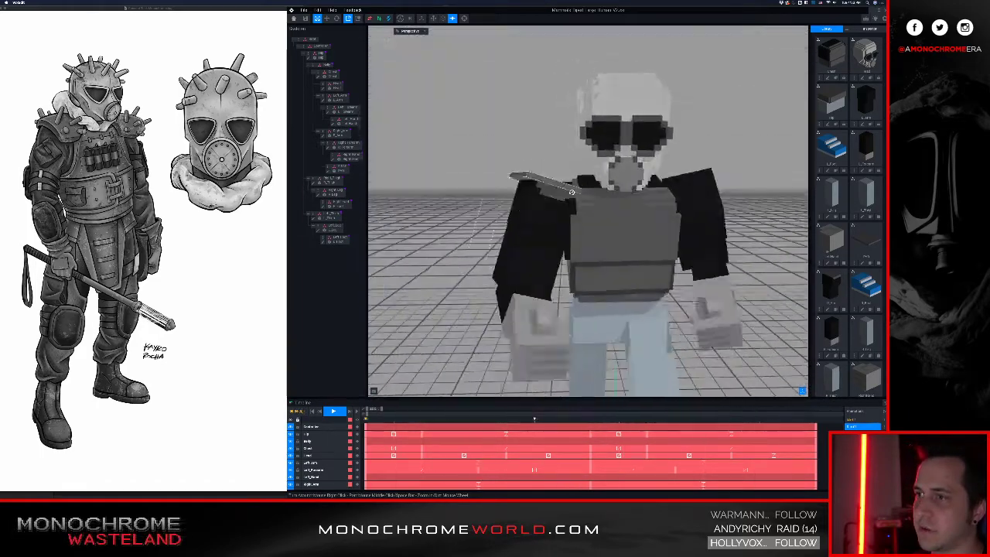
key(space)
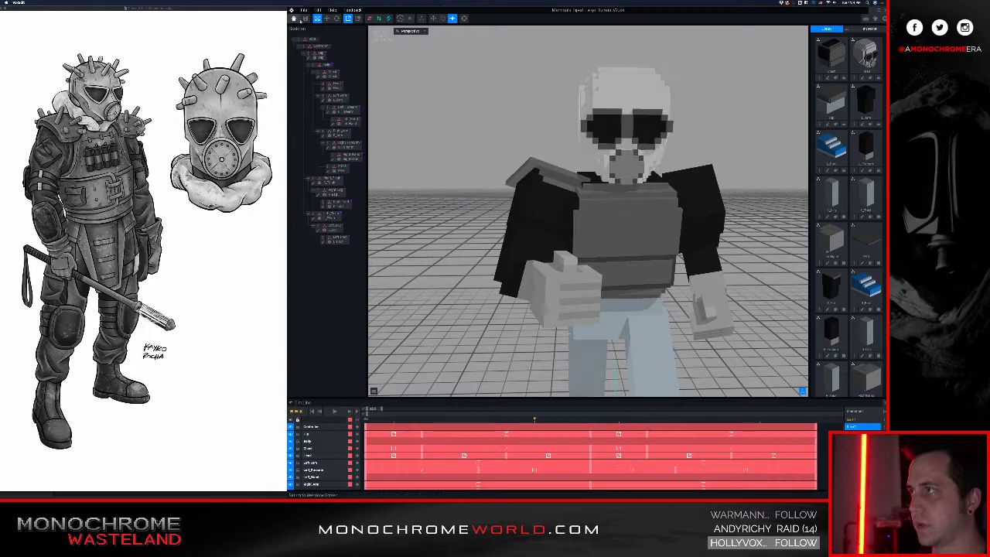
- Look through the list of animations and switch the character back to the first one
click(638, 255)
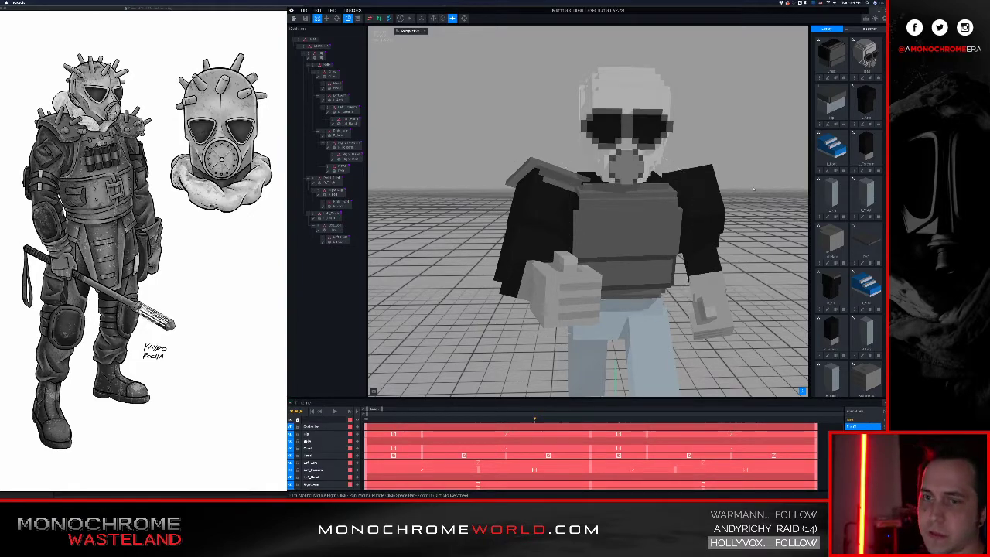
scroll(861, 456, down, 5)
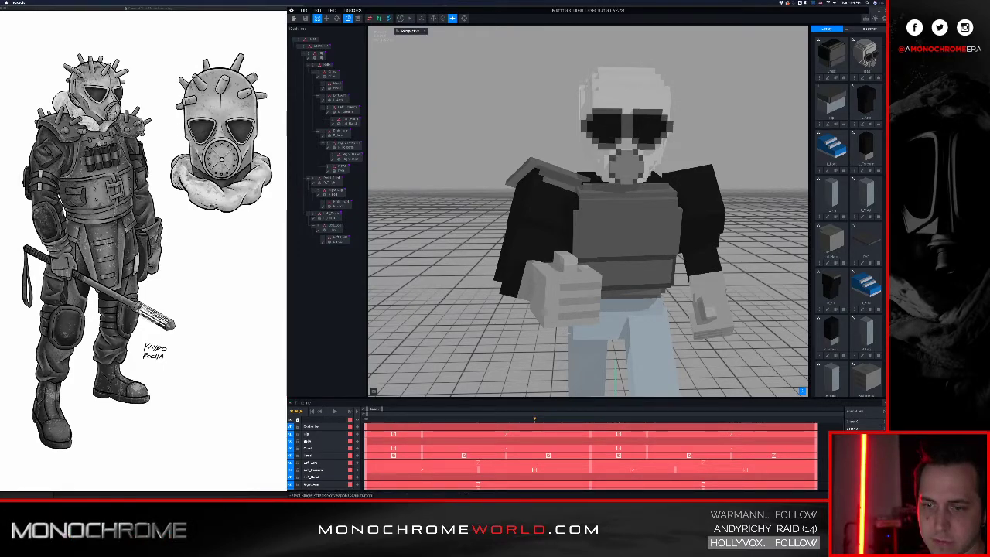
scroll(860, 430, up, 4)
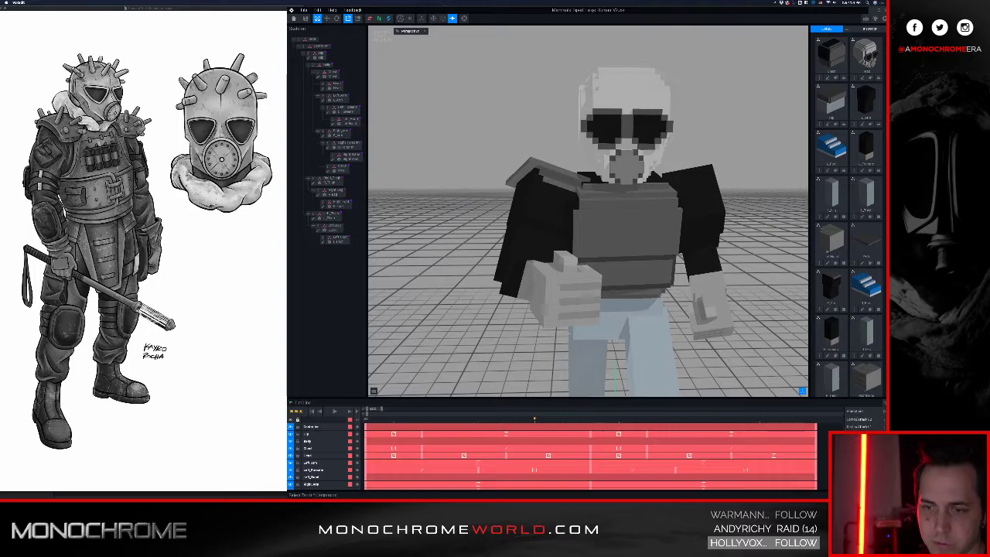
scroll(860, 449, up, 3)
scroll(860, 427, up, 2)
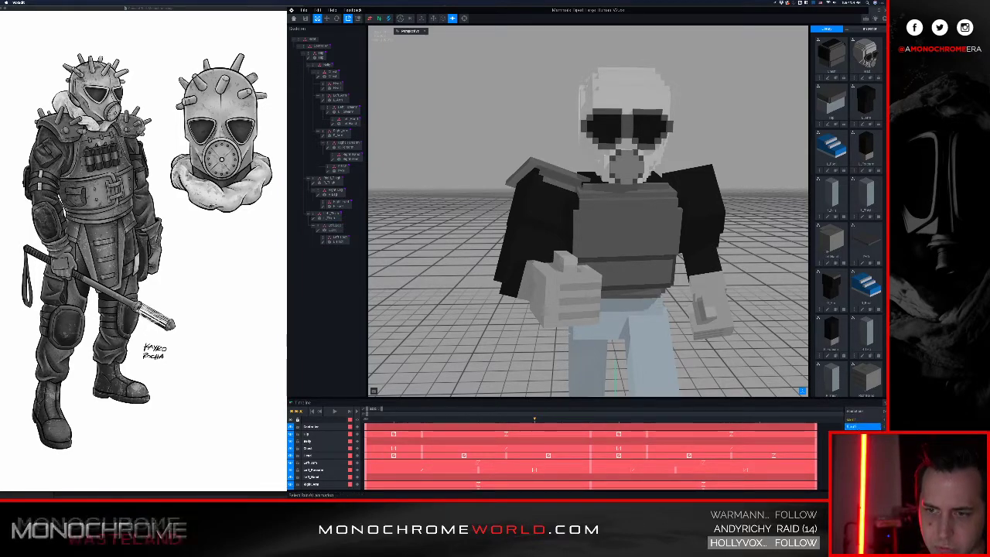
click(860, 419)
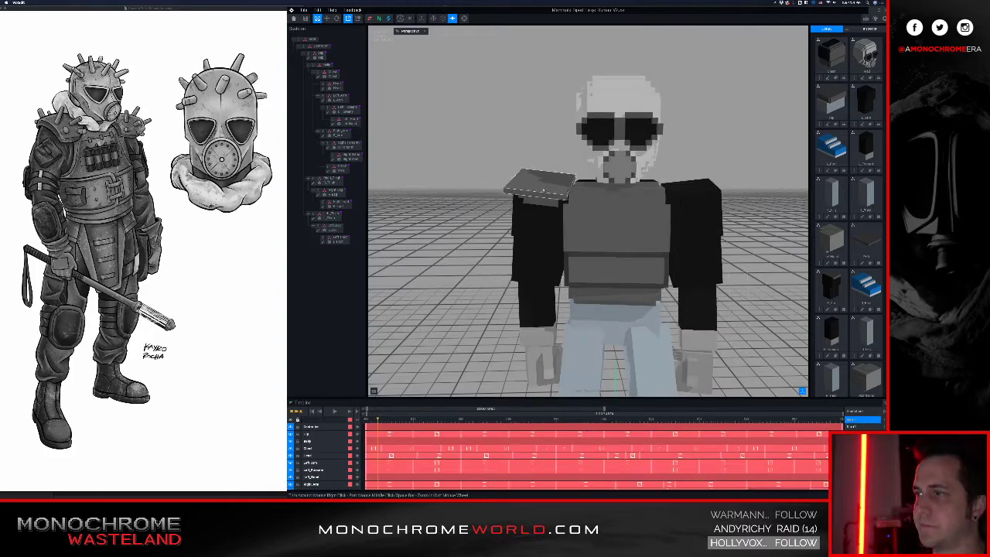
- Reparent the shoulder plate node from the right arm to the chest and open the plate for voxel editing
click(544, 189)
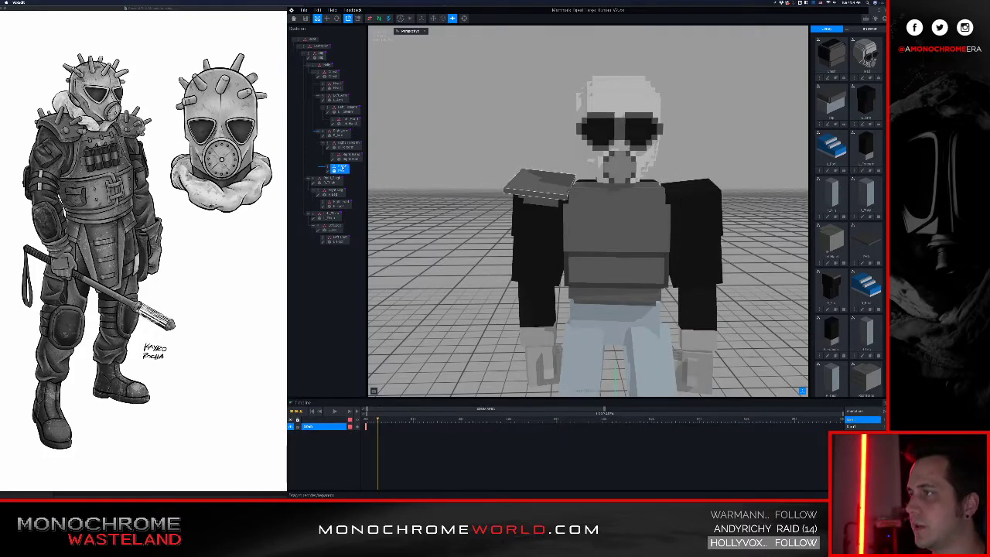
drag(329, 148, 332, 76)
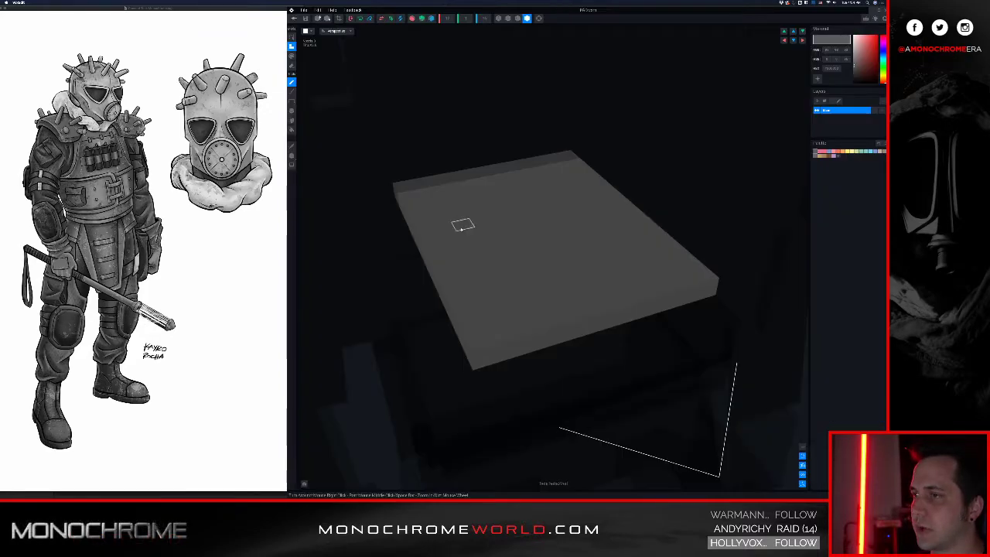
scroll(463, 225, down, 5)
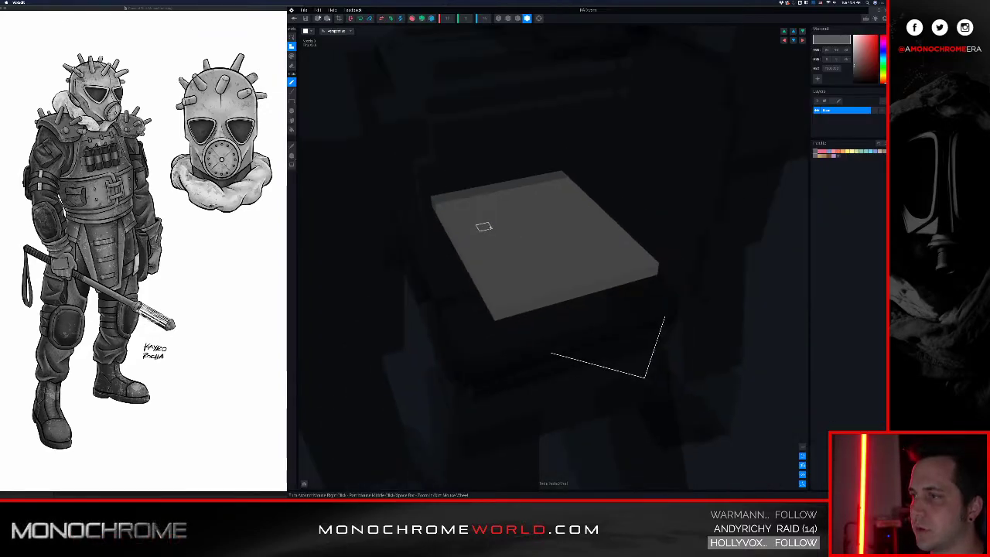
- Shift the plate's pivot sideways and vertically relative to the chest so the plate rests on the right shoulder
click(292, 156)
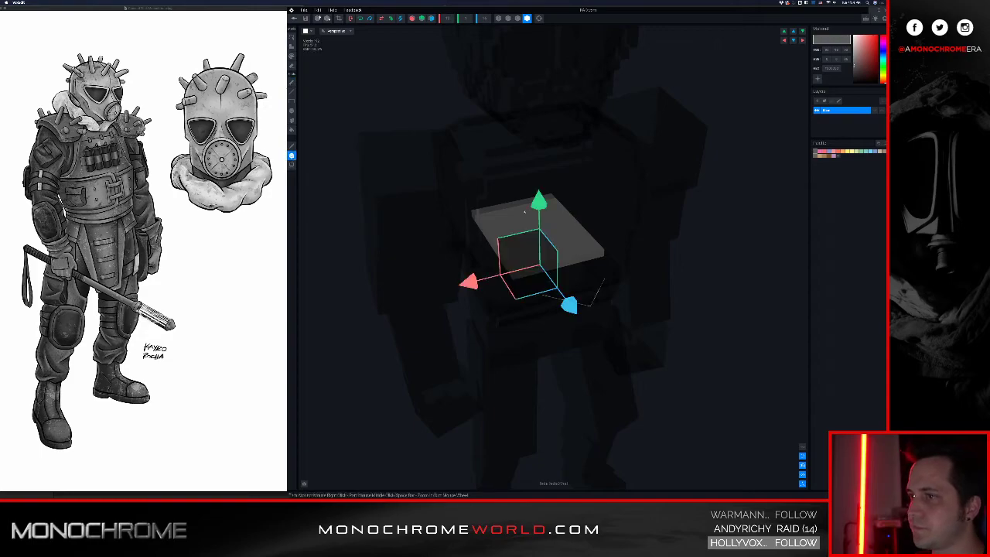
drag(487, 278, 586, 261)
drag(647, 174, 641, 260)
right_drag(585, 238, 583, 273)
drag(581, 316, 571, 314)
mouse_move(592, 253)
right_down()
mouse_move(593, 230)
mouse_move(600, 267)
right_up()
scroll(600, 269, up, 3)
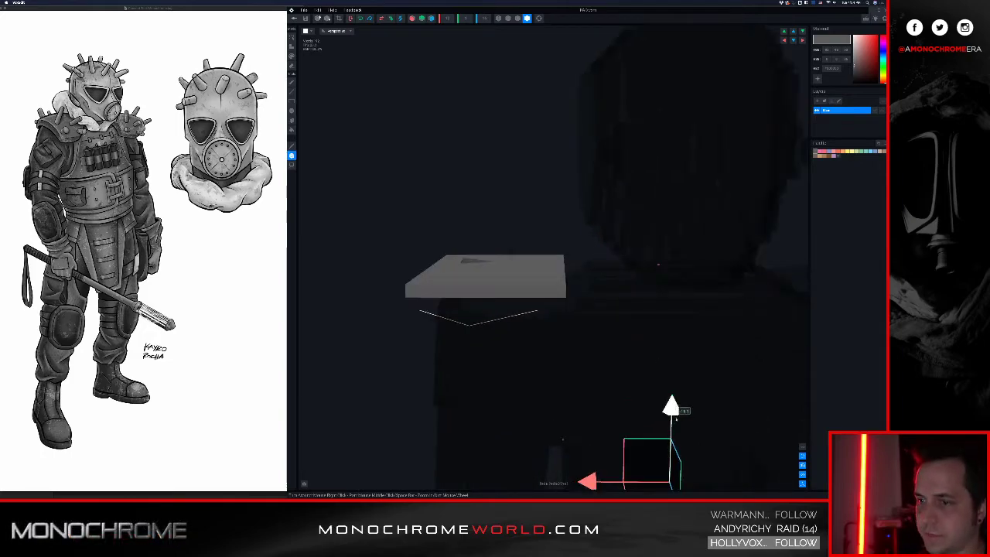
drag(673, 408, 673, 413)
right_drag(594, 259, 593, 238)
right_drag(621, 343, 611, 362)
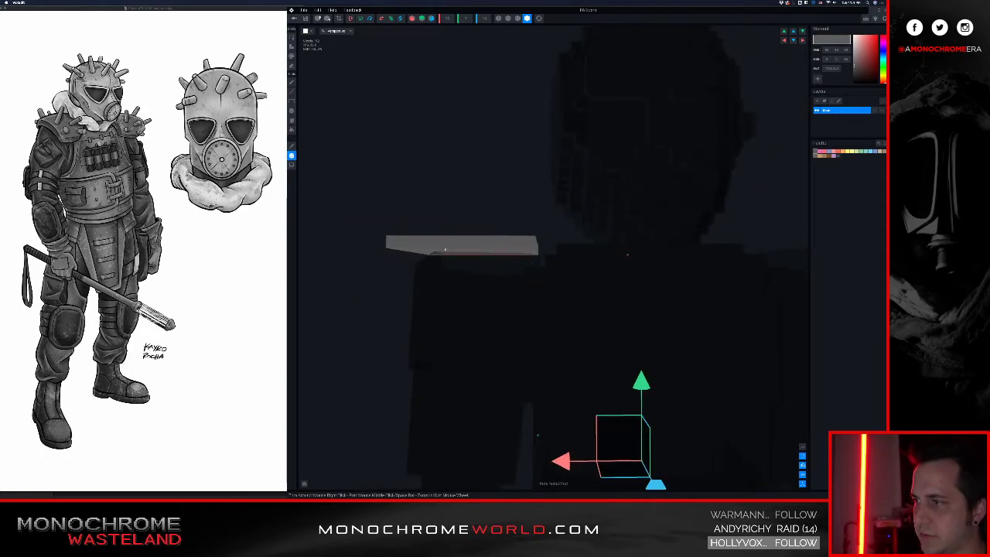
- Fine-tune the plate's pivot sideways and along its depth to align it with the shoulder, and save the part
right_drag(519, 265, 522, 268)
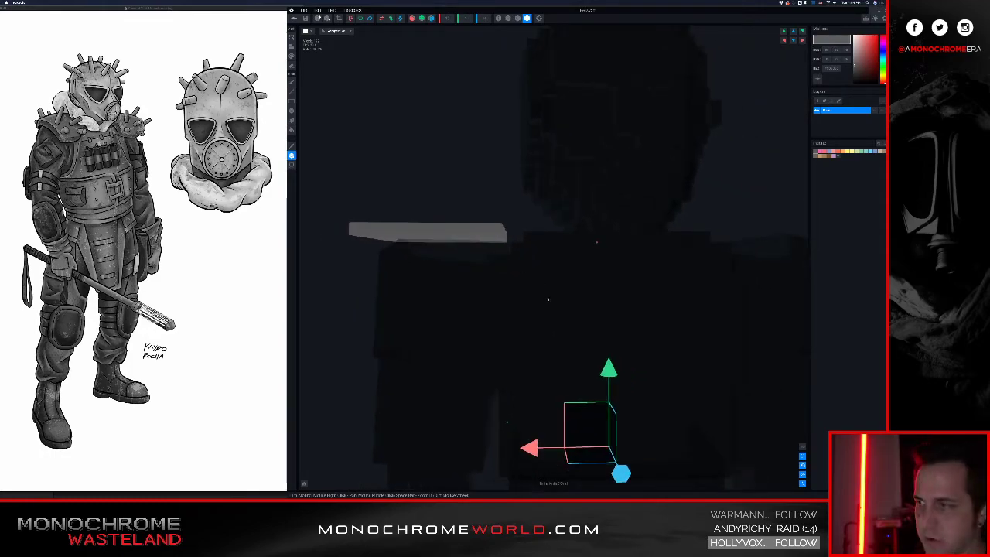
middle_drag(546, 290, 552, 302)
scroll(546, 294, up, 2)
right_drag(546, 294, 548, 296)
scroll(548, 296, up, 1)
middle_drag(553, 302, 513, 281)
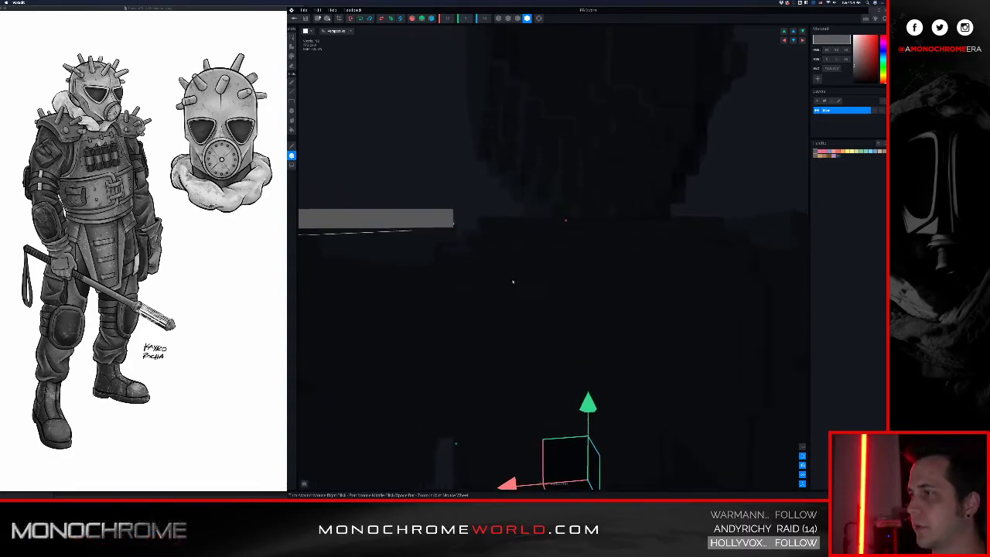
scroll(513, 281, down, 2)
drag(516, 441, 507, 443)
right_drag(519, 355, 588, 429)
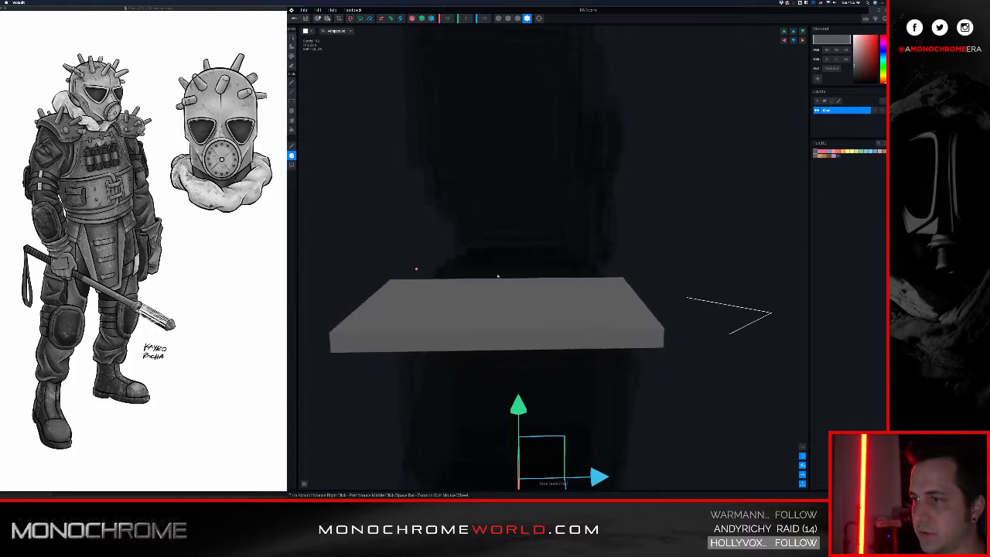
drag(606, 484, 595, 483)
right_drag(569, 347, 585, 445)
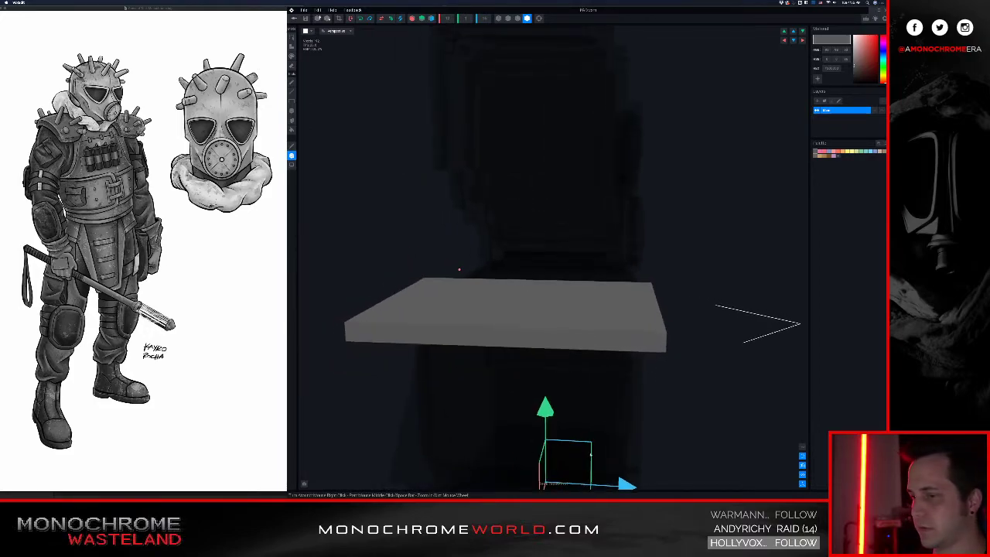
right_drag(608, 362, 572, 301)
click(302, 20)
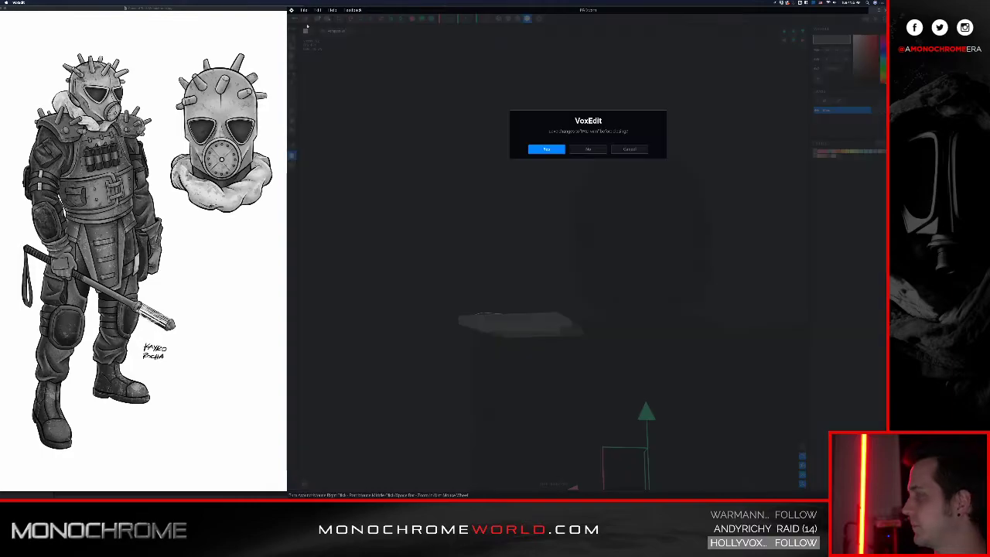
click(539, 149)
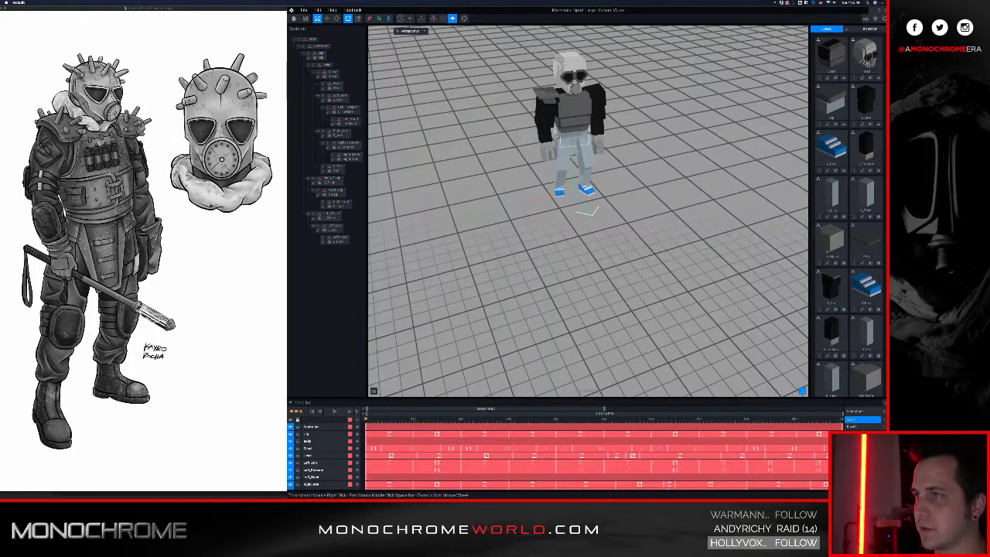
- Open the chest for voxel editing and attach a row of voxels along its top edge beside the right shoulder
right_drag(548, 199, 541, 172)
scroll(537, 194, up, 5)
right_drag(520, 255, 490, 247)
scroll(517, 239, up, 5)
click(491, 250)
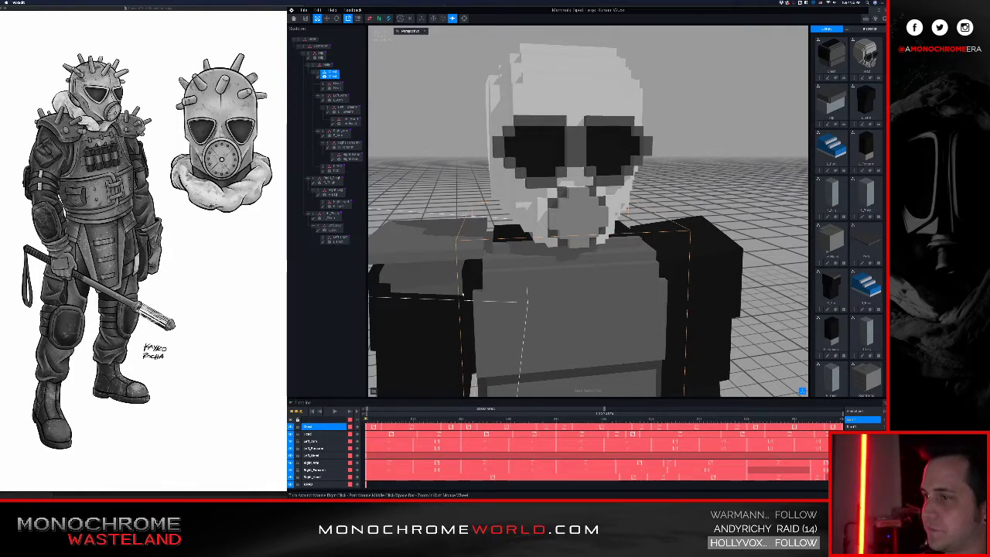
click(318, 77)
right_drag(475, 178, 474, 181)
key(a)
right_drag(435, 212, 418, 227)
drag(423, 229, 591, 227)
- Attach another row of voxels along the rim of the chest's top, save the part and return to the rig
right_drag(554, 217, 628, 226)
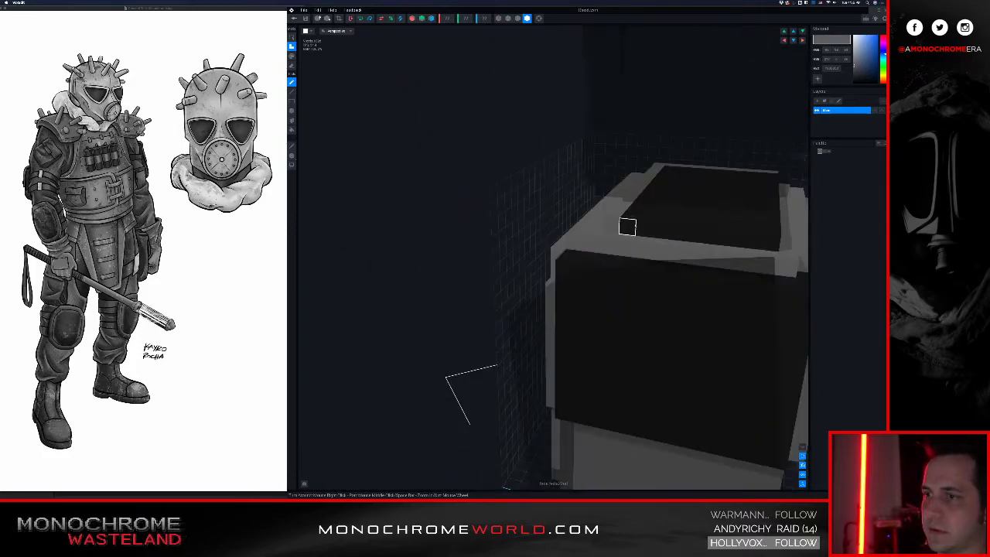
mouse_move(626, 226)
mouse_down()
mouse_move(789, 241)
mouse_move(768, 239)
mouse_up()
right_drag(612, 223, 426, 145)
click(305, 18)
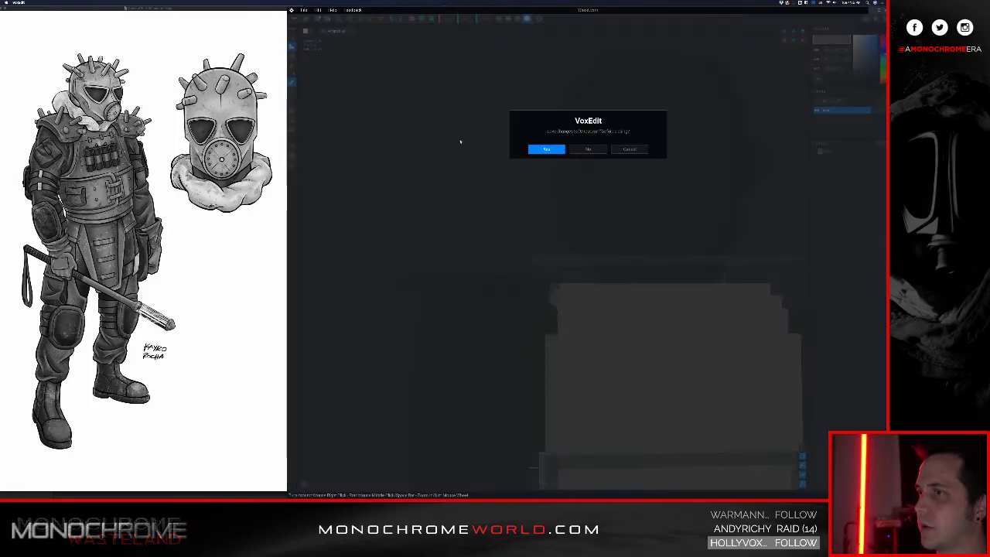
click(546, 149)
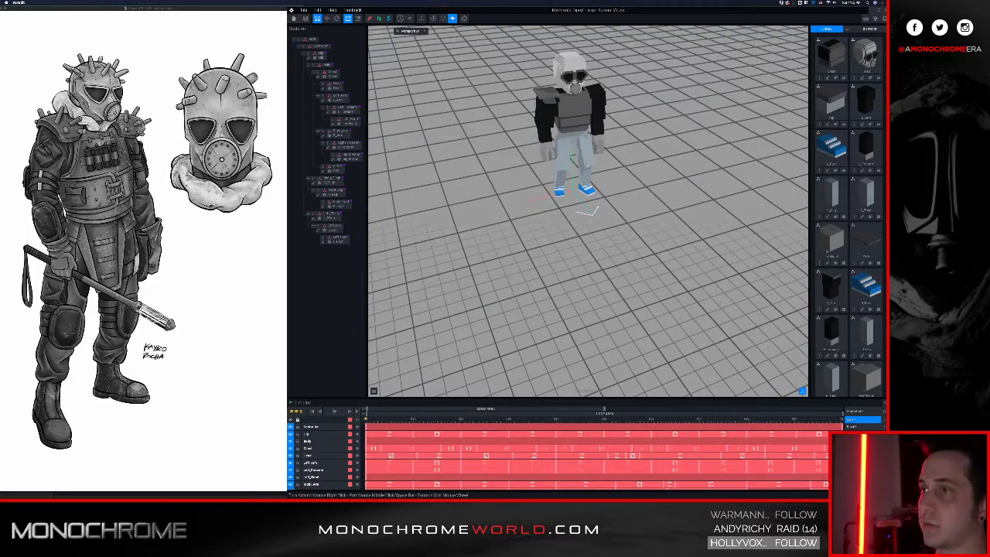
- Examine how the plate meets the chest at the right shoulder, and open the plate for voxel editing
scroll(596, 176, up, 3)
right_drag(596, 175, 534, 264)
scroll(535, 265, up, 3)
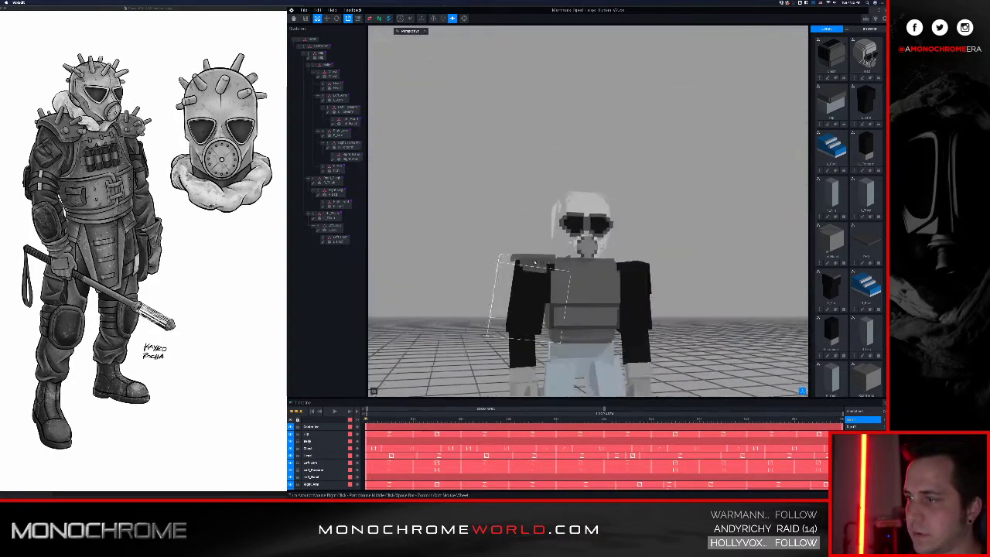
scroll(534, 265, up, 6)
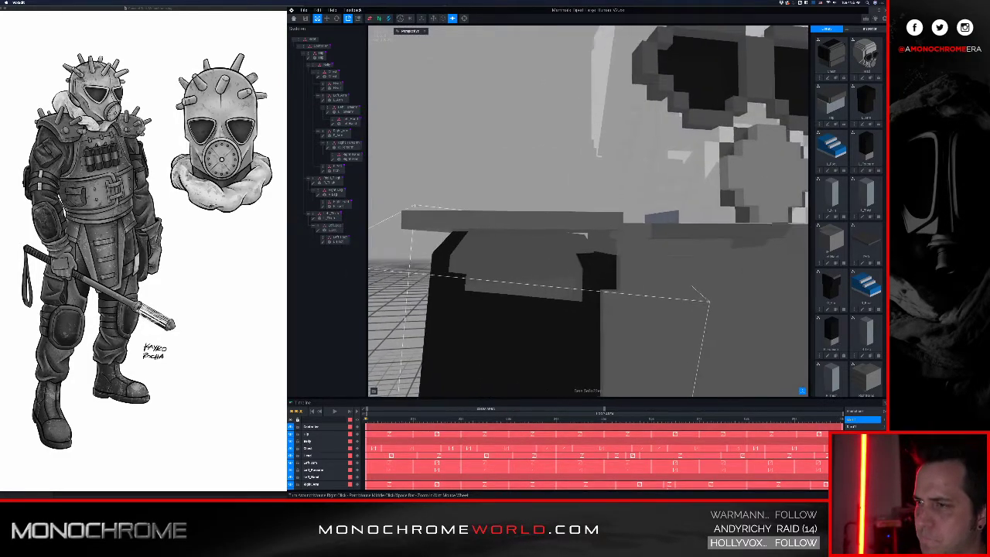
scroll(561, 259, up, 1)
right_drag(562, 258, 558, 255)
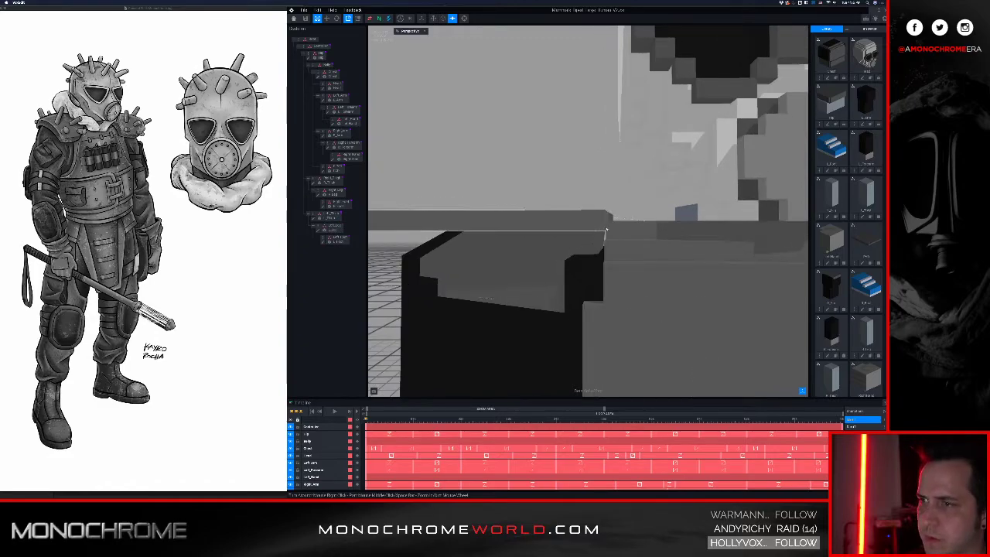
right_drag(605, 230, 607, 232)
click(608, 233)
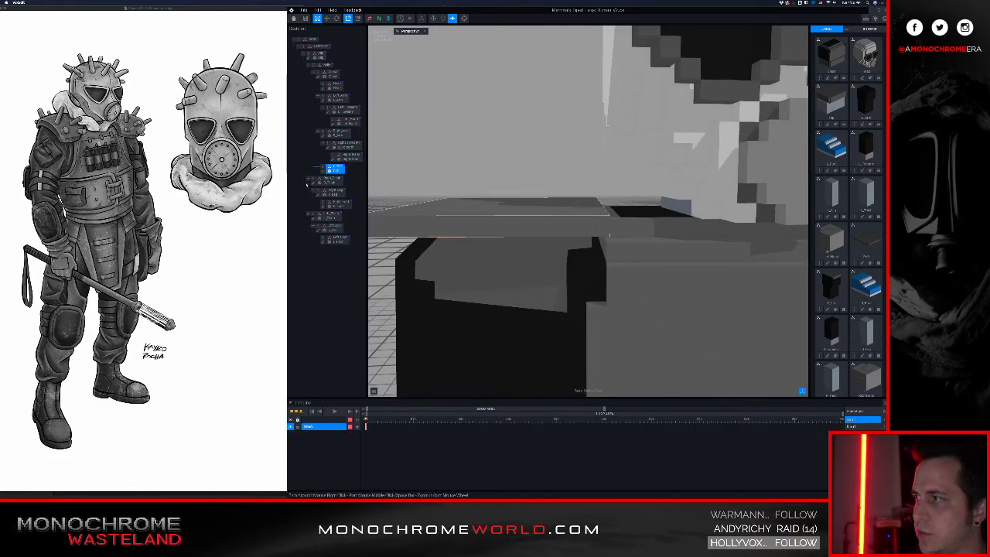
click(324, 171)
scroll(503, 224, down, 3)
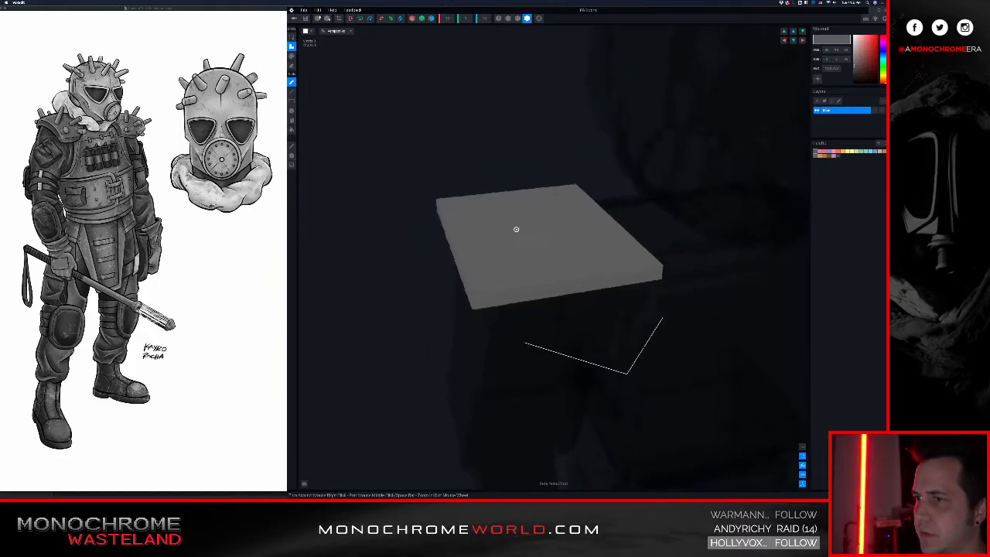
- Shift the shoulder plate's pivot slightly along the vertical axis
key(1)
middle_drag(523, 236, 497, 239)
scroll(507, 235, up, 2)
middle_drag(391, 250, 336, 211)
click(292, 157)
scroll(433, 205, down, 1)
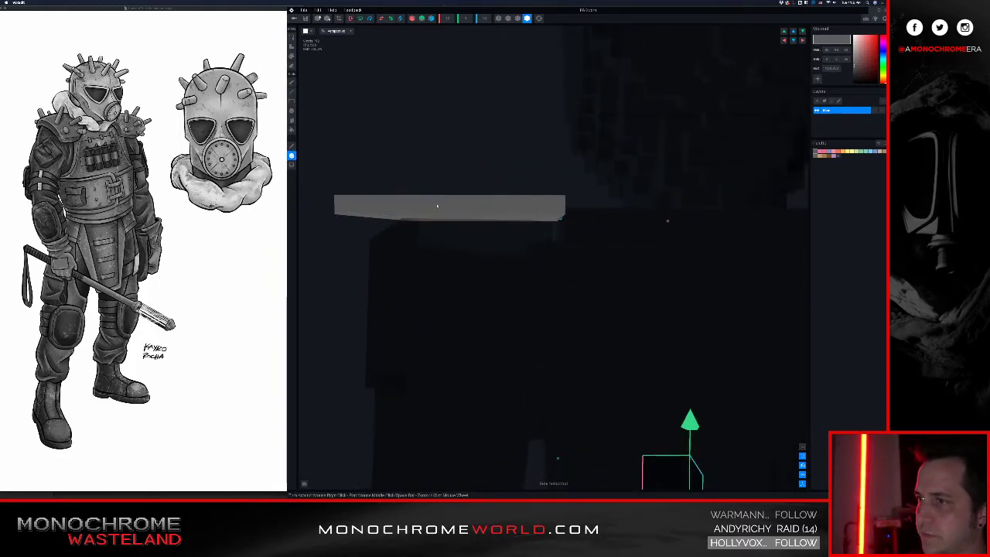
middle_drag(453, 209, 429, 203)
scroll(433, 205, down, 3)
right_drag(485, 235, 487, 237)
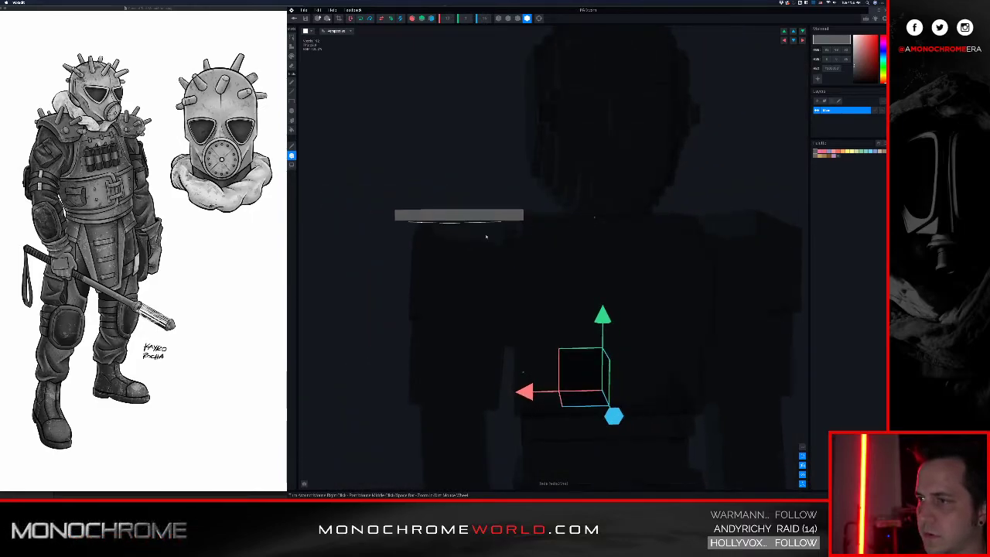
drag(602, 315, 603, 312)
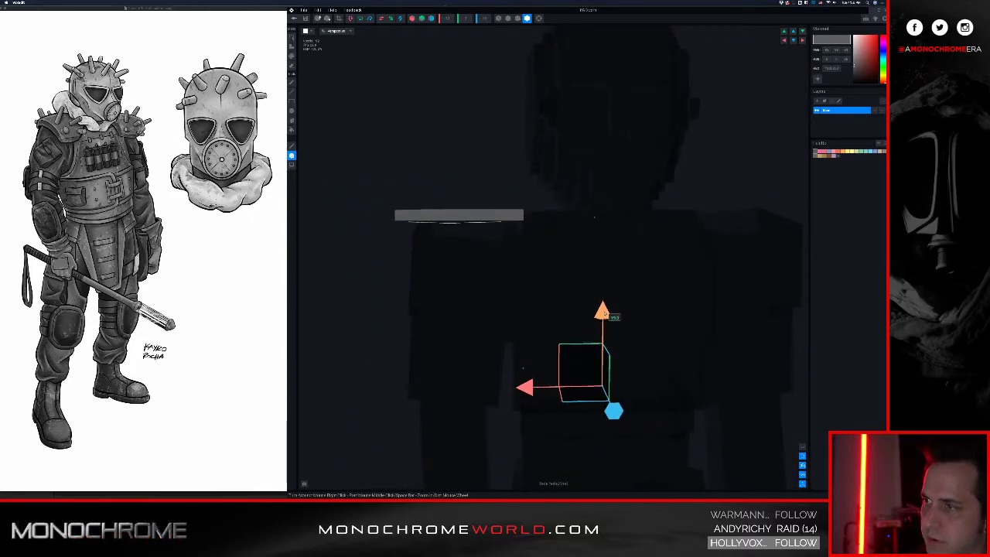
- Nudge the shoulder plate's pivot sideways to adjust its position against the chest
right_drag(523, 369, 564, 283)
right_drag(516, 219, 581, 257)
scroll(545, 251, up, 5)
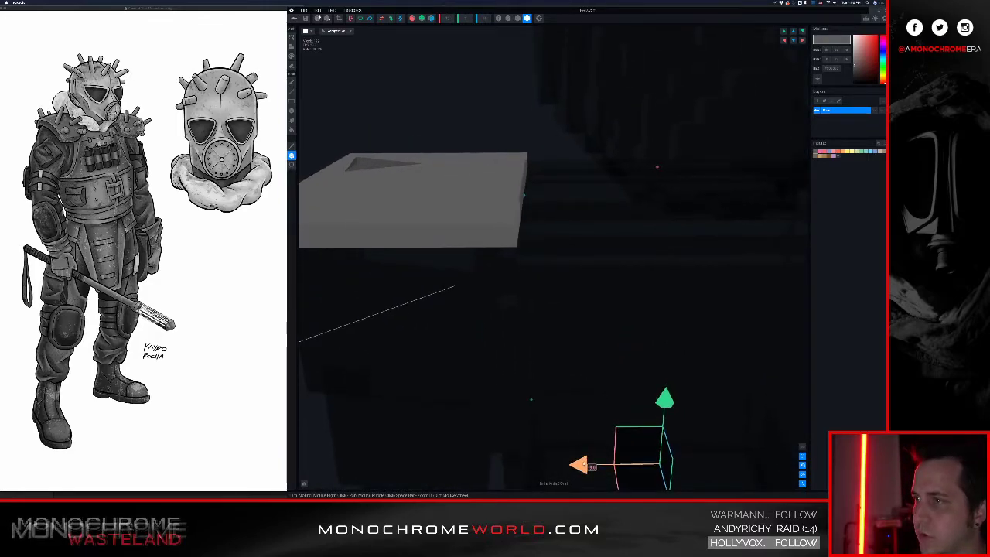
drag(586, 465, 585, 465)
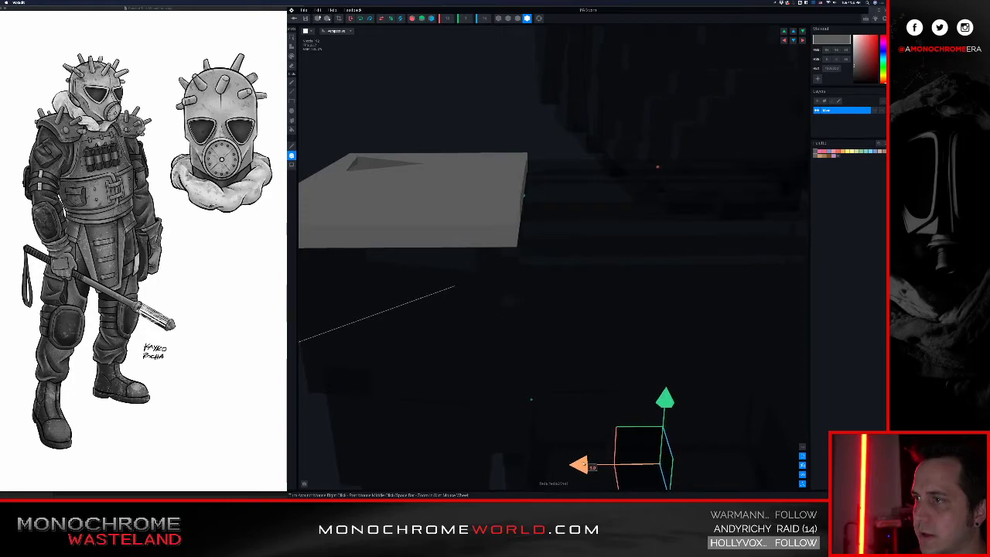
- Increase the height of the shoulder plate's voxel volume to make room above its top face
right_drag(528, 373, 483, 293)
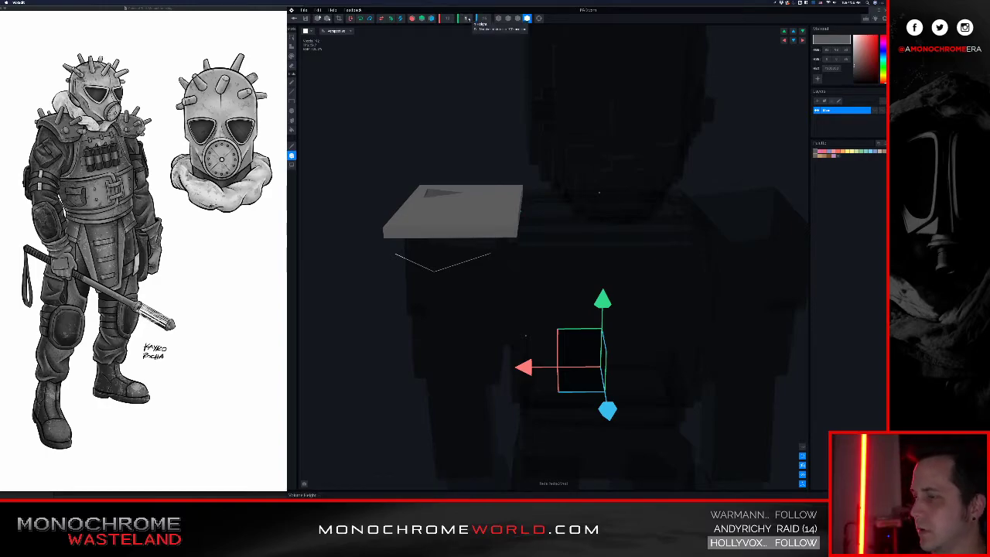
key(Return)
right_drag(457, 227, 464, 227)
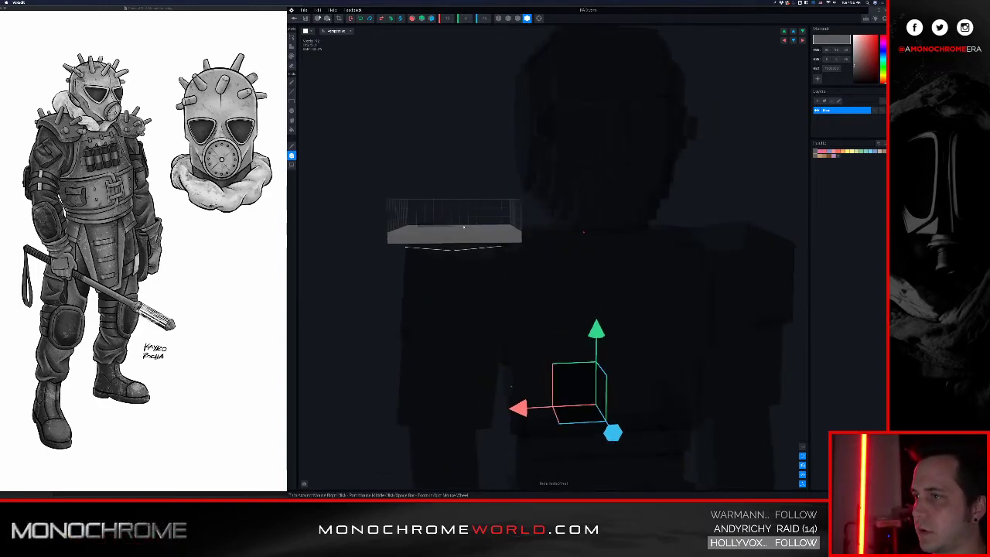
scroll(464, 225, up, 1)
scroll(465, 225, up, 3)
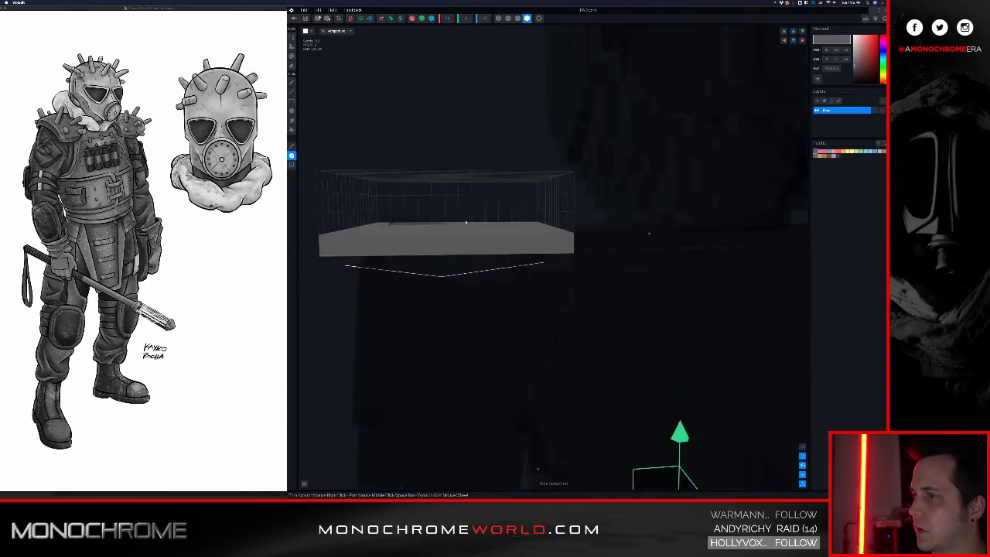
right_drag(466, 222, 467, 226)
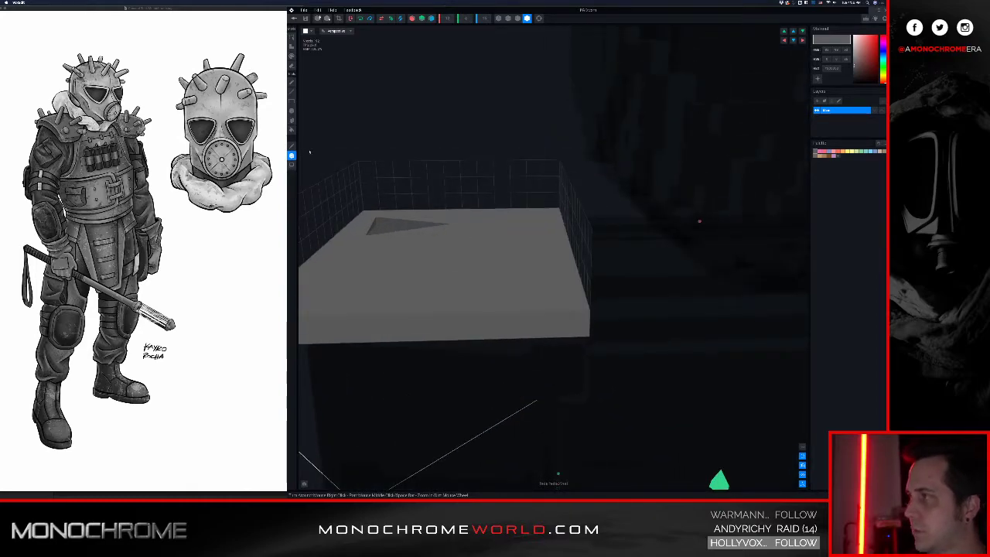
- Extrude the plate's entire top face upward with the face tool to turn it into a thick block
click(292, 111)
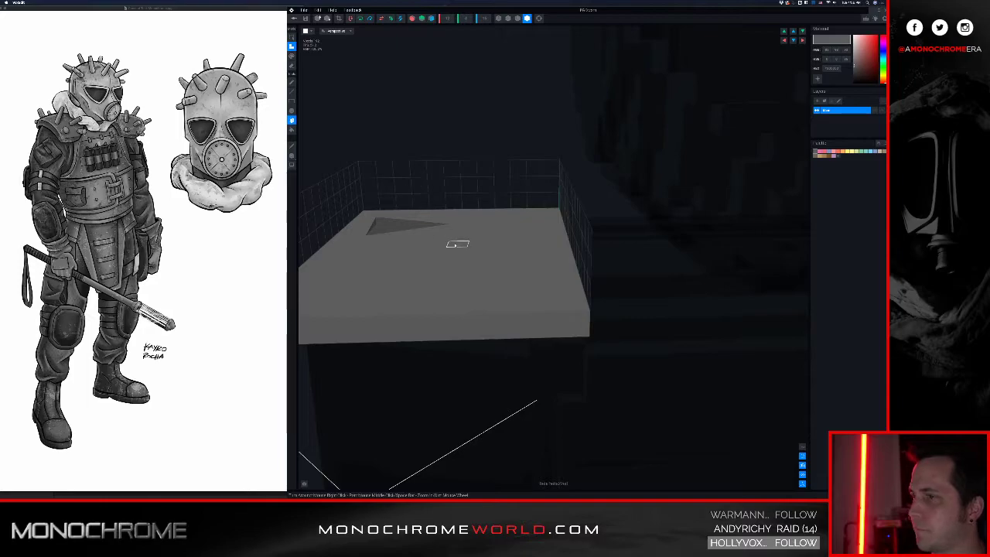
click(457, 244)
click(458, 244)
click(458, 208)
scroll(455, 207, down, 2)
right_drag(462, 210, 468, 221)
scroll(456, 206, down, 2)
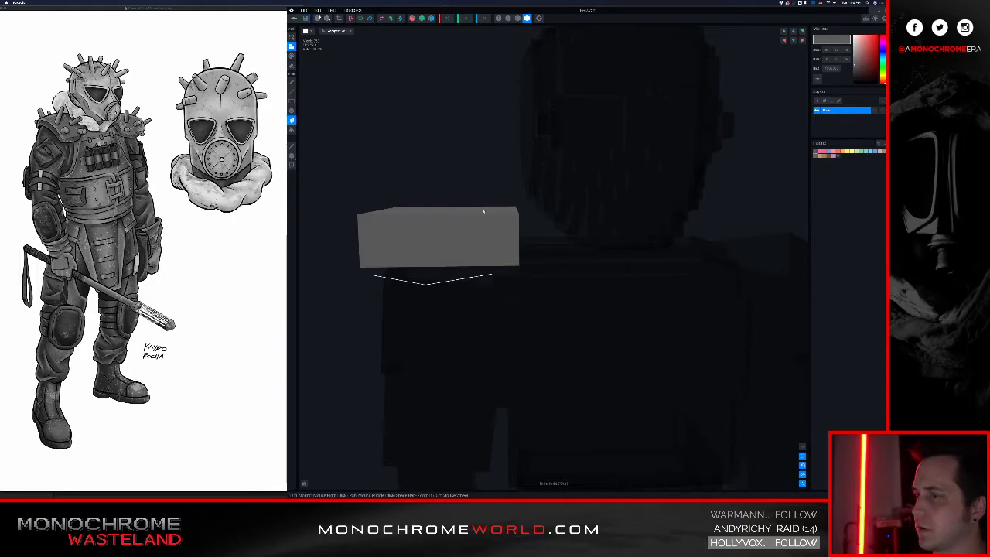
scroll(496, 231, up, 3)
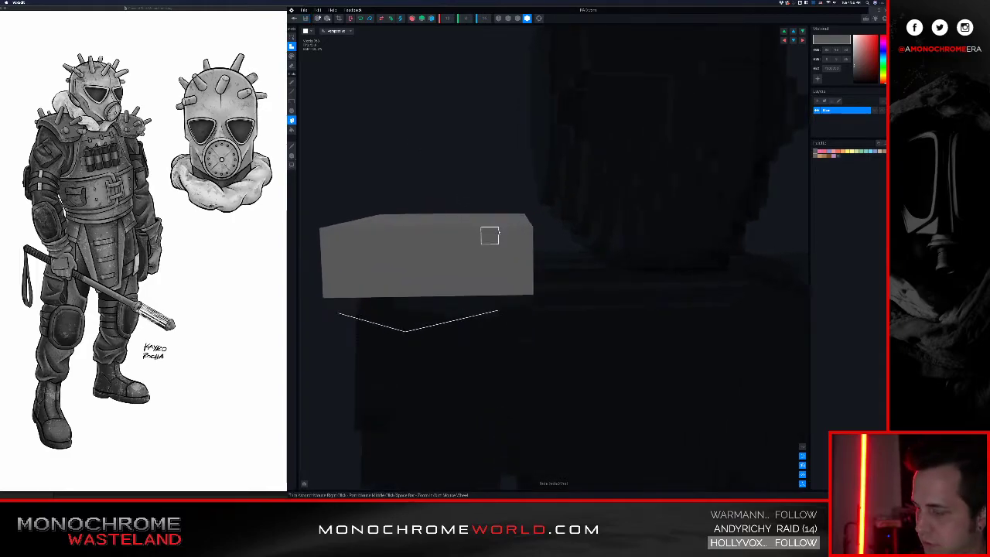
right_drag(519, 232, 515, 244)
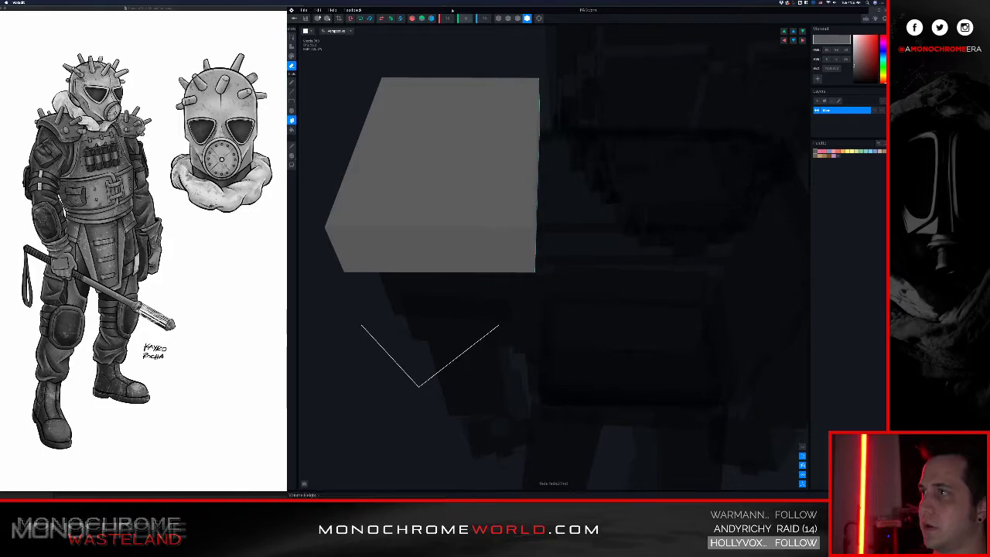
click(421, 18)
click(529, 223)
key(super+z)
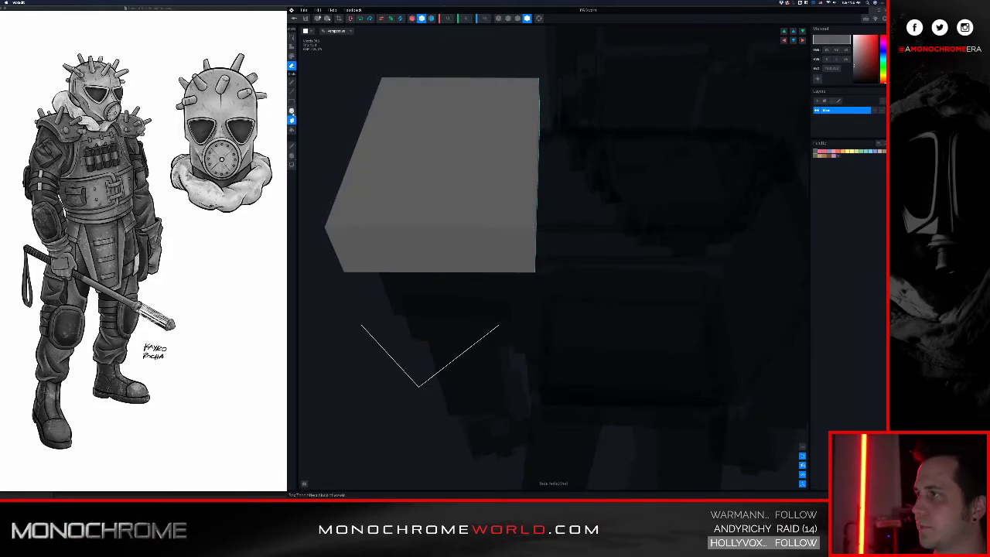
- Prepare box erasing on the shoulder block with mirroring along its depth and voxel edges outlined
click(292, 111)
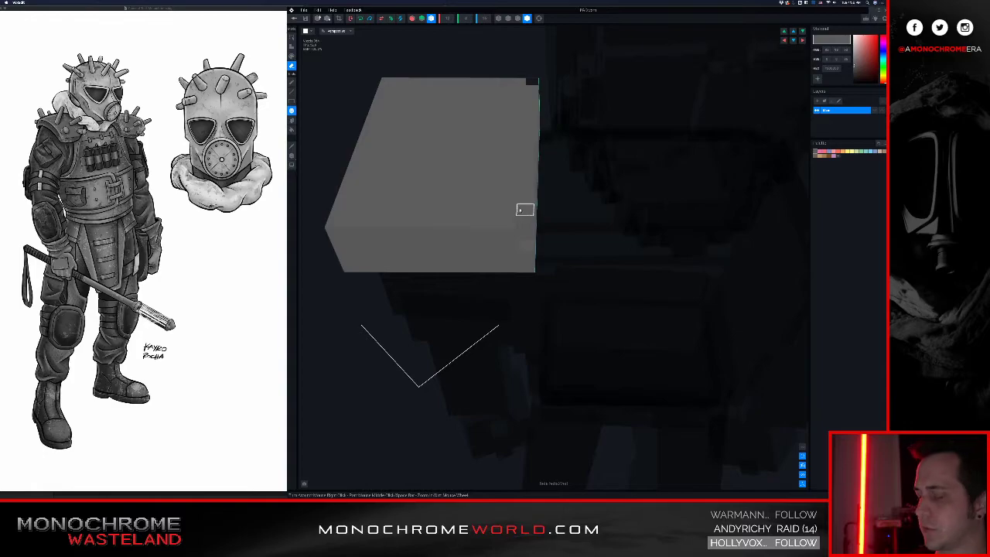
click(517, 17)
right_drag(502, 161, 508, 169)
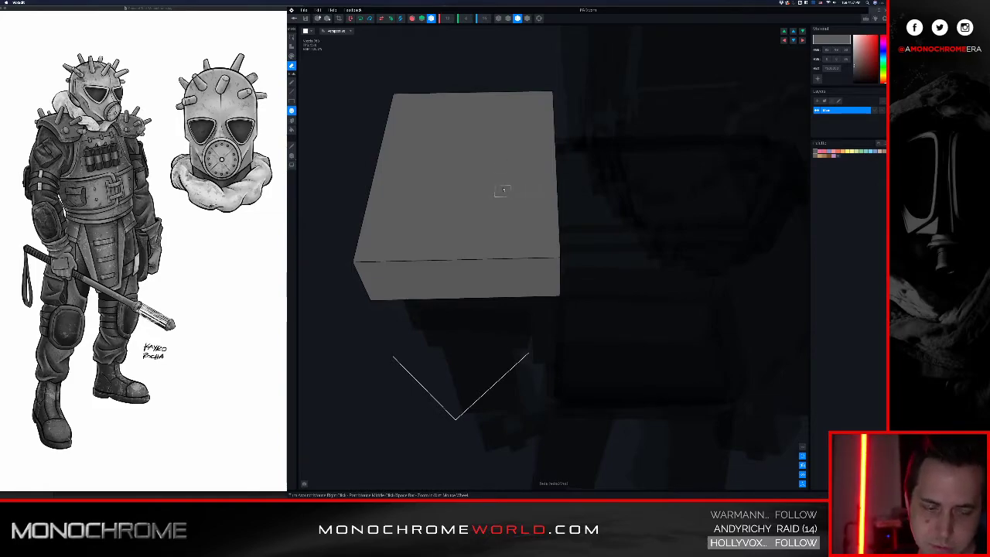
middle_drag(506, 192, 512, 207)
mouse_move(564, 273)
mouse_down()
mouse_move(557, 232)
mouse_move(561, 267)
mouse_move(560, 242)
mouse_up()
mouse_move(558, 241)
right_down()
mouse_move(537, 236)
mouse_move(556, 231)
mouse_move(554, 261)
right_up()
right_drag(486, 236, 493, 239)
right_drag(506, 276, 507, 273)
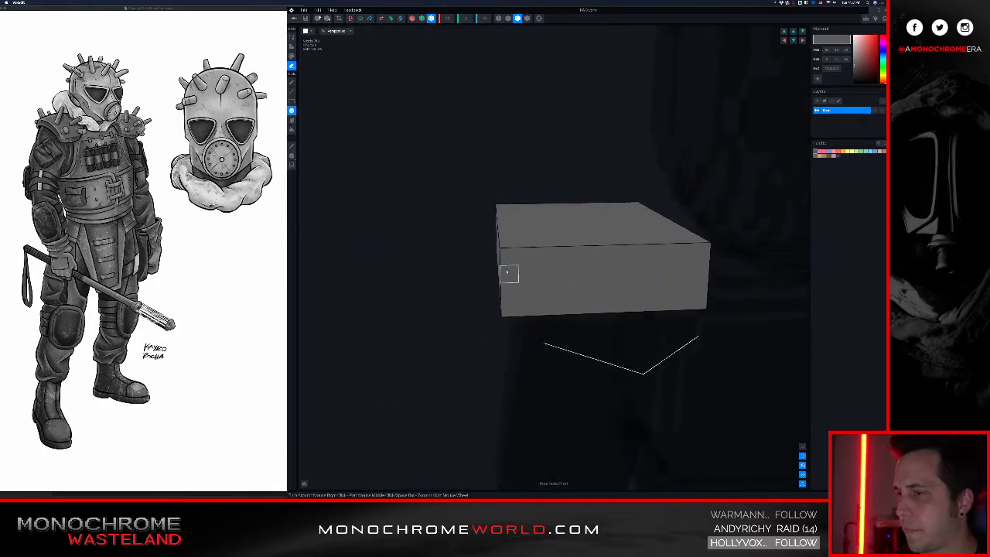
- Erase rows of voxels along the block's outer top edge to form descending steps
mouse_move(507, 256)
mouse_down()
mouse_move(504, 220)
mouse_move(523, 235)
mouse_move(517, 207)
mouse_up()
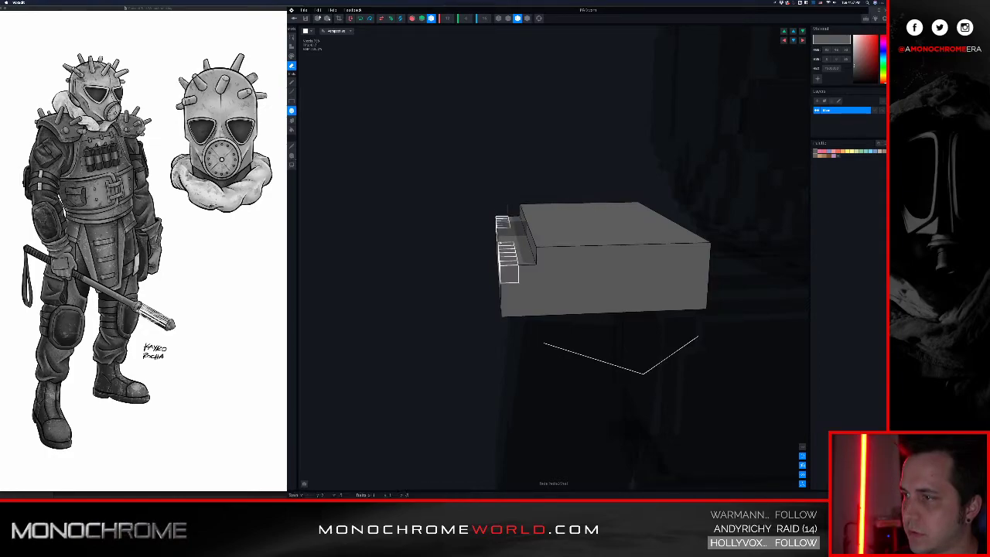
right_drag(515, 261, 520, 260)
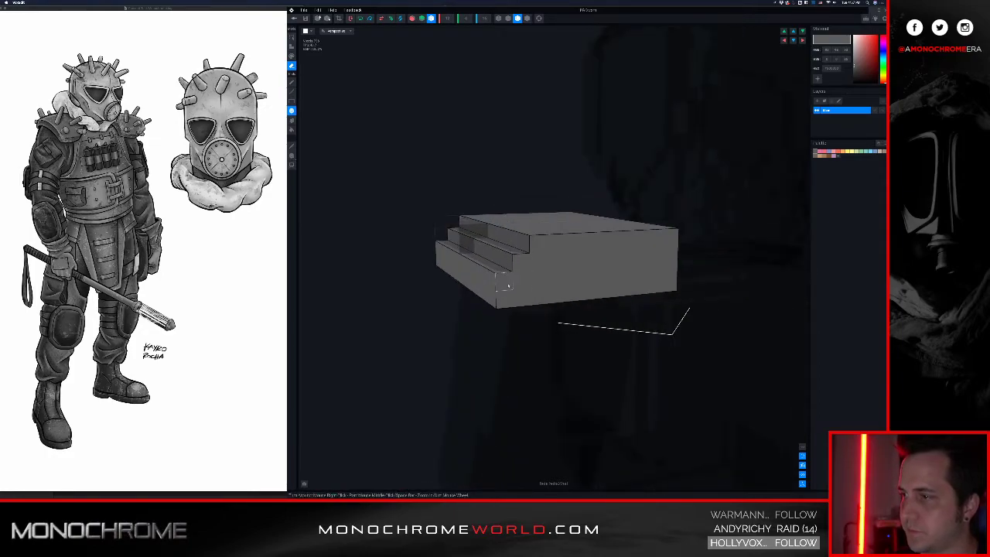
drag(503, 280, 506, 302)
- Carve matching steps along the block's inner top edge, save the part and return to the rig
right_drag(499, 282, 515, 267)
right_drag(561, 237, 574, 266)
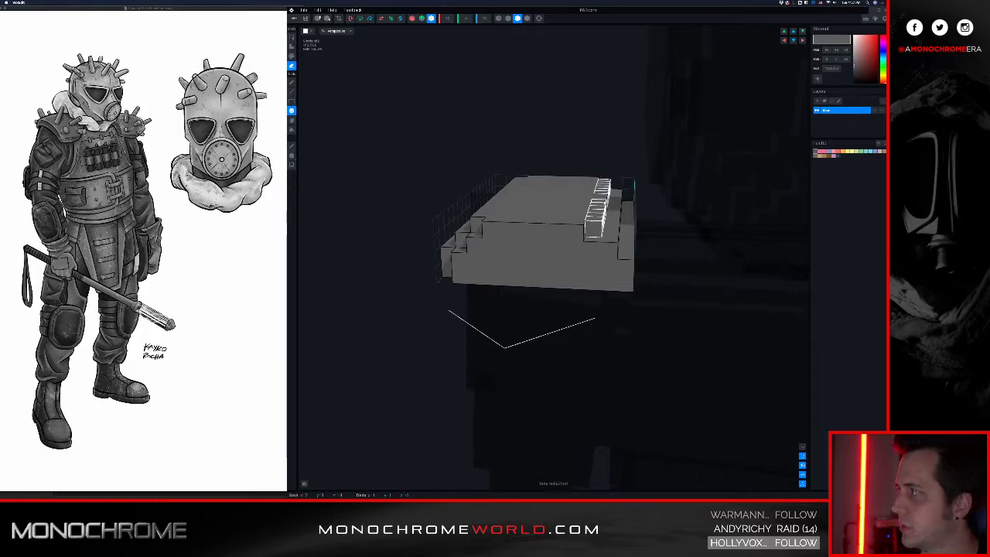
right_drag(597, 203, 569, 260)
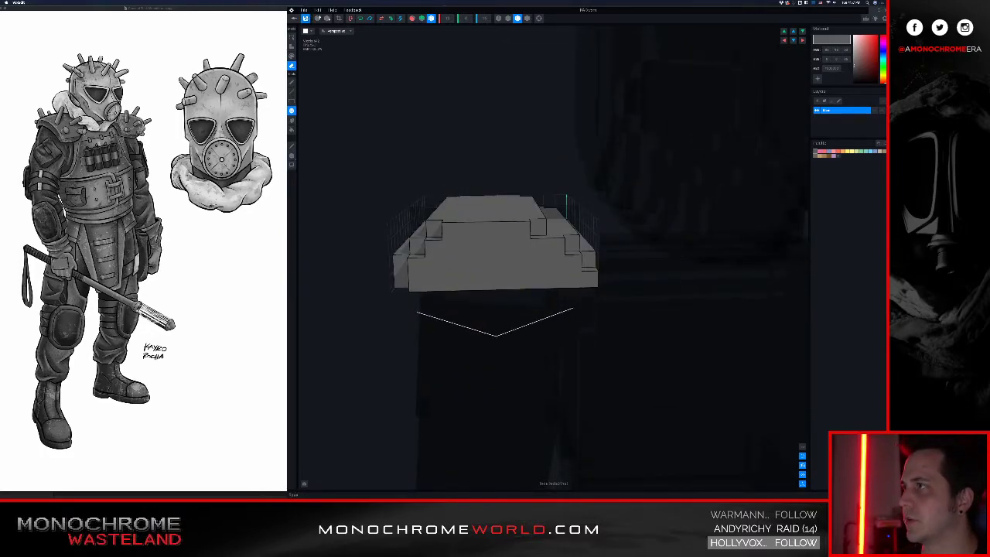
click(294, 17)
click(545, 149)
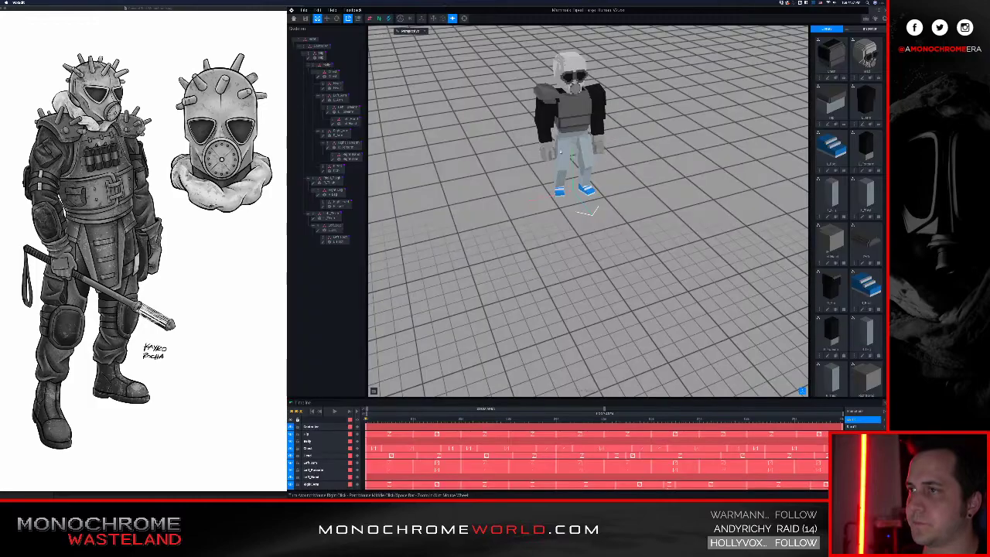
- Inspect the stepped shoulder plate from several angles on the character, and reopen it for voxel editing
scroll(561, 203, up, 8)
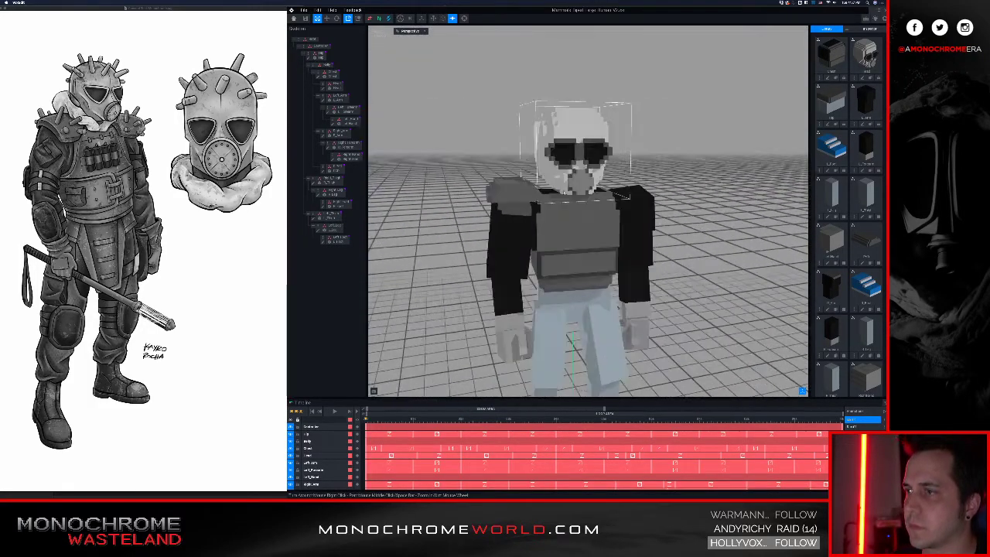
right_drag(562, 203, 600, 237)
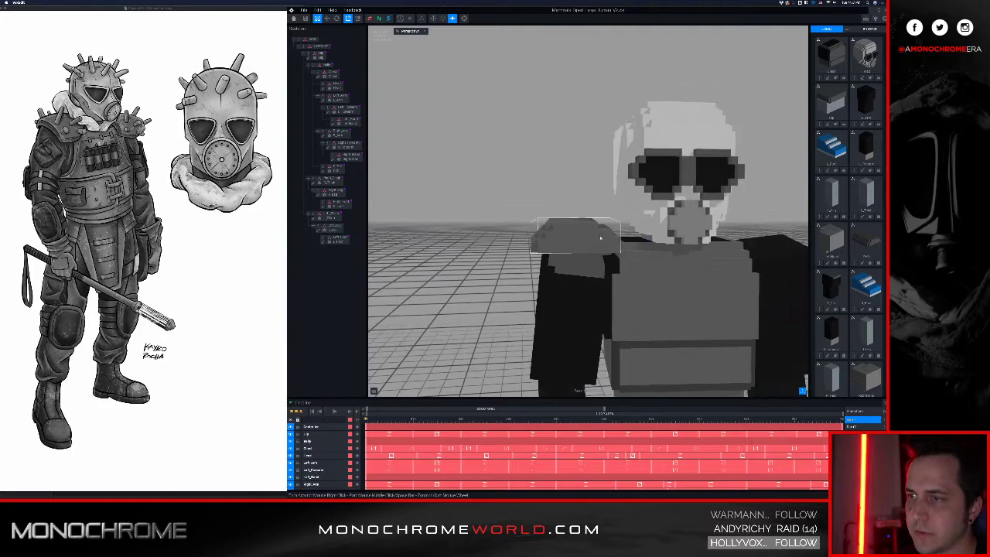
right_drag(593, 286, 578, 252)
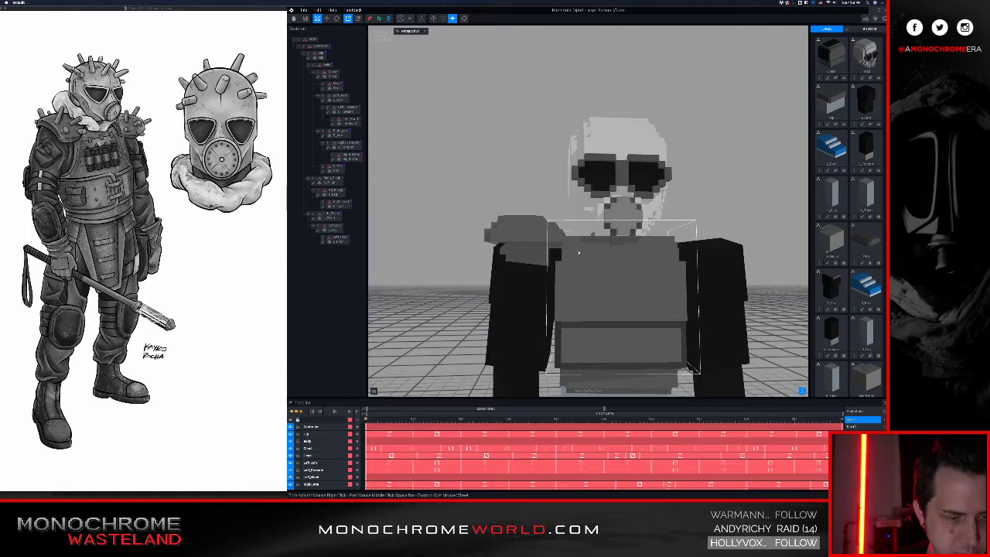
click(561, 226)
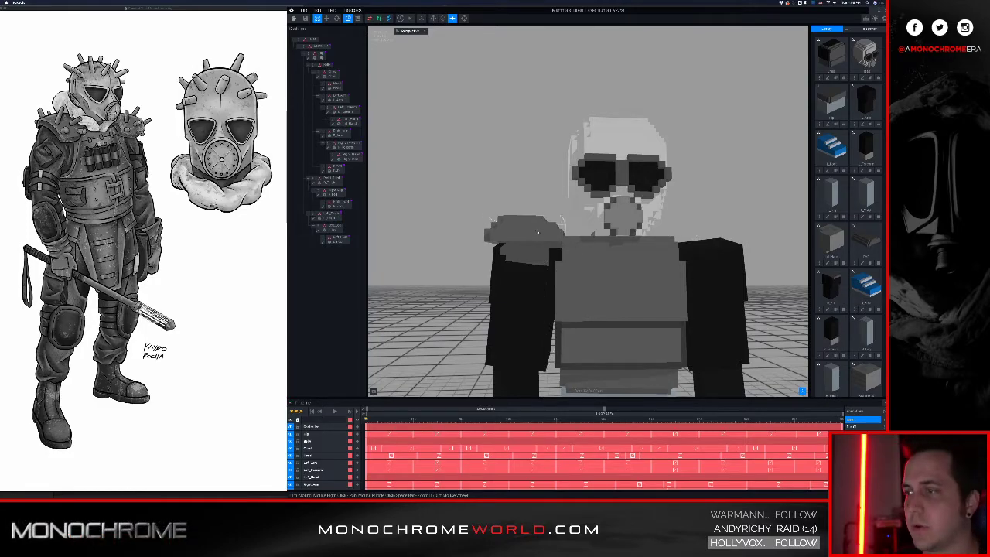
right_drag(561, 227, 534, 260)
scroll(537, 245, up, 4)
right_drag(539, 242, 555, 257)
click(328, 169)
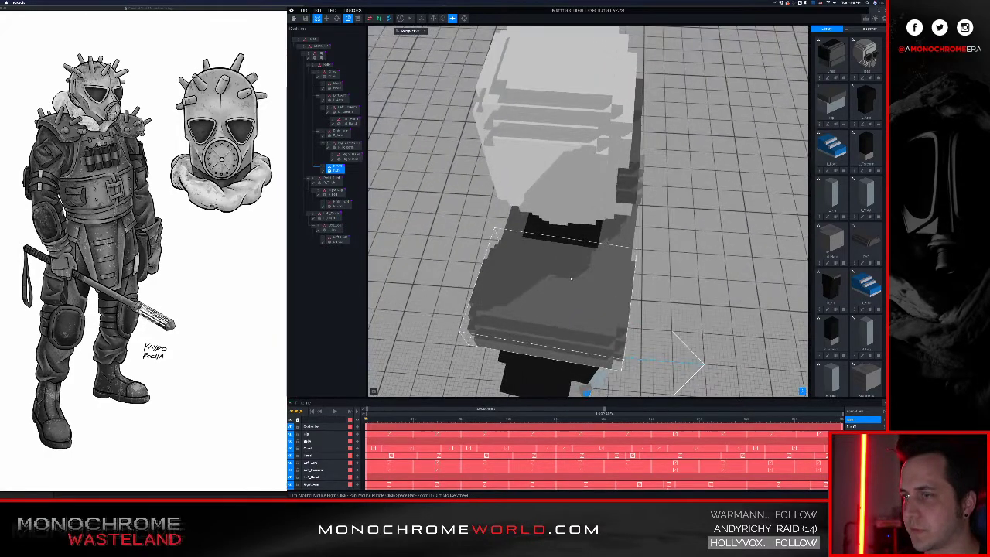
click(322, 172)
- Shift the shoulder plate's voxels along its depth with the Move tool, save the part and return to the rig
right_drag(492, 248, 519, 246)
click(293, 157)
middle_drag(516, 202, 641, 213)
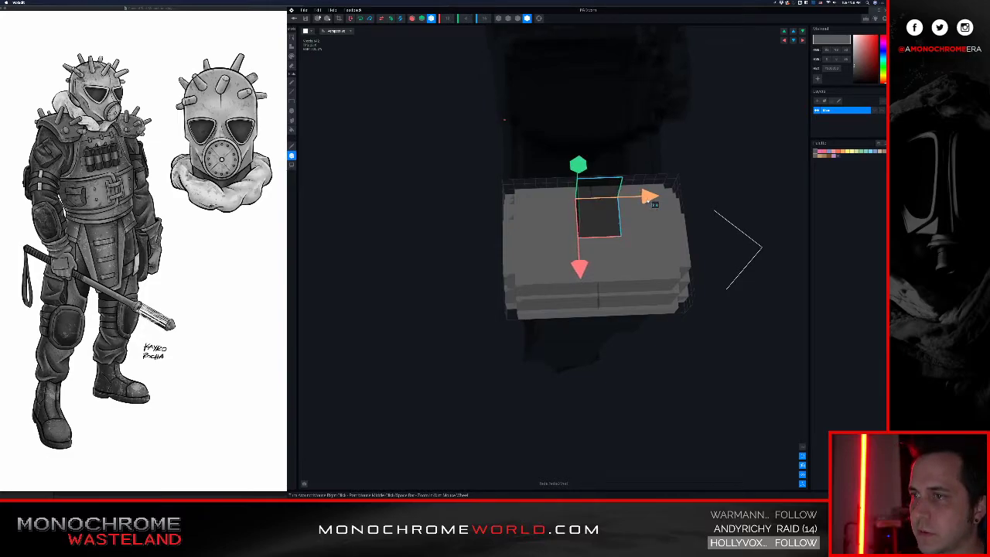
right_drag(653, 204, 656, 231)
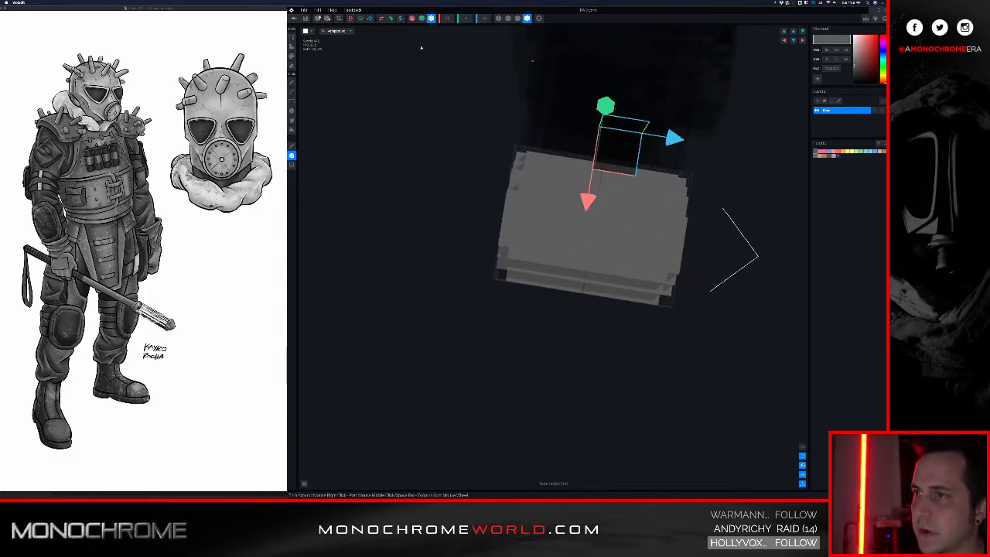
click(294, 18)
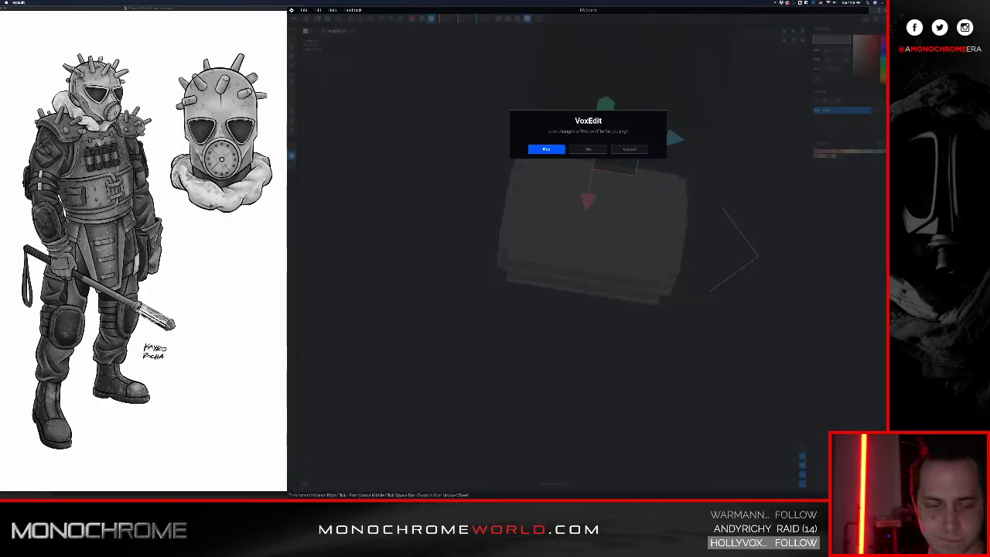
key(Return)
- Select the chest part beside the shoulder plate and open it for voxel editing
scroll(609, 164, up, 10)
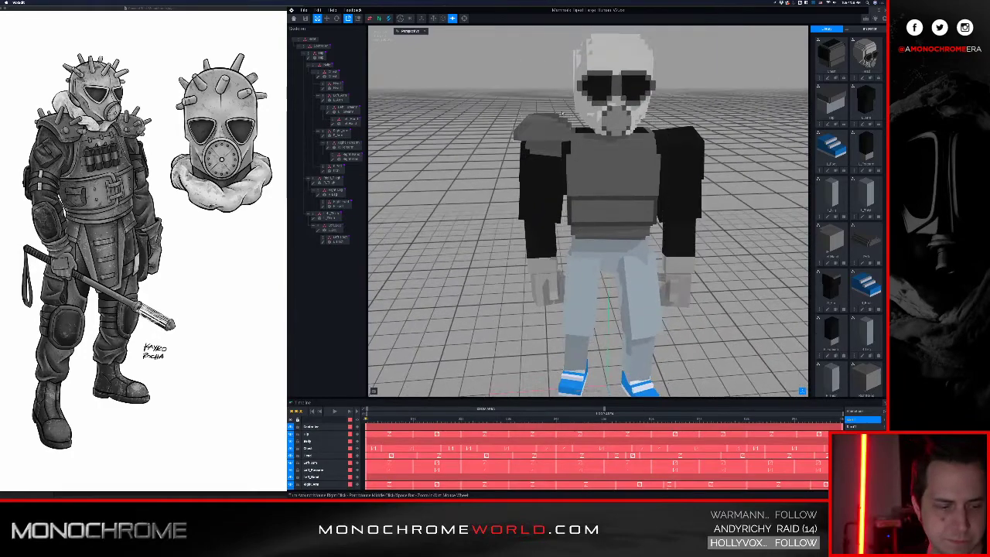
scroll(568, 128, up, 5)
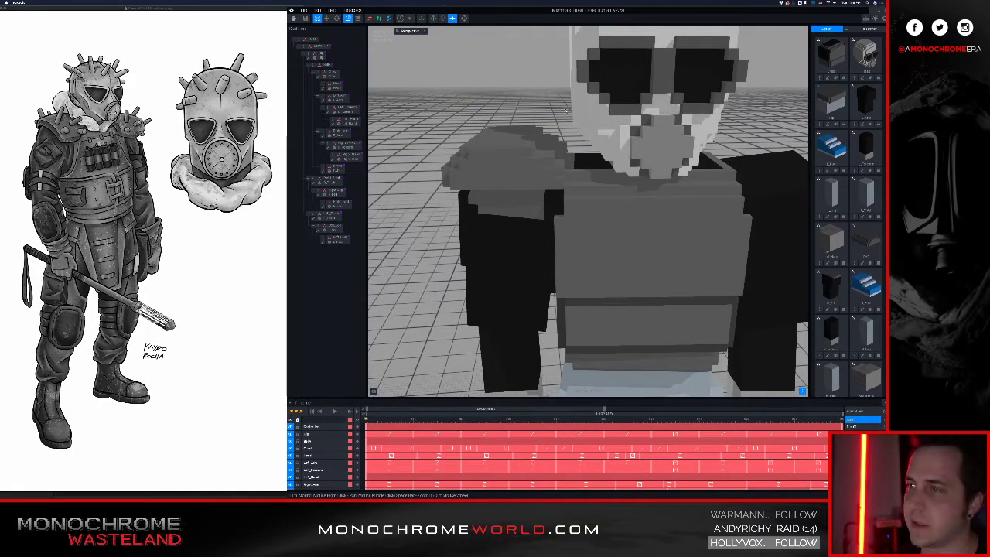
scroll(534, 171, up, 6)
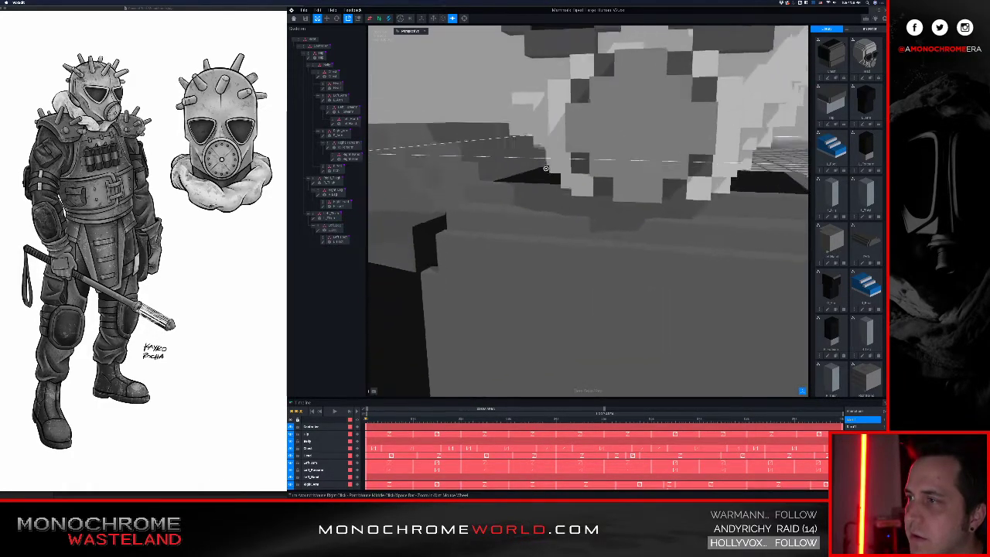
drag(534, 172, 554, 203)
click(554, 203)
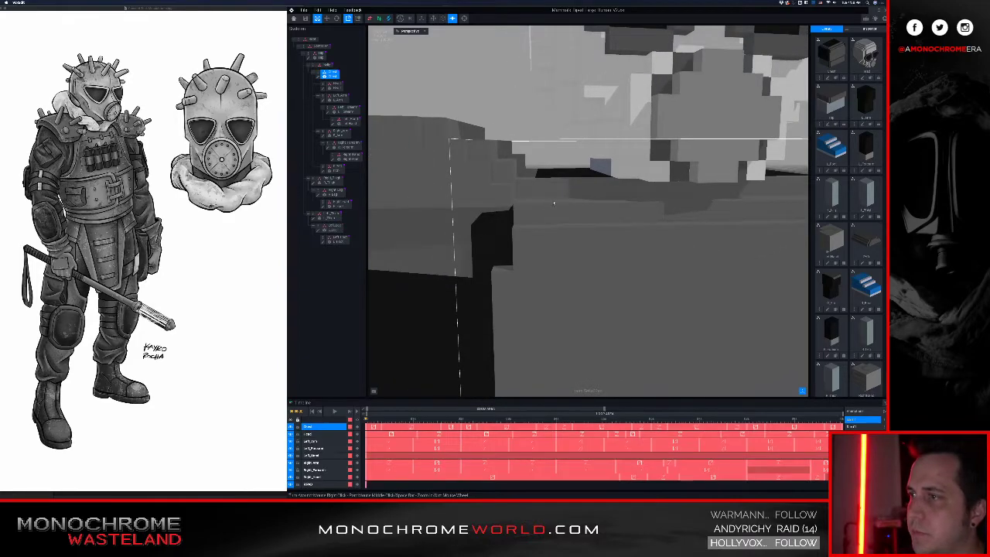
double_click(318, 76)
- Add raised rows of voxels along the chest's upper side edges, save the part and return to the rig
right_drag(438, 170, 469, 209)
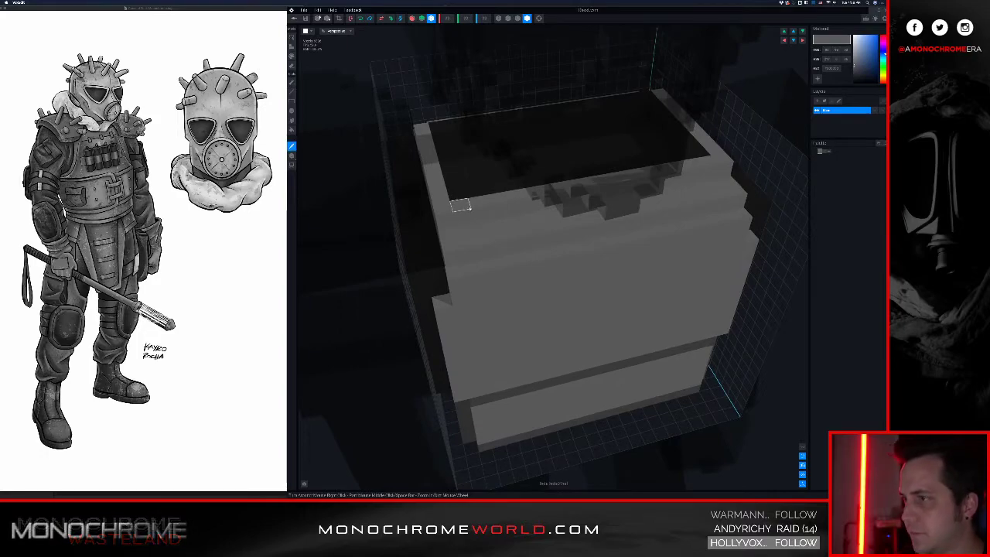
click(423, 133)
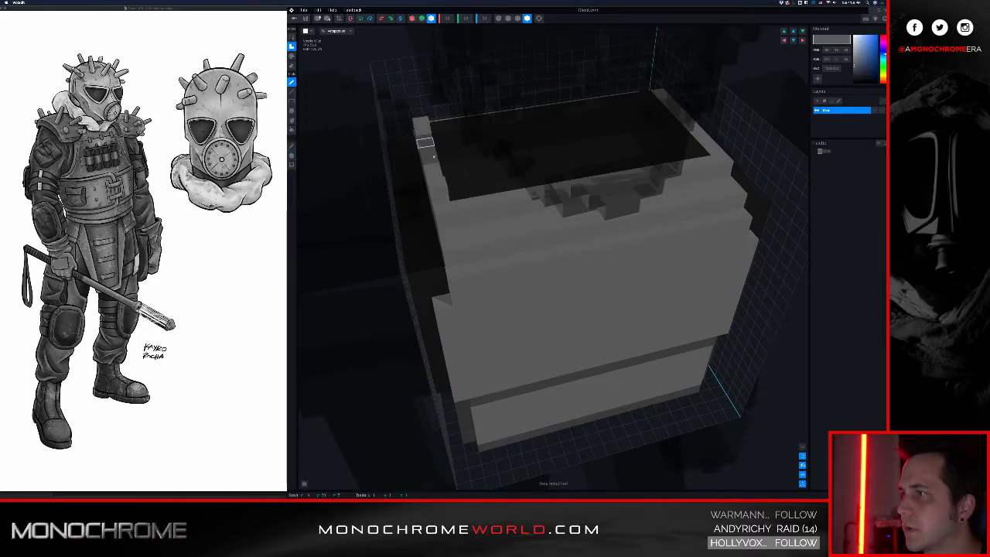
right_drag(432, 163, 433, 157)
right_drag(555, 193, 550, 185)
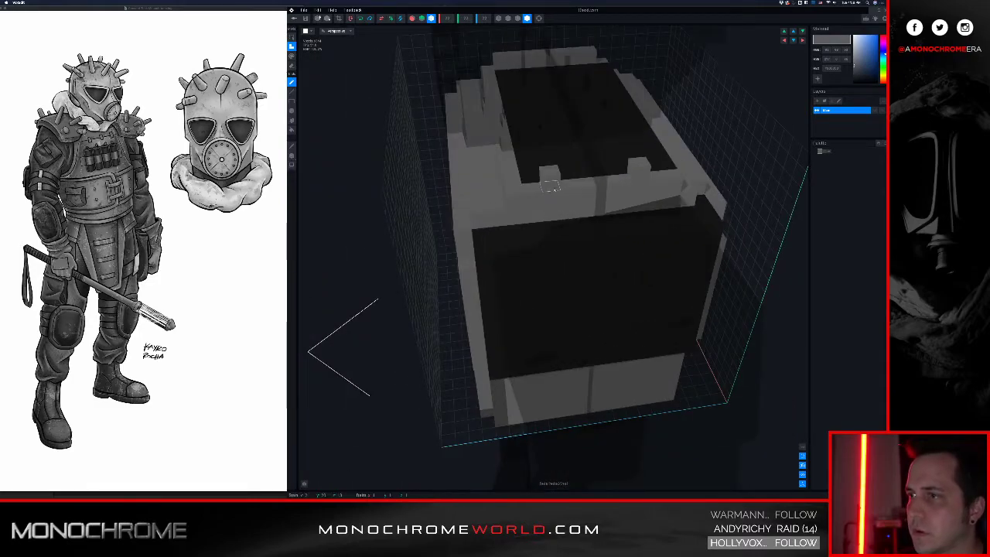
drag(549, 186, 585, 183)
right_drag(532, 189, 496, 172)
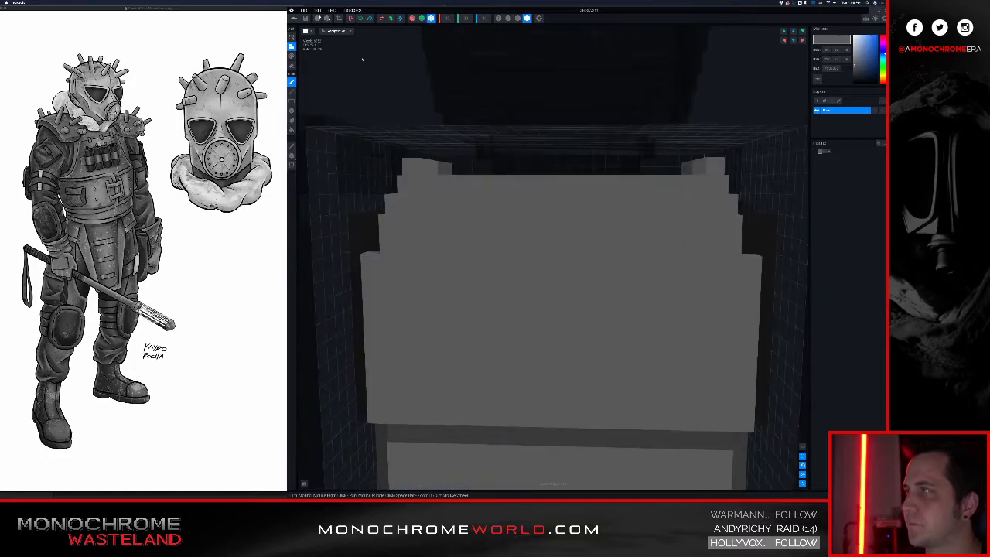
click(295, 18)
key(Return)
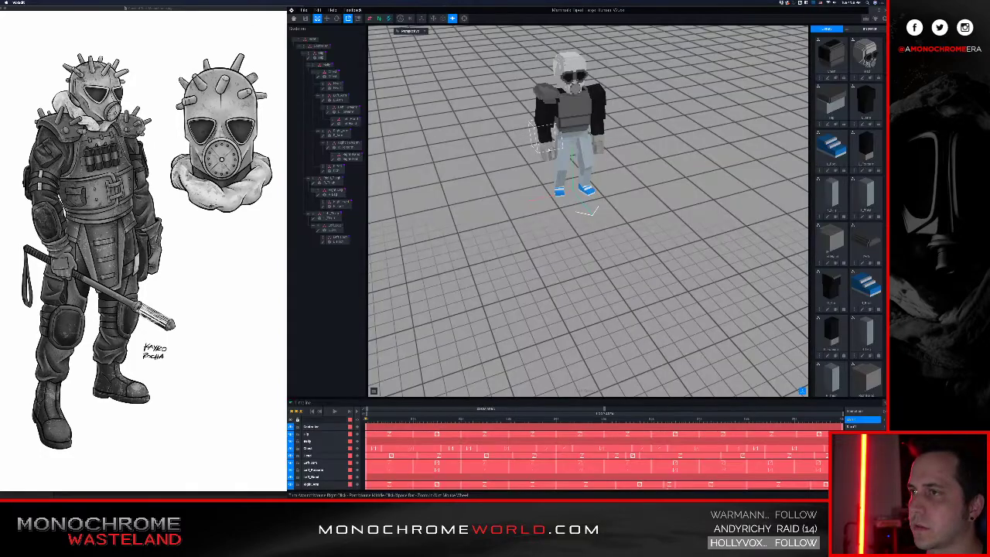
- Reopen the chest, fill out its stepped upper side beneath the shoulder plate, save the part and return to the rig
middle_drag(576, 128, 576, 190)
scroll(576, 189, up, 3)
right_drag(576, 189, 588, 132)
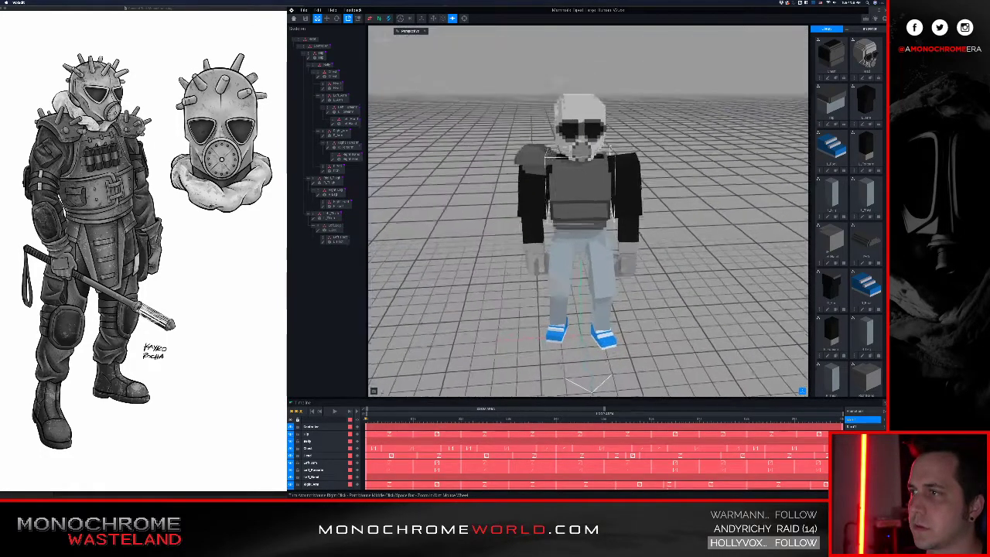
scroll(592, 131, up, 4)
middle_drag(591, 108, 599, 170)
right_drag(587, 226, 518, 230)
scroll(570, 203, up, 5)
click(529, 243)
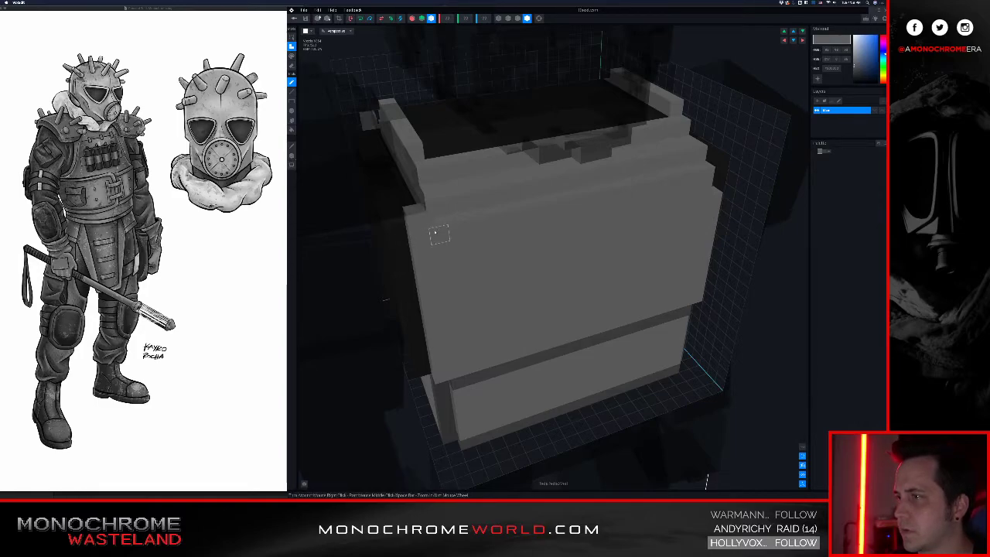
right_drag(435, 234, 428, 234)
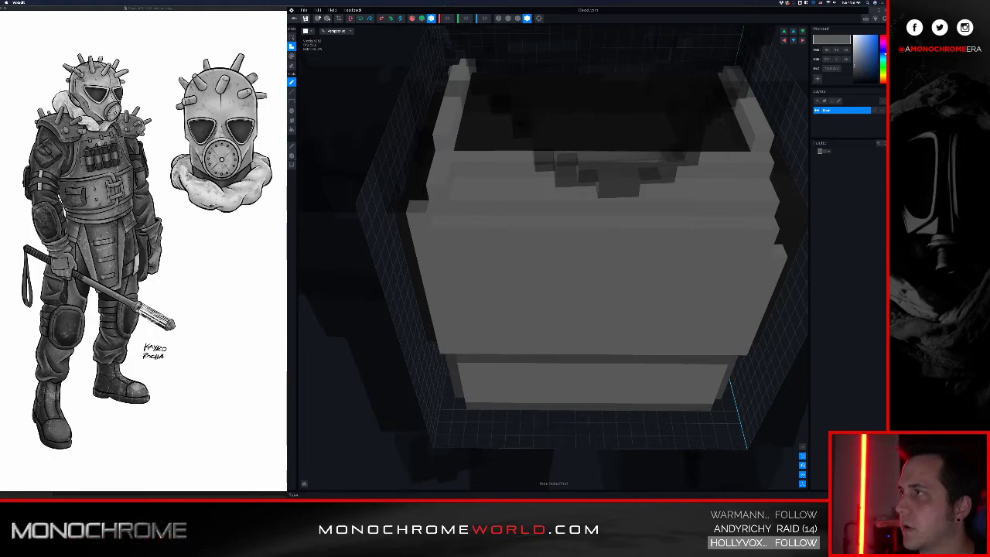
click(298, 19)
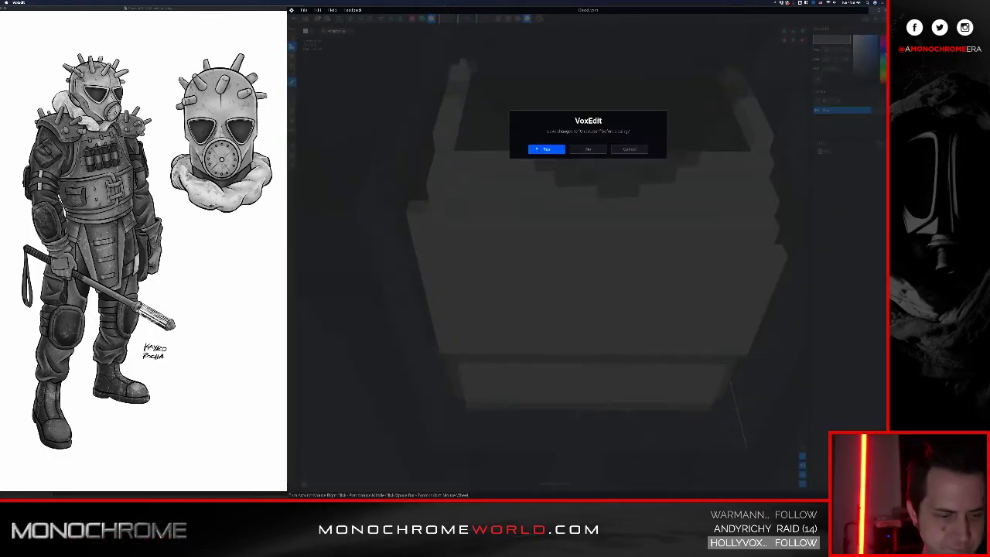
click(546, 148)
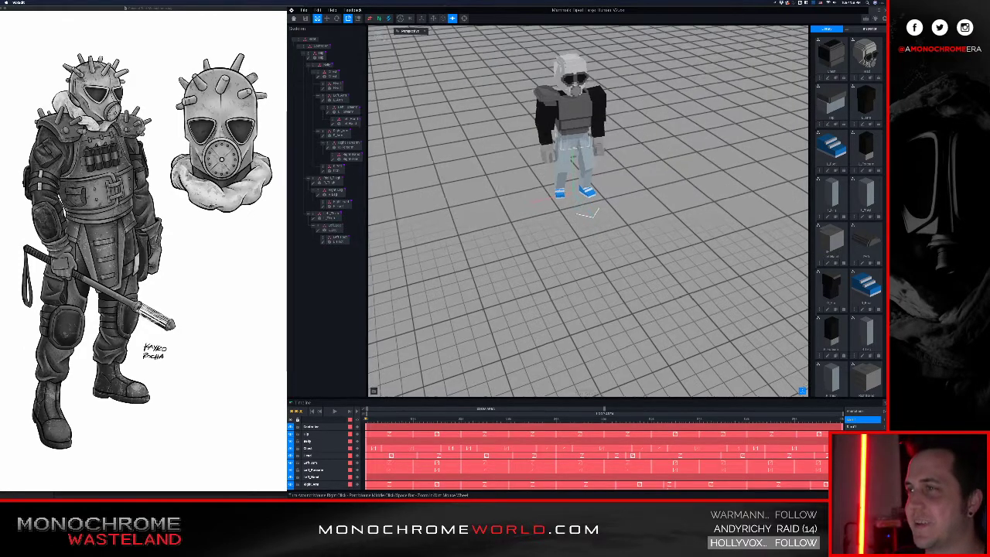
- Load a different animation and play it to examine how the shoulder plate meets the chest and arm in motion, then pause it
scroll(577, 151, up, 5)
right_drag(577, 152, 577, 116)
middle_drag(577, 116, 575, 176)
right_drag(575, 181, 477, 226)
scroll(575, 178, up, 2)
scroll(579, 200, up, 5)
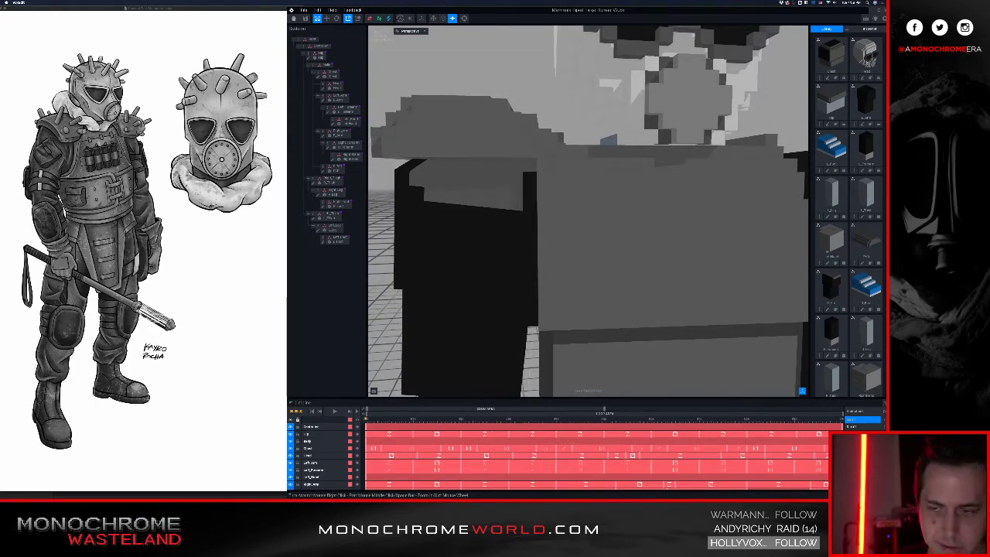
scroll(863, 452, down, 3)
click(860, 464)
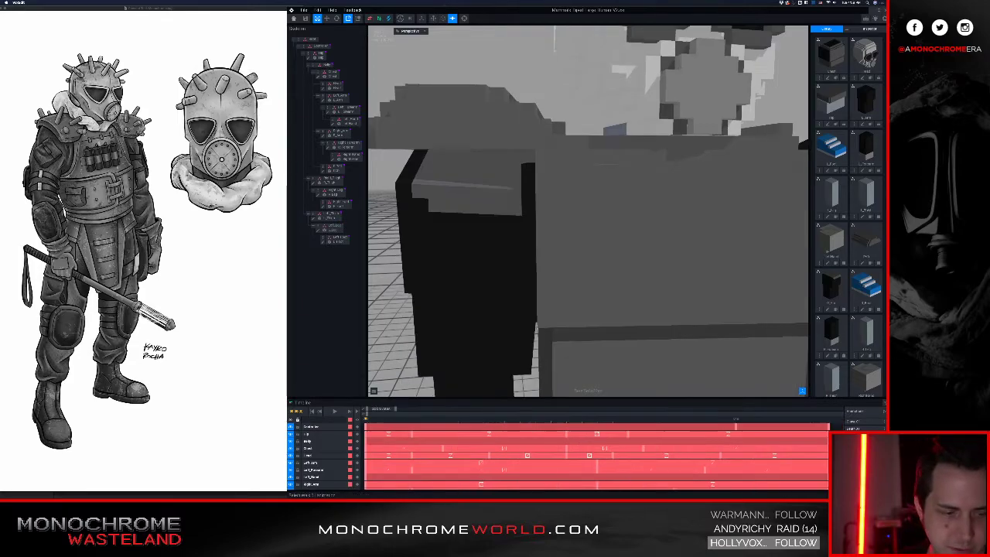
key(space)
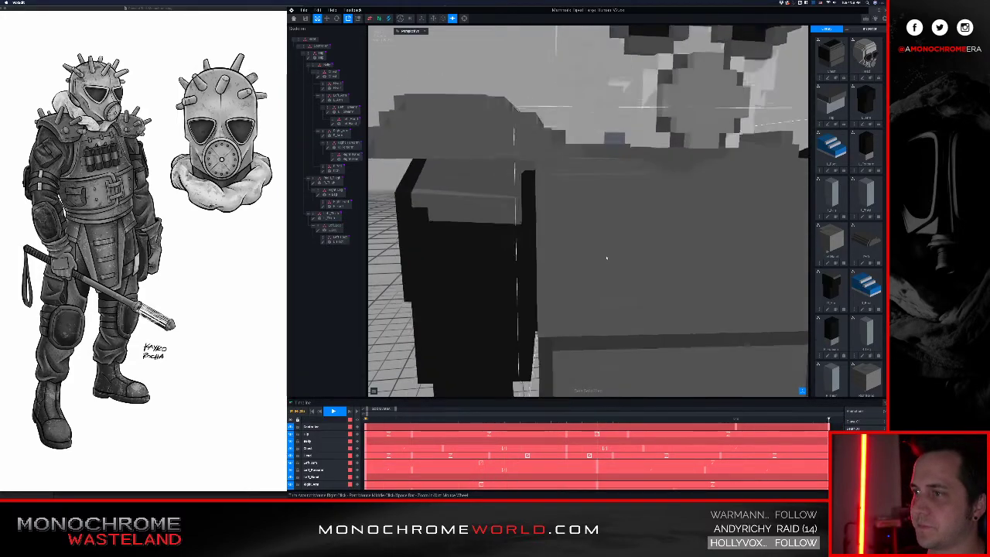
scroll(602, 255, down, 5)
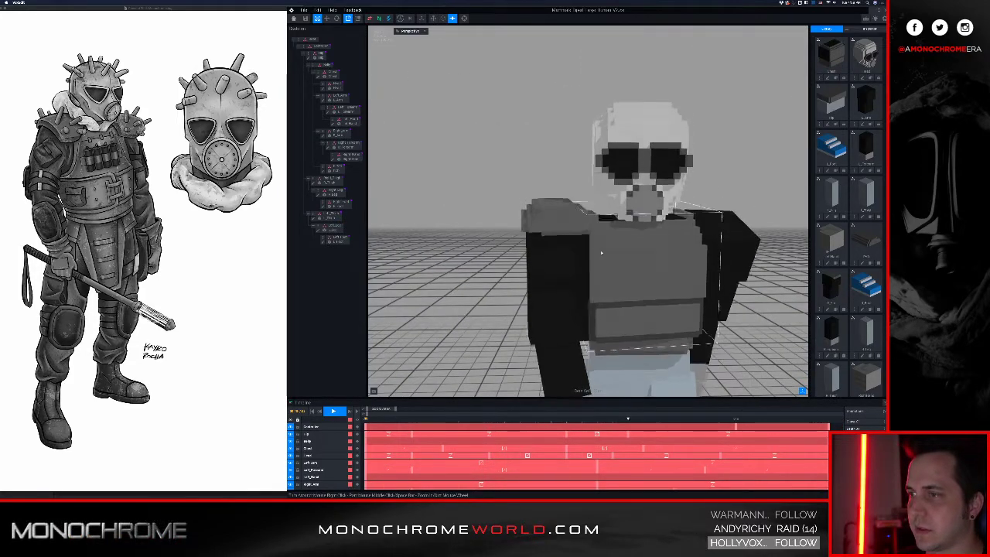
scroll(580, 239, up, 5)
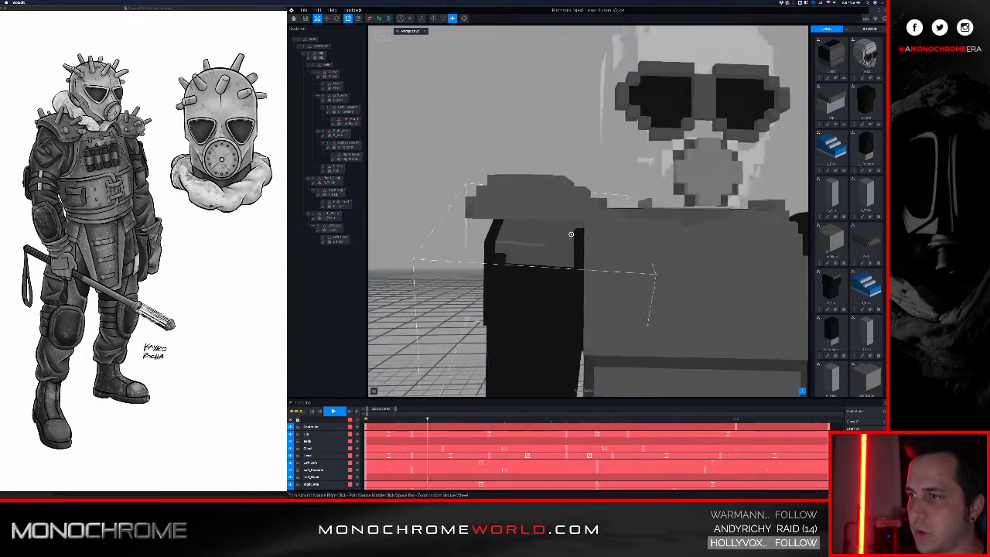
key(space)
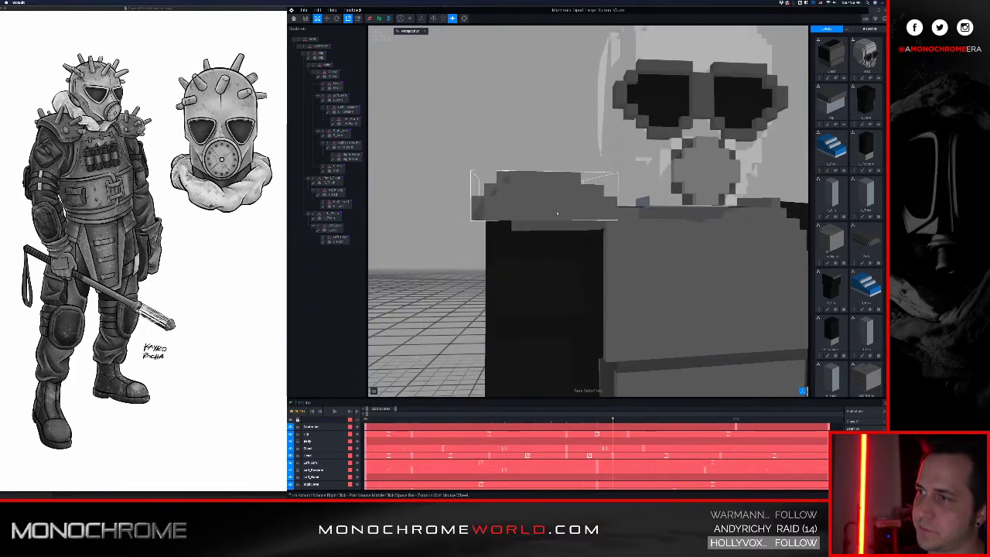
- Select the chest in the paused pose and reopen it for voxel editing
scroll(610, 234, up, 1)
mouse_move(611, 235)
right_down()
mouse_move(648, 241)
mouse_move(616, 236)
right_up()
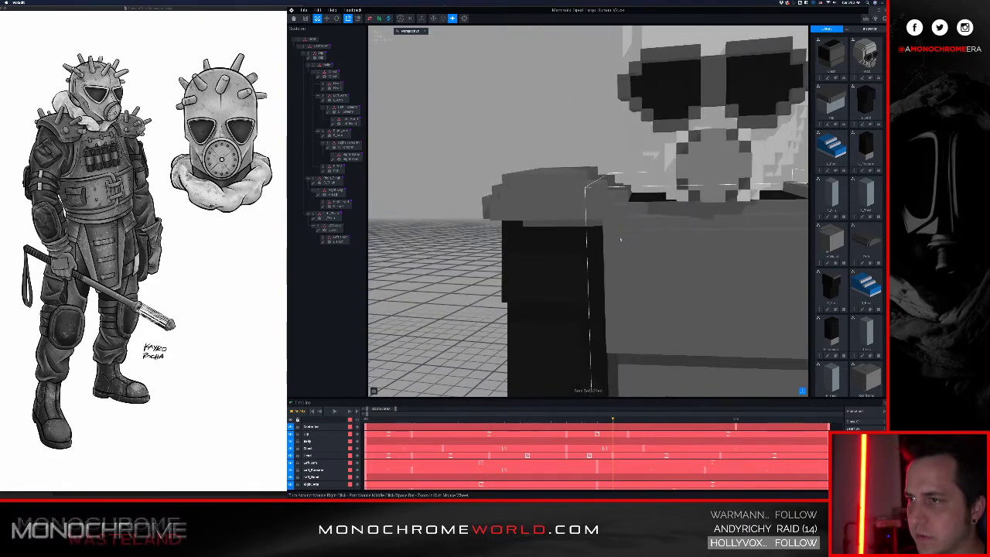
click(616, 236)
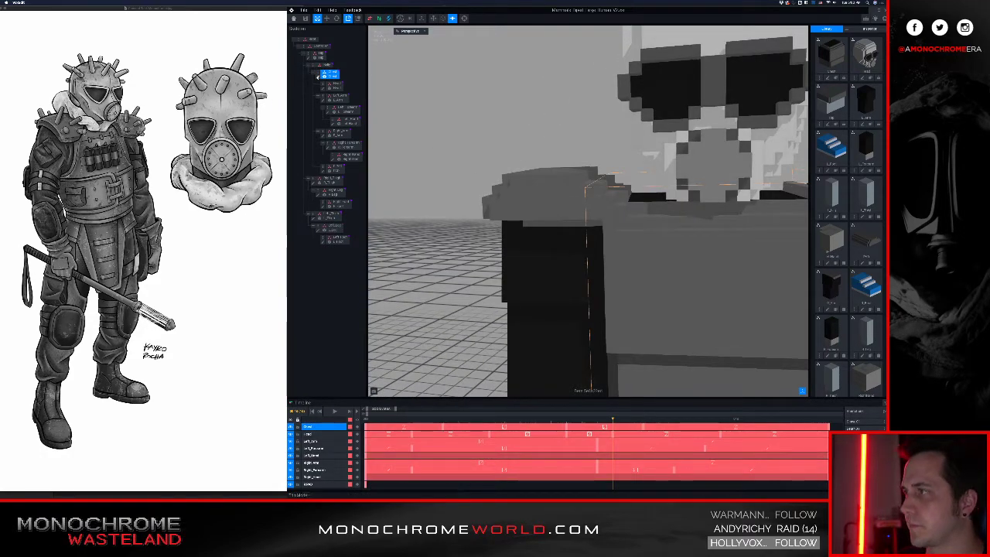
click(318, 77)
right_drag(446, 224, 401, 249)
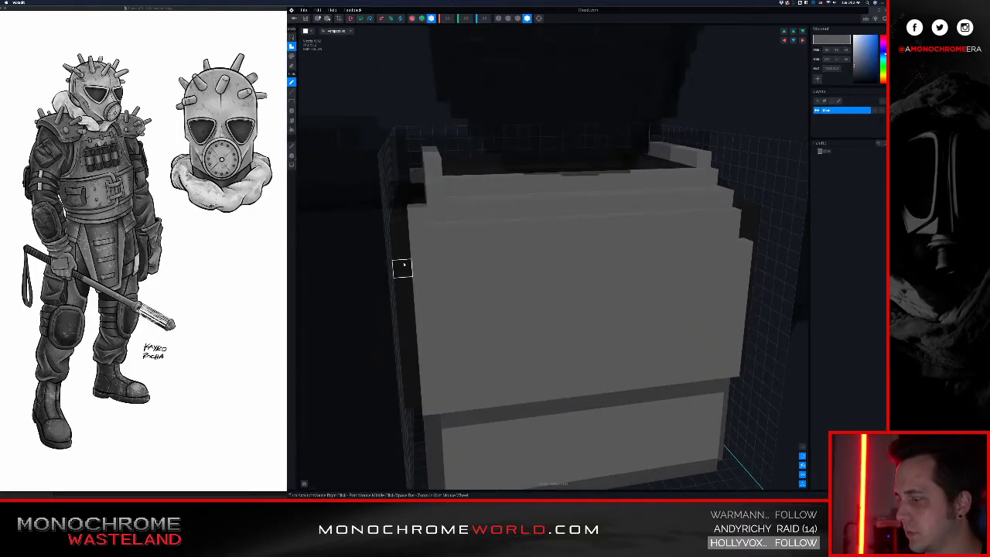
- Enable mirroring across the chest's width, add voxels to both upper outer sides, save the part and return to the rig
click(403, 266)
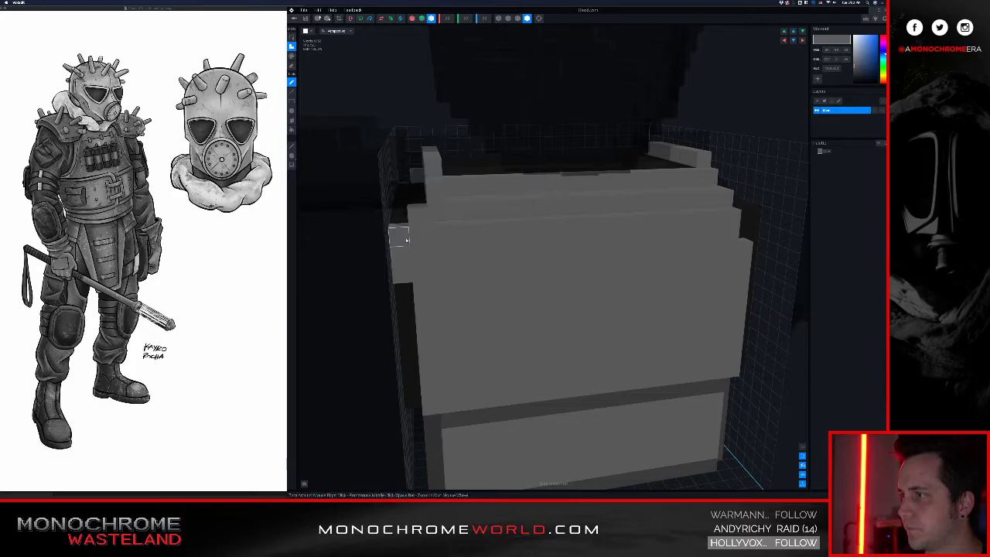
key(super+z)
click(412, 19)
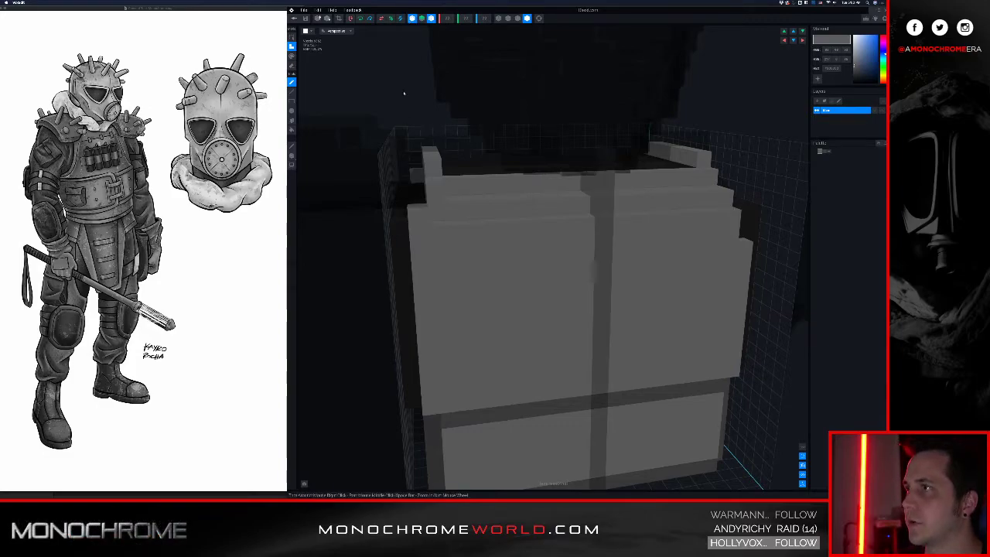
click(400, 252)
click(403, 225)
right_drag(412, 219, 413, 218)
click(295, 18)
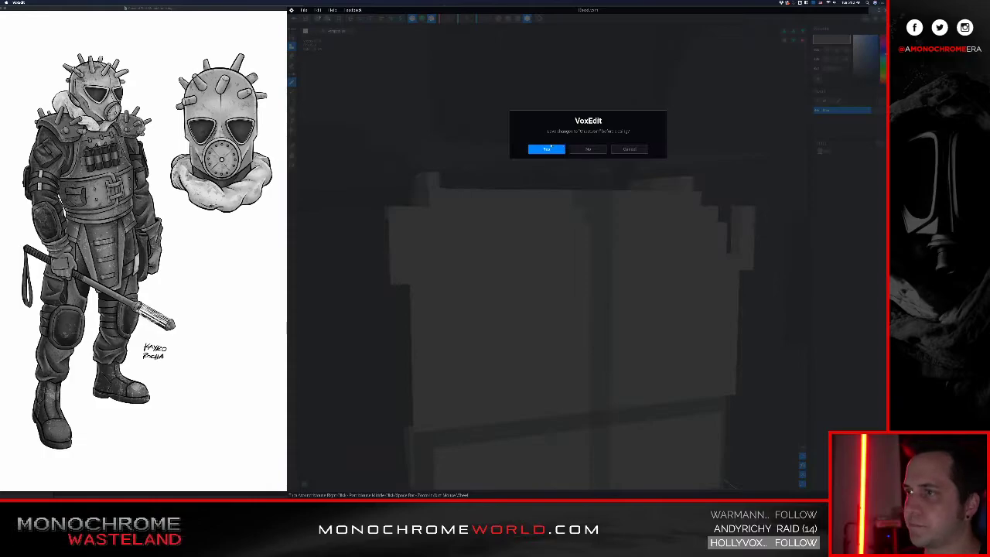
click(547, 149)
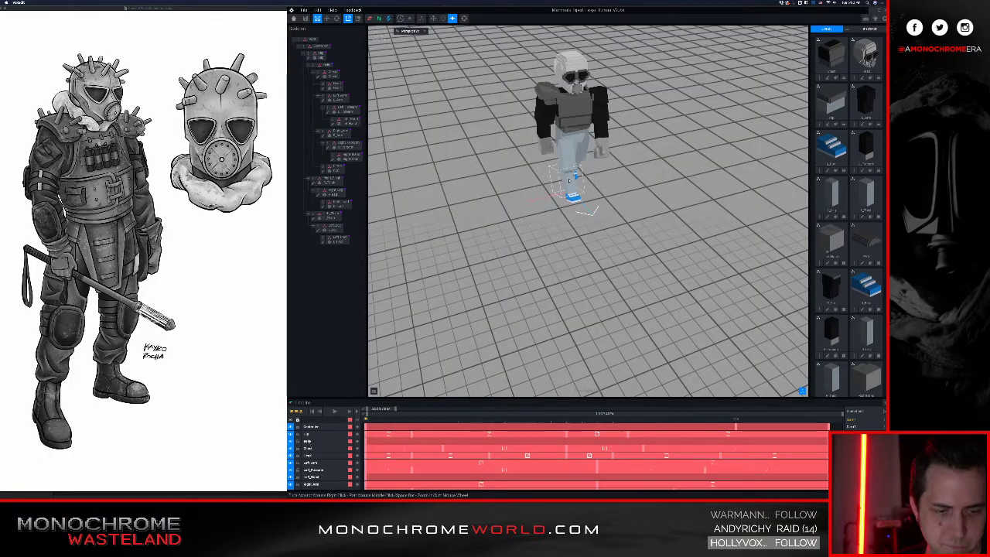
- Examine the extended chest sides and their junction with the shoulder plate from several angles
scroll(569, 181, up, 5)
middle_drag(570, 180, 520, 250)
scroll(520, 250, up, 5)
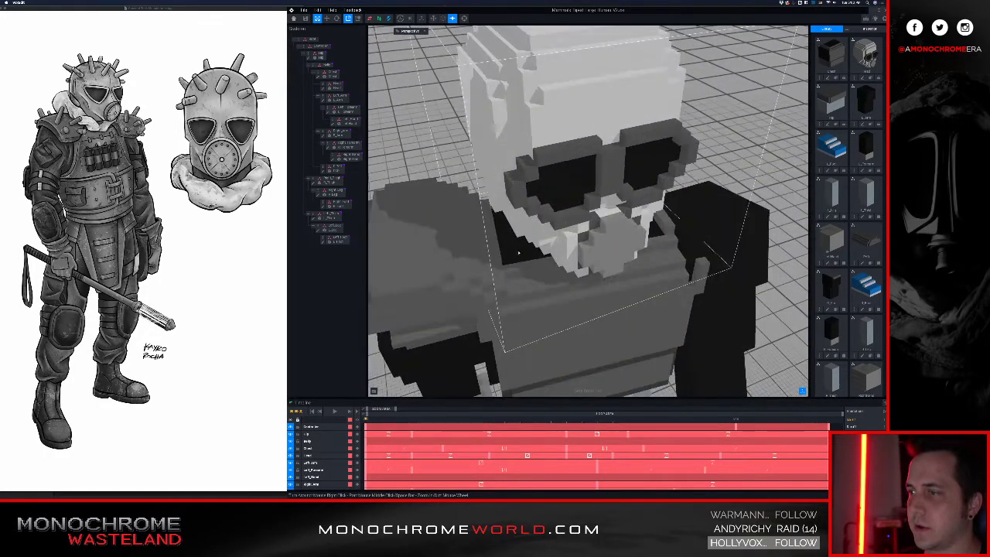
right_drag(520, 250, 481, 208)
middle_drag(474, 314, 511, 273)
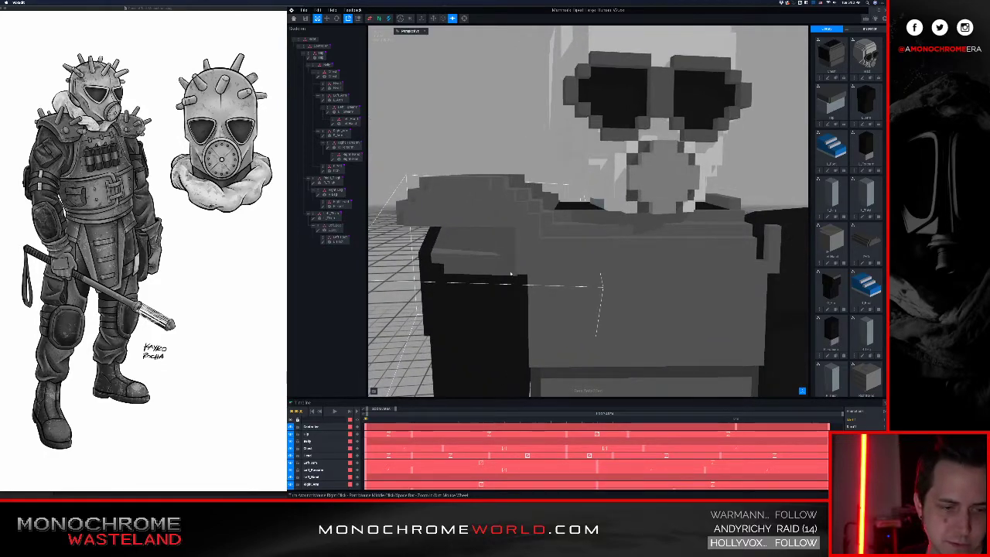
scroll(510, 273, down, 3)
right_drag(510, 273, 545, 257)
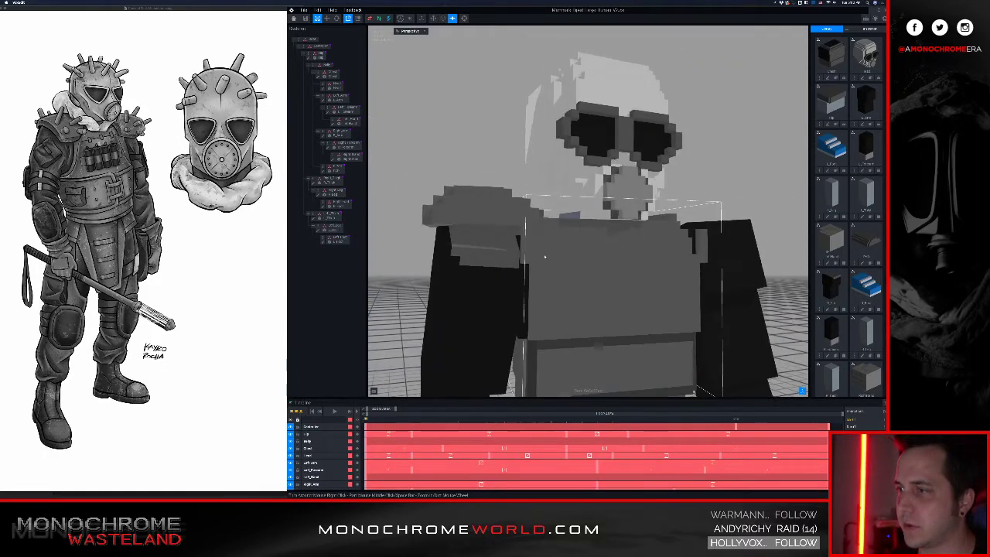
scroll(545, 257, up, 3)
scroll(495, 197, up, 2)
- Select the shoulder plate and reopen it for voxel editing in a front view
click(479, 193)
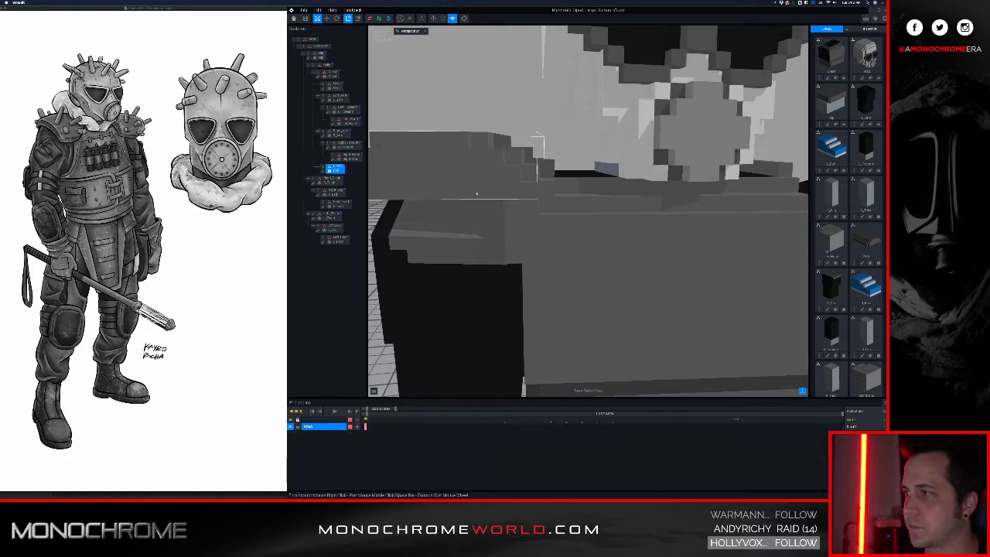
click(322, 172)
scroll(457, 188, down, 2)
right_drag(474, 197, 498, 123)
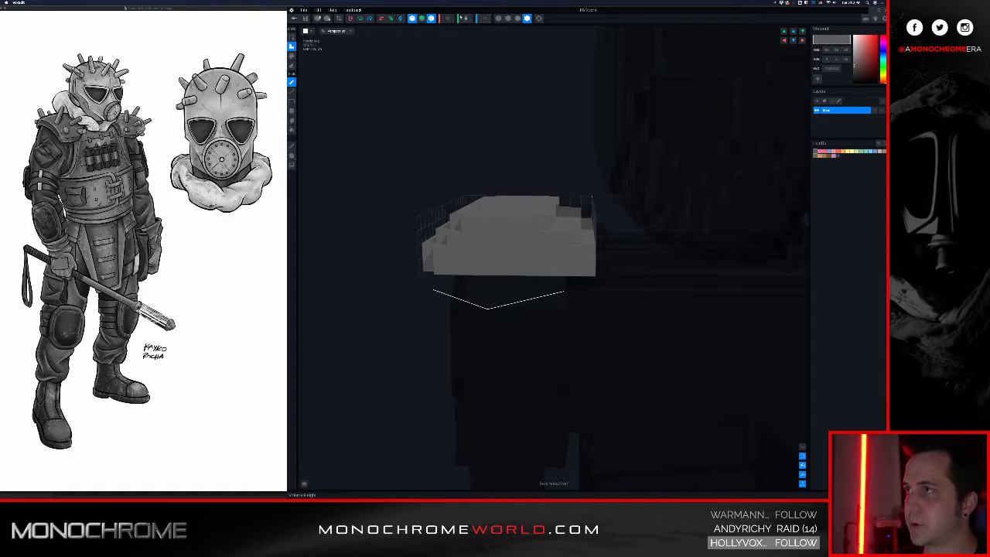
- Set the shoulder plate's volume height to 6 and raise all its voxels to leave free space beneath
text(6)
key(Return)
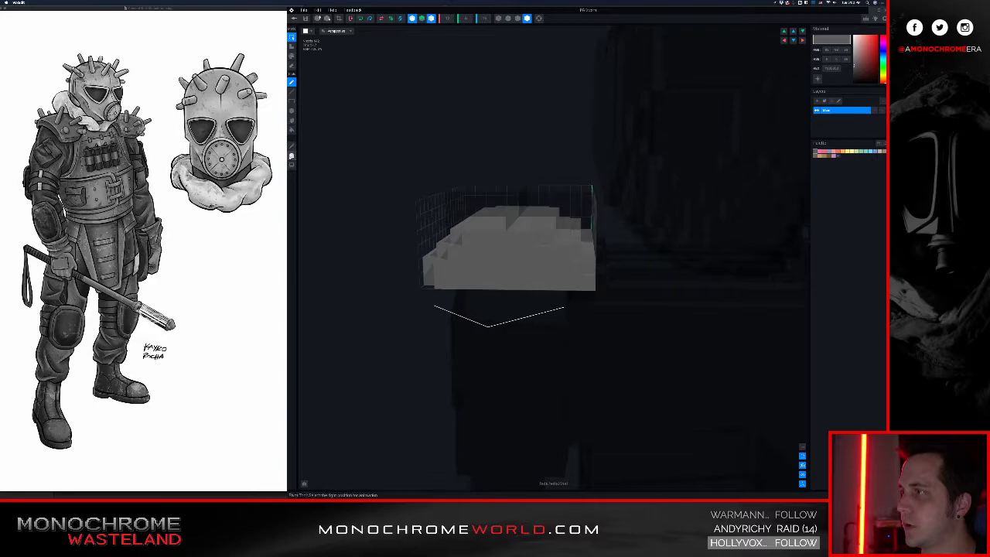
drag(351, 115, 637, 336)
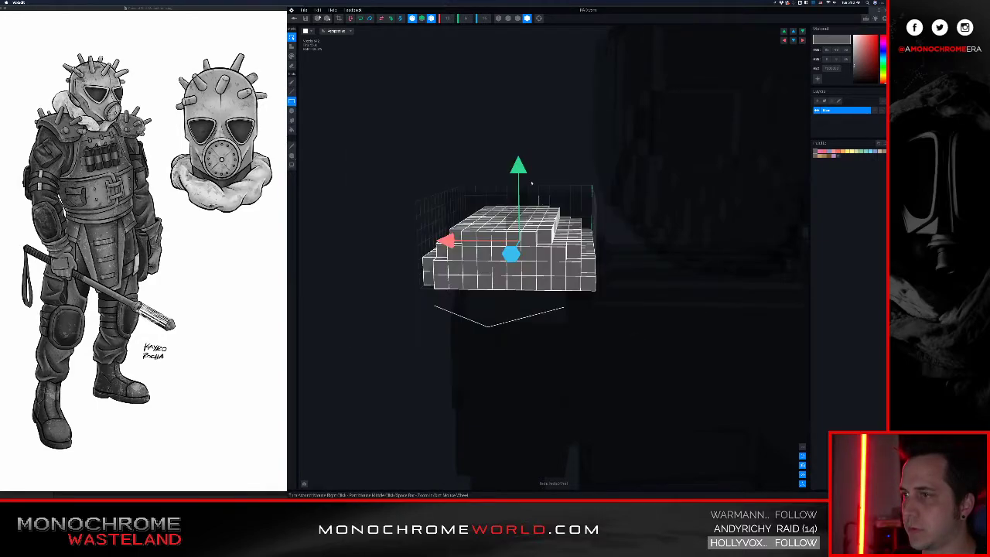
drag(518, 166, 513, 65)
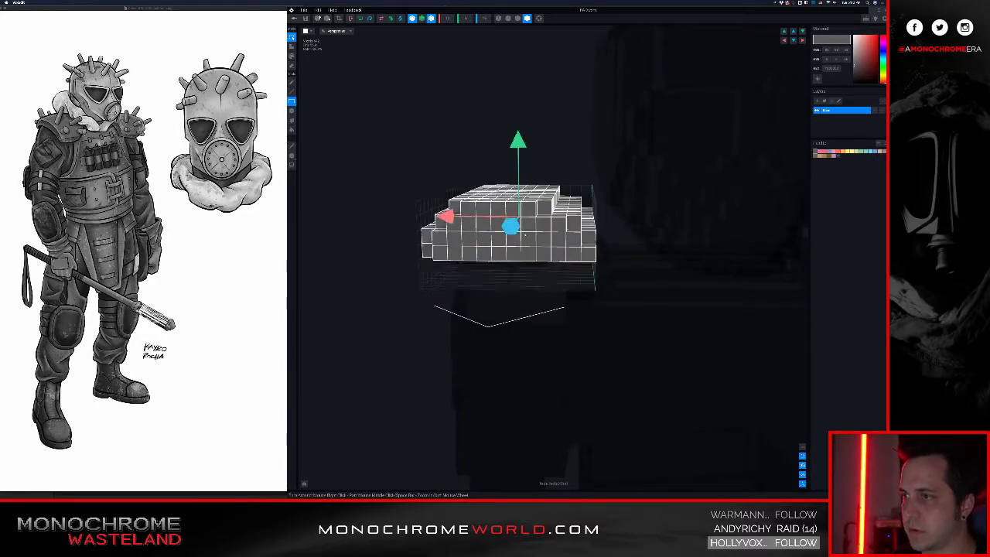
right_drag(529, 246, 535, 236)
scroll(526, 241, up, 3)
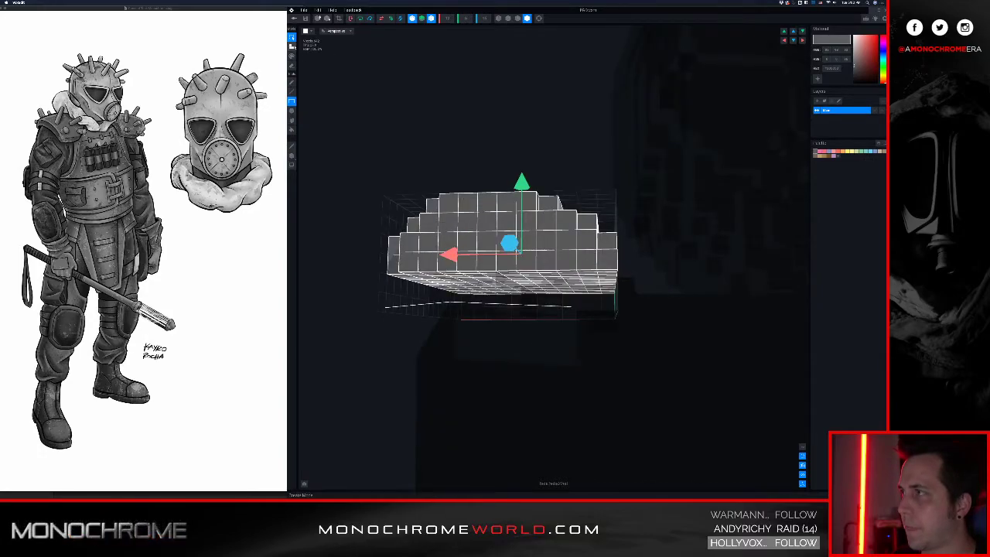
- Add voxels beneath the shoulder plate to build a narrower stepped underside, undoing a misplaced addition along the way
click(291, 46)
right_drag(501, 234, 562, 272)
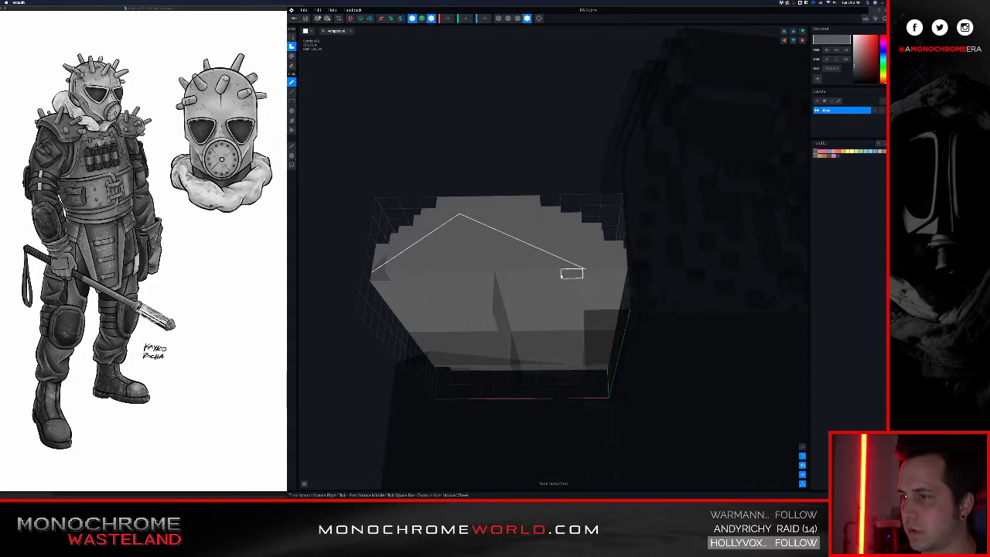
click(571, 273)
drag(550, 273, 527, 276)
right_drag(542, 268, 502, 271)
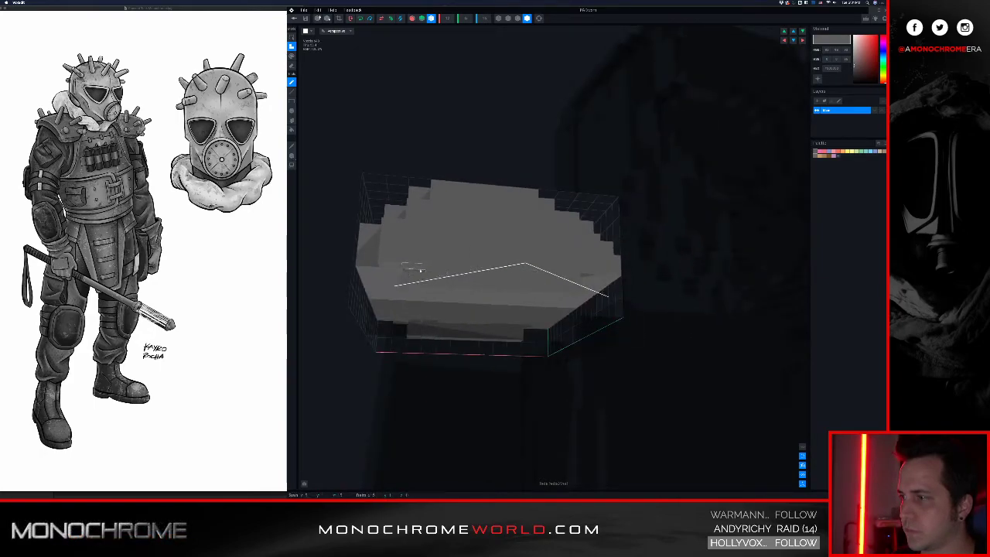
key(super+z)
click(507, 275)
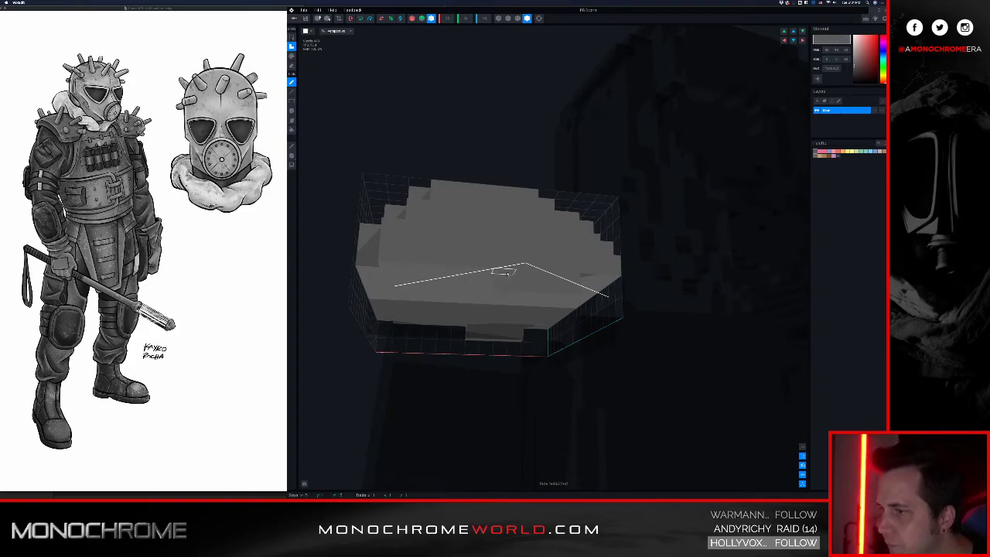
drag(480, 269, 412, 268)
mouse_move(482, 257)
right_down()
mouse_move(482, 275)
mouse_move(487, 267)
mouse_move(523, 289)
right_up()
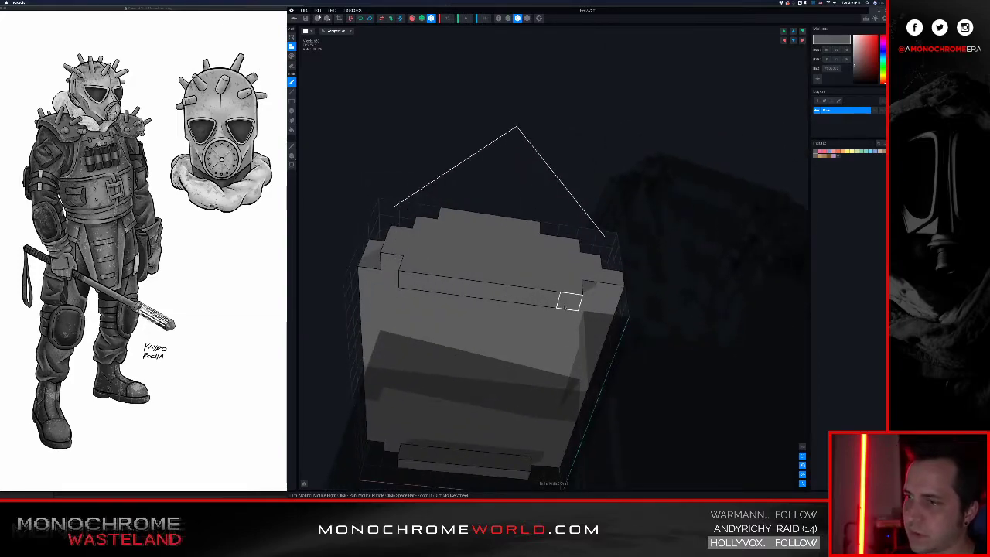
right_drag(457, 287, 507, 268)
right_drag(526, 214, 526, 253)
- Raise the shoulder plate's pivot slightly, save the changes and return to the rig
click(291, 155)
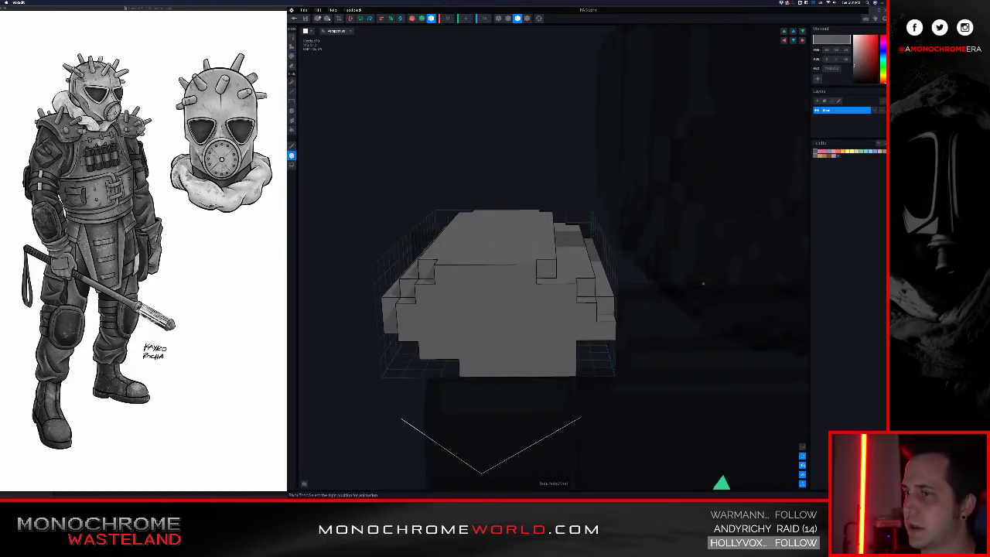
scroll(541, 309, down, 5)
middle_drag(581, 329, 495, 298)
drag(567, 345, 568, 330)
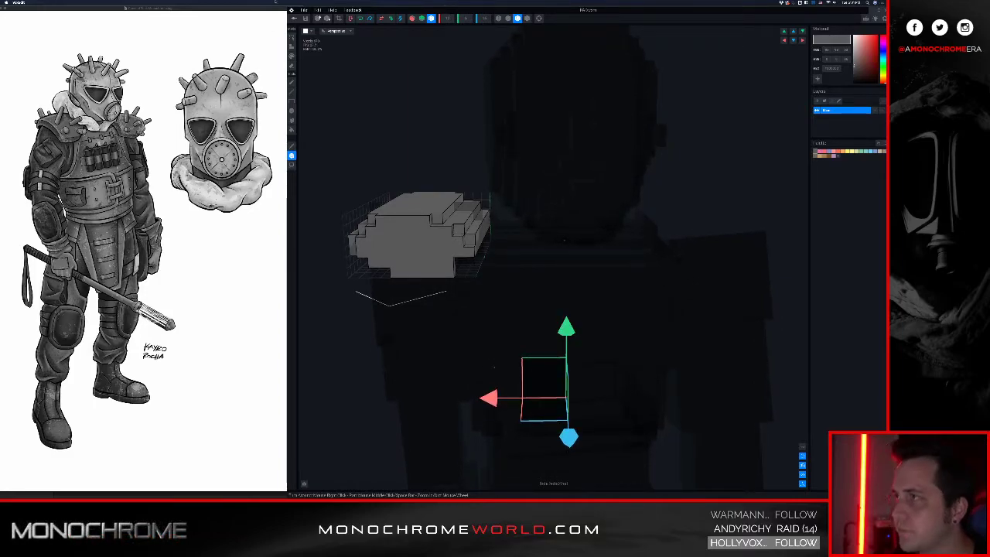
click(298, 18)
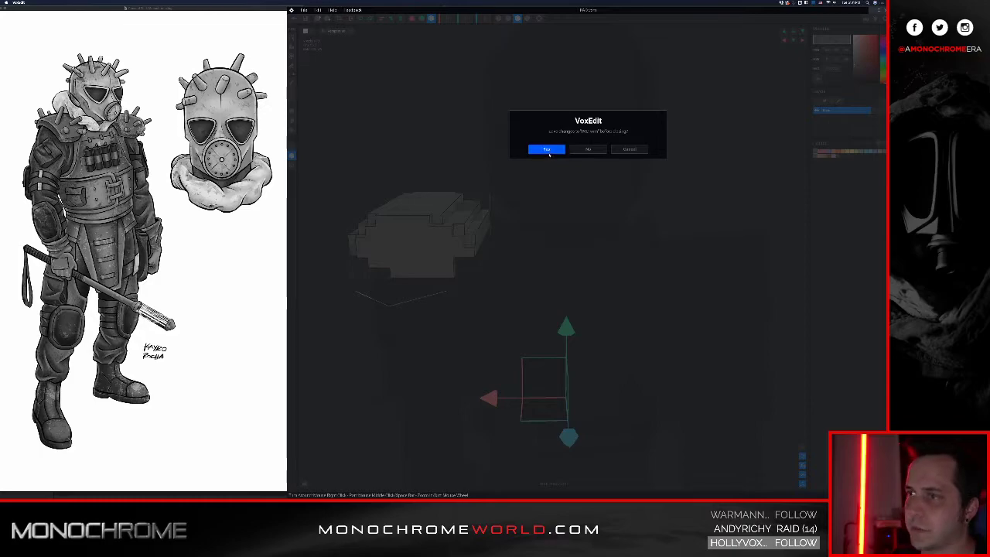
click(547, 150)
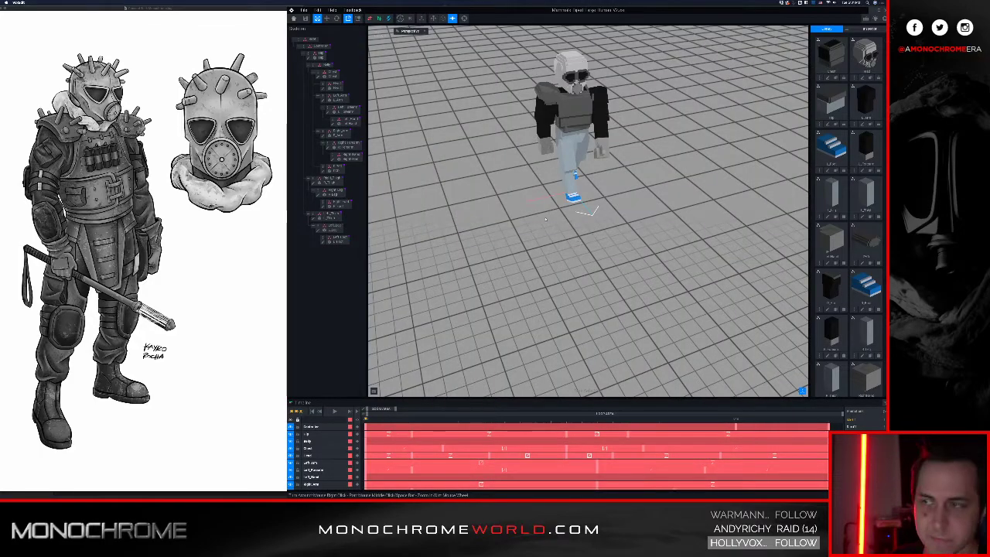
- Examine the thickened shoulder plate's fit against the chest and upper arm from the front and above
scroll(520, 187, up, 5)
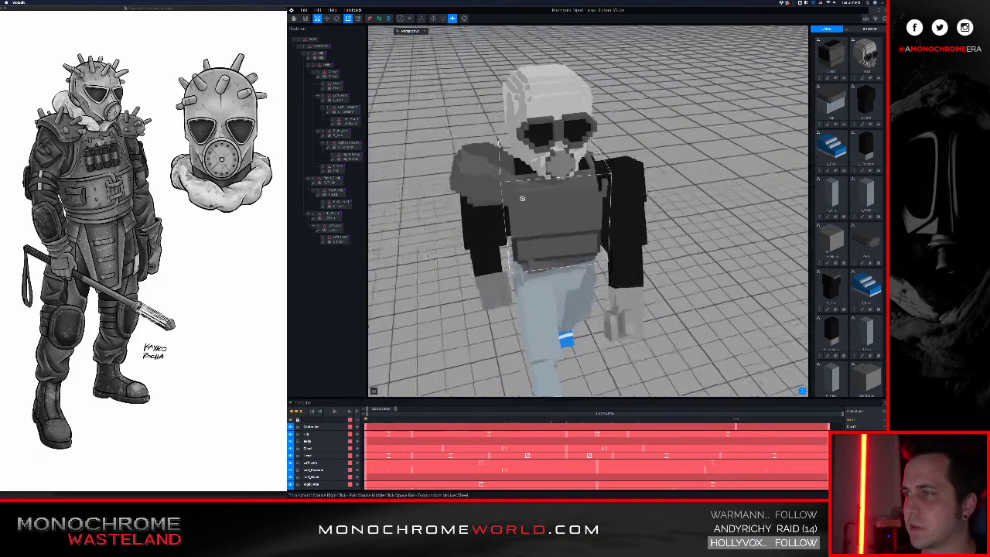
scroll(520, 188, up, 3)
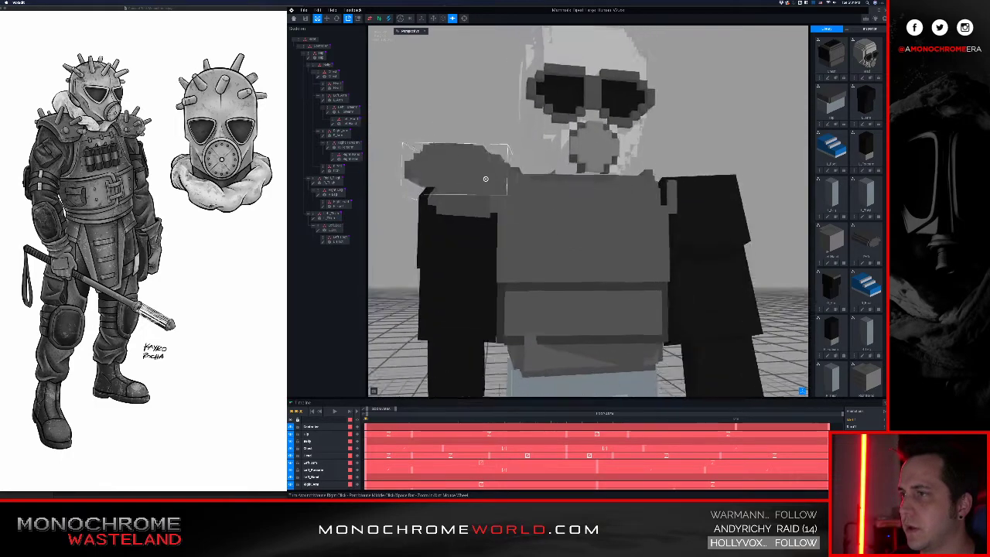
right_drag(521, 187, 520, 186)
right_drag(506, 191, 491, 216)
right_drag(670, 219, 619, 255)
- Play several character animations and pause them to check how the shoulder plate sits on the moving body
key(space)
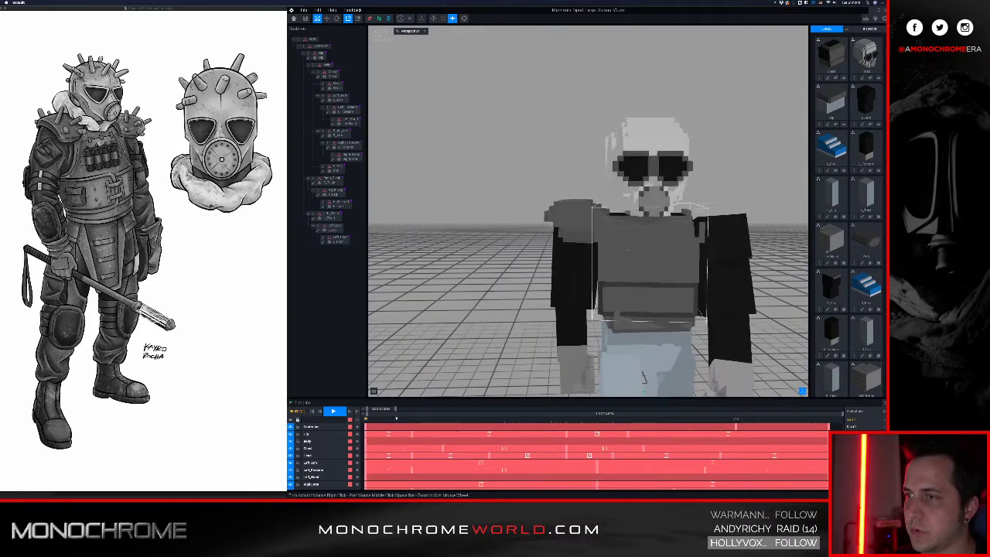
key(space)
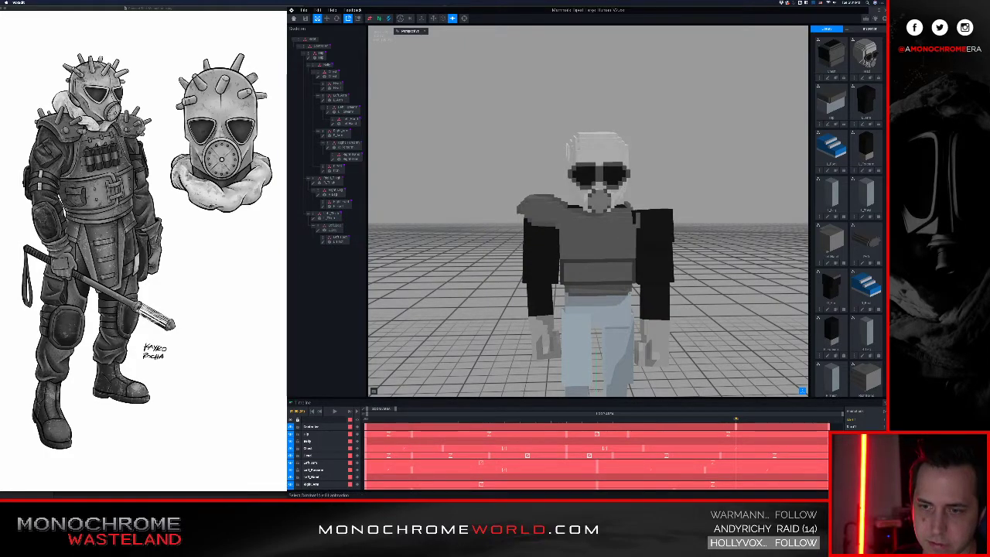
key(space)
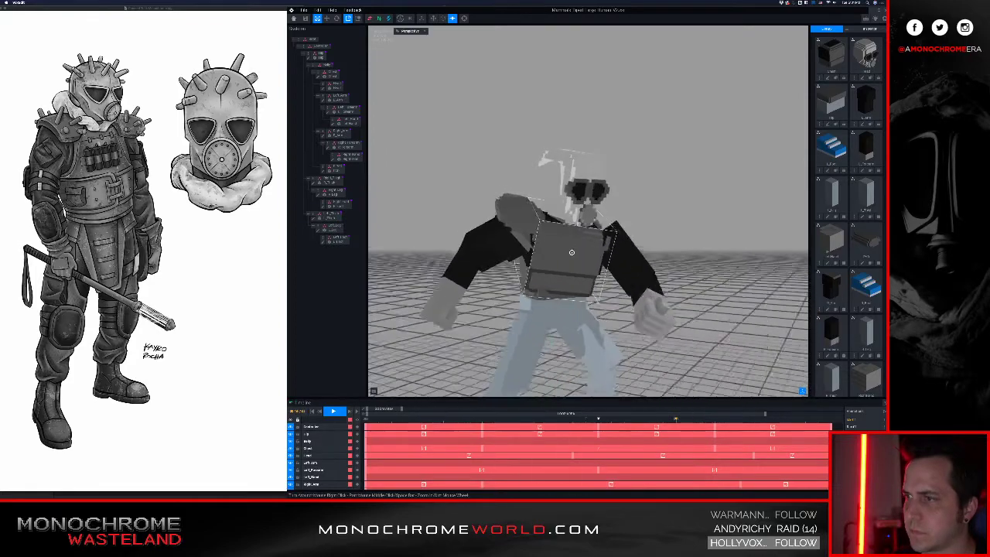
key(space)
key(space)
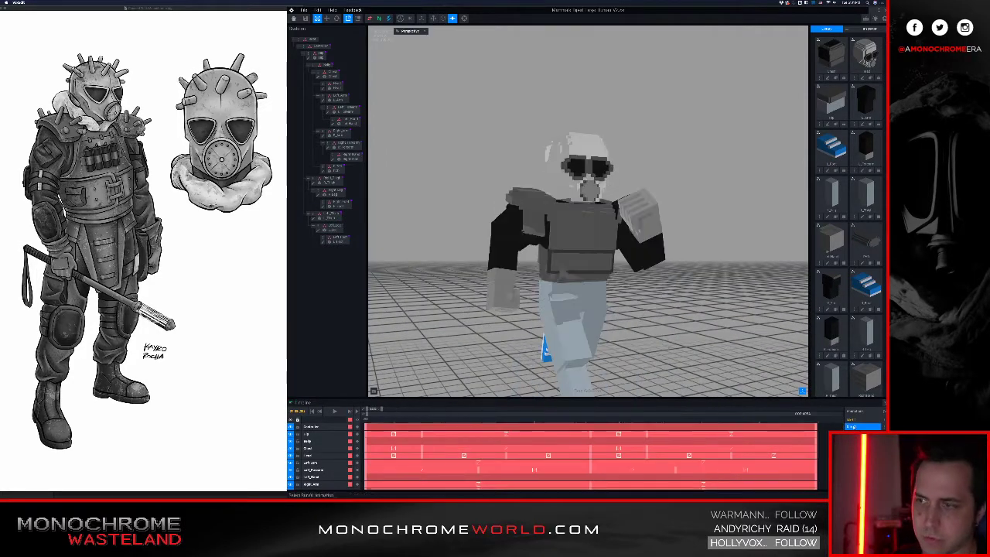
scroll(535, 187, up, 5)
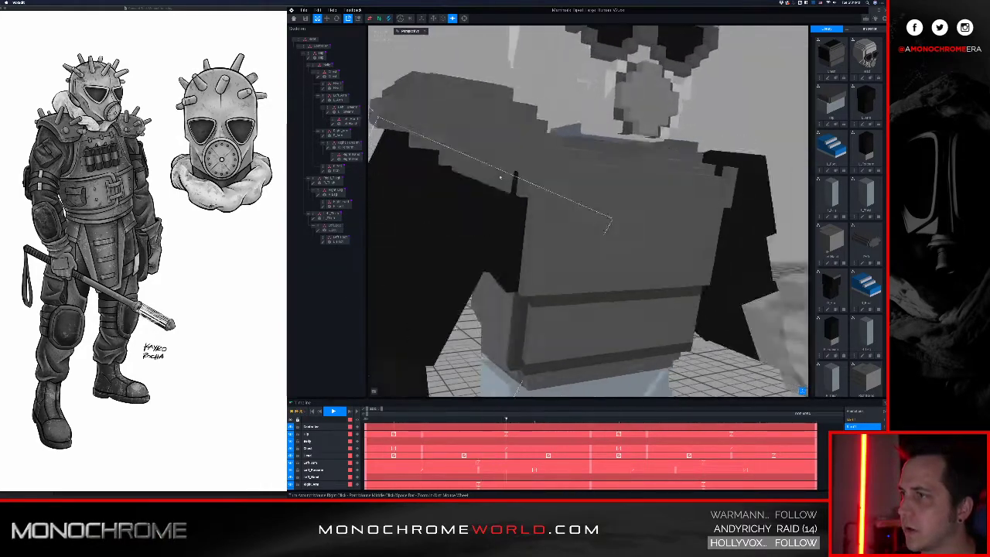
key(space)
- Open the right upper arm for voxel editing, recolour its grey upper area to near-black, save and return to the rig
click(471, 183)
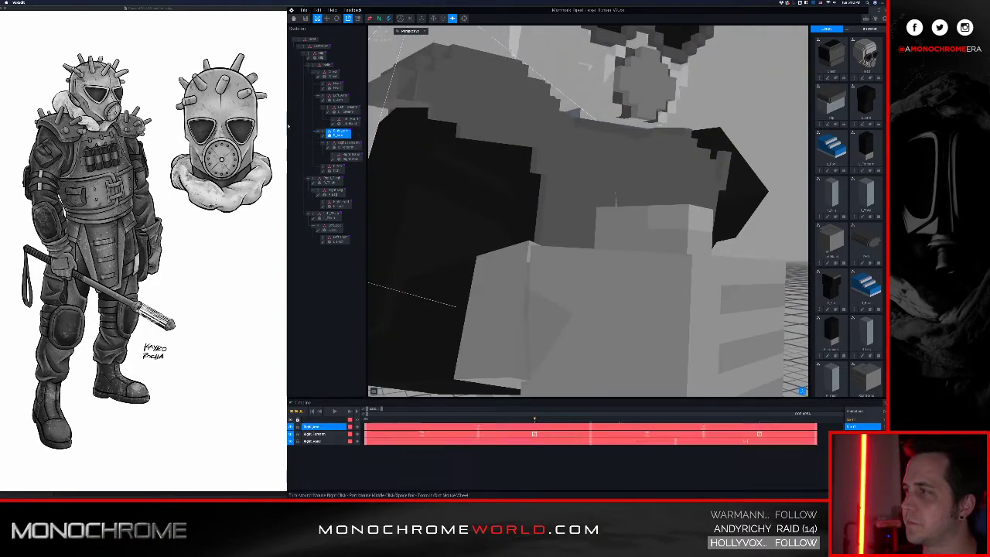
click(323, 136)
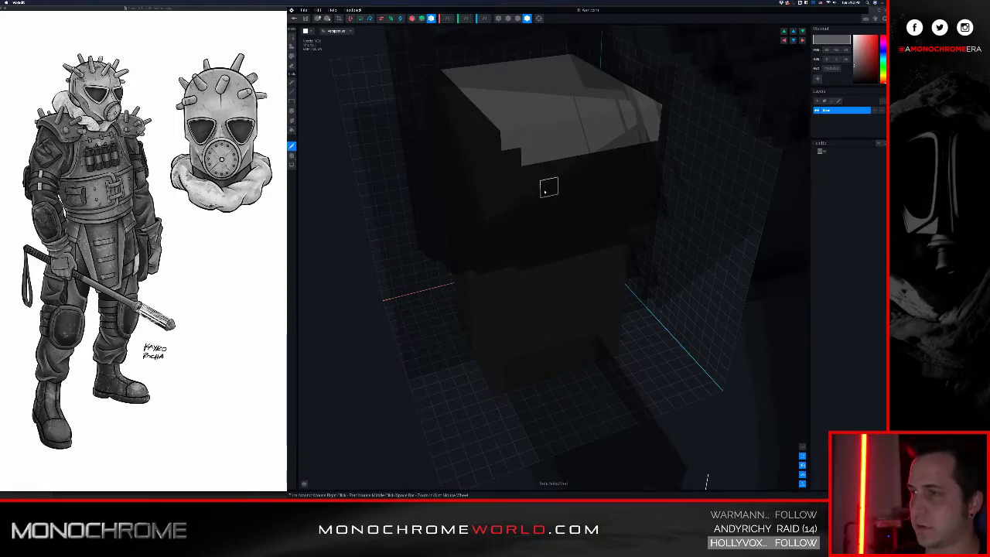
scroll(458, 80, up, 6)
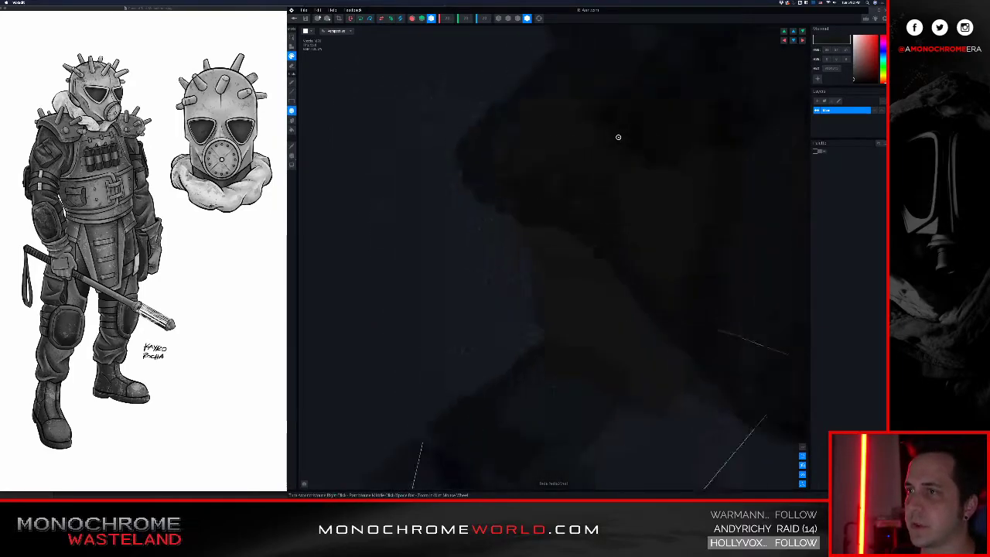
scroll(618, 137, down, 6)
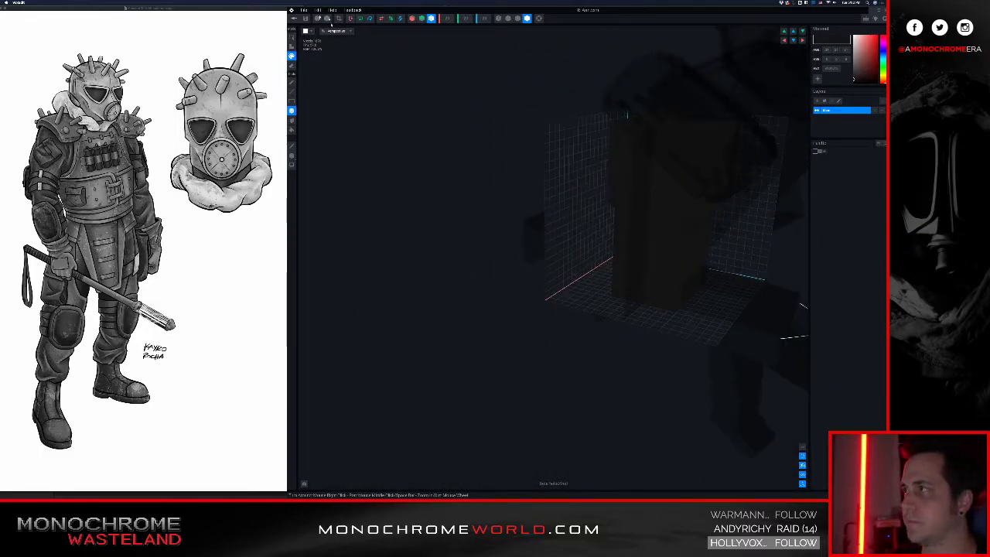
click(293, 18)
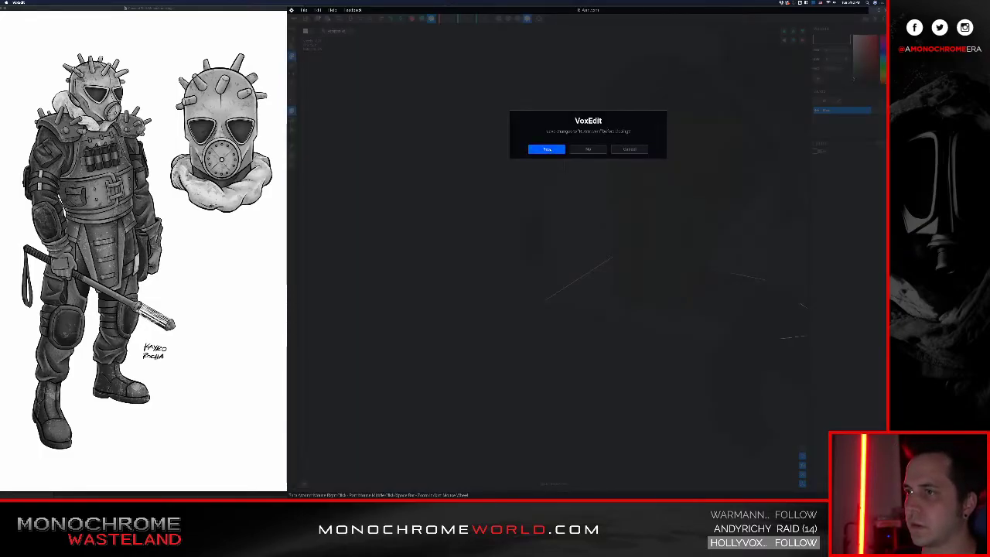
click(546, 149)
- Switch from the running animation to the standing one and examine the shoulder plate, upper arm and chest together
middle_drag(574, 124, 536, 185)
scroll(536, 185, up, 5)
right_drag(536, 185, 511, 151)
scroll(510, 151, up, 4)
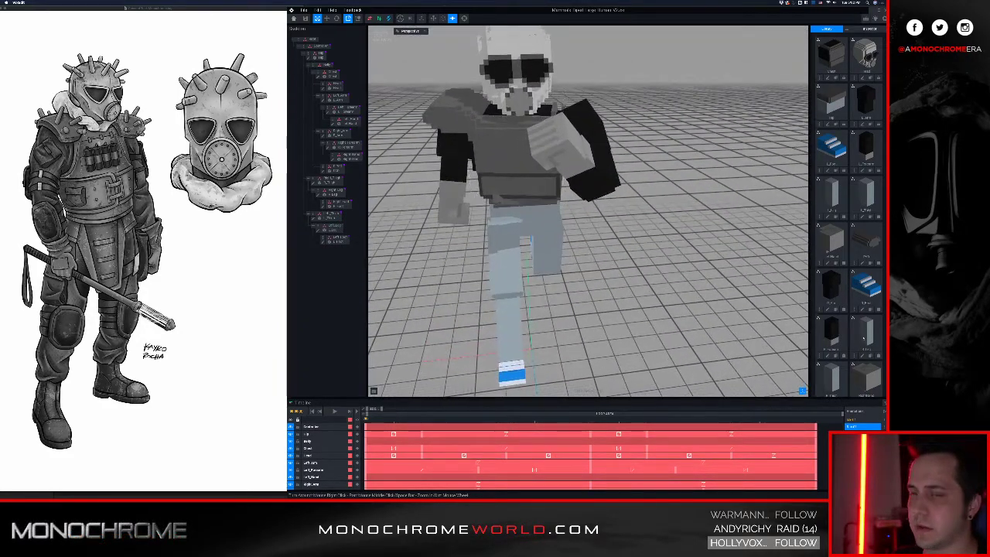
click(850, 422)
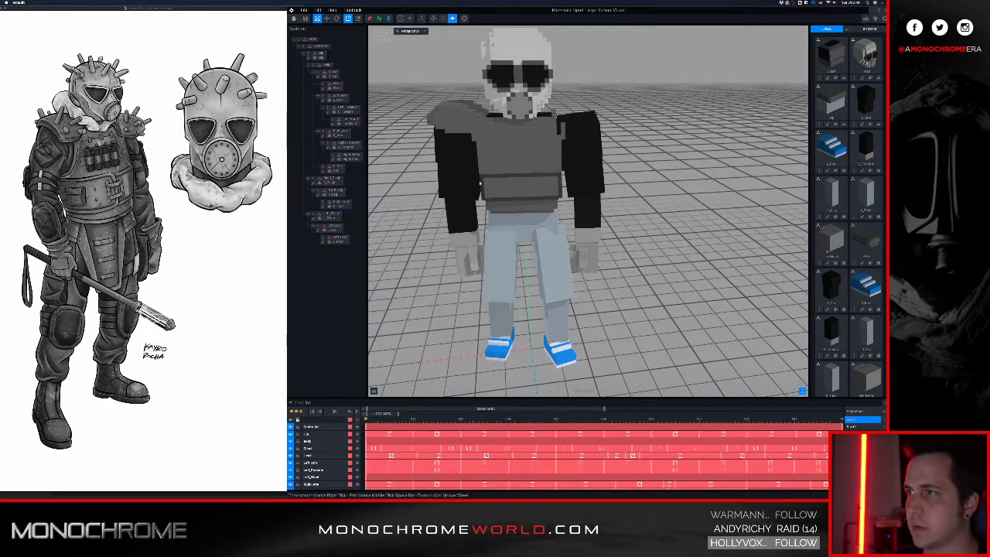
right_drag(467, 121, 475, 156)
scroll(471, 151, up, 3)
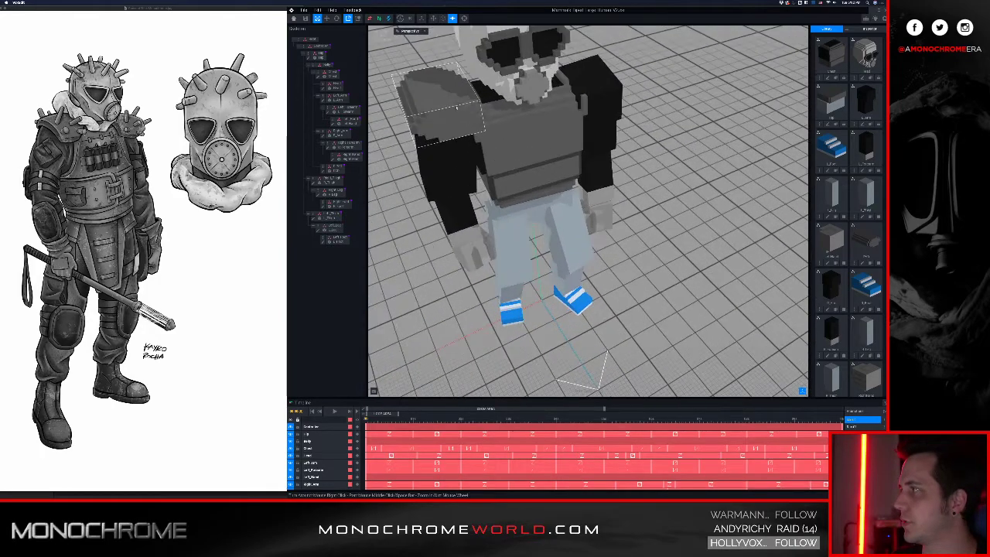
middle_drag(433, 136, 467, 165)
right_drag(453, 165, 464, 128)
scroll(545, 143, up, 2)
middle_drag(665, 116, 510, 116)
scroll(539, 188, down, 3)
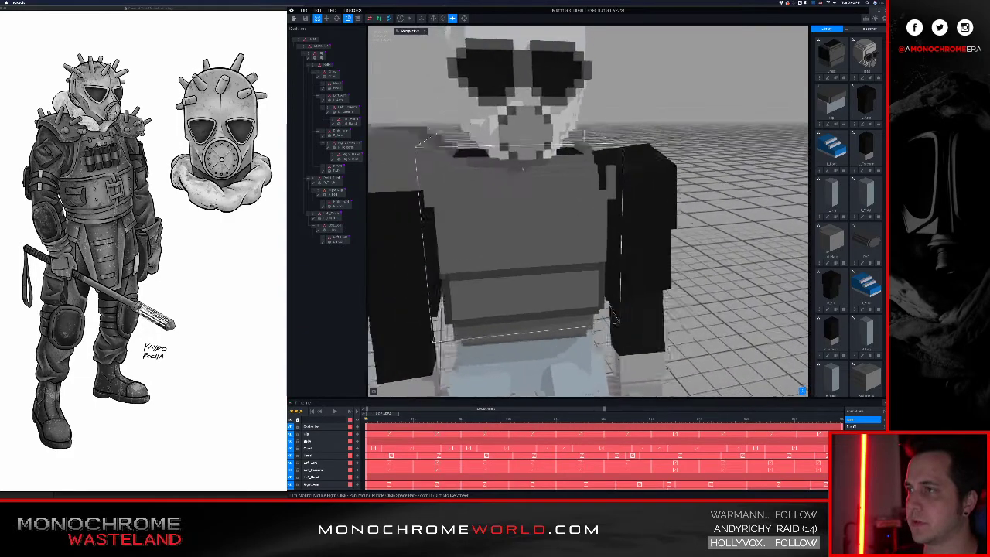
- Duplicate the shoulder plate's skeleton node under a new name and clone its model in the library
click(539, 188)
scroll(539, 188, down, 3)
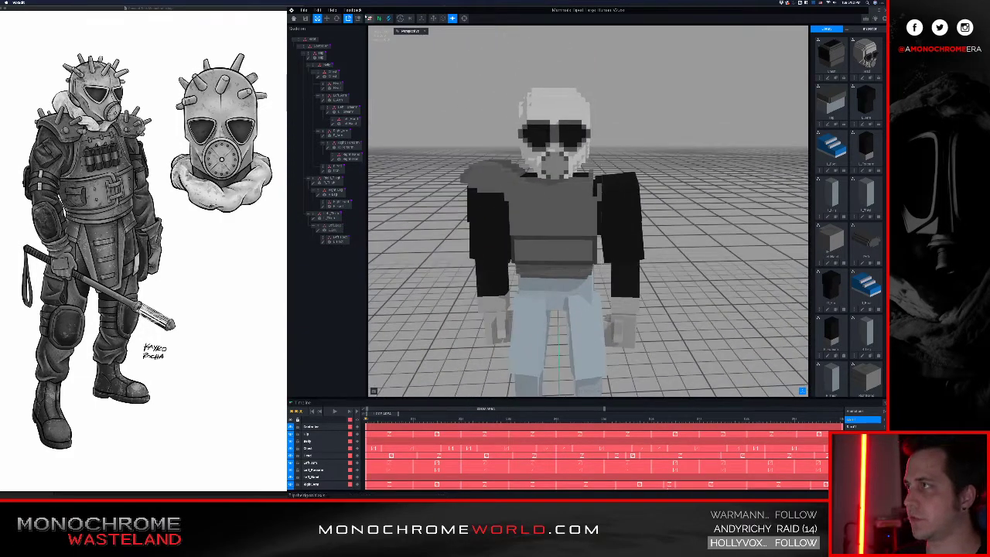
click(493, 168)
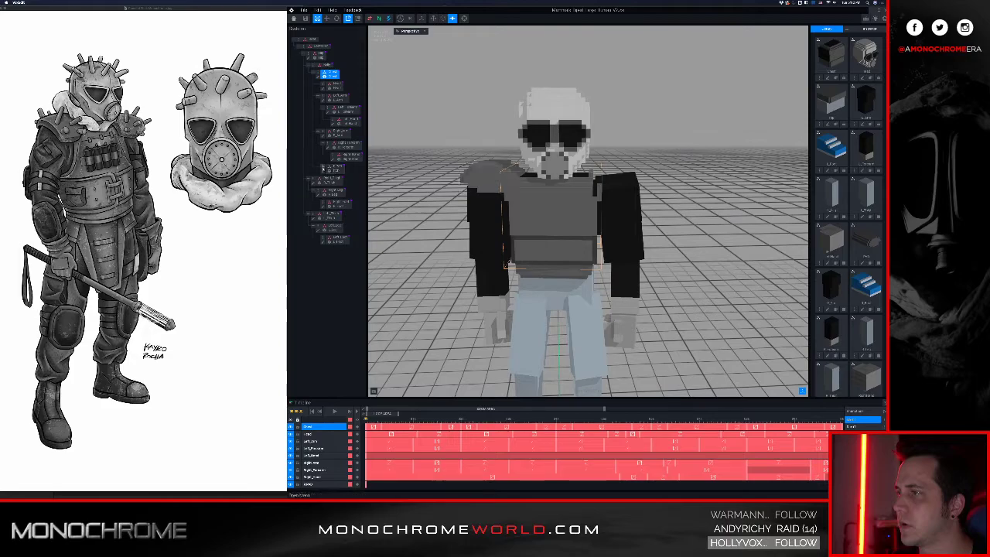
right_click(323, 167)
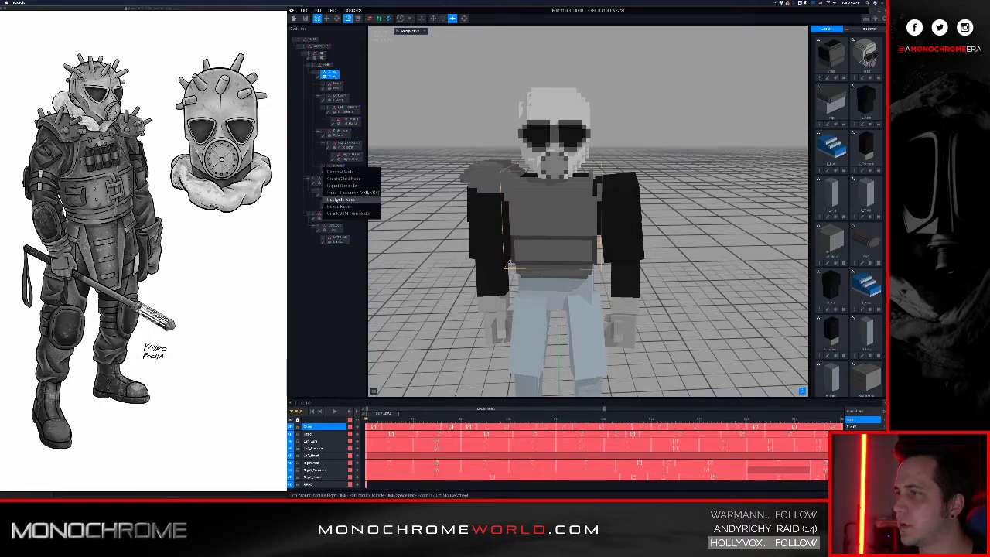
click(341, 200)
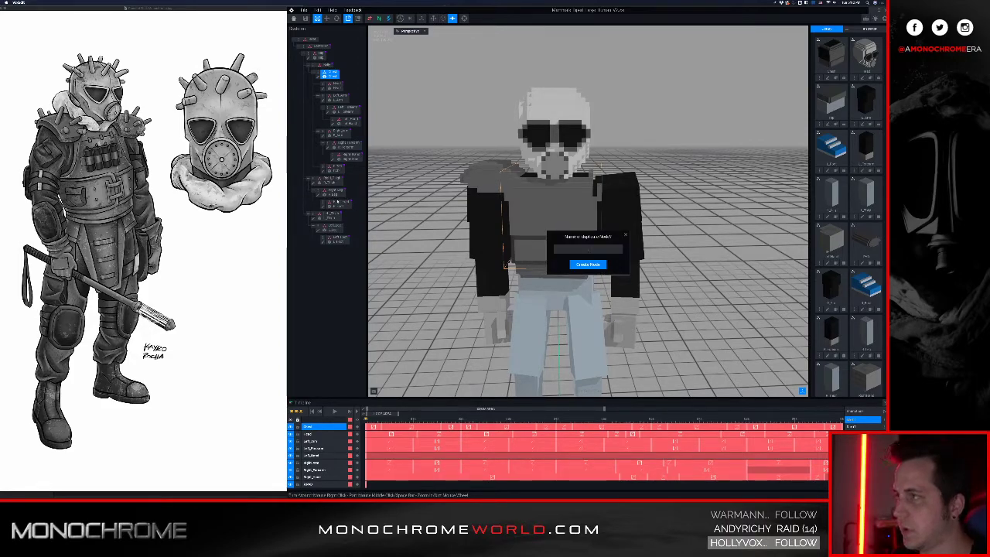
key(Return)
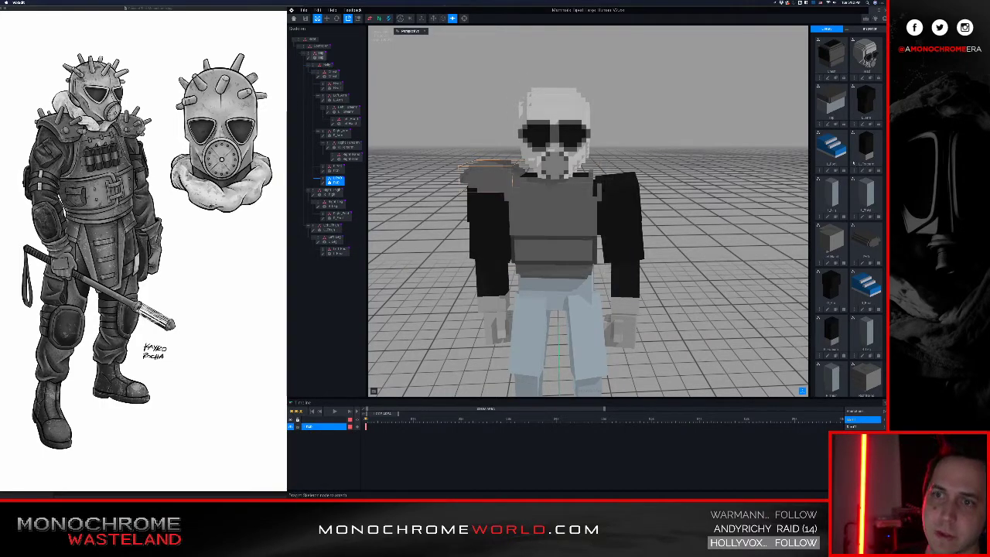
click(870, 264)
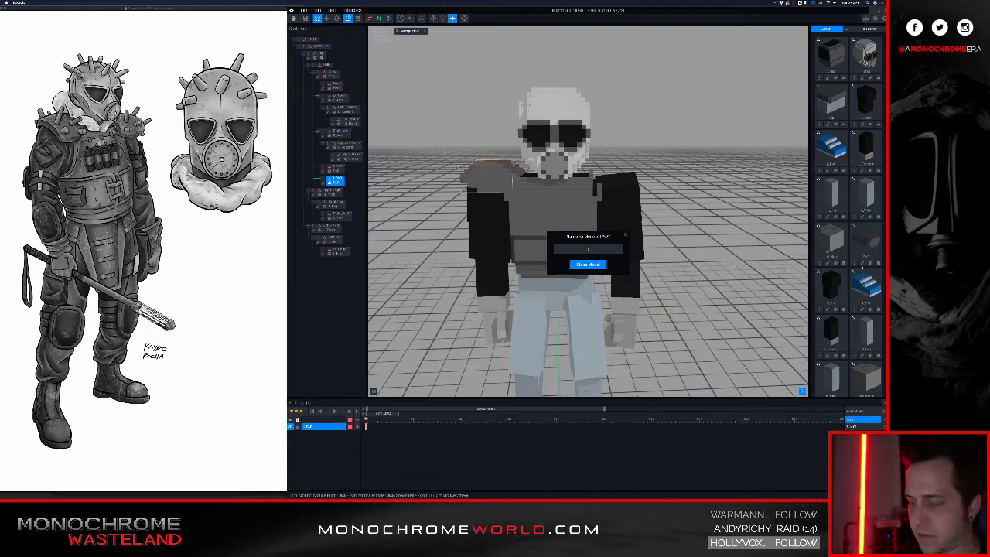
key(Return)
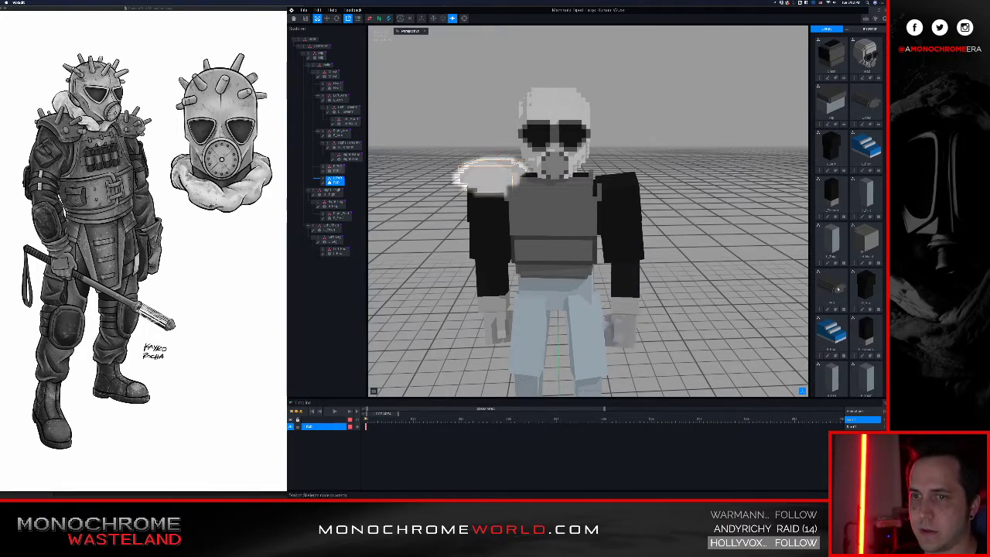
- Assign the cloned shoulder plate model to the duplicated skeleton node and open it for voxel editing
drag(866, 104, 338, 183)
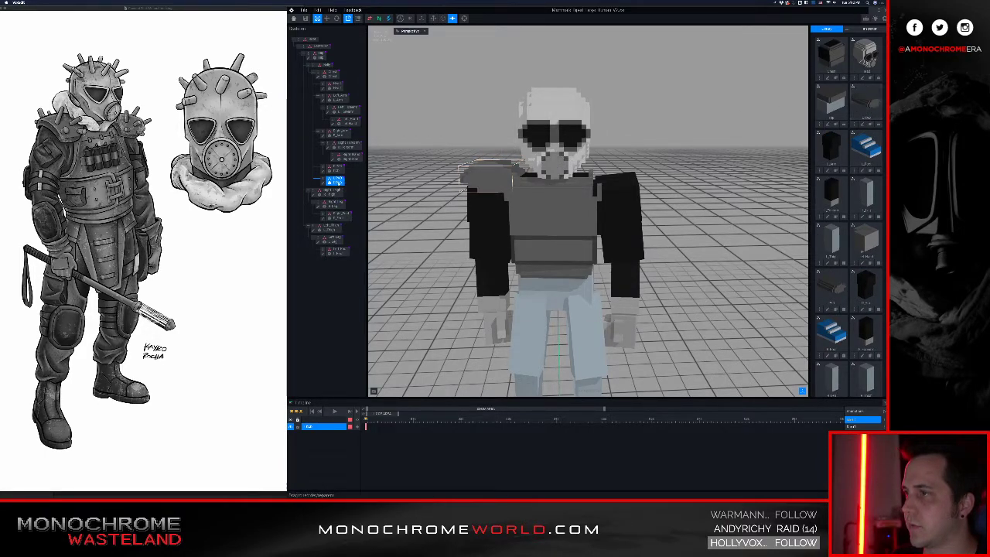
click(324, 183)
scroll(446, 188, down, 5)
right_drag(523, 216, 541, 219)
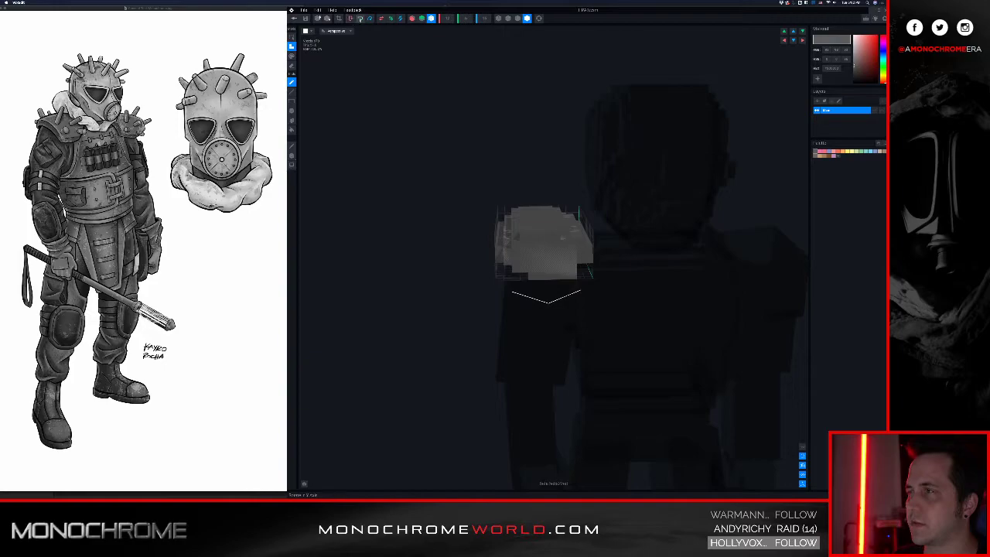
- Rotate the cloned shoulder plate half a turn about its vertical axis, save it and return to the rig
click(359, 19)
click(359, 19)
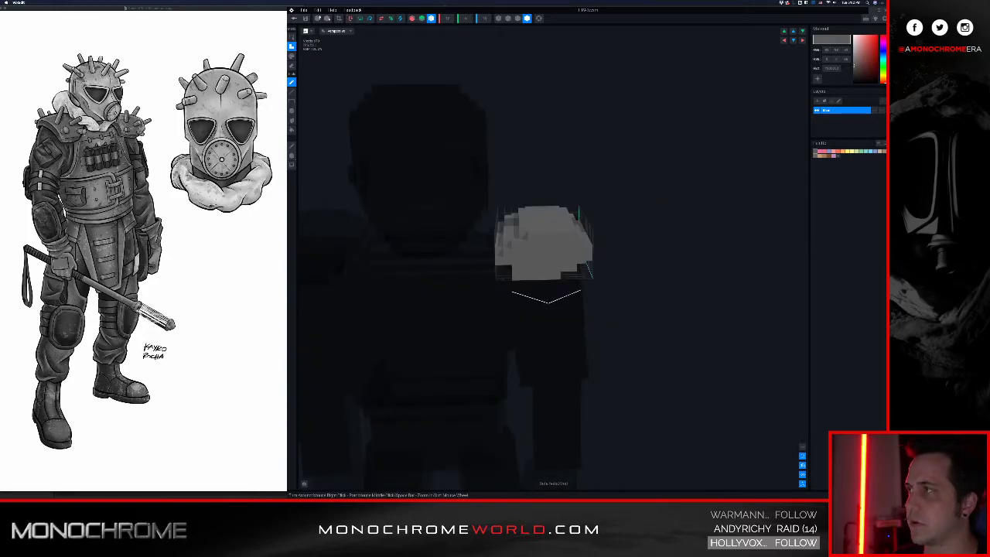
click(306, 31)
click(547, 150)
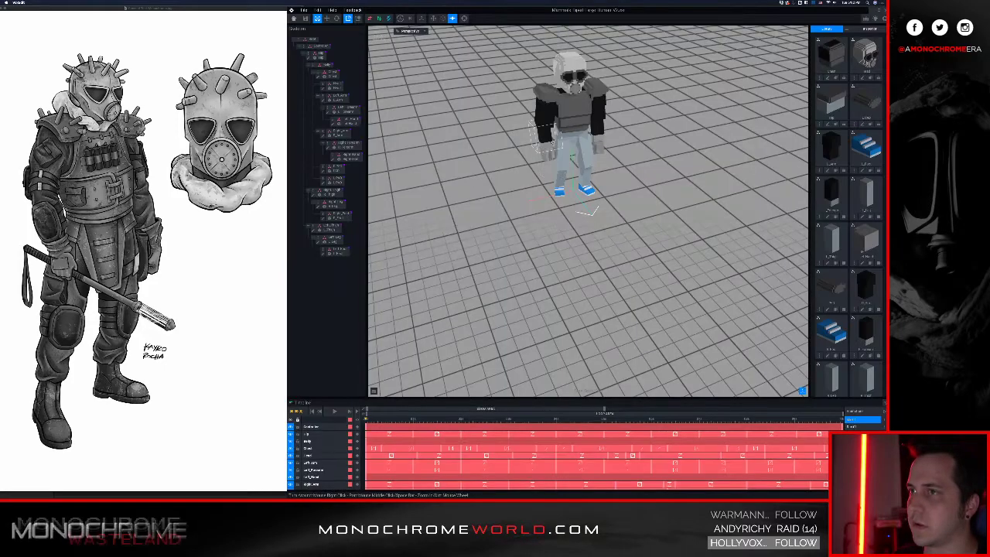
- Check the rotated plate against the torso up close and open the chest for voxel editing
scroll(542, 140, up, 5)
scroll(544, 133, up, 4)
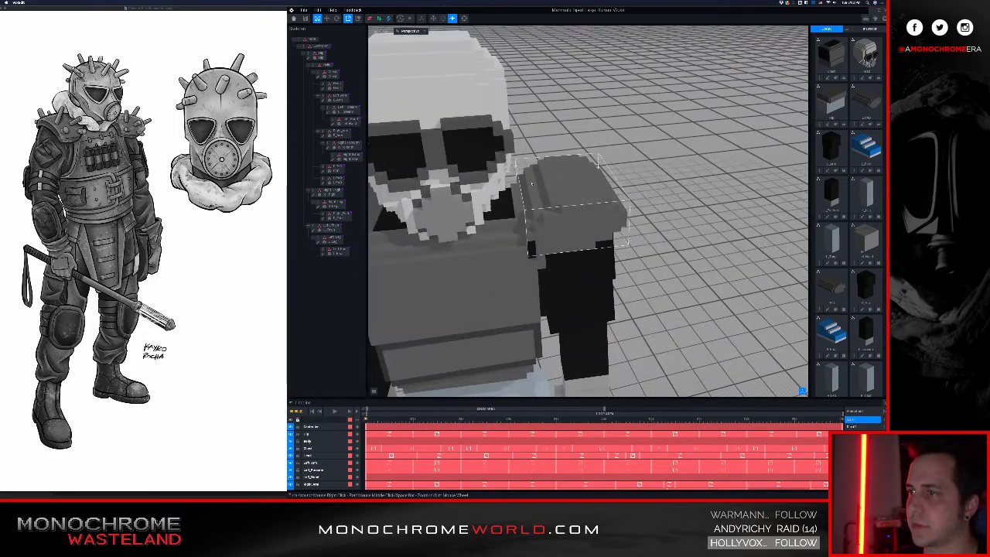
right_drag(547, 224, 558, 158)
scroll(472, 197, up, 3)
middle_drag(464, 198, 561, 257)
right_drag(561, 256, 639, 267)
click(617, 307)
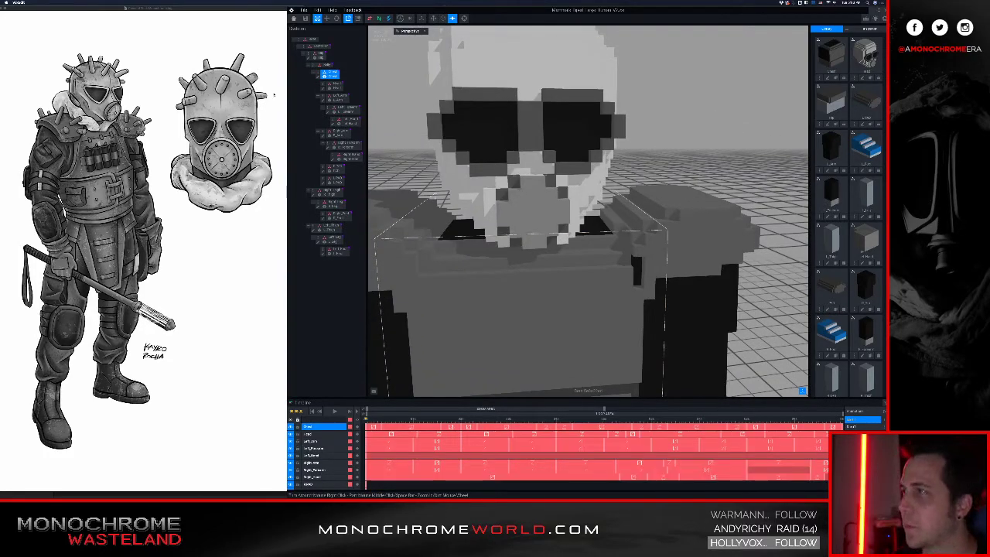
click(318, 77)
right_drag(592, 231, 636, 229)
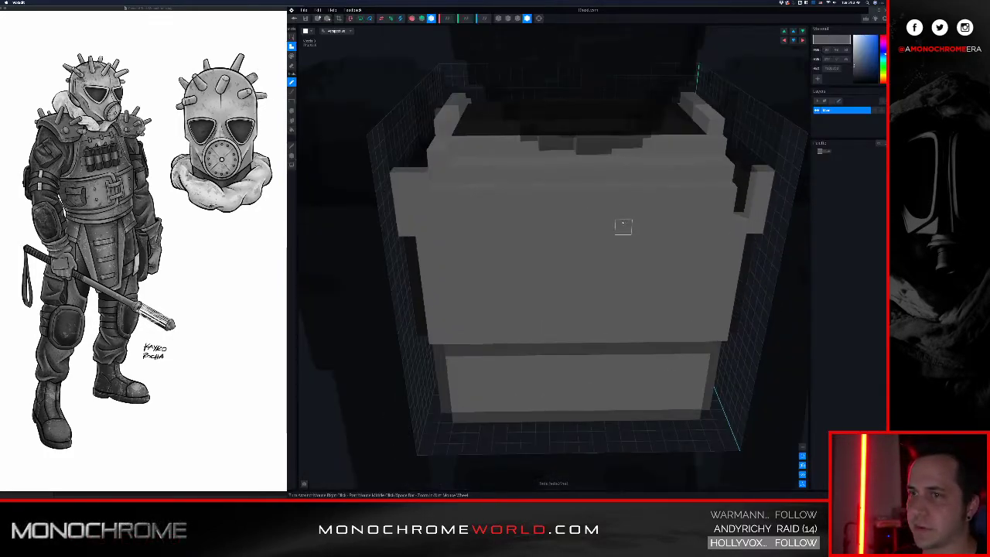
- Fill the notch in the chest's upper side beside the shoulder, save the model and return to the rig
middle_drag(676, 227, 562, 234)
key(a)
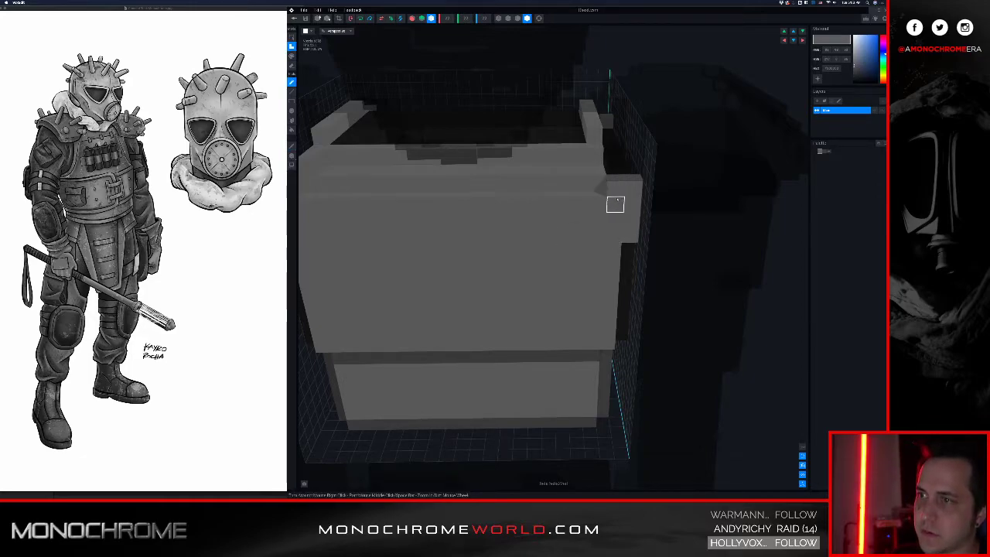
scroll(611, 201, up, 5)
scroll(598, 205, down, 4)
middle_drag(719, 204, 600, 204)
scroll(601, 205, up, 4)
scroll(614, 206, down, 4)
right_drag(658, 186, 670, 235)
scroll(681, 235, up, 4)
scroll(681, 235, down, 4)
middle_drag(781, 245, 656, 230)
right_drag(656, 230, 591, 204)
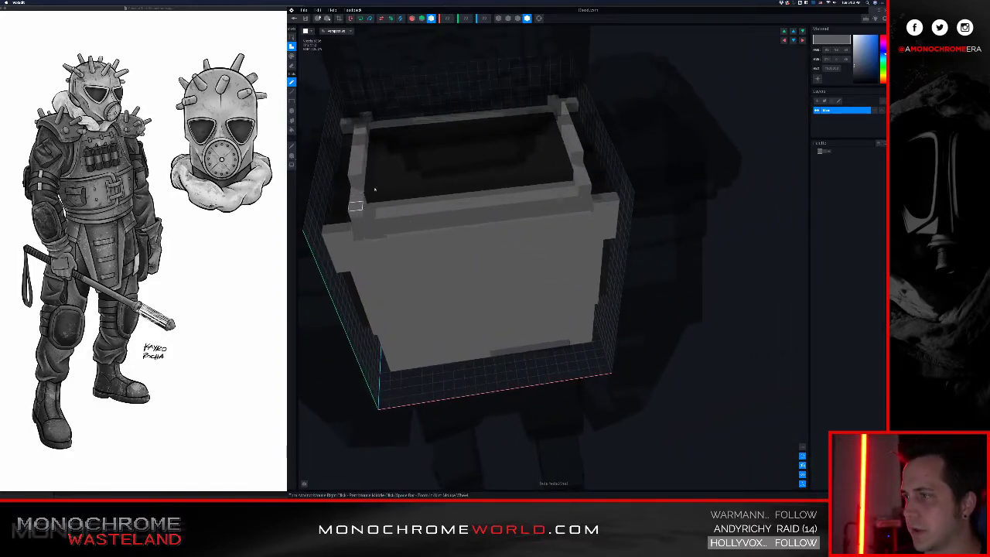
right_drag(378, 187, 421, 261)
click(293, 17)
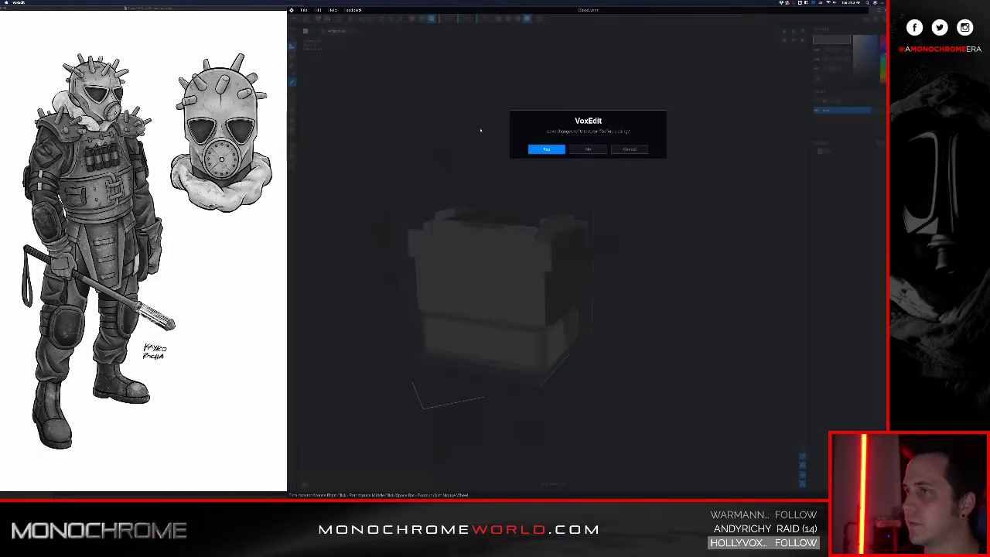
click(548, 149)
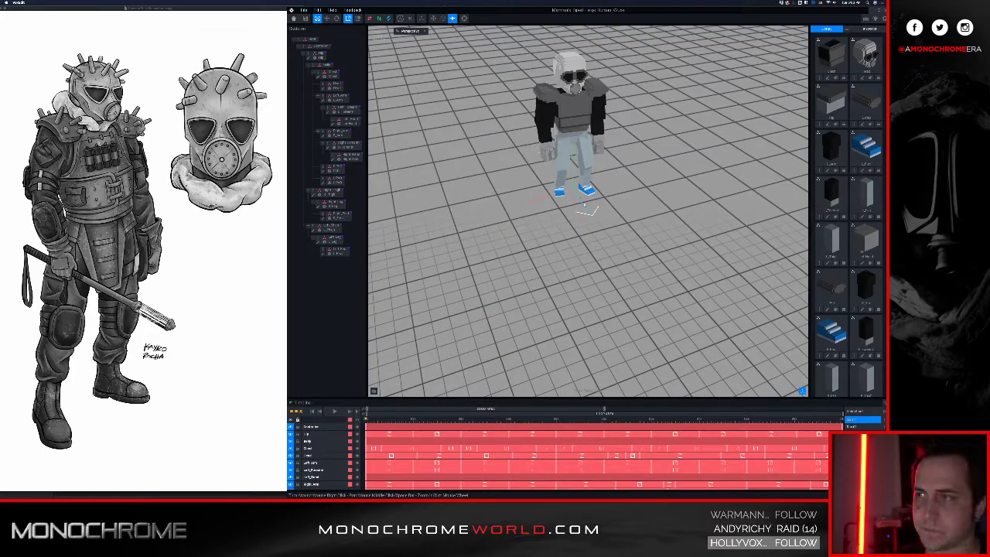
- Examine the character from the front, comparing both shoulder plates, the patched chest and the upper arms
middle_drag(585, 205, 603, 298)
scroll(604, 298, up, 5)
right_drag(636, 315, 617, 267)
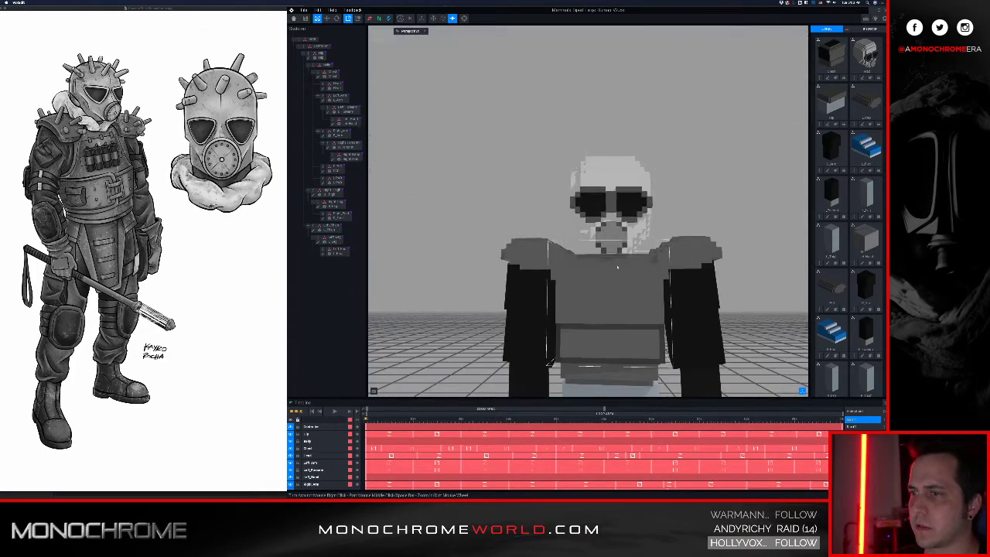
middle_drag(689, 323, 601, 253)
scroll(565, 251, down, 3)
right_drag(563, 232, 576, 250)
scroll(570, 252, up, 2)
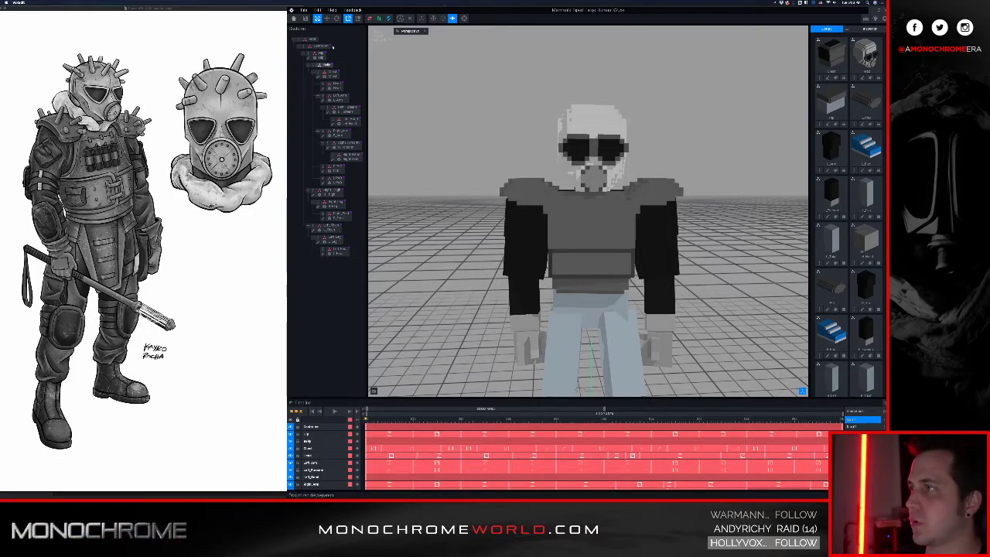
click(531, 202)
scroll(541, 205, down, 5)
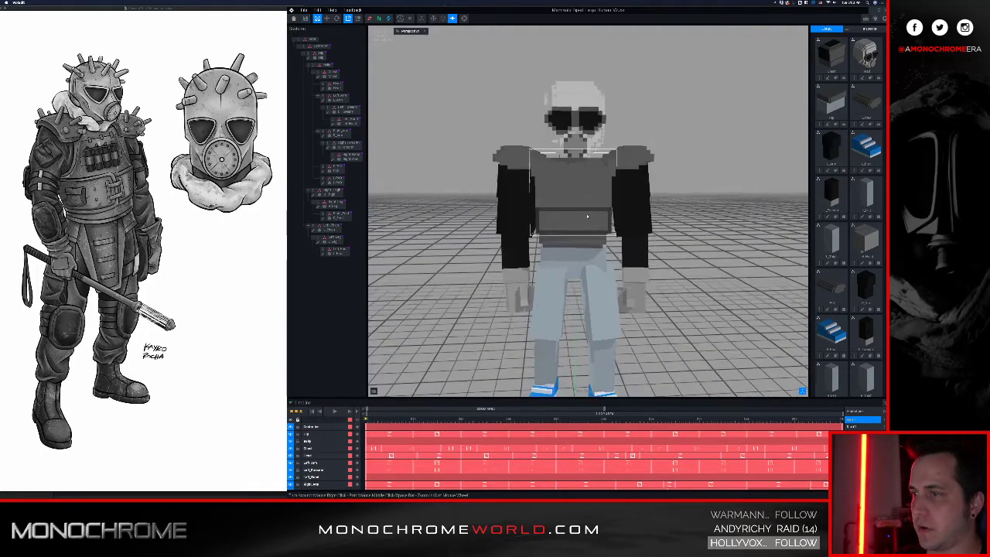
right_drag(577, 213, 579, 246)
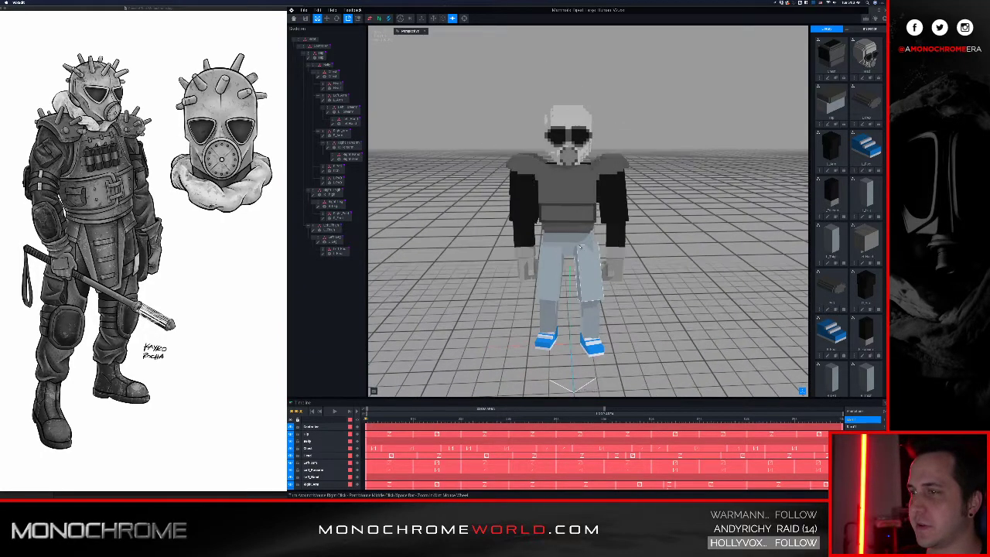
- Open the hip for voxel editing, recolour its light blue trouser area to dark grey, save and return to the rig
click(317, 55)
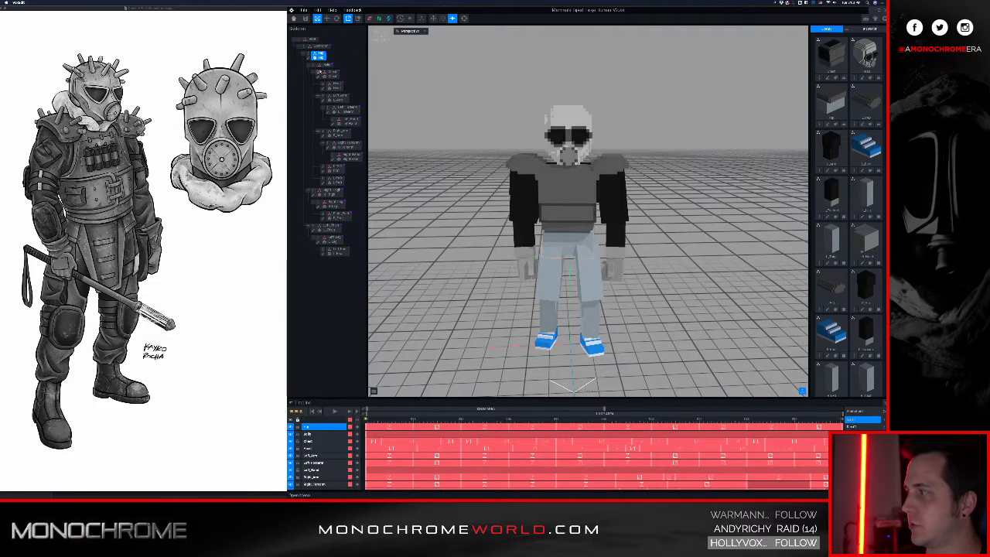
click(309, 58)
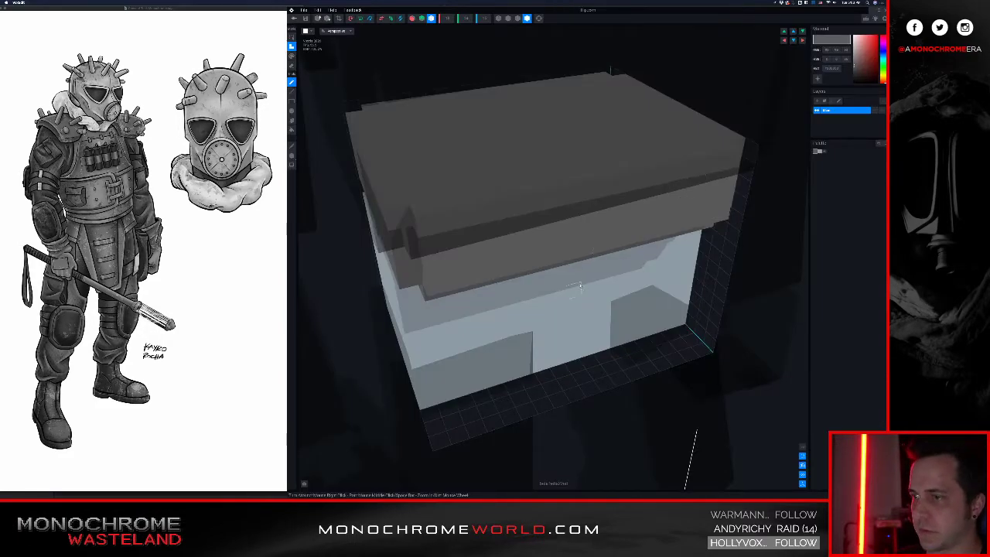
scroll(580, 286, down, 3)
right_drag(580, 286, 574, 259)
click(822, 151)
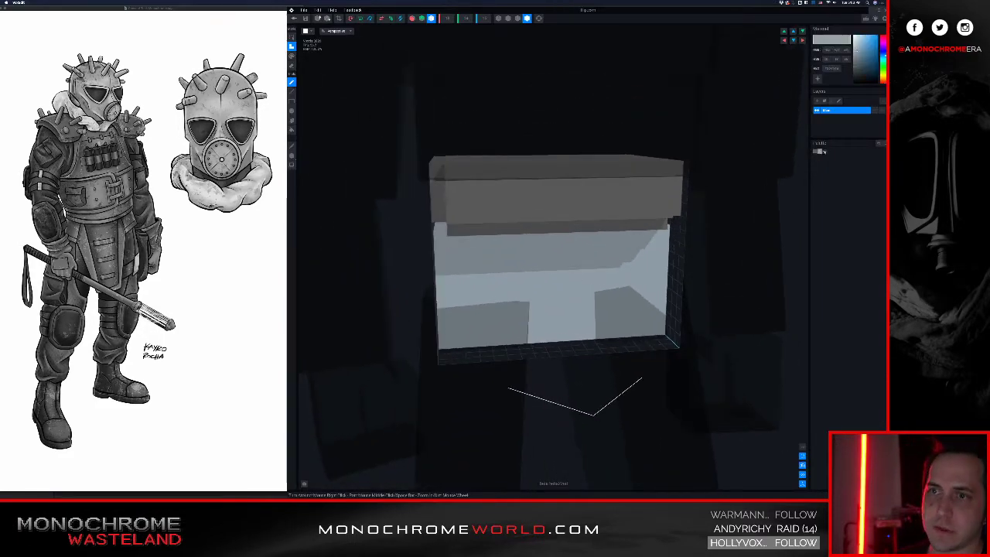
drag(859, 48, 819, 77)
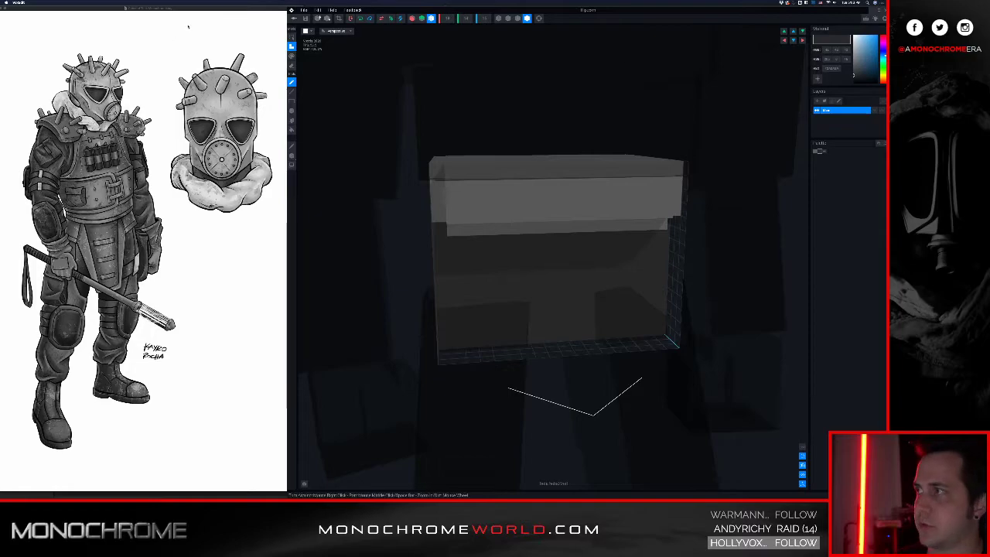
click(295, 19)
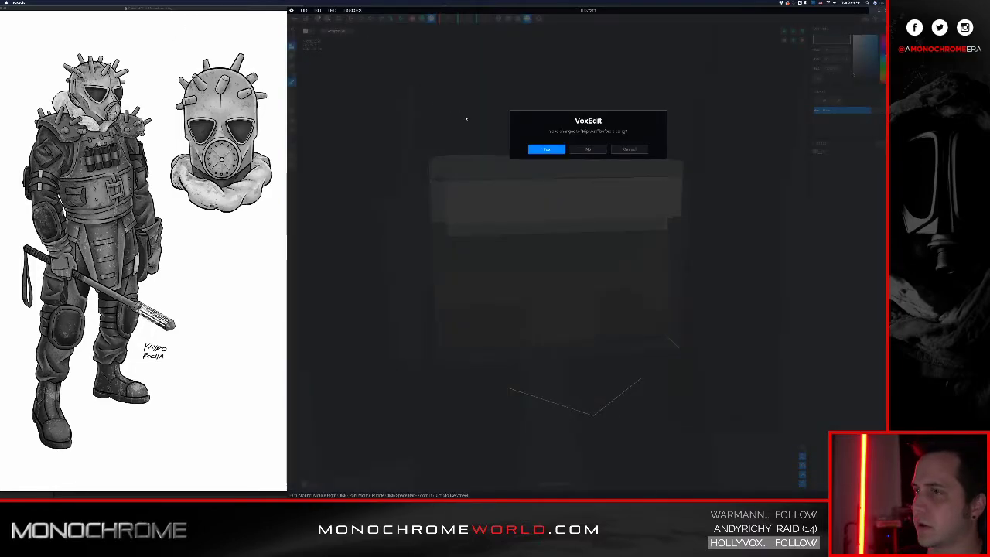
click(547, 149)
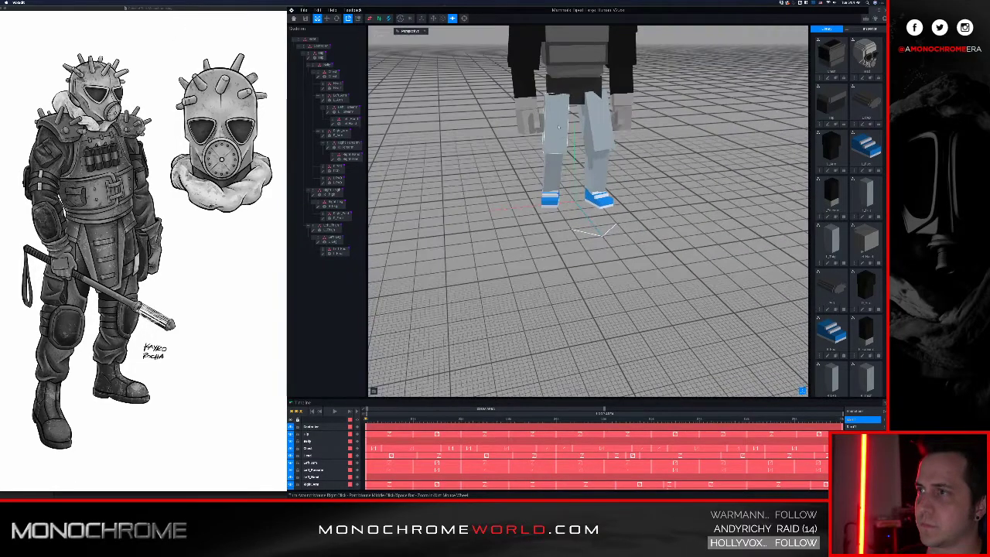
- Open the right thigh for voxel editing, recolour its light blue to dark grey, save and return to the rig
click(313, 195)
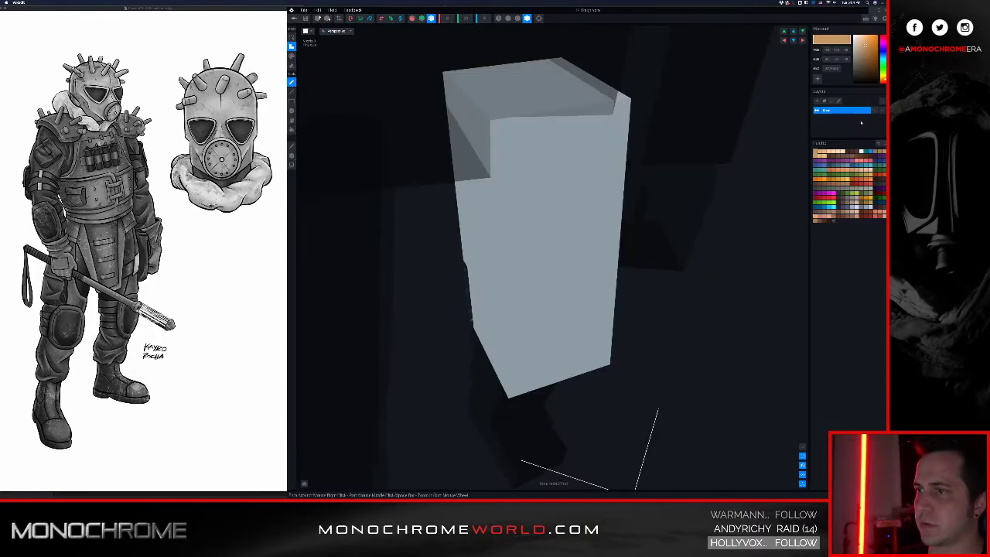
alt+click(601, 193)
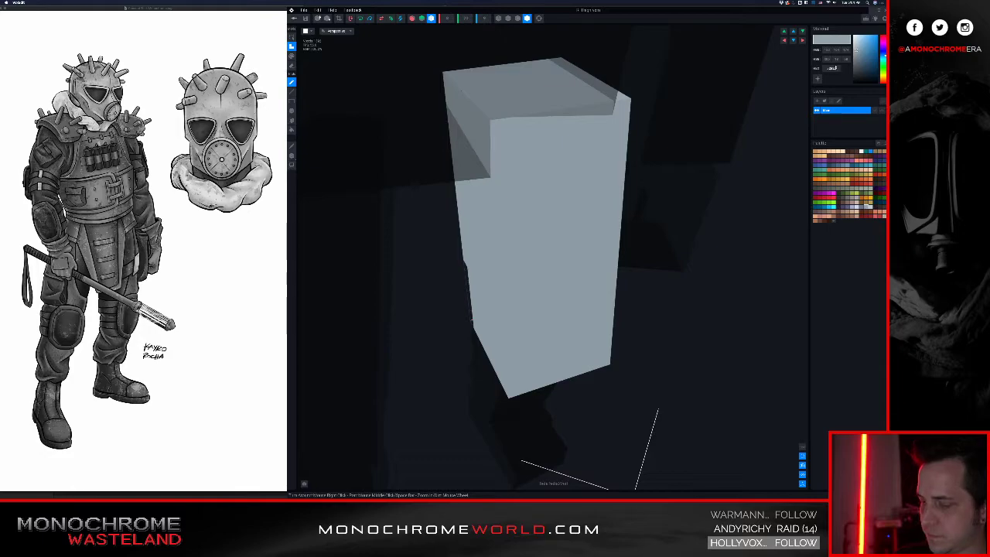
key(Return)
click(293, 18)
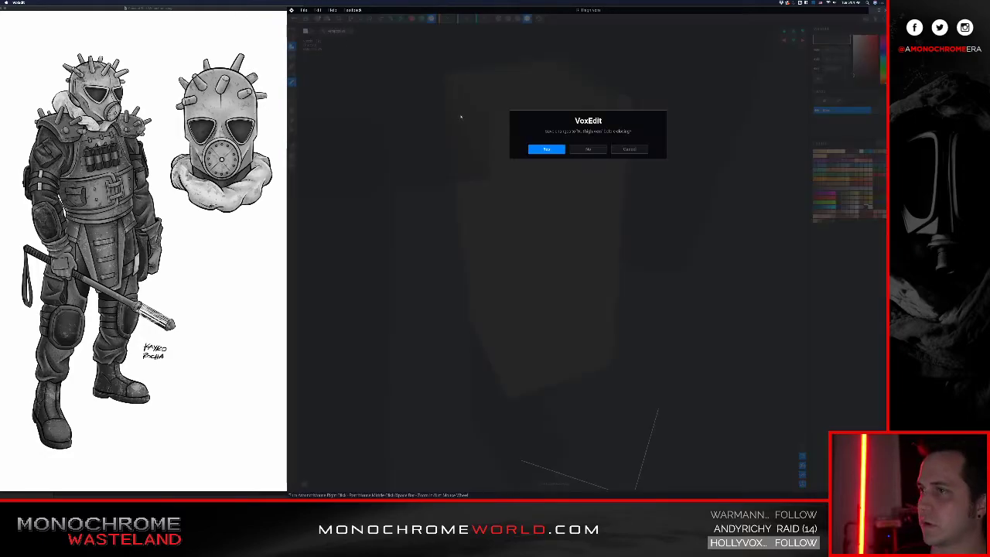
click(544, 149)
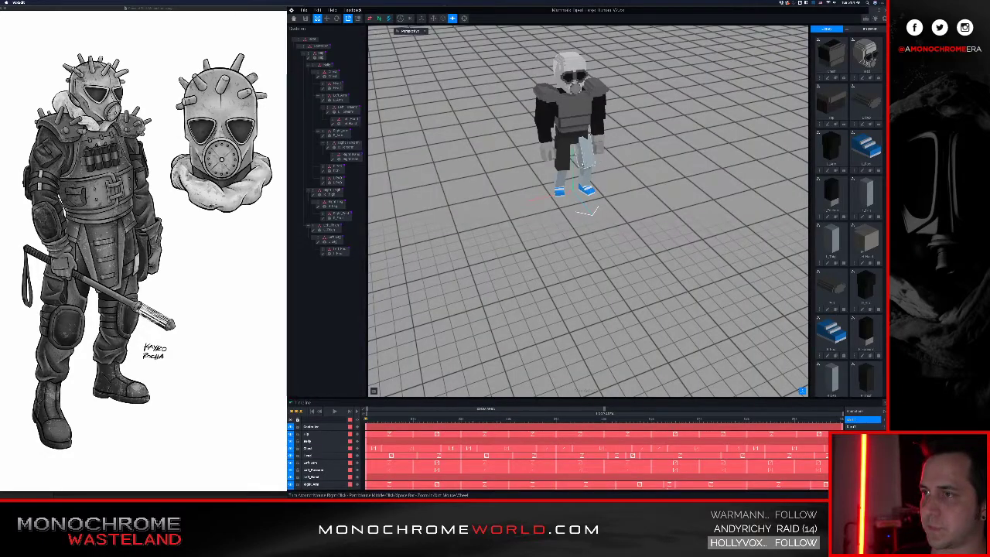
- Open the left thigh for voxel editing, recolour its light blue to #2a2a2a, save and return to the rig
click(584, 163)
double_click(314, 229)
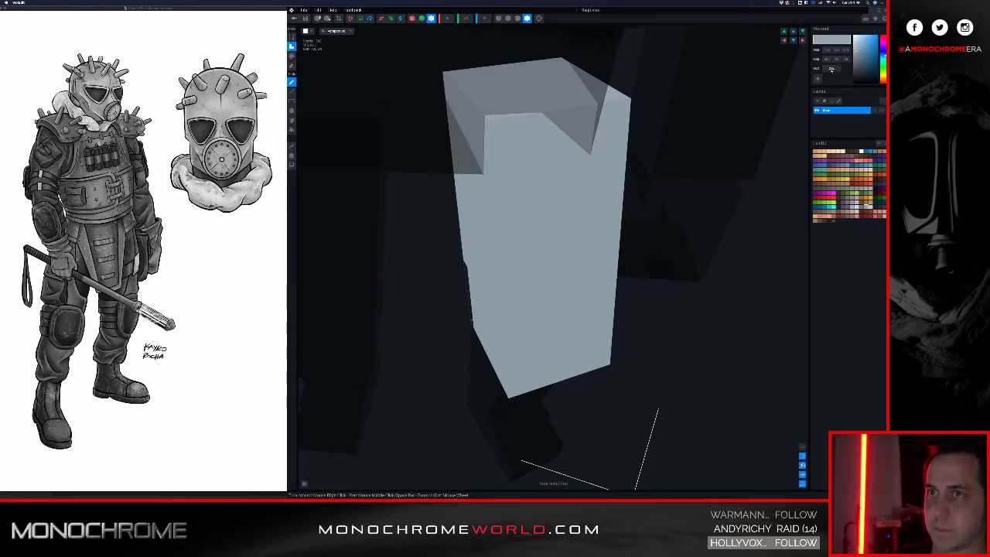
click(832, 70)
text(#2a2a2a)
key(Return)
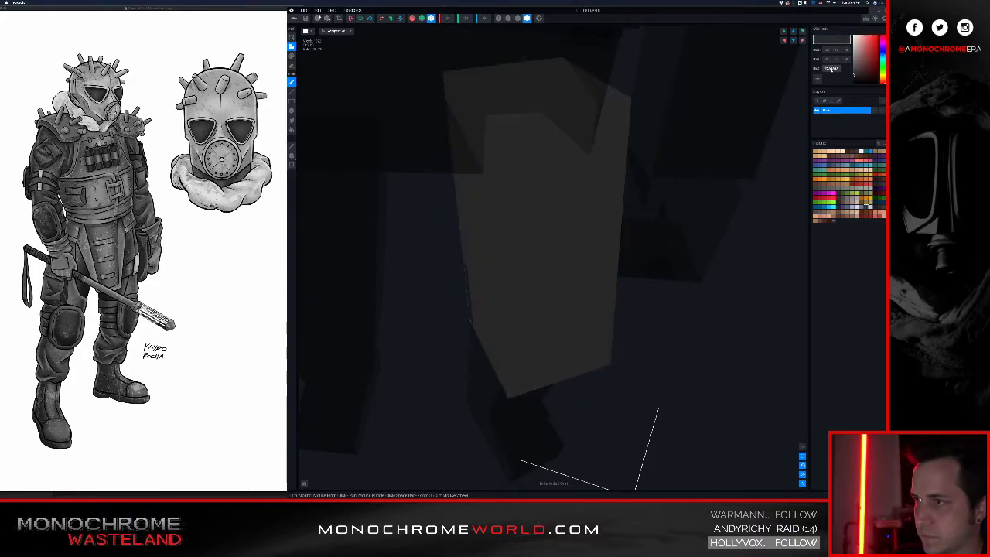
click(294, 19)
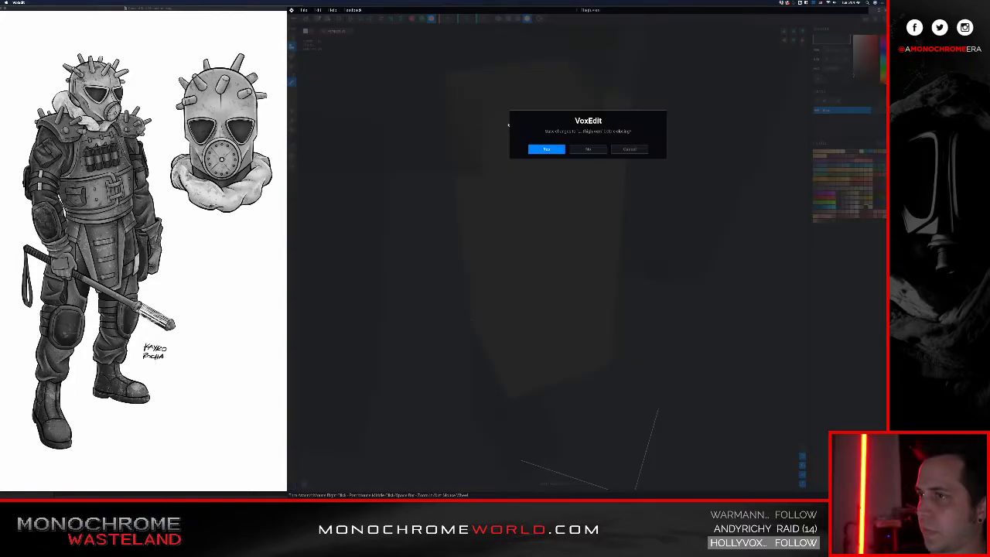
click(548, 149)
- Open the right lower leg for voxel editing, recolour its light blue to dark grey, save and return to the rig
scroll(560, 182, up, 5)
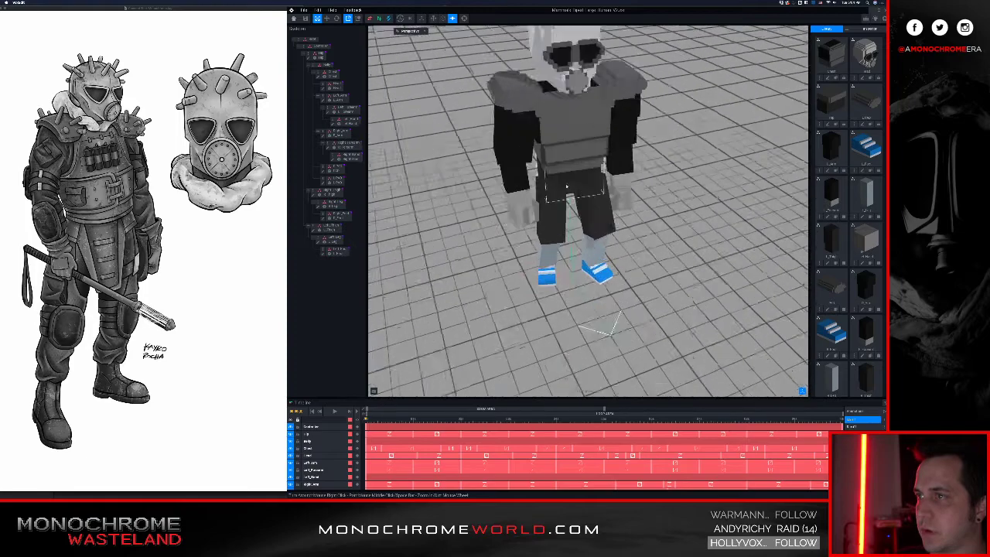
click(324, 204)
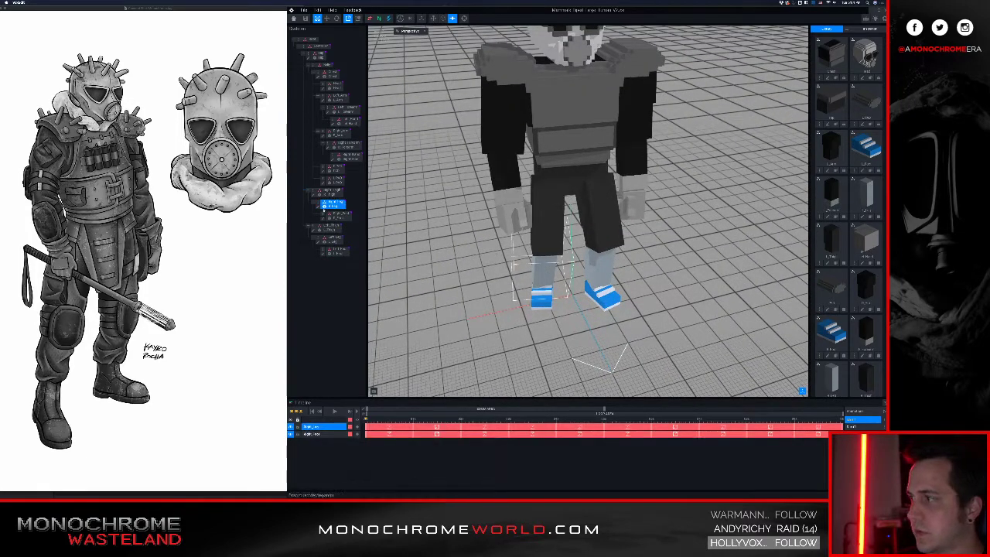
double_click(318, 206)
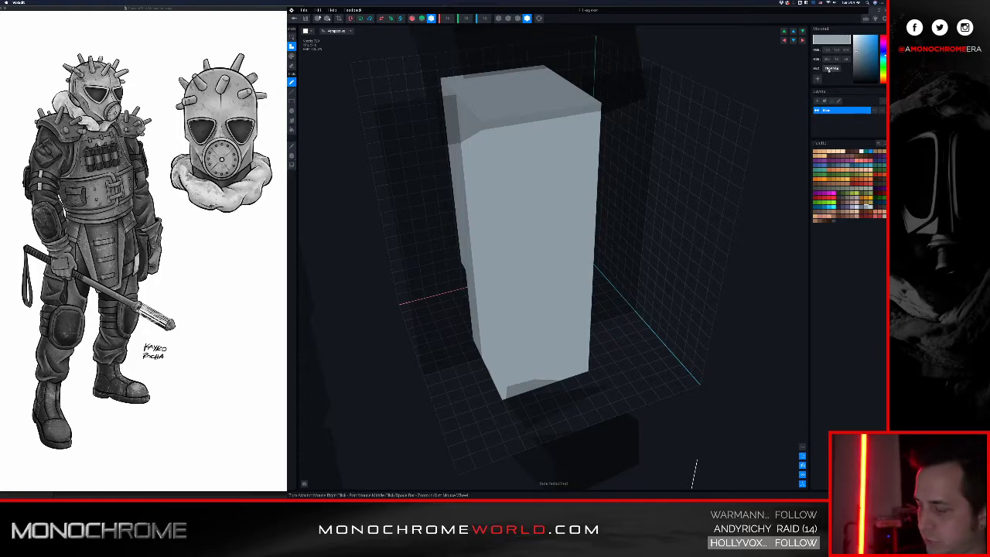
text(a)
key(Return)
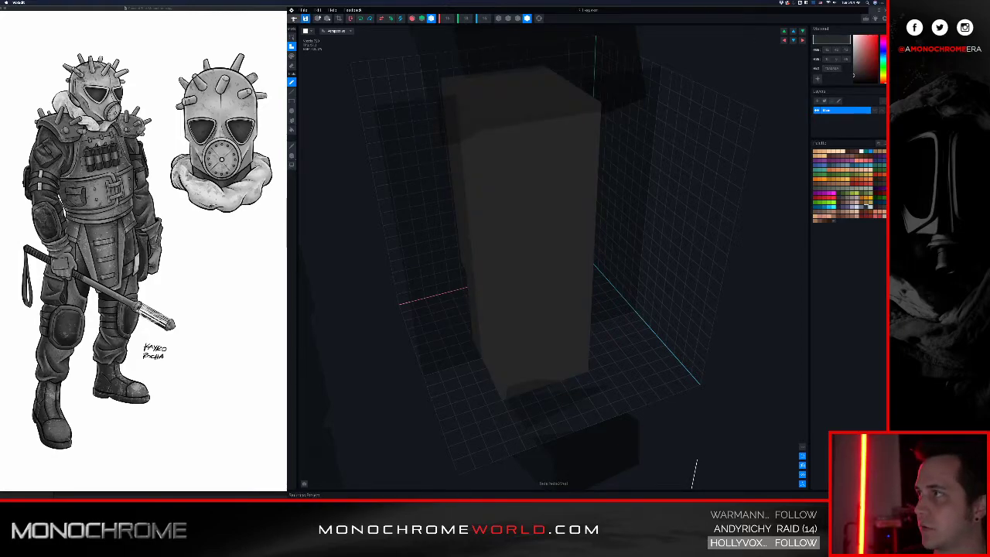
click(294, 19)
click(548, 150)
- Open the left lower leg for voxel editing and recolour its light blue to #2a2a2a
scroll(599, 144, up, 5)
click(598, 143)
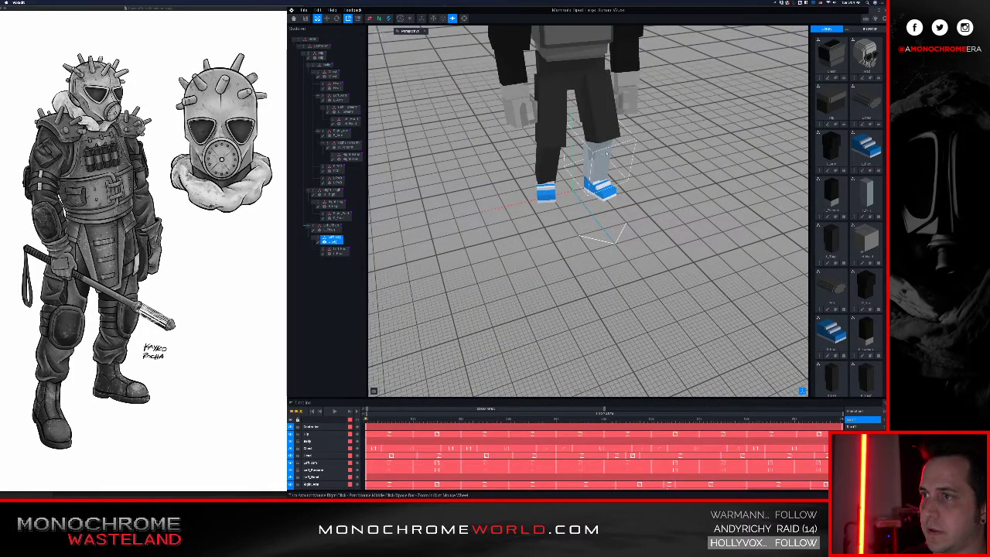
click(319, 243)
click(512, 210)
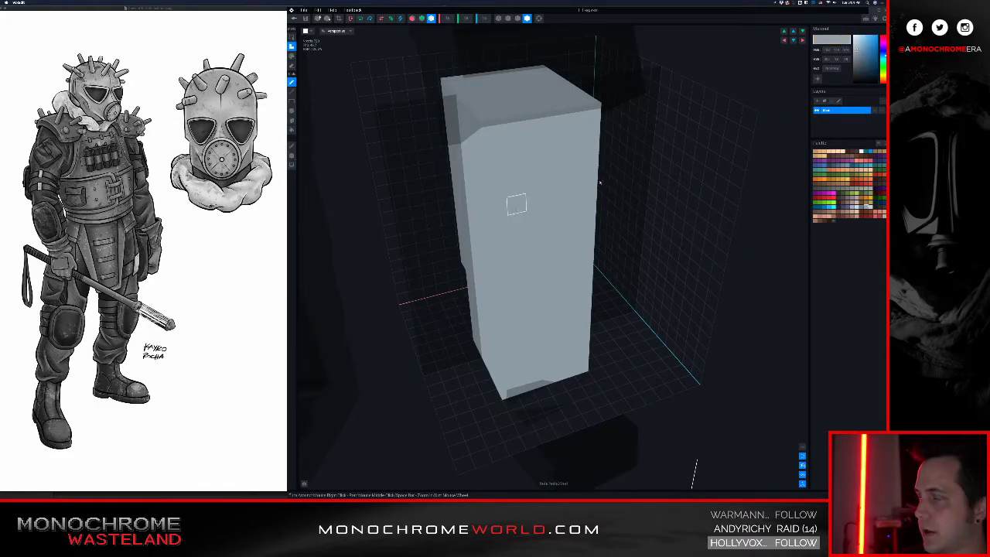
click(834, 70)
text(#2a2a2a)
key(Return)
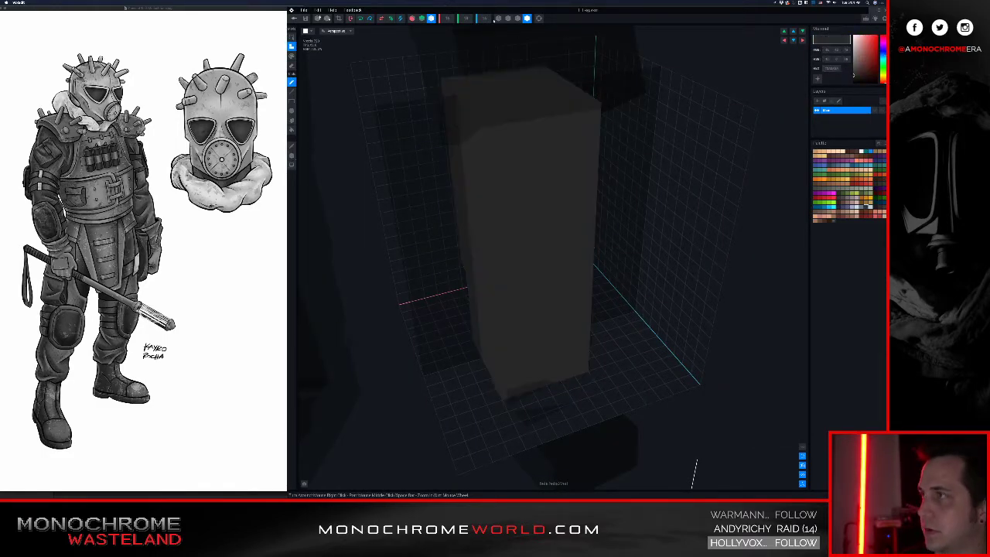
- Save the recoloured left lower leg, return to the rig and review the character's trousers
click(294, 18)
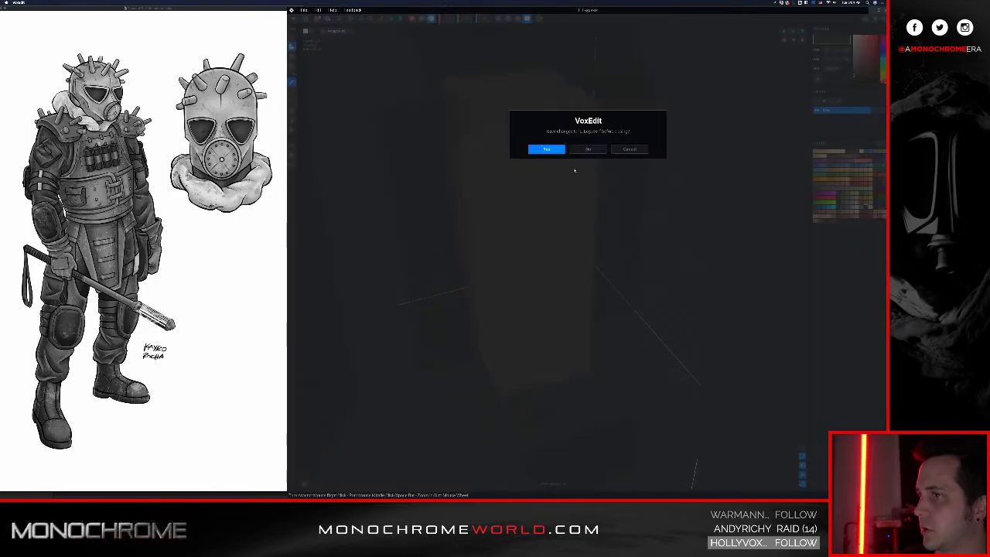
click(548, 149)
right_drag(551, 163, 589, 157)
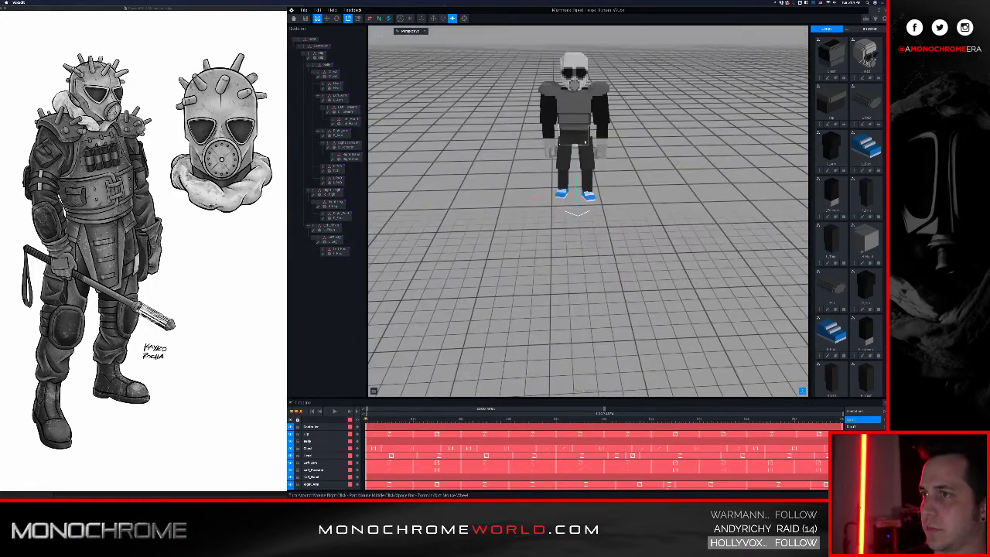
scroll(590, 156, up, 5)
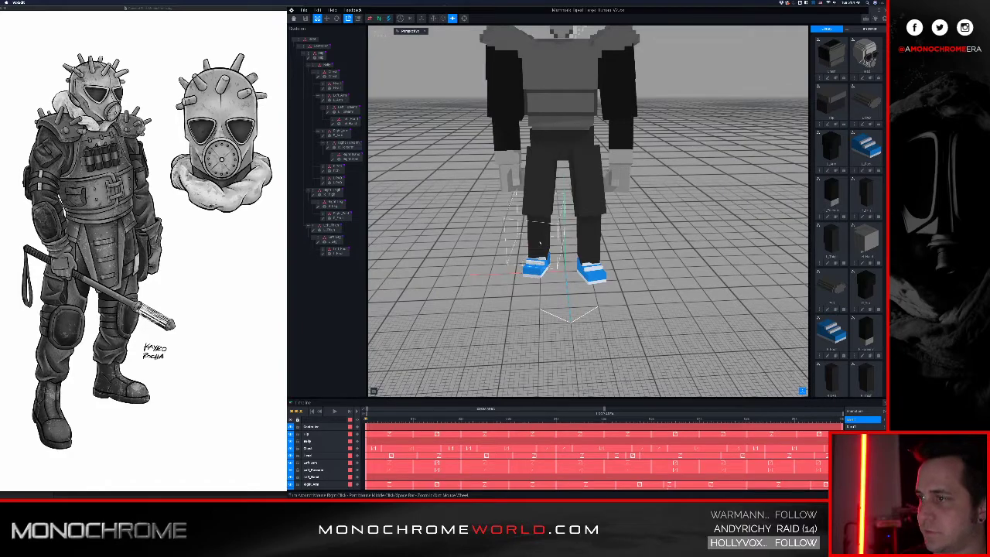
scroll(540, 244, down, 3)
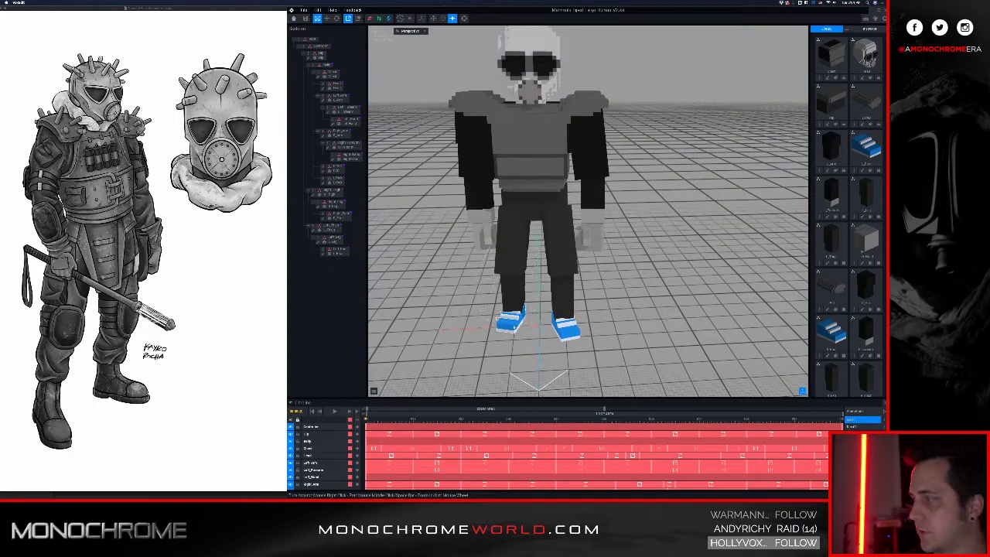
- Open the right foot for voxel editing, recolour its blue and white parts to very dark grey, save and return to the rig
click(338, 216)
double_click(338, 216)
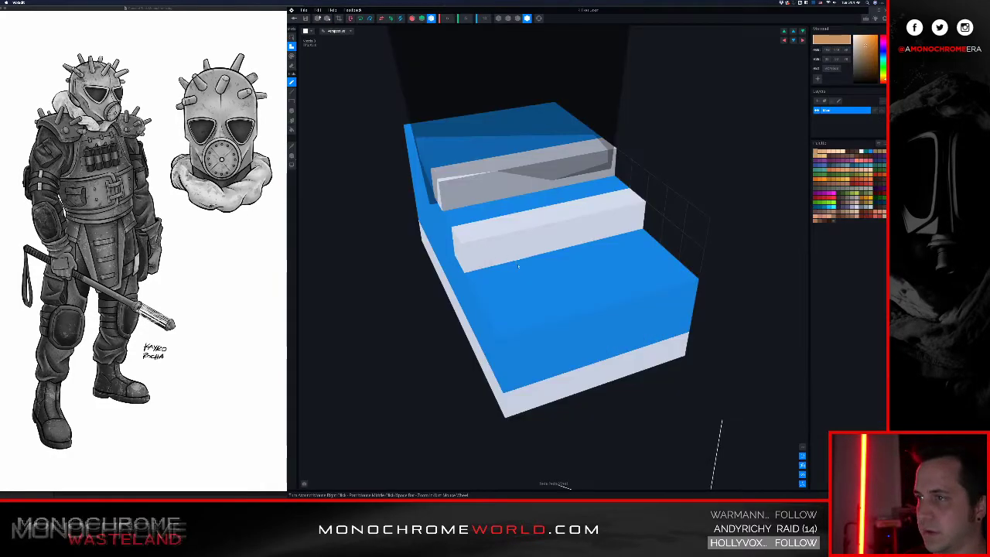
alt+click(558, 298)
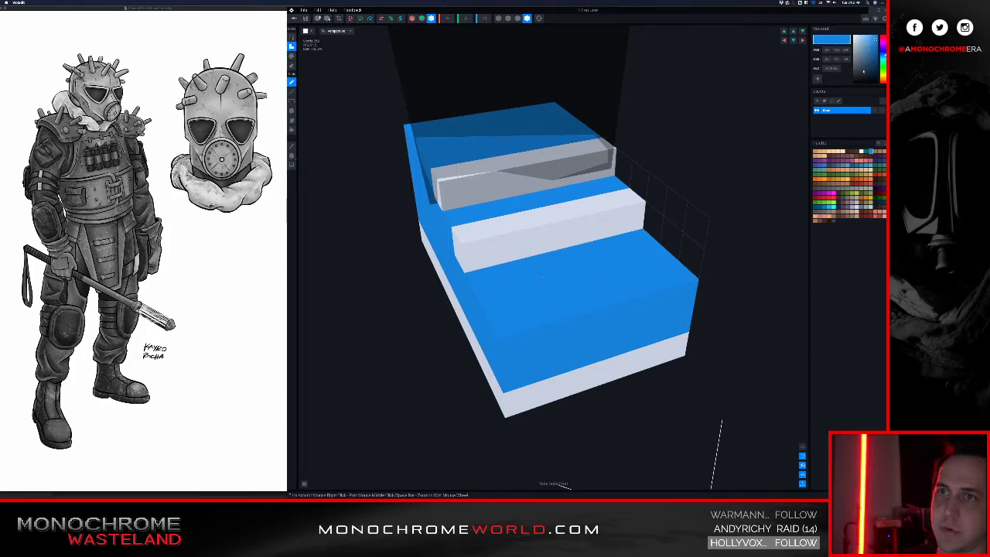
drag(863, 68, 846, 82)
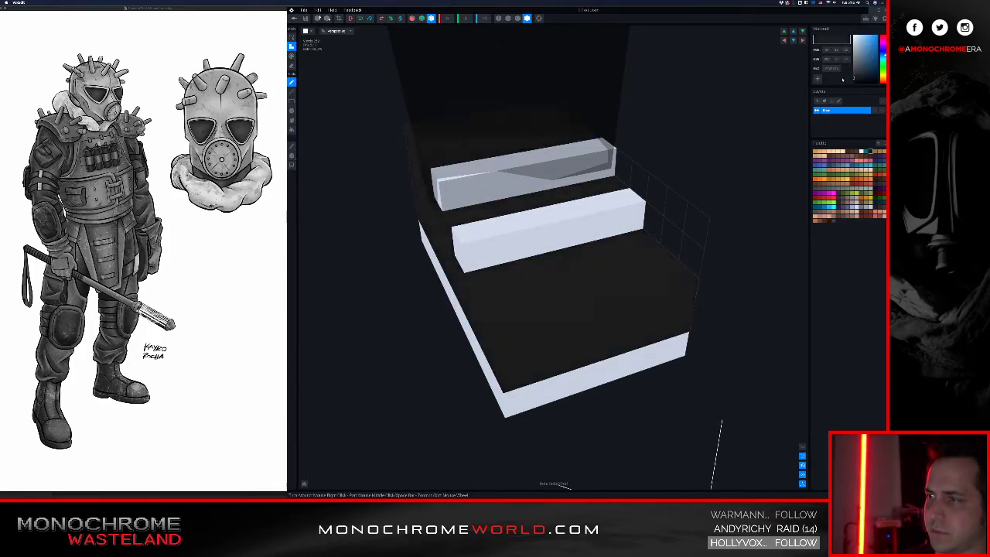
alt+click(606, 218)
drag(861, 68, 845, 80)
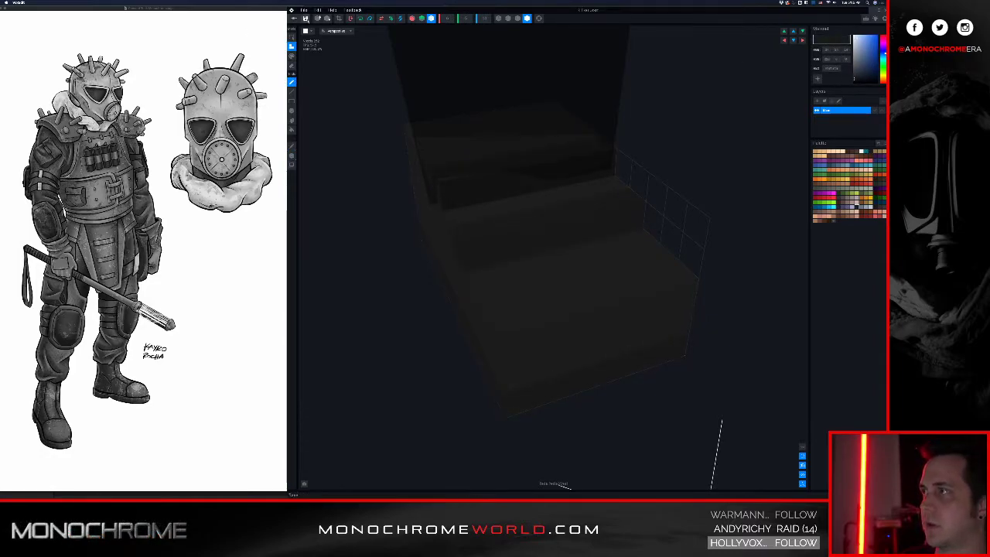
click(294, 18)
key(Return)
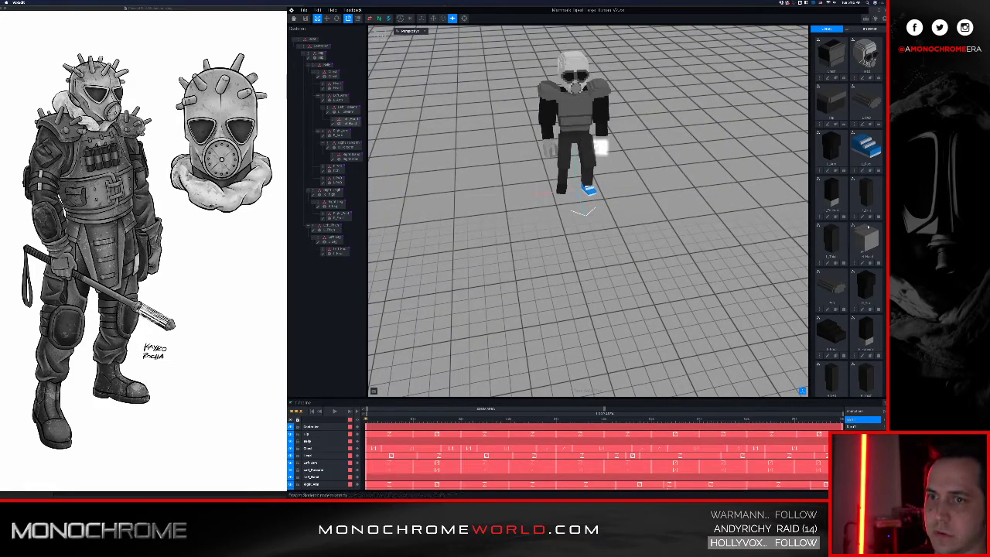
- Replace the left foot's blue shoe with the recoloured right foot model from the library
scroll(837, 285, down, 2)
drag(838, 286, 338, 252)
right_drag(508, 162, 536, 148)
scroll(529, 157, up, 3)
scroll(536, 148, up, 5)
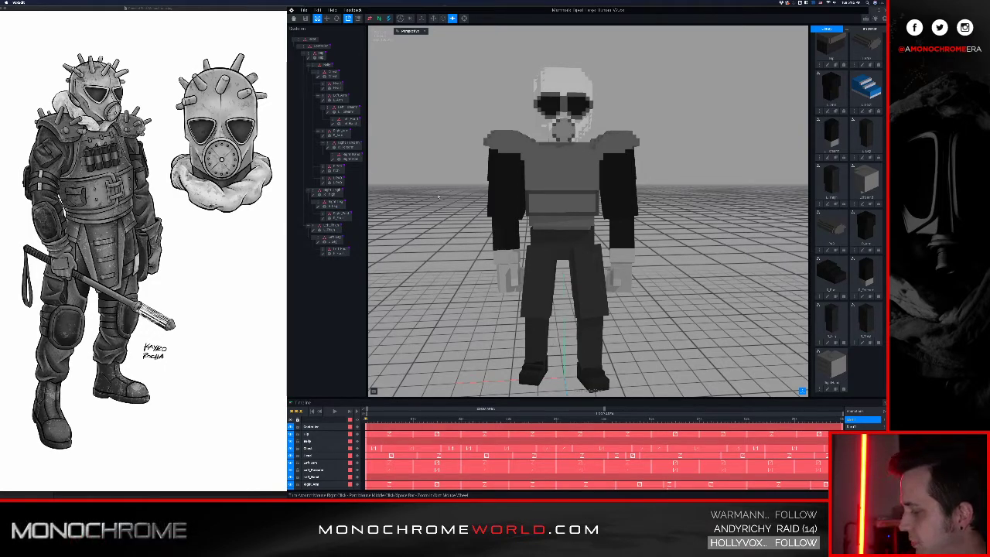
scroll(545, 173, up, 1)
scroll(554, 175, down, 4)
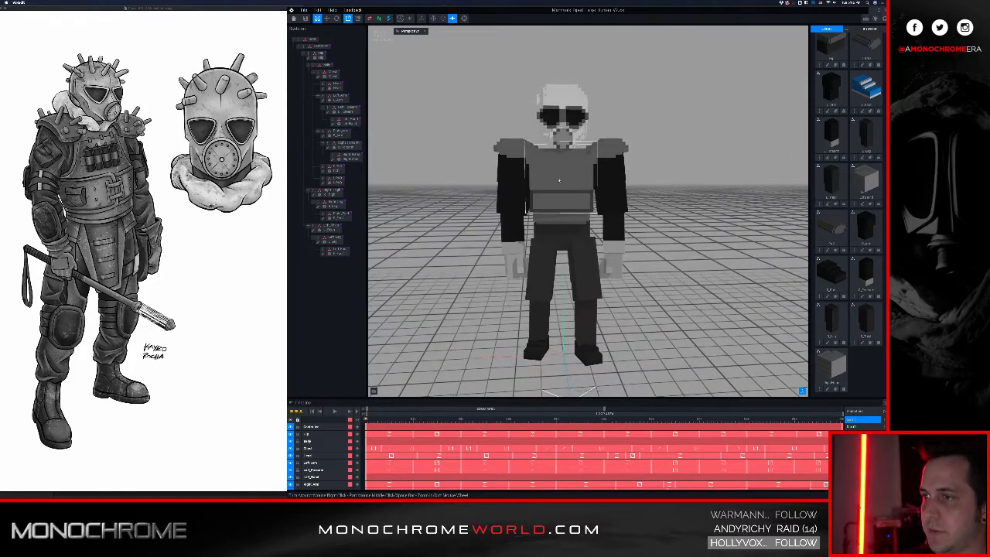
scroll(559, 181, down, 1)
right_drag(544, 125, 547, 129)
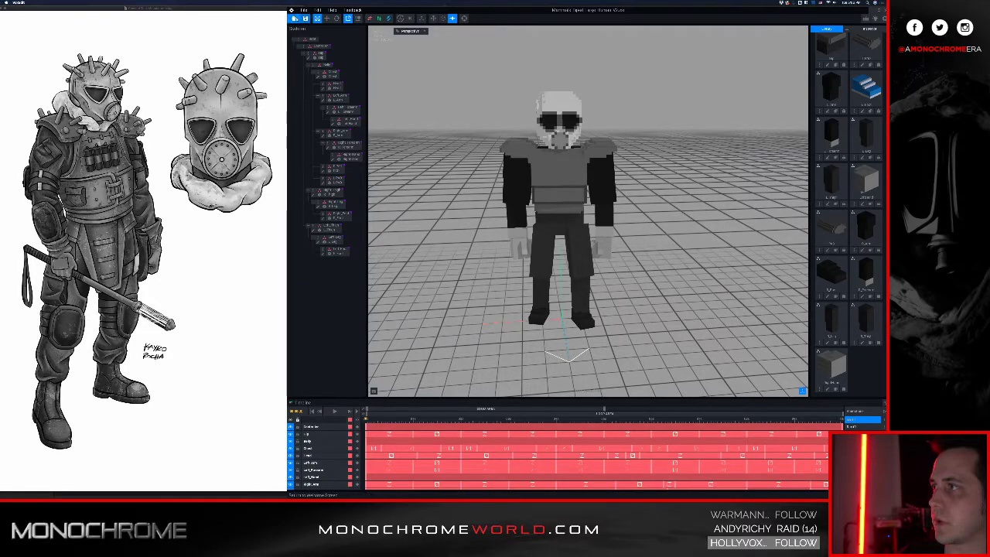
- Save and close the character rig, and open the gas station building from the project's asset folders
click(294, 19)
click(555, 151)
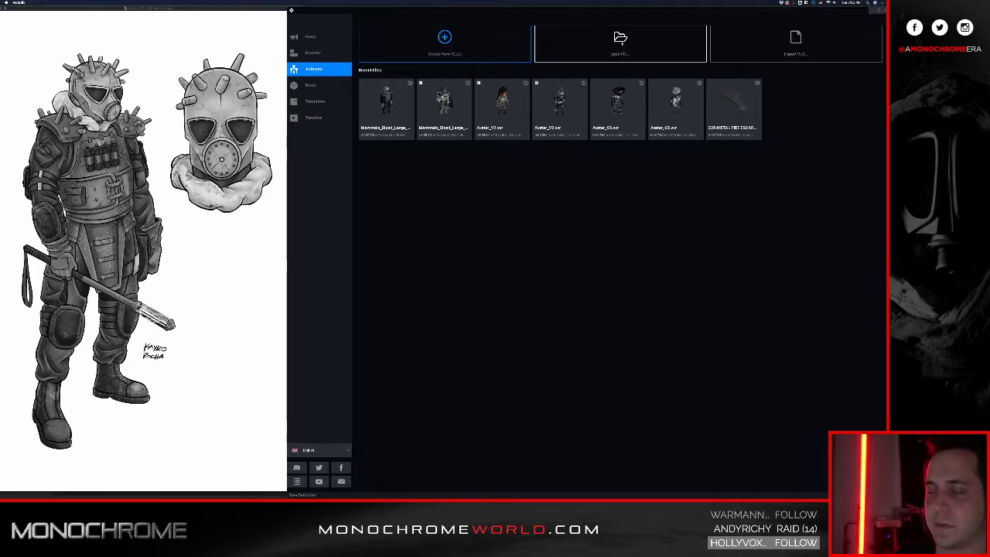
click(620, 37)
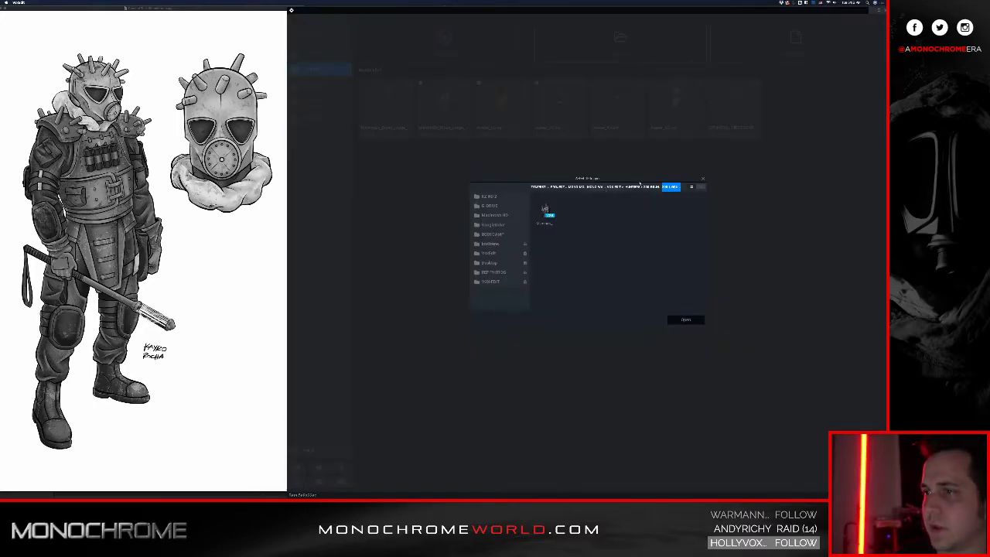
click(620, 188)
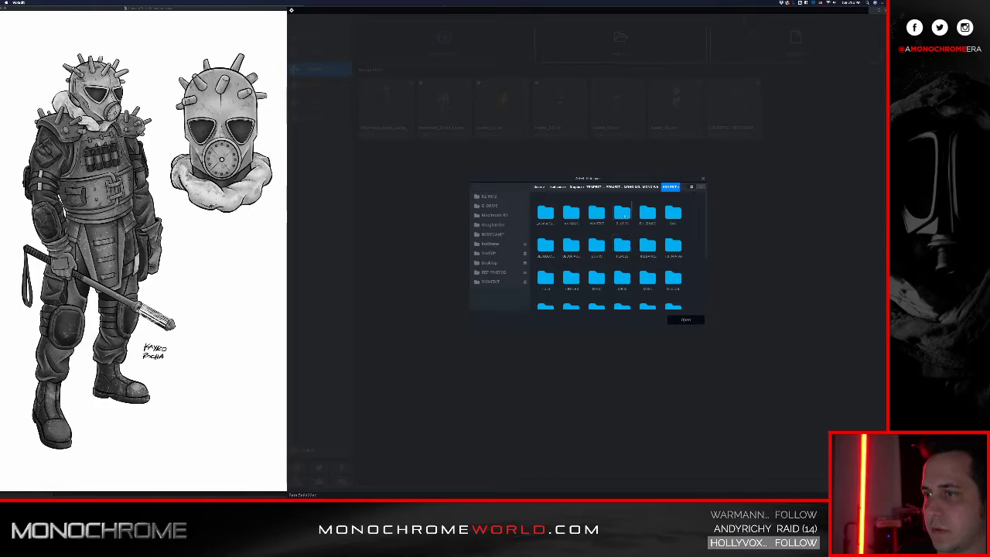
double_click(643, 216)
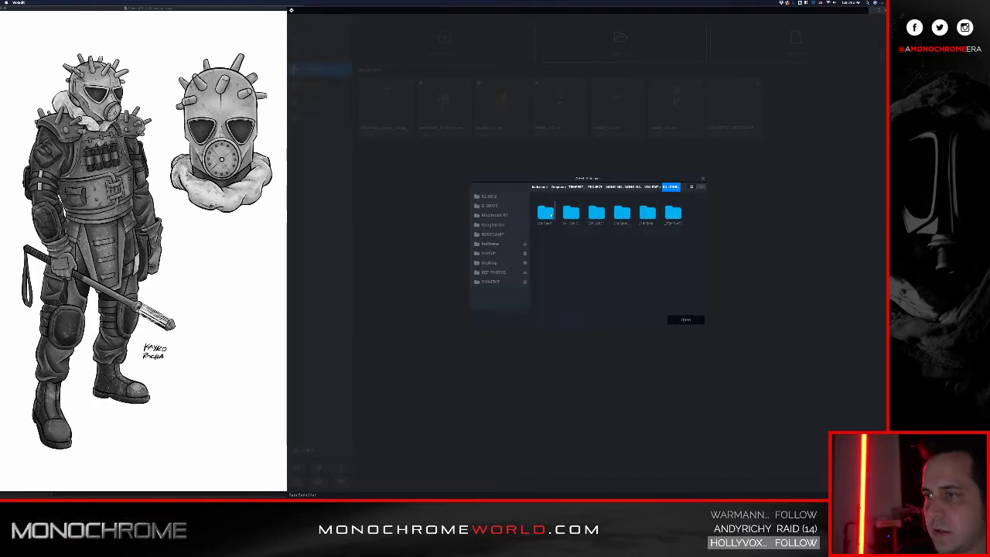
double_click(546, 213)
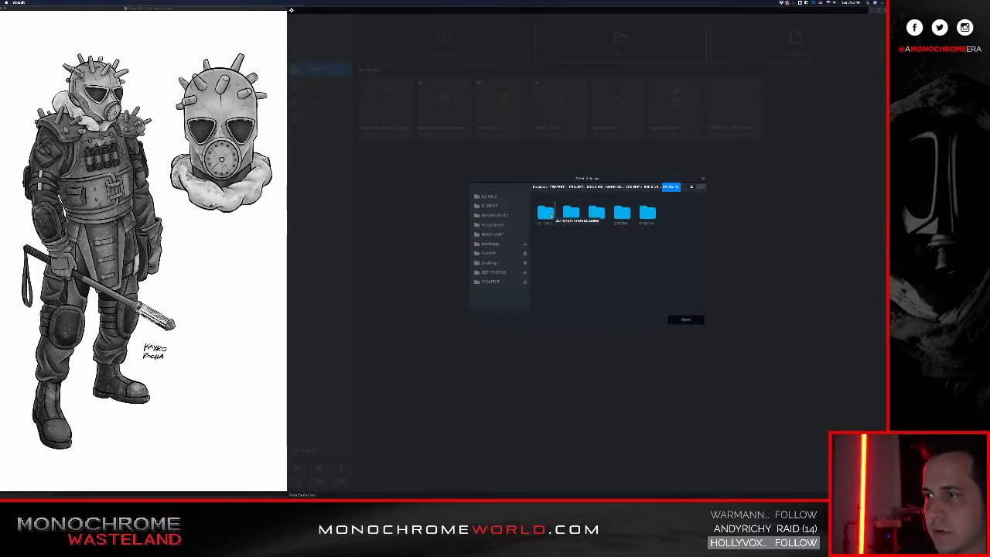
double_click(546, 214)
click(547, 213)
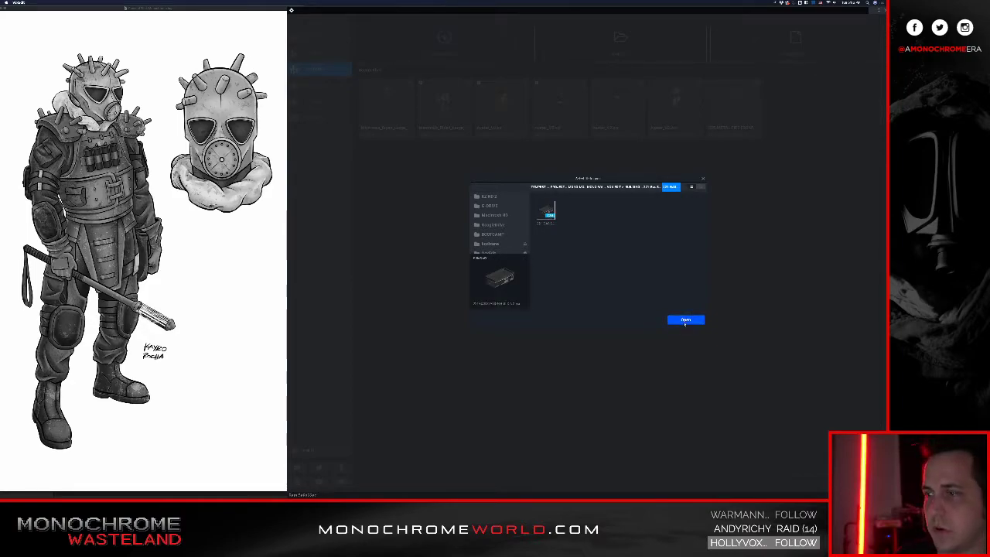
- Examine the gas station building's roof, storefront windows and interior from several angles and distances
scroll(638, 256, down, 5)
scroll(638, 257, down, 5)
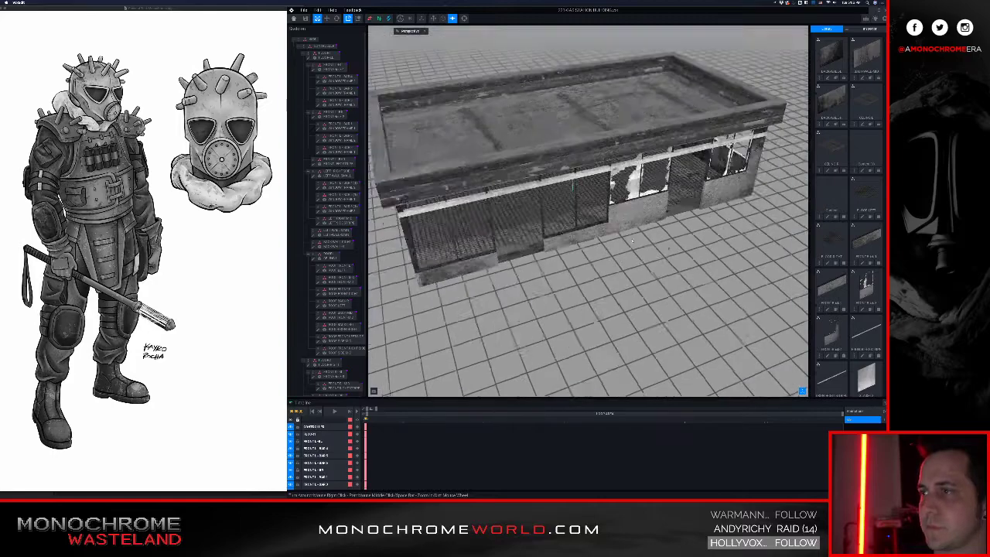
right_drag(638, 256, 619, 195)
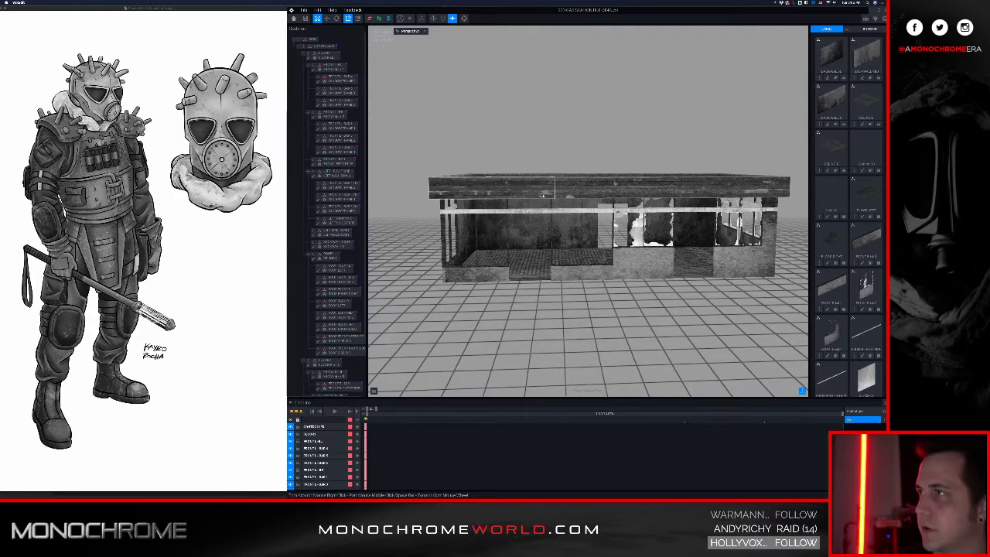
middle_drag(543, 188, 524, 189)
scroll(533, 188, down, 3)
right_drag(533, 188, 558, 203)
scroll(559, 203, down, 3)
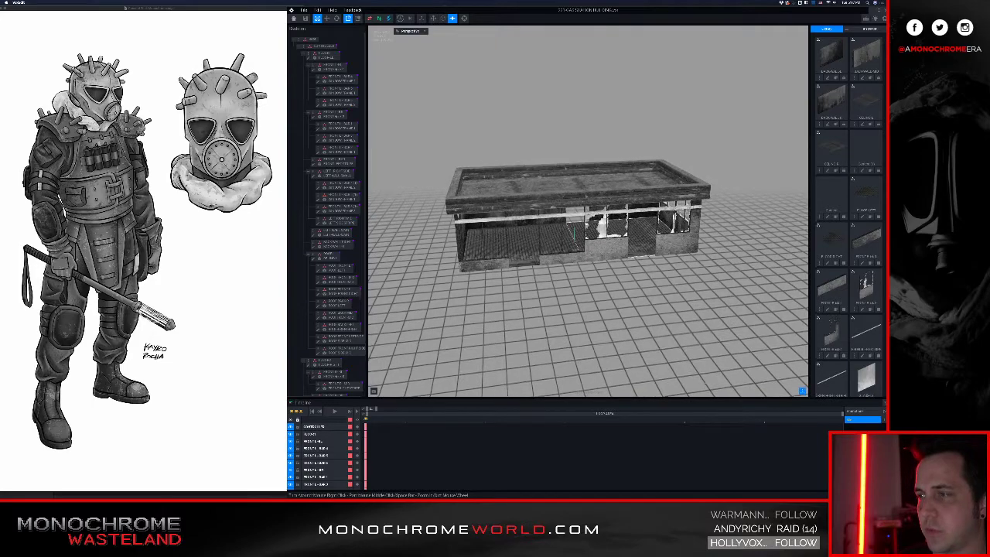
scroll(559, 248, up, 3)
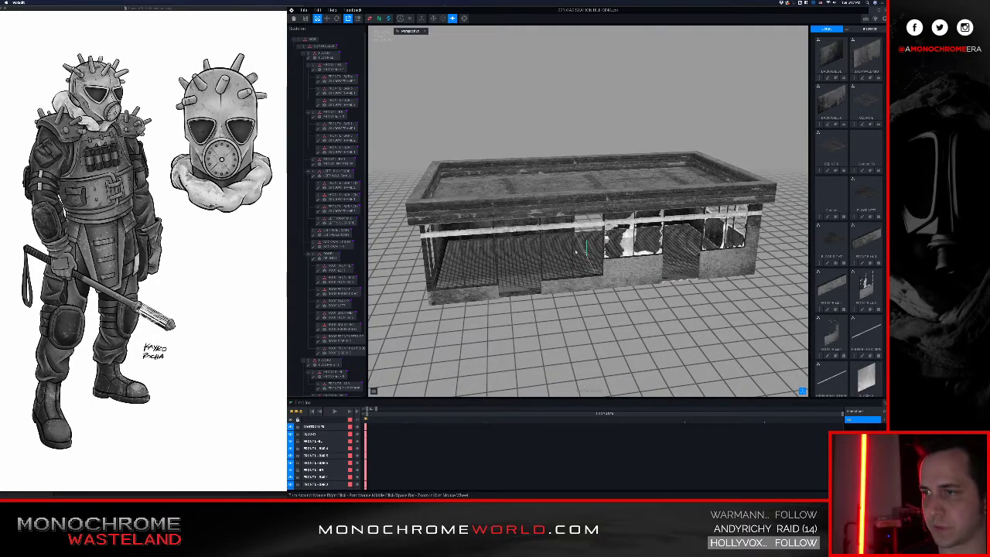
drag(588, 247, 594, 254)
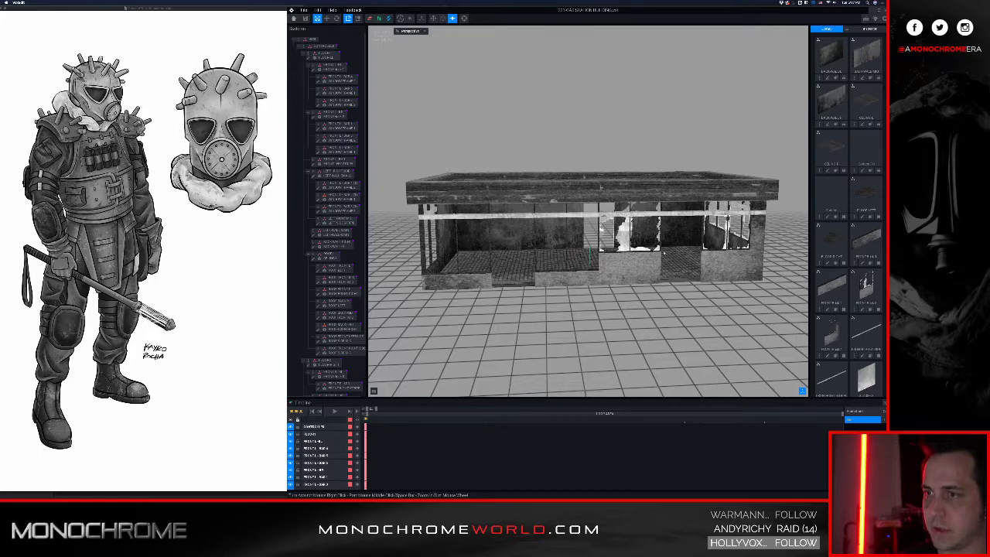
middle_drag(656, 250, 646, 254)
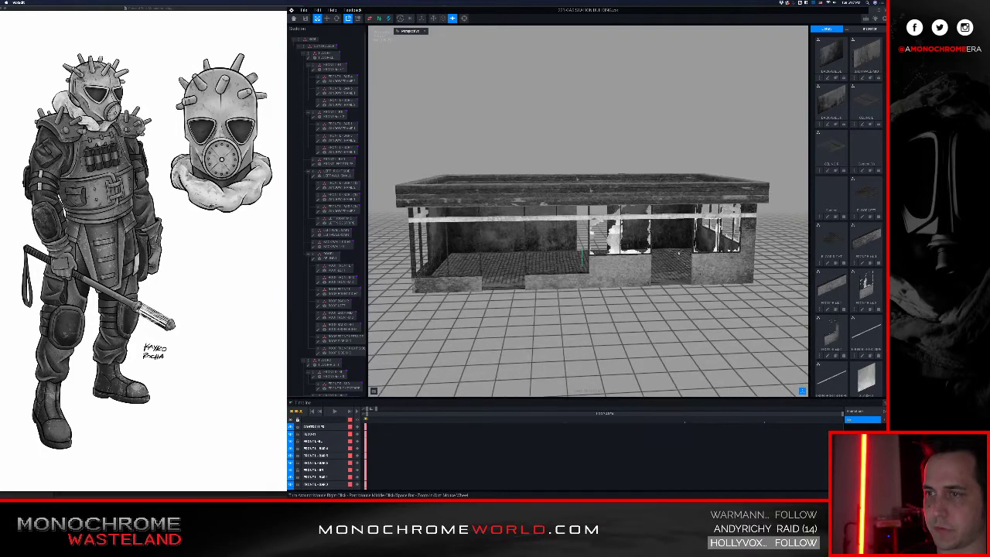
scroll(646, 254, down, 3)
right_drag(646, 254, 591, 266)
right_drag(762, 240, 696, 220)
middle_drag(697, 220, 649, 257)
right_drag(650, 258, 687, 284)
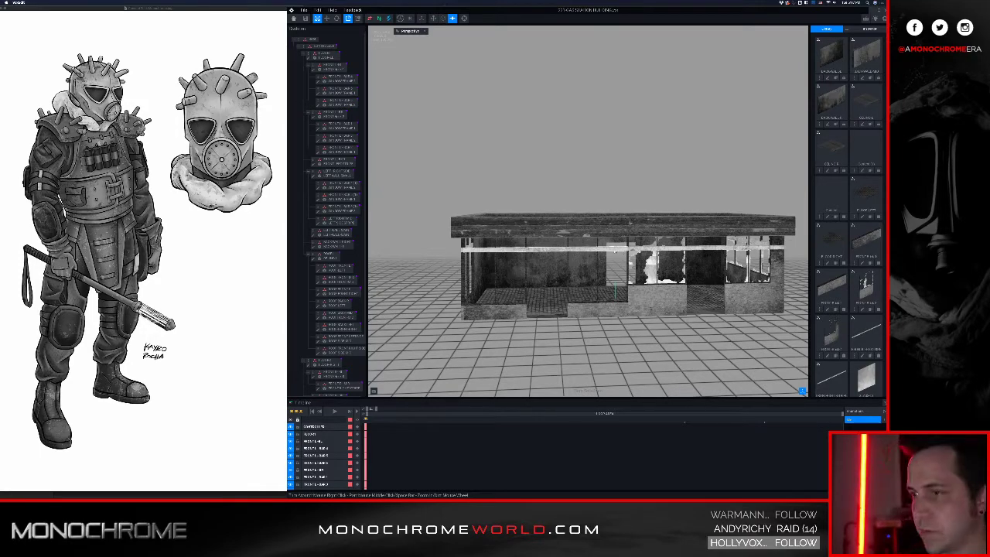
right_drag(610, 283, 612, 313)
middle_drag(612, 313, 603, 259)
scroll(605, 261, down, 5)
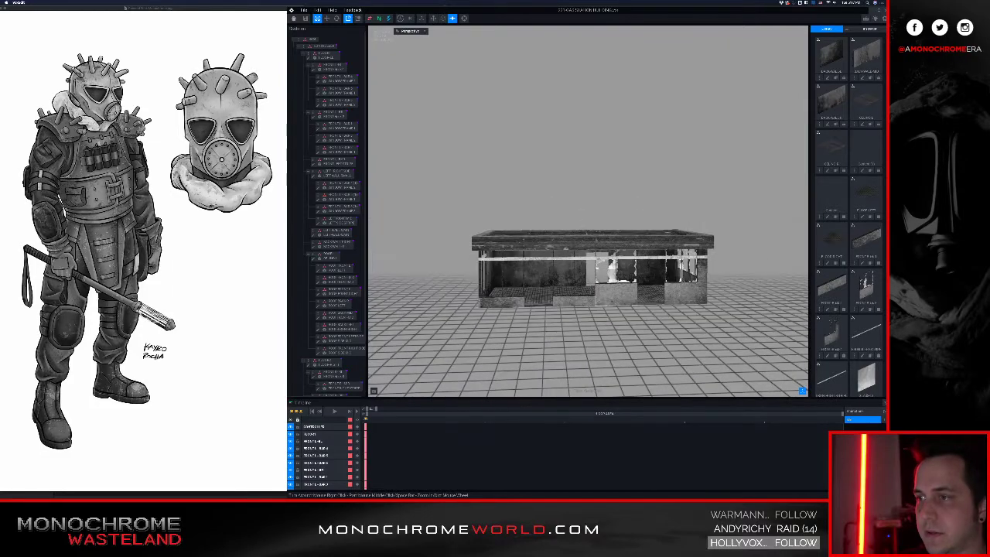
scroll(588, 262, up, 5)
scroll(616, 263, down, 2)
mouse_move(616, 263)
right_down()
mouse_move(619, 291)
mouse_move(621, 253)
mouse_move(625, 297)
mouse_move(622, 258)
right_up()
scroll(621, 281, up, 5)
scroll(621, 280, down, 5)
right_drag(518, 236, 532, 338)
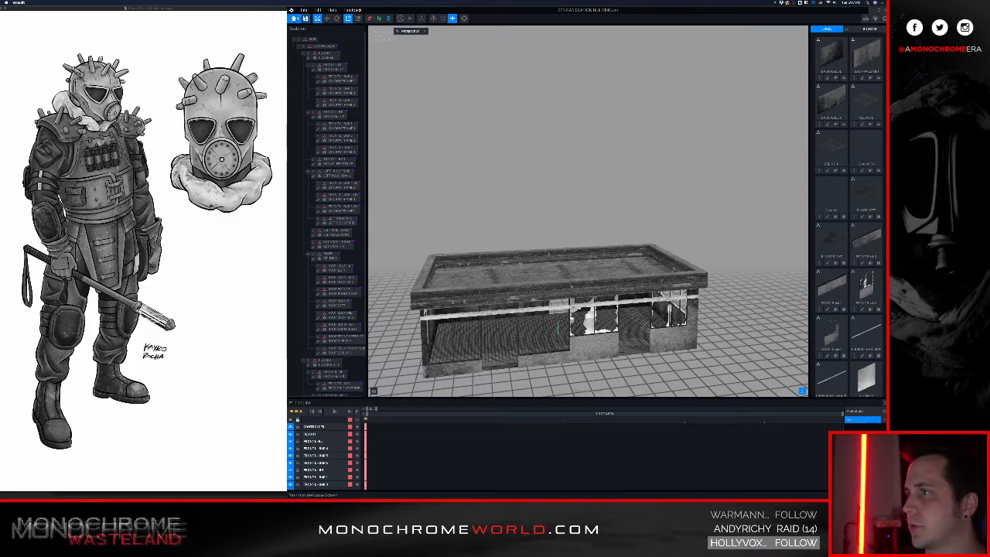
- Save and close the gas station building, and reopen the large biped raider character from the recent files
click(294, 18)
click(548, 149)
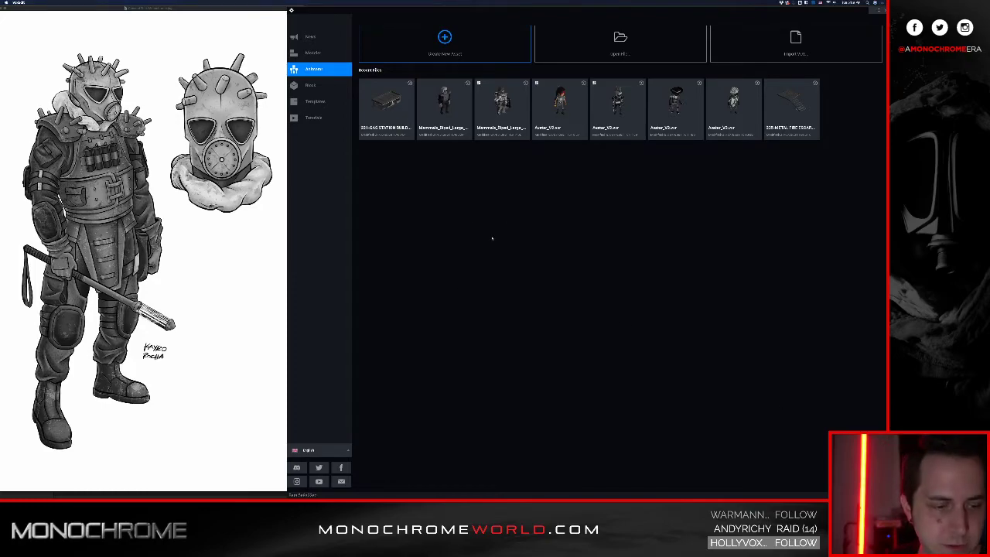
click(445, 104)
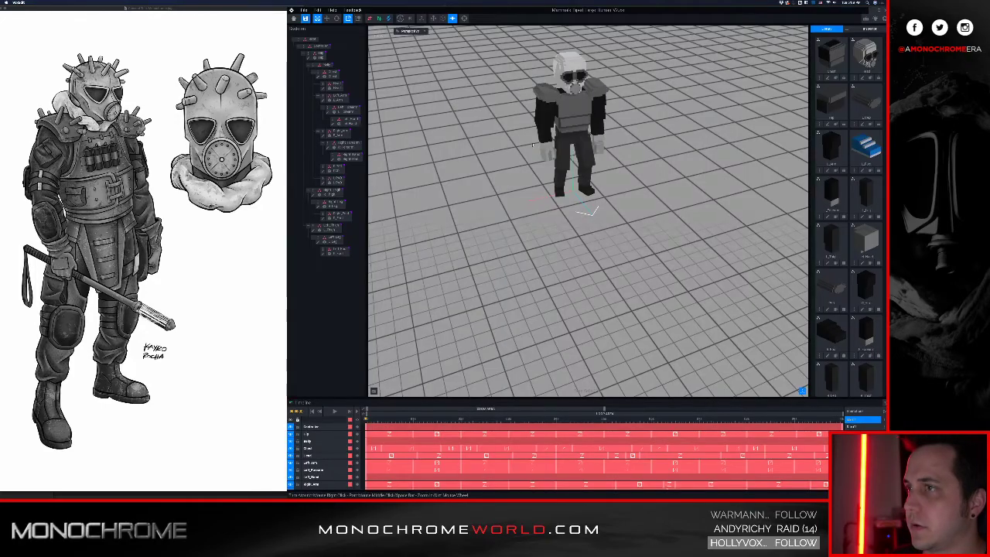
- Examine the full character from the front and move the reference drawing's window closer to it for comparison
middle_drag(561, 154, 562, 234)
scroll(563, 232, up, 4)
right_drag(580, 226, 560, 145)
scroll(566, 171, up, 3)
scroll(566, 171, up, 2)
scroll(566, 172, down, 5)
scroll(560, 145, up, 4)
scroll(560, 146, down, 2)
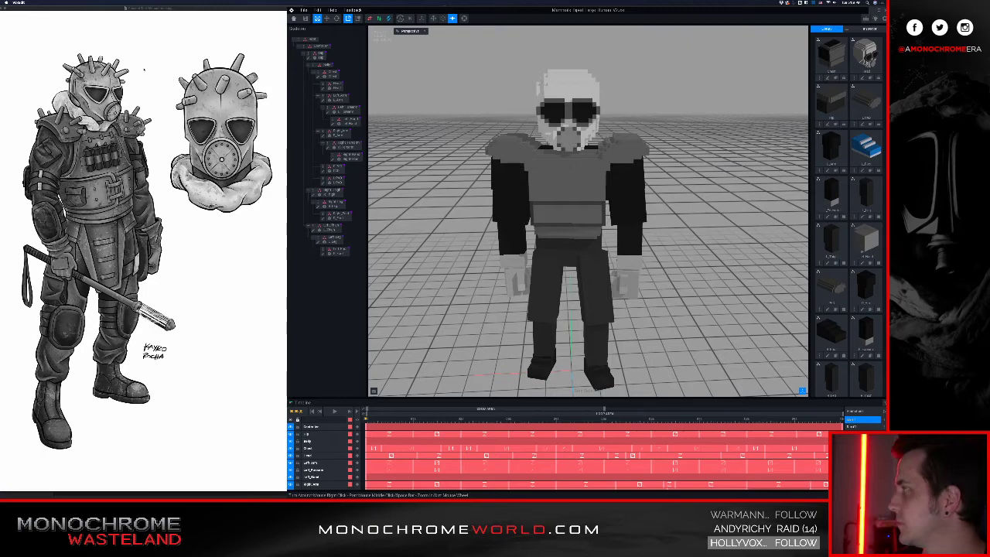
drag(113, 8, 272, 18)
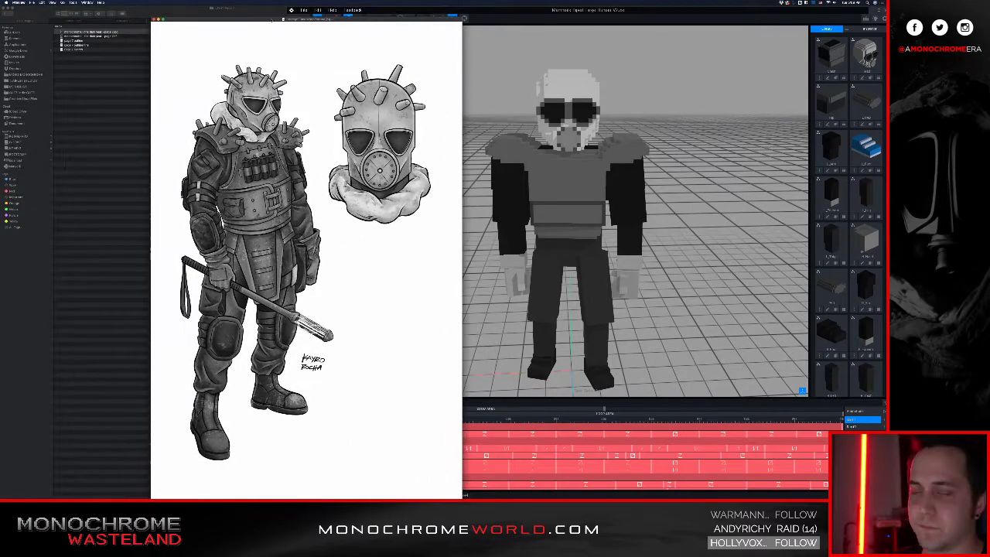